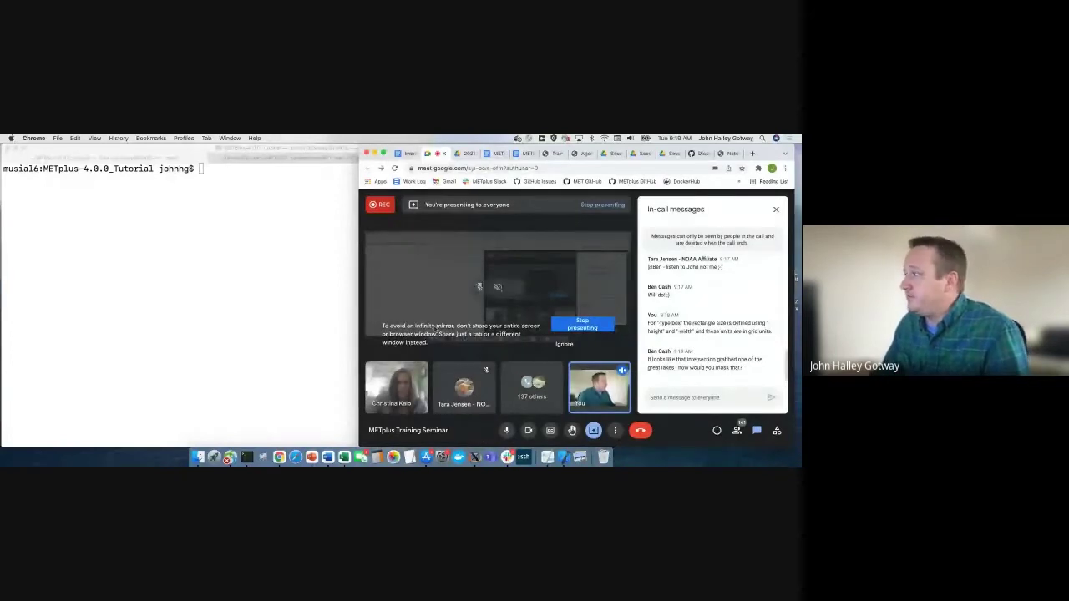
Switch Chrome to the METplus Training tab and show its agenda with the Session 3 list
{"action": "left_click", "coordinate": [694, 155]}
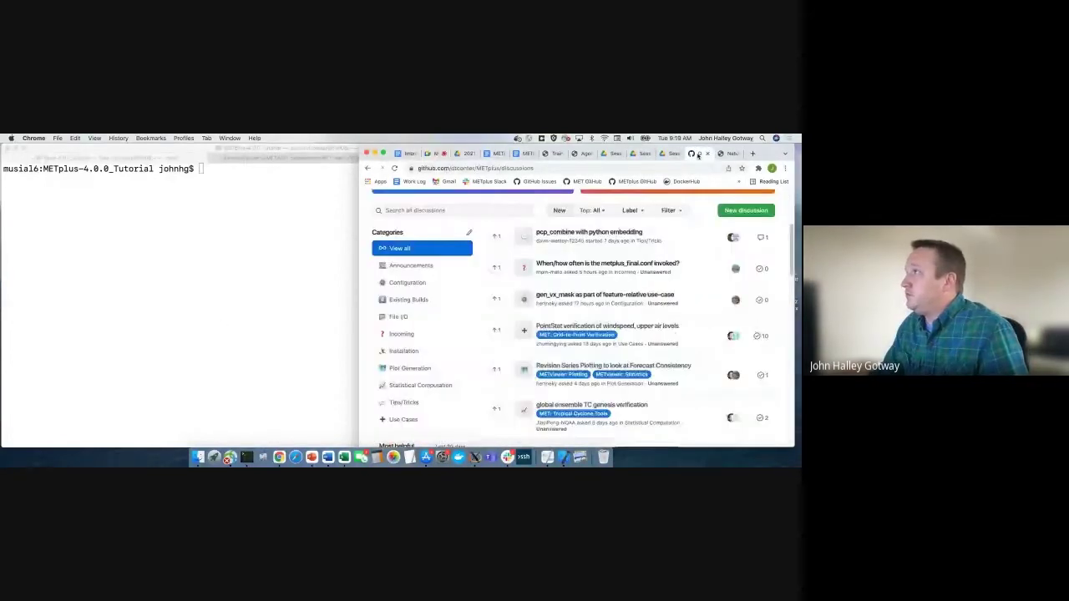
{"action": "left_click", "coordinate": [468, 153]}
{"action": "left_click", "coordinate": [553, 154]}
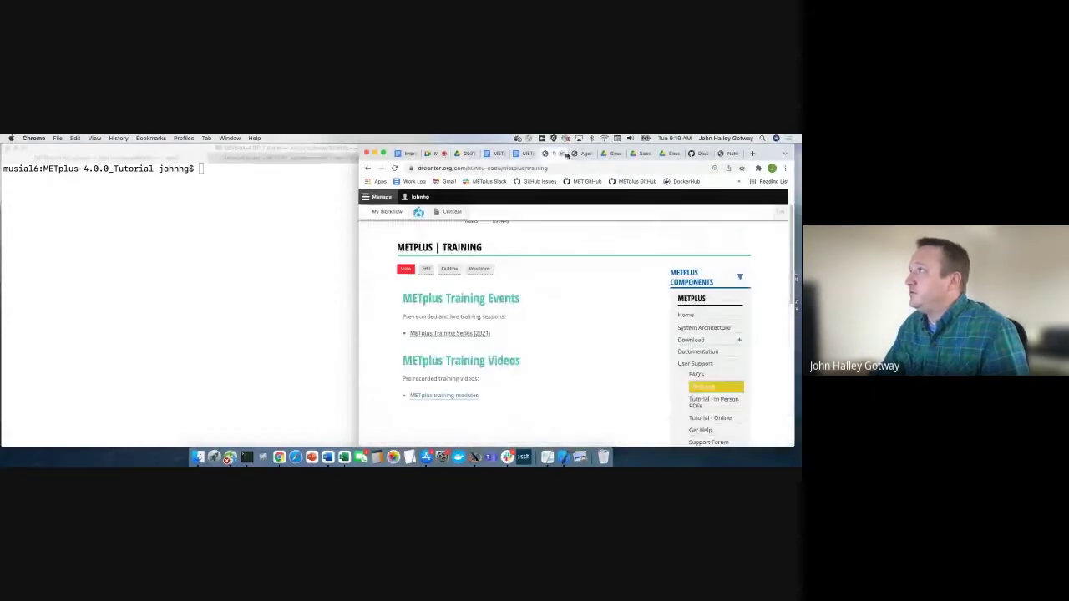
{"action": "left_click", "coordinate": [579, 155]}
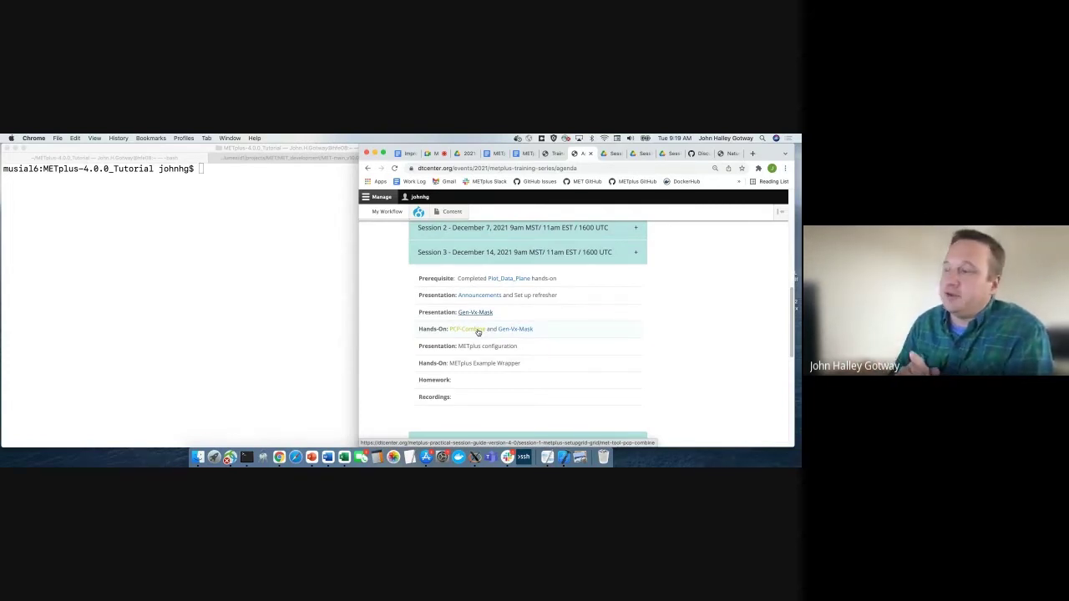
Open the PCP-Combine hands-on page of the METplus Practical Session Guide
{"action": "left_click", "coordinate": [478, 331]}
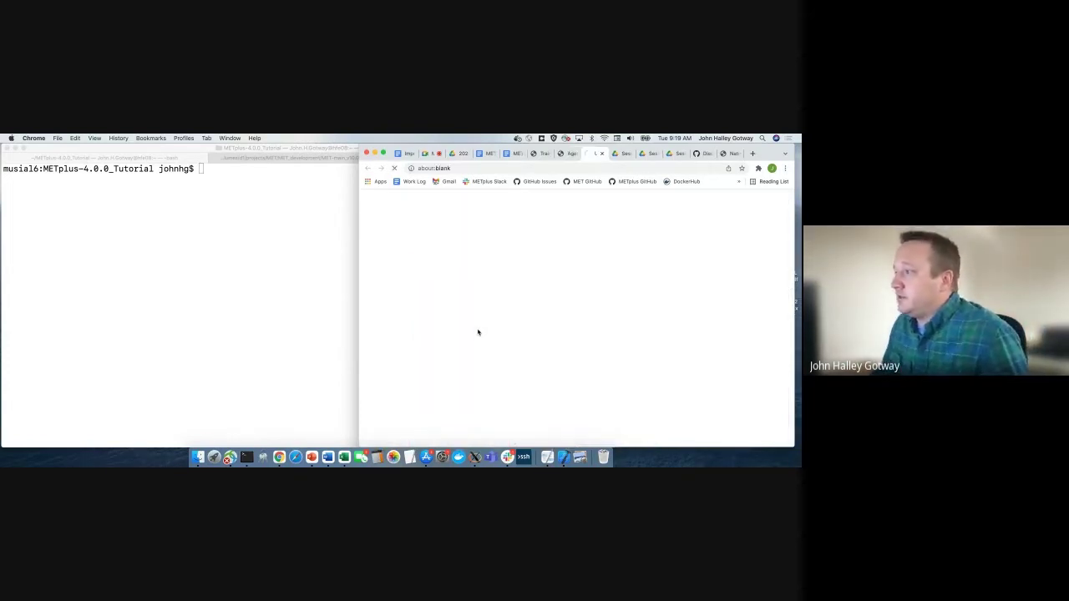
{"action": "scroll", "coordinate": [505, 306], "scroll_direction": "down", "scroll_amount": 2}
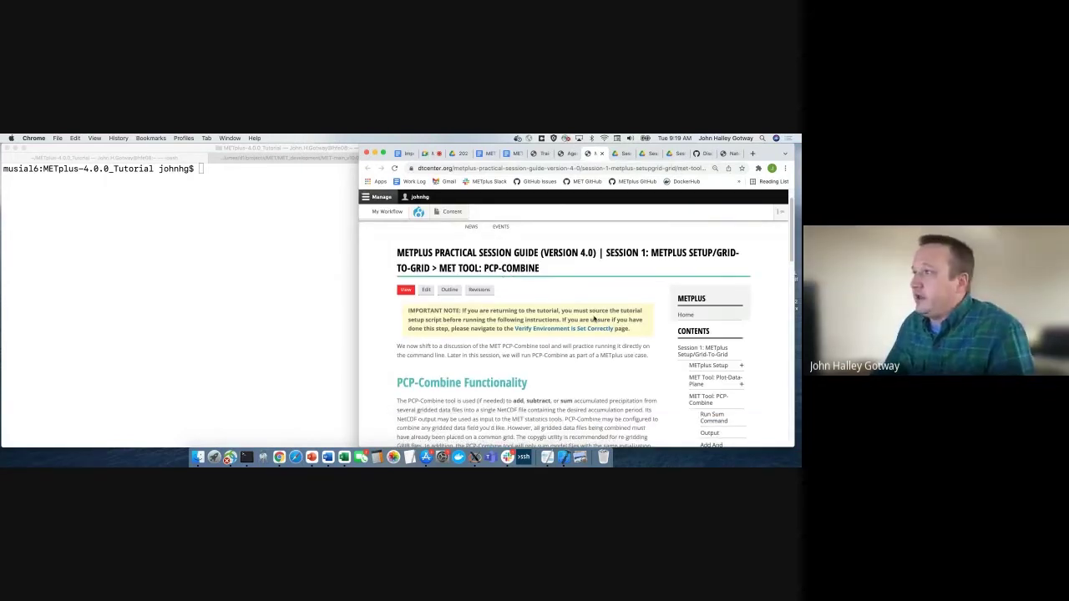
{"action": "scroll", "coordinate": [634, 267], "scroll_direction": "up", "scroll_amount": 2}
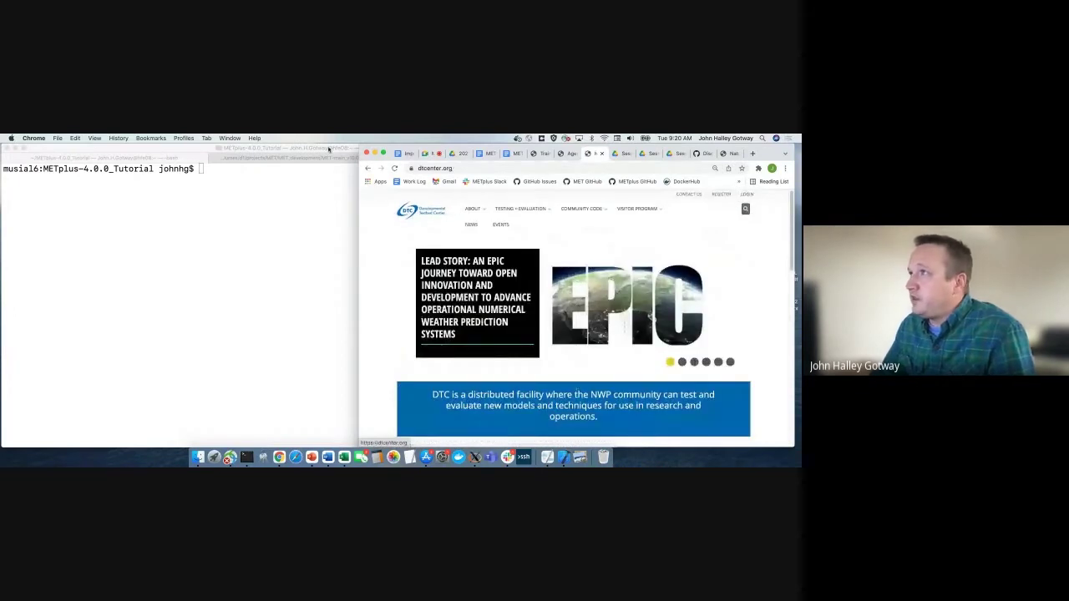
{"action": "left_click", "coordinate": [369, 169]}
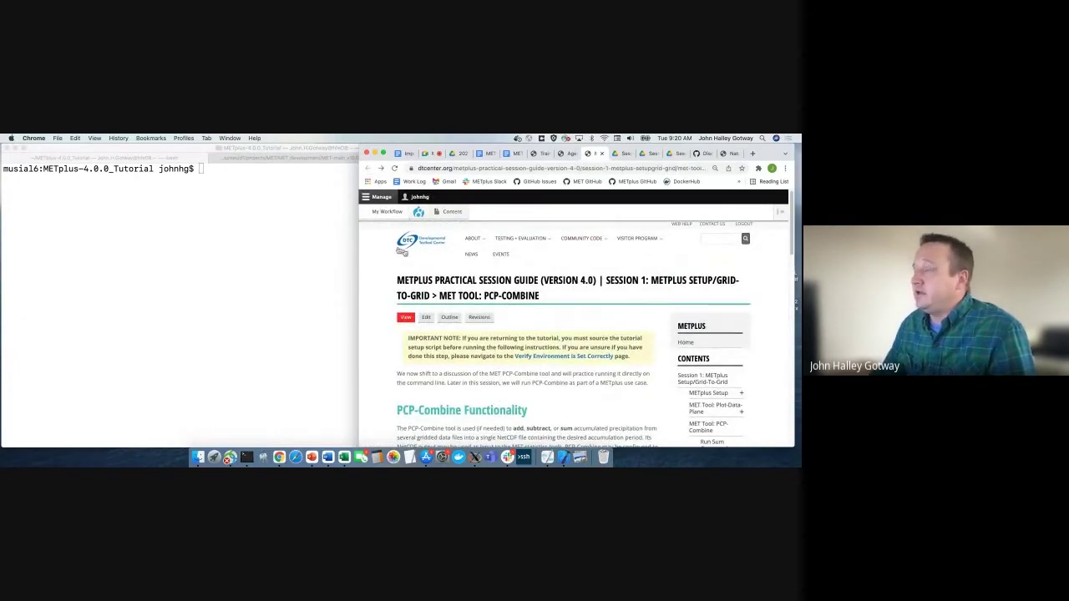
{"action": "scroll", "coordinate": [498, 340], "scroll_direction": "down", "scroll_amount": 1}
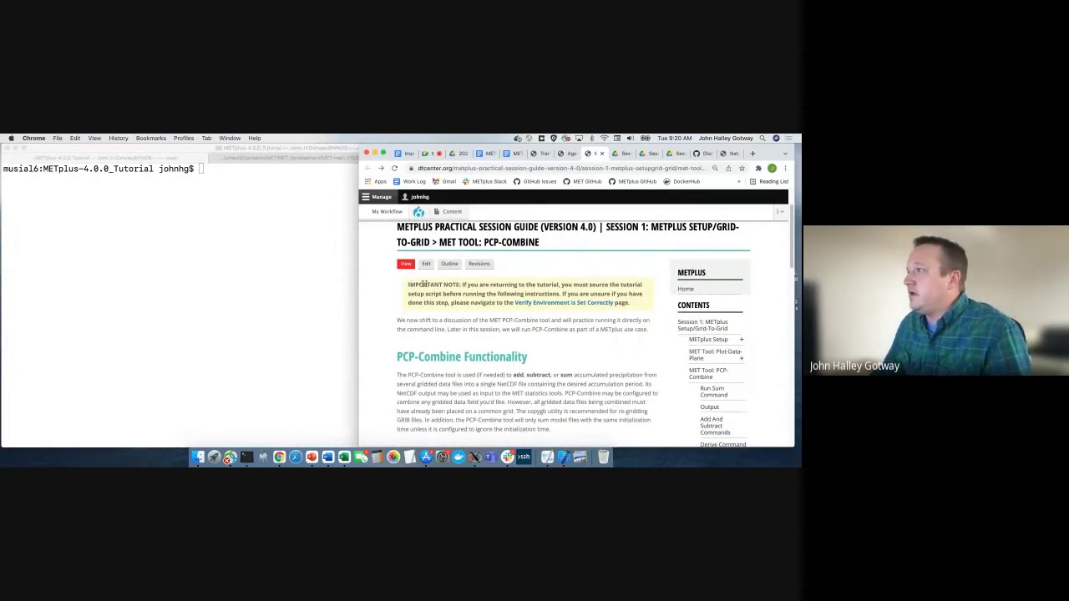
{"action": "left_click", "coordinate": [394, 168]}
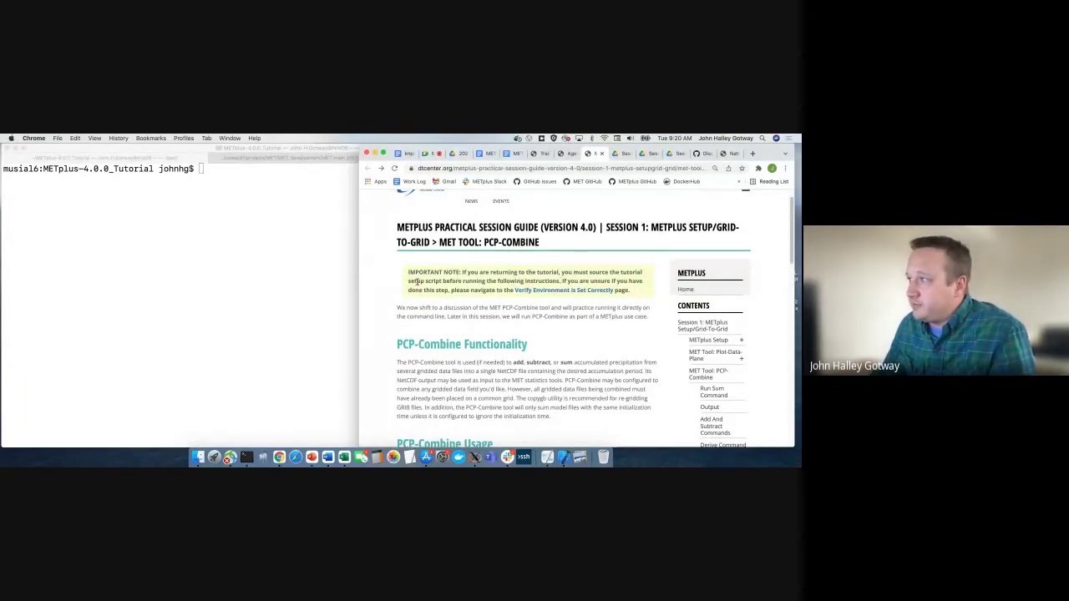
Highlight the Important Note about sourcing the setup script, then bring Terminal forward
{"action": "left_click_drag", "start_coordinate": [418, 282], "coordinate": [561, 282]}
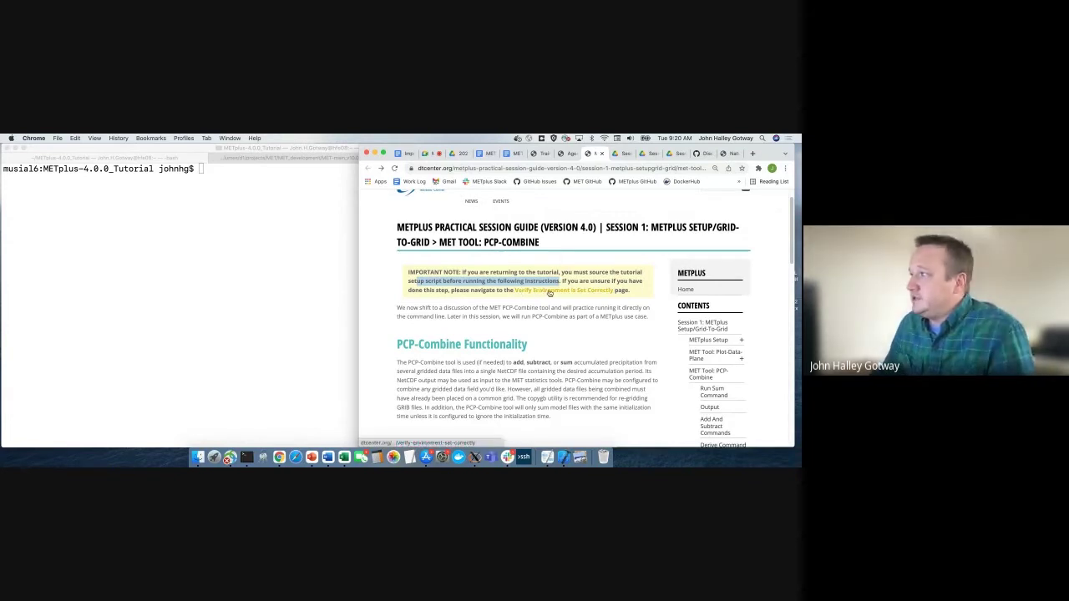
{"action": "left_click", "coordinate": [475, 300]}
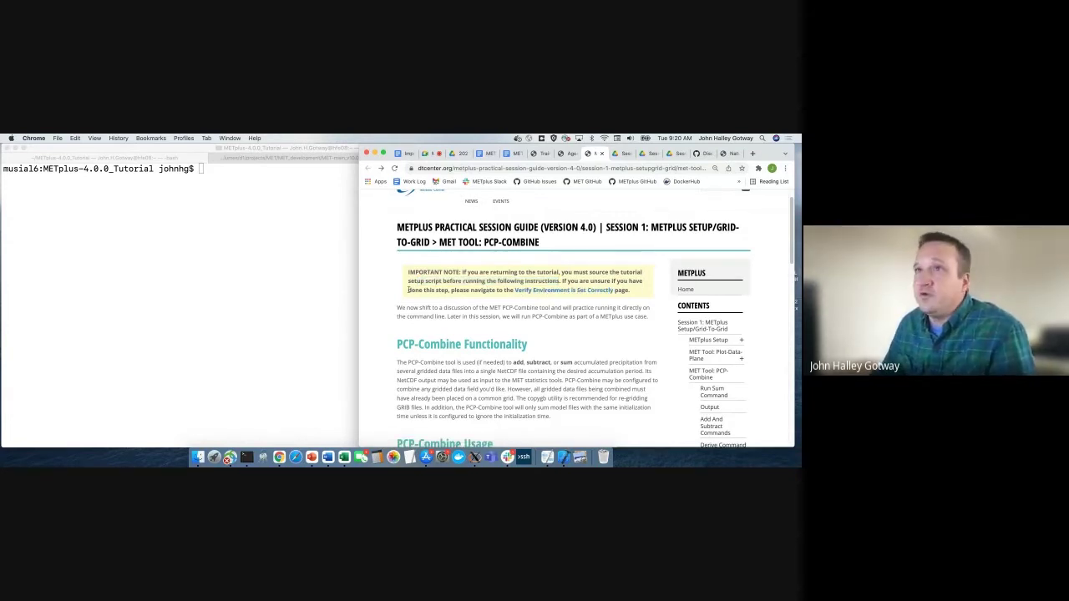
{"action": "left_click", "coordinate": [239, 295]}
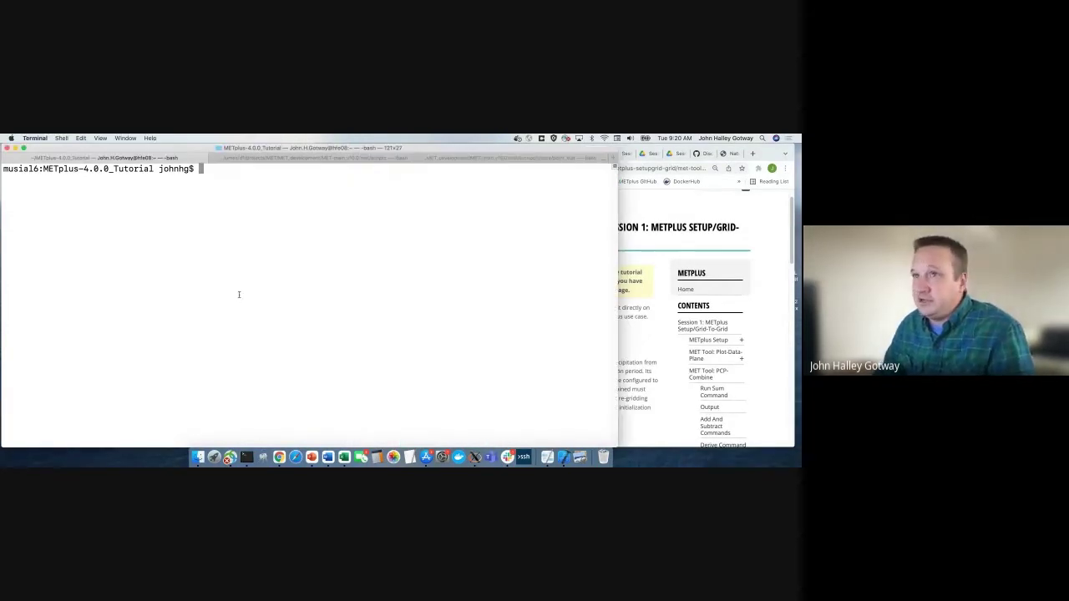
Confirm the METplus-4.0.0_Tutorial working directory and list it to find METplus-4.0.0_TutorialSetup.sh
{"action": "type", "text": "pwd"}
{"action": "key", "text": "Return"}
{"action": "type", "text": "ls"}
{"action": "key", "text": "Return"}
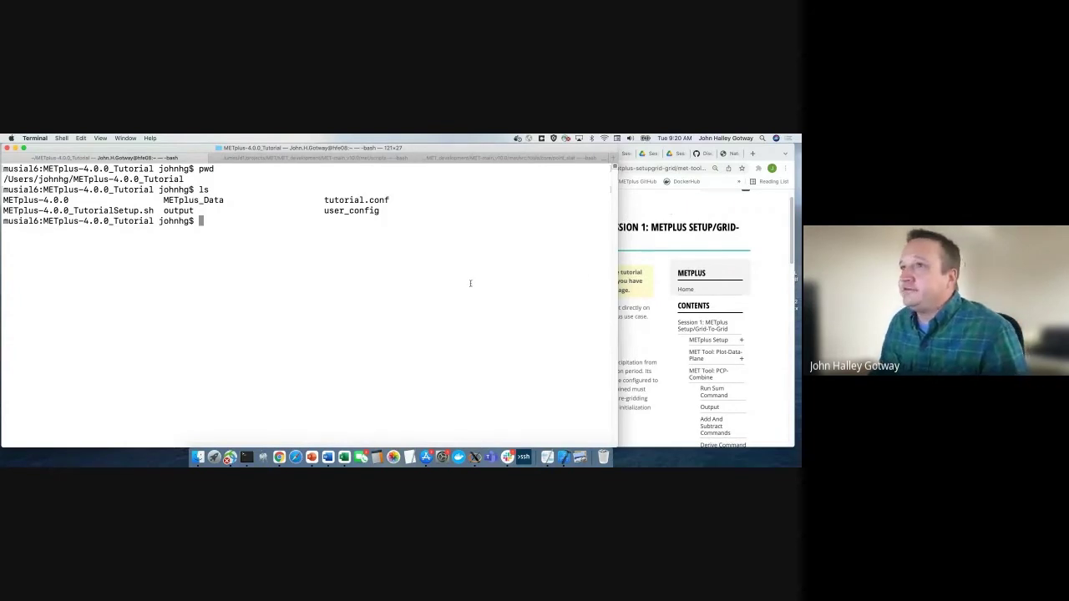
{"action": "type", "text": "pwd"}
{"action": "key", "text": "Return"}
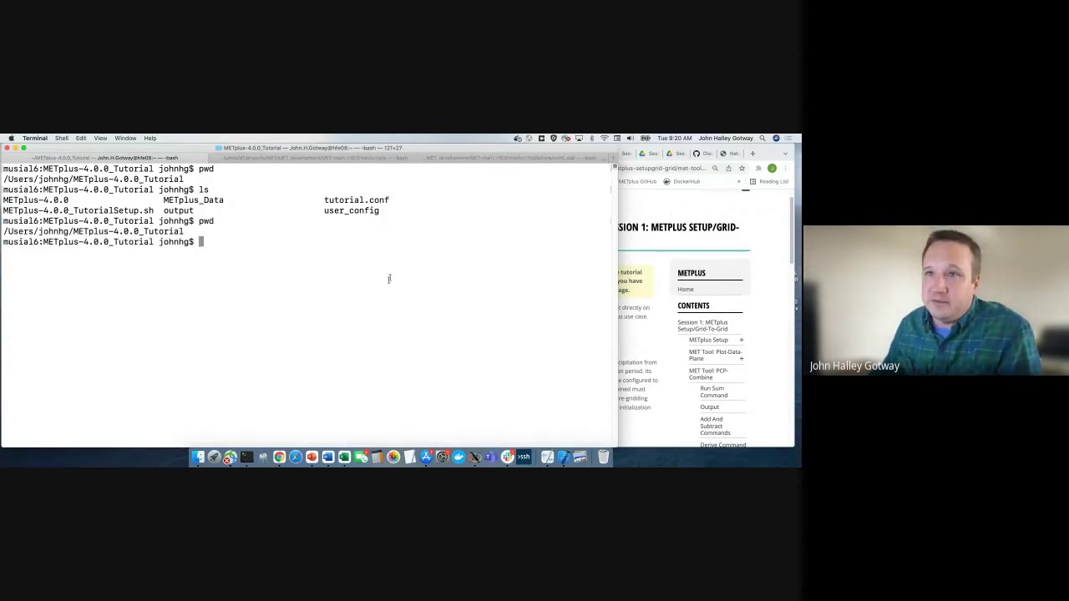
{"action": "left_click_drag", "start_coordinate": [72, 232], "coordinate": [186, 233]}
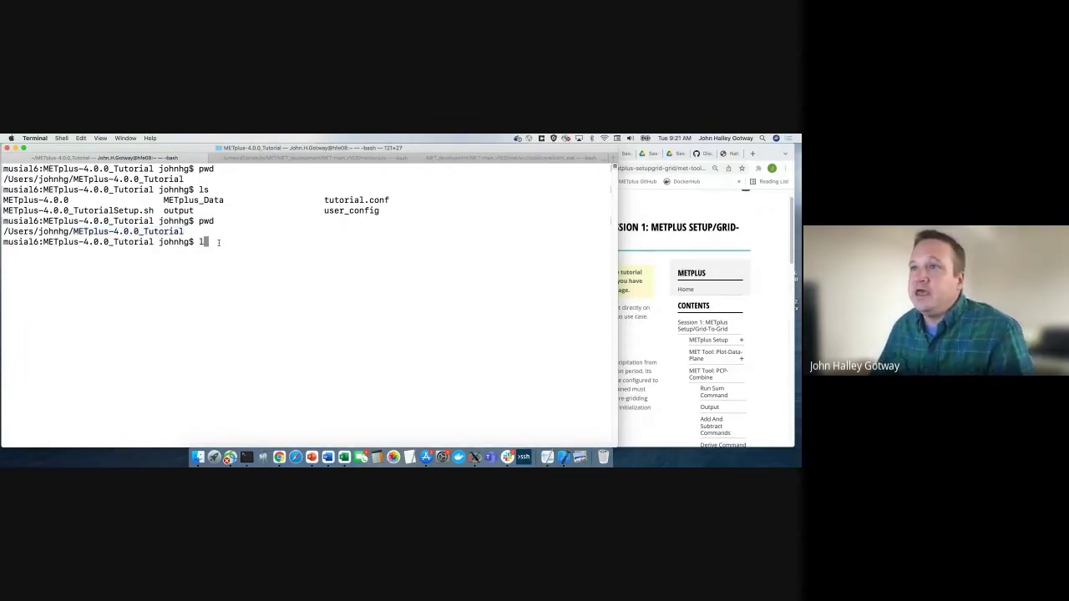
{"action": "type", "text": "ls"}
{"action": "key", "text": "Return"}
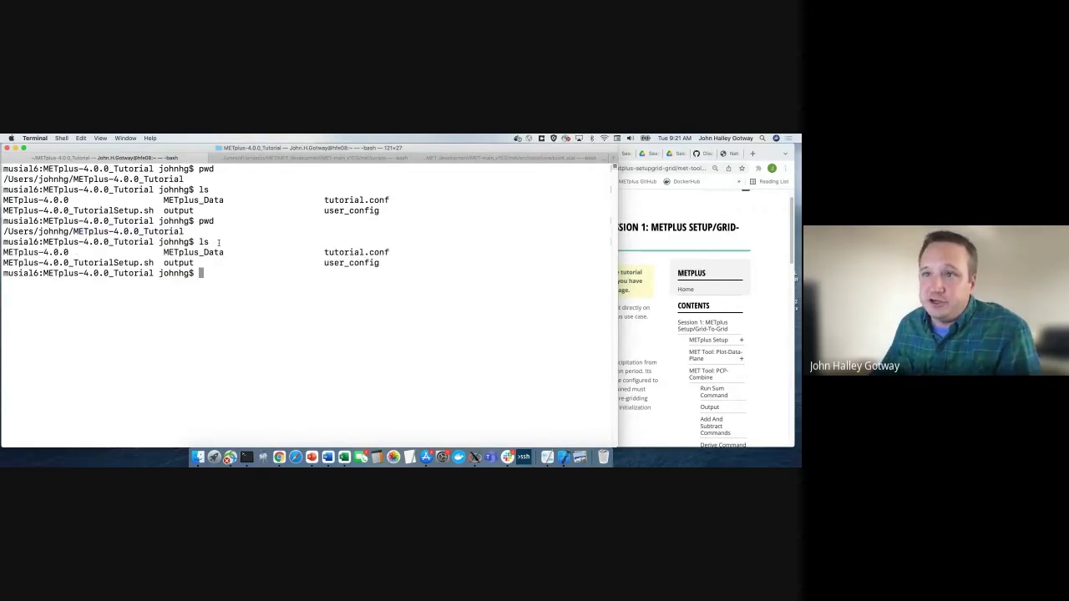
{"action": "left_click_drag", "start_coordinate": [4, 263], "coordinate": [158, 262]}
{"action": "key", "text": "super+c"}
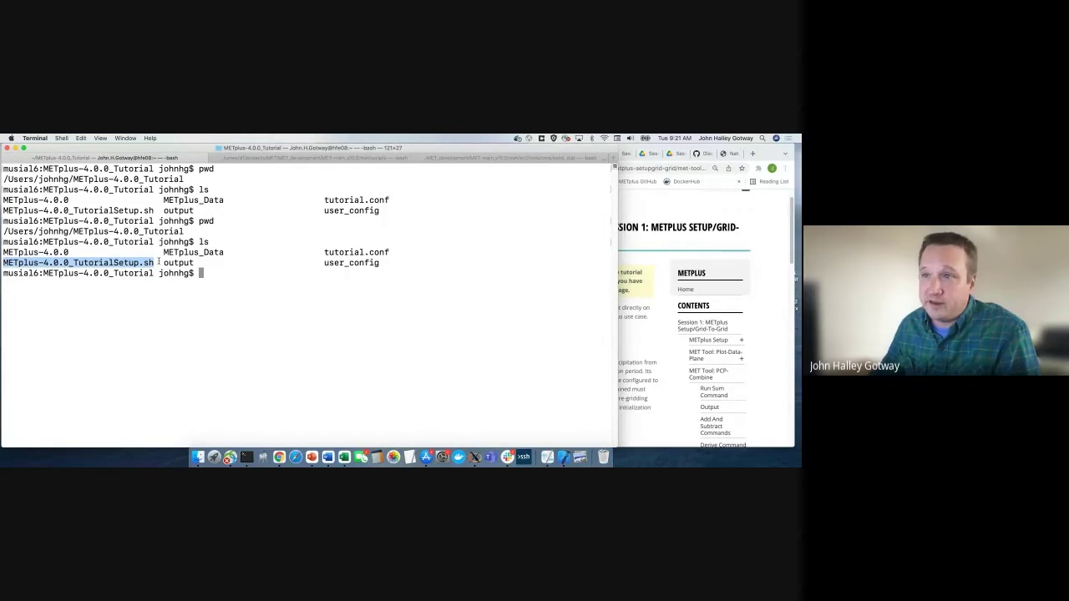
Run 'source METplus-4.0.0_TutorialSetup.sh' to load the tutorial environment
{"action": "type", "text": "source"}
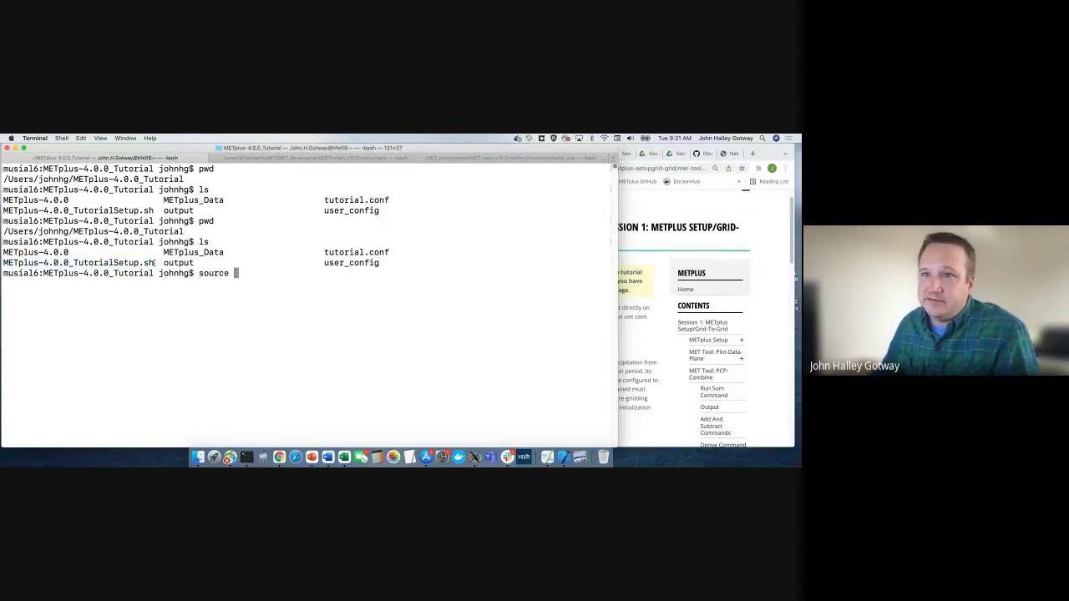
{"action": "left_click_drag", "start_coordinate": [154, 262], "coordinate": [3, 262]}
{"action": "key", "text": "super+v"}
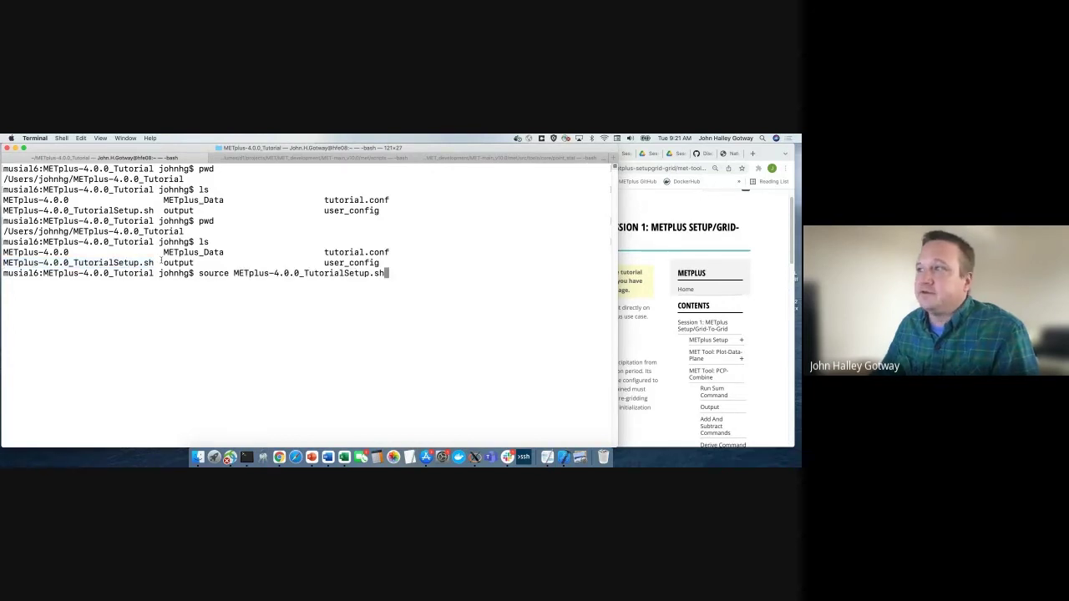
{"action": "key", "text": "Return"}
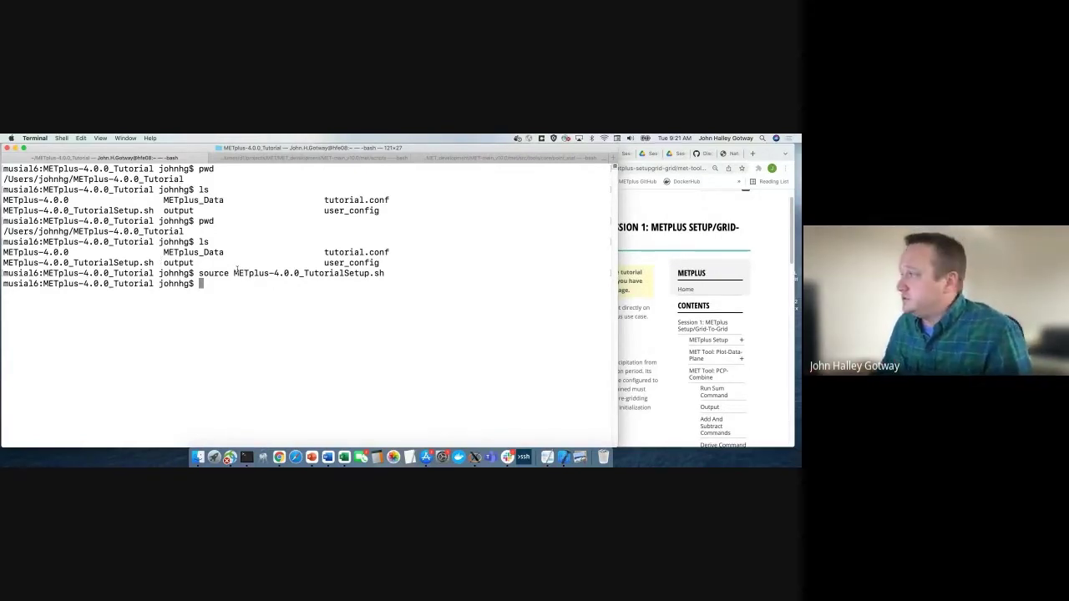
{"action": "left_click", "coordinate": [636, 345]}
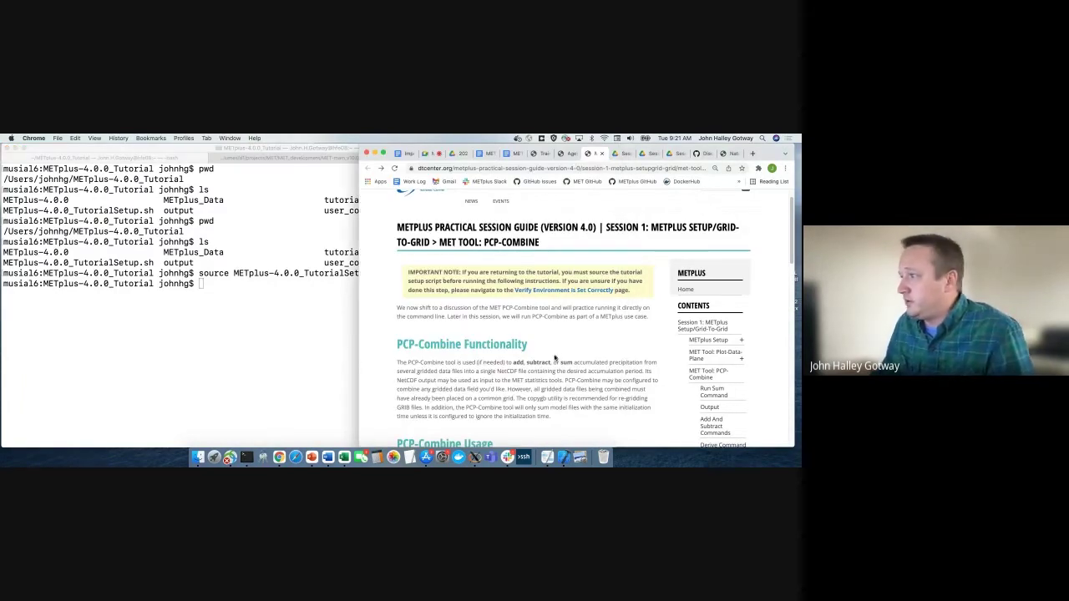
Copy pcp_combine from the guide's PCP-Combine Usage code box onto the Terminal prompt
{"action": "scroll", "coordinate": [544, 361], "scroll_direction": "down", "scroll_amount": 1}
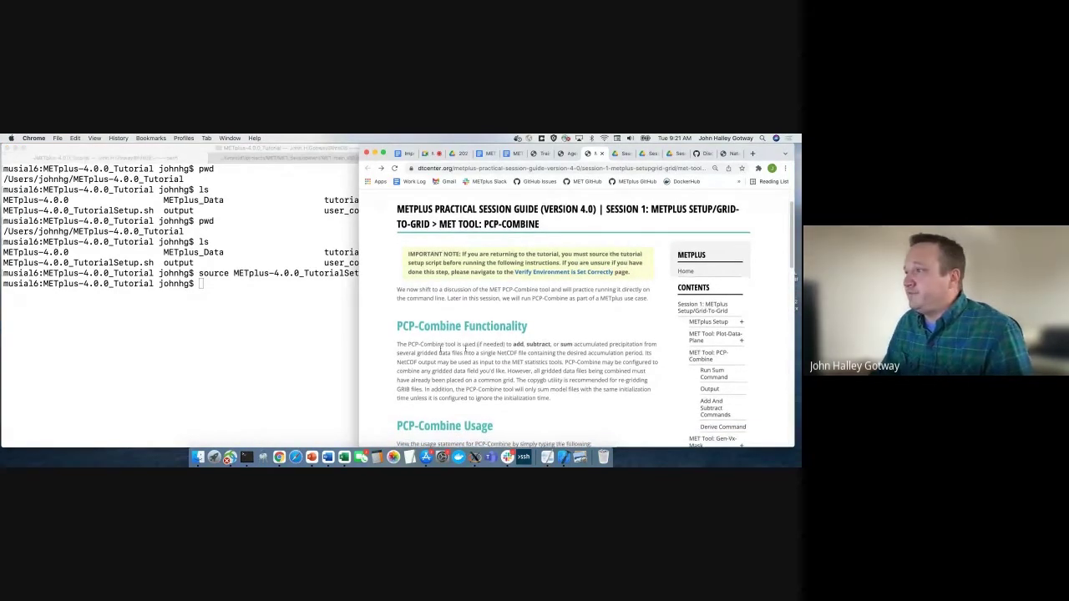
{"action": "scroll", "coordinate": [446, 333], "scroll_direction": "down", "scroll_amount": 5}
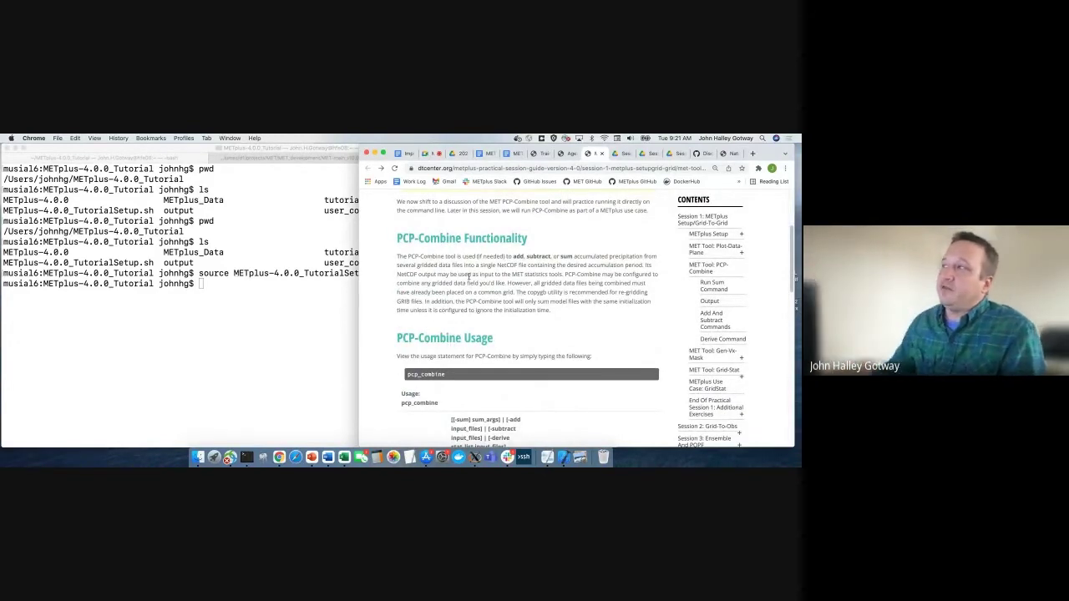
{"action": "scroll", "coordinate": [470, 280], "scroll_direction": "down", "scroll_amount": 2}
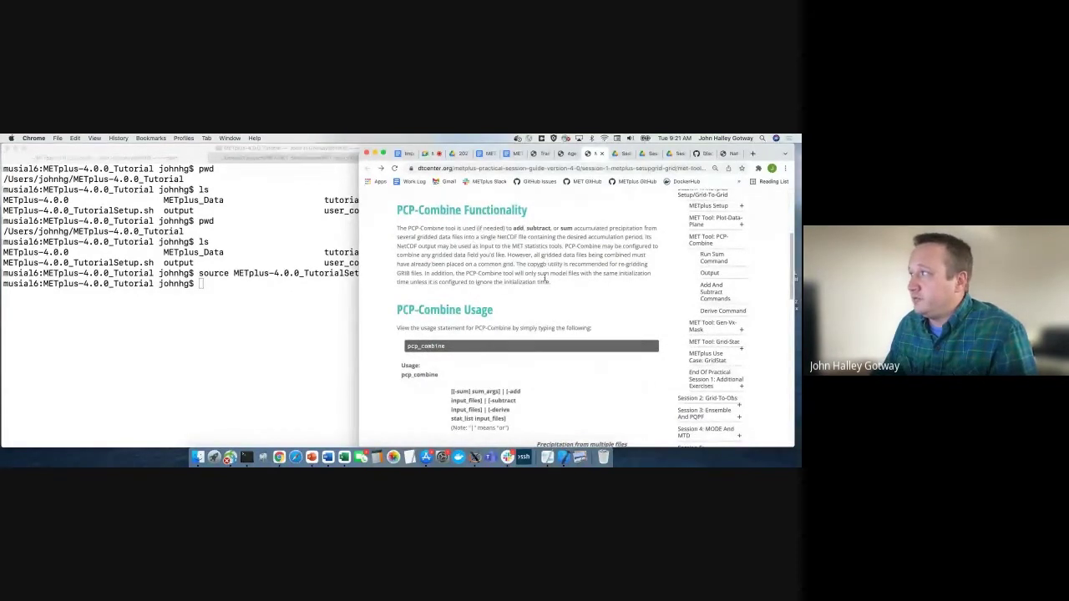
{"action": "scroll", "coordinate": [541, 280], "scroll_direction": "down", "scroll_amount": 4}
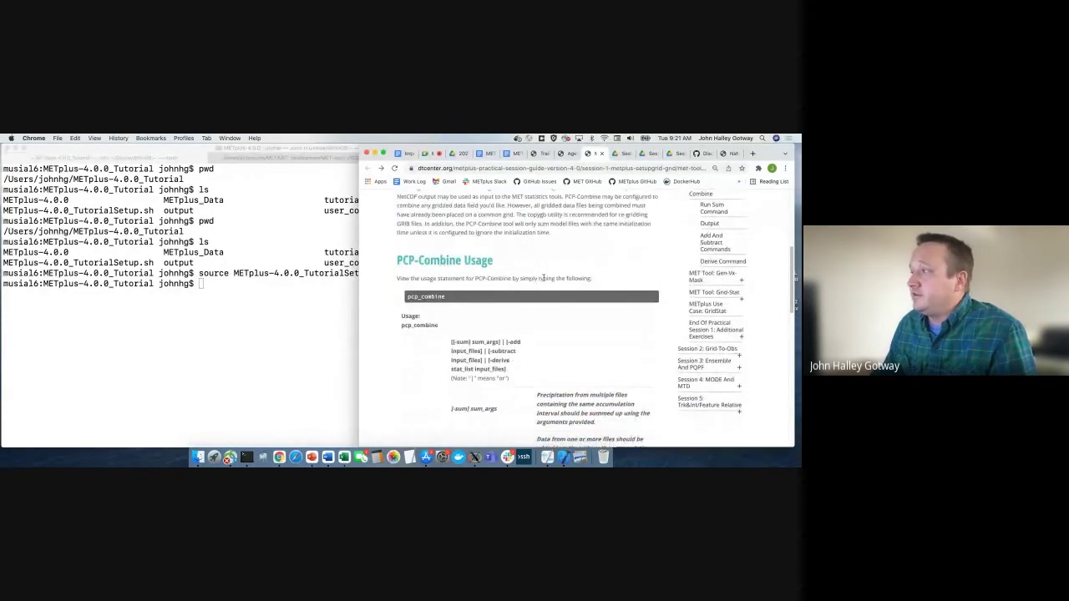
{"action": "left_click_drag", "start_coordinate": [470, 298], "coordinate": [408, 301]}
{"action": "key", "text": "super+c"}
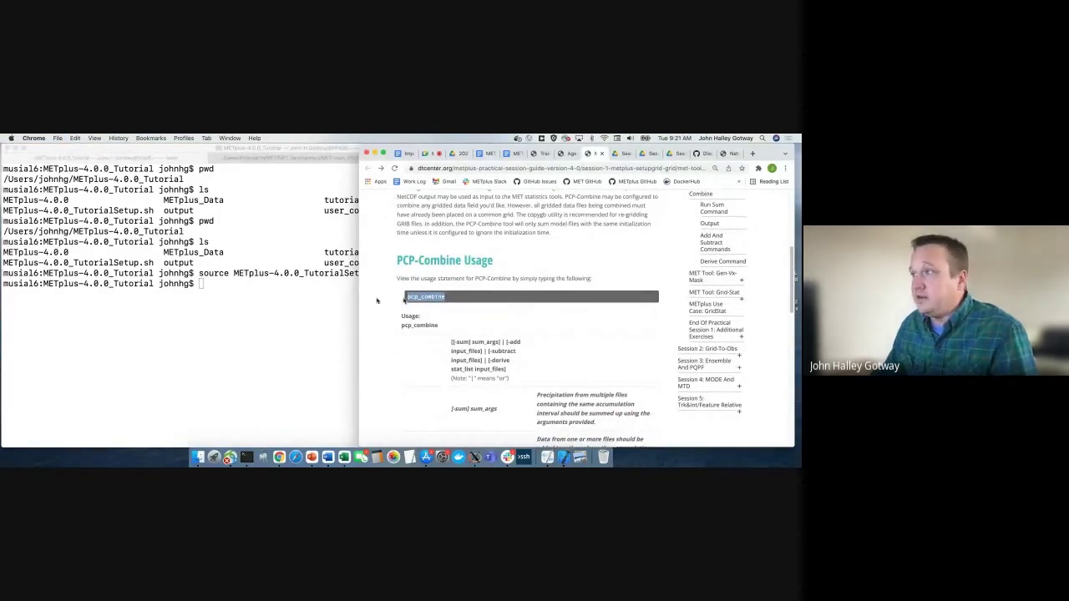
{"action": "left_click", "coordinate": [267, 300]}
{"action": "key", "text": "super+v"}
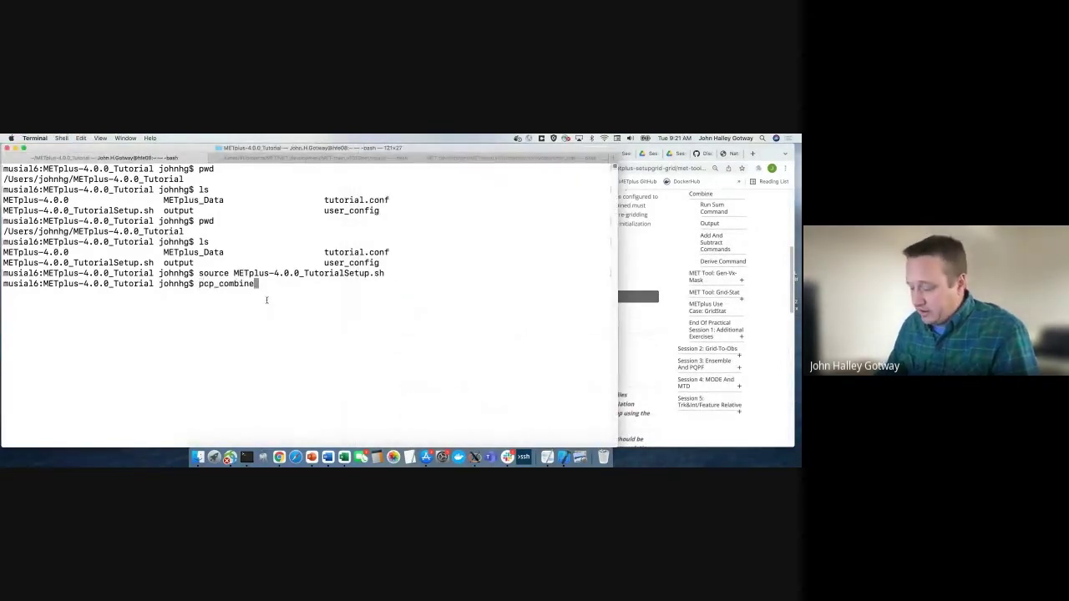
Run pcp_combine and review its usage, highlighting the -sum, -subtract and -derive options
{"action": "key", "text": "Return"}
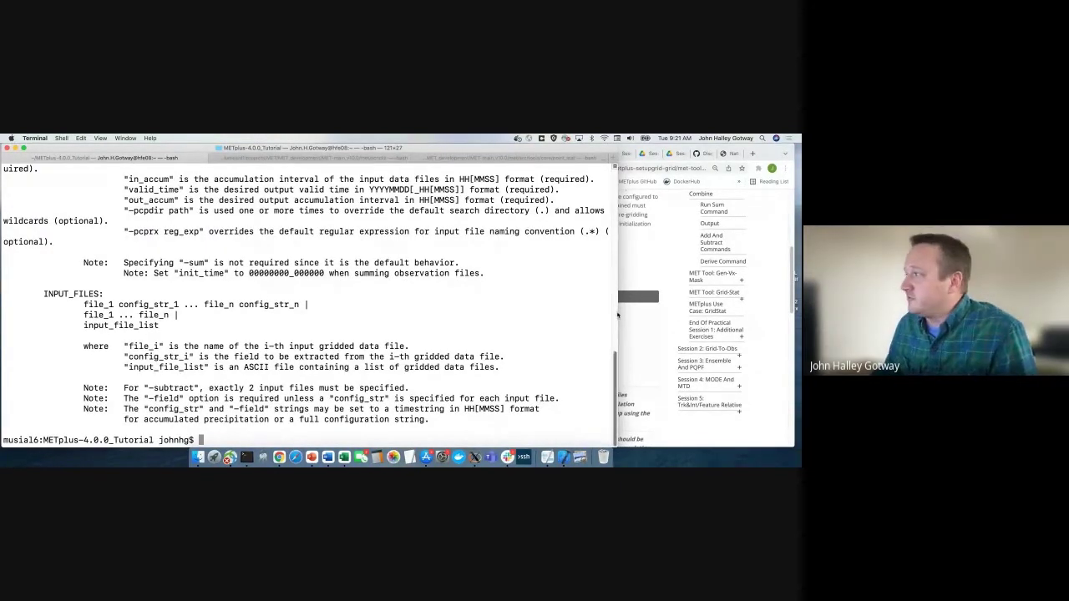
{"action": "left_click_drag", "start_coordinate": [617, 315], "coordinate": [800, 304]}
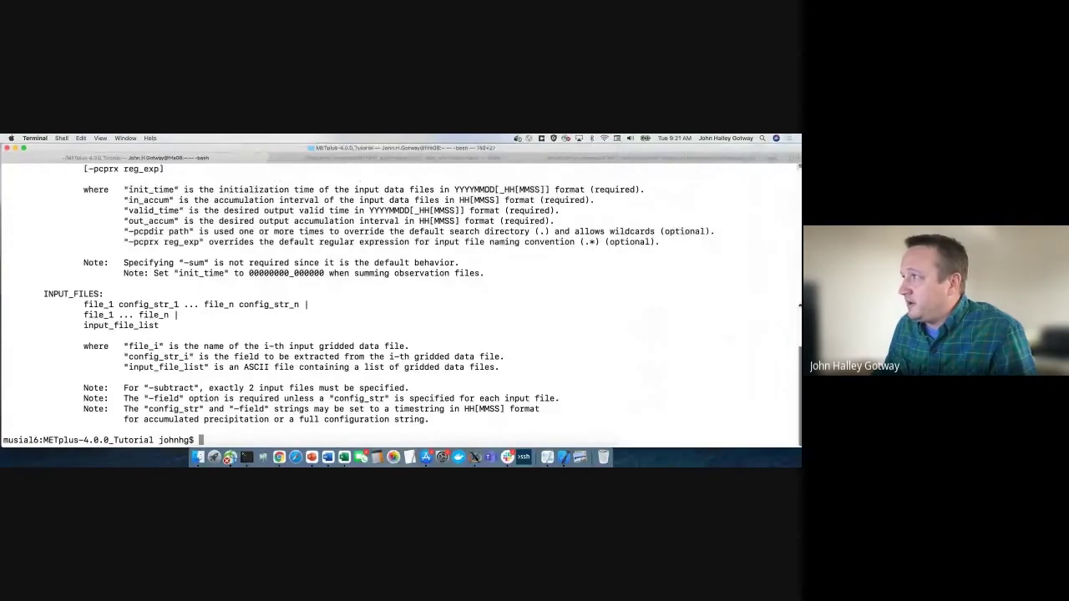
{"action": "scroll", "coordinate": [465, 283], "scroll_direction": "up", "scroll_amount": 10}
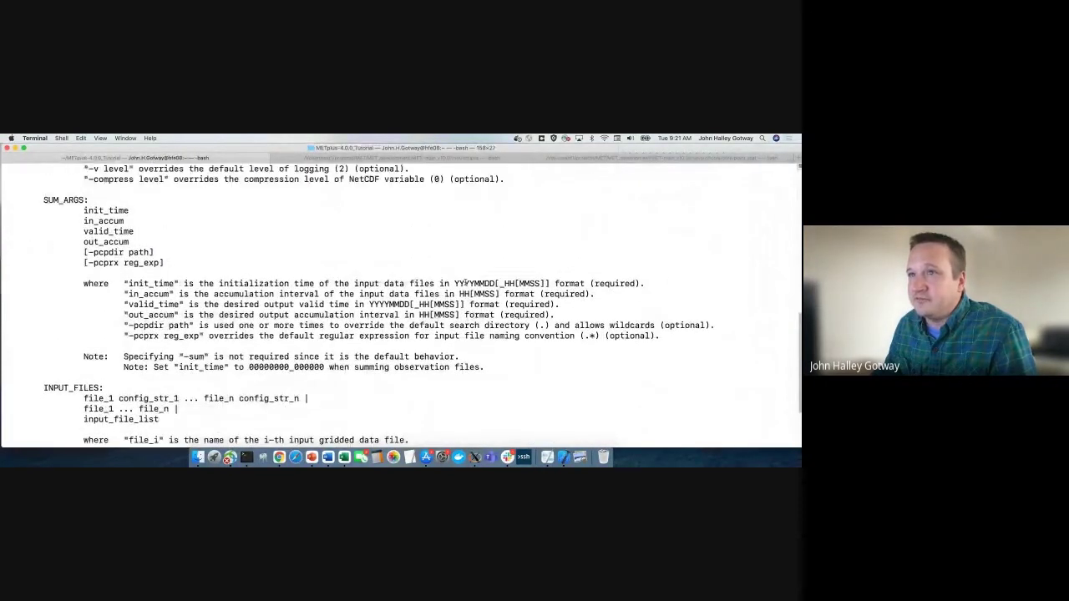
{"action": "scroll", "coordinate": [466, 282], "scroll_direction": "up", "scroll_amount": 8}
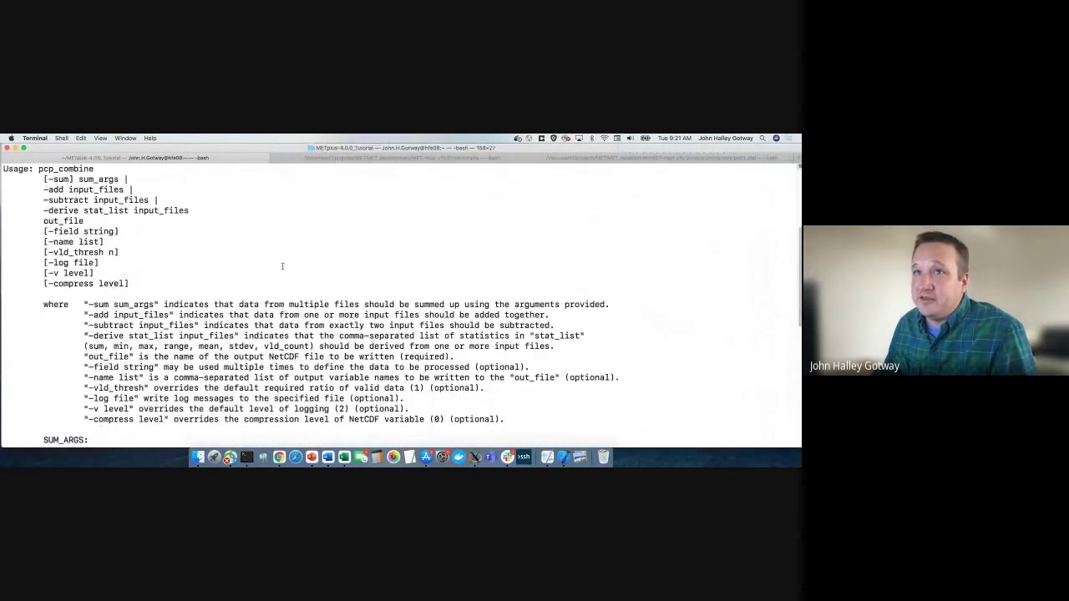
{"action": "scroll", "coordinate": [264, 330], "scroll_direction": "down", "scroll_amount": 1}
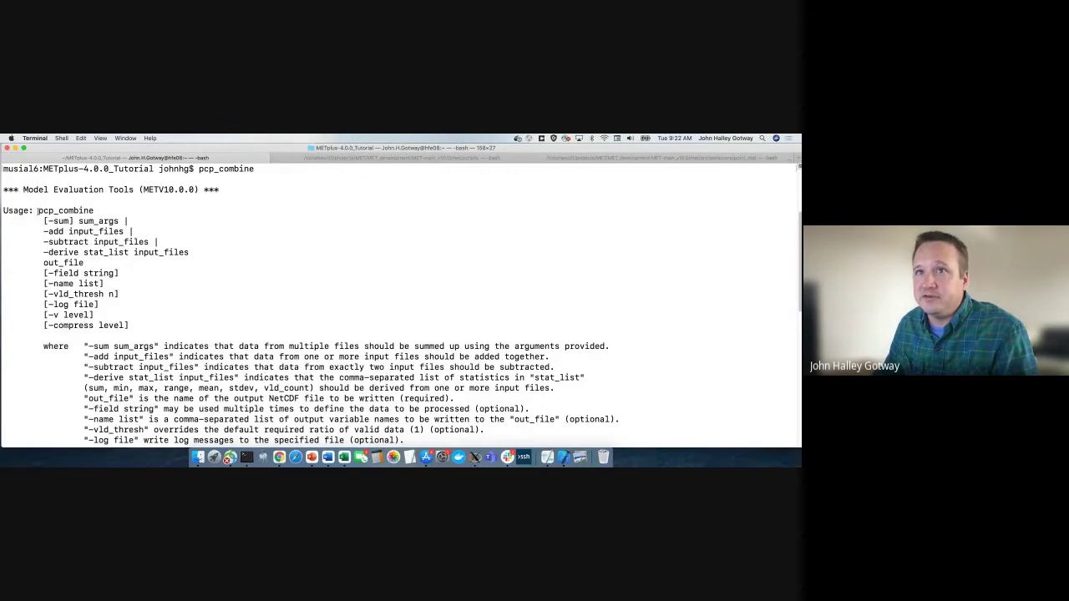
{"action": "left_click_drag", "start_coordinate": [37, 210], "coordinate": [93, 212]}
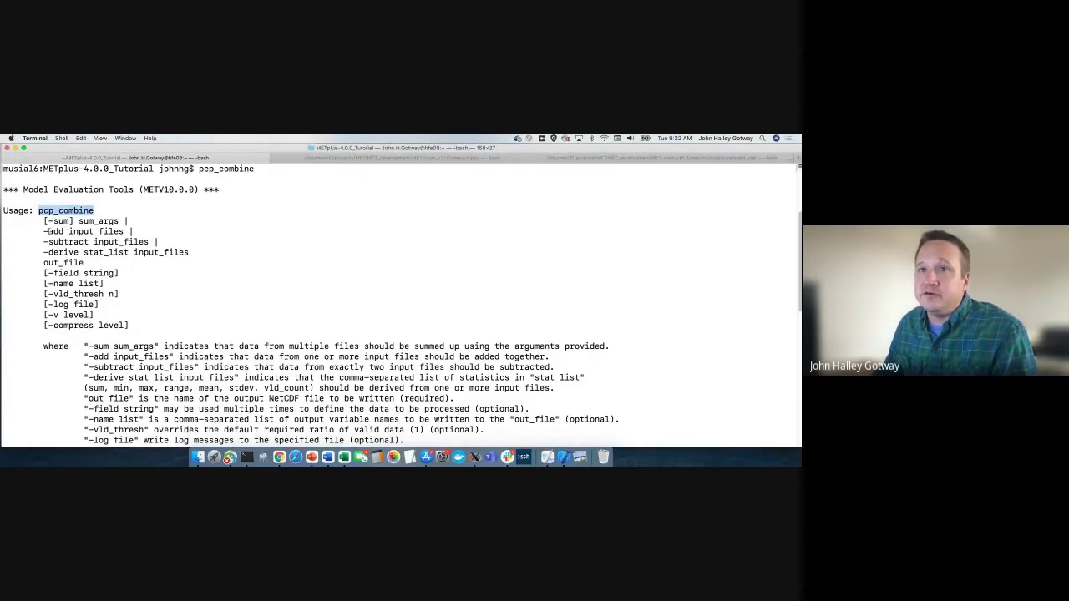
{"action": "left_click_drag", "start_coordinate": [45, 232], "coordinate": [81, 243]}
{"action": "left_click_drag", "start_coordinate": [76, 254], "coordinate": [80, 253]}
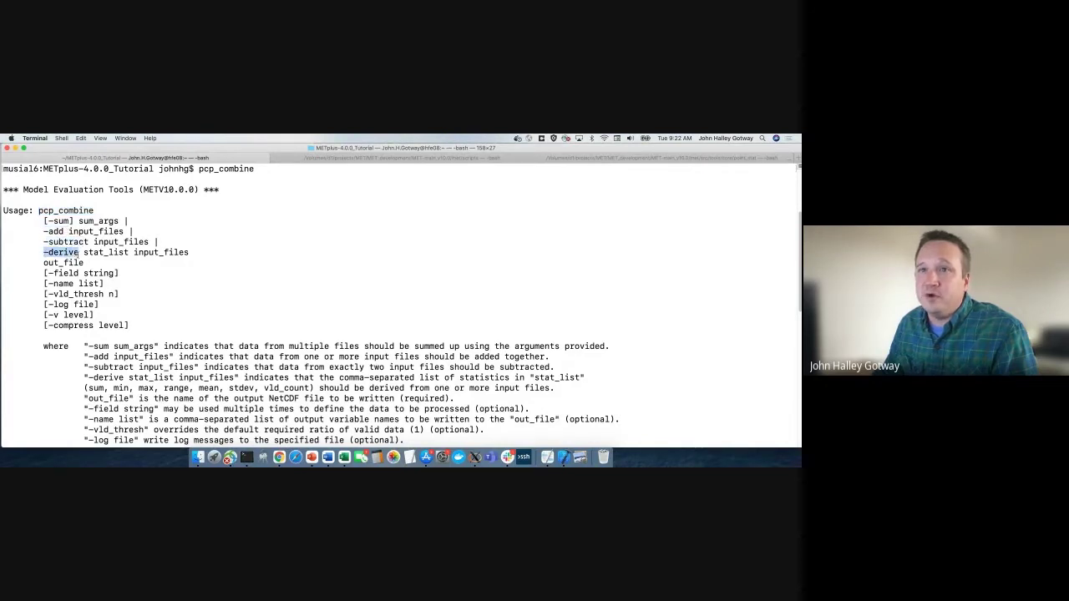
{"action": "left_click_drag", "start_coordinate": [45, 220], "coordinate": [72, 222]}
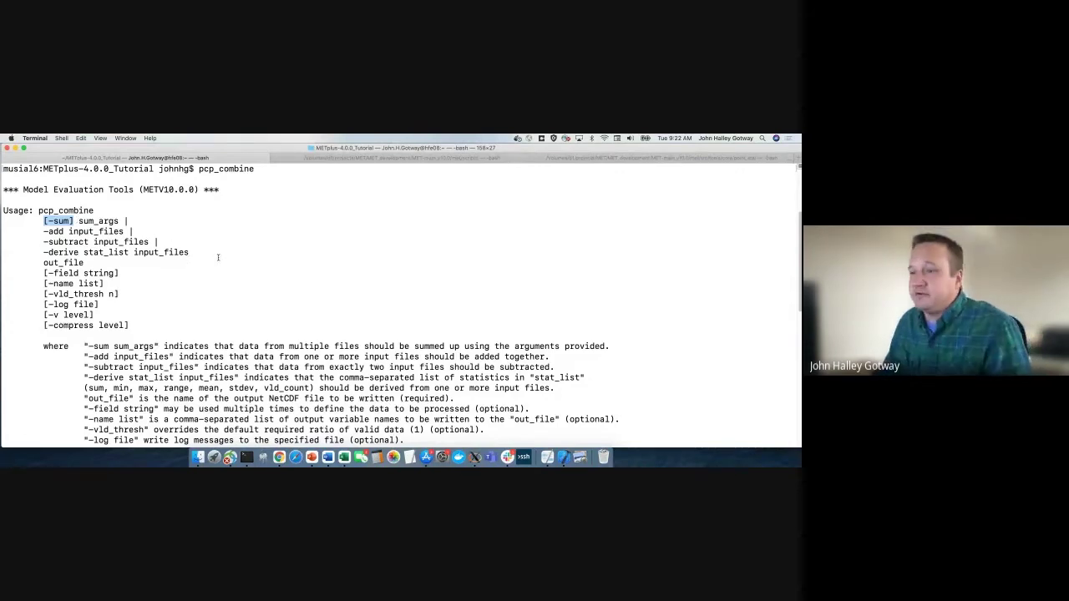
{"action": "scroll", "coordinate": [223, 255], "scroll_direction": "down", "scroll_amount": 2}
{"action": "scroll", "coordinate": [223, 256], "scroll_direction": "down", "scroll_amount": 10}
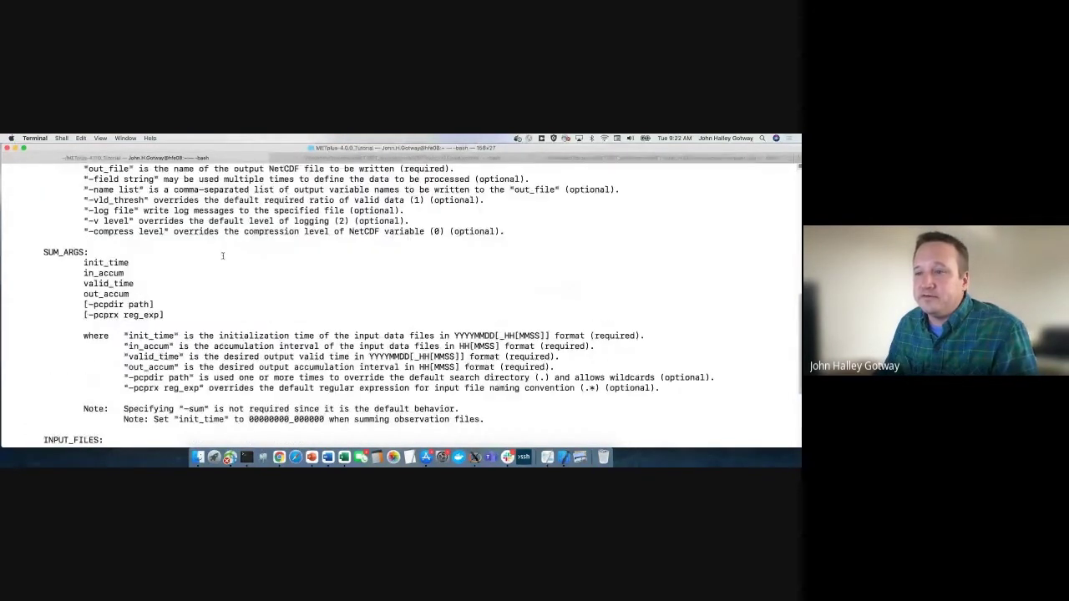
{"action": "scroll", "coordinate": [223, 255], "scroll_direction": "down", "scroll_amount": 1}
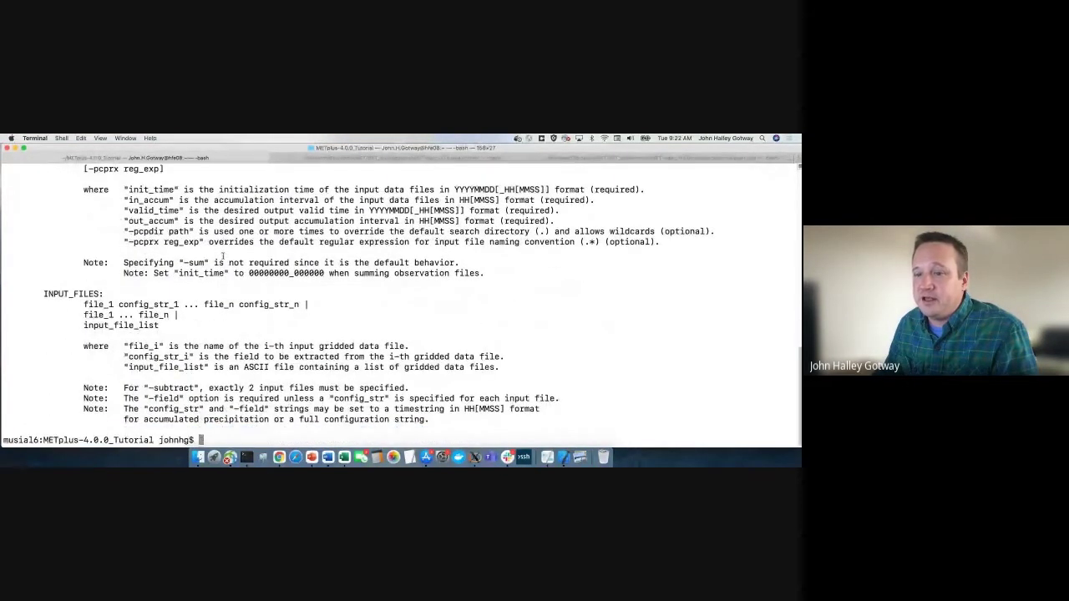
Dismiss the notification and narrow the Terminal window so the Chrome guide shows beside it
{"action": "left_click", "coordinate": [790, 138]}
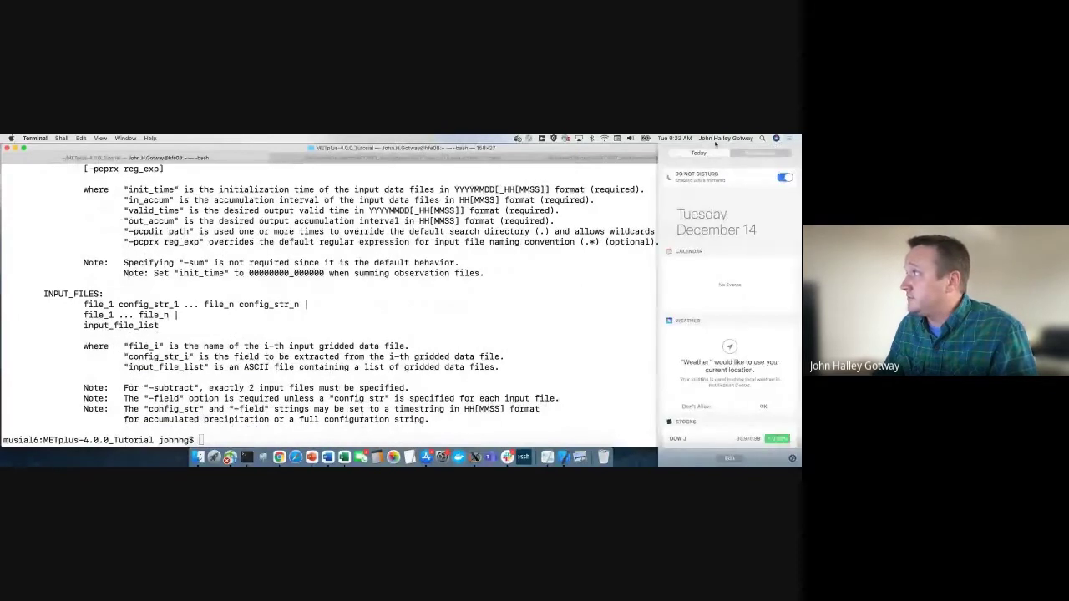
{"action": "left_click", "coordinate": [785, 150]}
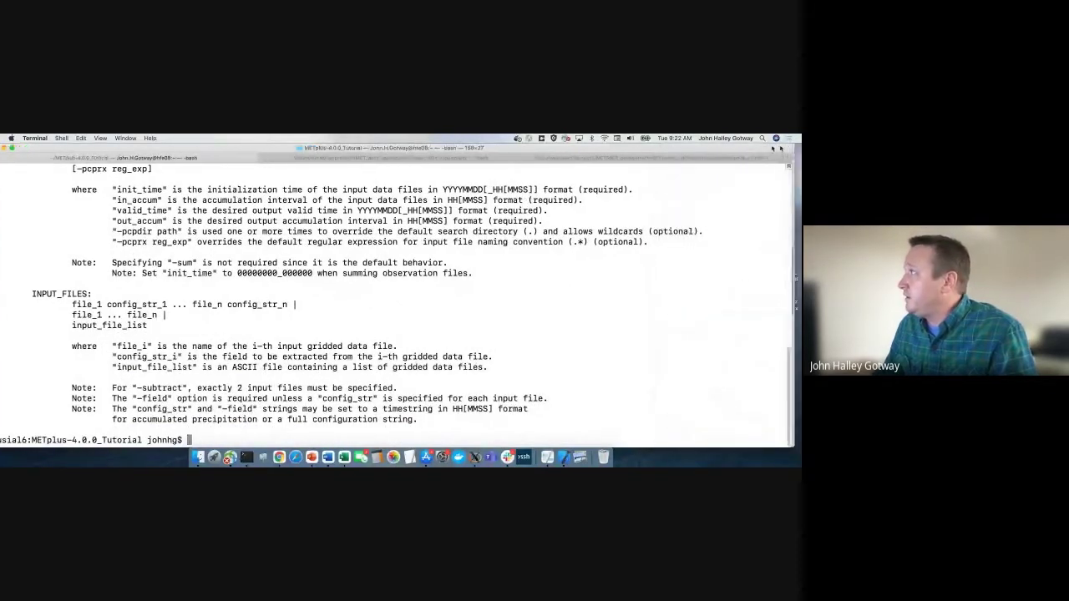
{"action": "left_click_drag", "start_coordinate": [761, 148], "coordinate": [531, 144]}
{"action": "left_click", "coordinate": [576, 314]}
{"action": "scroll", "coordinate": [575, 314], "scroll_direction": "down", "scroll_amount": 10}
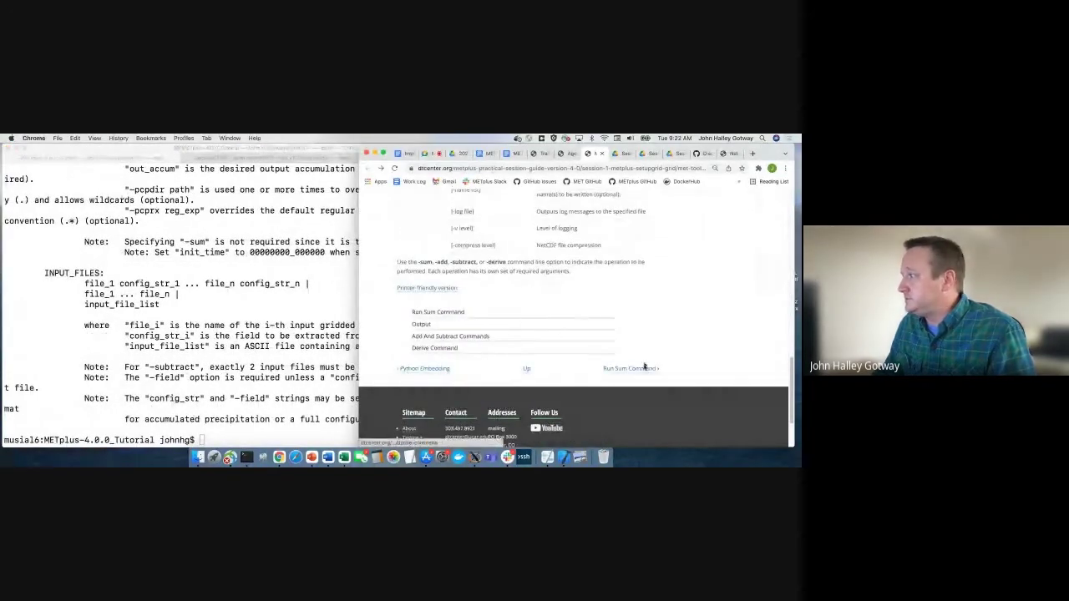
Open the guide's Run Sum Command page and select its mkdir and cd commands
{"action": "left_click", "coordinate": [645, 370]}
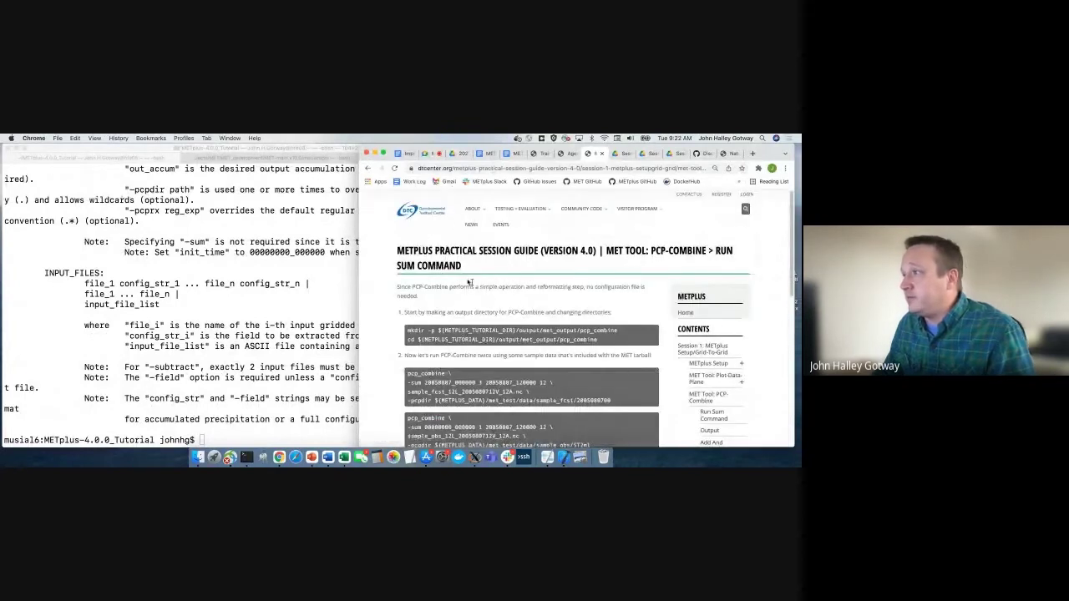
{"action": "scroll", "coordinate": [543, 326], "scroll_direction": "down", "scroll_amount": 1}
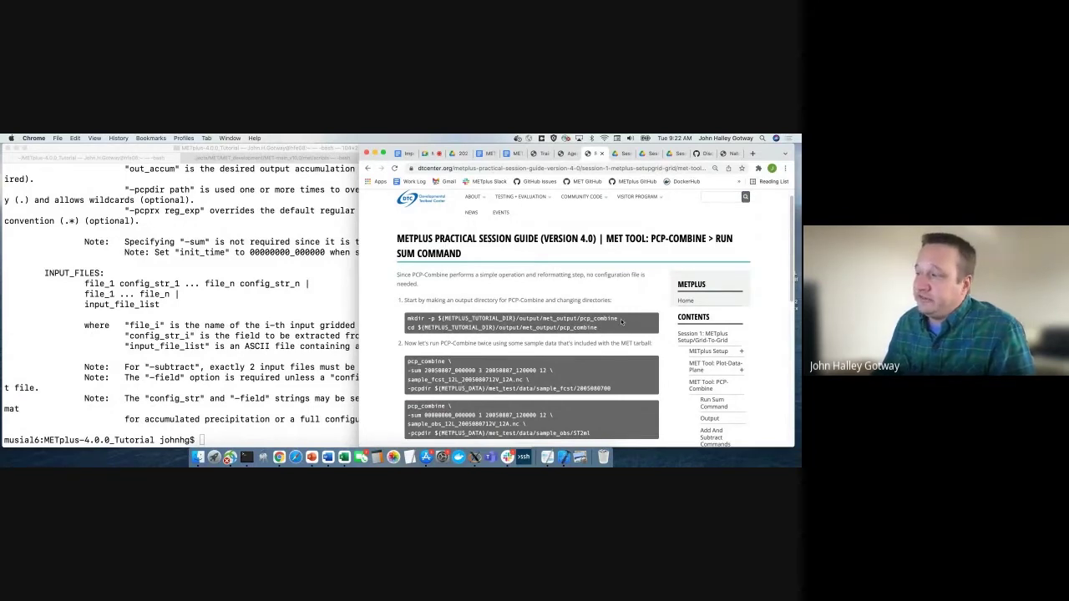
{"action": "left_click_drag", "start_coordinate": [620, 321], "coordinate": [441, 320]}
{"action": "left_click", "coordinate": [605, 333]}
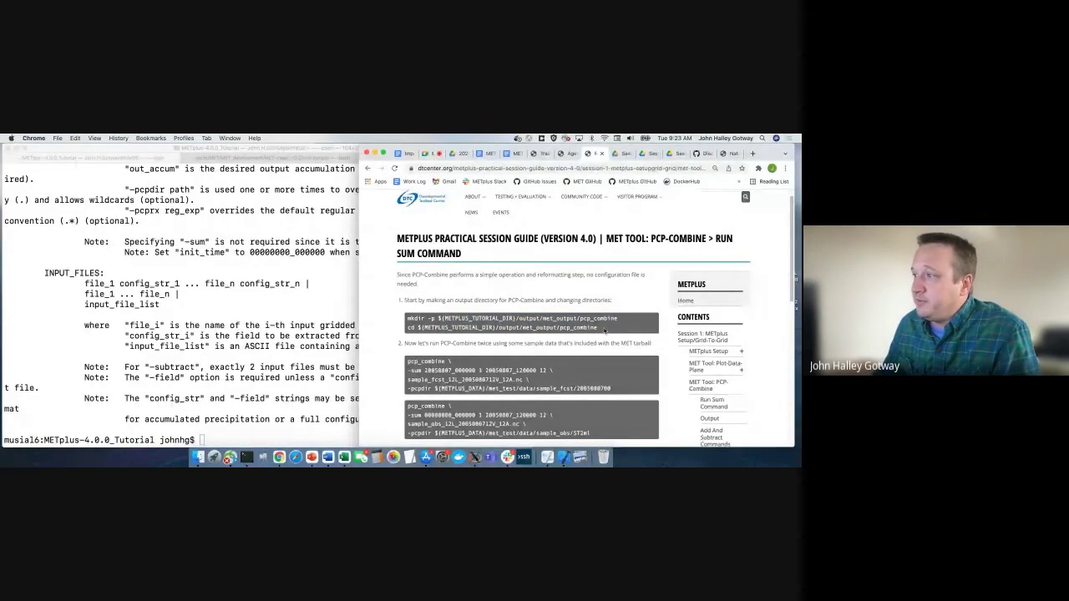
{"action": "left_click_drag", "start_coordinate": [606, 332], "coordinate": [431, 316]}
{"action": "key", "text": "super+c"}
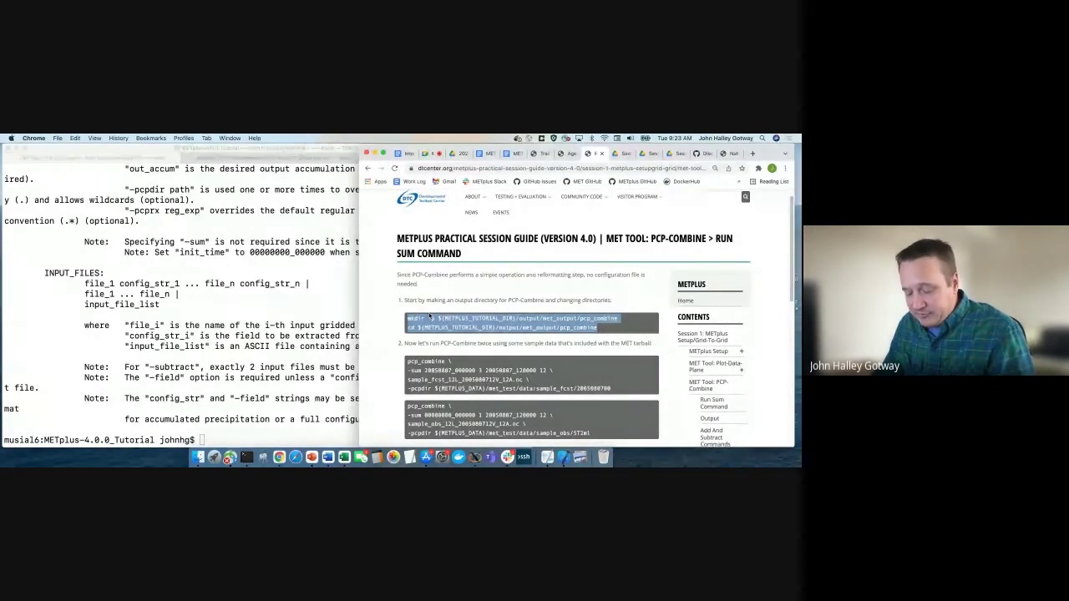
Run the mkdir and cd commands in Terminal to enter the pcp_combine output directory
{"action": "left_click", "coordinate": [203, 309]}
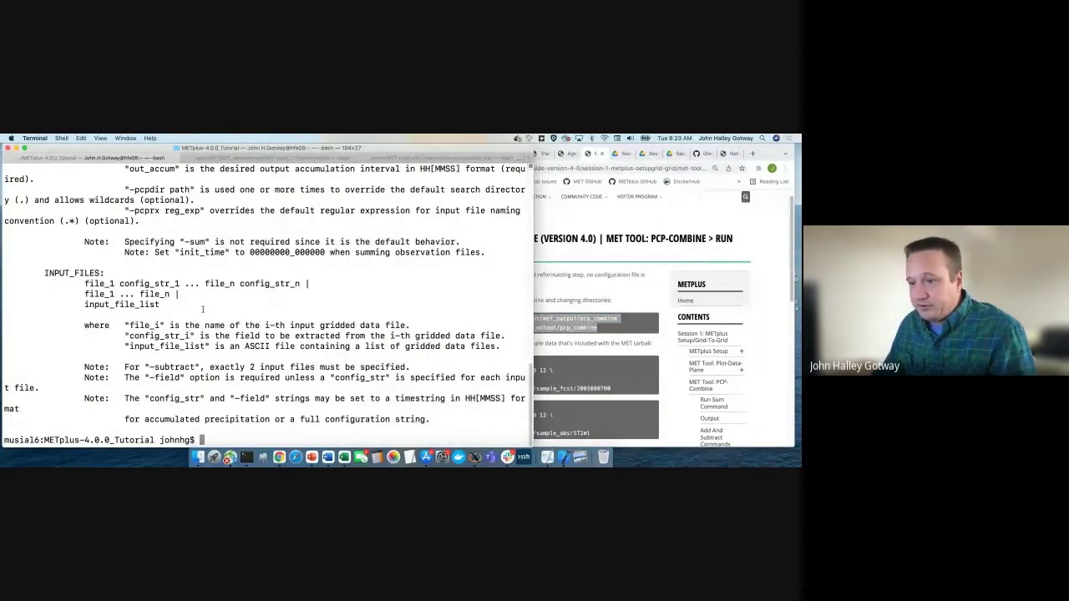
{"action": "key", "text": "super+v"}
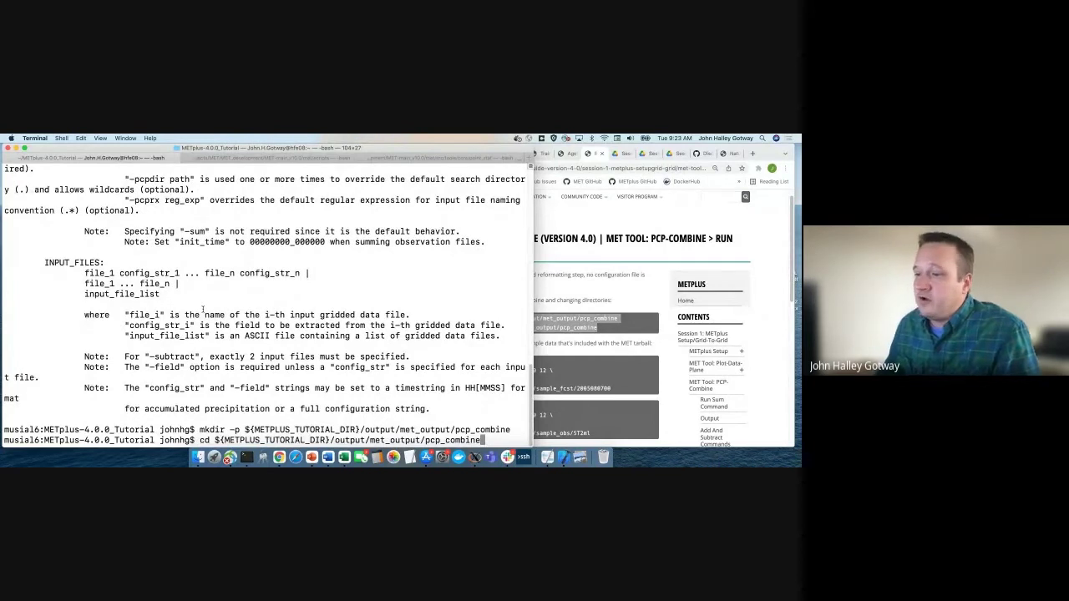
{"action": "key", "text": "Return"}
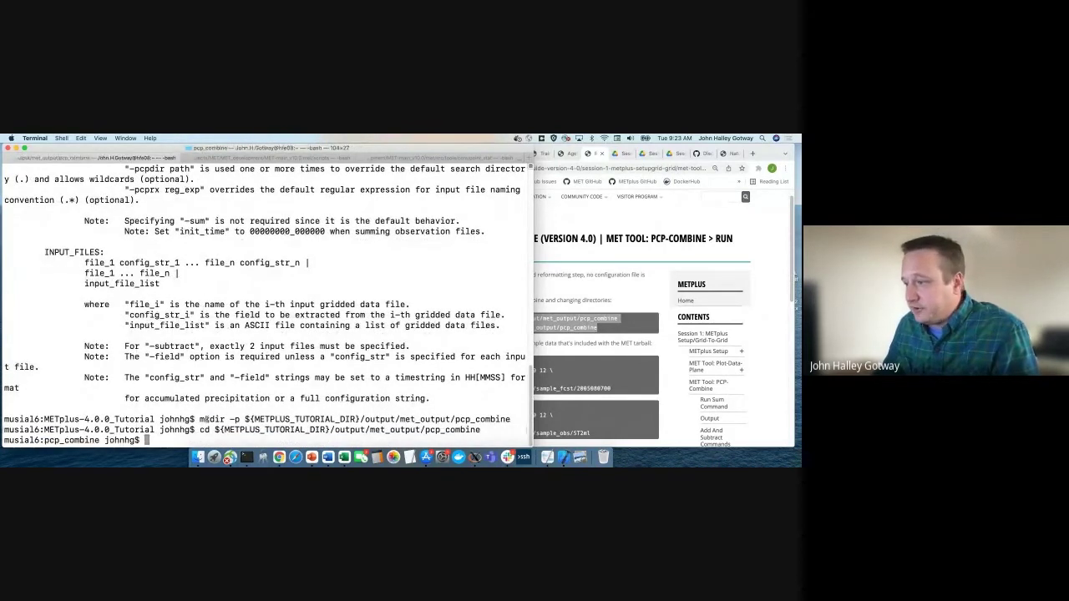
{"action": "left_click_drag", "start_coordinate": [202, 419], "coordinate": [510, 420]}
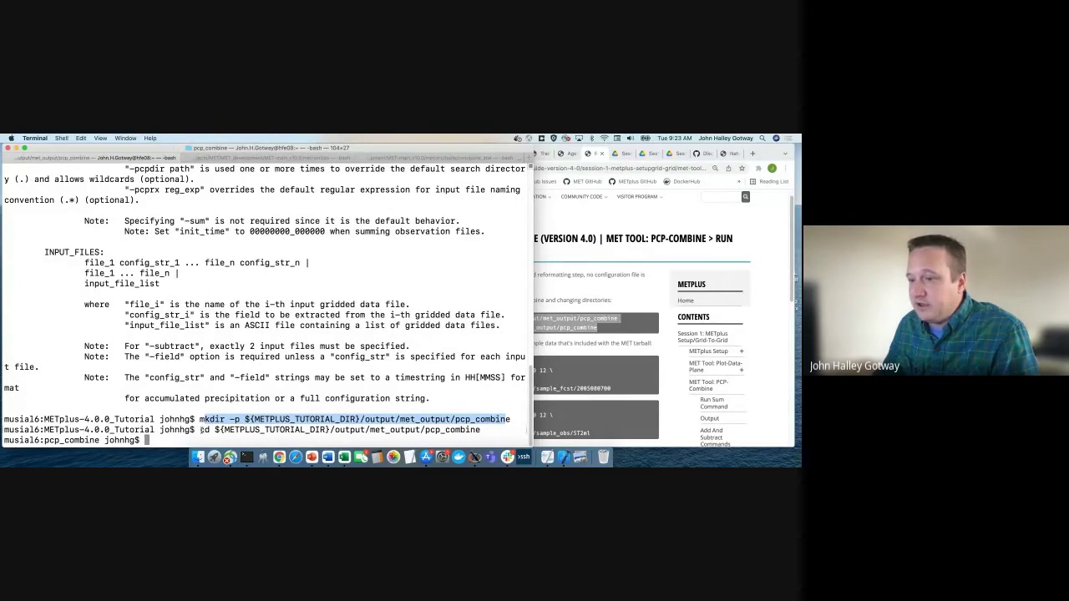
{"action": "left_click_drag", "start_coordinate": [201, 429], "coordinate": [491, 424]}
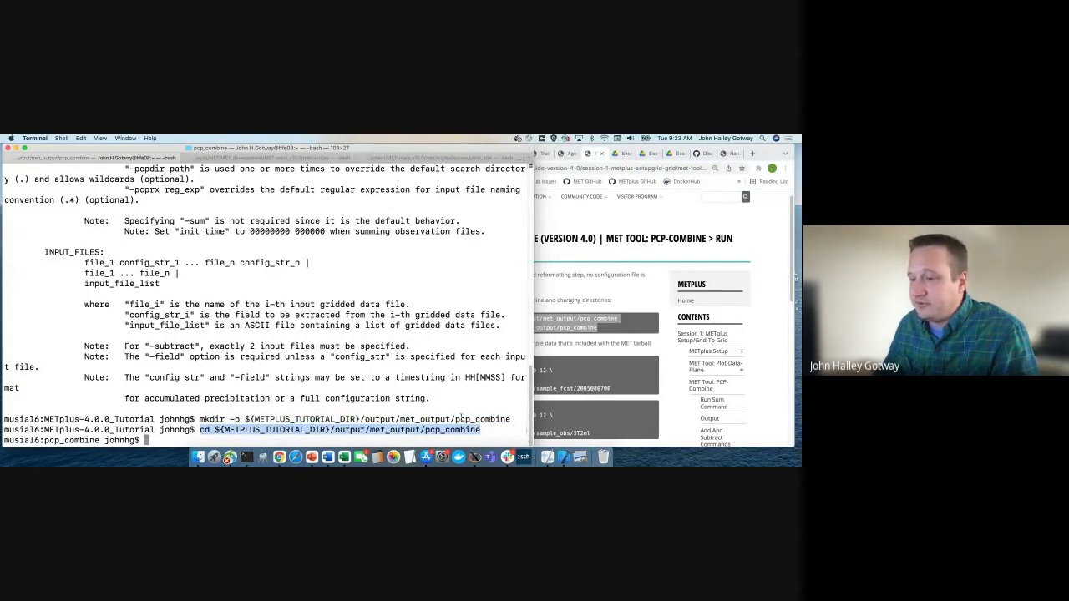
{"action": "left_click", "coordinate": [587, 400]}
{"action": "scroll", "coordinate": [513, 390], "scroll_direction": "down", "scroll_amount": 2}
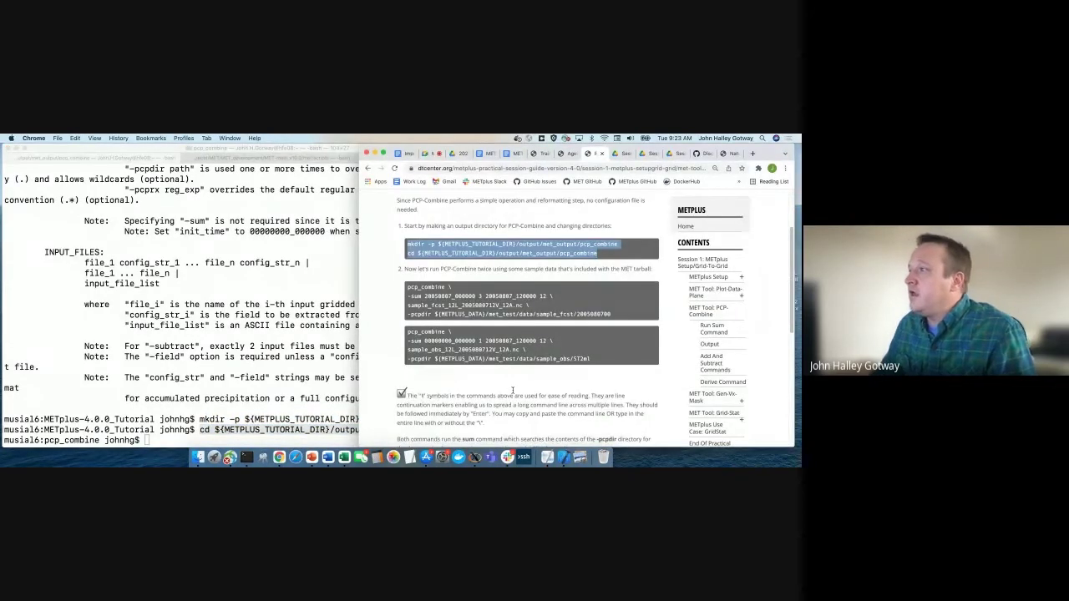
{"action": "scroll", "coordinate": [512, 390], "scroll_direction": "down", "scroll_amount": 1}
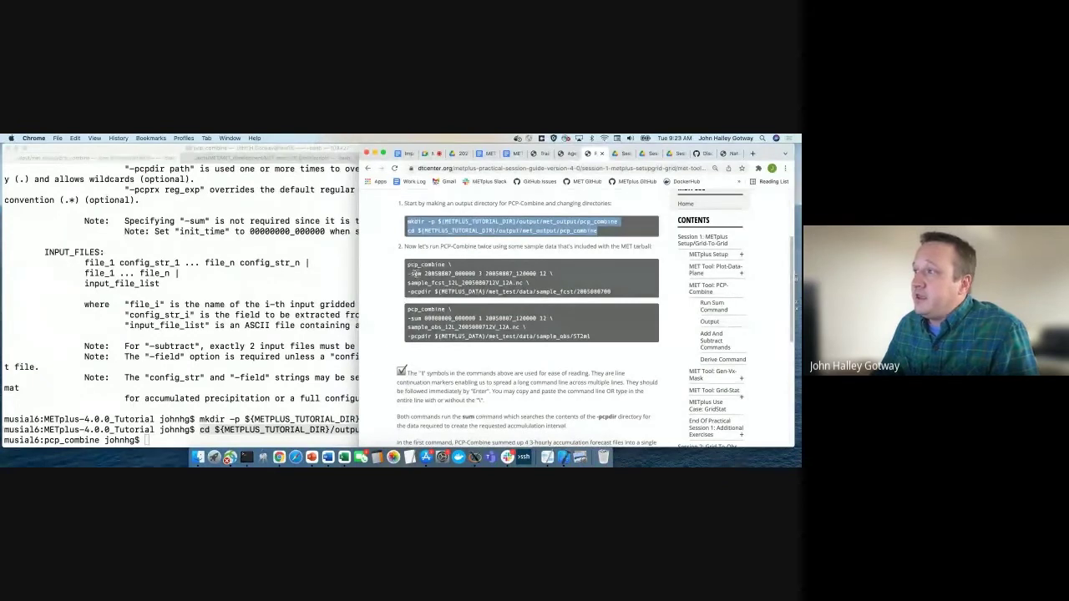
{"action": "left_click_drag", "start_coordinate": [421, 274], "coordinate": [408, 274]}
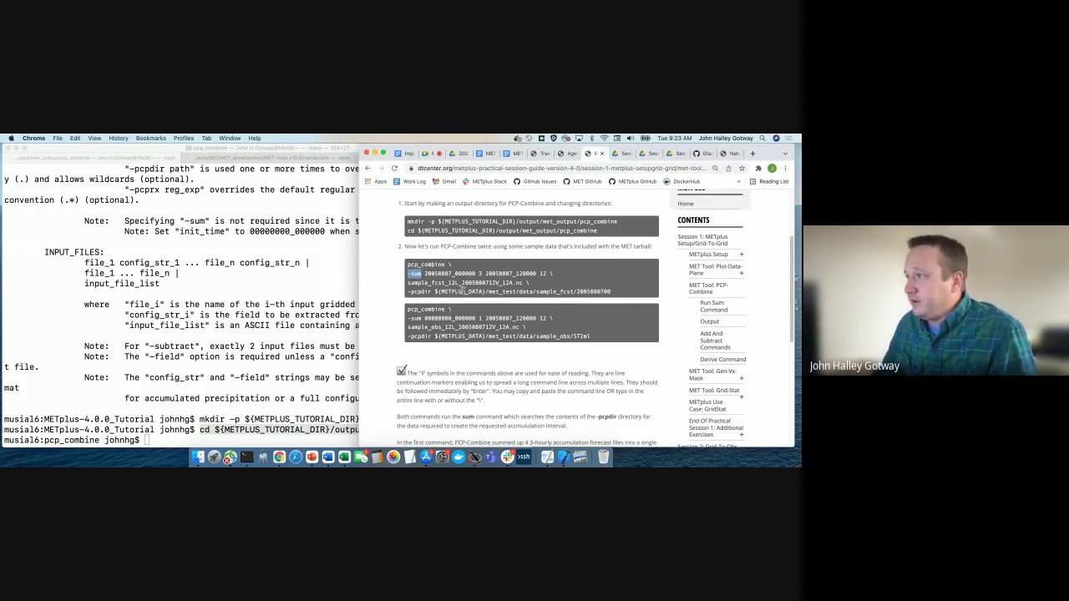
{"action": "left_click_drag", "start_coordinate": [410, 292], "coordinate": [627, 299]}
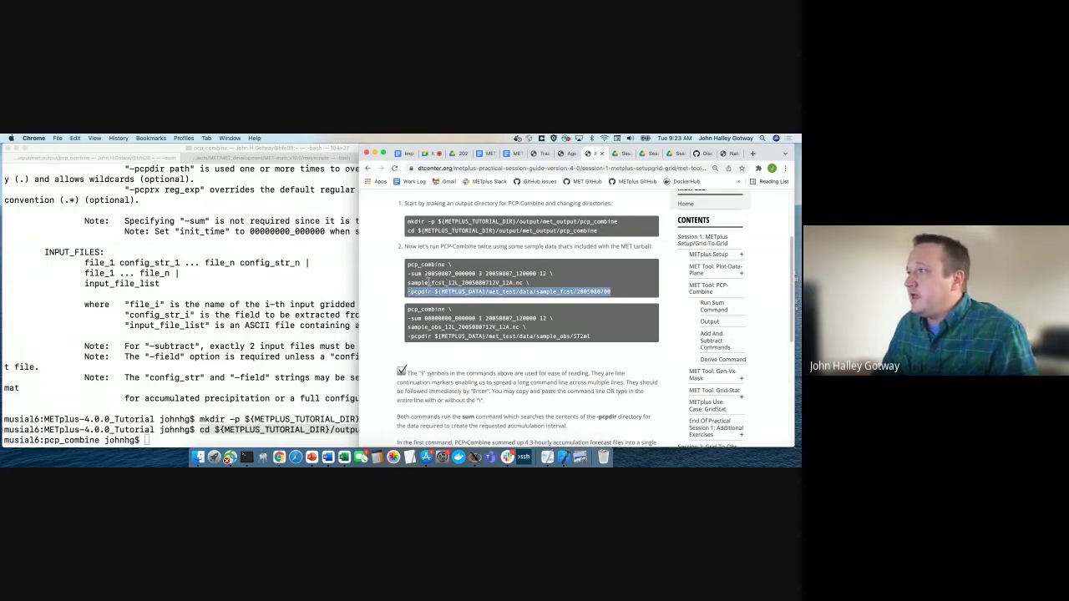
{"action": "left_click_drag", "start_coordinate": [408, 284], "coordinate": [522, 284]}
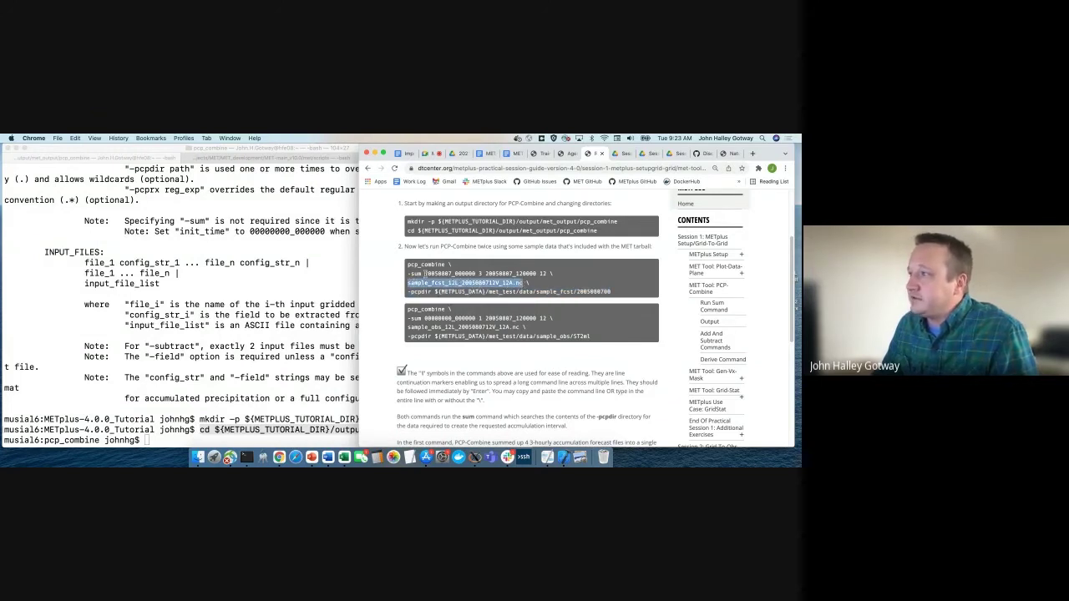
{"action": "left_click_drag", "start_coordinate": [425, 274], "coordinate": [548, 274]}
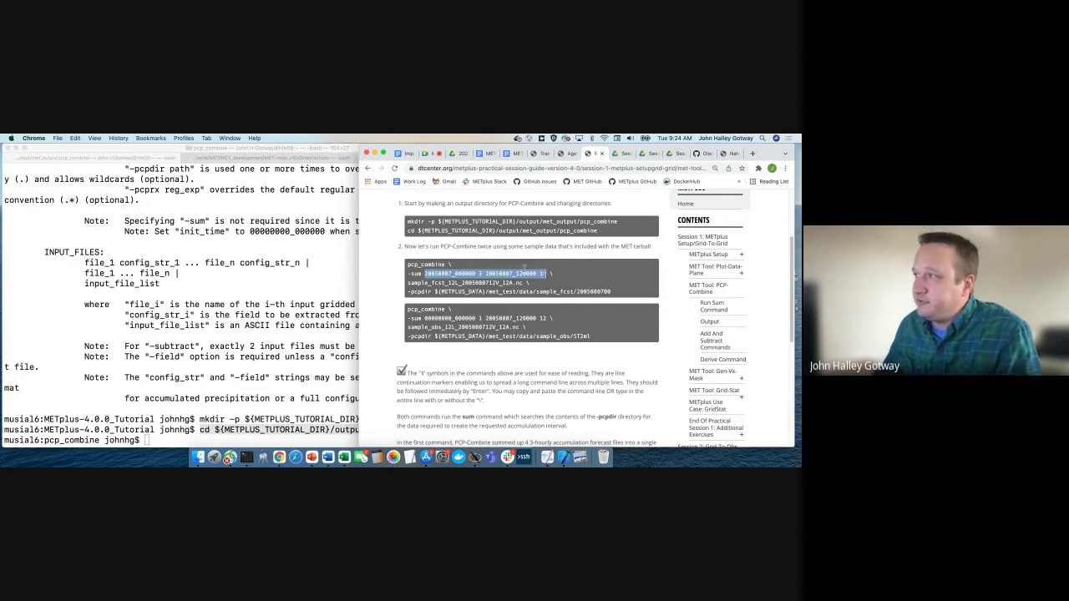
Note init time 20050807_000000, valid time 20050807_120000, accumulation 12, and select the command
{"action": "double_click", "coordinate": [455, 274]}
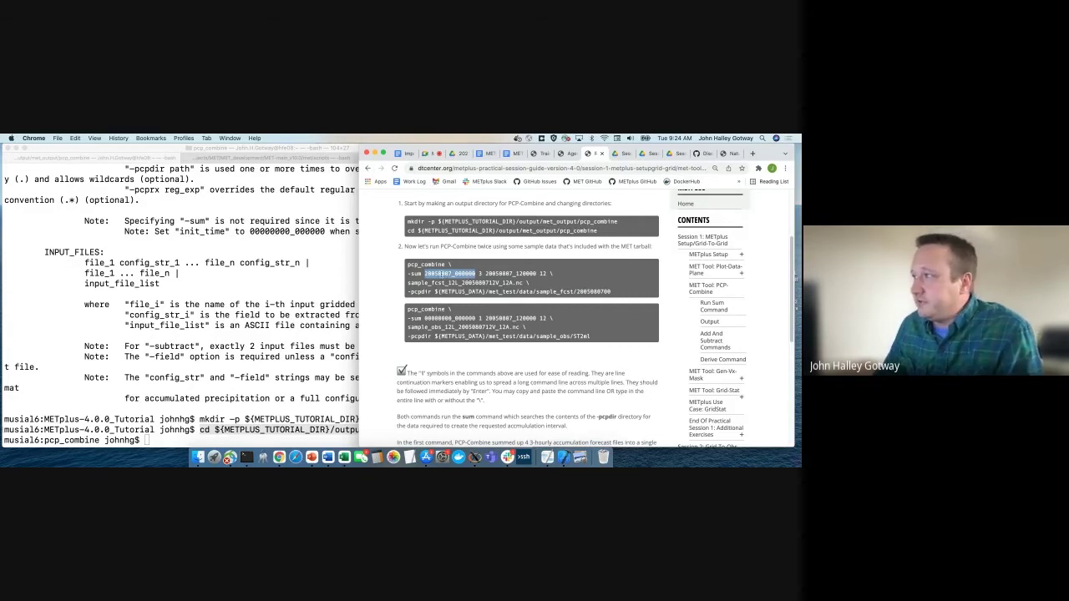
{"action": "left_click", "coordinate": [481, 274]}
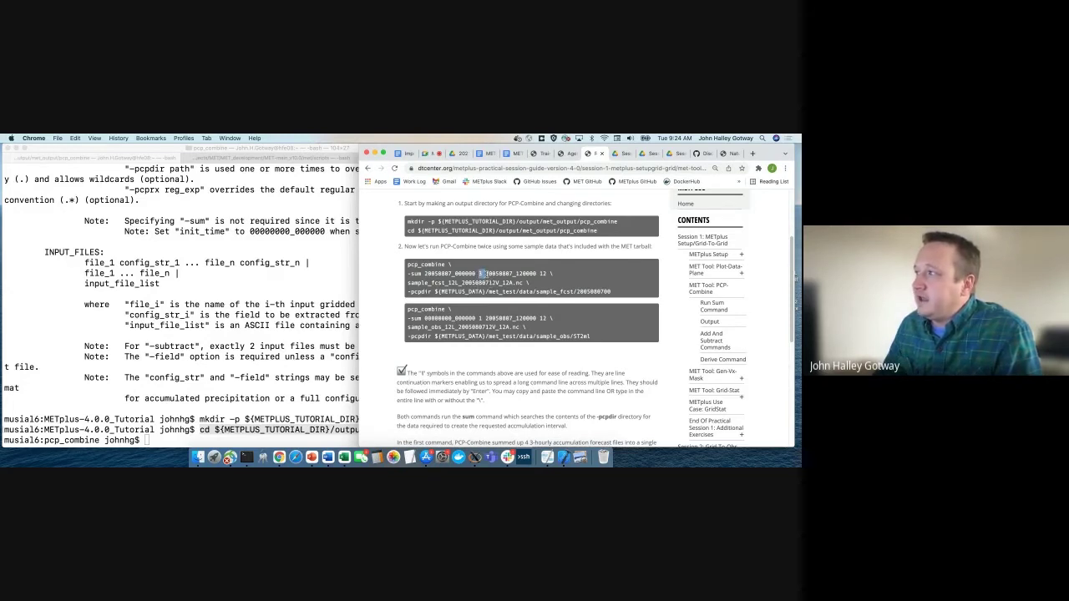
{"action": "left_click_drag", "start_coordinate": [486, 274], "coordinate": [536, 274]}
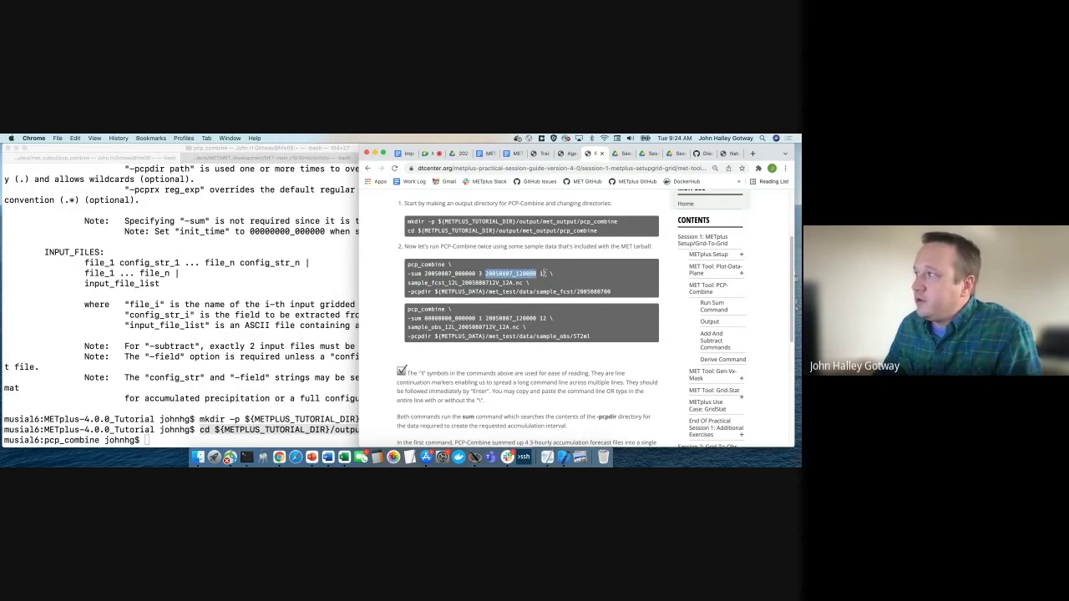
{"action": "left_click_drag", "start_coordinate": [539, 274], "coordinate": [548, 273]}
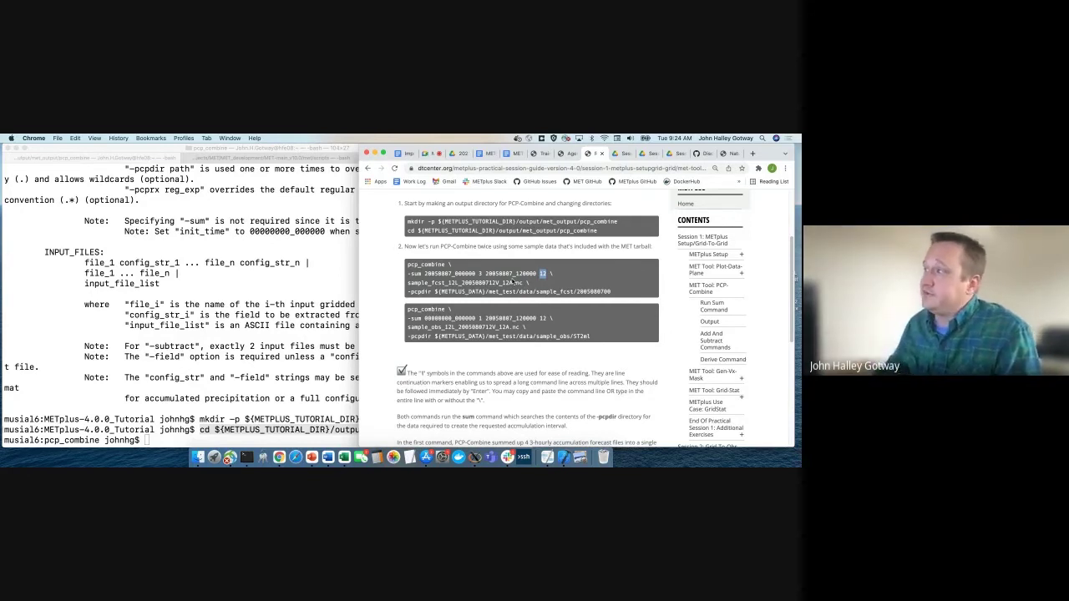
{"action": "left_click_drag", "start_coordinate": [622, 293], "coordinate": [399, 269]}
{"action": "key", "text": "super+c"}
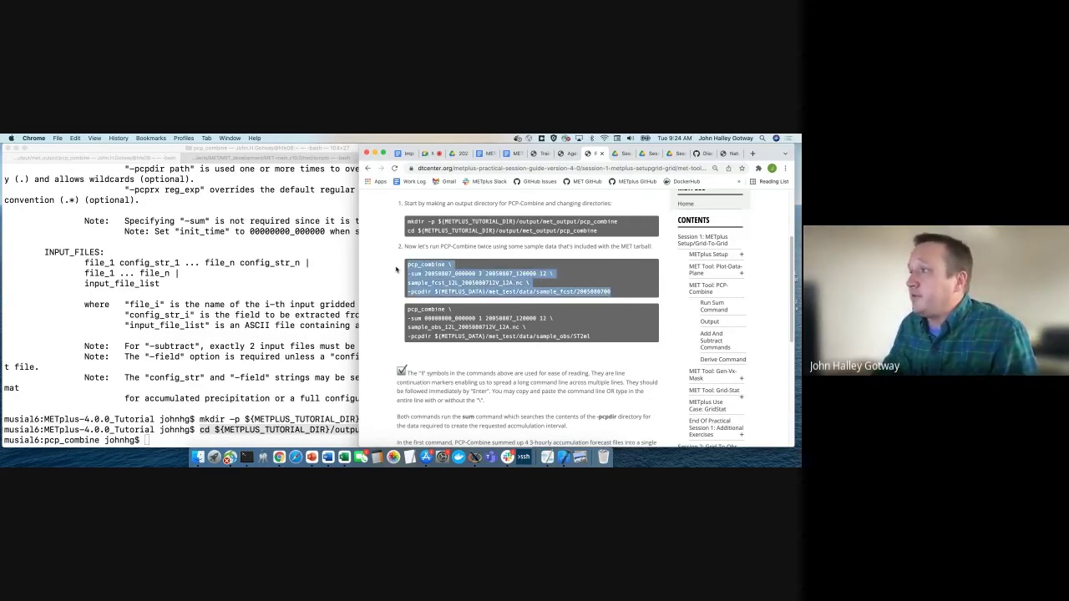
{"action": "left_click", "coordinate": [253, 311]}
{"action": "key", "text": "super+v"}
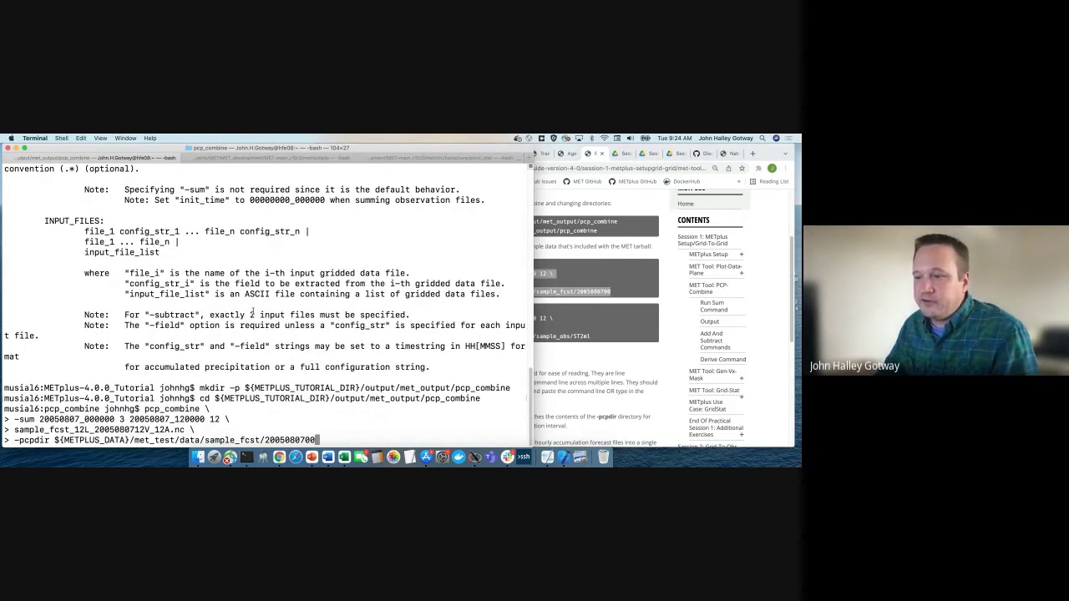
{"action": "key", "text": "Return"}
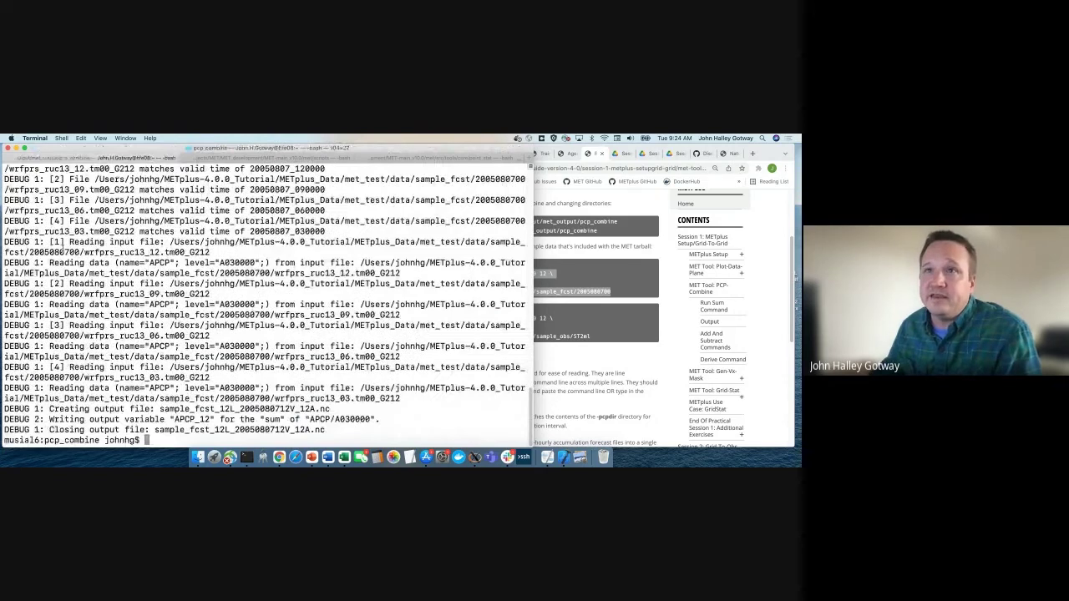
{"action": "scroll", "coordinate": [65, 273], "scroll_direction": "up", "scroll_amount": 5}
{"action": "left_click_drag", "start_coordinate": [47, 315], "coordinate": [259, 326]}
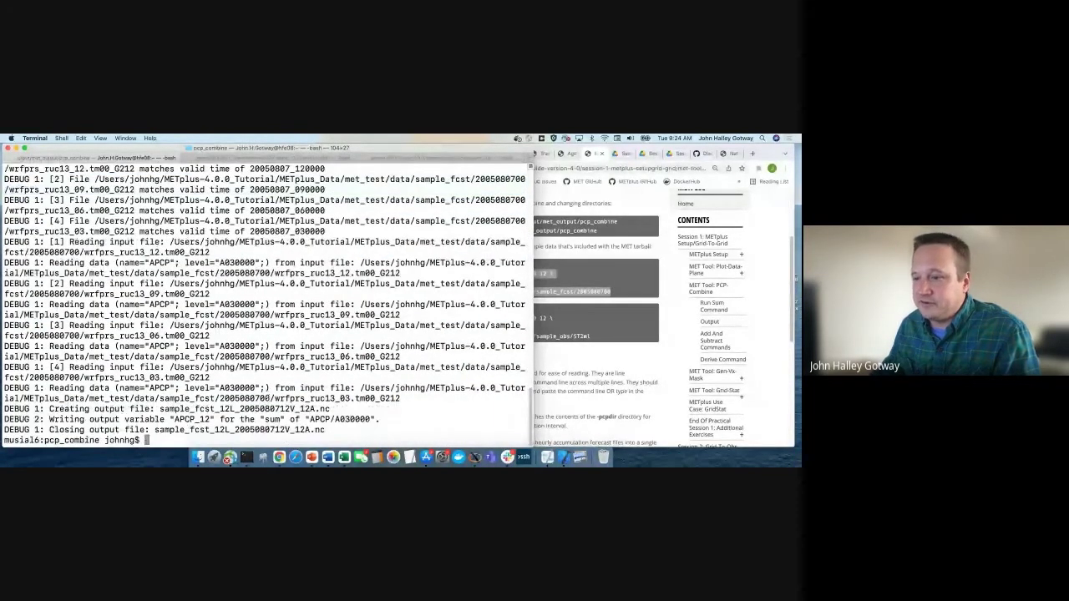
{"action": "left_click_drag", "start_coordinate": [154, 429], "coordinate": [326, 429]}
{"action": "key", "text": "super+c"}
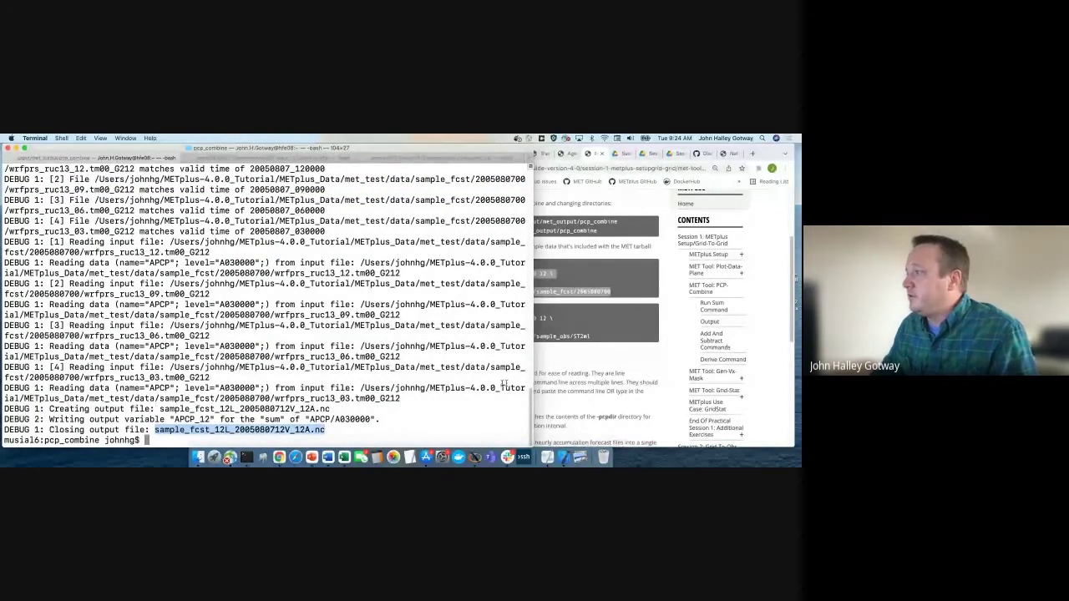
{"action": "type", "text": "ncdump -h"}
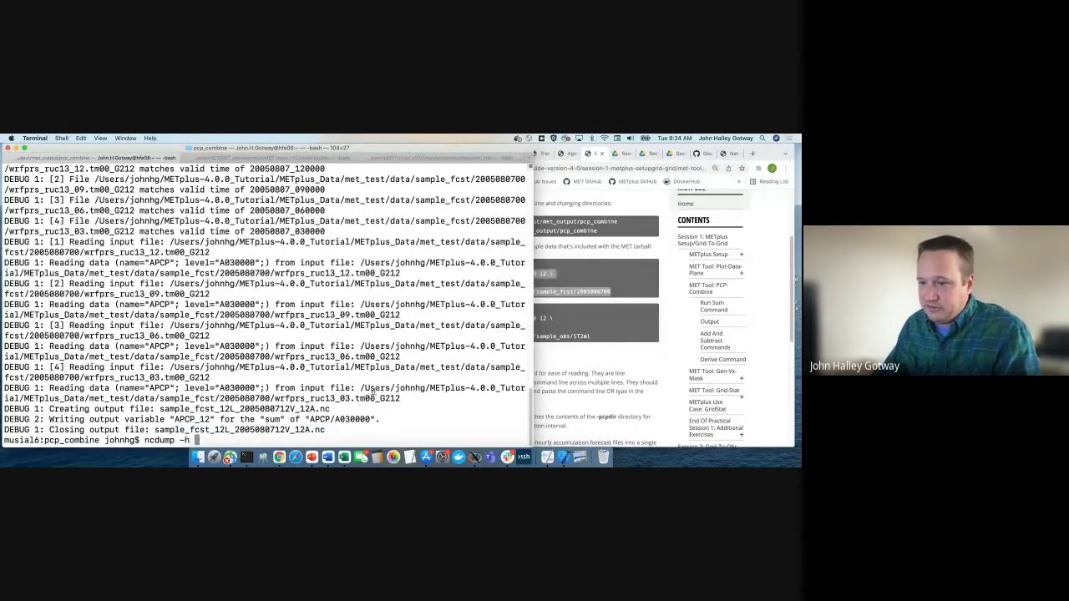
{"action": "key", "text": "super+v"}
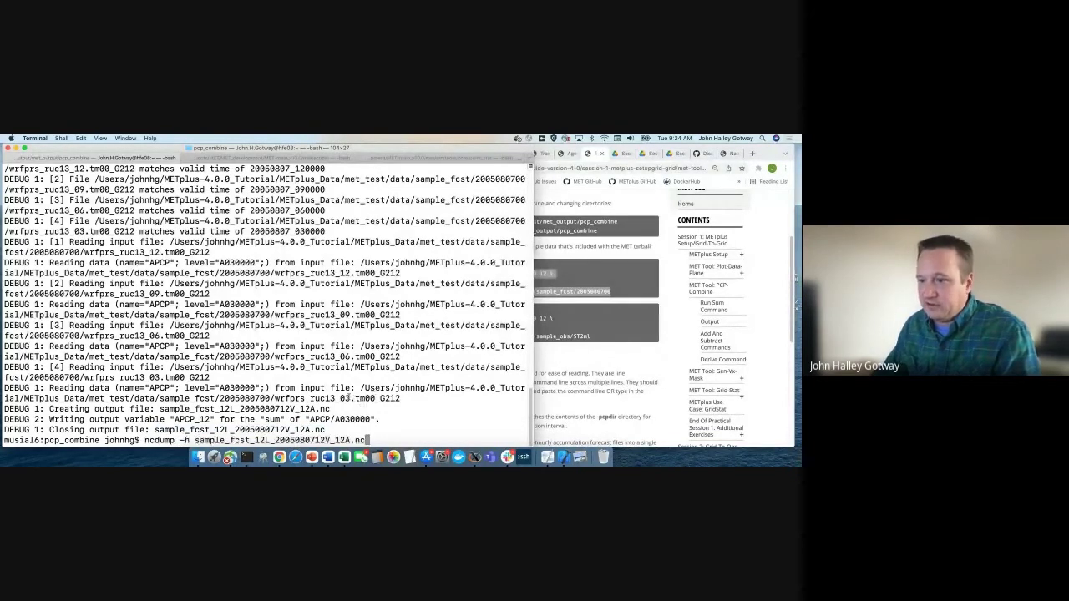
{"action": "key", "text": "Return"}
{"action": "scroll", "coordinate": [214, 325], "scroll_direction": "up", "scroll_amount": 6}
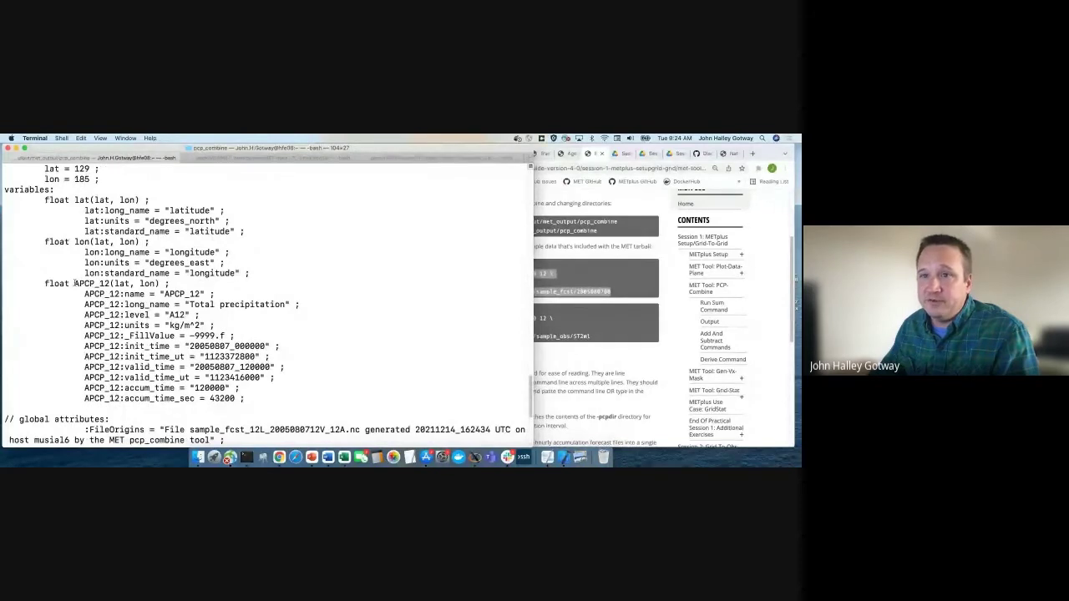
{"action": "left_click_drag", "start_coordinate": [74, 284], "coordinate": [109, 284]}
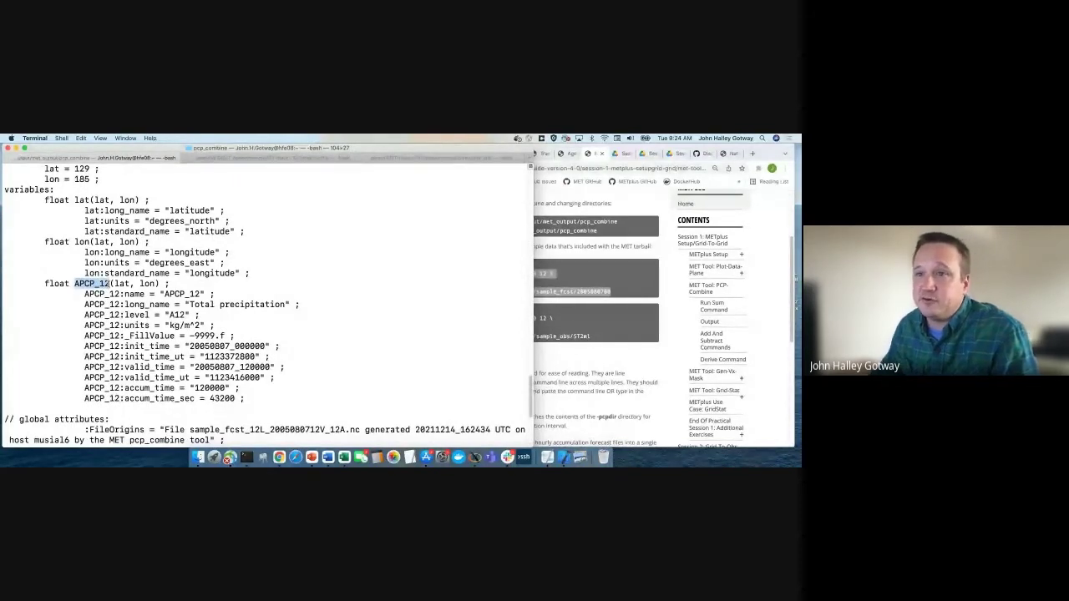
{"action": "scroll", "coordinate": [111, 289], "scroll_direction": "down", "scroll_amount": 4}
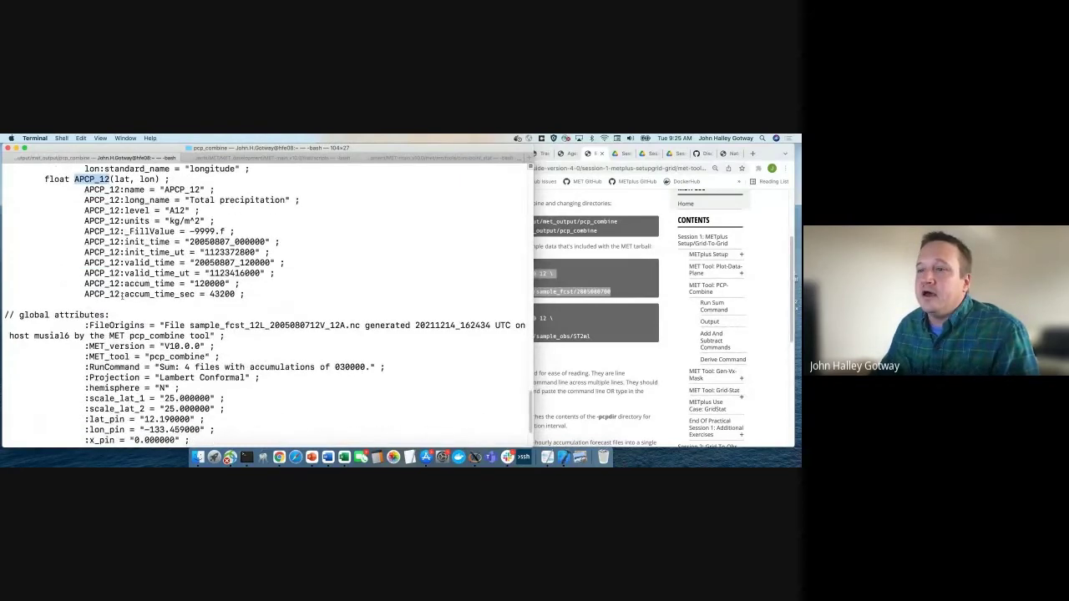
{"action": "scroll", "coordinate": [122, 295], "scroll_direction": "down", "scroll_amount": 3}
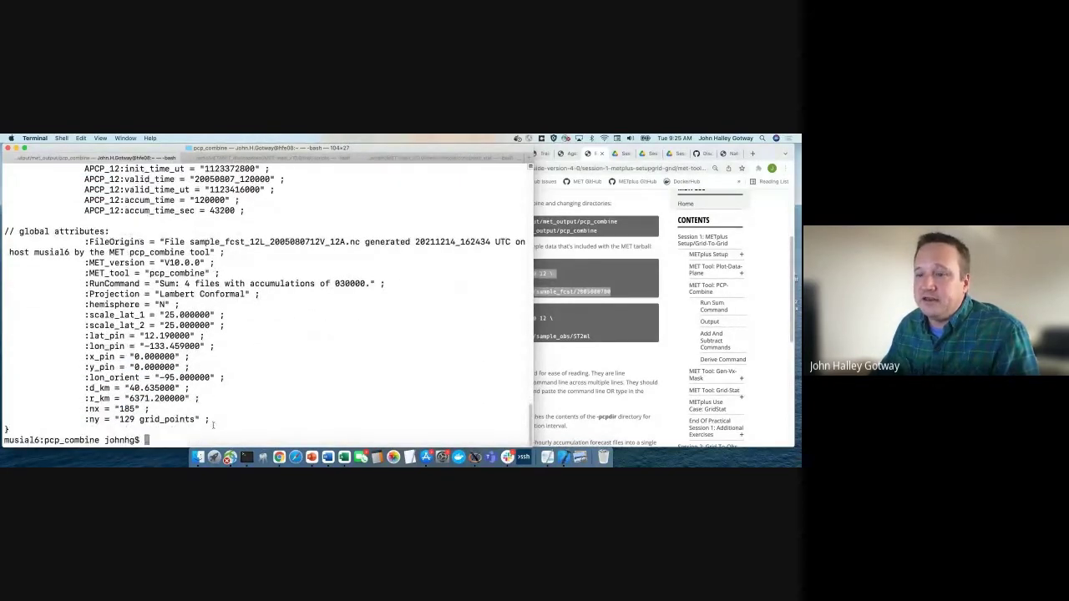
{"action": "scroll", "coordinate": [235, 379], "scroll_direction": "up", "scroll_amount": 8}
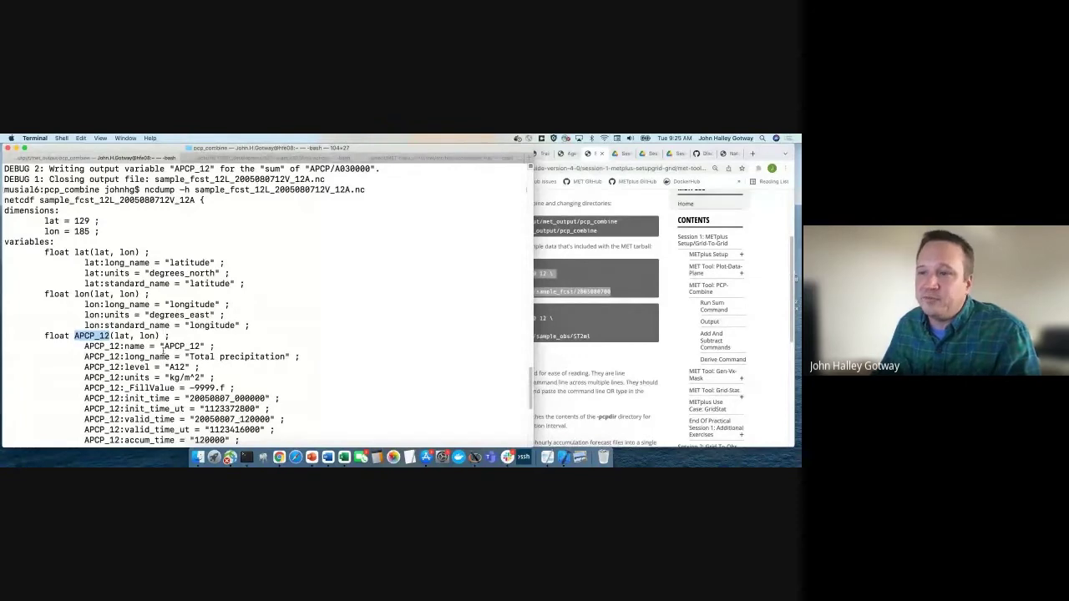
{"action": "scroll", "coordinate": [163, 351], "scroll_direction": "down", "scroll_amount": 10}
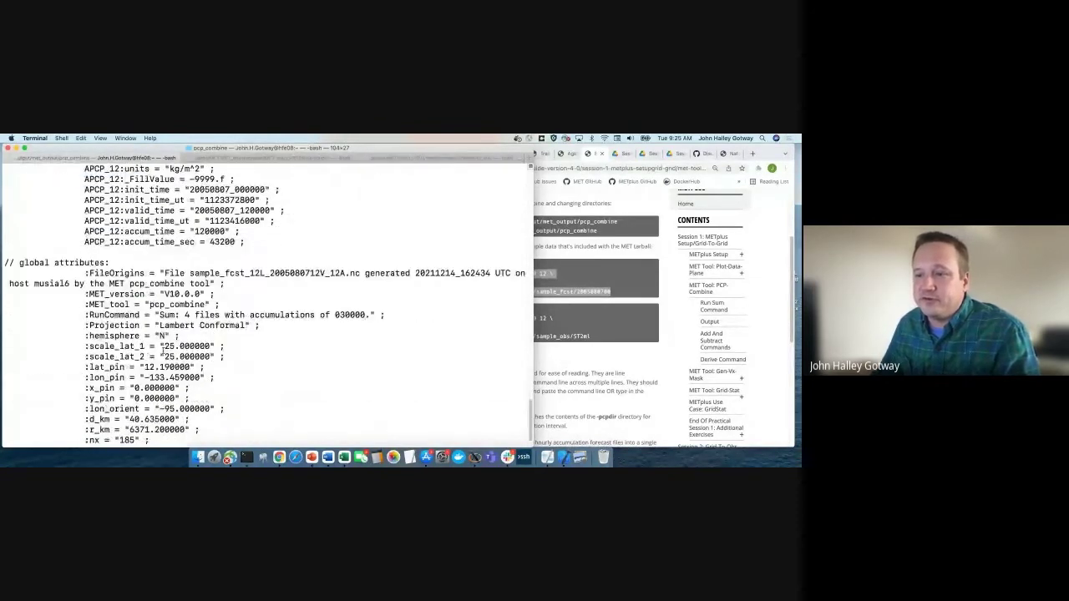
Try 'ncview APCP_12', then begin a new ncview command and select the output file name
{"action": "type", "text": "ncview APCP_12"}
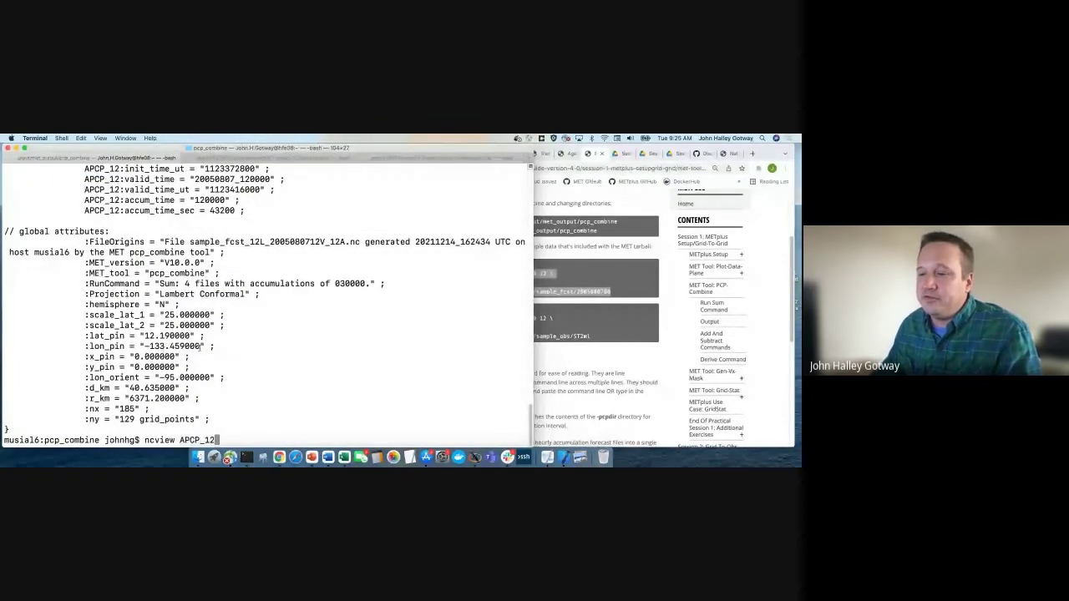
{"action": "key", "text": "Return"}
{"action": "type", "text": "ncview A"}
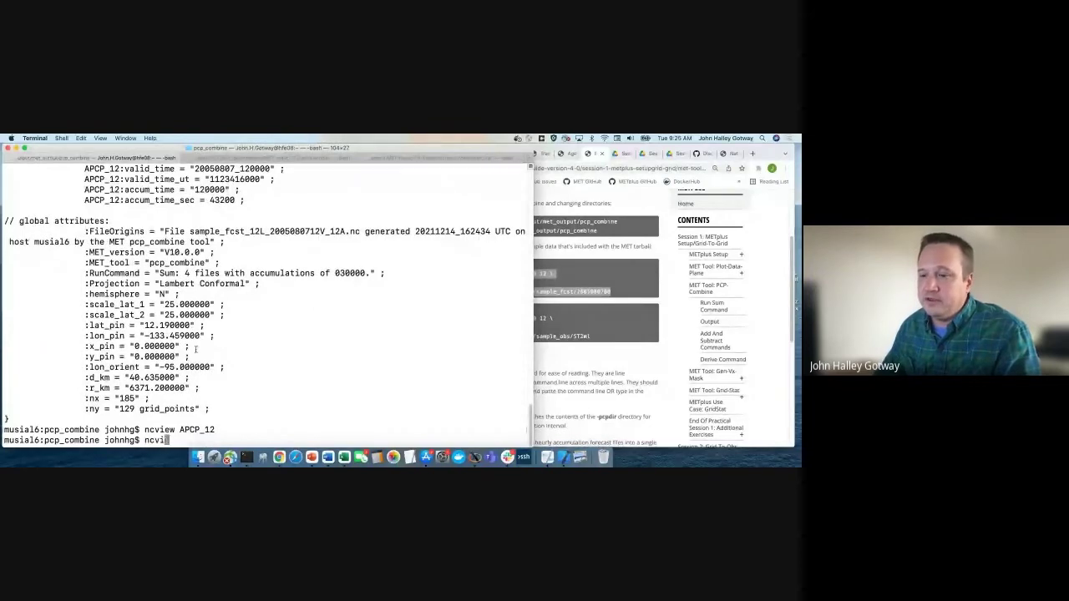
{"action": "scroll", "coordinate": [211, 335], "scroll_direction": "up", "scroll_amount": 5}
{"action": "scroll", "coordinate": [211, 335], "scroll_direction": "up", "scroll_amount": 5}
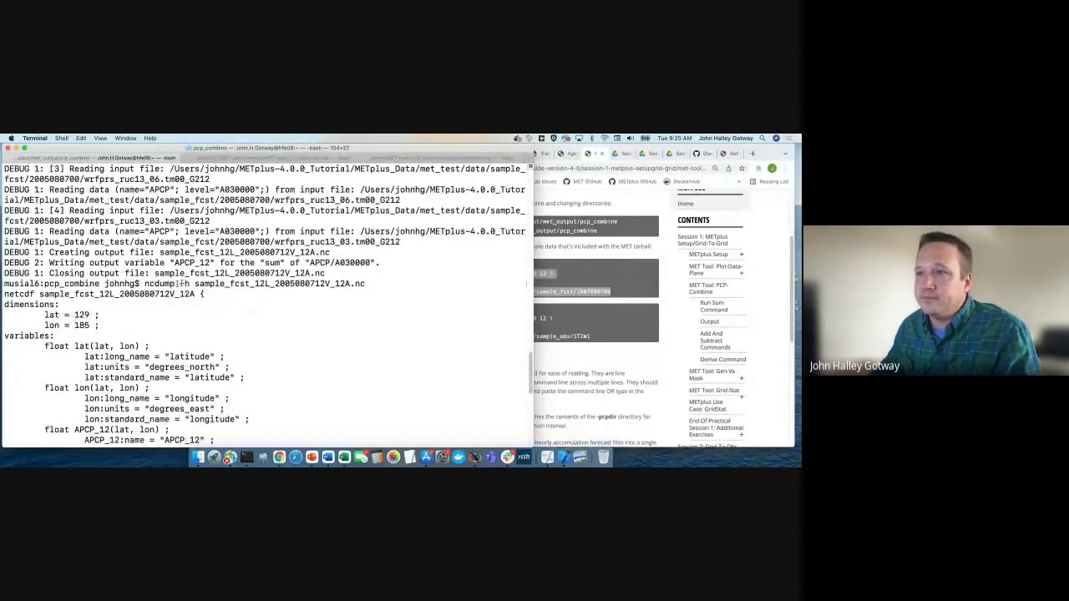
{"action": "left_click_drag", "start_coordinate": [194, 284], "coordinate": [370, 284]}
{"action": "key", "text": "BackSpace"}
{"action": "key", "text": "super+v"}
{"action": "key", "text": "Return"}
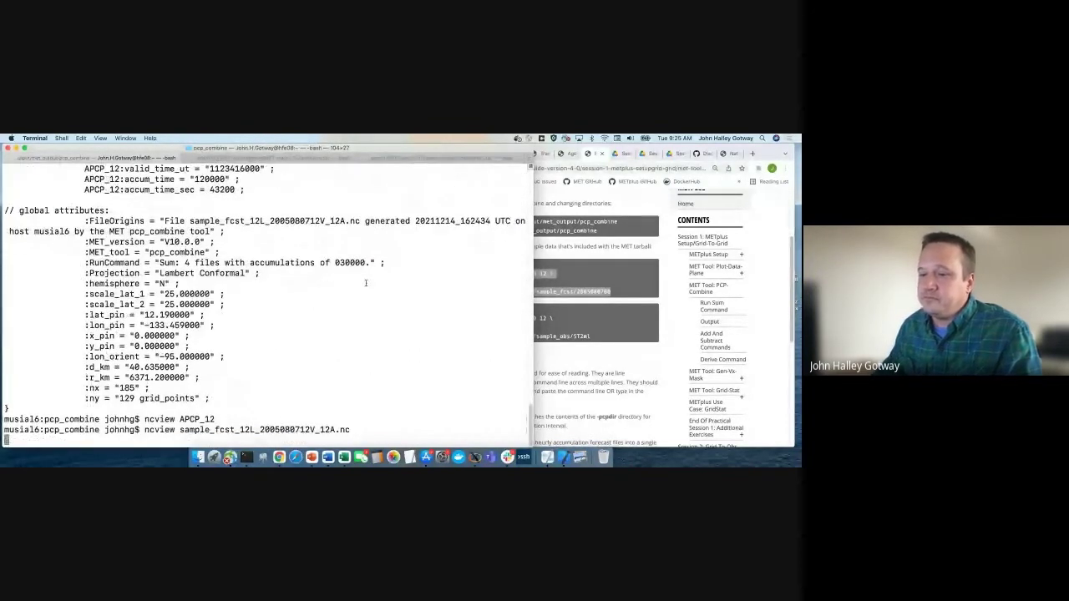
{"action": "left_click_drag", "start_coordinate": [109, 325], "coordinate": [346, 189]}
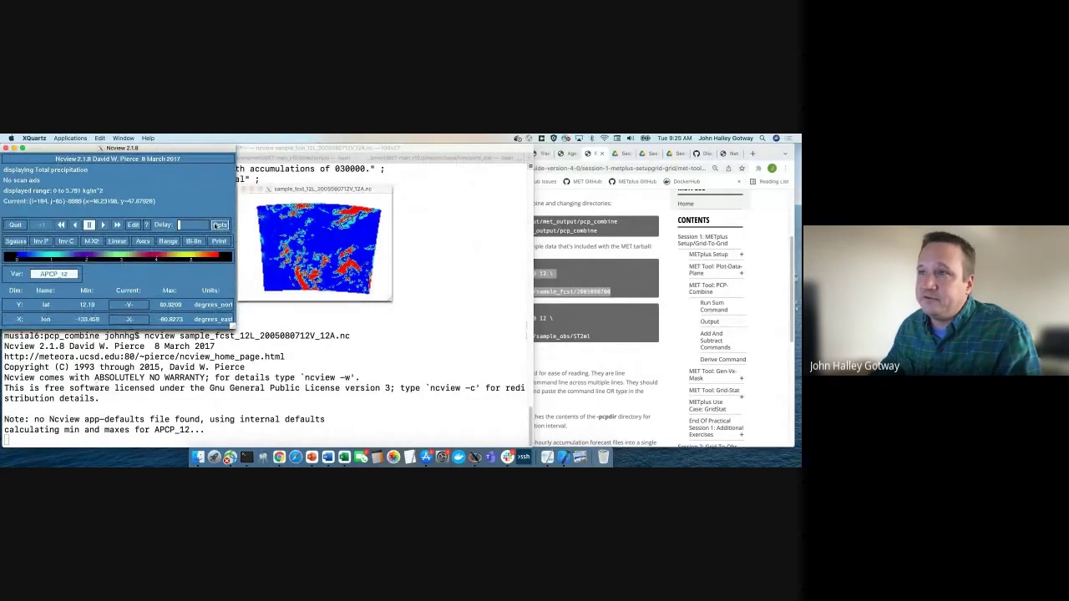
Overlay 0.08 degree coastlines on the precipitation map, then quit ncview
{"action": "left_click", "coordinate": [218, 225]}
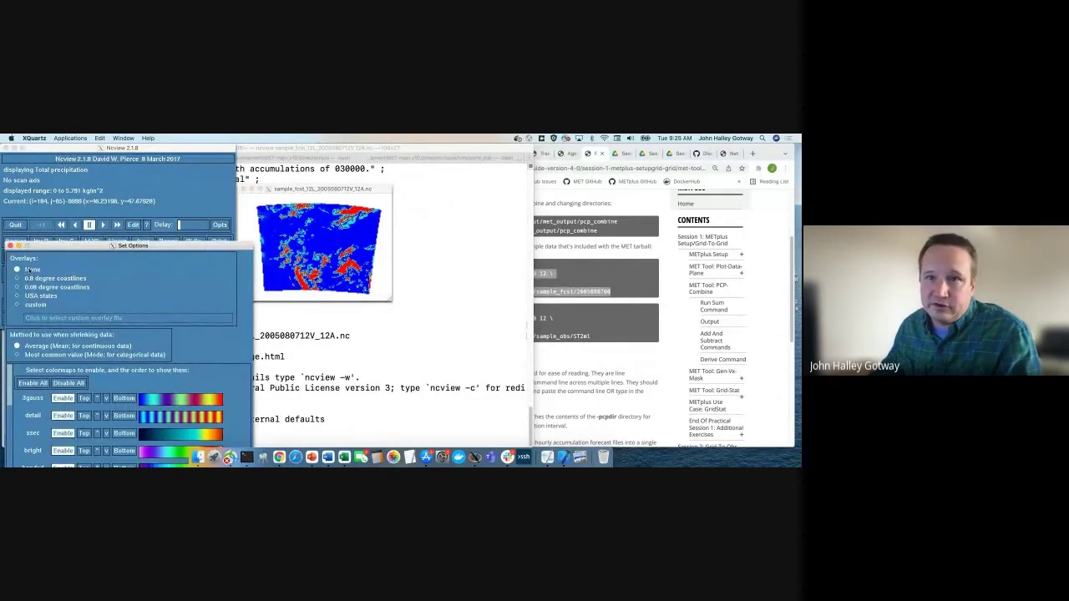
{"action": "left_click", "coordinate": [17, 286]}
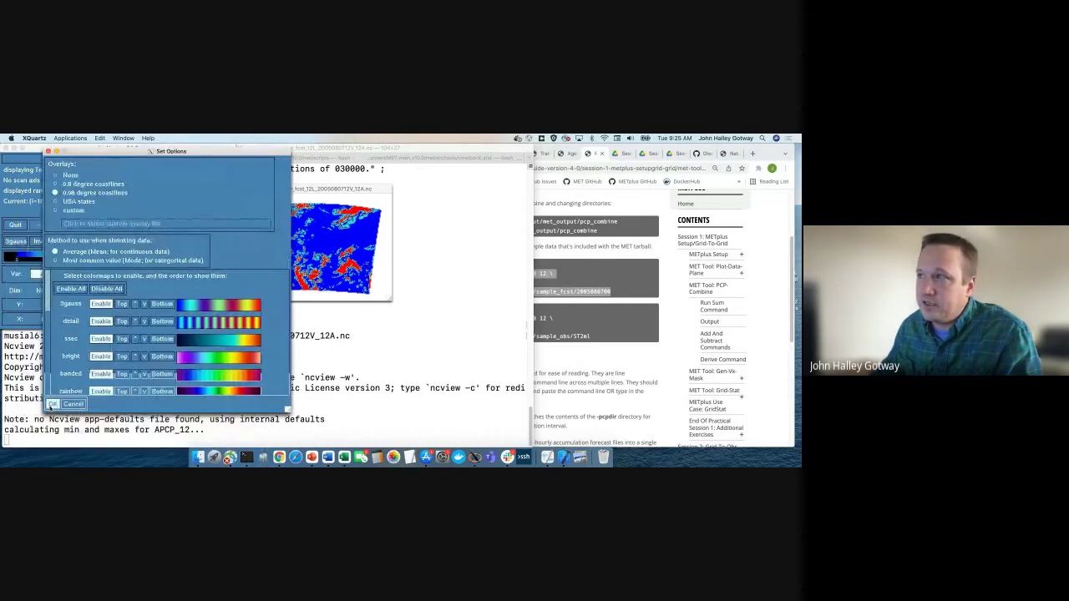
{"action": "left_click", "coordinate": [52, 403]}
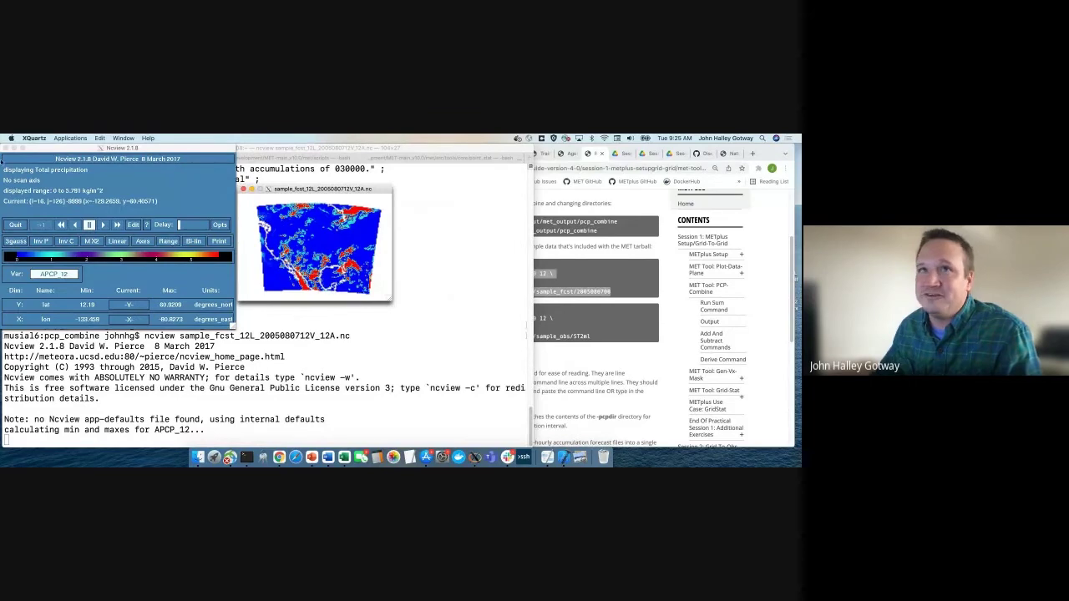
{"action": "left_click", "coordinate": [11, 146]}
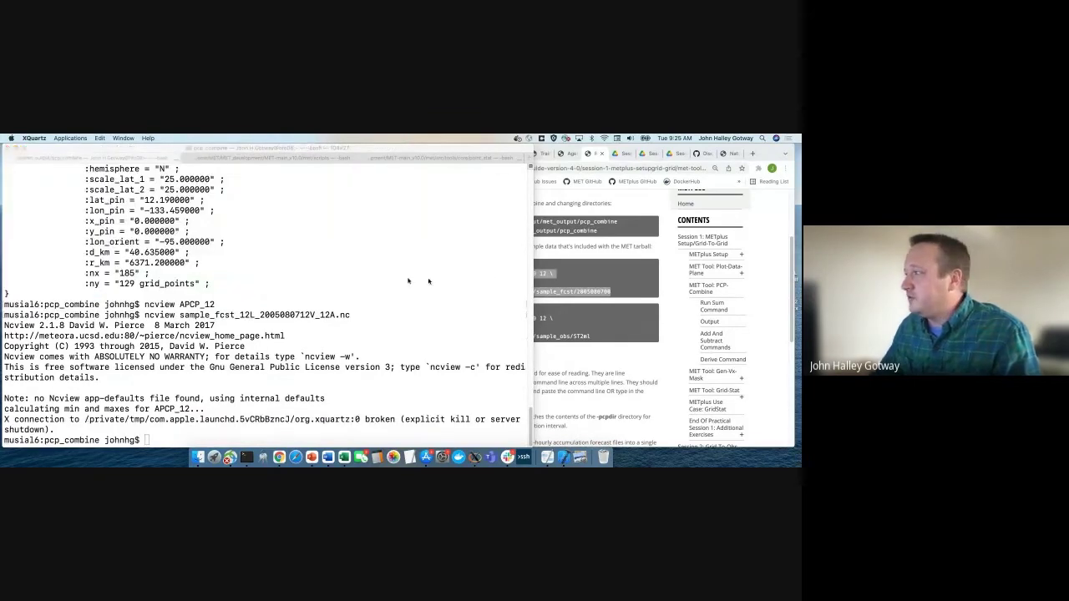
Examine the second pcp_combine command's obs path, output name, 12-hour accumulation and valid/init times
{"action": "left_click", "coordinate": [489, 276]}
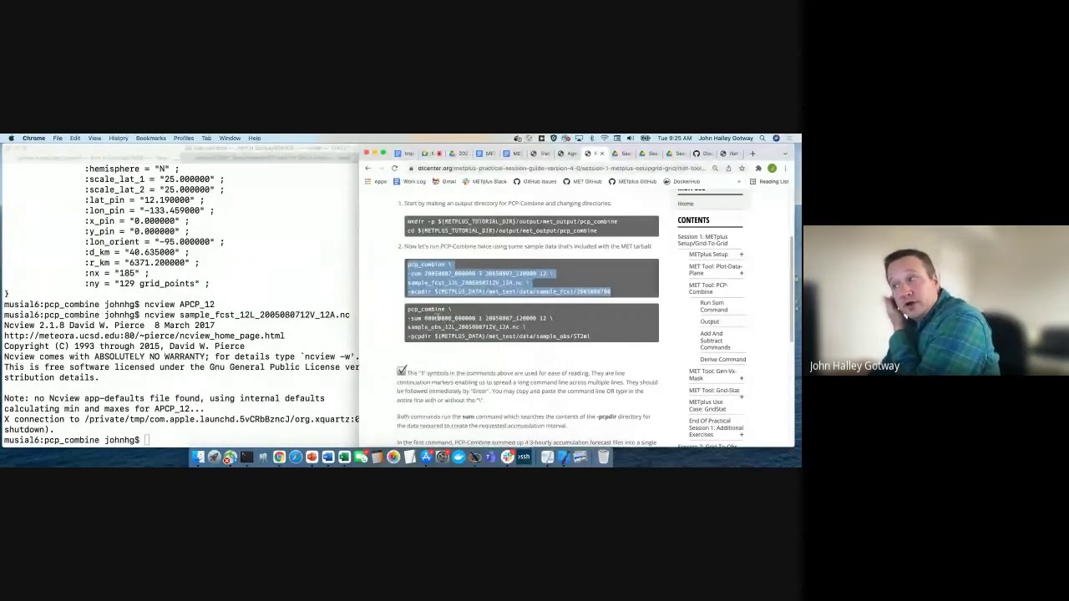
{"action": "double_click", "coordinate": [426, 310]}
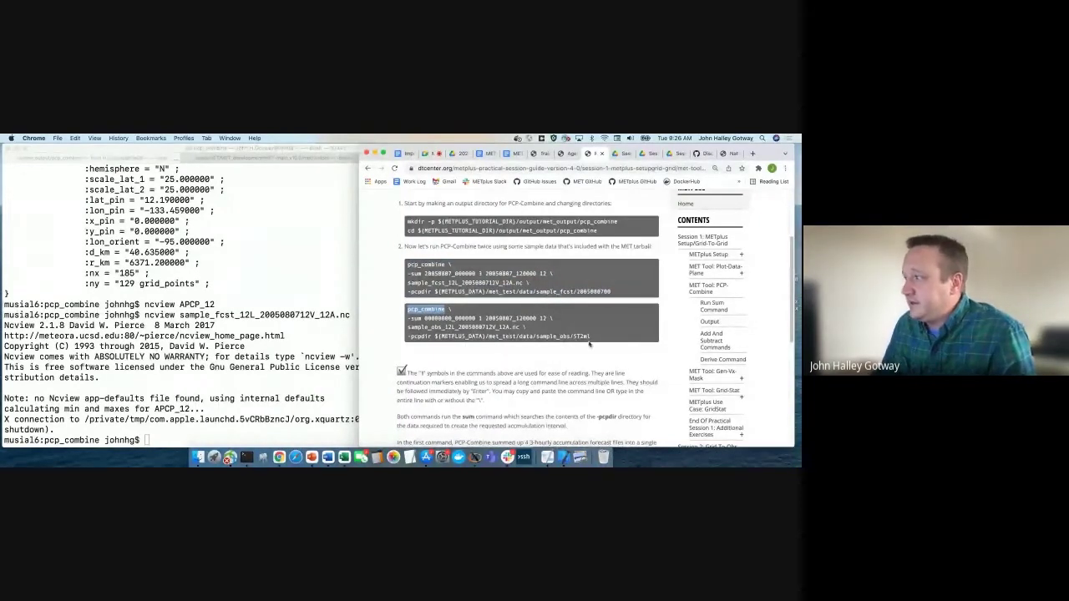
{"action": "left_click_drag", "start_coordinate": [592, 337], "coordinate": [434, 337]}
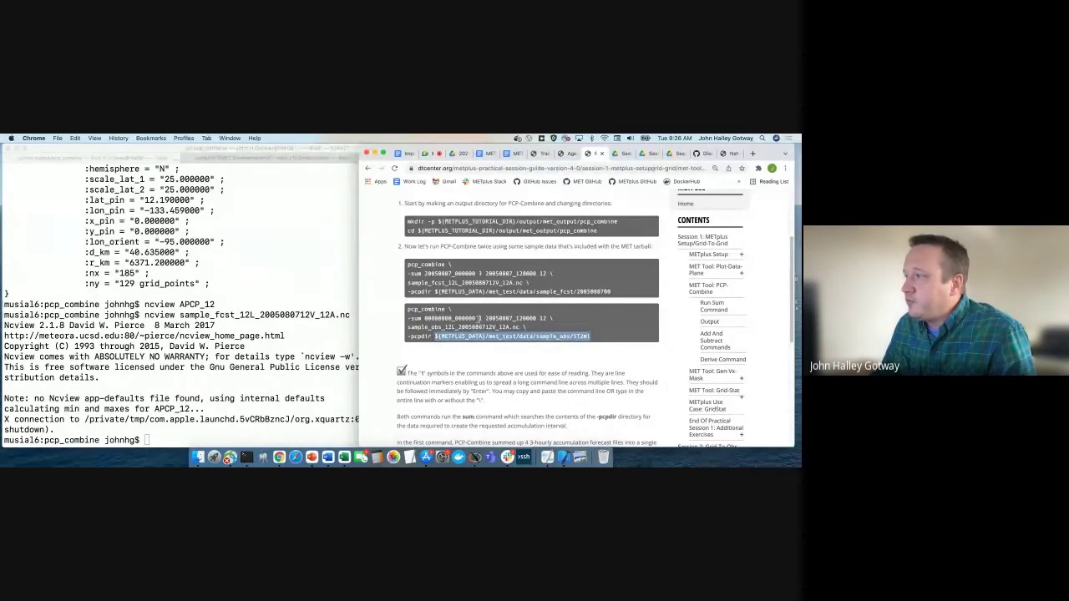
{"action": "left_click_drag", "start_coordinate": [523, 327], "coordinate": [407, 327]}
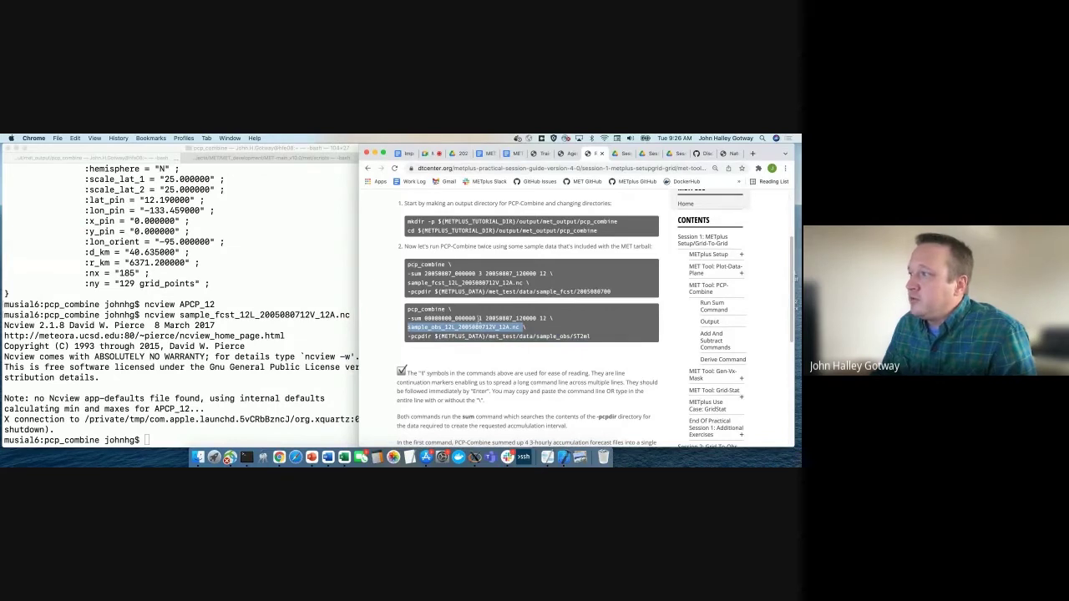
{"action": "left_click", "coordinate": [479, 318]}
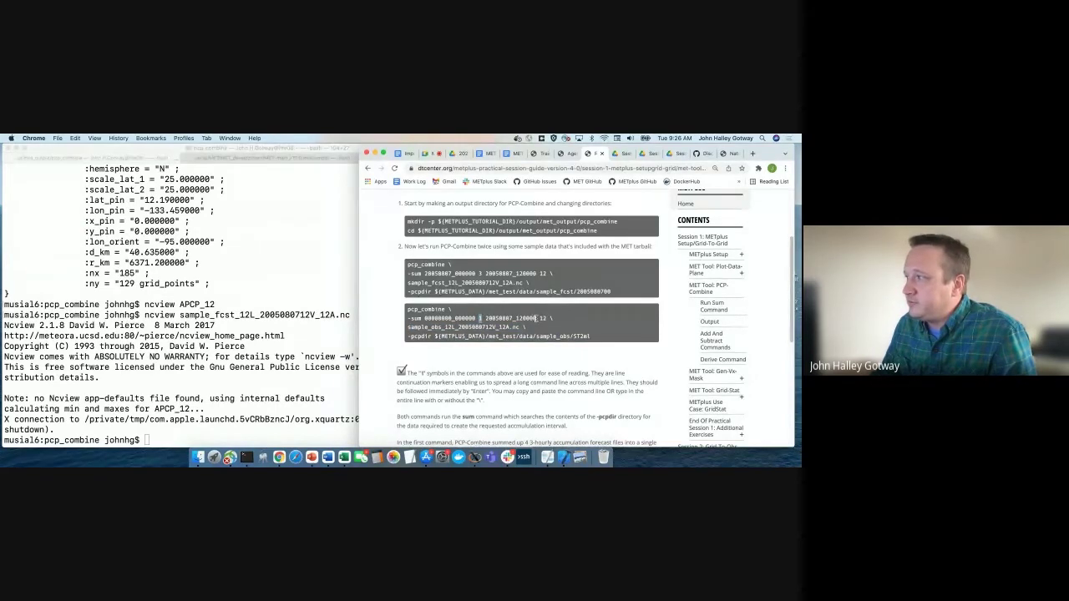
{"action": "double_click", "coordinate": [543, 318]}
{"action": "double_click", "coordinate": [532, 318]}
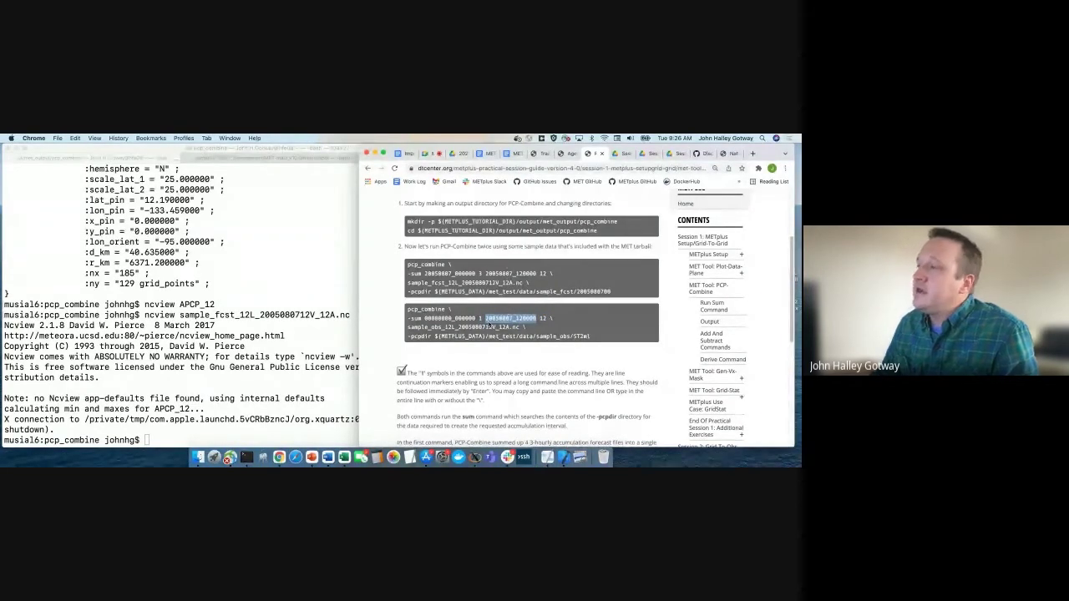
{"action": "double_click", "coordinate": [449, 318]}
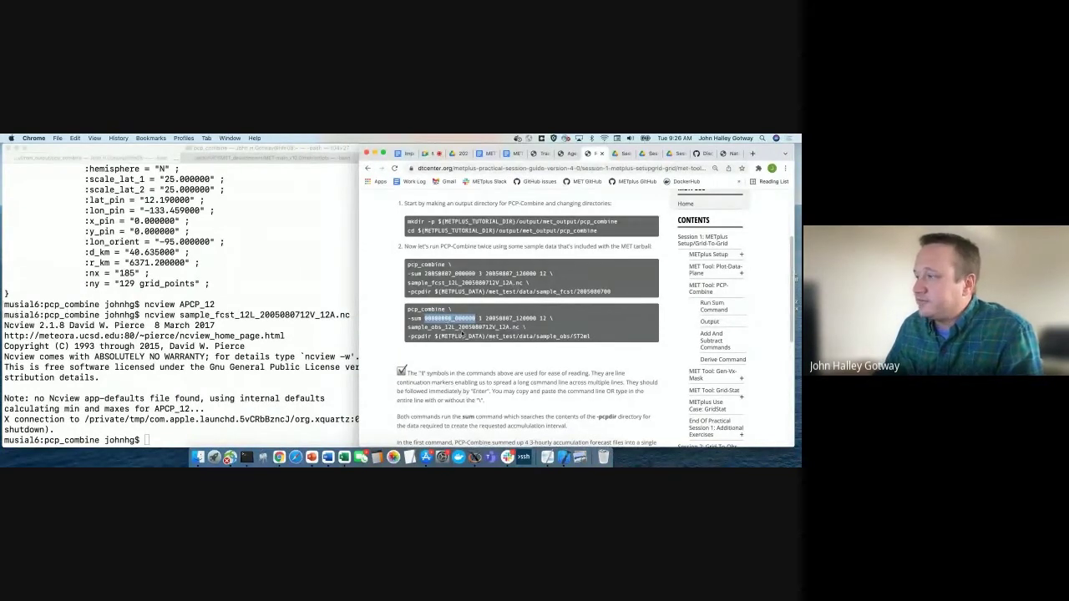
{"action": "scroll", "coordinate": [462, 333], "scroll_direction": "down", "scroll_amount": 2}
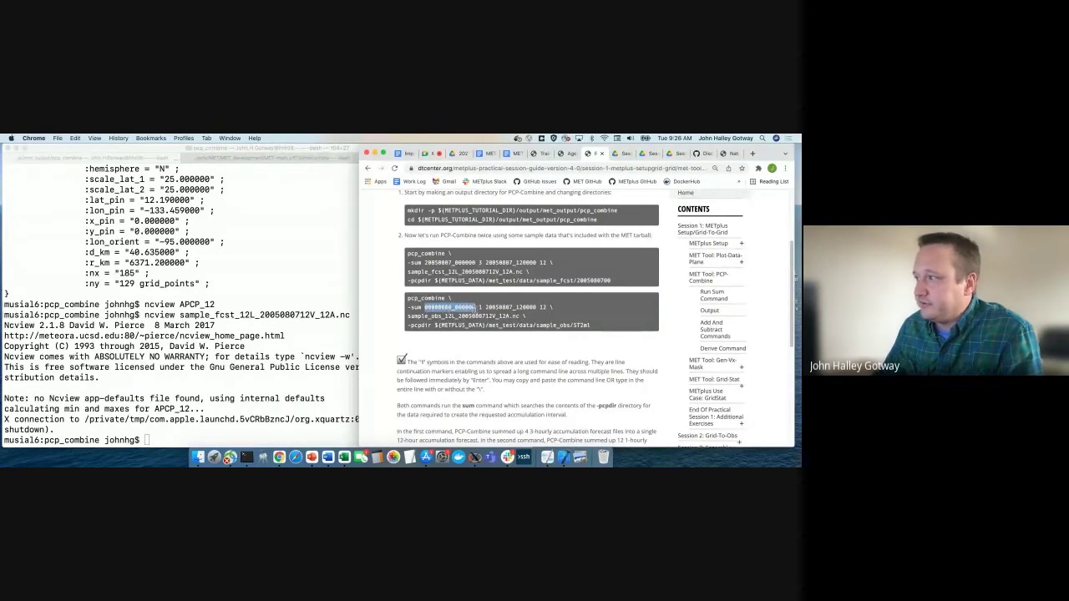
{"action": "scroll", "coordinate": [476, 309], "scroll_direction": "down", "scroll_amount": 1}
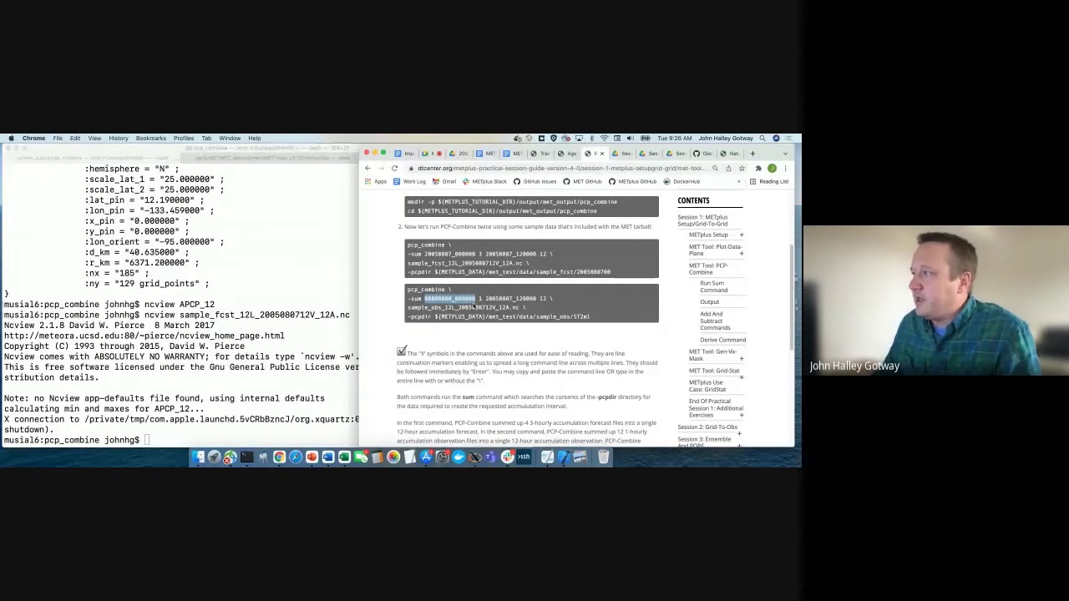
{"action": "left_click", "coordinate": [609, 315]}
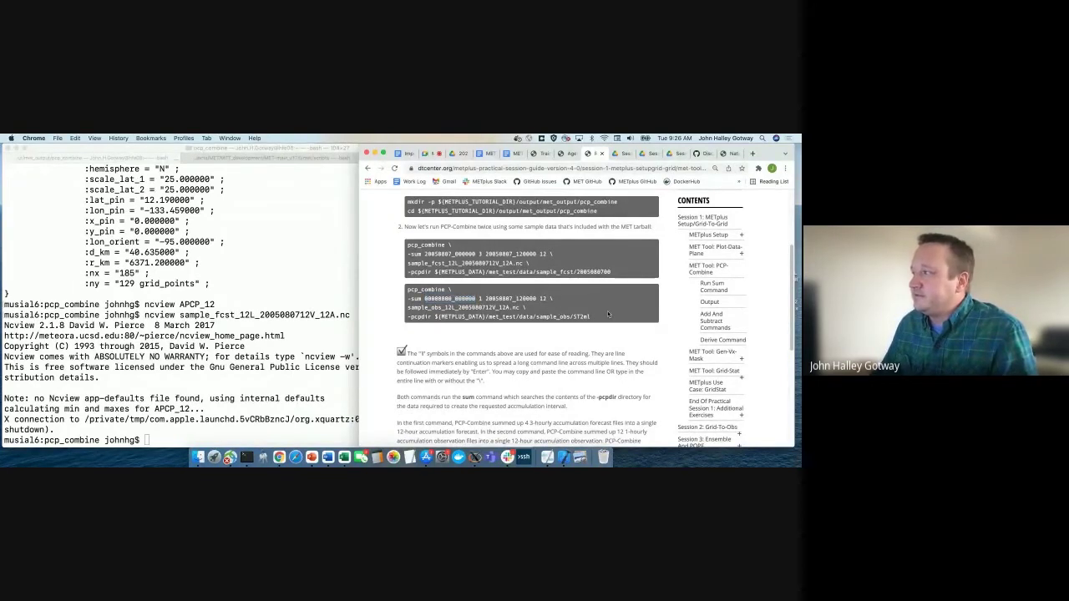
{"action": "left_click_drag", "start_coordinate": [603, 318], "coordinate": [400, 289]}
{"action": "key", "text": "super+c"}
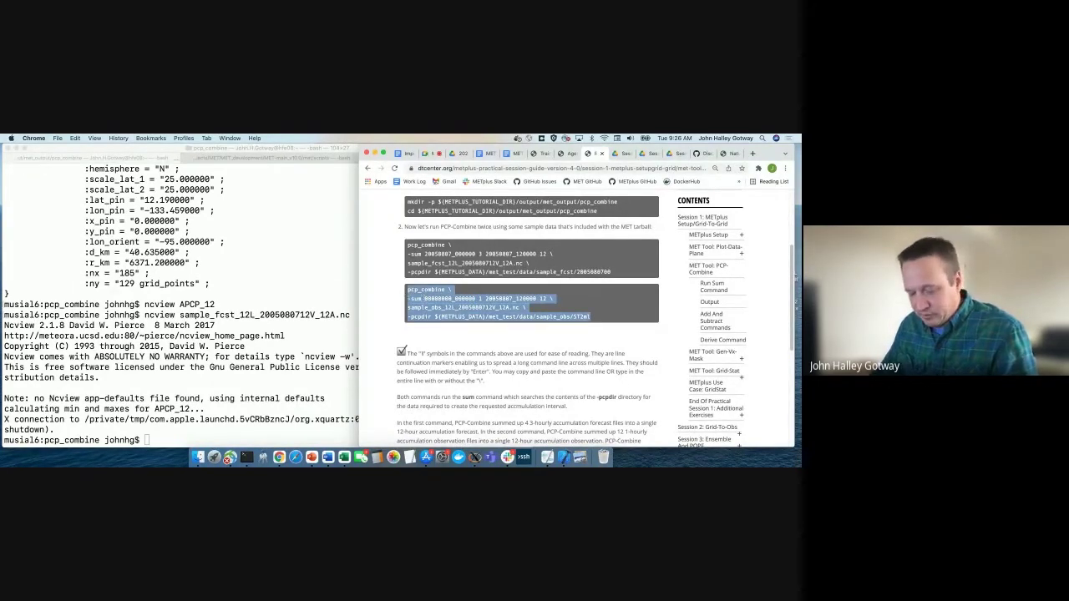
{"action": "left_click", "coordinate": [272, 332]}
Paste and run the observation pcp_combine -sum, which finds 12 hourly ST2ml files
{"action": "key", "text": "super+v"}
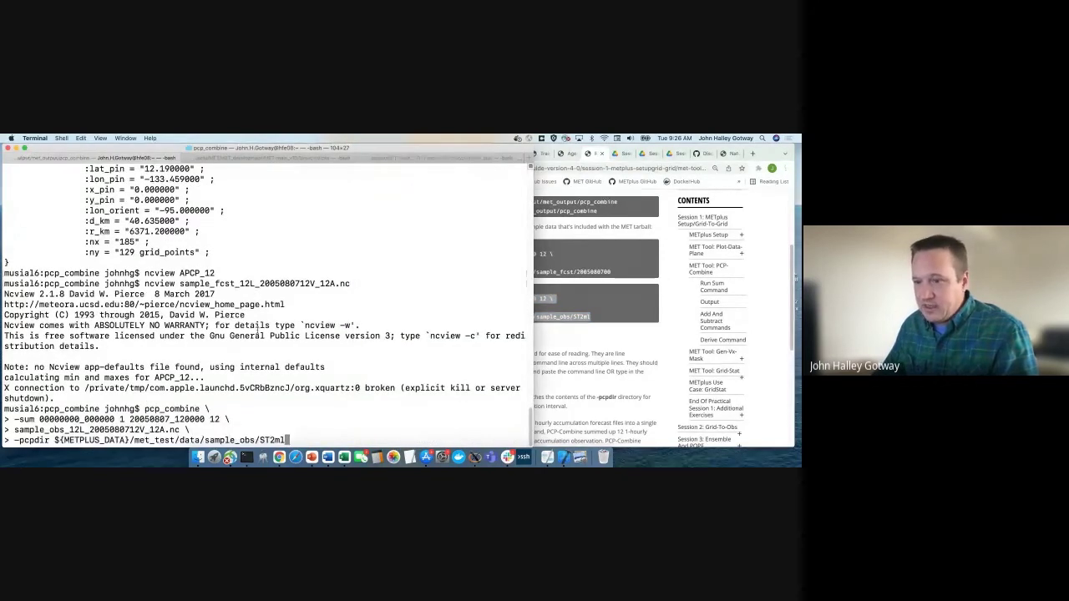
{"action": "key", "text": "Return"}
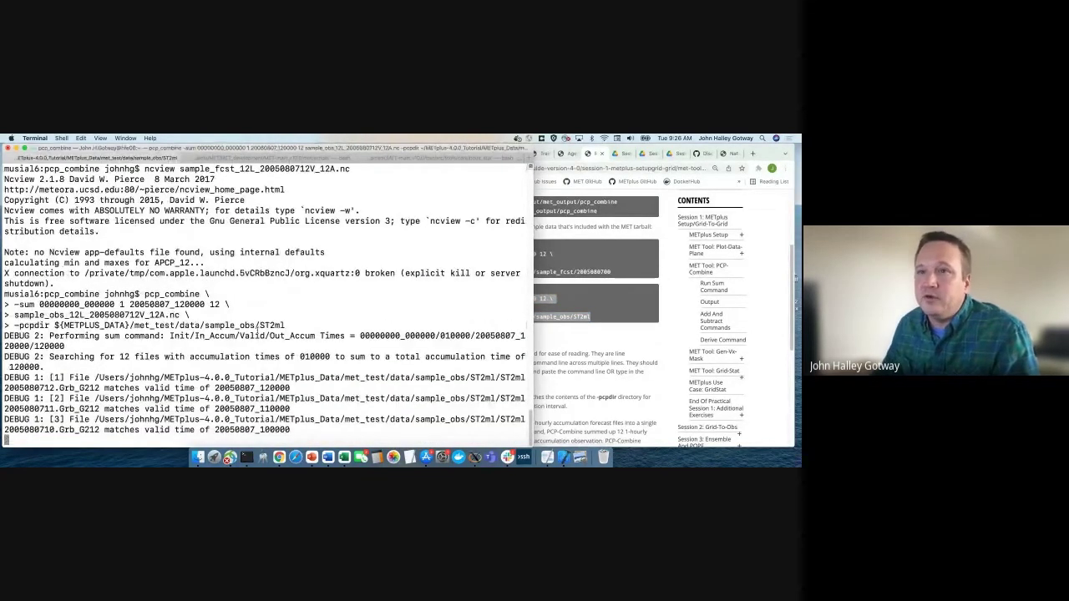
{"action": "scroll", "coordinate": [239, 307], "scroll_direction": "up", "scroll_amount": 10}
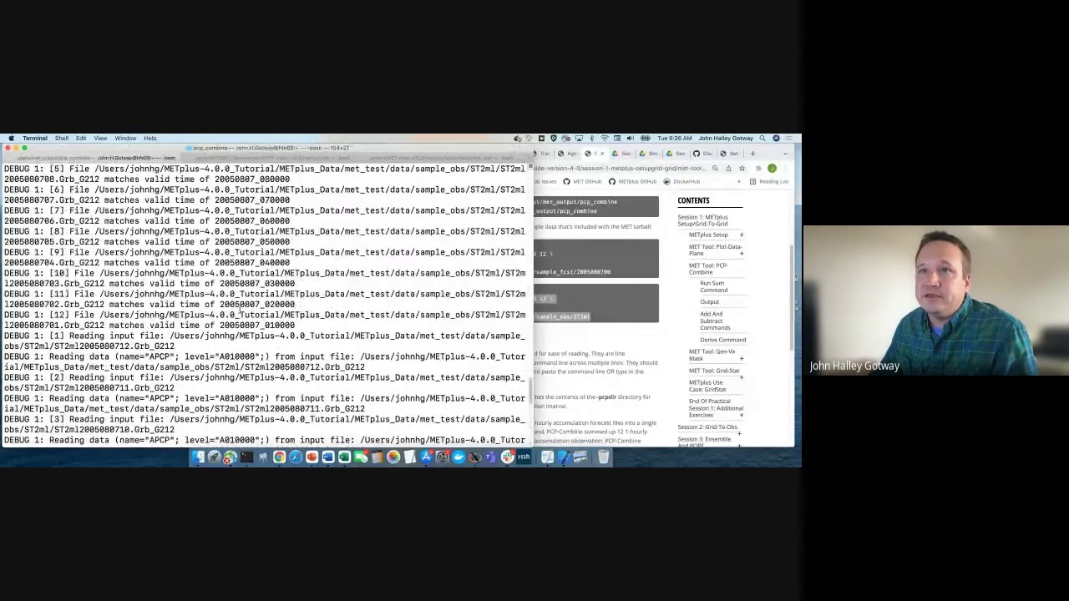
{"action": "left_click_drag", "start_coordinate": [48, 232], "coordinate": [50, 252]}
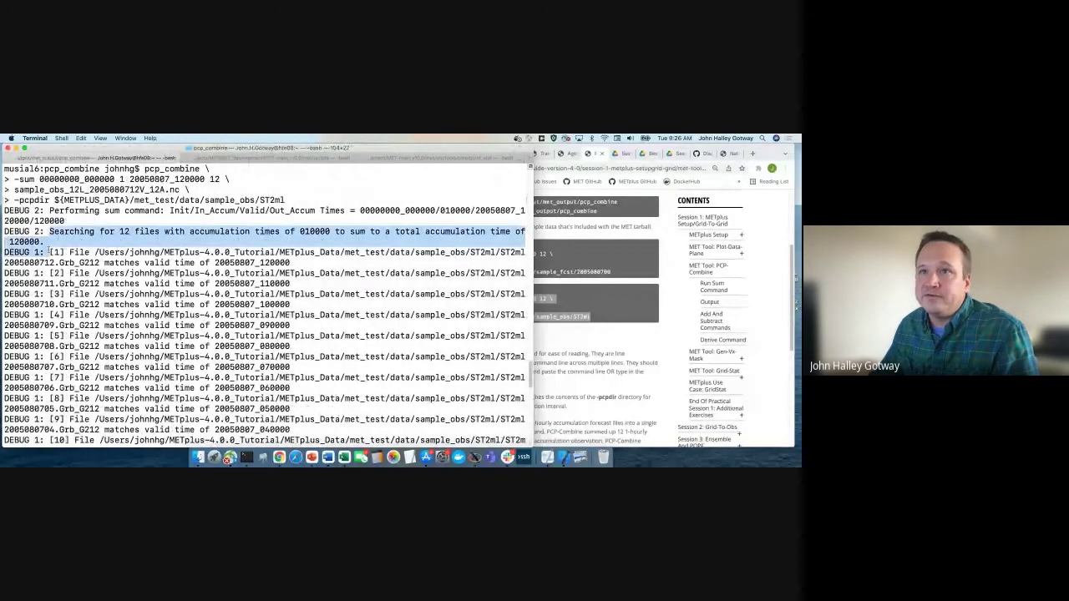
{"action": "scroll", "coordinate": [82, 309], "scroll_direction": "down", "scroll_amount": 5}
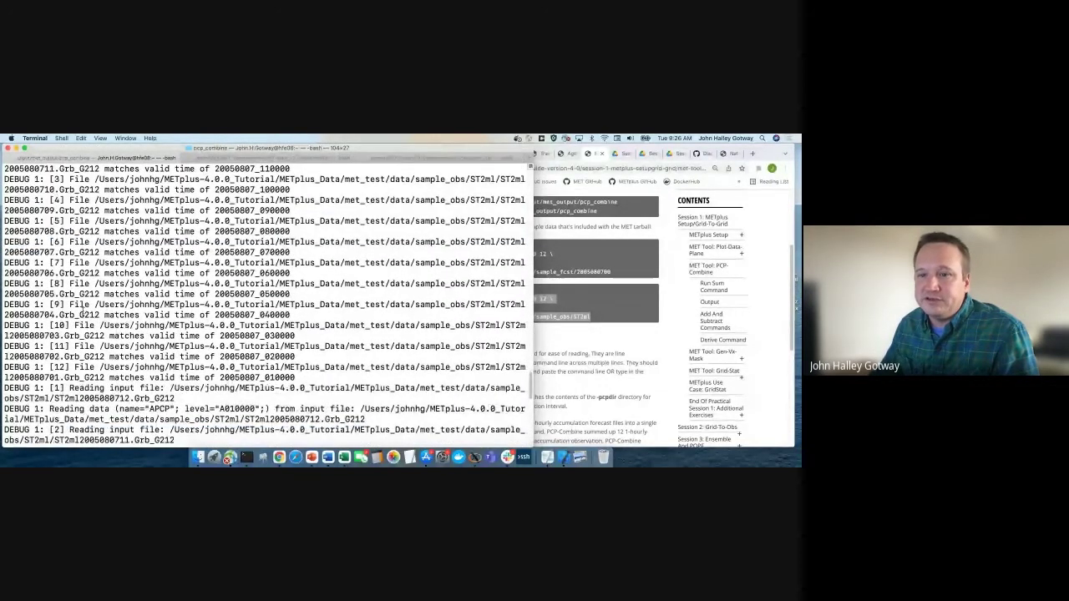
{"action": "scroll", "coordinate": [144, 367], "scroll_direction": "down", "scroll_amount": 10}
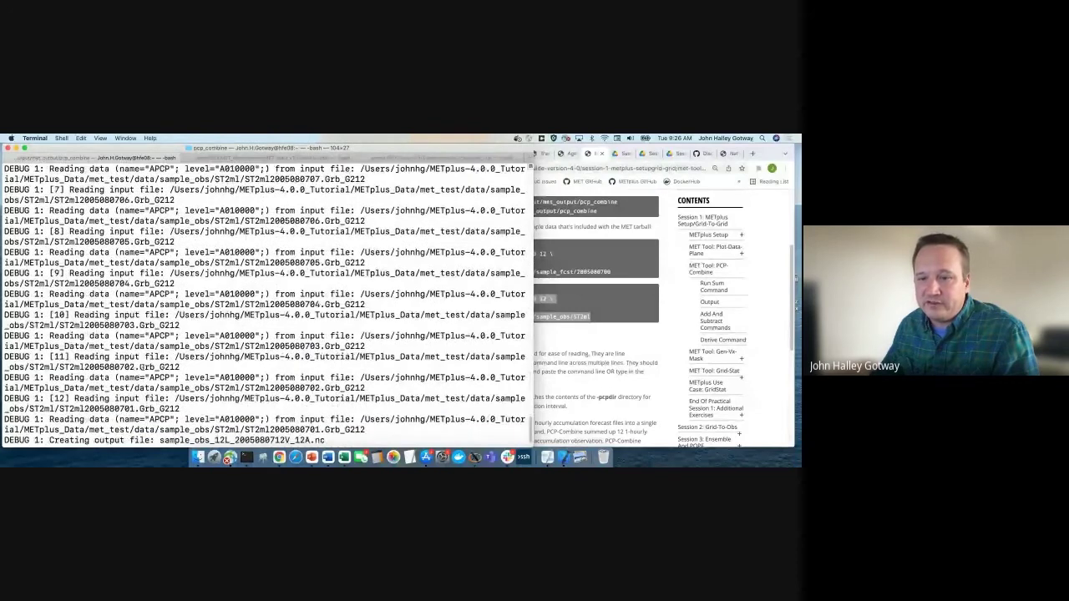
{"action": "left_click_drag", "start_coordinate": [328, 429], "coordinate": [153, 429]}
{"action": "key", "text": "super+c"}
{"action": "type", "text": "c"}
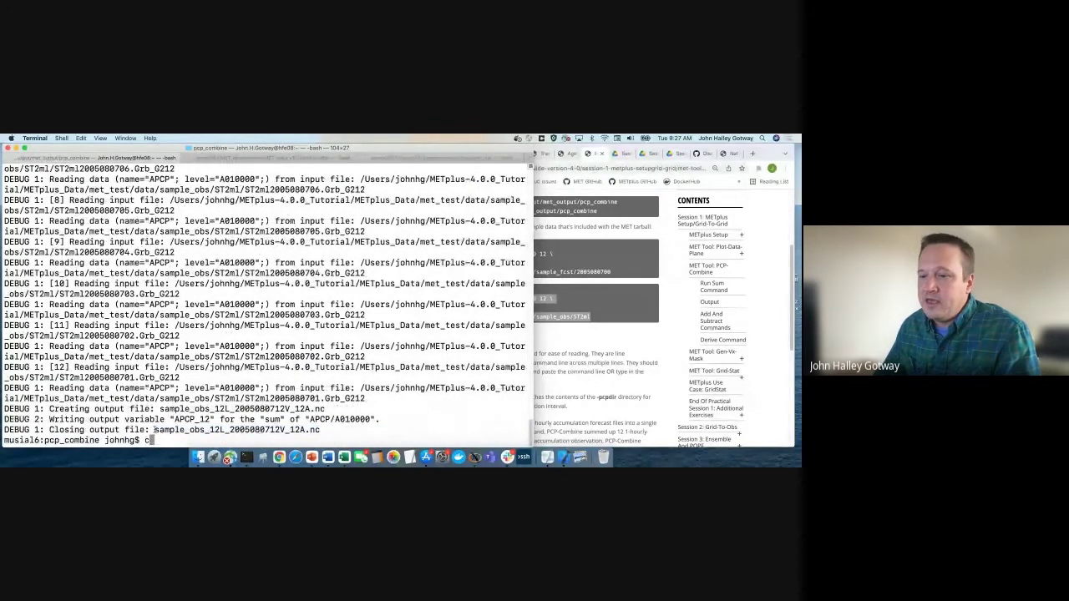
{"action": "type", "text": "cview"}
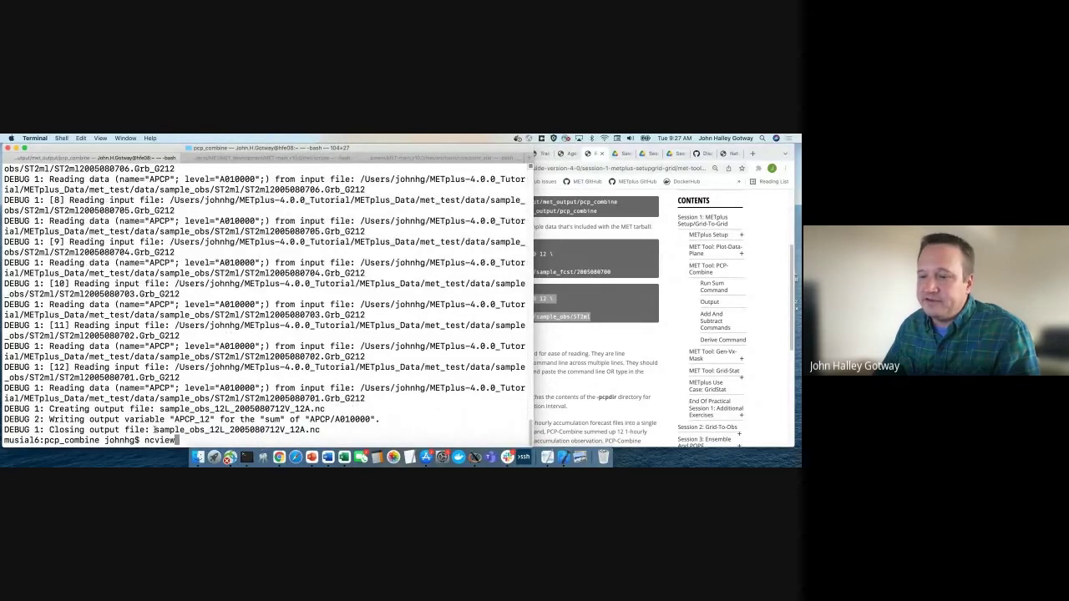
{"action": "double_click", "coordinate": [166, 429]}
{"action": "key", "text": "super+v"}
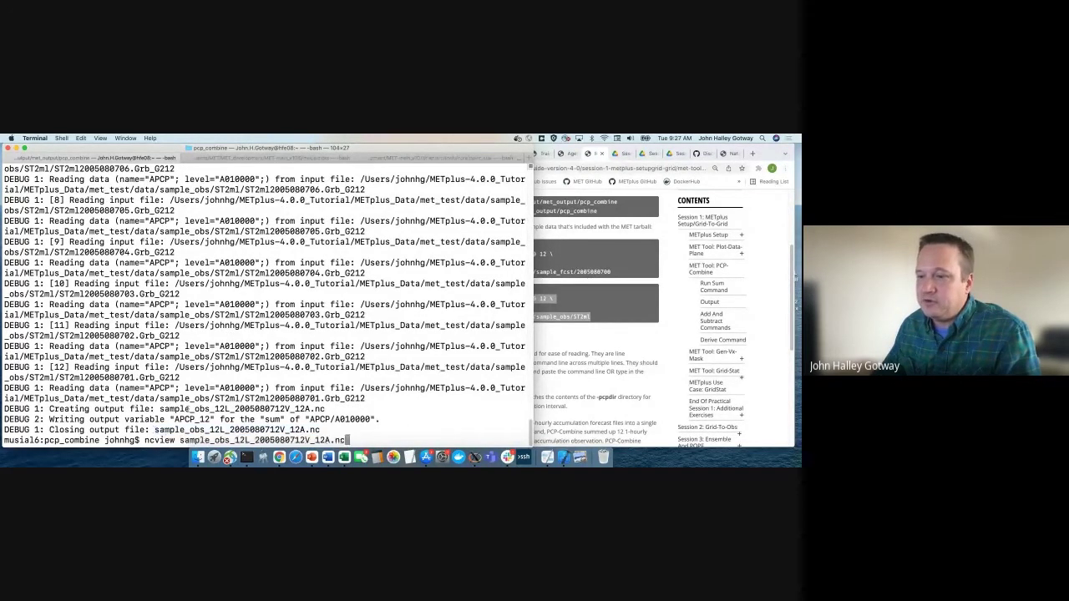
{"action": "key", "text": "Return"}
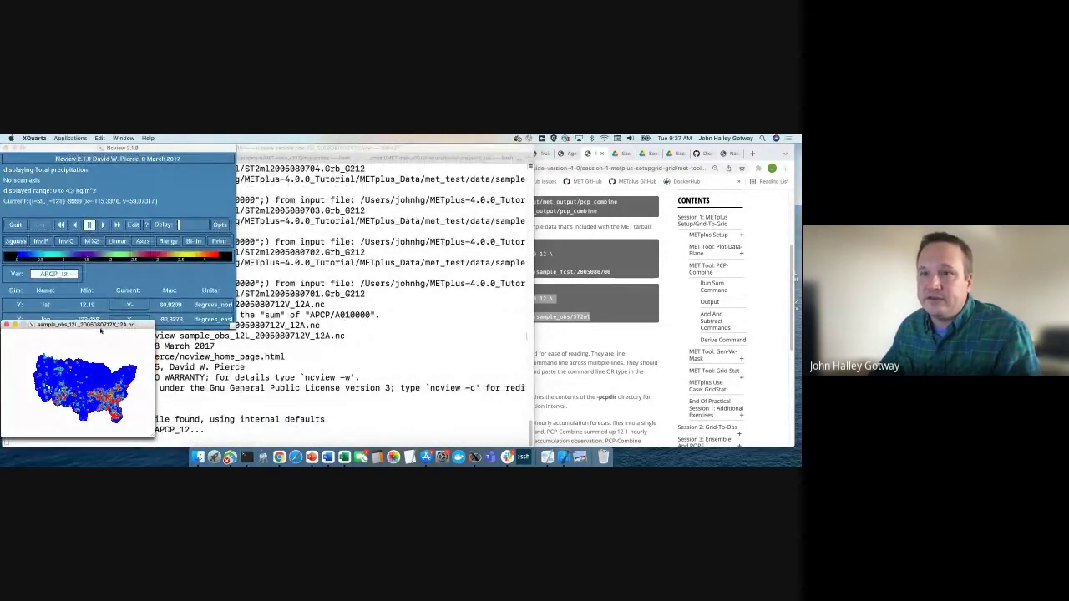
Inspect the observed APCP_12 12-hour precipitation map over the US, then quit ncview
{"action": "left_click_drag", "start_coordinate": [84, 324], "coordinate": [380, 164]}
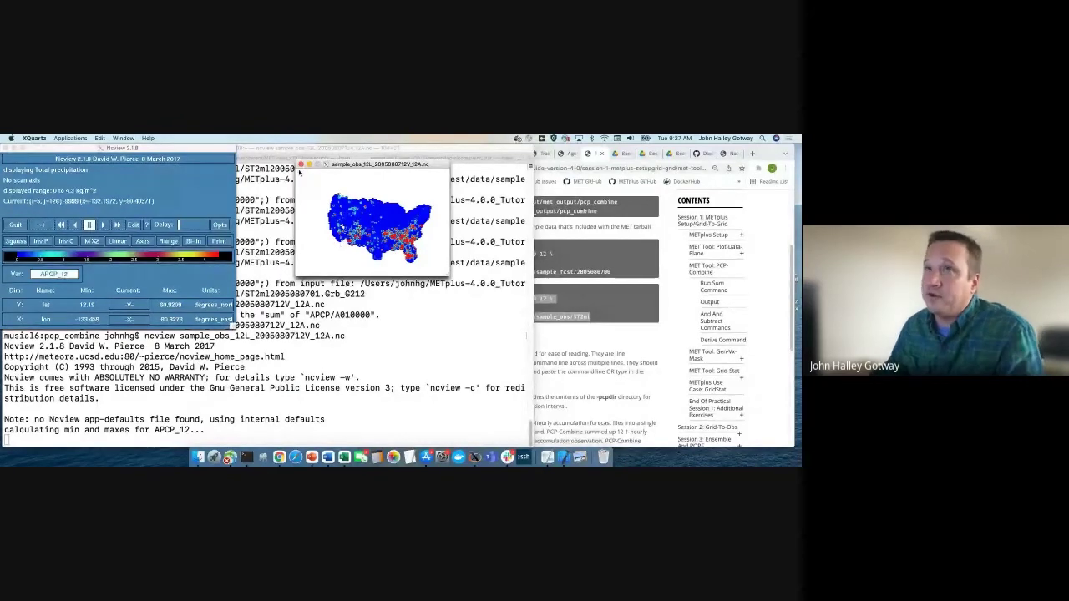
{"action": "left_click", "coordinate": [5, 148]}
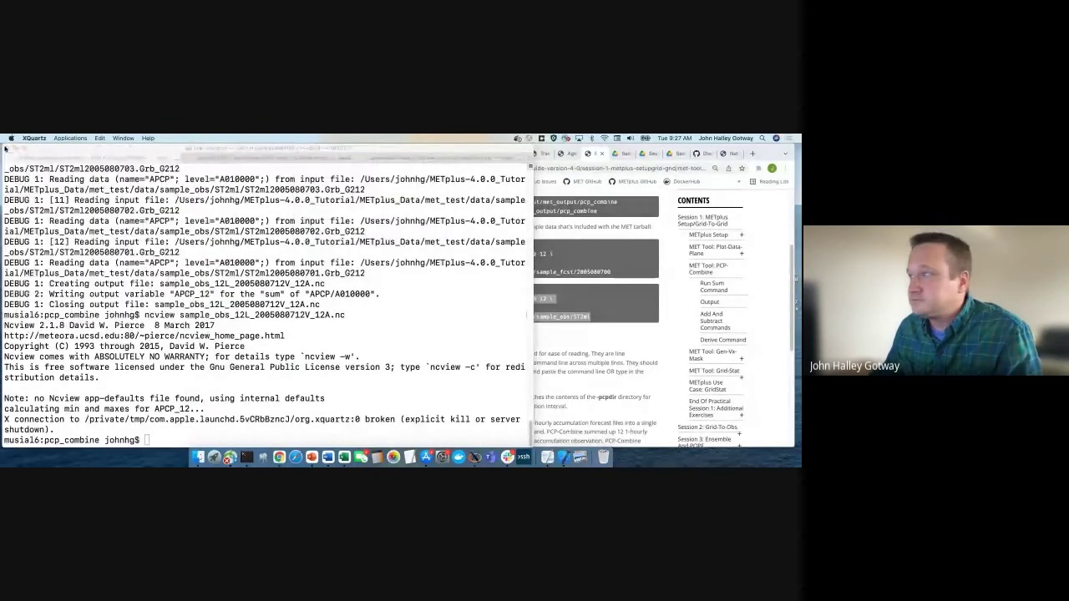
Read the accumulation-interval notes on the guide's PCP-Combine Output page
{"action": "key", "text": "super+Tab"}
{"action": "scroll", "coordinate": [481, 296], "scroll_direction": "down", "scroll_amount": 5}
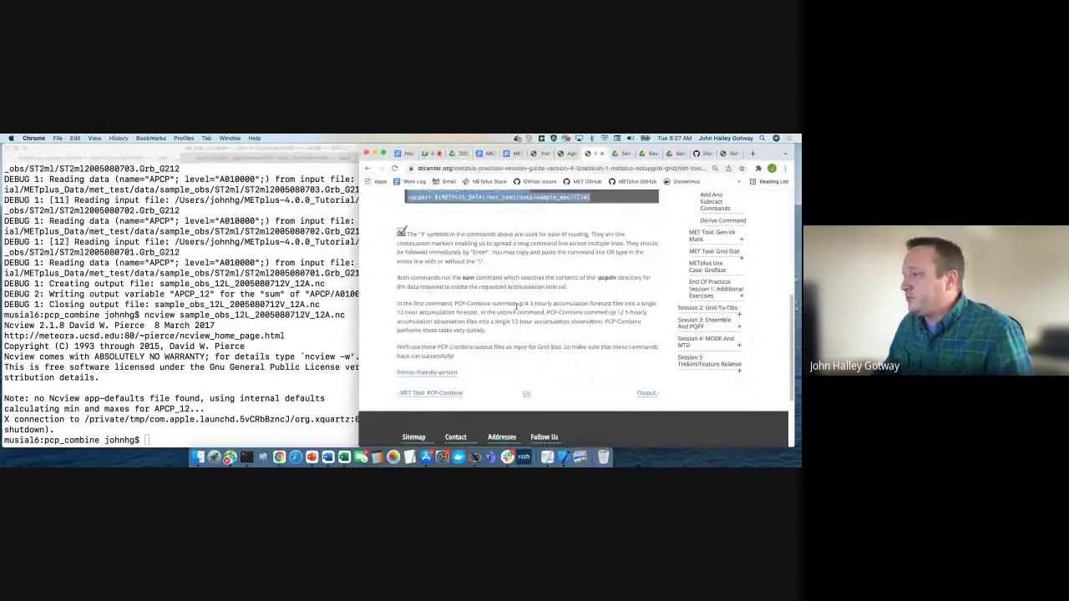
{"action": "left_click", "coordinate": [648, 394]}
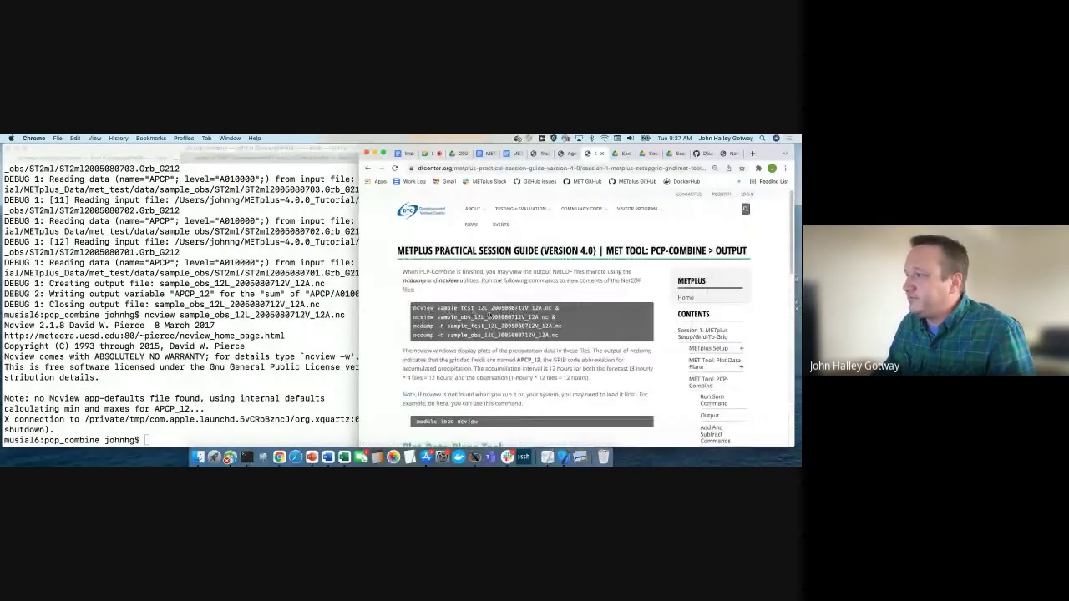
{"action": "scroll", "coordinate": [490, 316], "scroll_direction": "down", "scroll_amount": 3}
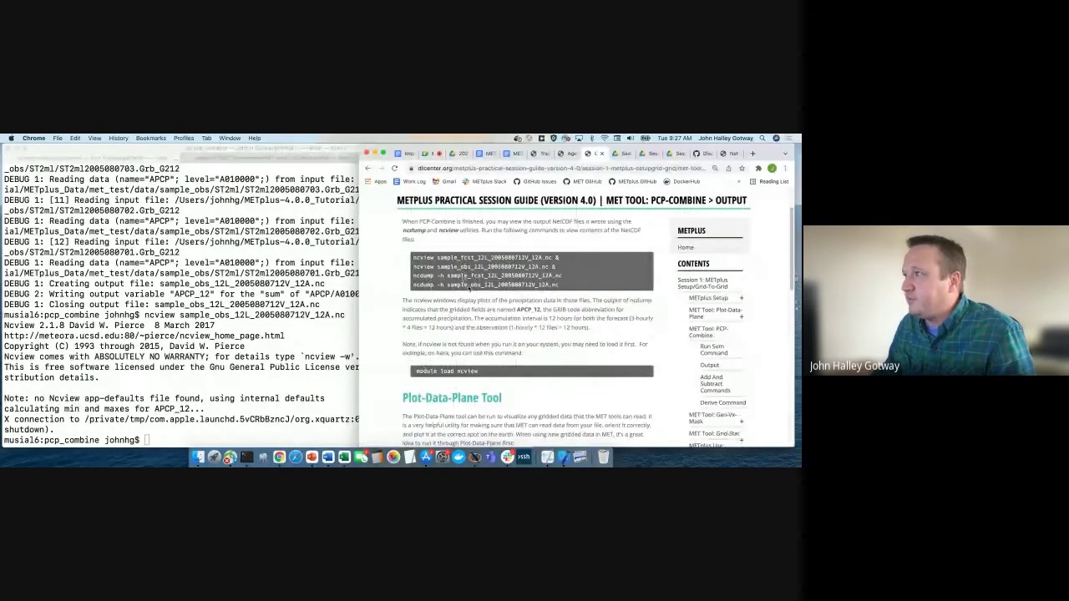
{"action": "scroll", "coordinate": [459, 284], "scroll_direction": "down", "scroll_amount": 1}
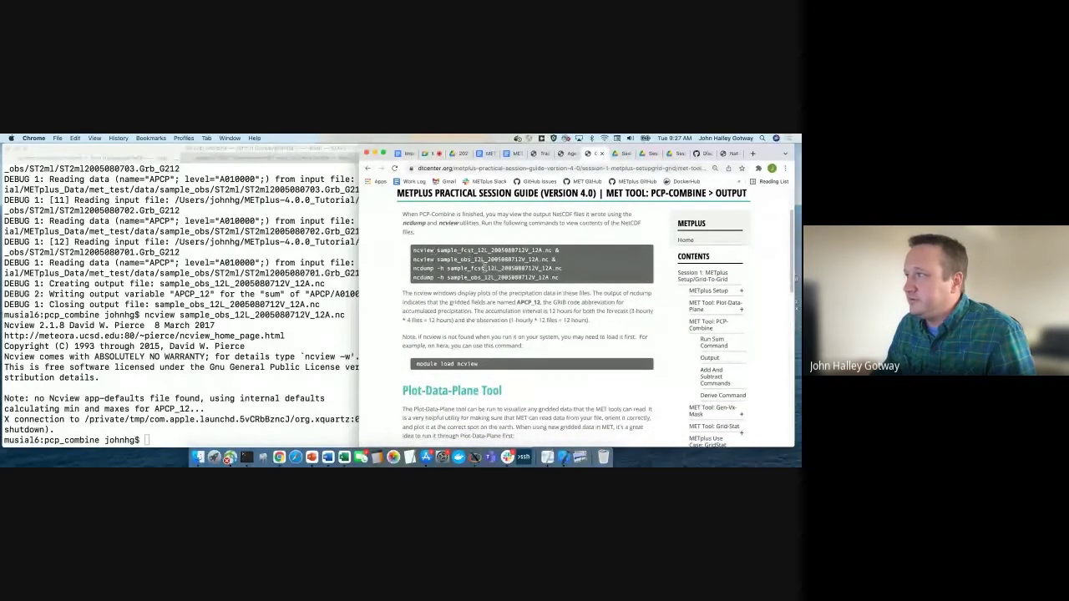
{"action": "scroll", "coordinate": [472, 288], "scroll_direction": "down", "scroll_amount": 2}
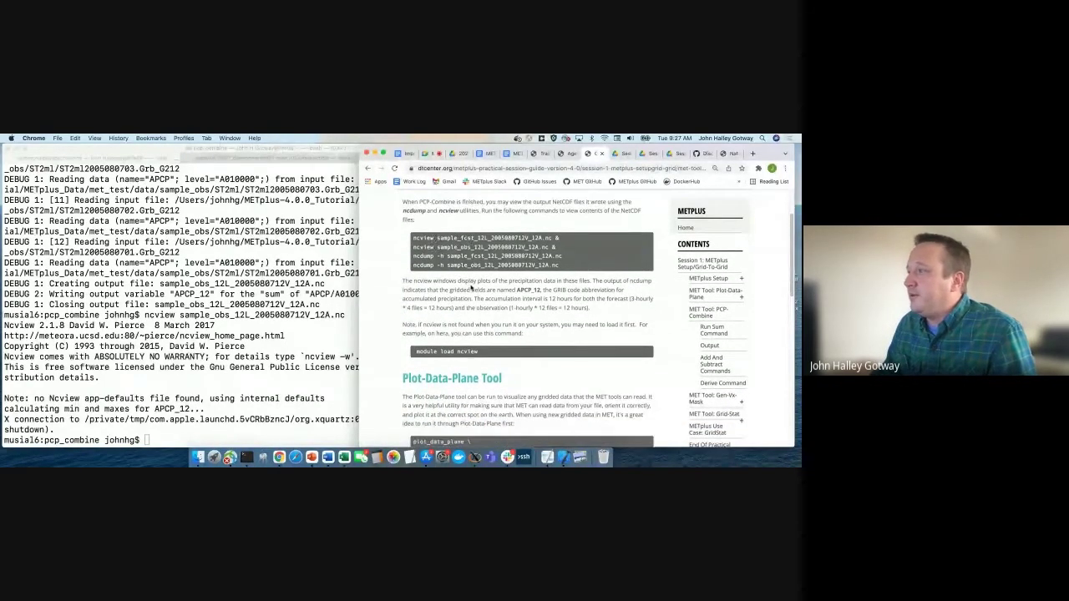
{"action": "left_click_drag", "start_coordinate": [590, 309], "coordinate": [477, 299]}
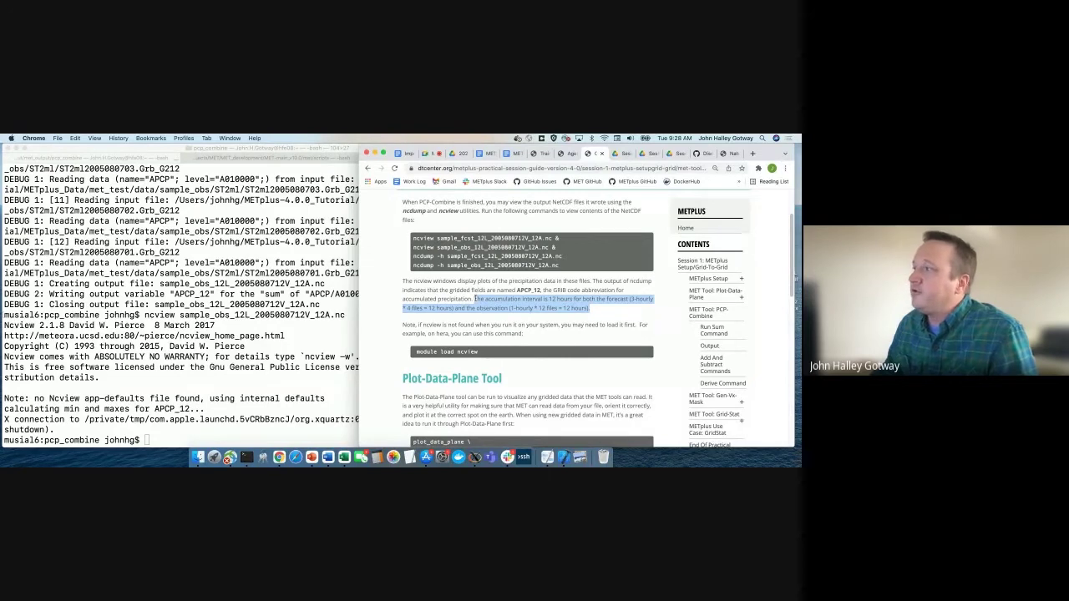
{"action": "scroll", "coordinate": [472, 297], "scroll_direction": "down", "scroll_amount": 5}
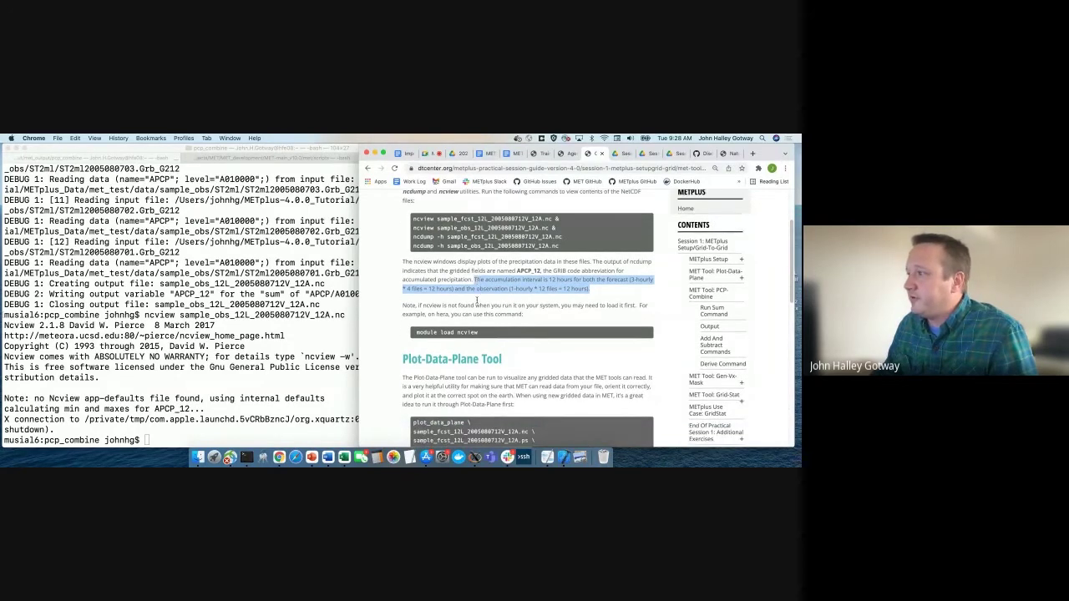
{"action": "left_click", "coordinate": [466, 294]}
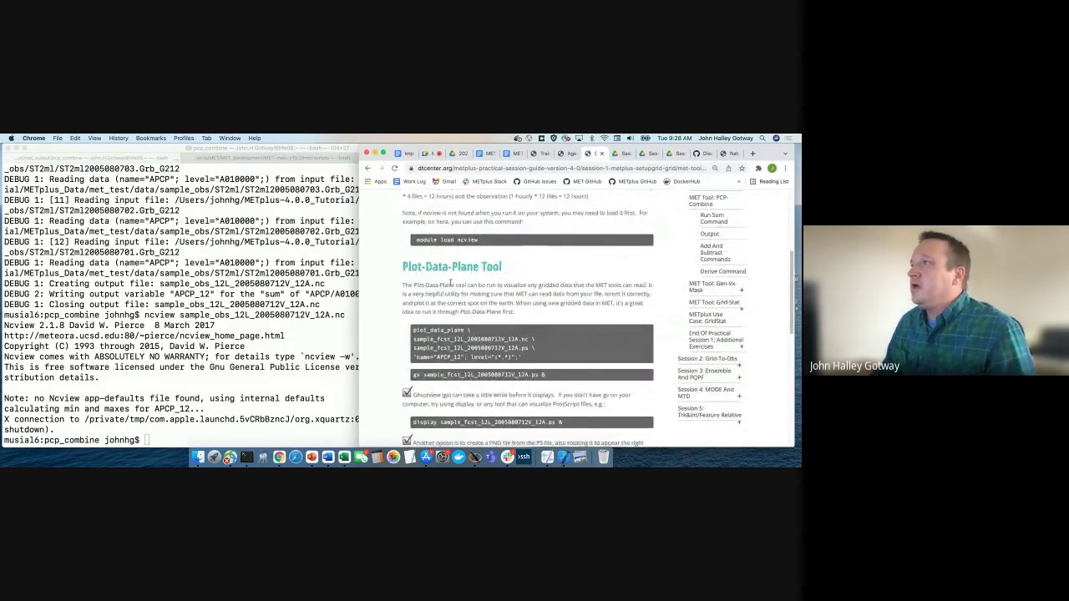
{"action": "scroll", "coordinate": [487, 251], "scroll_direction": "up", "scroll_amount": 1}
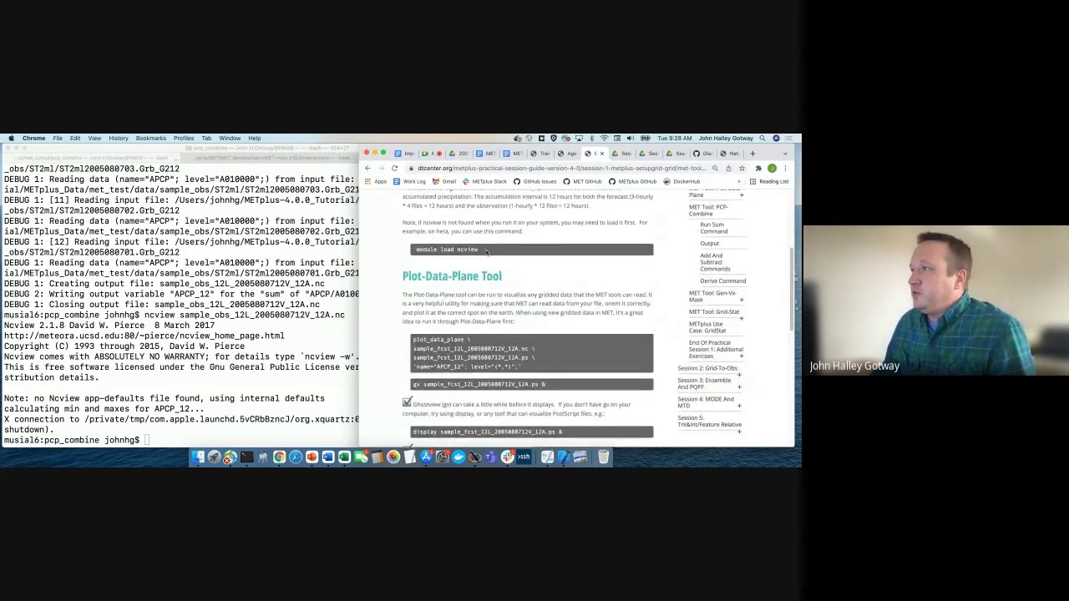
{"action": "scroll", "coordinate": [486, 251], "scroll_direction": "up", "scroll_amount": 1}
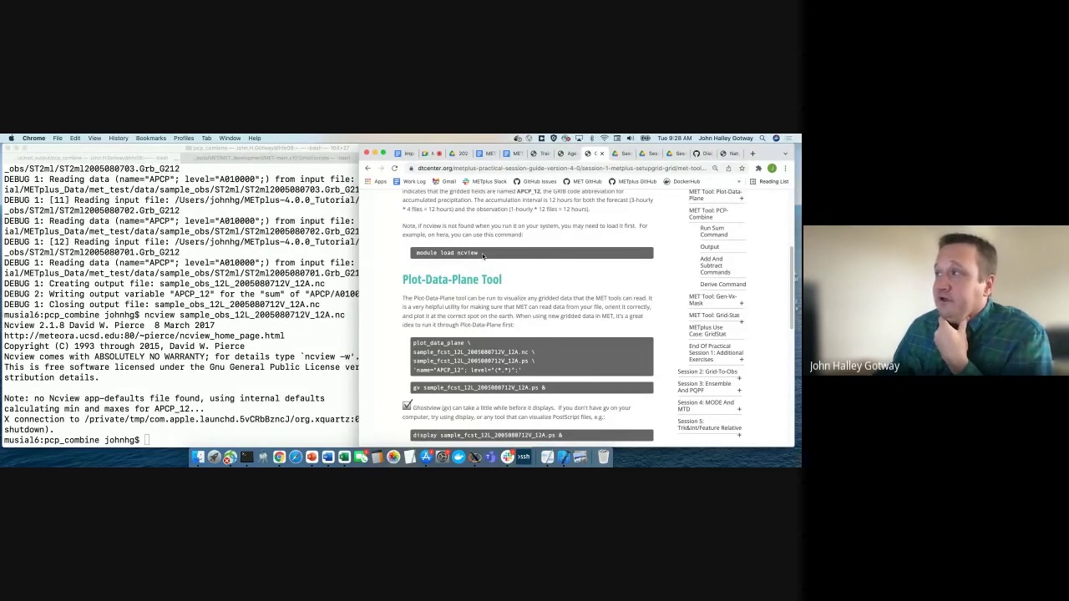
Locate the module load ncview command and the Plot-Data-Plane Tool section
{"action": "left_click_drag", "start_coordinate": [480, 255], "coordinate": [416, 252]}
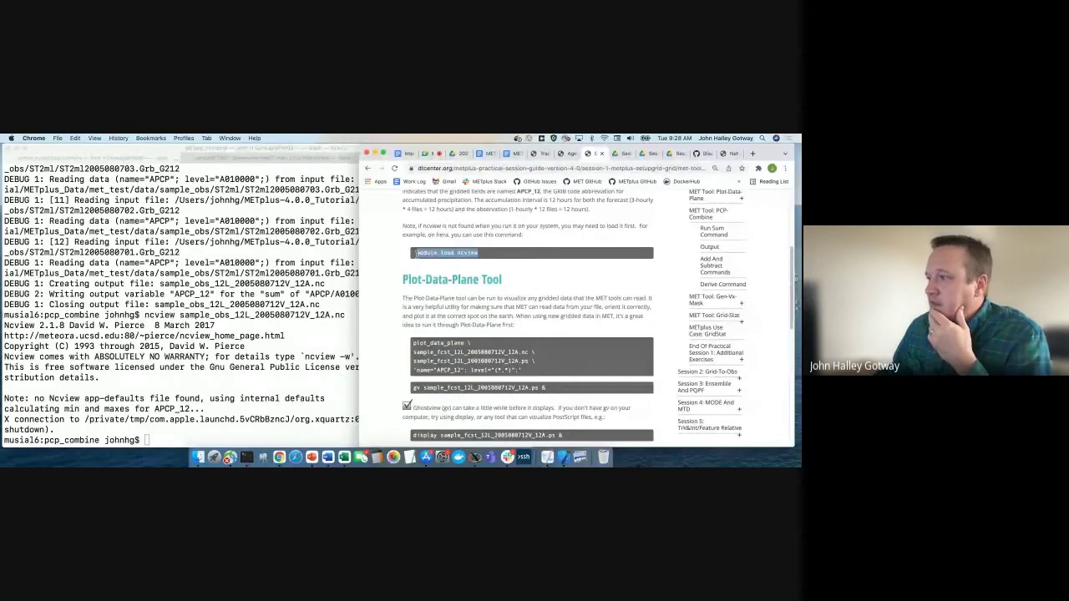
{"action": "scroll", "coordinate": [415, 252], "scroll_direction": "down", "scroll_amount": 2}
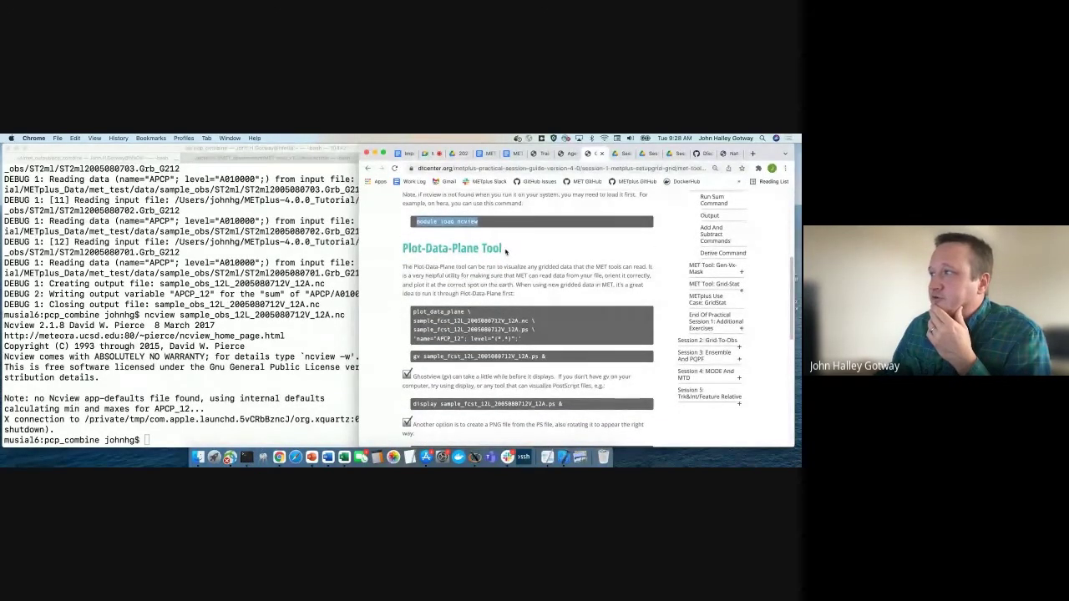
{"action": "left_click_drag", "start_coordinate": [504, 249], "coordinate": [400, 251]}
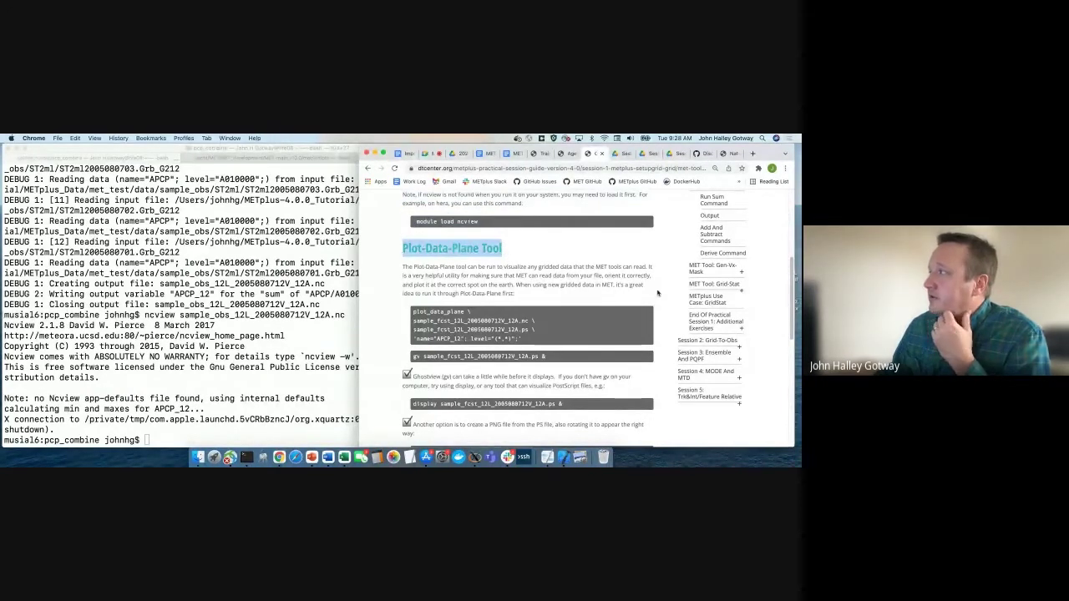
{"action": "scroll", "coordinate": [658, 292], "scroll_direction": "up", "scroll_amount": 1}
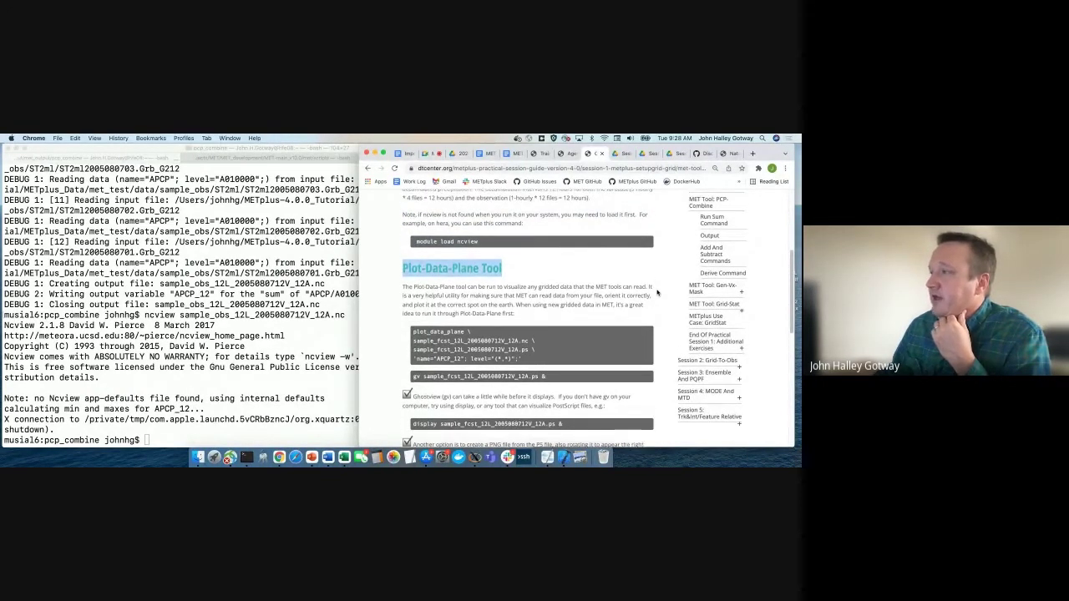
{"action": "scroll", "coordinate": [656, 293], "scroll_direction": "up", "scroll_amount": 3}
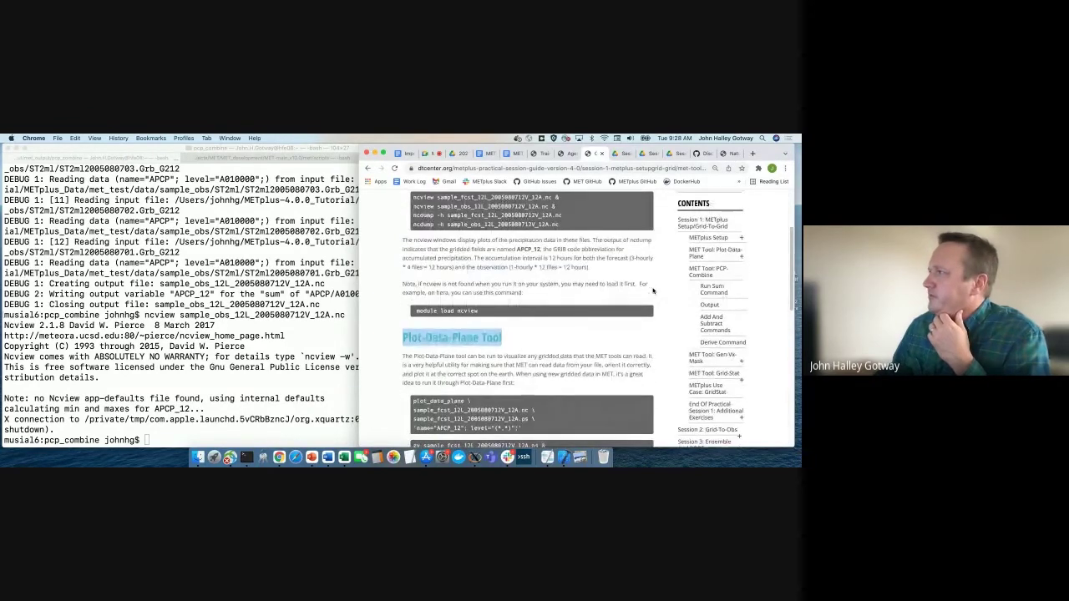
{"action": "scroll", "coordinate": [653, 290], "scroll_direction": "down", "scroll_amount": 2}
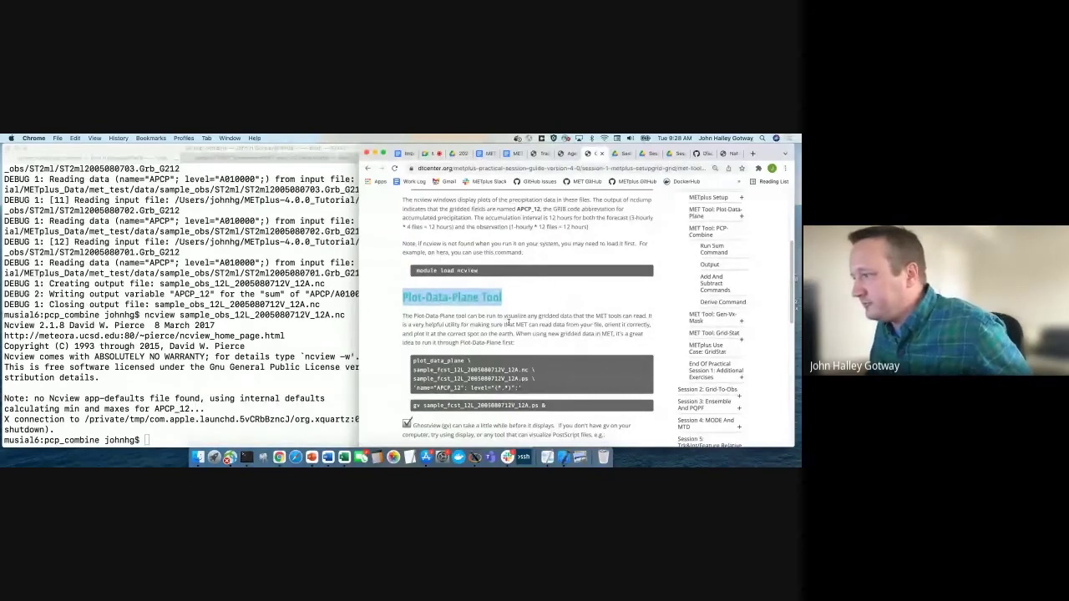
{"action": "scroll", "coordinate": [510, 321], "scroll_direction": "down", "scroll_amount": 1}
{"action": "scroll", "coordinate": [522, 347], "scroll_direction": "down", "scroll_amount": 1}
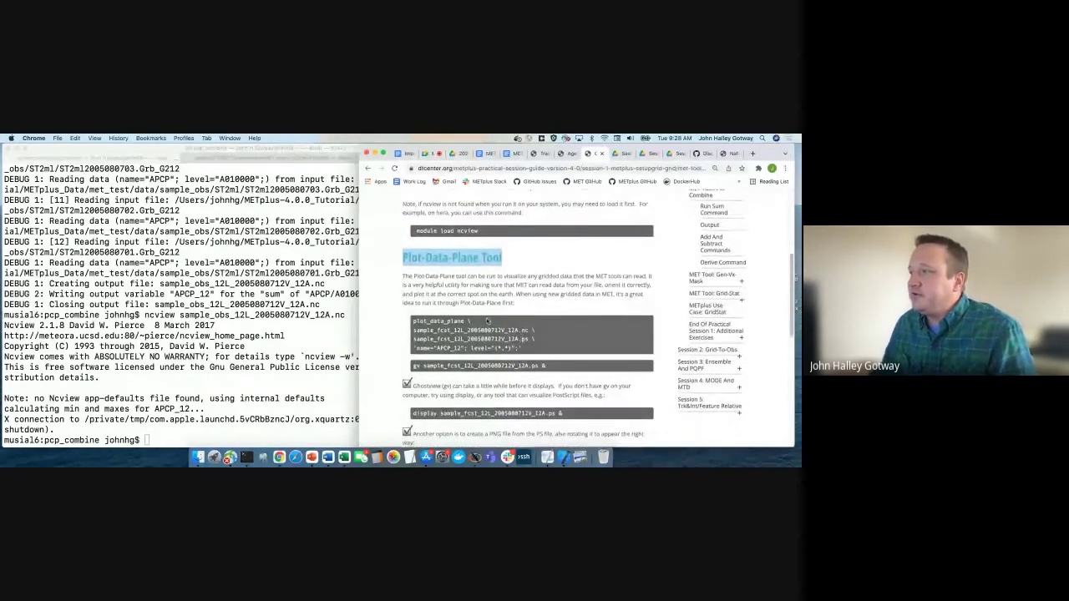
{"action": "scroll", "coordinate": [520, 347], "scroll_direction": "down", "scroll_amount": 1}
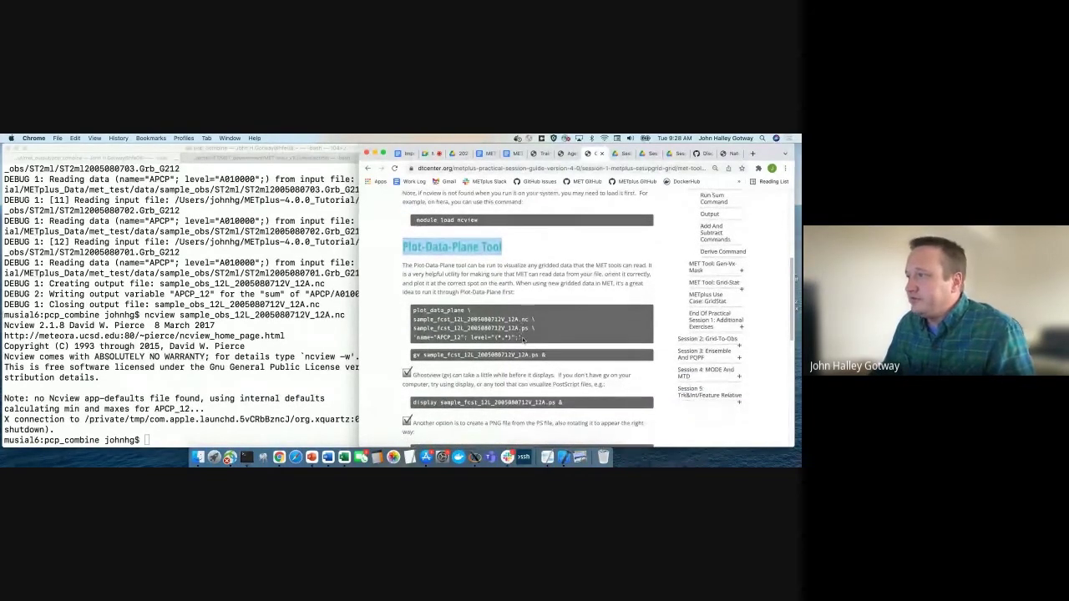
Highlight APCP_12 and the (*,*) level in the plot_data_plane example command
{"action": "left_click", "coordinate": [435, 336]}
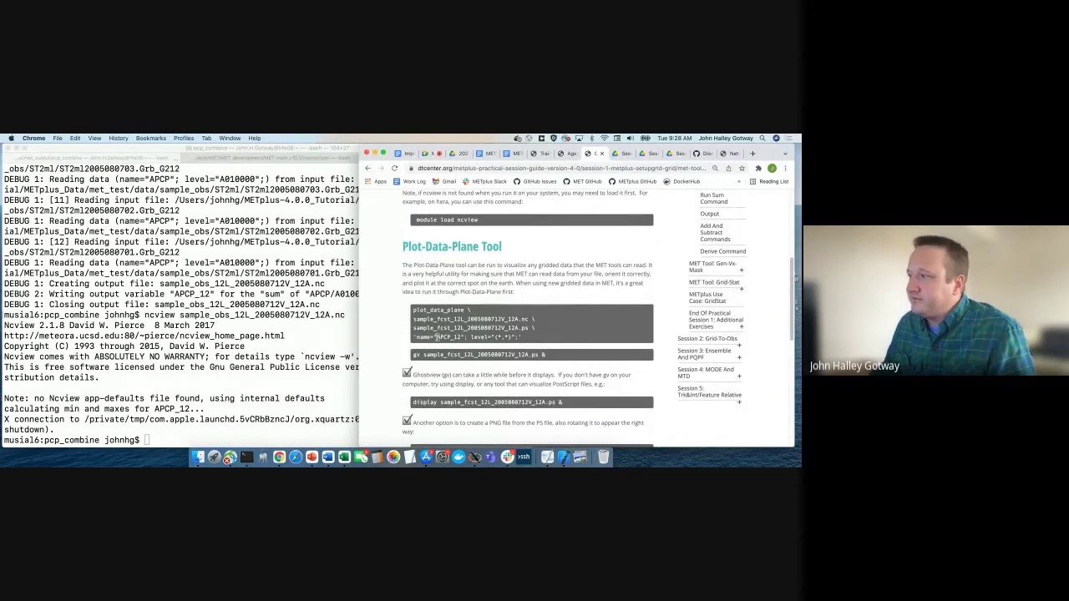
{"action": "left_click_drag", "start_coordinate": [435, 337], "coordinate": [464, 341]}
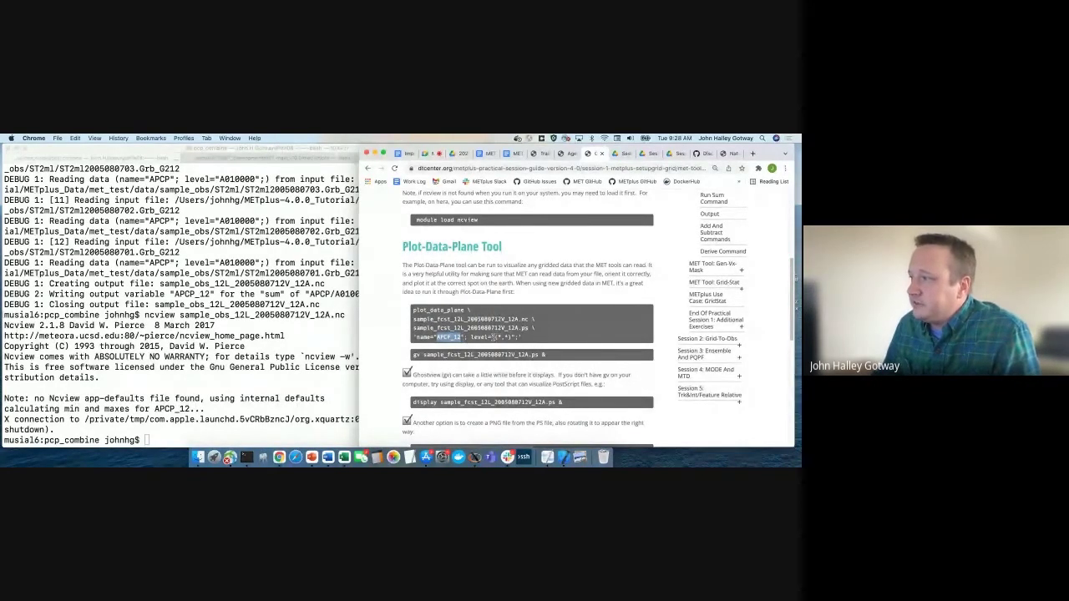
{"action": "left_click_drag", "start_coordinate": [493, 337], "coordinate": [511, 337]}
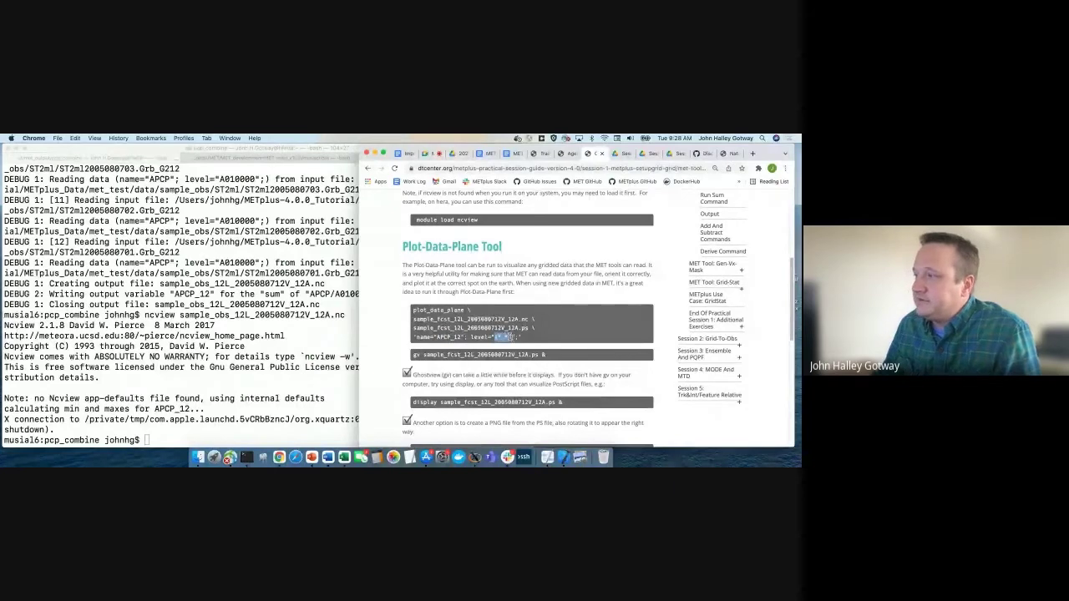
{"action": "left_click", "coordinate": [307, 330]}
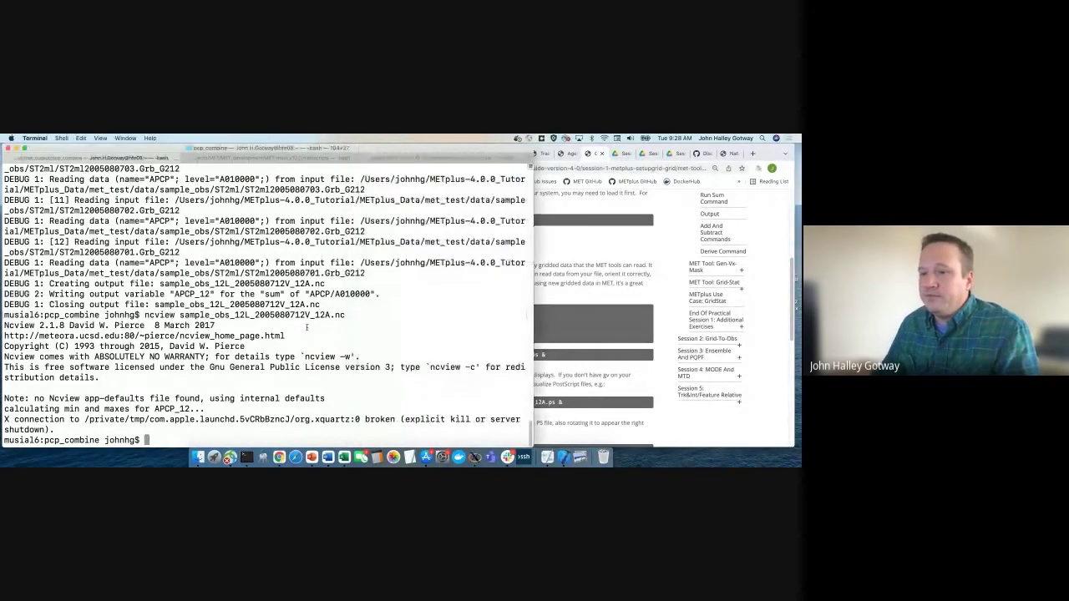
{"action": "key", "text": "super+v"}
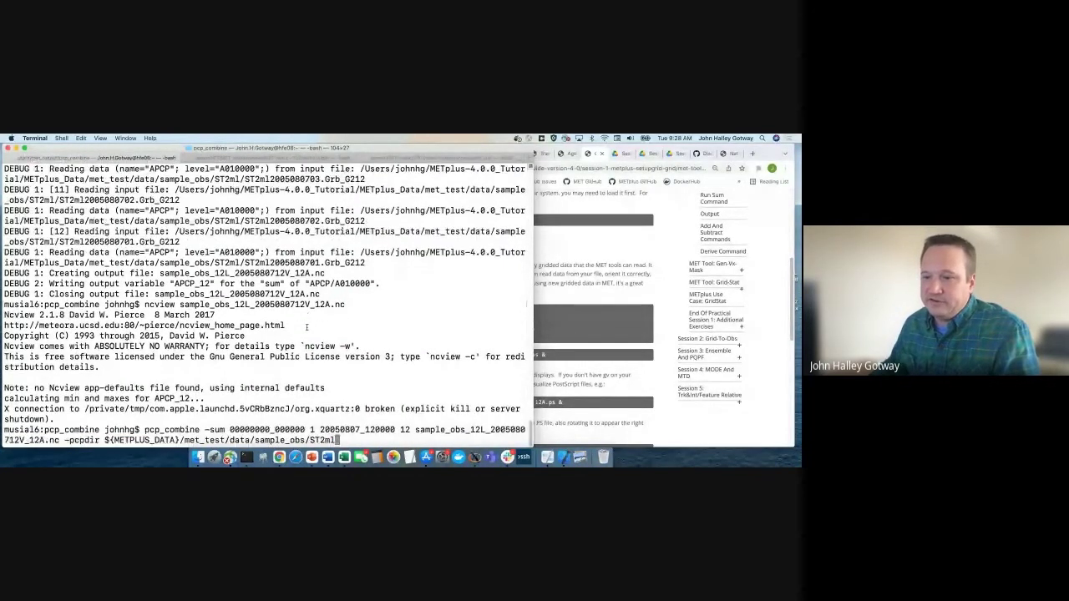
{"action": "key", "text": "Up"}
{"action": "key", "text": "Up"}
{"action": "key", "text": "Return"}
{"action": "scroll", "coordinate": [381, 264], "scroll_direction": "up", "scroll_amount": 5}
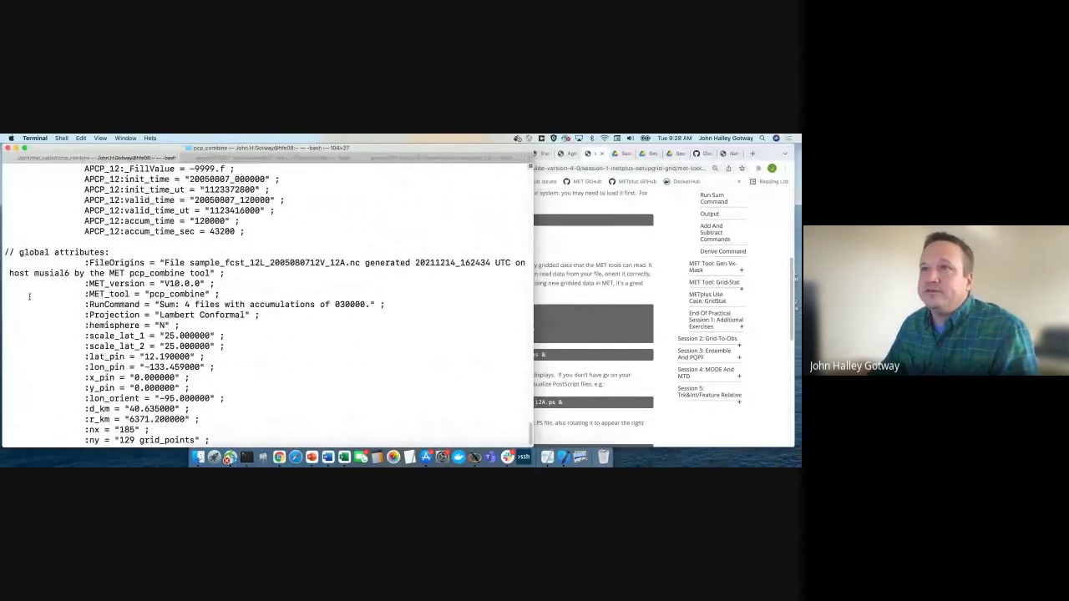
{"action": "left_click_drag", "start_coordinate": [43, 210], "coordinate": [168, 211]}
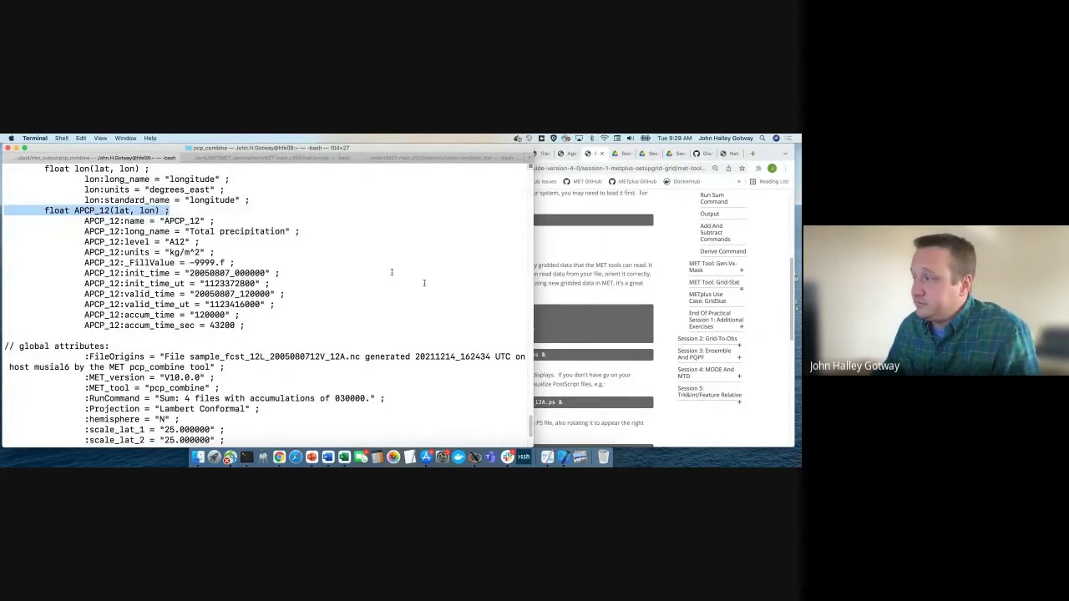
{"action": "left_click", "coordinate": [578, 377]}
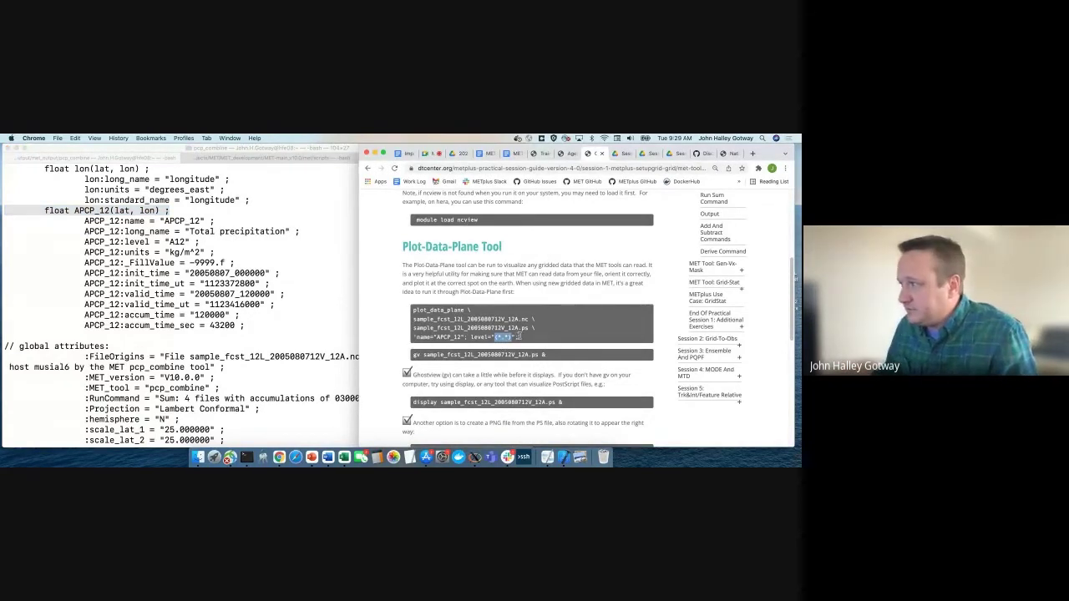
{"action": "left_click_drag", "start_coordinate": [524, 339], "coordinate": [411, 314]}
{"action": "key", "text": "super+c"}
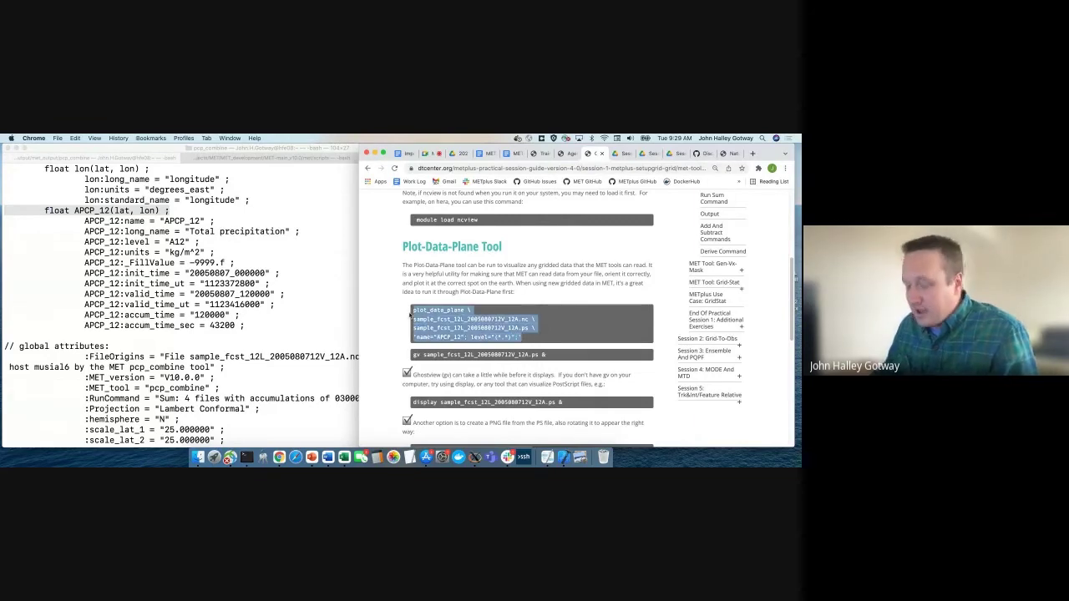
{"action": "left_click", "coordinate": [201, 344]}
{"action": "key", "text": "super+v"}
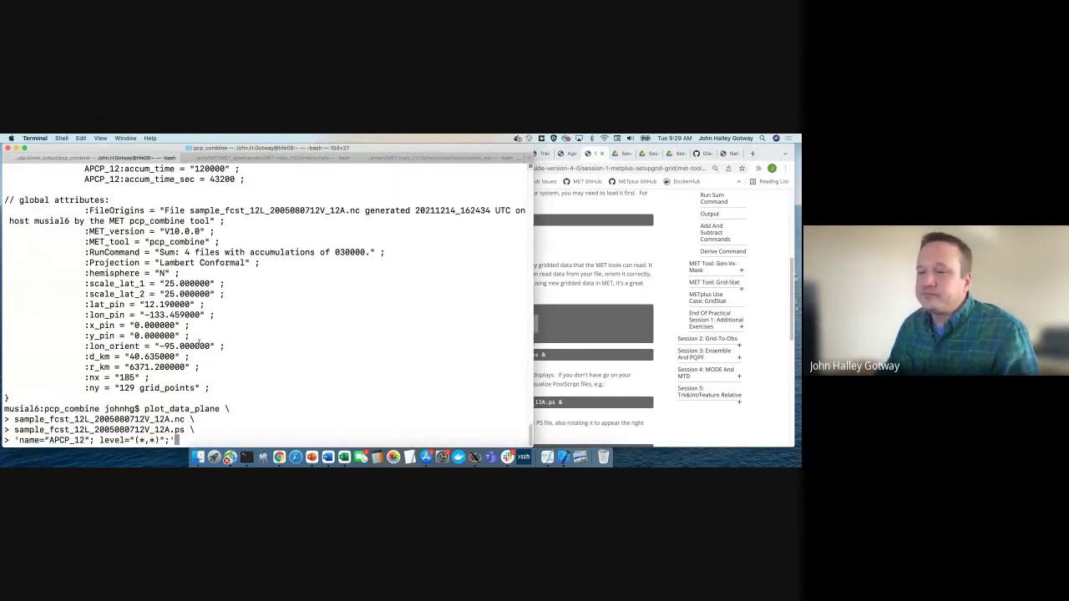
{"action": "key", "text": "Return"}
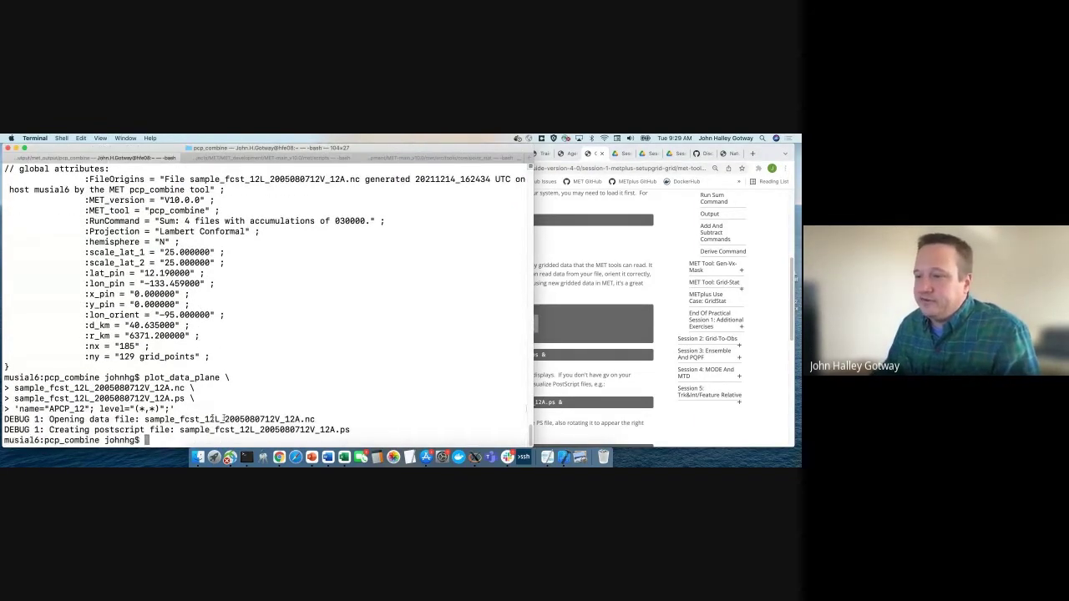
{"action": "left_click_drag", "start_coordinate": [179, 430], "coordinate": [351, 429]}
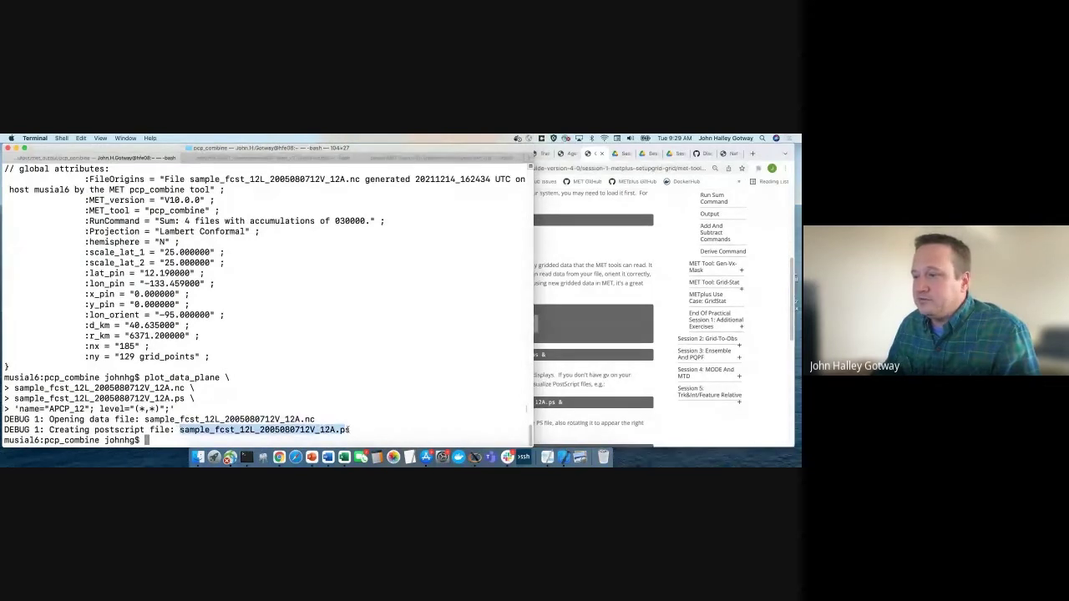
{"action": "left_click", "coordinate": [347, 377]}
{"action": "key", "text": "Up"}
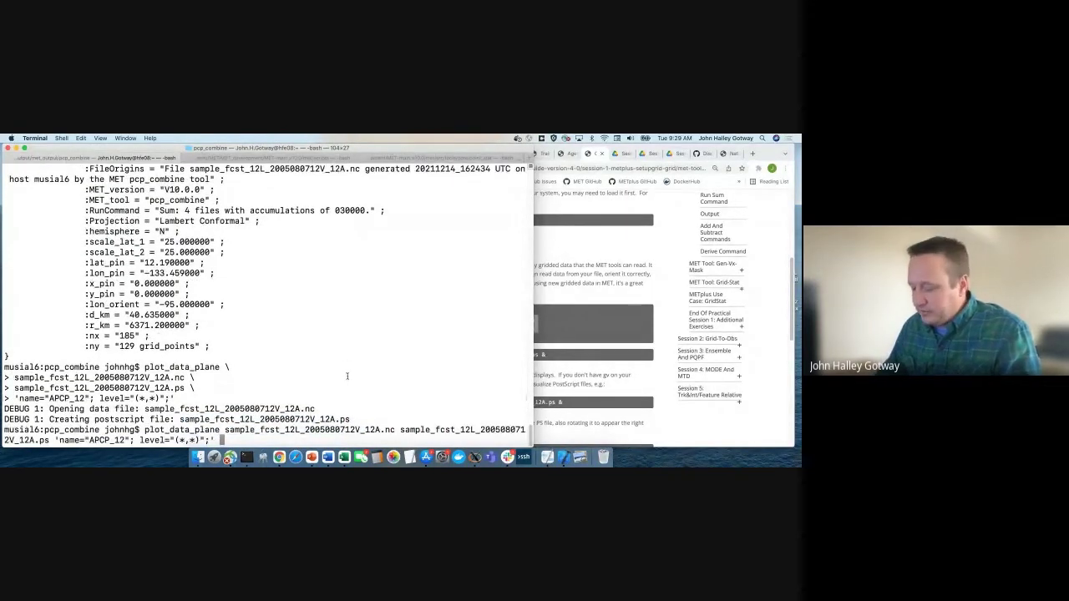
Rerun plot_data_plane with -v 4 and review the Lambert Conformal grid and 0–38.884 data range
{"action": "type", "text": "-v "}
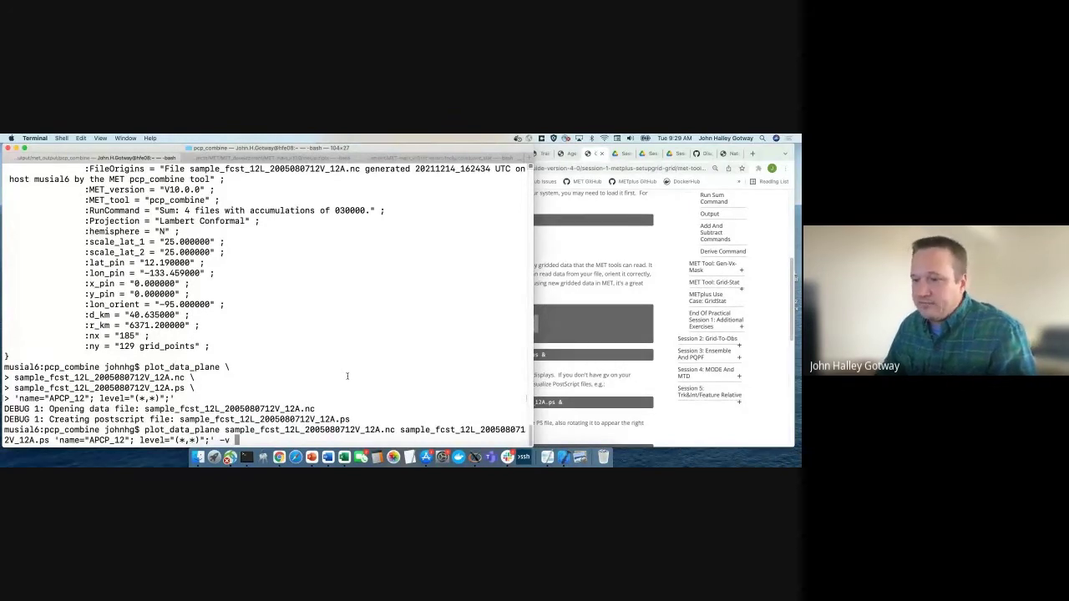
{"action": "type", "text": "4"}
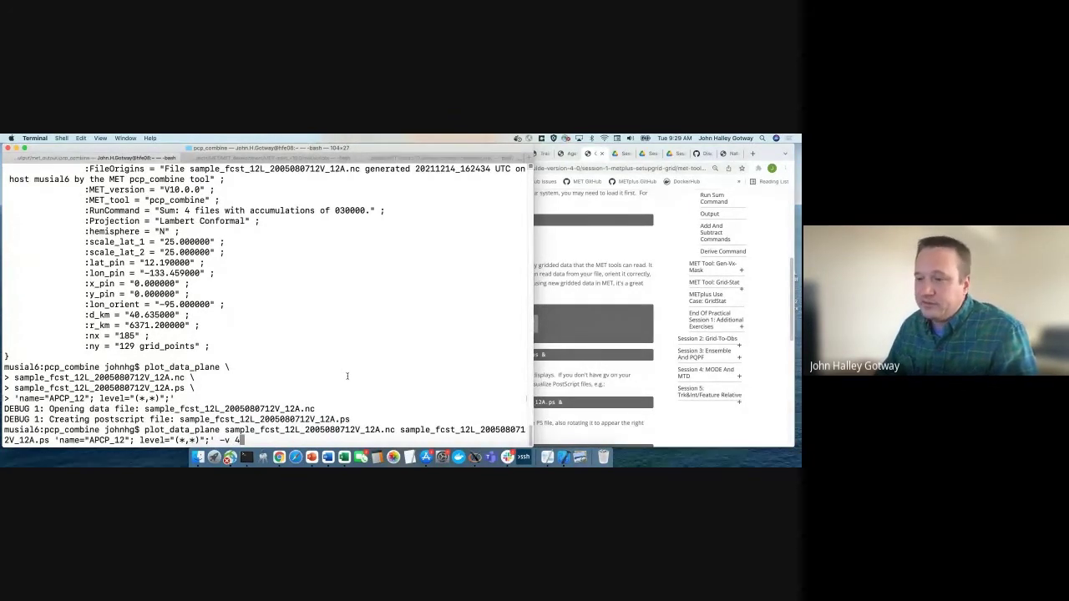
{"action": "key", "text": "Return"}
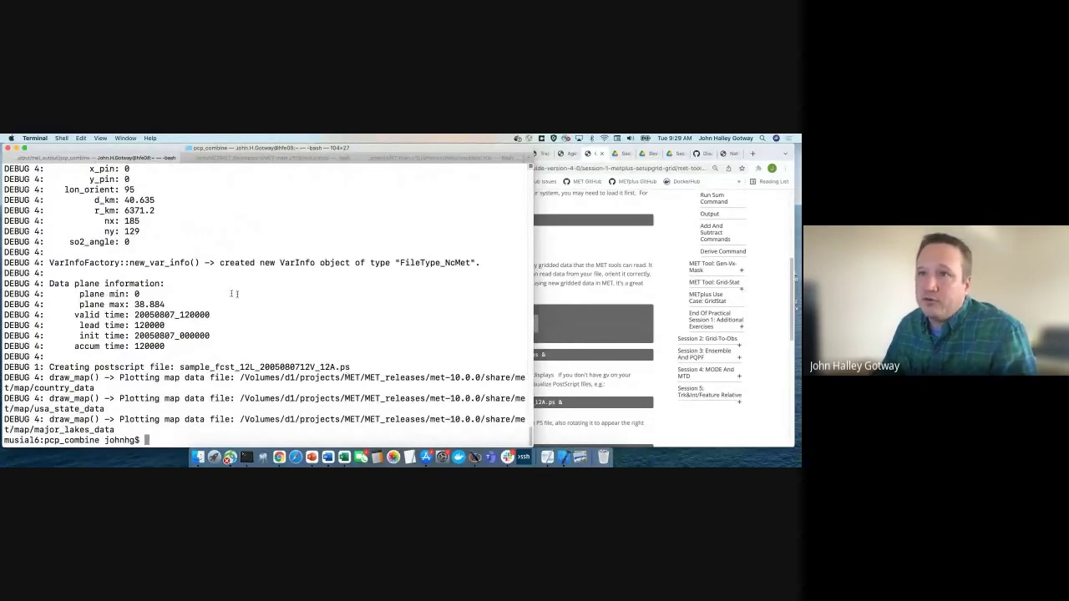
{"action": "scroll", "coordinate": [150, 305], "scroll_direction": "up", "scroll_amount": 4}
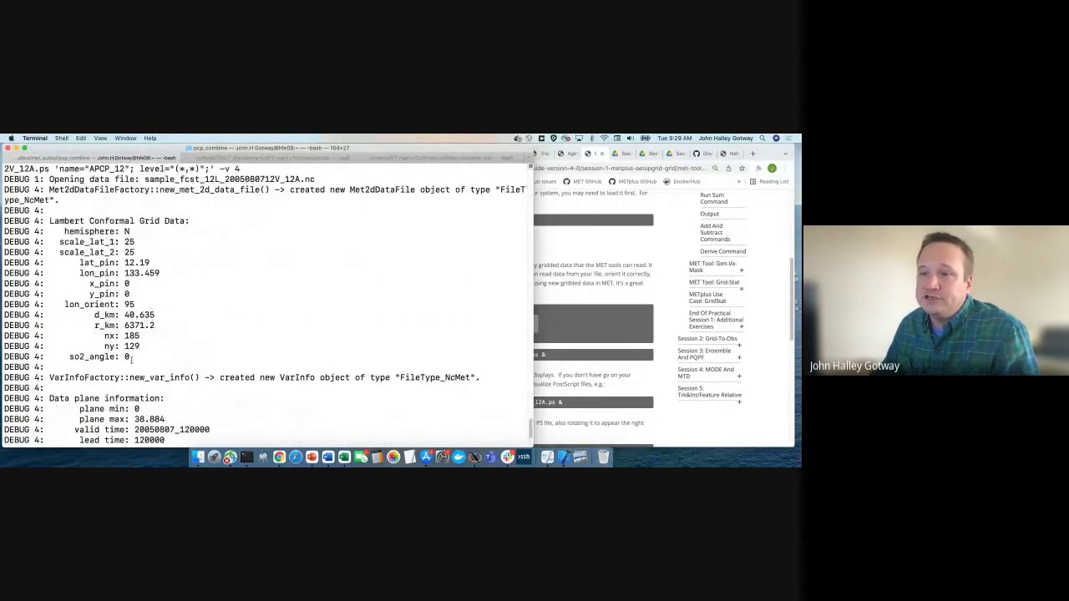
{"action": "left_click_drag", "start_coordinate": [132, 359], "coordinate": [48, 221]}
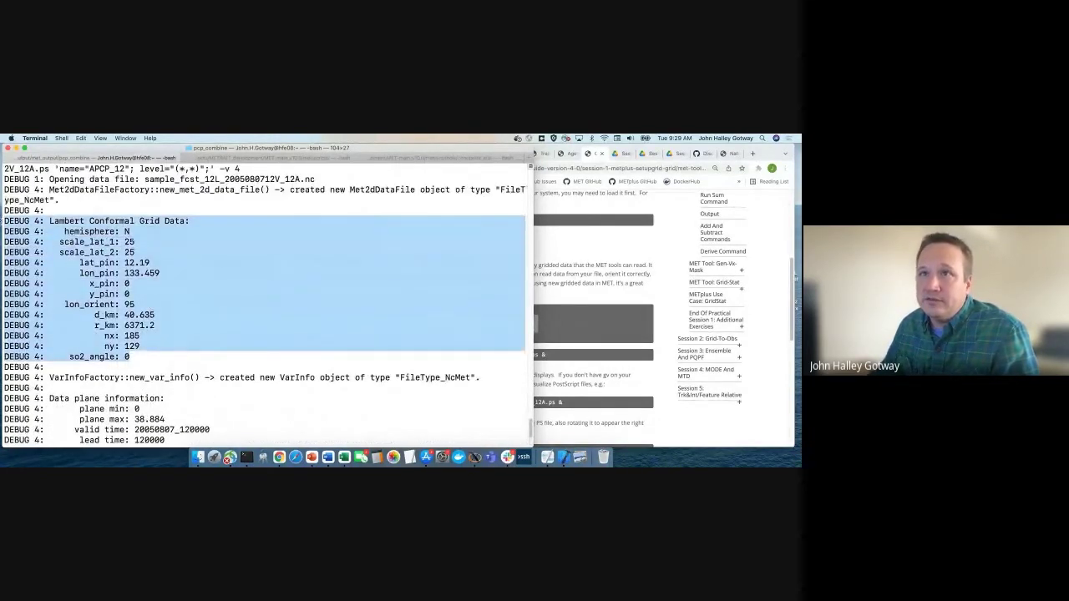
{"action": "scroll", "coordinate": [82, 256], "scroll_direction": "down", "scroll_amount": 3}
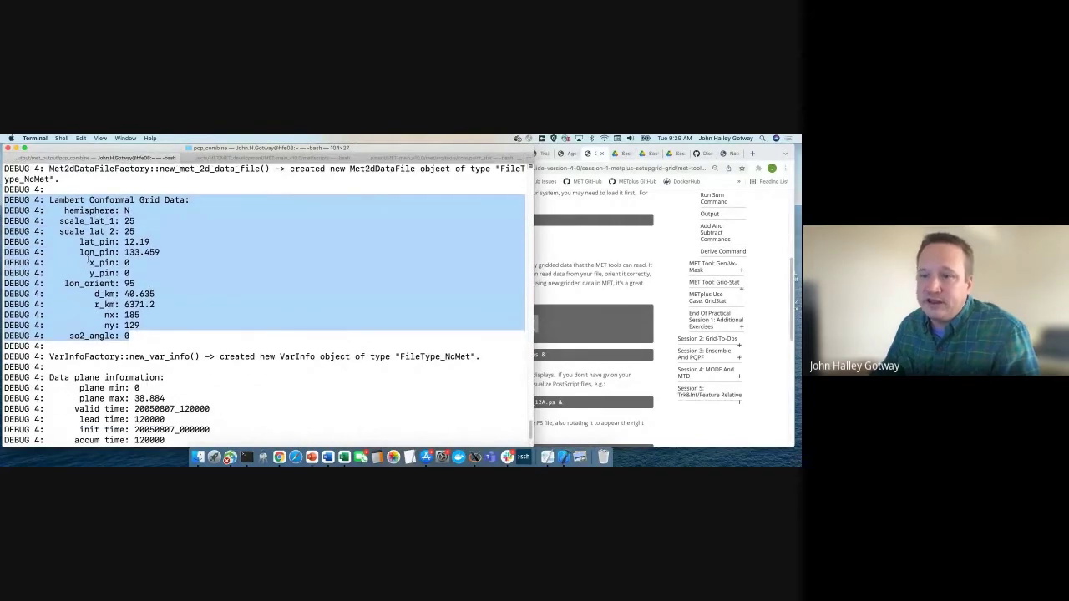
{"action": "left_click_drag", "start_coordinate": [166, 367], "coordinate": [48, 305]}
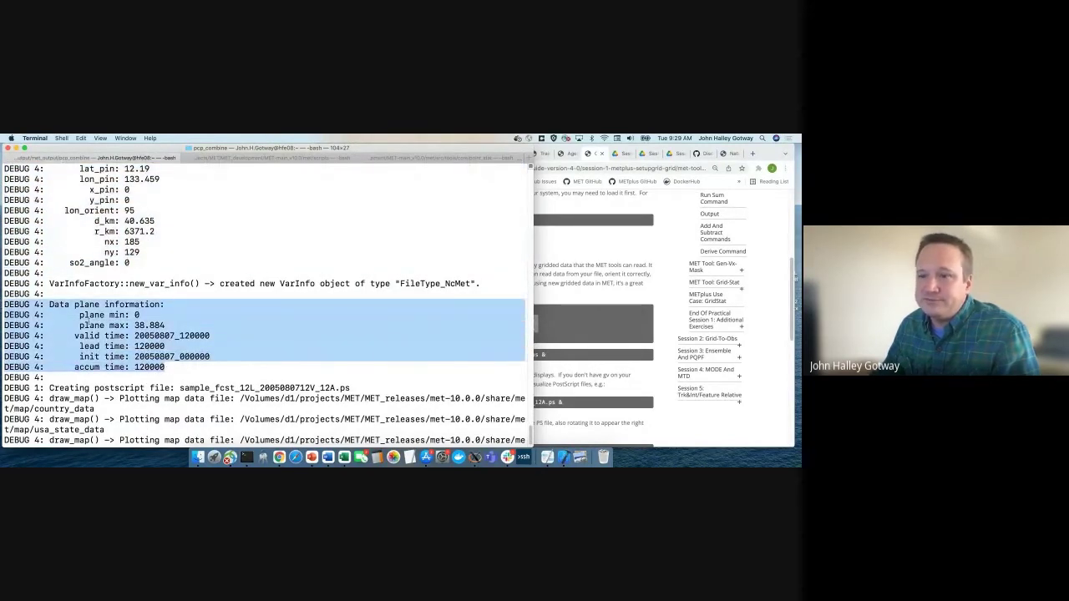
{"action": "scroll", "coordinate": [88, 321], "scroll_direction": "up", "scroll_amount": 6}
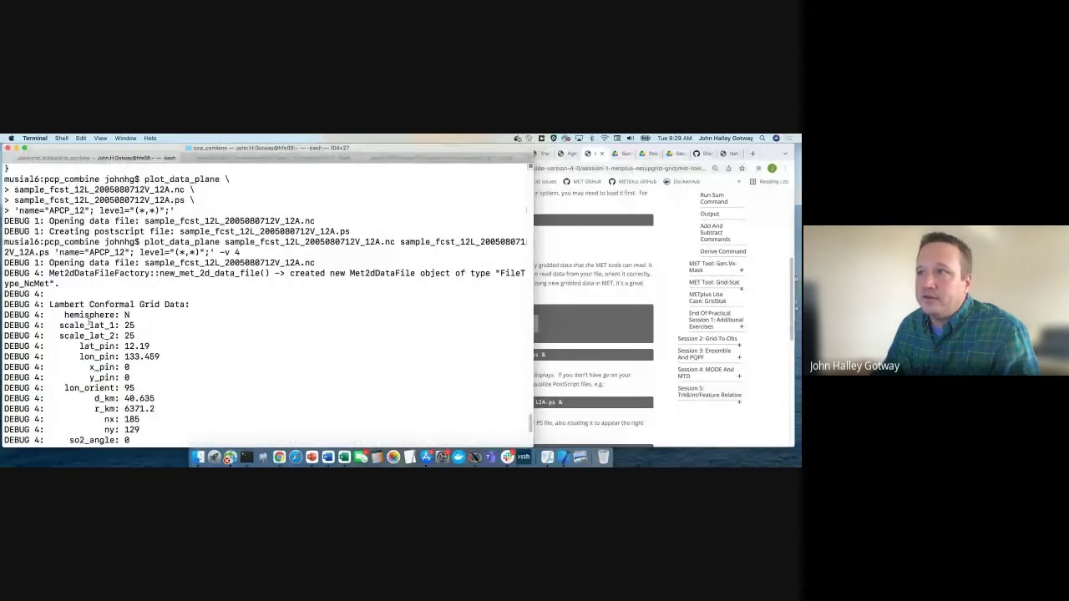
{"action": "scroll", "coordinate": [90, 322], "scroll_direction": "down", "scroll_amount": 5}
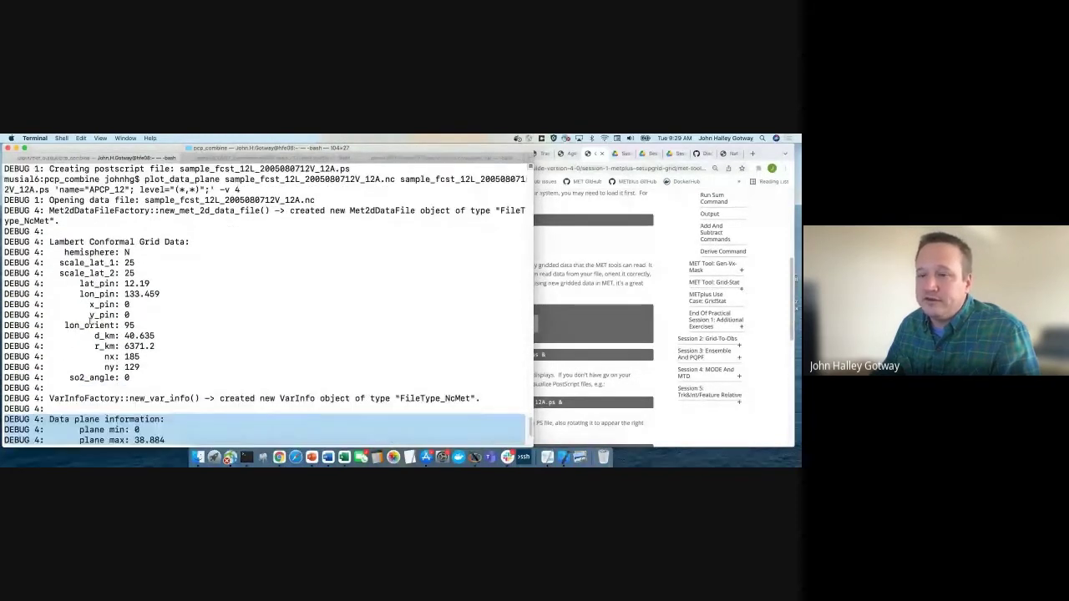
{"action": "scroll", "coordinate": [91, 323], "scroll_direction": "down", "scroll_amount": 1}
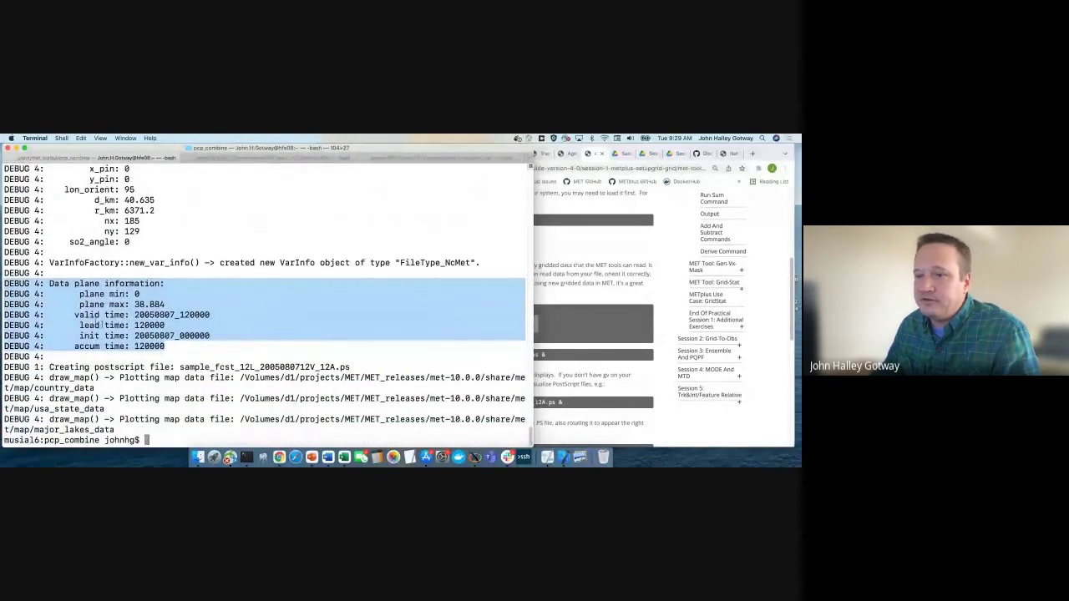
Check the guide's plot-viewing command and use open instead of gv at the prompt
{"action": "type", "text": "gv"}
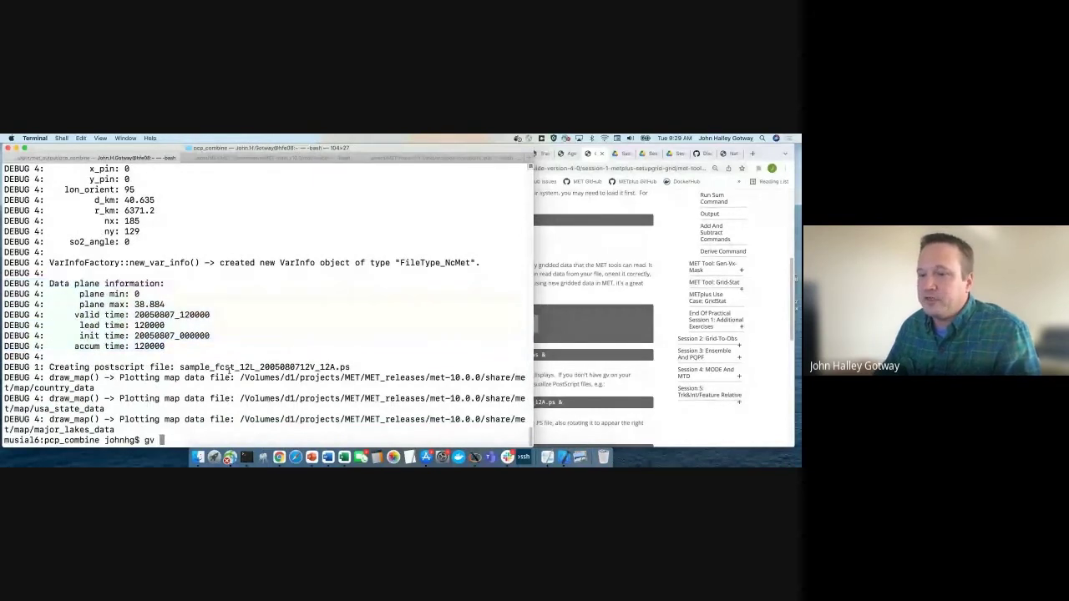
{"action": "key", "text": "super+Tab"}
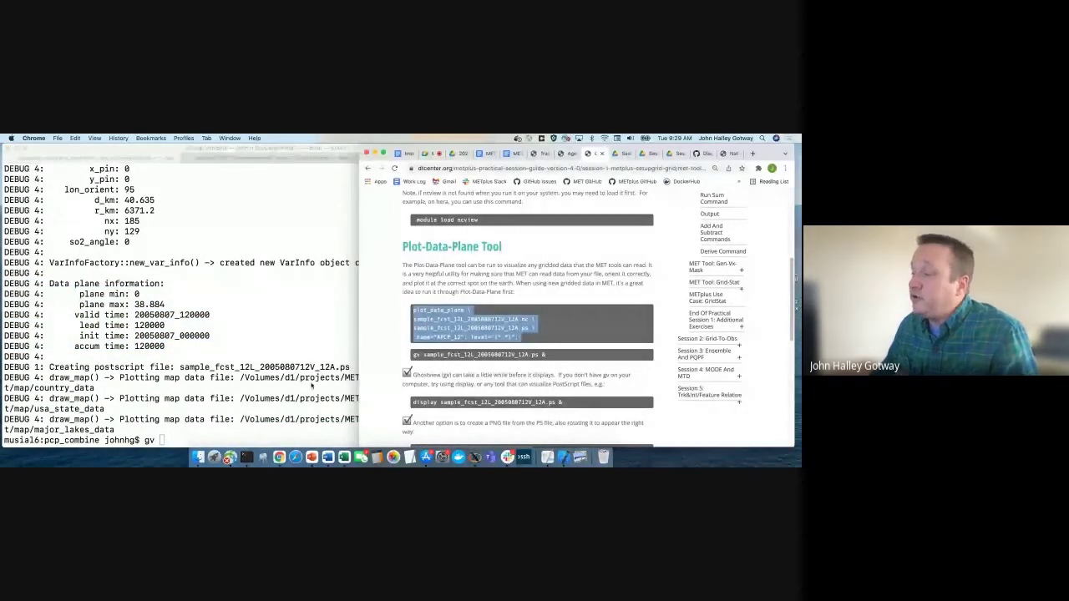
{"action": "left_click_drag", "start_coordinate": [413, 355], "coordinate": [421, 356]}
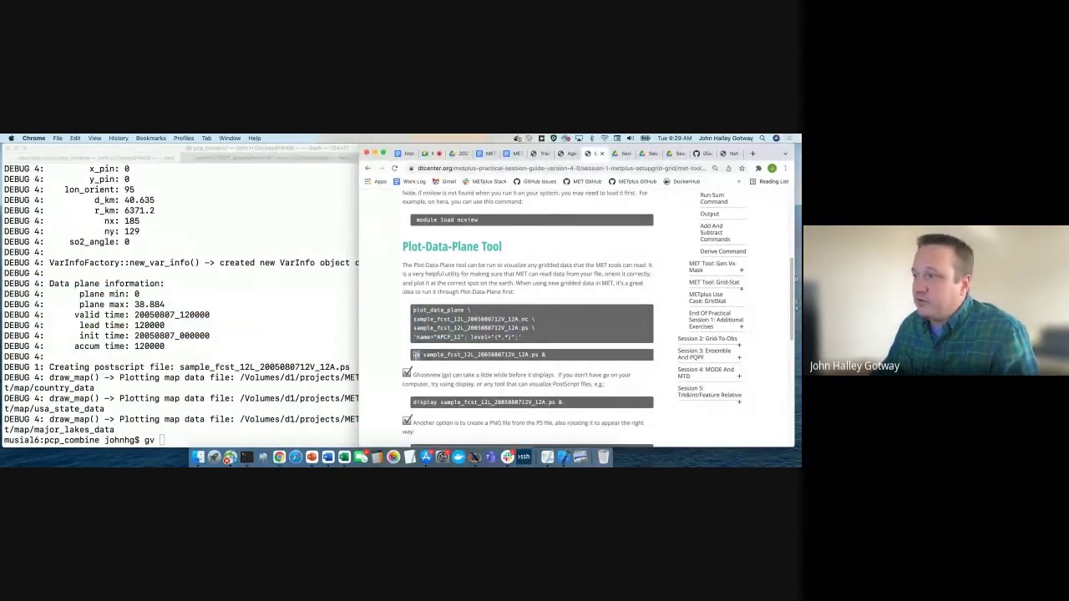
{"action": "left_click", "coordinate": [216, 378]}
{"action": "key", "text": "BackSpace"}
{"action": "key", "text": "BackSpace"}
{"action": "key", "text": "BackSpace"}
{"action": "type", "text": "open"}
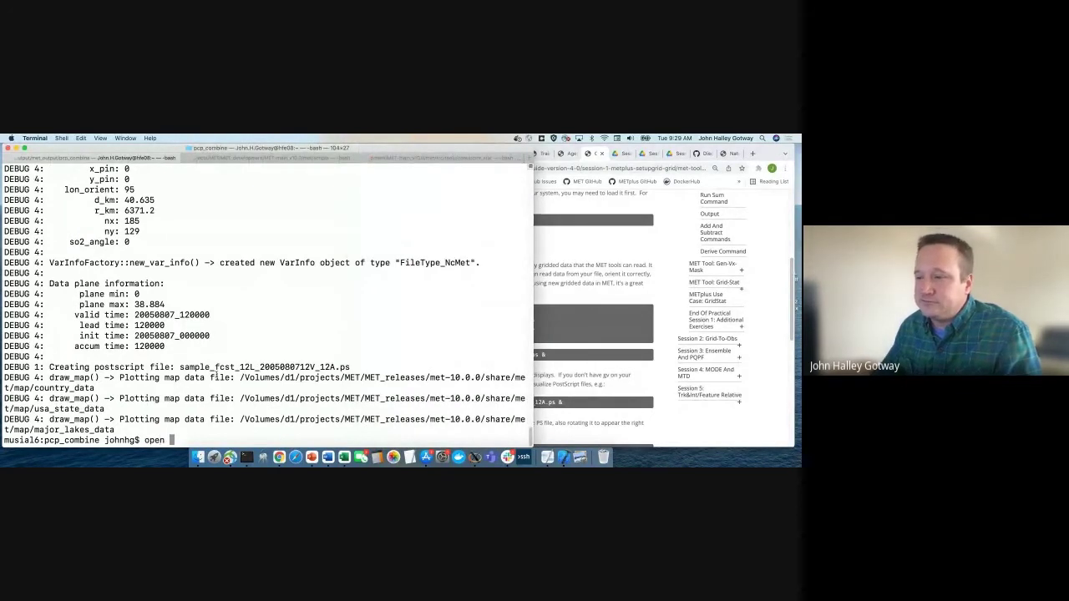
{"action": "left_click_drag", "start_coordinate": [179, 367], "coordinate": [350, 368]}
{"action": "key", "text": "super+c"}
{"action": "key", "text": "super+v"}
{"action": "key", "text": "Return"}
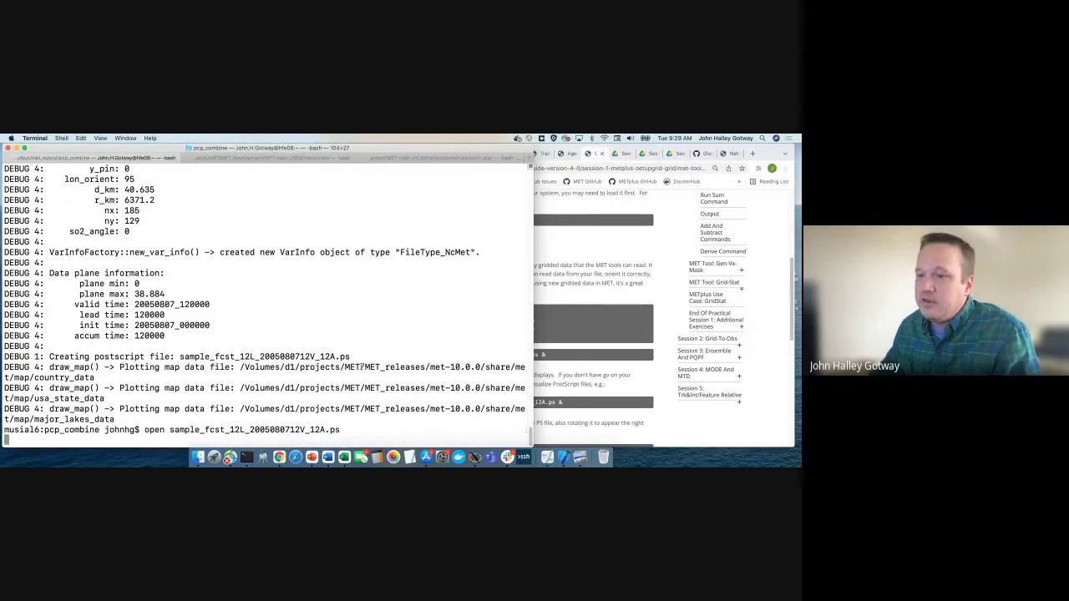
{"action": "scroll", "coordinate": [383, 356], "scroll_direction": "down", "scroll_amount": 5}
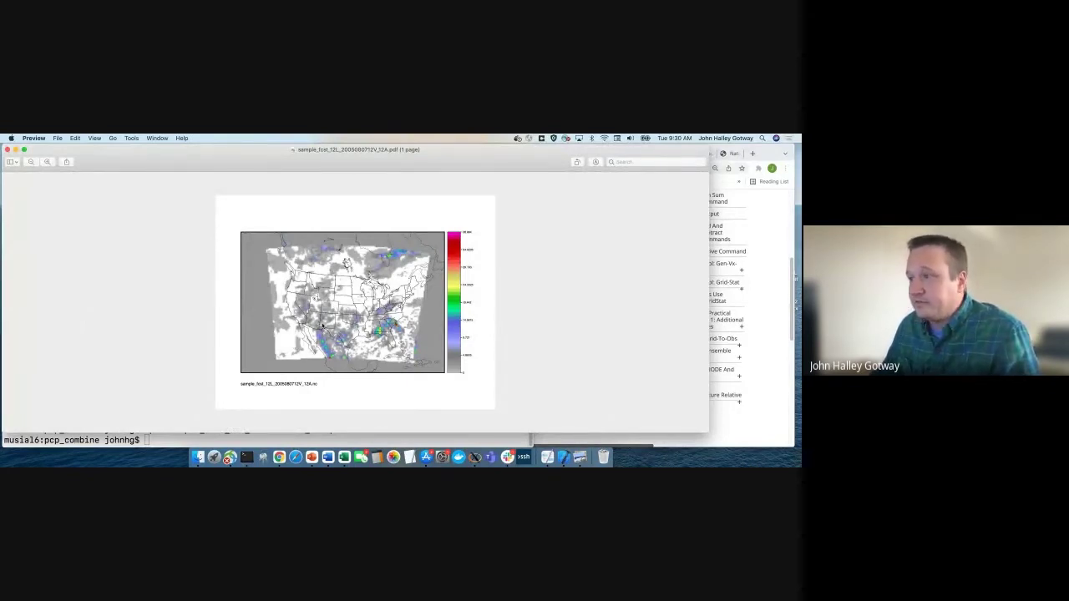
{"action": "left_click", "coordinate": [8, 150]}
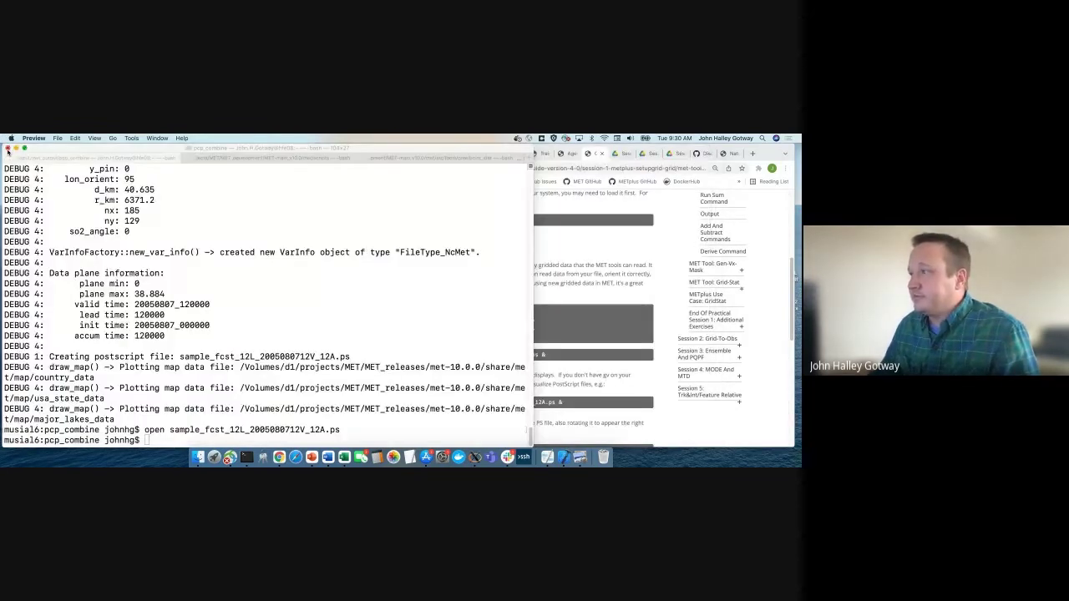
Review the guide's two-line convert -rotate 90 PNG conversion command
{"action": "left_click", "coordinate": [618, 363]}
{"action": "scroll", "coordinate": [593, 368], "scroll_direction": "down", "scroll_amount": 5}
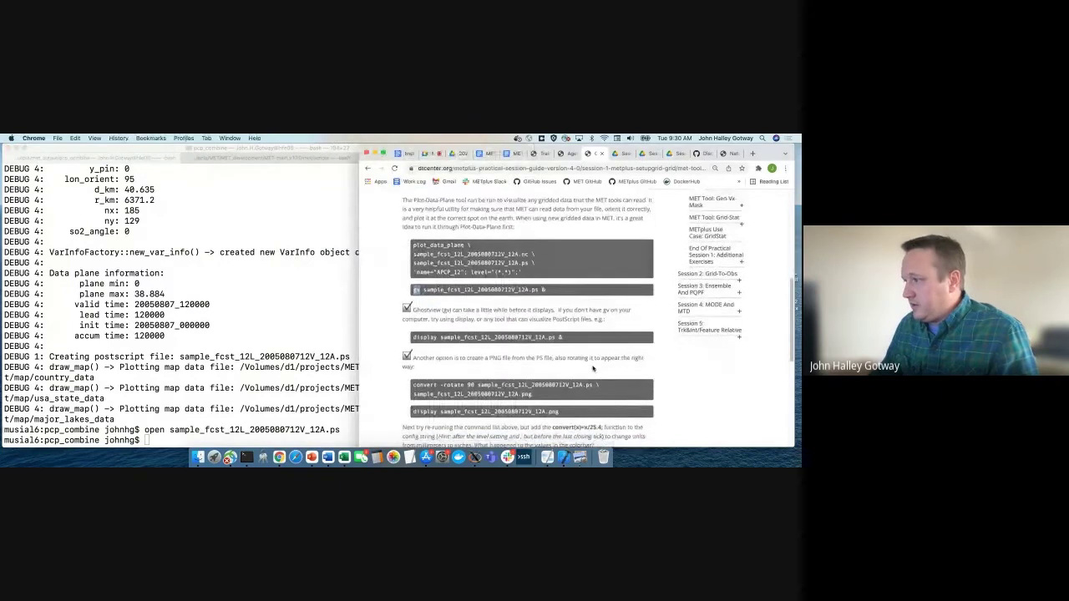
{"action": "scroll", "coordinate": [593, 369], "scroll_direction": "down", "scroll_amount": 1}
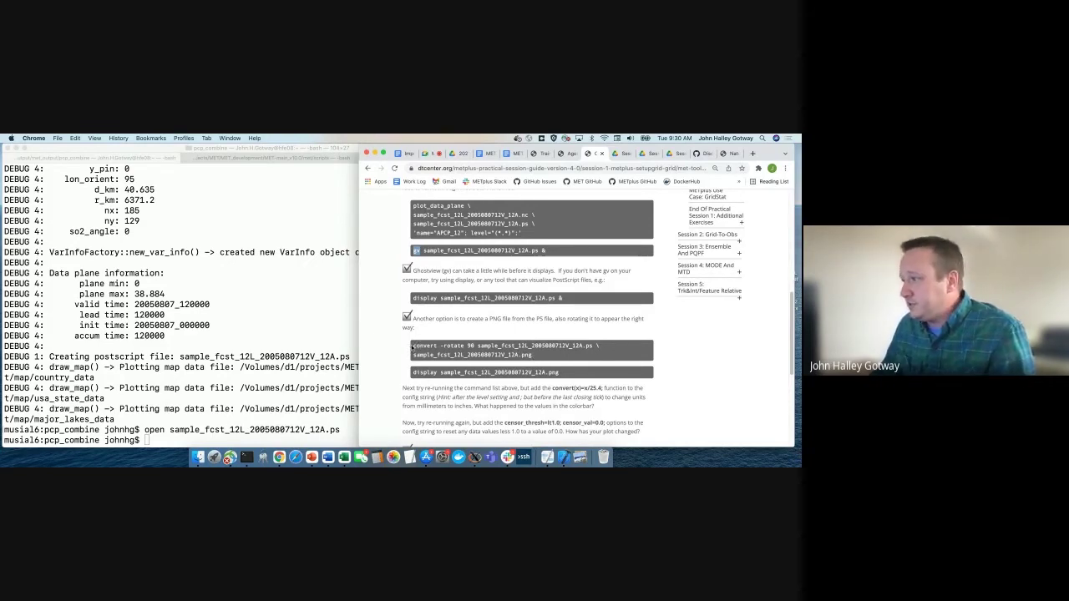
{"action": "left_click_drag", "start_coordinate": [411, 345], "coordinate": [542, 357]}
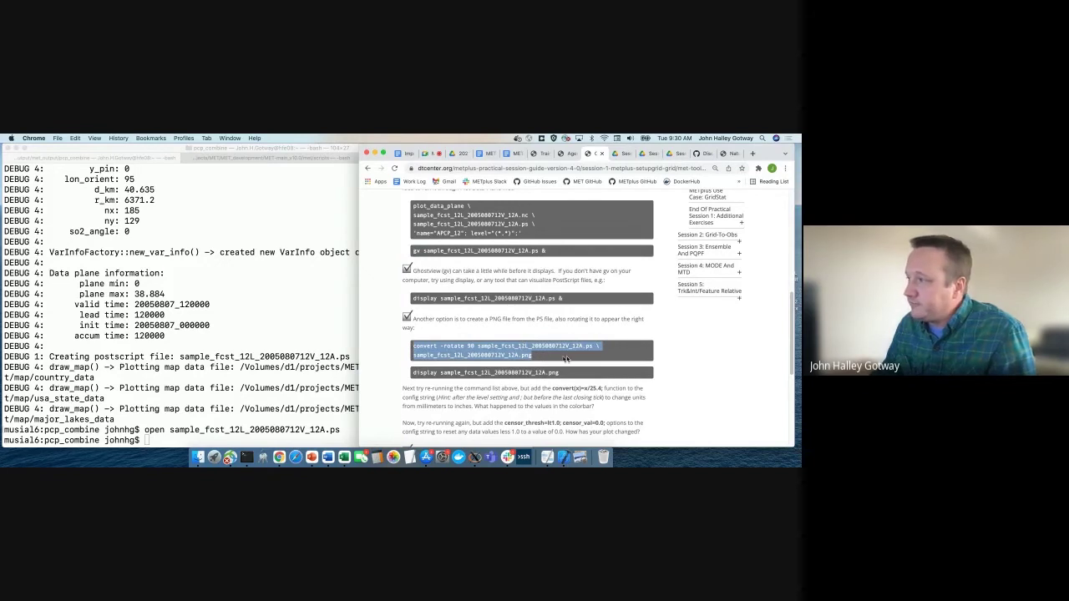
{"action": "left_click", "coordinate": [443, 345]}
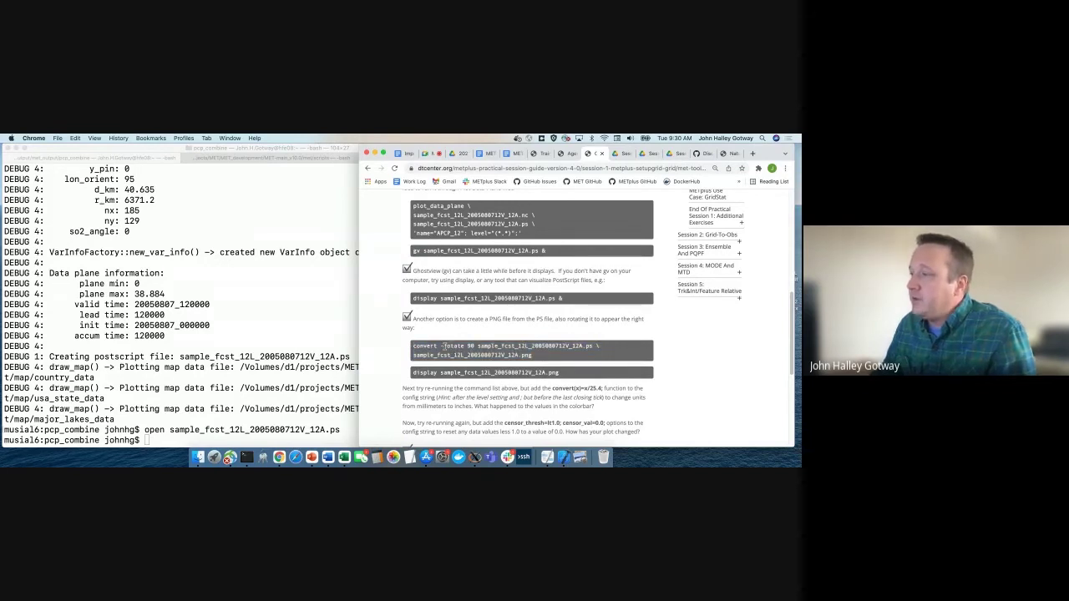
{"action": "left_click_drag", "start_coordinate": [441, 346], "coordinate": [475, 346]}
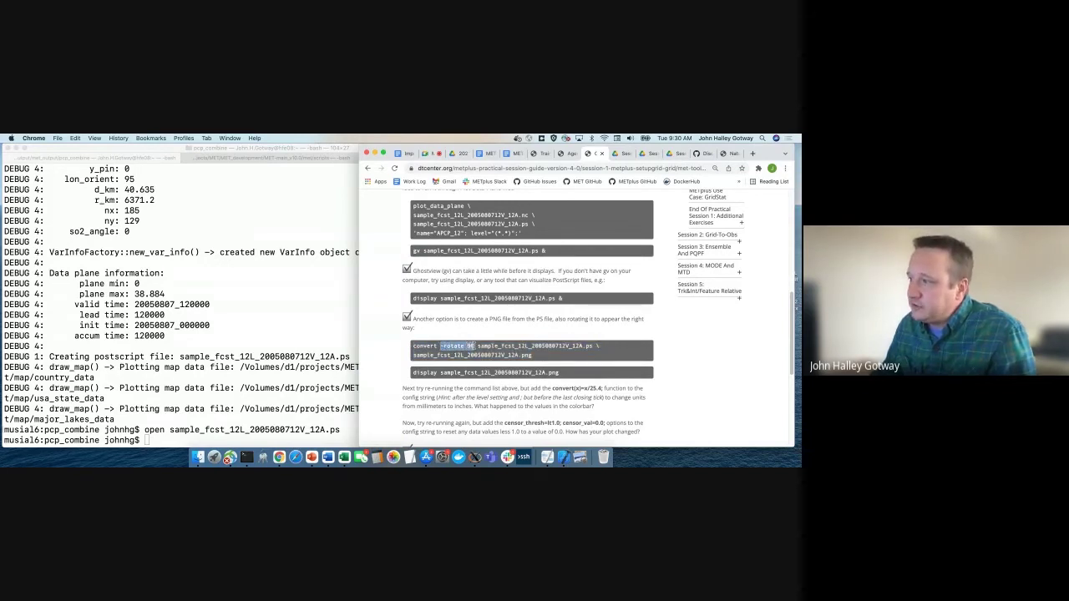
{"action": "scroll", "coordinate": [475, 346], "scroll_direction": "down", "scroll_amount": 1}
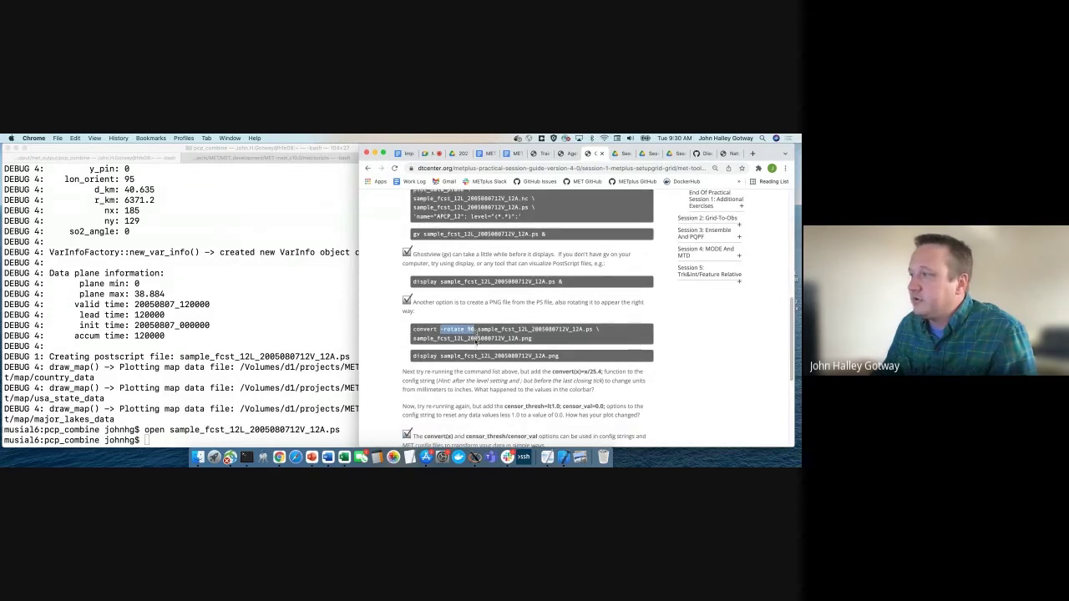
Run which convert to check whether the convert utility is installed
{"action": "left_click", "coordinate": [259, 360]}
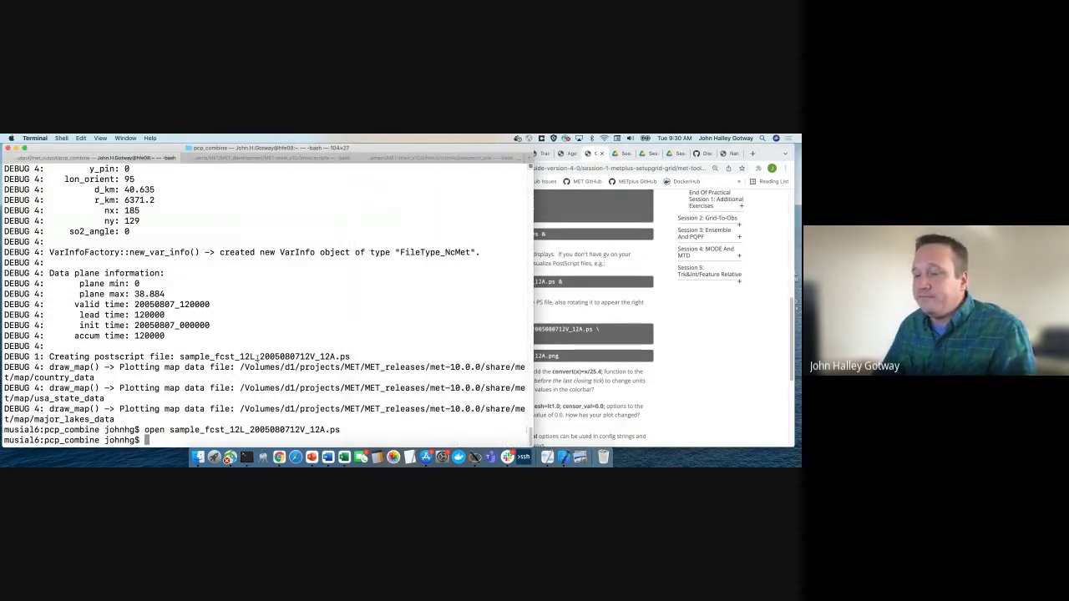
{"action": "type", "text": "m"}
{"action": "key", "text": "BackSpace"}
{"action": "type", "text": "which convert"}
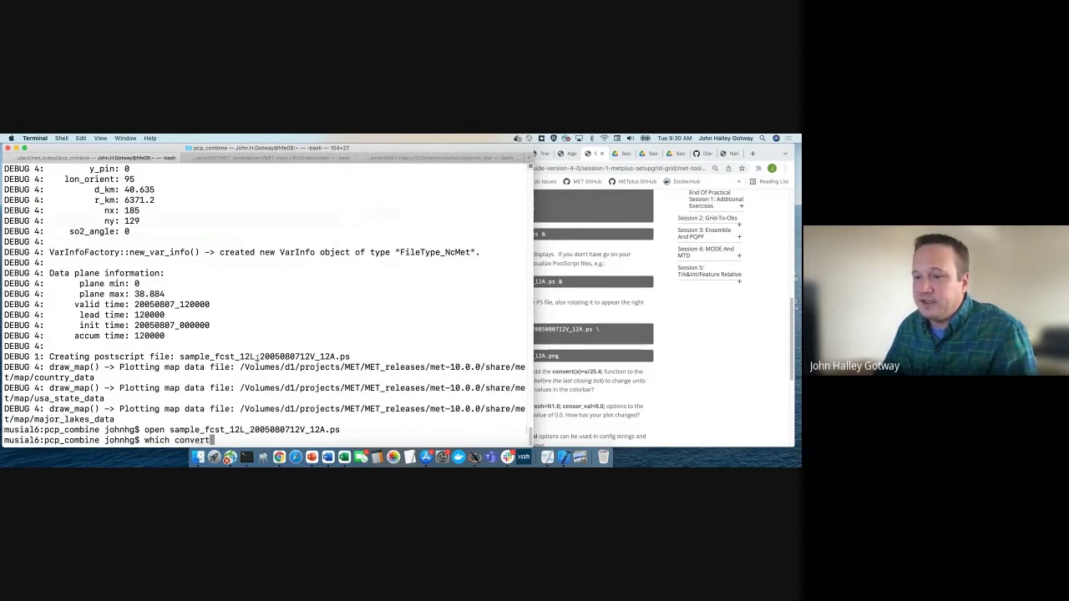
{"action": "key", "text": "Return"}
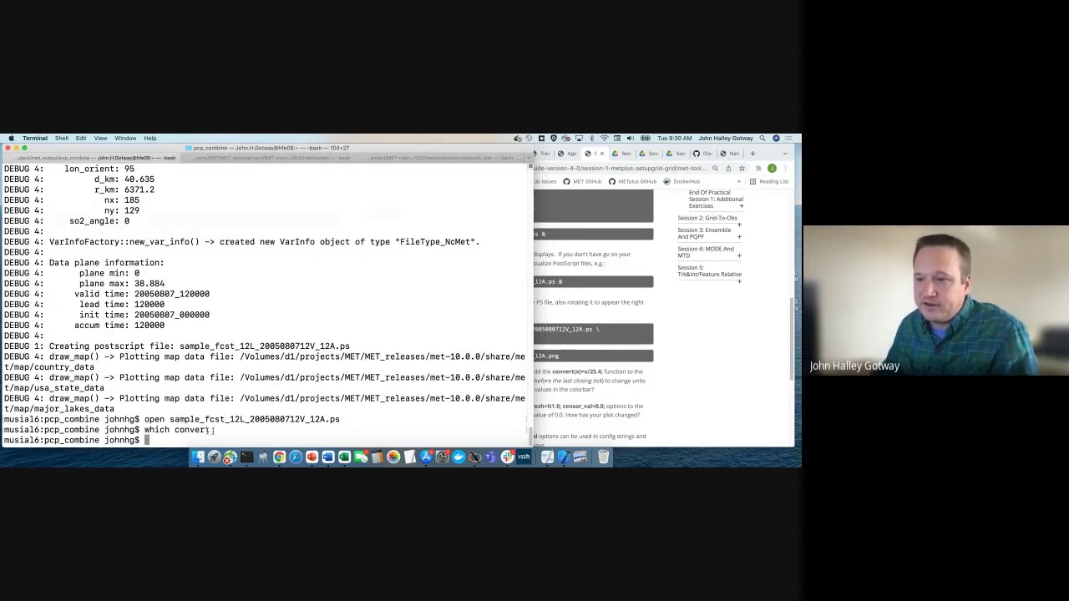
{"action": "left_click_drag", "start_coordinate": [211, 431], "coordinate": [145, 430]}
Go to the guide's PCP-Combine Add and Subtract Commands page
{"action": "left_click", "coordinate": [682, 398]}
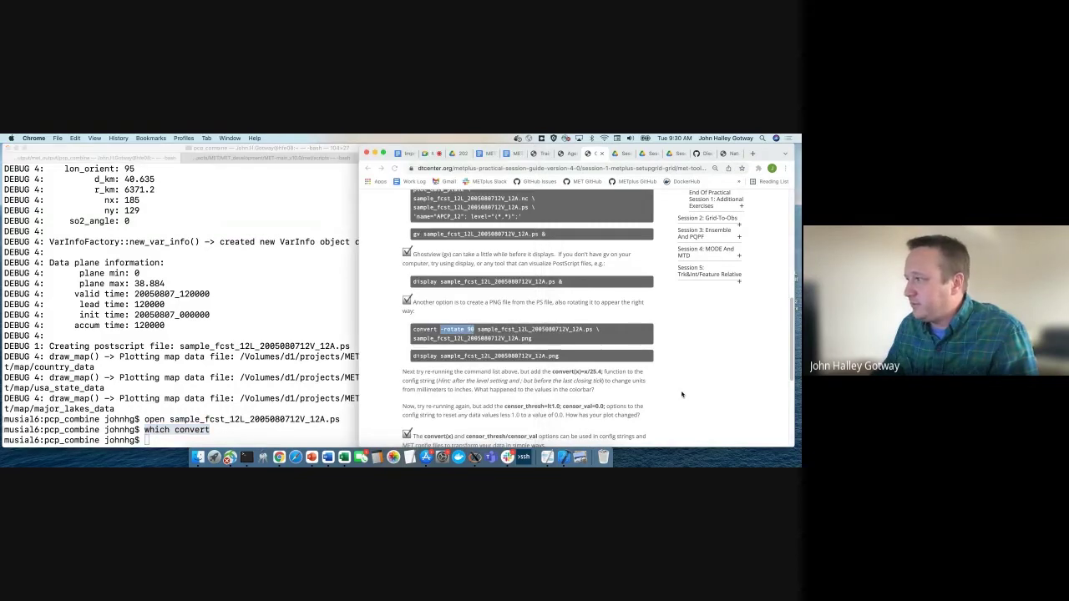
{"action": "scroll", "coordinate": [682, 397], "scroll_direction": "down", "scroll_amount": 5}
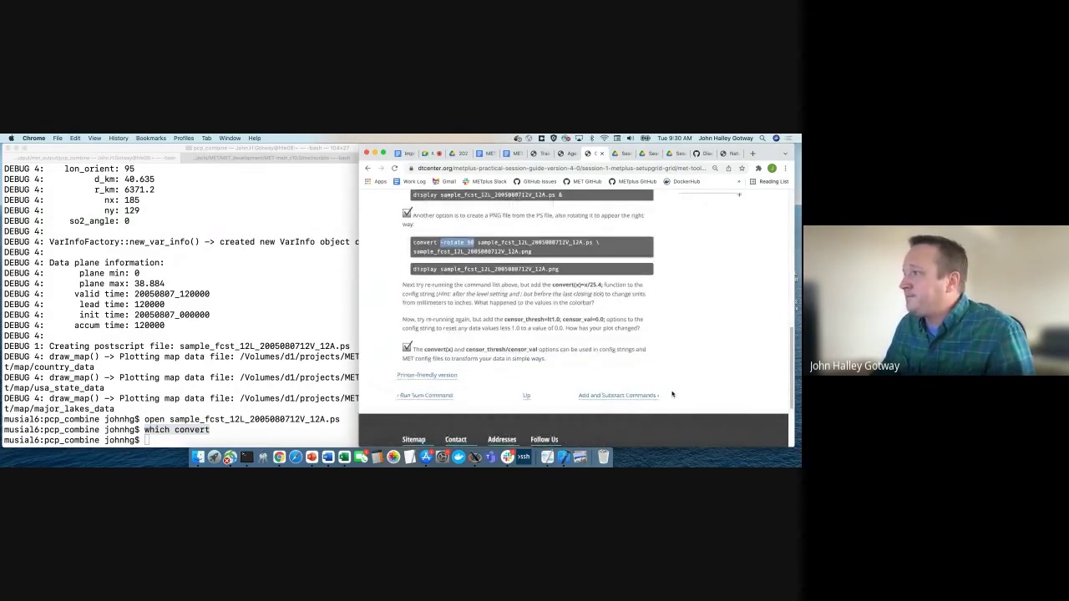
{"action": "left_click", "coordinate": [619, 396]}
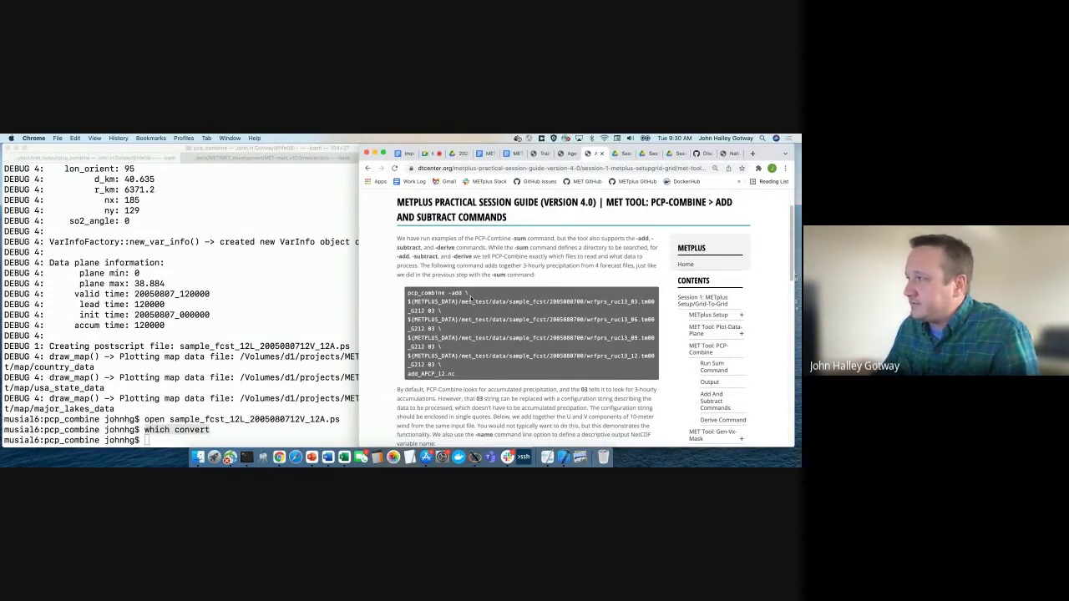
Resize the Chrome window so the guide sits beside the terminal
{"action": "left_click_drag", "start_coordinate": [359, 308], "coordinate": [315, 308]}
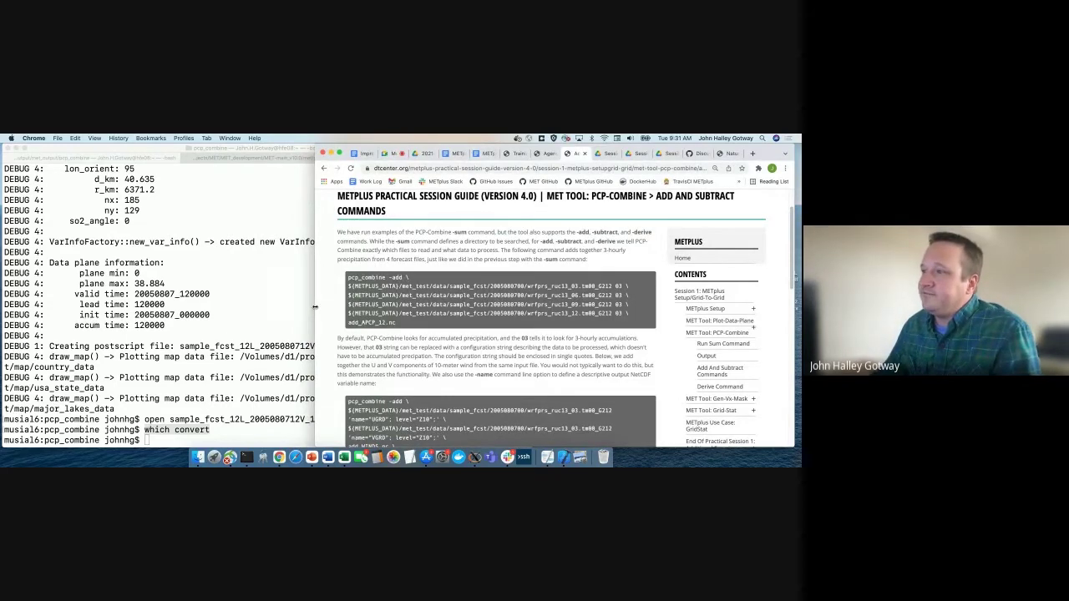
{"action": "left_click_drag", "start_coordinate": [315, 307], "coordinate": [271, 316]}
{"action": "scroll", "coordinate": [401, 381], "scroll_direction": "down", "scroll_amount": 3}
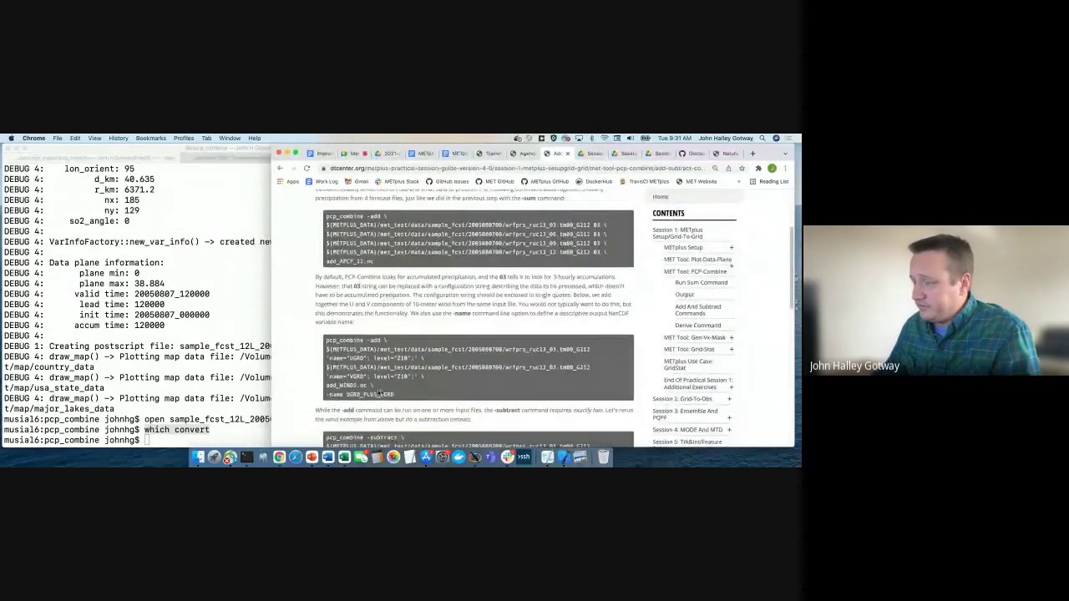
{"action": "scroll", "coordinate": [393, 375], "scroll_direction": "up", "scroll_amount": 3}
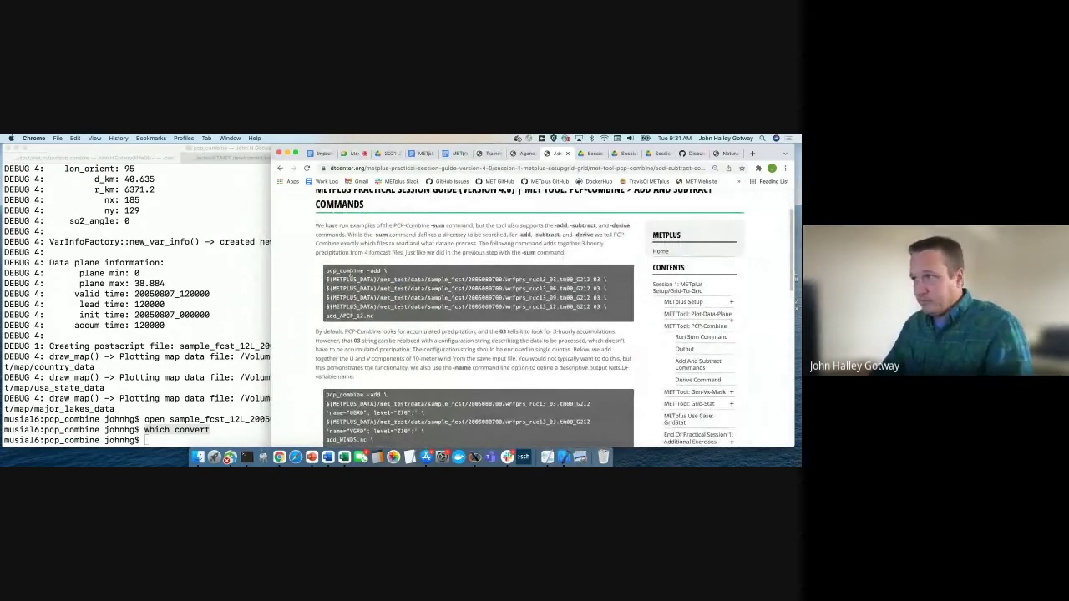
Examine the pcp_combine -add example: the -add option, 03 accumulation input paths and add_APCP_12.nc
{"action": "left_click_drag", "start_coordinate": [366, 271], "coordinate": [381, 271]}
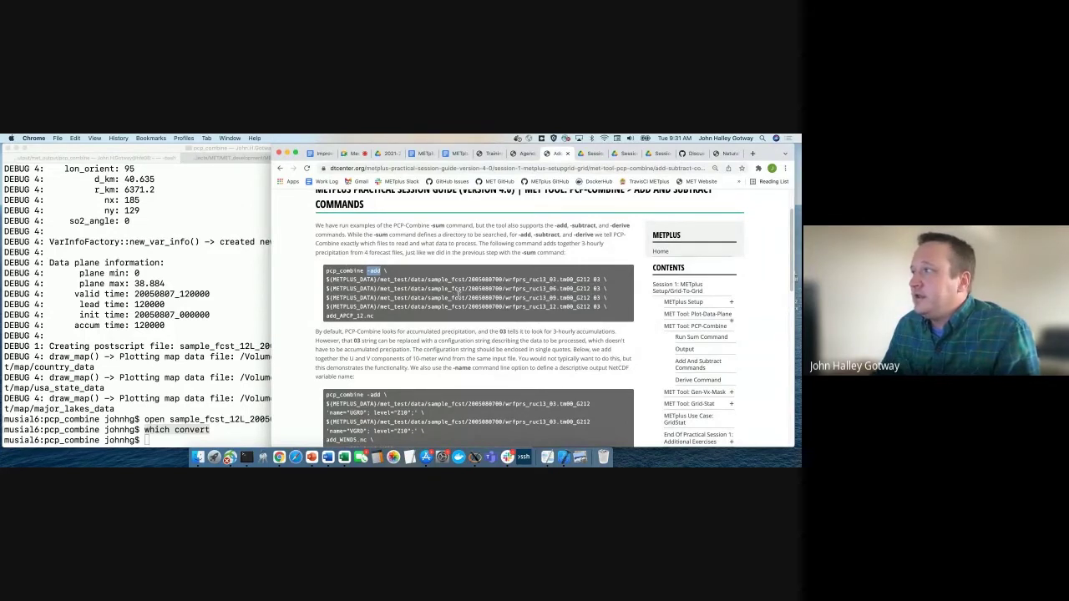
{"action": "left_click", "coordinate": [591, 279]}
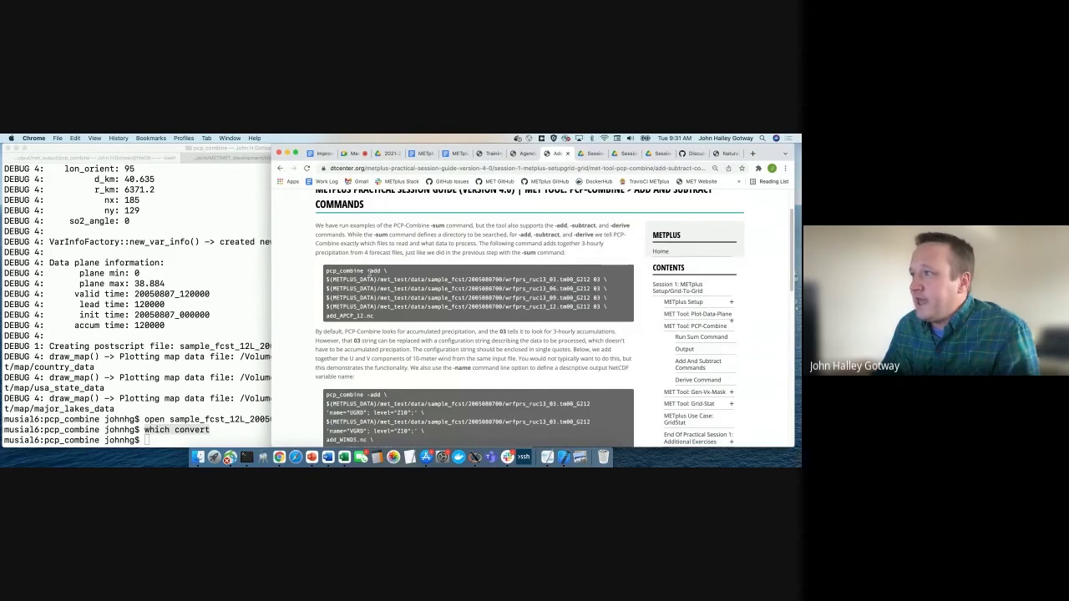
{"action": "left_click_drag", "start_coordinate": [366, 272], "coordinate": [388, 271]}
{"action": "left_click_drag", "start_coordinate": [591, 280], "coordinate": [325, 285]}
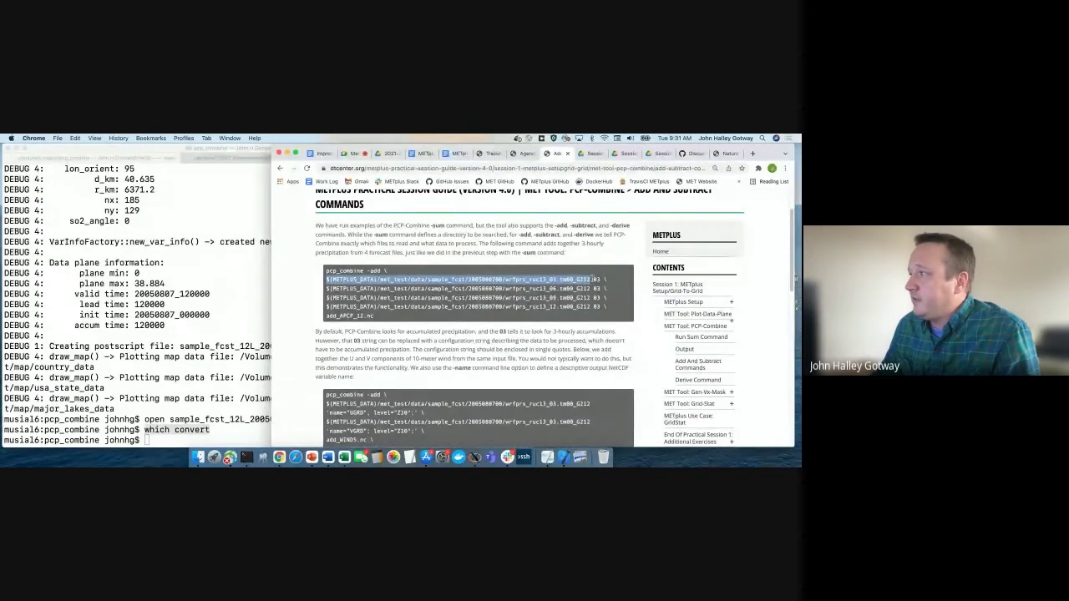
{"action": "left_click_drag", "start_coordinate": [594, 279], "coordinate": [599, 280]}
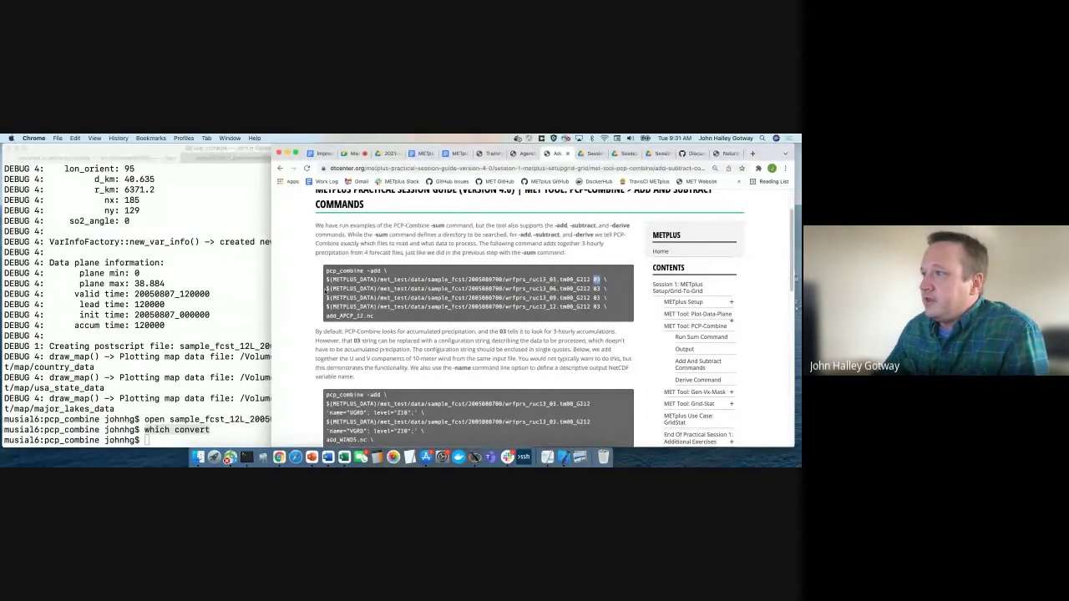
{"action": "left_click_drag", "start_coordinate": [326, 289], "coordinate": [589, 289]}
{"action": "left_click", "coordinate": [597, 289]}
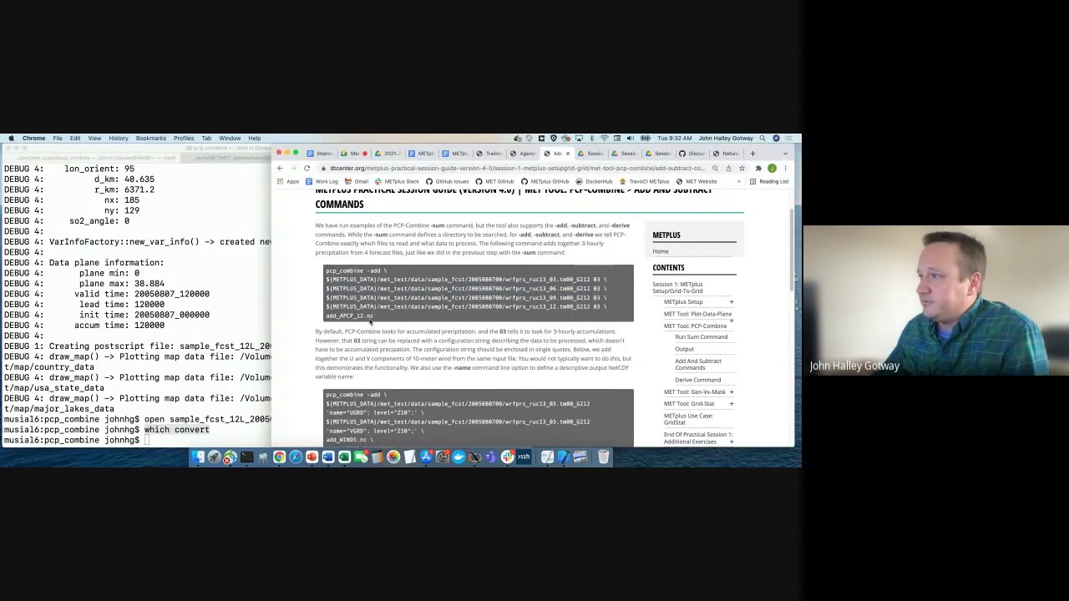
{"action": "left_click_drag", "start_coordinate": [378, 319], "coordinate": [317, 276]}
Run the guide's pcp_combine -add command to sum four 3-hourly APCP files into add_APCP_12.nc
{"action": "key", "text": "super+c"}
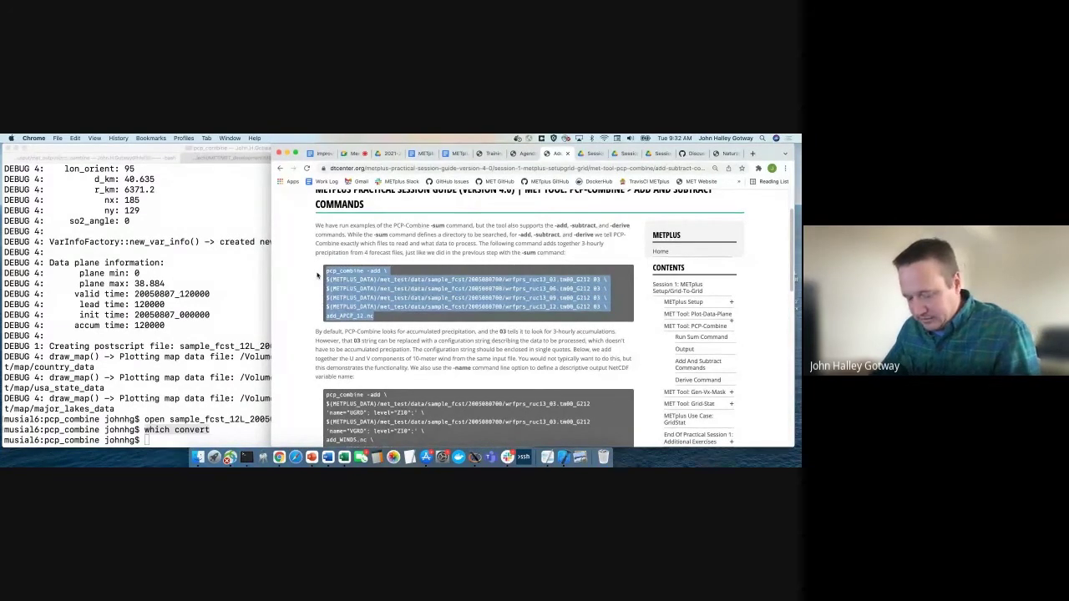
{"action": "left_click", "coordinate": [206, 294]}
{"action": "key", "text": "super+v"}
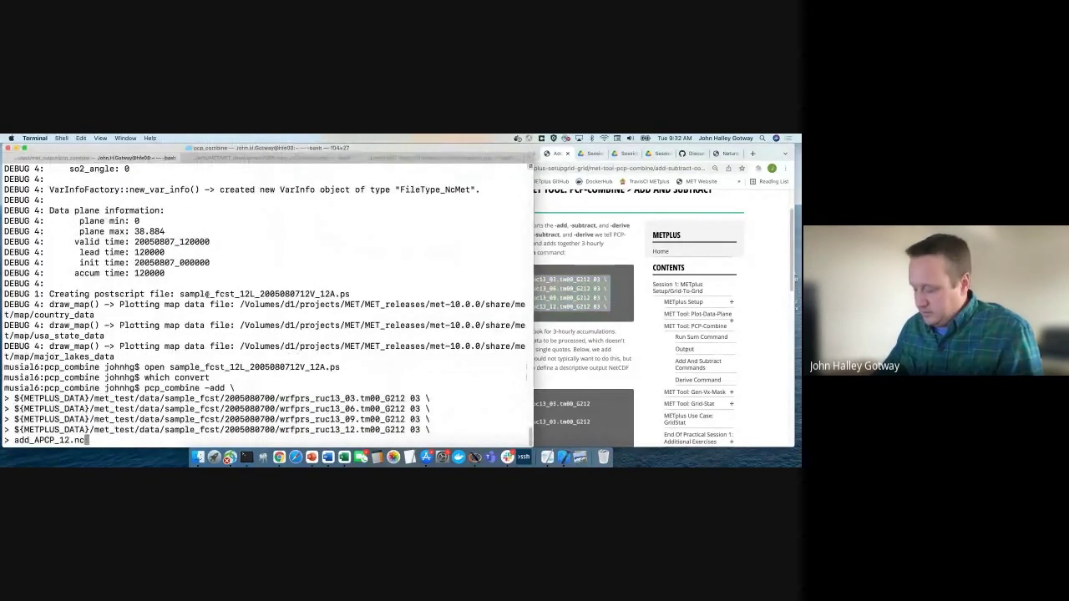
{"action": "key", "text": "Return"}
{"action": "type", "text": "\\"}
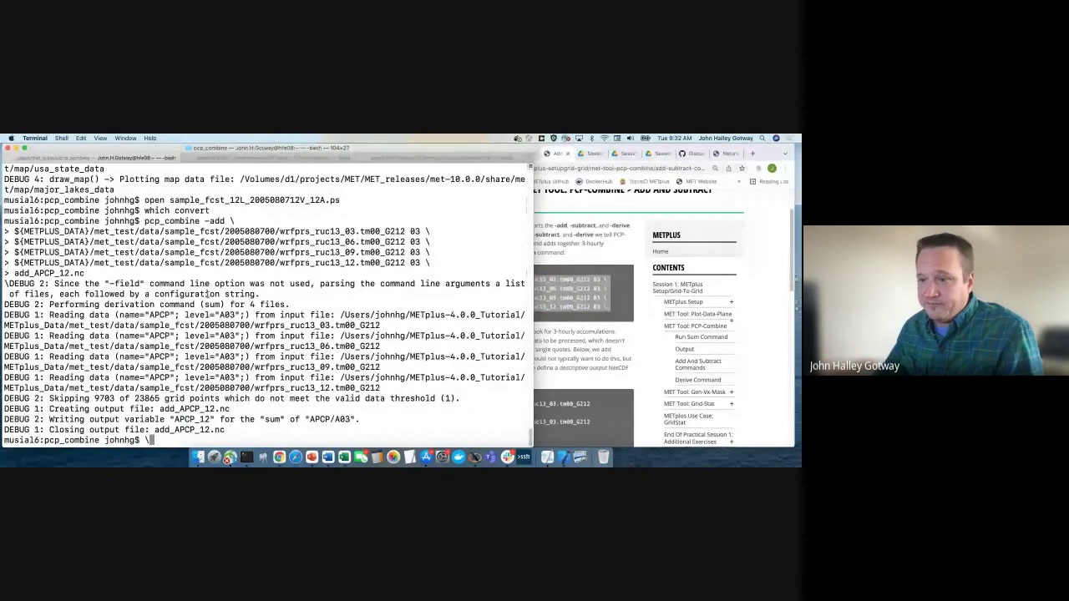
{"action": "key", "text": "BackSpace"}
Open add_APCP_12.nc in ncview to view its APCP_12 precipitation map, then close it
{"action": "key", "text": "super+Tab"}
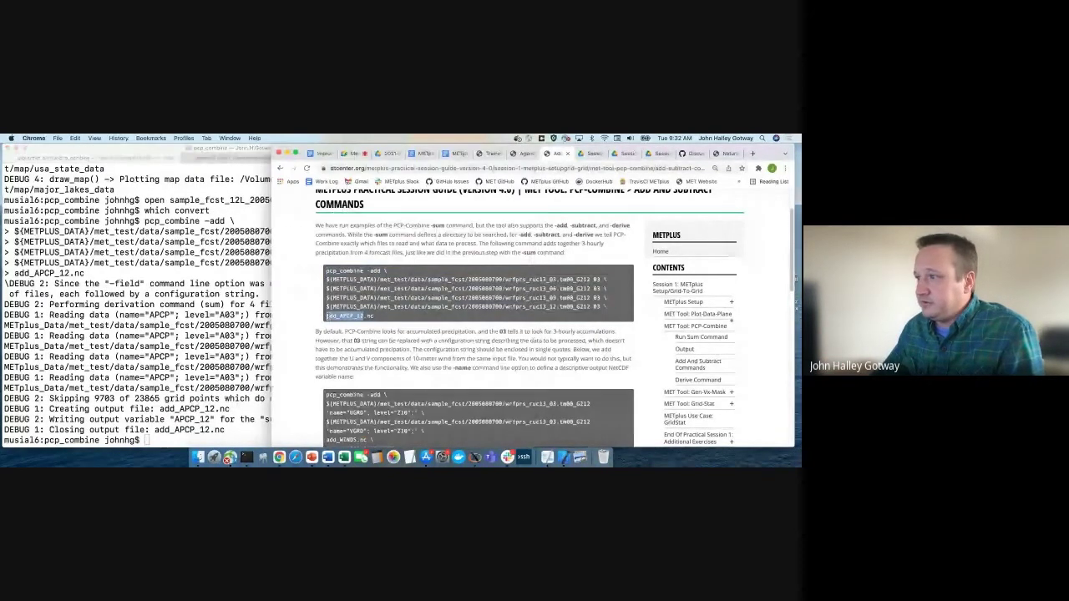
{"action": "left_click", "coordinate": [158, 376]}
{"action": "type", "text": "ncview"}
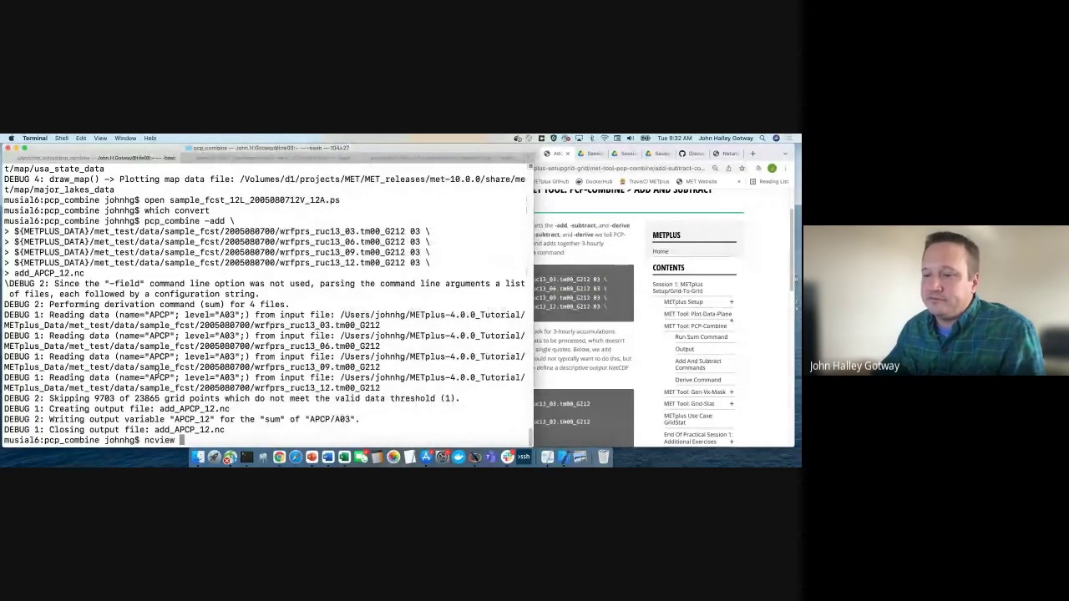
{"action": "double_click", "coordinate": [183, 430]}
{"action": "key", "text": "super+c"}
{"action": "key", "text": "super+v"}
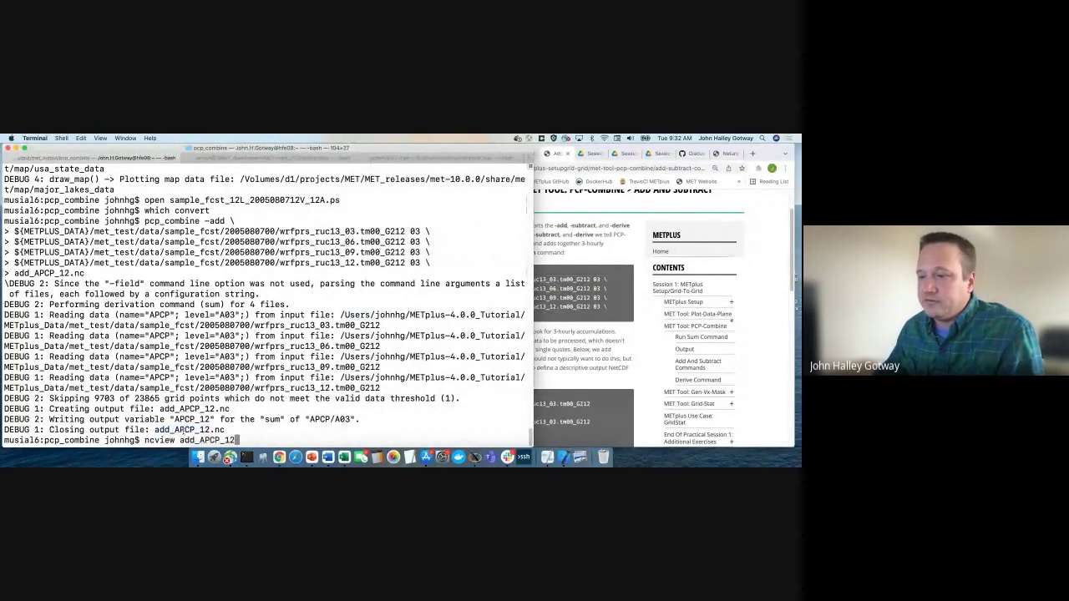
{"action": "type", "text": ".nc"}
{"action": "key", "text": "Return"}
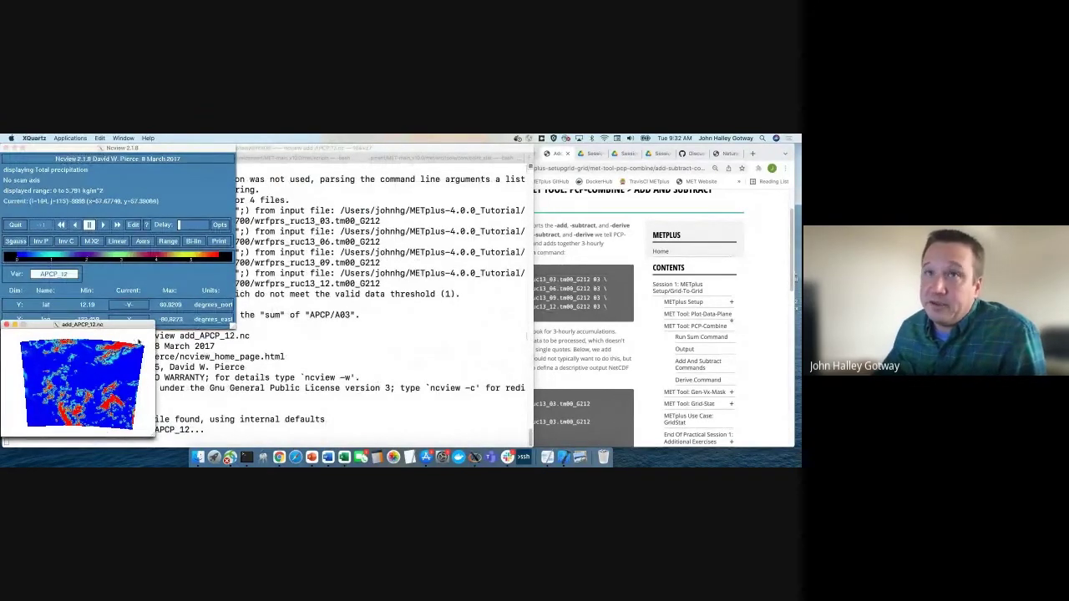
{"action": "left_click", "coordinate": [6, 148]}
Scroll the guide down to the -add winds example that writes add_WINDS.nc
{"action": "left_click", "coordinate": [614, 342]}
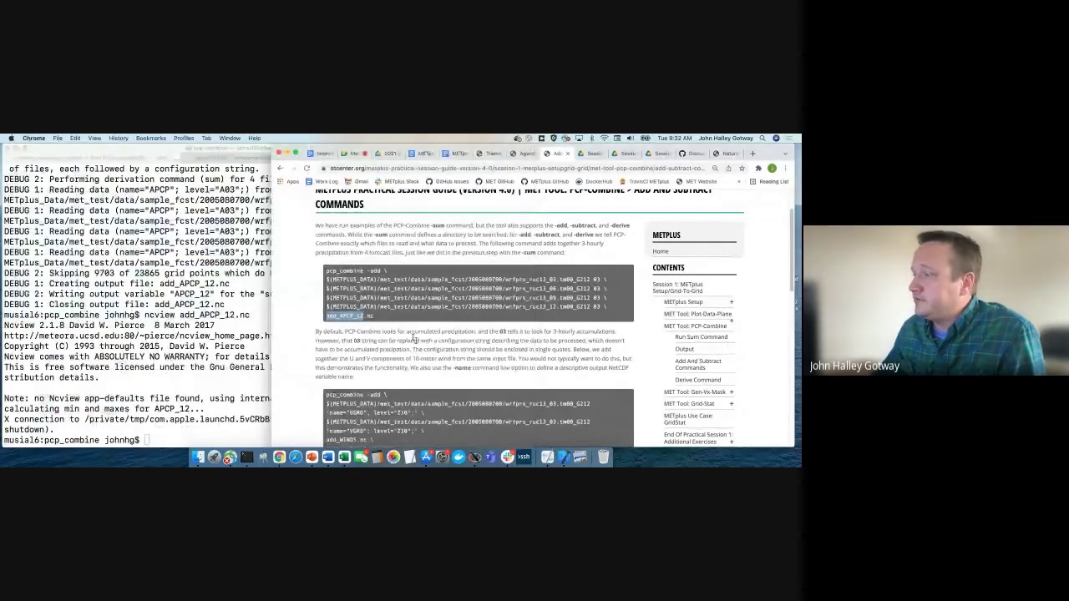
{"action": "left_click", "coordinate": [384, 319]}
{"action": "scroll", "coordinate": [384, 318], "scroll_direction": "down", "scroll_amount": 3}
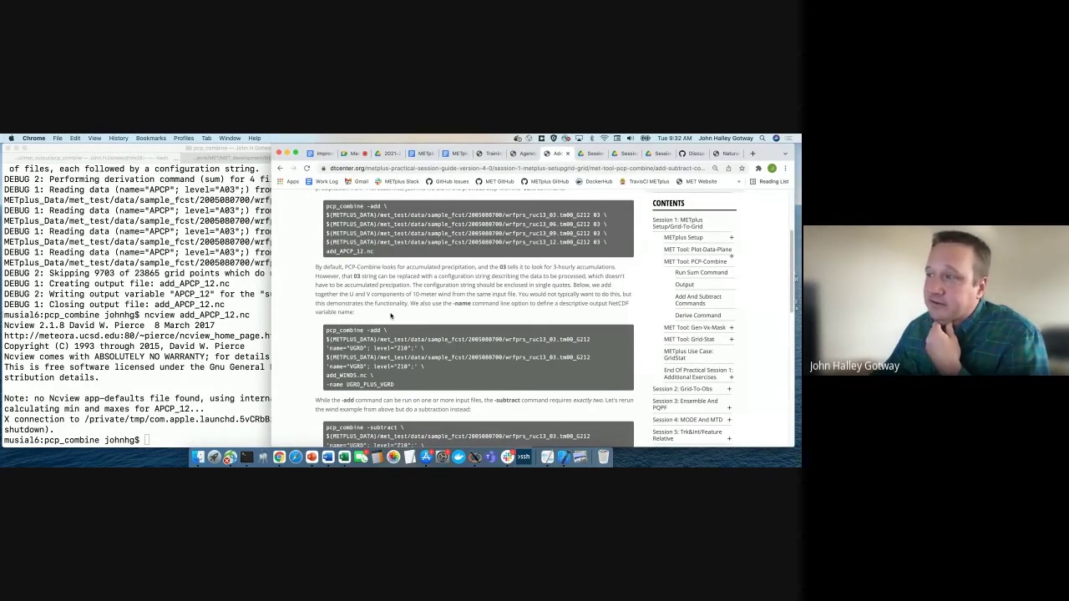
{"action": "scroll", "coordinate": [405, 347], "scroll_direction": "down", "scroll_amount": 2}
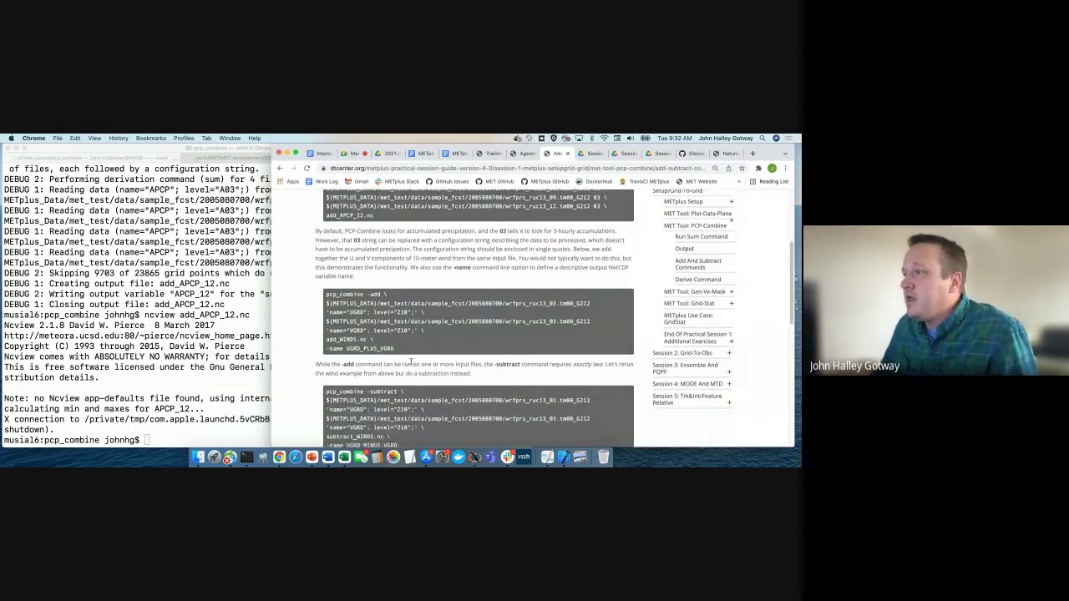
{"action": "left_click_drag", "start_coordinate": [400, 350], "coordinate": [325, 293]}
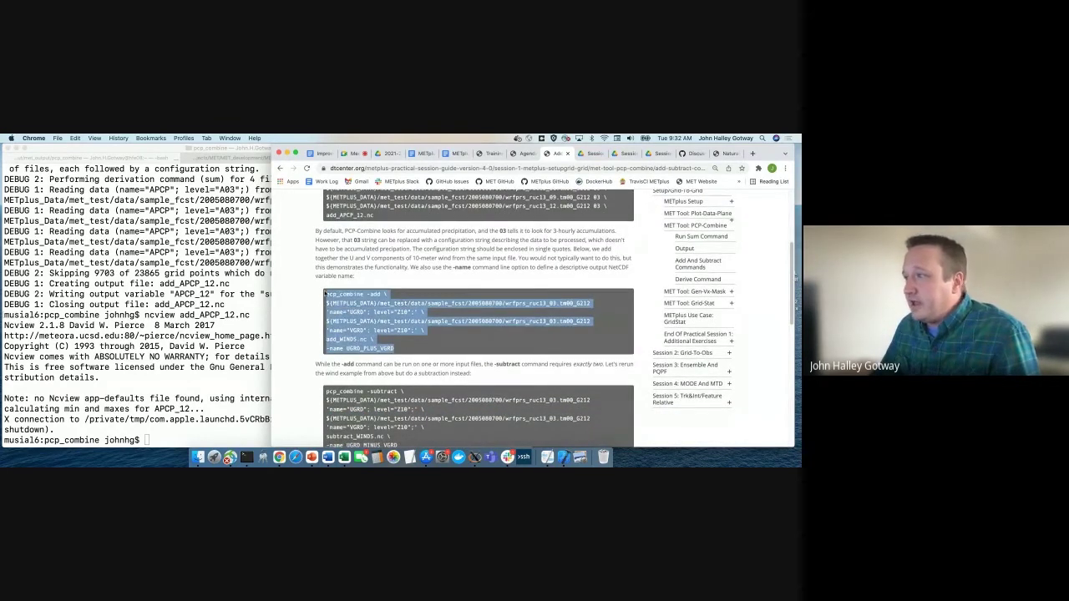
{"action": "left_click", "coordinate": [477, 306]}
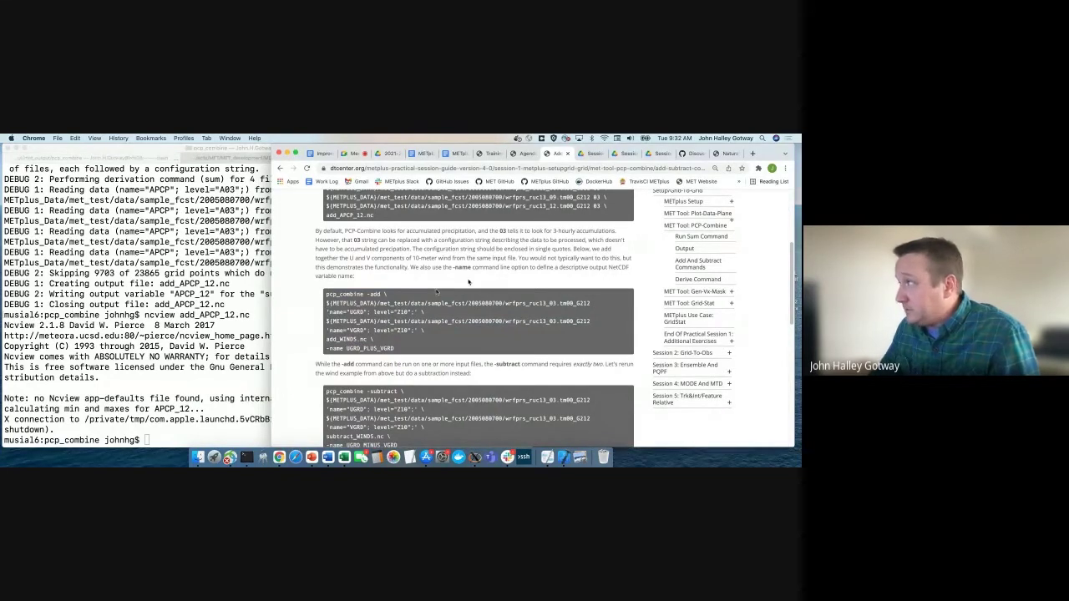
{"action": "double_click", "coordinate": [596, 205]}
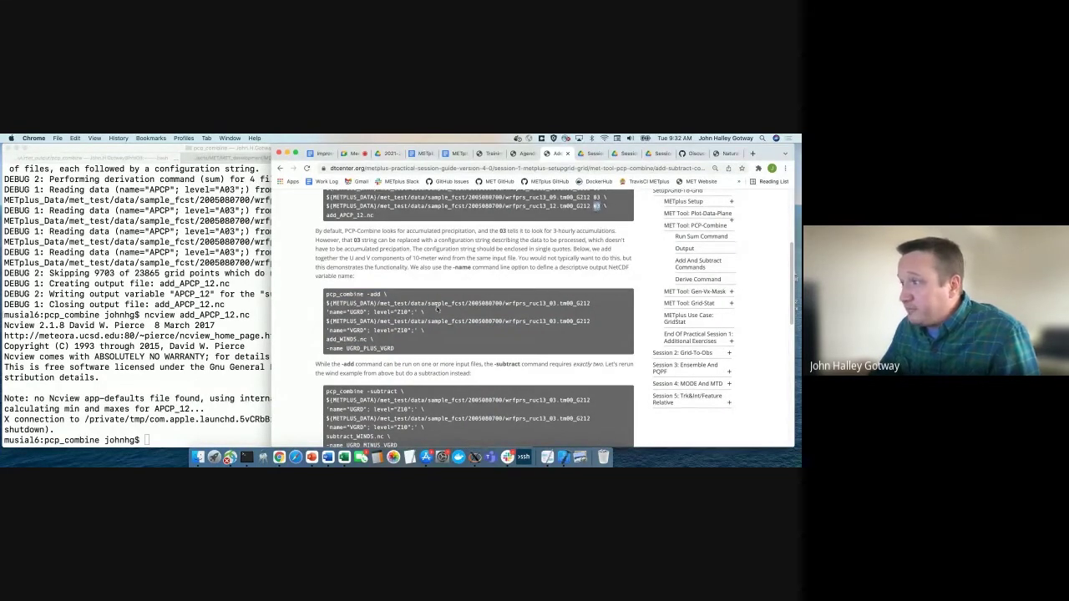
{"action": "left_click_drag", "start_coordinate": [419, 311], "coordinate": [327, 313]}
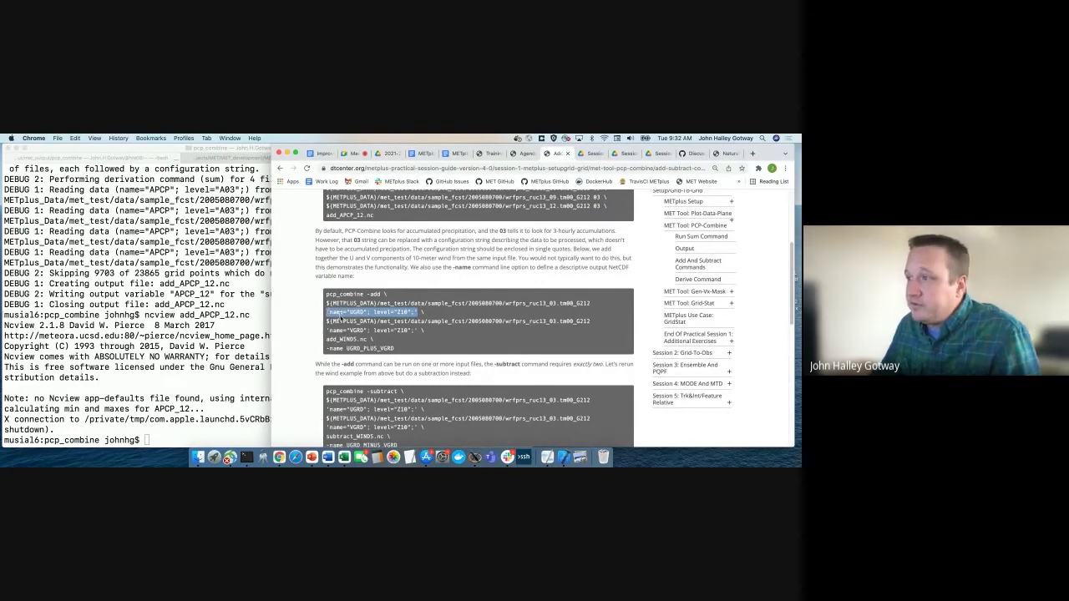
{"action": "left_click", "coordinate": [329, 313]}
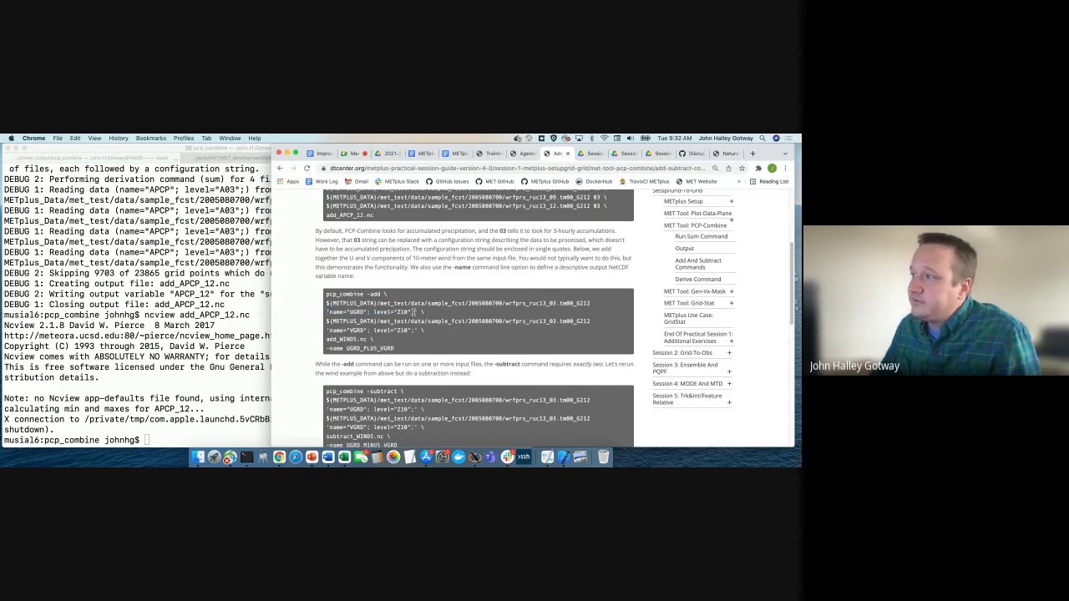
{"action": "left_click_drag", "start_coordinate": [412, 311], "coordinate": [418, 311]}
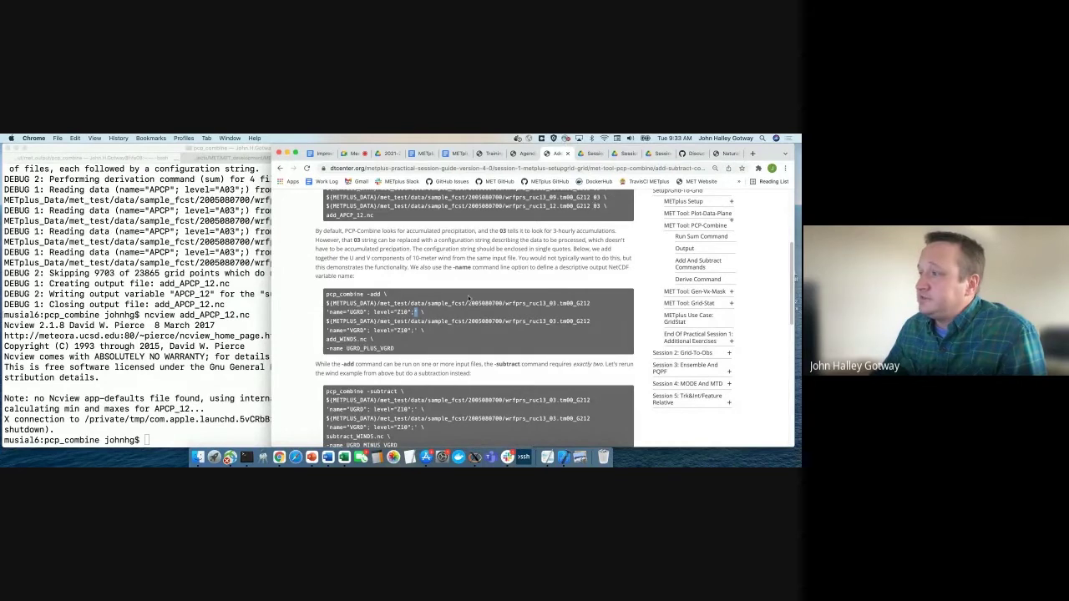
{"action": "left_click_drag", "start_coordinate": [328, 311], "coordinate": [415, 313]}
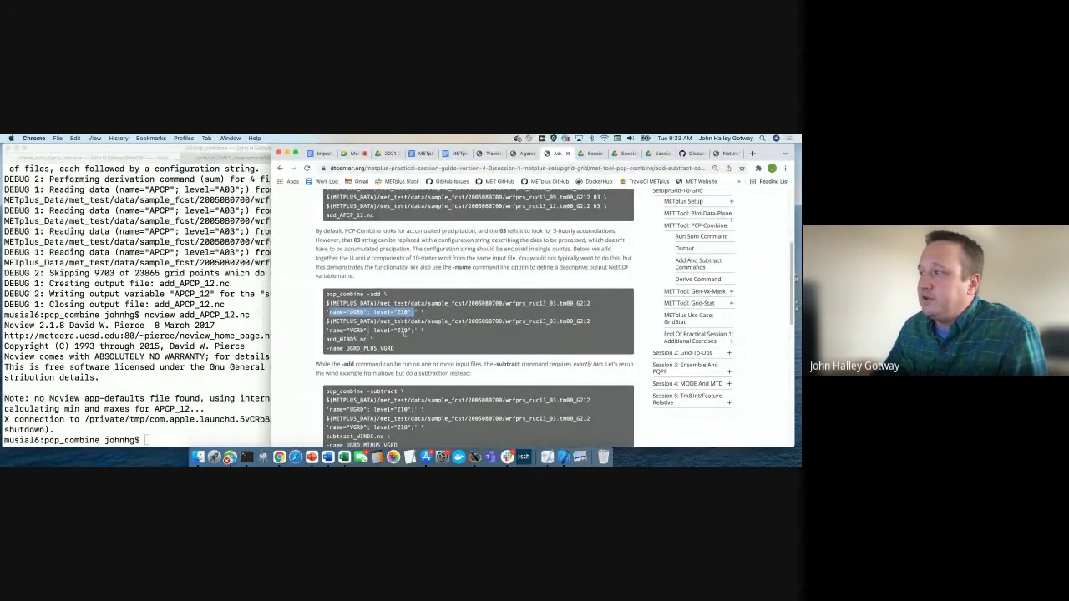
{"action": "double_click", "coordinate": [493, 304]}
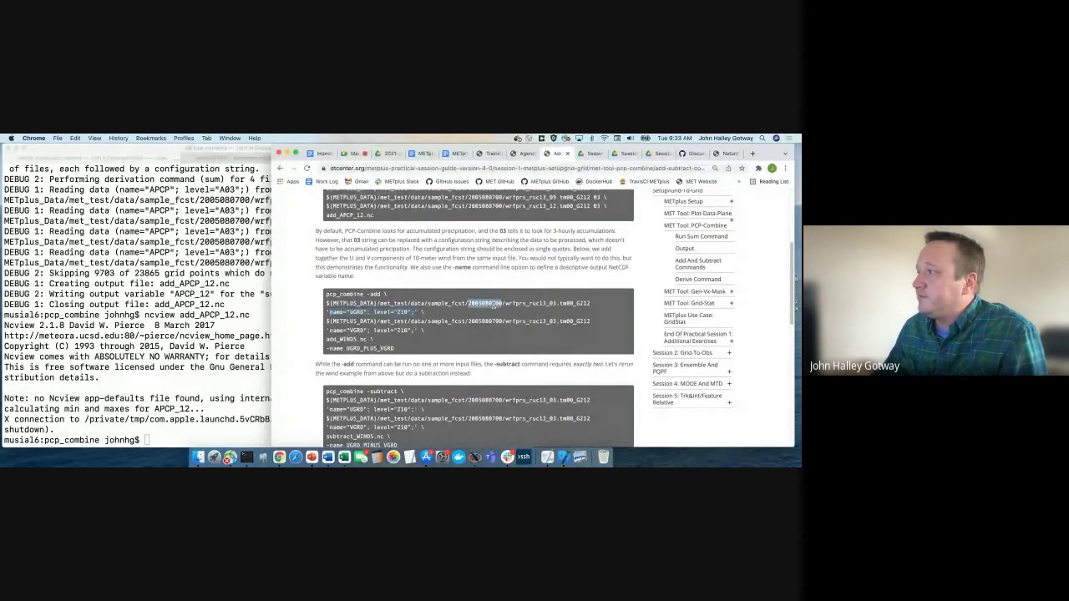
{"action": "left_click", "coordinate": [492, 320]}
{"action": "double_click", "coordinate": [352, 339]}
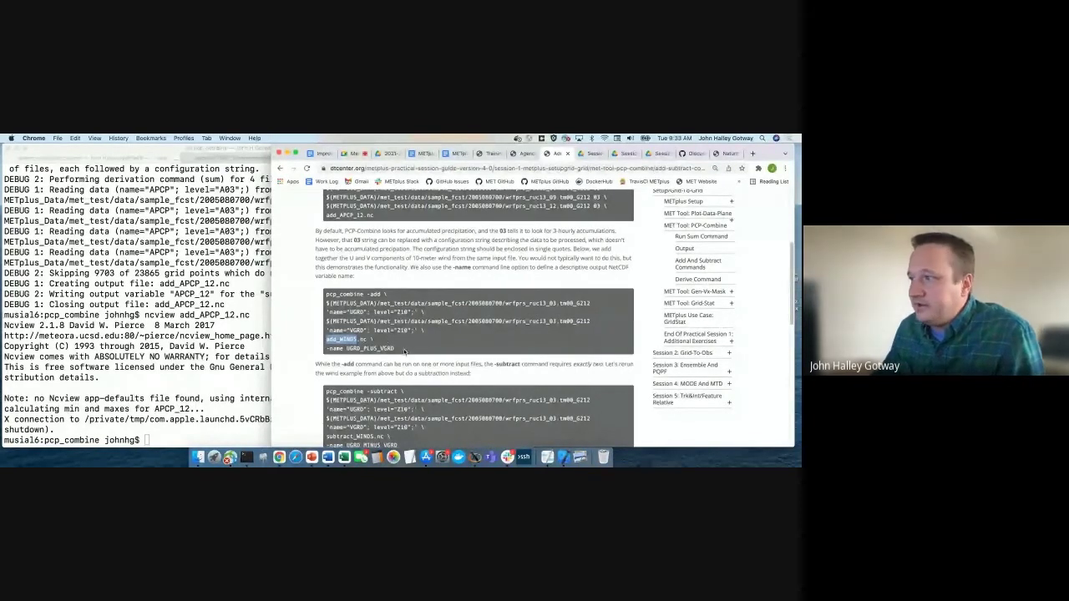
{"action": "left_click_drag", "start_coordinate": [398, 350], "coordinate": [322, 298]}
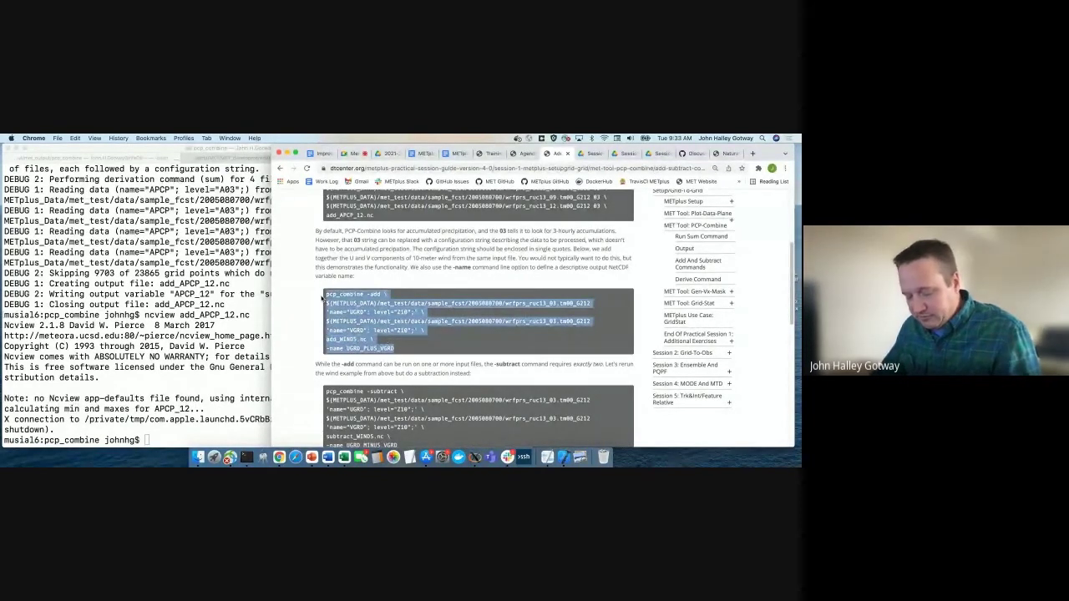
Run pcp_combine -add to sum 10-m UGRD and VGRD into add_WINDS.nc, named UGRD_PLUS_VGRD
{"action": "key", "text": "super+c"}
{"action": "left_click", "coordinate": [173, 324]}
{"action": "key", "text": "super+v"}
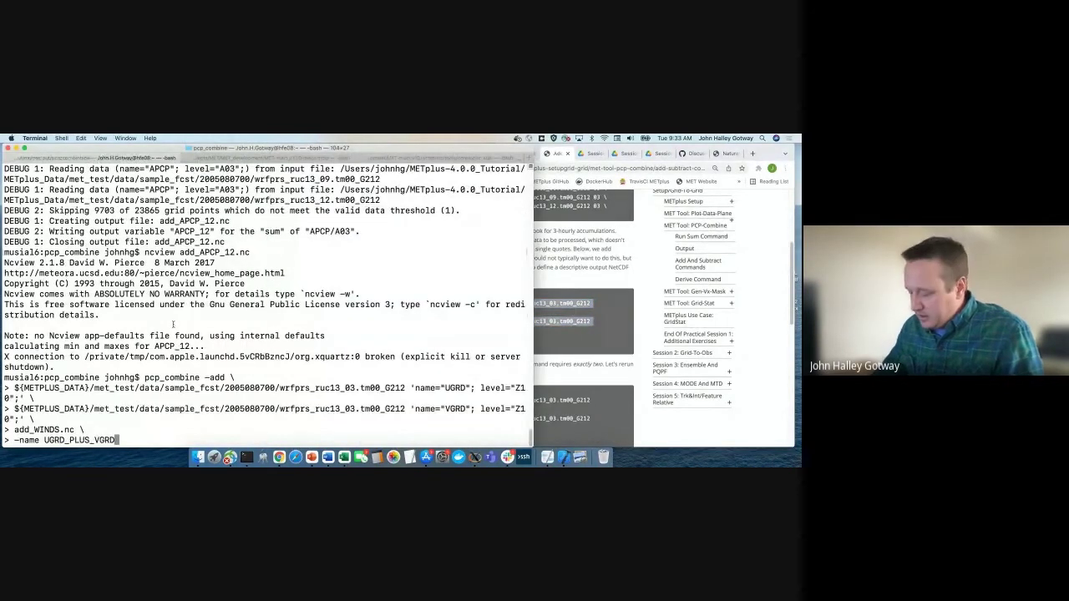
{"action": "key", "text": "Return"}
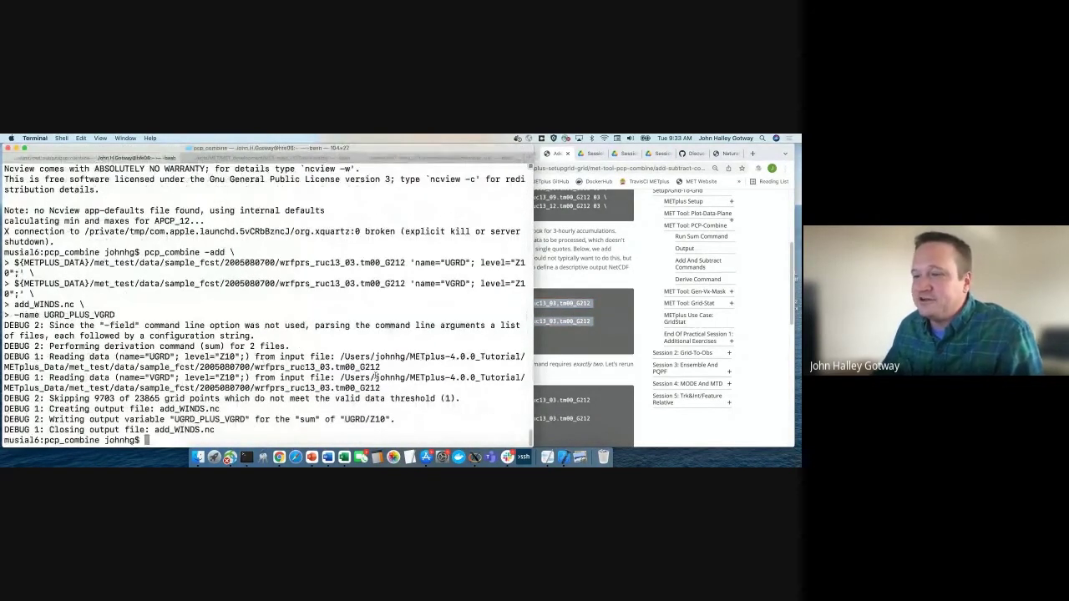
{"action": "key", "text": "super+Tab"}
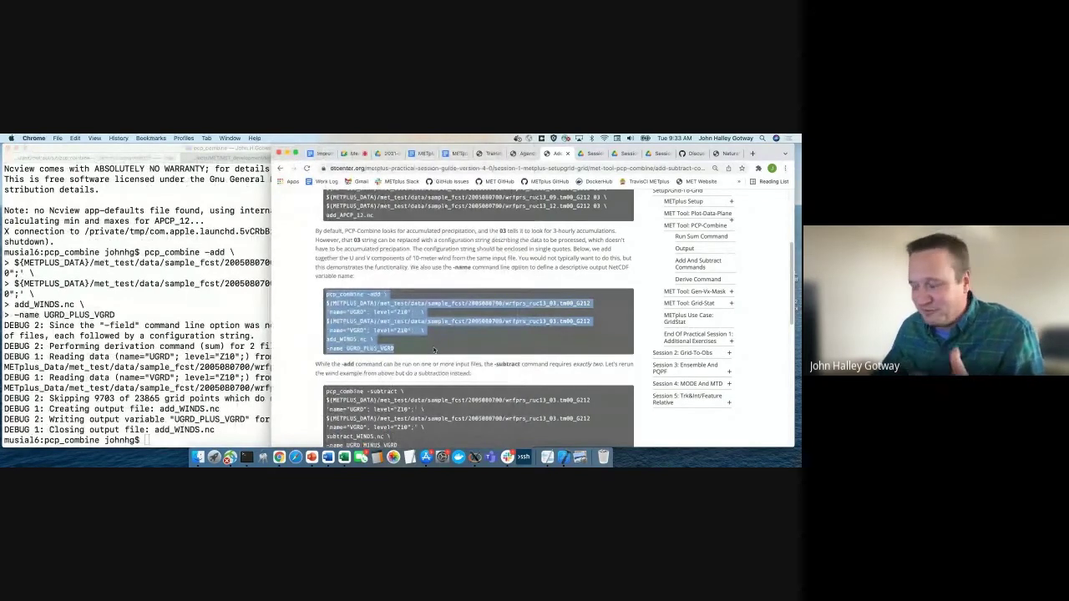
{"action": "left_click", "coordinate": [434, 350]}
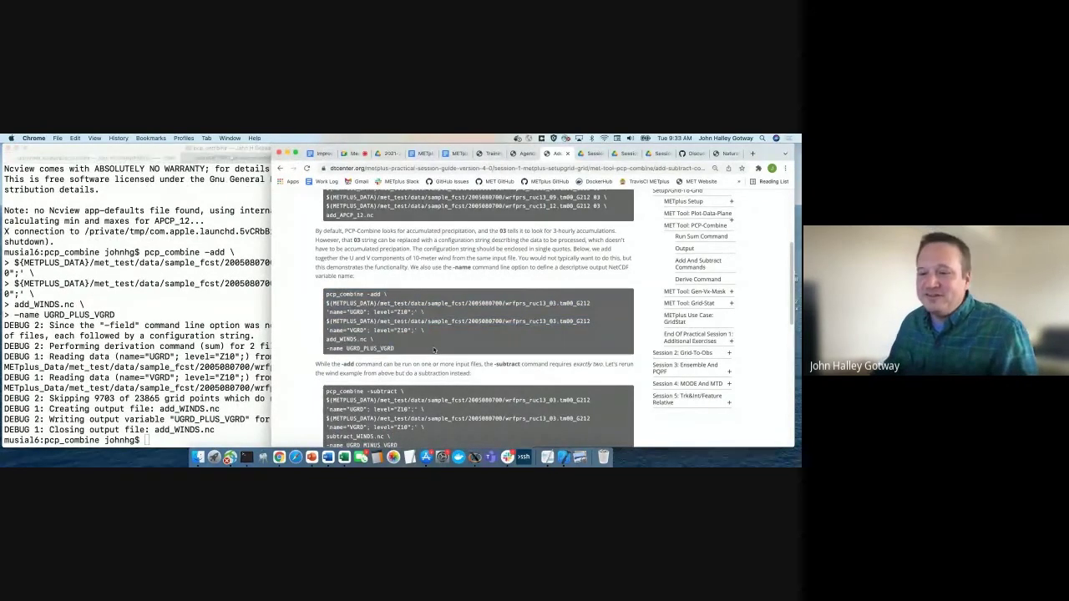
{"action": "scroll", "coordinate": [434, 350], "scroll_direction": "down", "scroll_amount": 2}
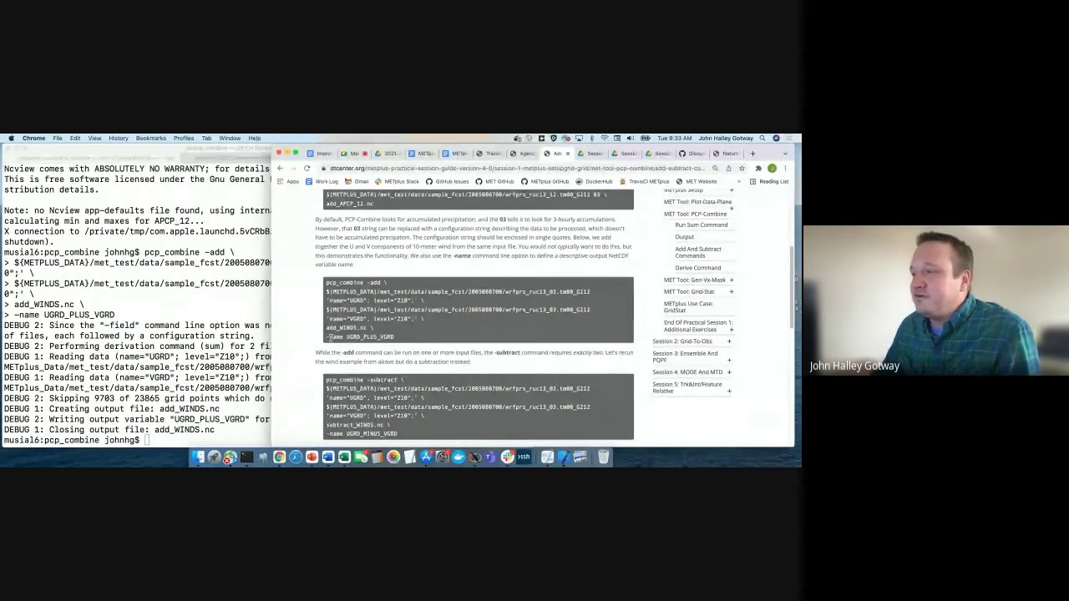
{"action": "left_click_drag", "start_coordinate": [328, 336], "coordinate": [397, 339]}
Print add_WINDS.nc's header with ncdump -h and locate the UGRD_PLUS_VGRD variable
{"action": "left_click", "coordinate": [208, 357]}
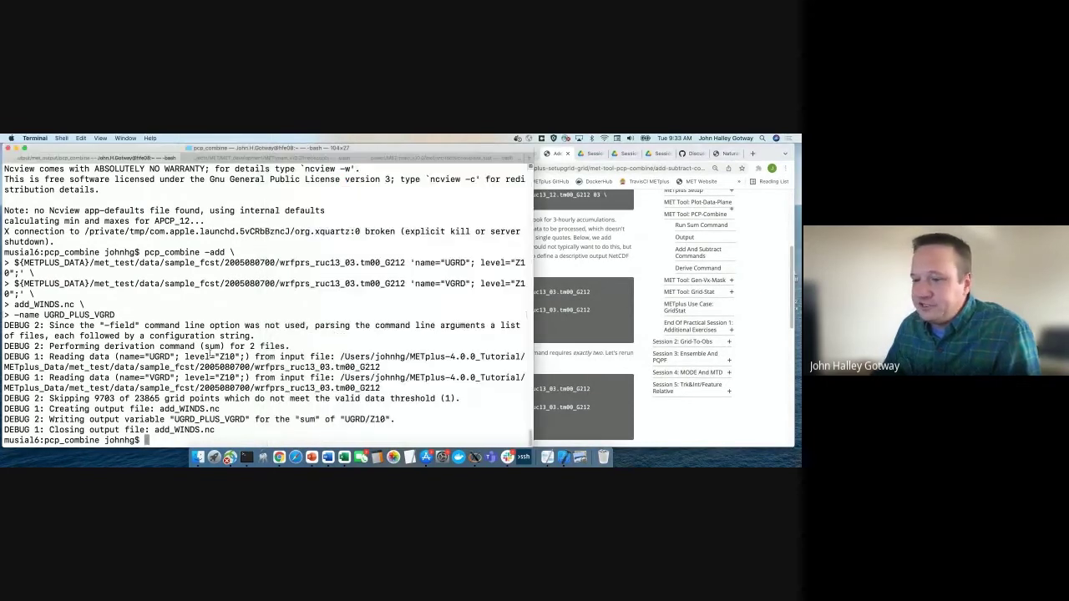
{"action": "type", "text": "ncdump -h"}
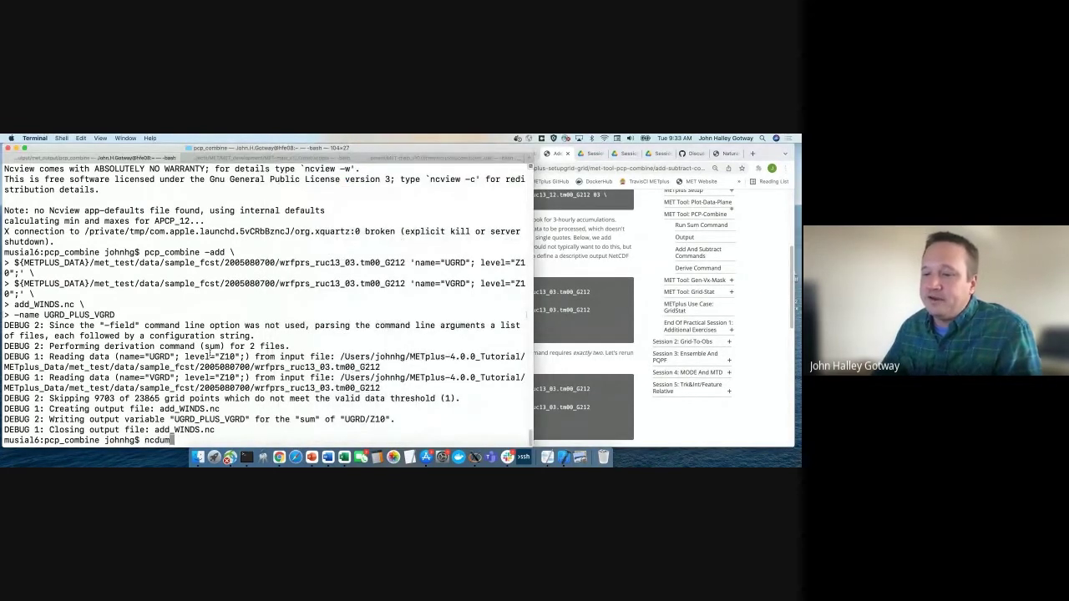
{"action": "double_click", "coordinate": [184, 430]}
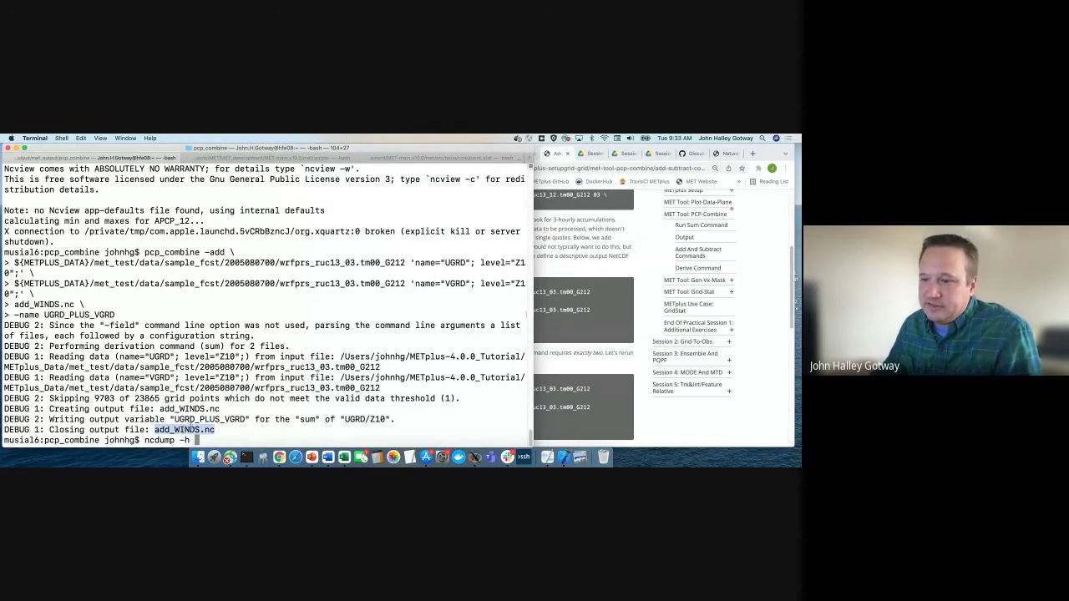
{"action": "key", "text": "super+c"}
{"action": "key", "text": "super+v"}
{"action": "key", "text": "Return"}
{"action": "scroll", "coordinate": [239, 328], "scroll_direction": "up", "scroll_amount": 5}
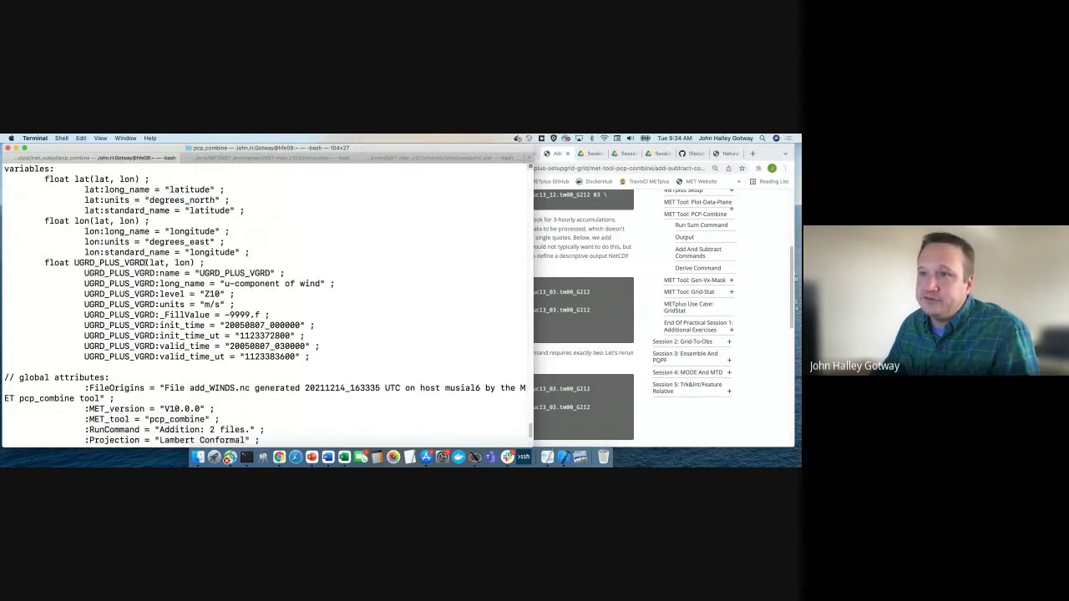
{"action": "left_click_drag", "start_coordinate": [147, 263], "coordinate": [73, 262]}
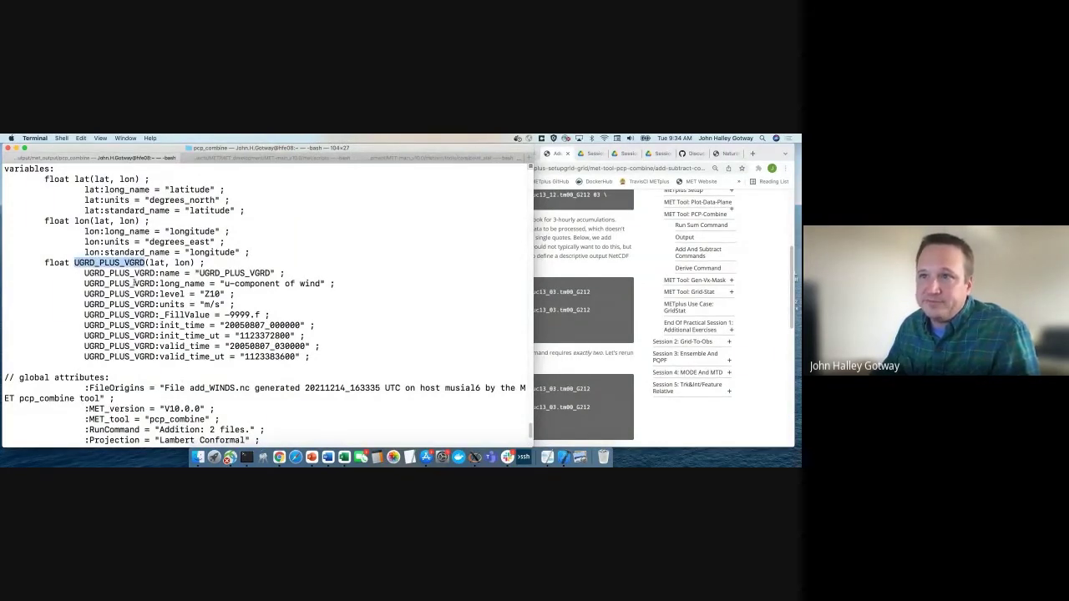
{"action": "left_click", "coordinate": [611, 285]}
{"action": "scroll", "coordinate": [501, 335], "scroll_direction": "down", "scroll_amount": 3}
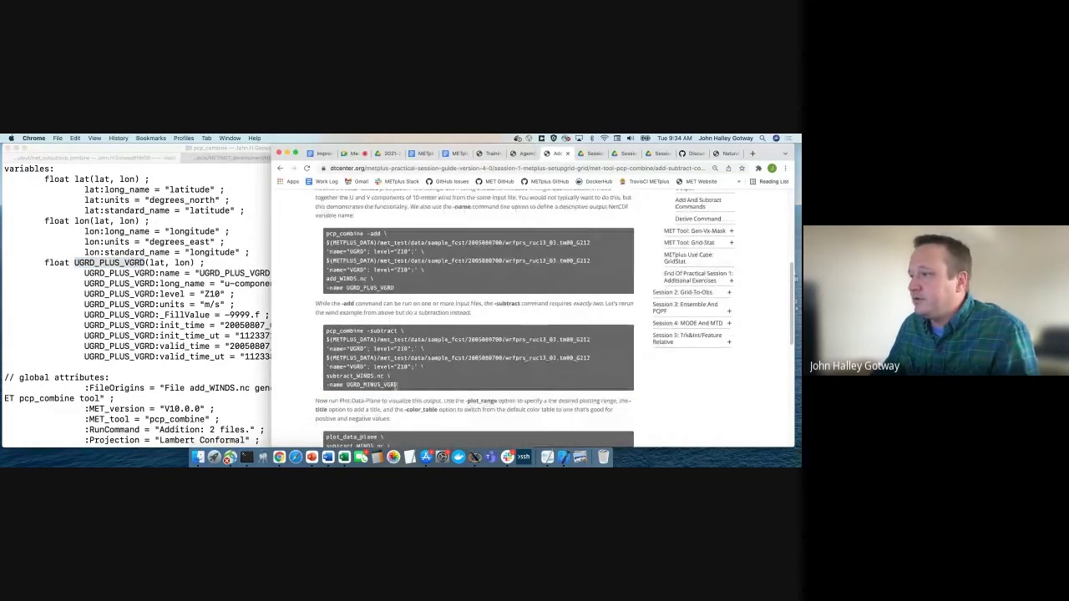
Run the guide's pcp_combine -subtract winds command to create subtract_WINDS.nc
{"action": "left_click_drag", "start_coordinate": [398, 385], "coordinate": [326, 331]}
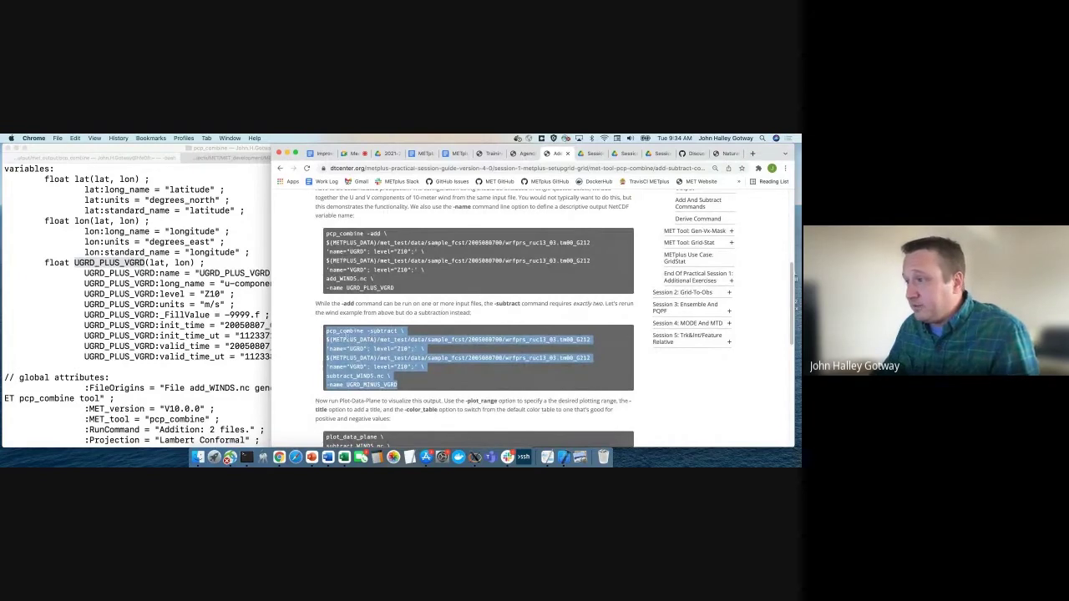
{"action": "left_click", "coordinate": [131, 341]}
{"action": "key", "text": "super+v"}
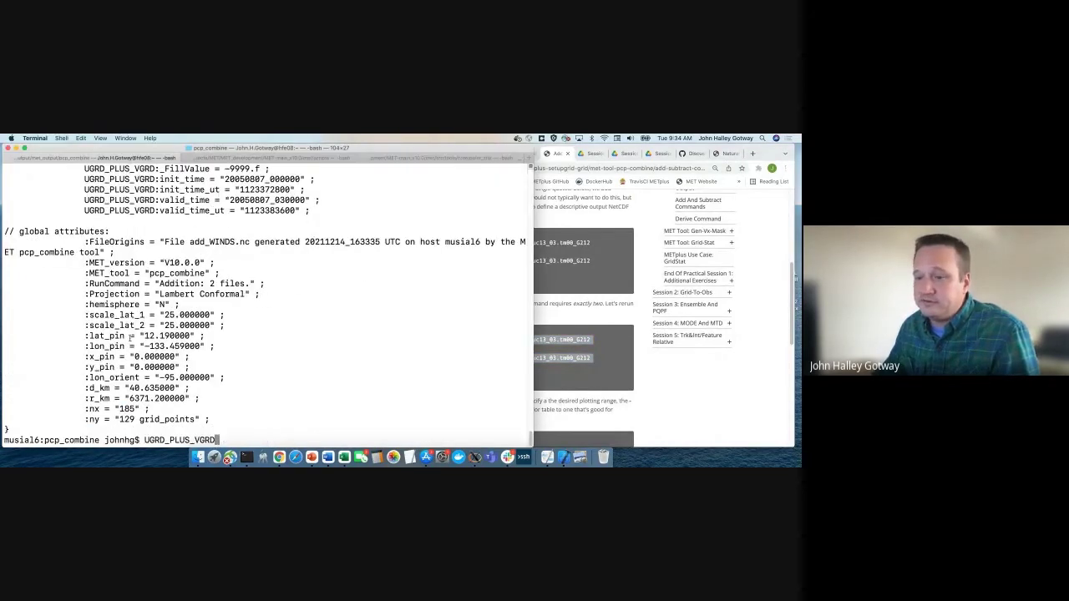
{"action": "key", "text": "Return"}
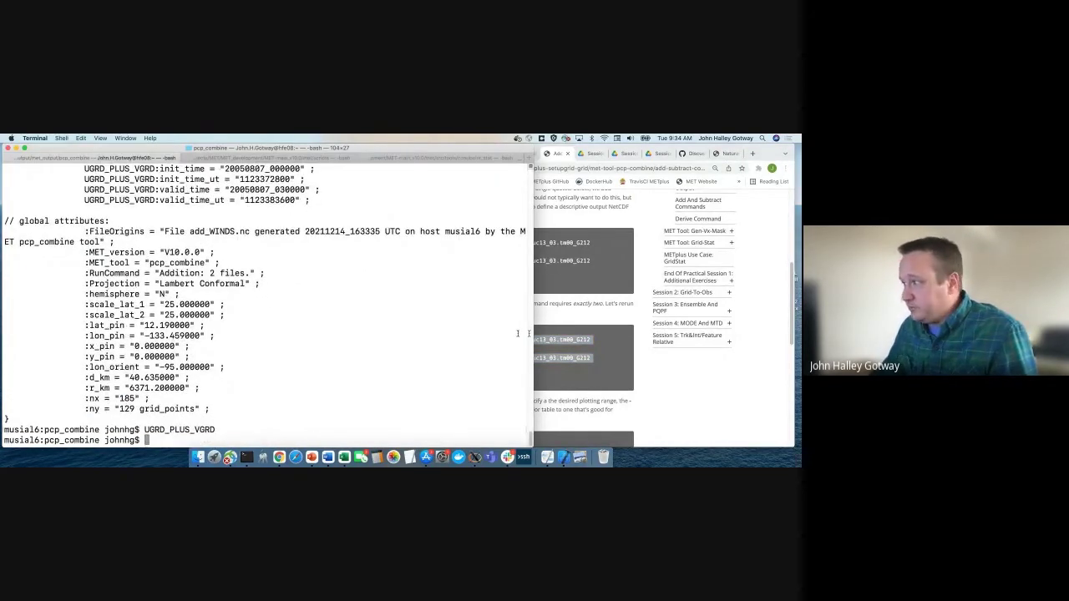
{"action": "key", "text": "super+Tab"}
{"action": "right_click", "coordinate": [443, 339]}
{"action": "left_click", "coordinate": [468, 346]}
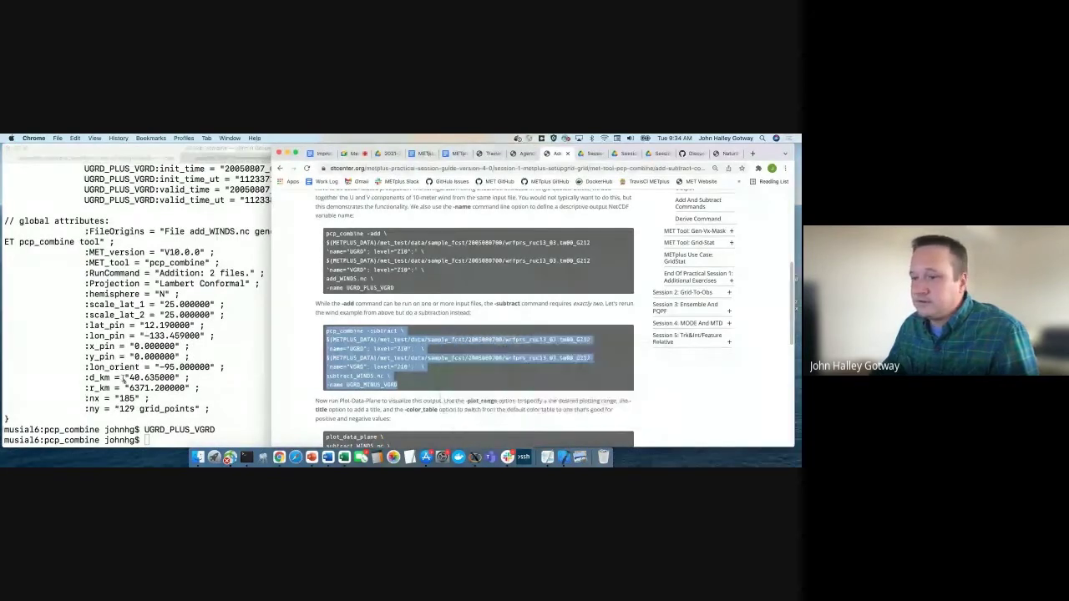
{"action": "right_click", "coordinate": [122, 378]}
{"action": "left_click", "coordinate": [132, 387]}
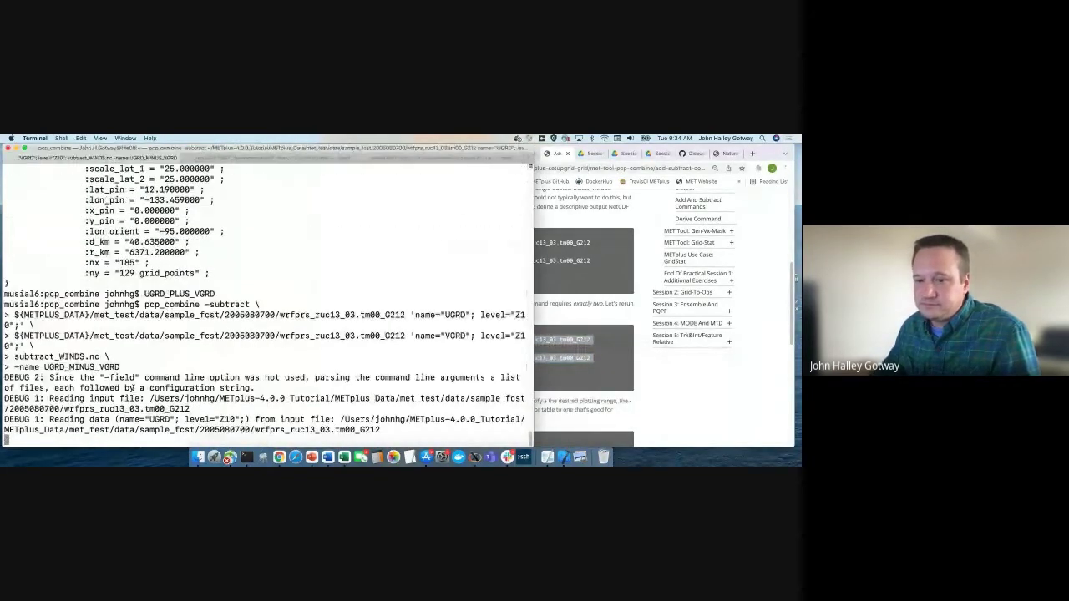
View subtract_WINDS.nc's UGRD_MINUS_VGRD field in ncview, quit it and return to the guide
{"action": "type", "text": "ncview"}
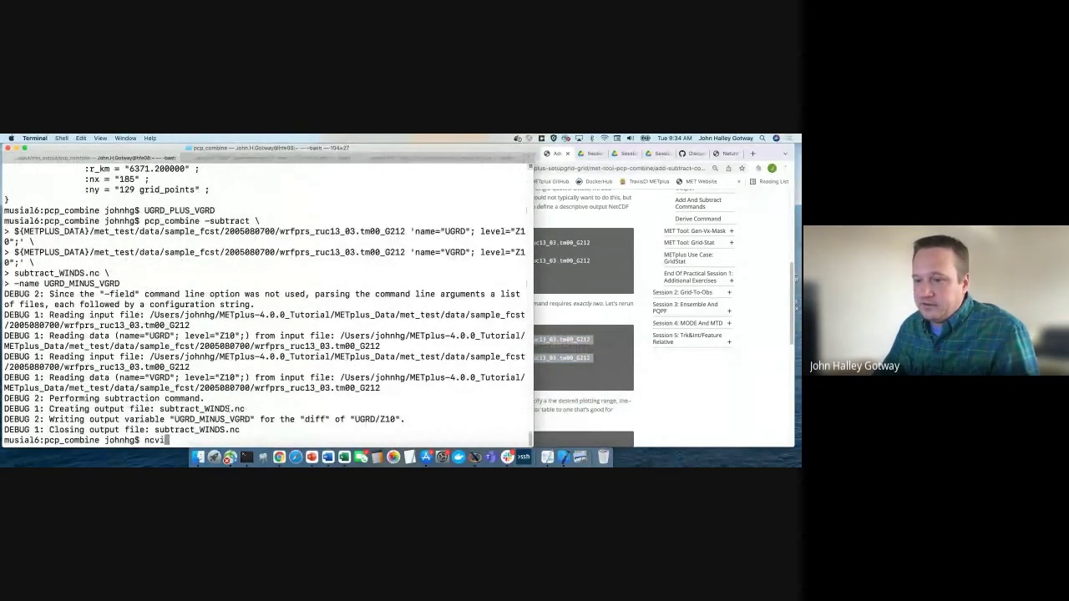
{"action": "double_click", "coordinate": [197, 430]}
{"action": "middle_click", "coordinate": [188, 429]}
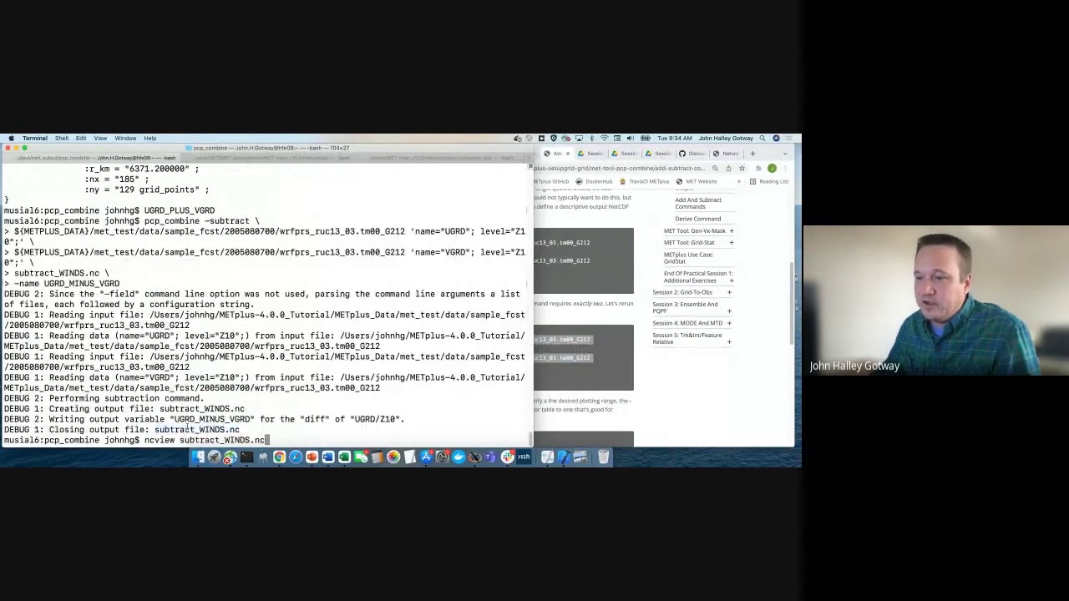
{"action": "key", "text": "Return"}
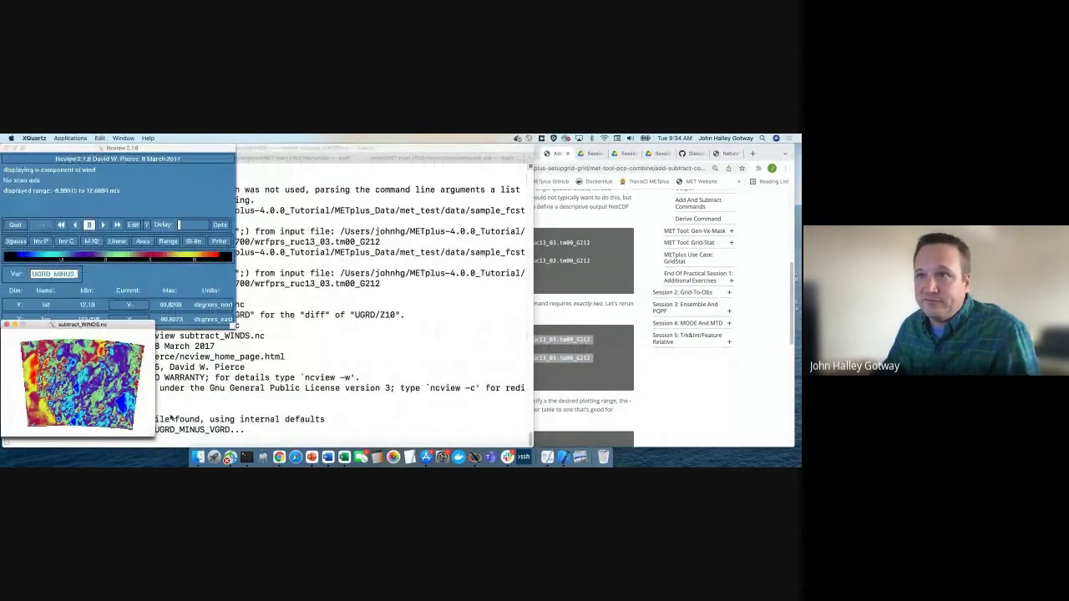
{"action": "key", "text": "super+q"}
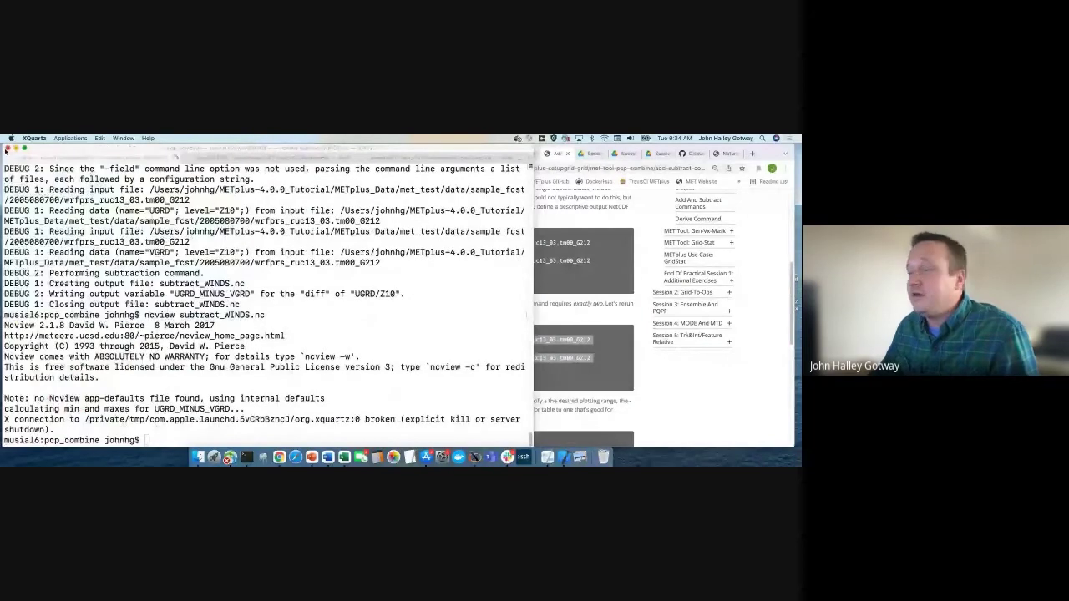
{"action": "left_click", "coordinate": [598, 321]}
{"action": "scroll", "coordinate": [598, 320], "scroll_direction": "down", "scroll_amount": 3}
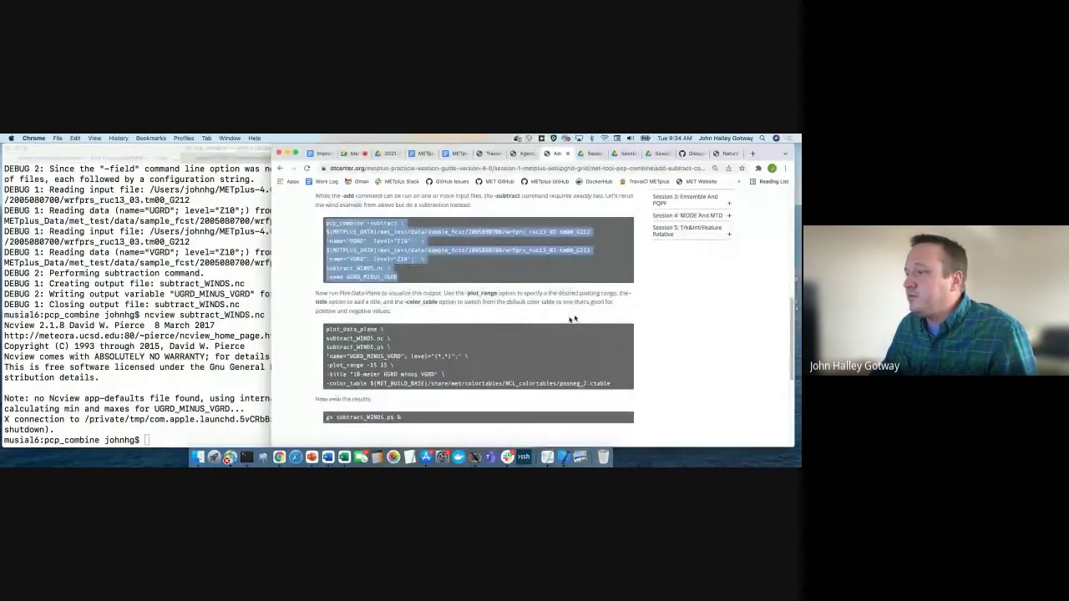
Review the plot_data_plane example's subtract_WINDS input, subtract_WINDS.ps output and UGRD_MINUS_VGRD field line
{"action": "scroll", "coordinate": [339, 330], "scroll_direction": "down", "scroll_amount": 2}
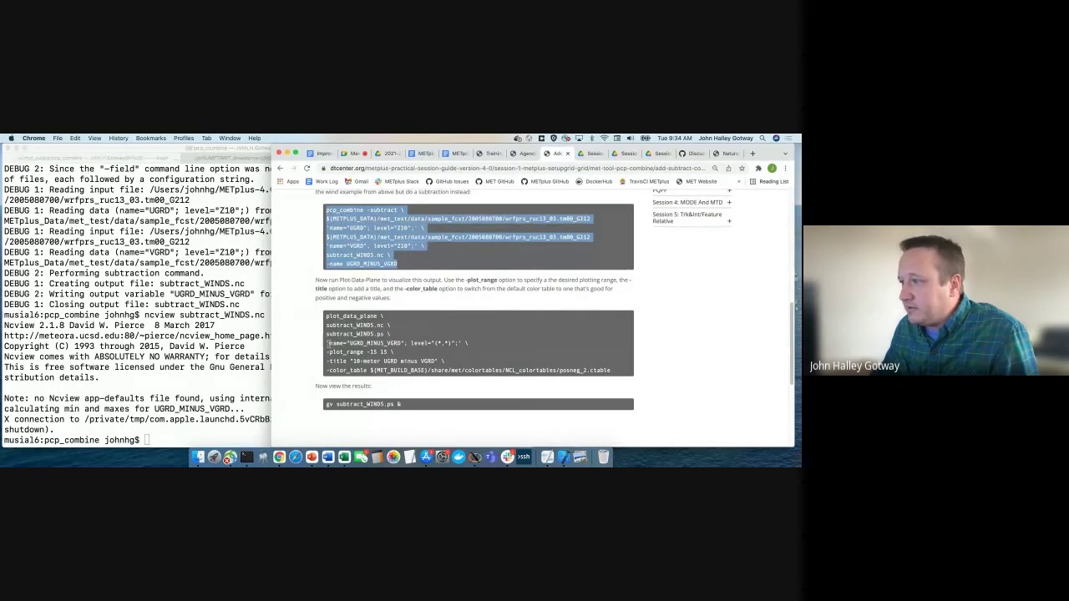
{"action": "double_click", "coordinate": [331, 325]}
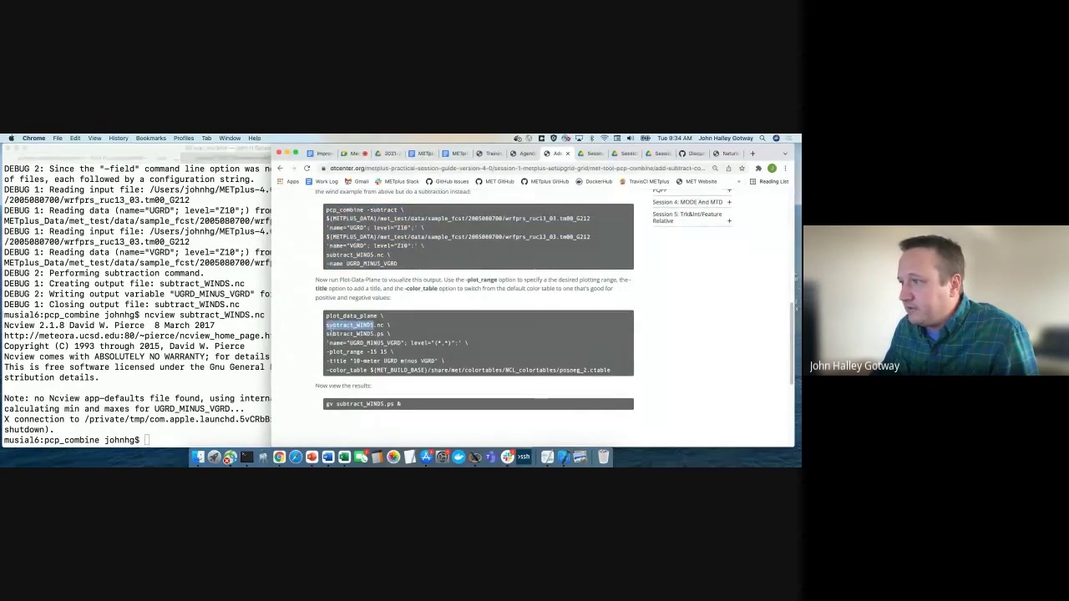
{"action": "triple_click", "coordinate": [328, 333]}
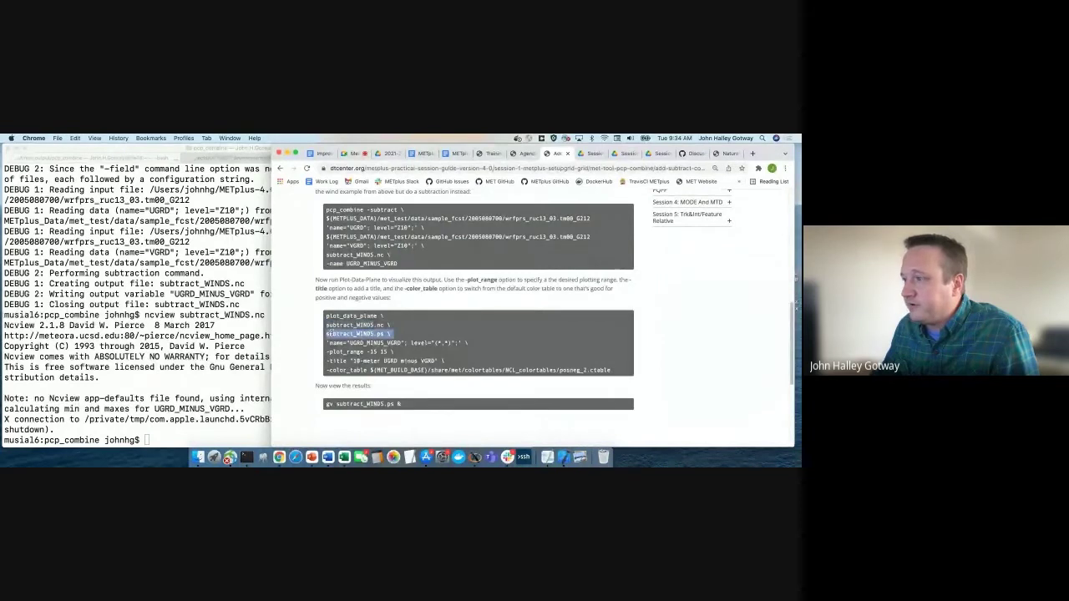
{"action": "left_click_drag", "start_coordinate": [328, 343], "coordinate": [470, 349]}
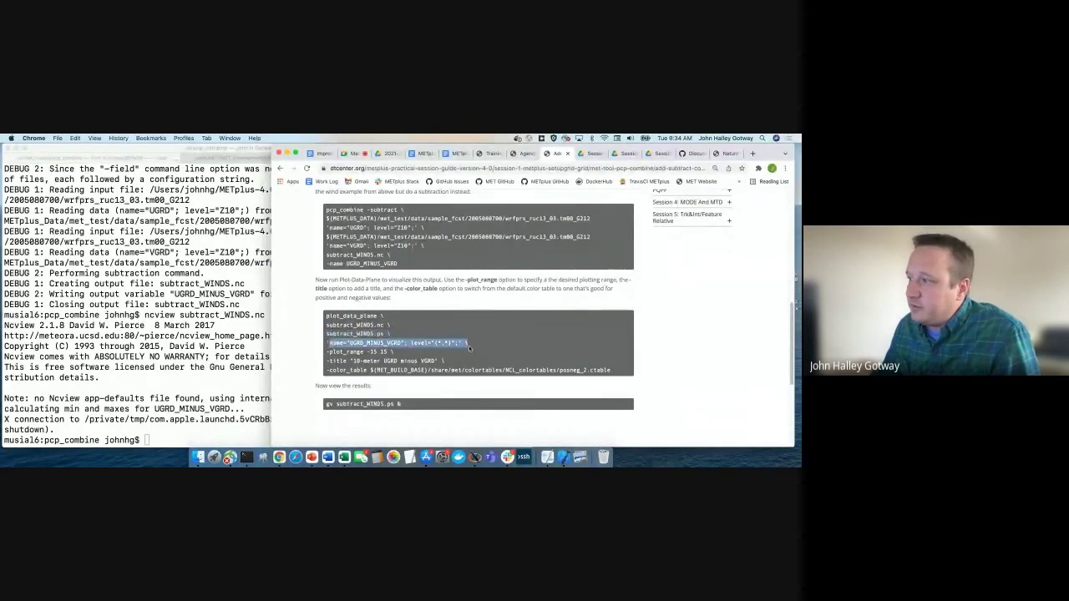
{"action": "scroll", "coordinate": [276, 294], "scroll_direction": "down", "scroll_amount": 2}
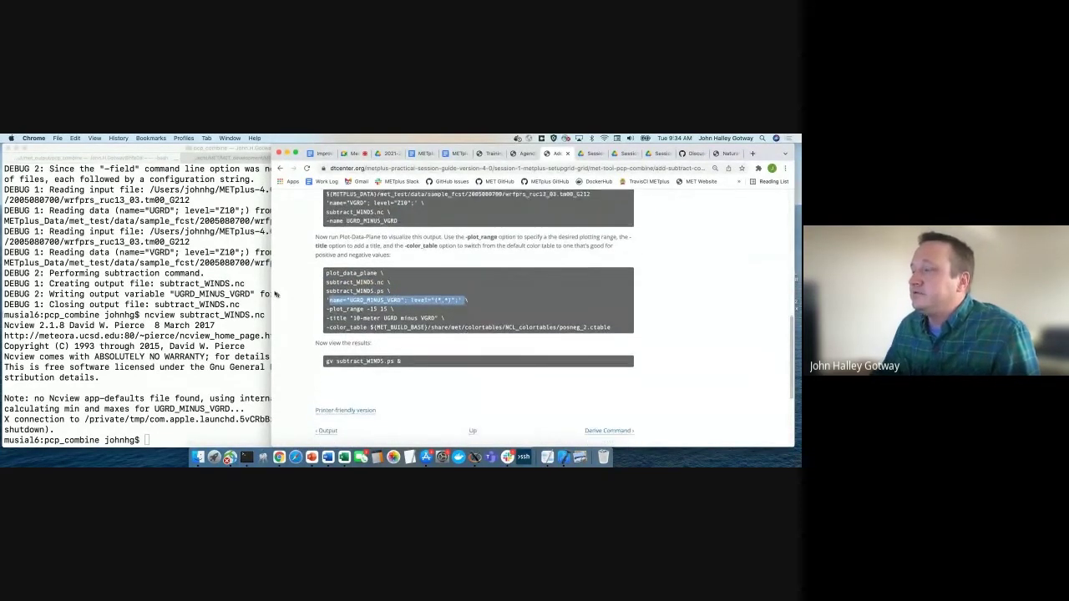
{"action": "left_click", "coordinate": [328, 309]}
Note -plot_range -15 15, the title and posneg_2 color table, then run plot_data_plane
{"action": "left_click_drag", "start_coordinate": [327, 309], "coordinate": [391, 309]}
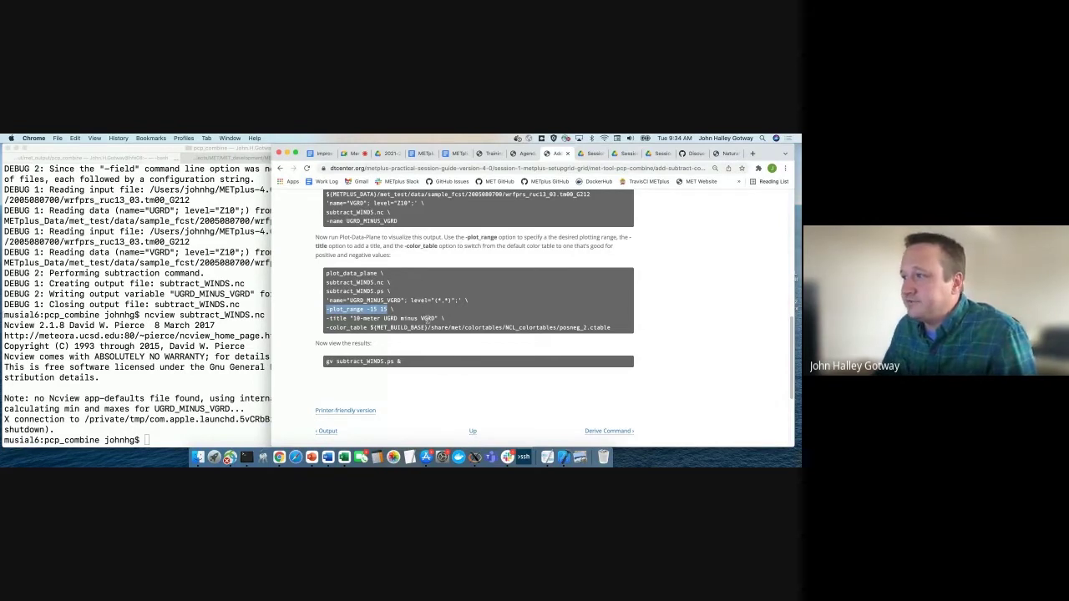
{"action": "left_click_drag", "start_coordinate": [331, 318], "coordinate": [437, 319]}
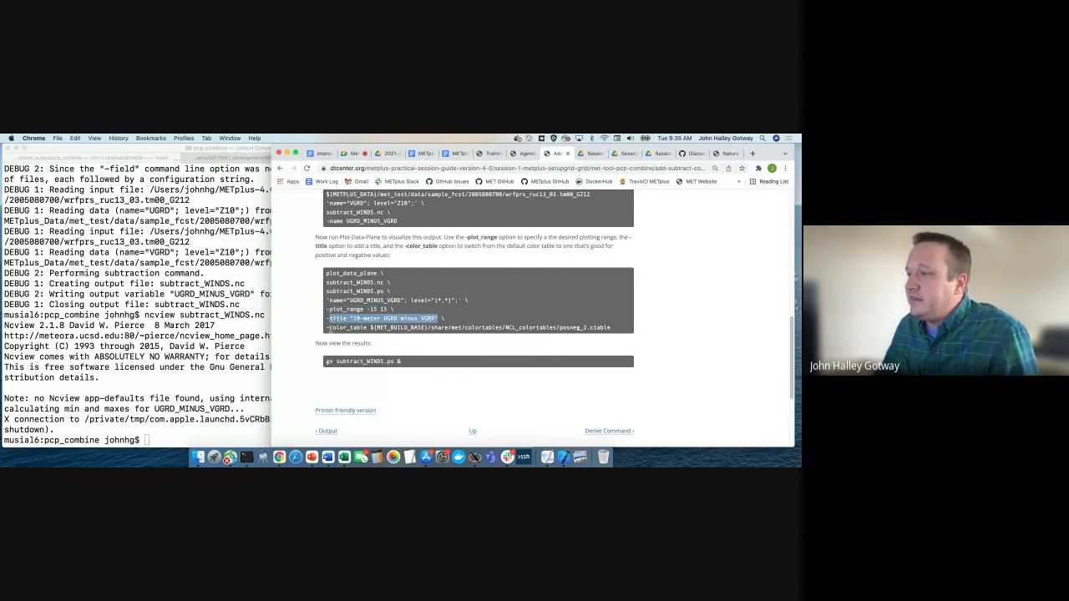
{"action": "left_click_drag", "start_coordinate": [330, 327], "coordinate": [611, 327]}
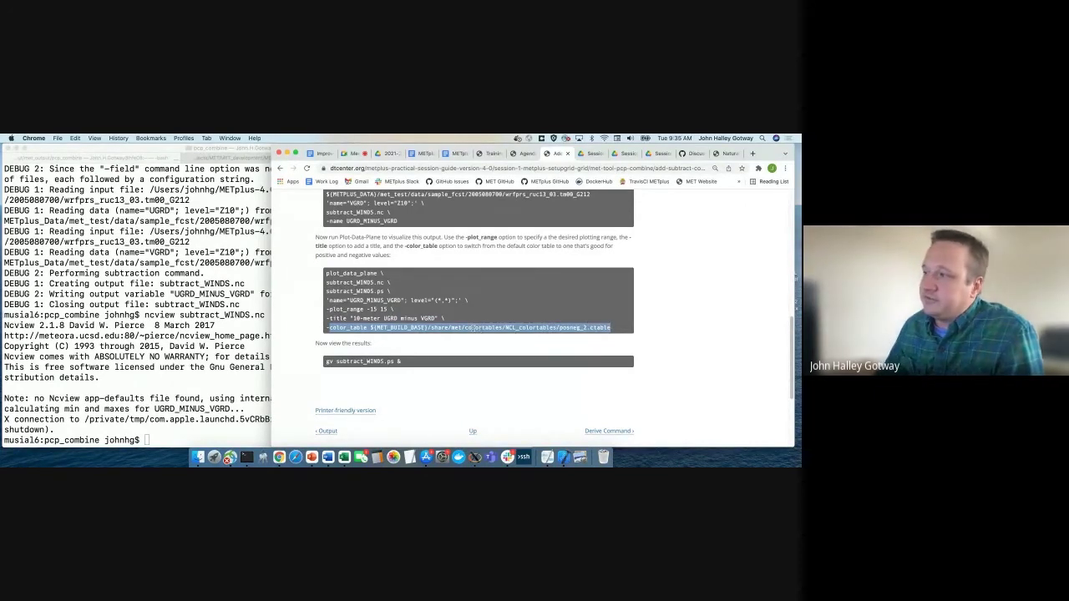
{"action": "left_click", "coordinate": [560, 329]}
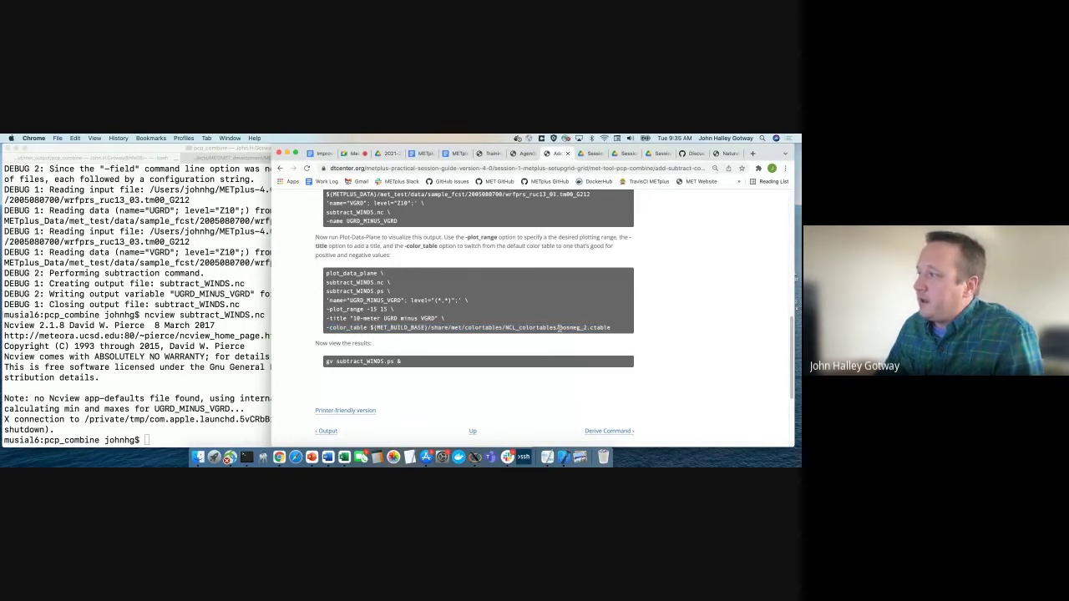
{"action": "left_click_drag", "start_coordinate": [560, 328], "coordinate": [328, 273]}
{"action": "key", "text": "super+c"}
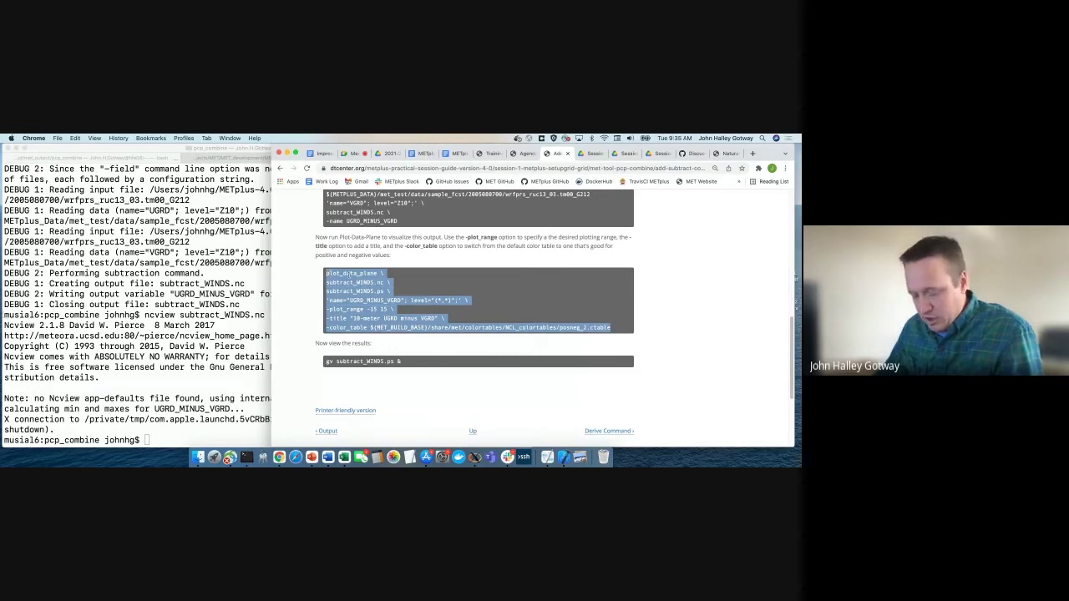
{"action": "left_click", "coordinate": [147, 305]}
{"action": "key", "text": "super+v"}
{"action": "key", "text": "Return"}
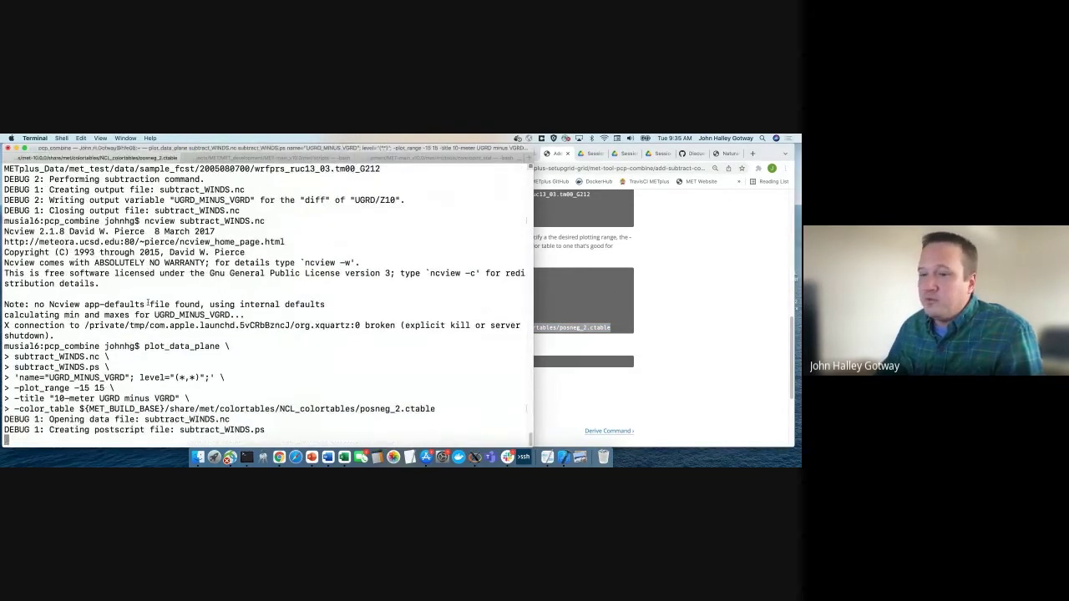
Open subtract_WINDS.ps in Preview to view the 10-meter UGRD minus VGRD map, then close it
{"action": "type", "text": "oep"}
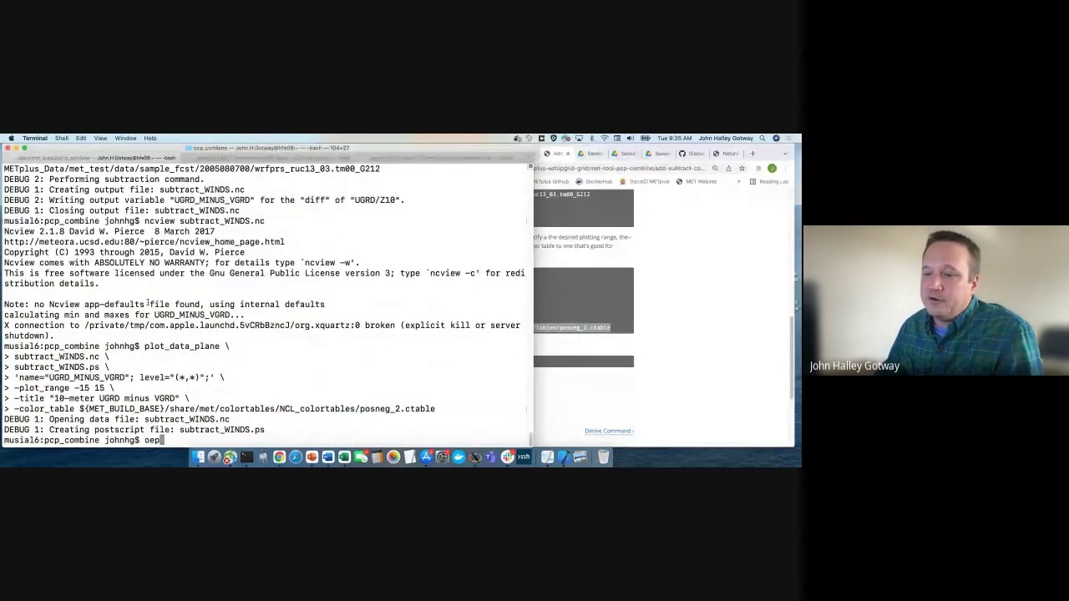
{"action": "key", "text": "BackSpace"}
{"action": "key", "text": "BackSpace"}
{"action": "type", "text": "op"}
{"action": "key", "text": "BackSpace"}
{"action": "key", "text": "BackSpace"}
{"action": "type", "text": "pen"}
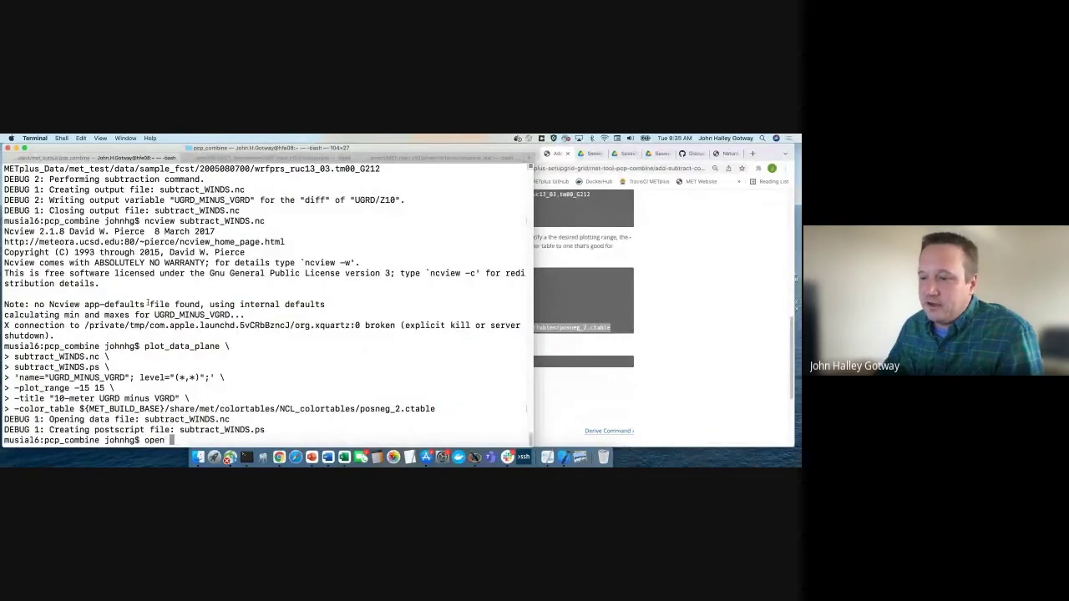
{"action": "double_click", "coordinate": [204, 429]}
{"action": "key", "text": "super+c"}
{"action": "key", "text": "super+v"}
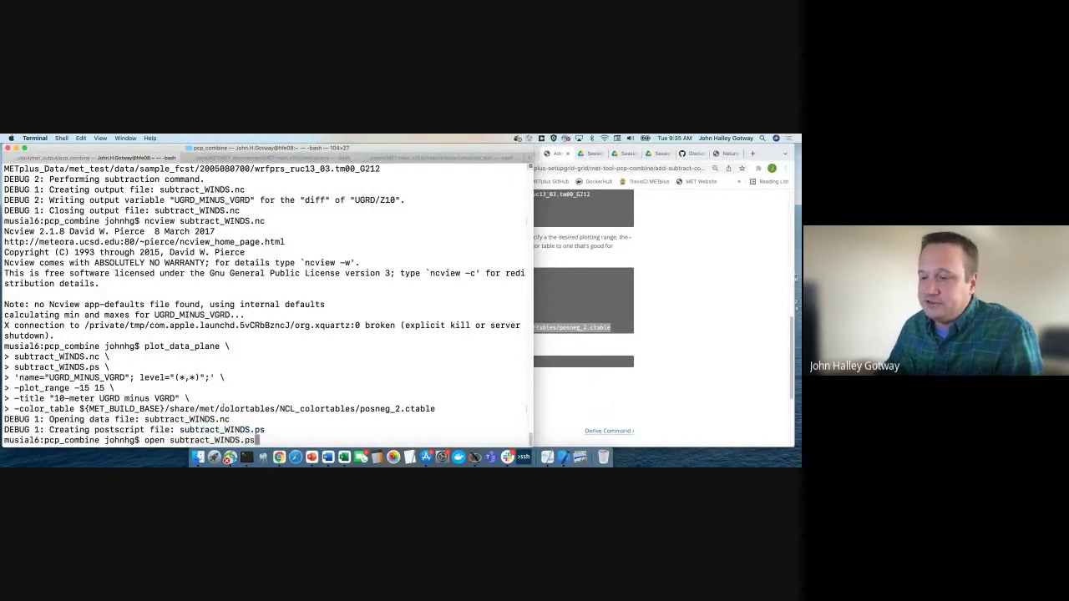
{"action": "key", "text": "Return"}
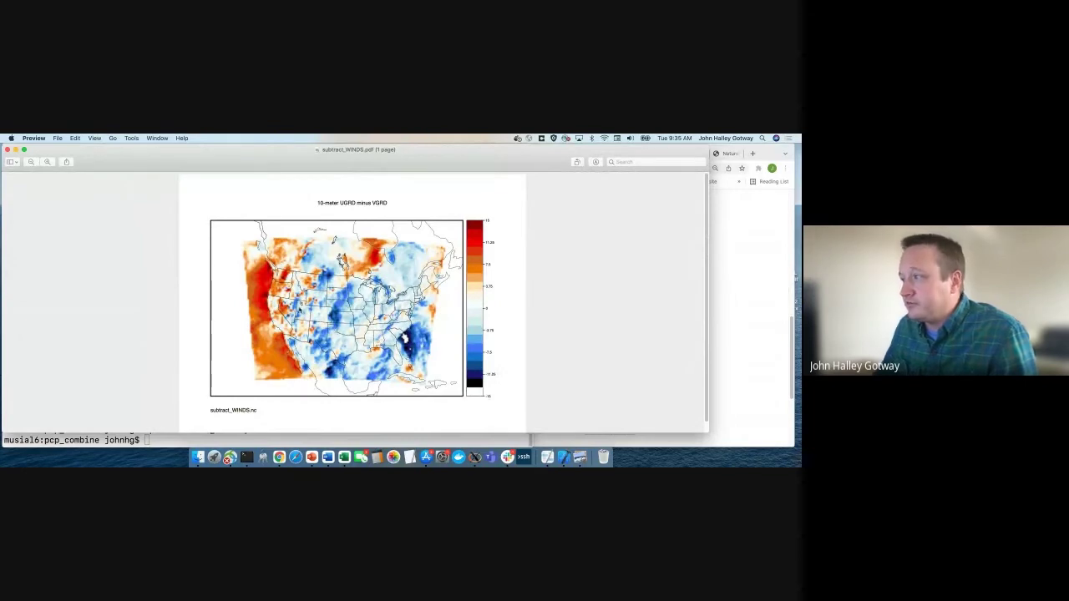
{"action": "left_click", "coordinate": [6, 149]}
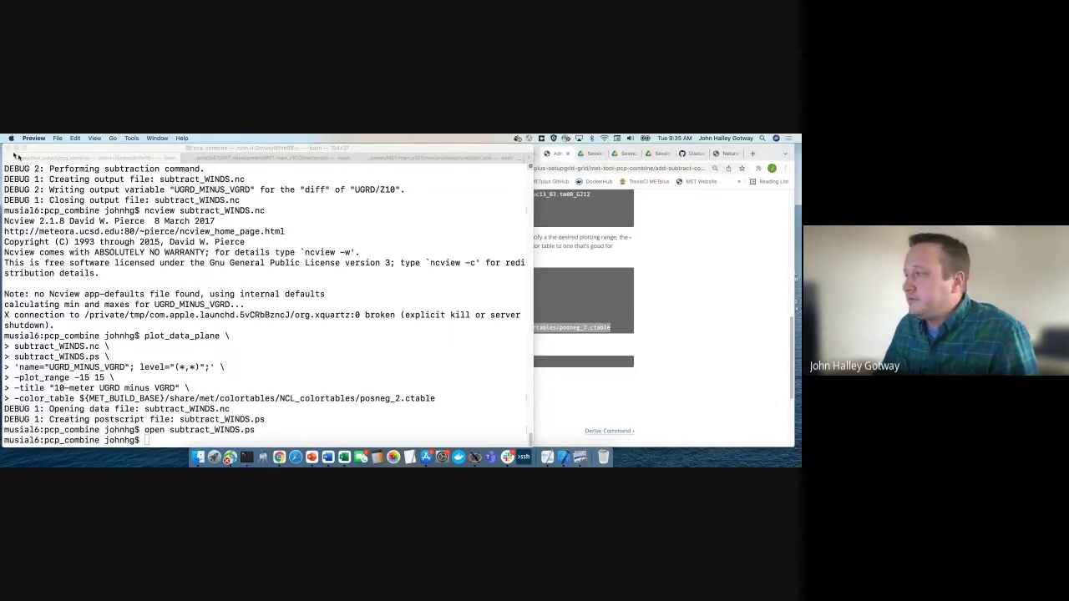
{"action": "key", "text": "super+Tab"}
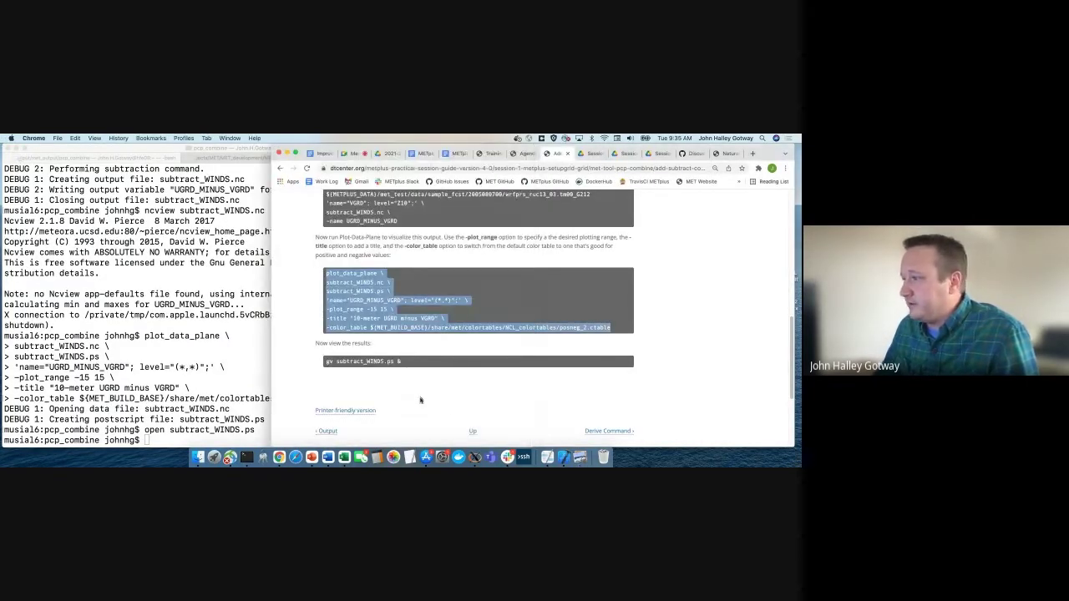
Go to the Derive Command page and review the -derive option with min,max,mean,stdev statistics
{"action": "left_click", "coordinate": [608, 431]}
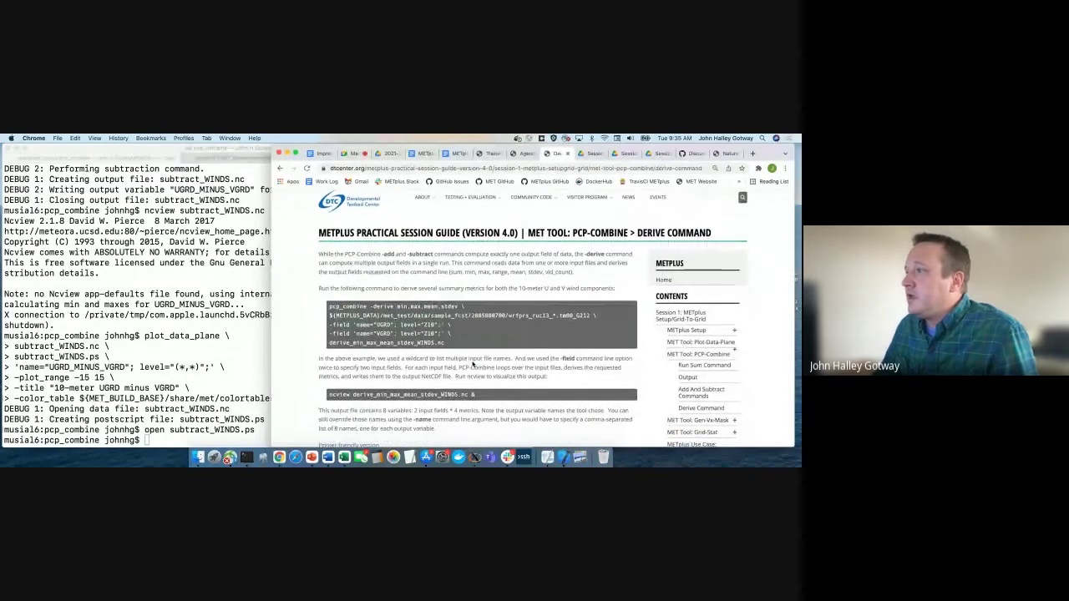
{"action": "scroll", "coordinate": [471, 355], "scroll_direction": "down", "scroll_amount": 1}
{"action": "scroll", "coordinate": [473, 324], "scroll_direction": "down", "scroll_amount": 2}
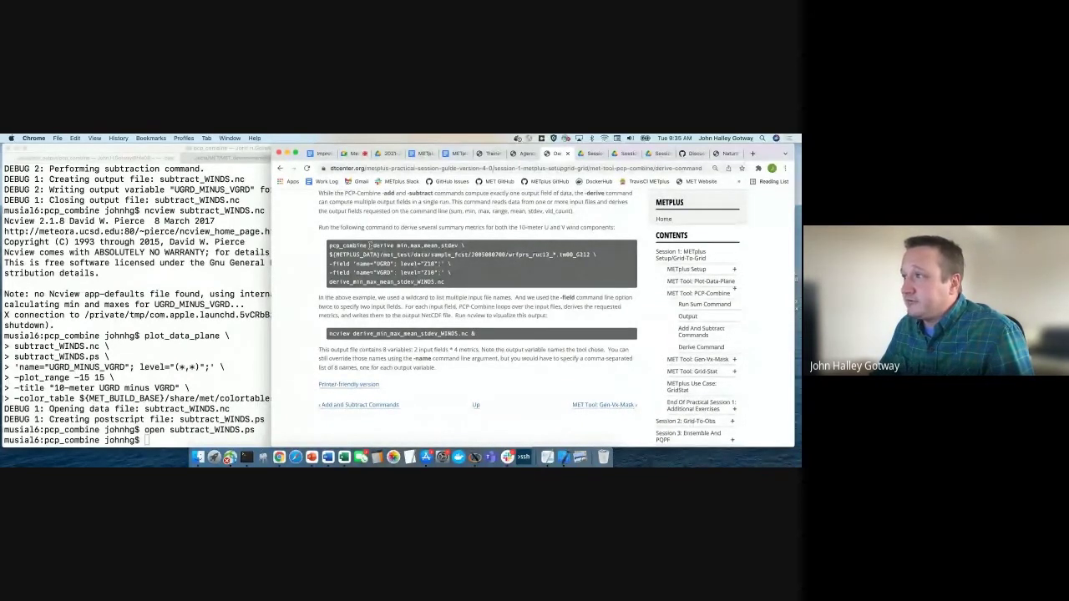
{"action": "left_click_drag", "start_coordinate": [370, 246], "coordinate": [395, 245]}
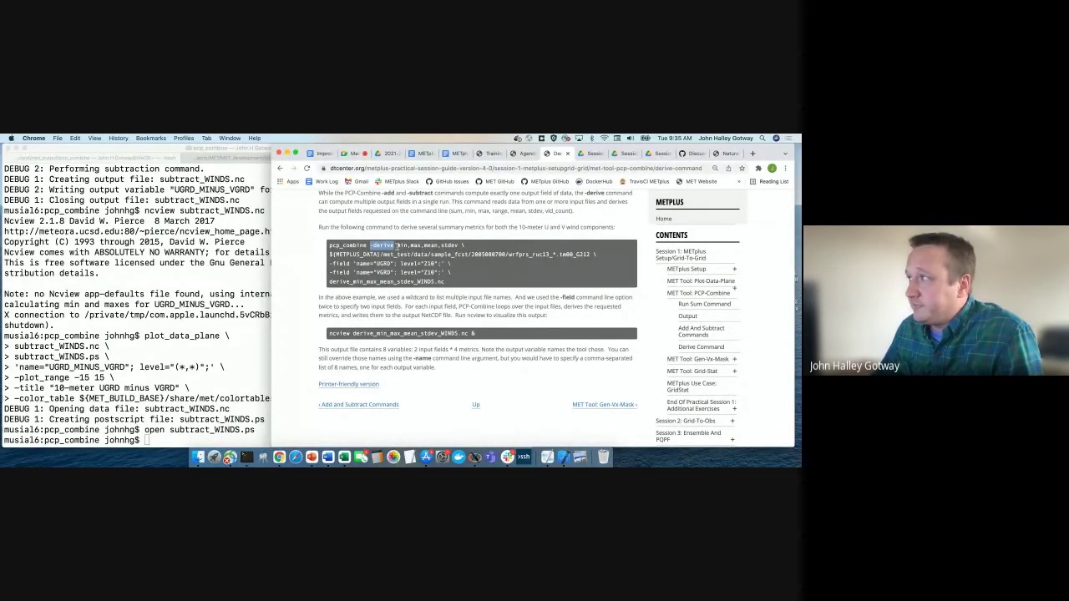
{"action": "left_click", "coordinate": [397, 245]}
{"action": "left_click_drag", "start_coordinate": [398, 245], "coordinate": [458, 249]}
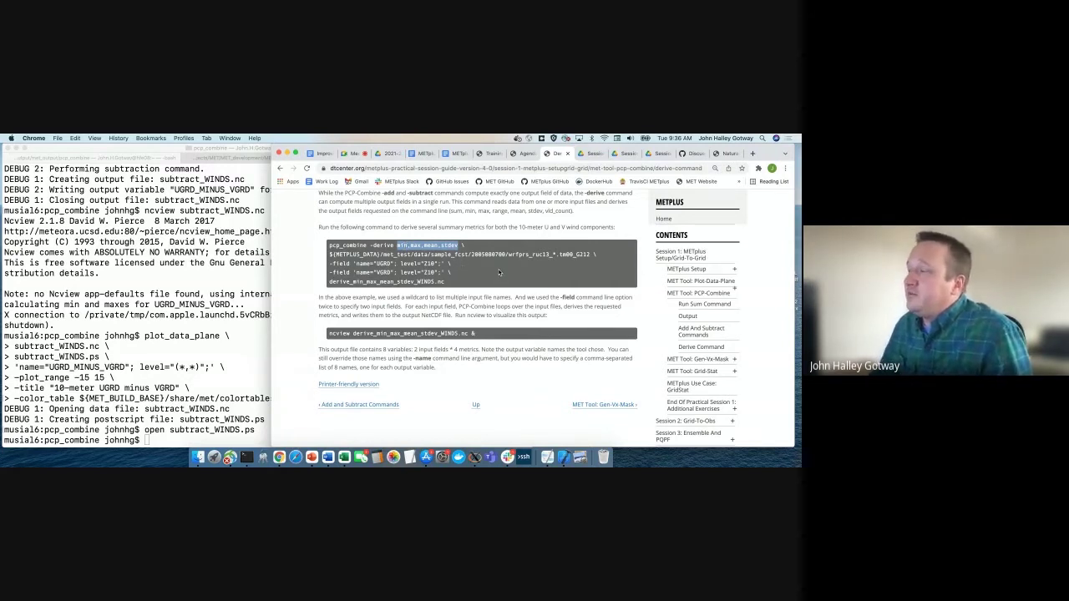
{"action": "left_click", "coordinate": [591, 254]}
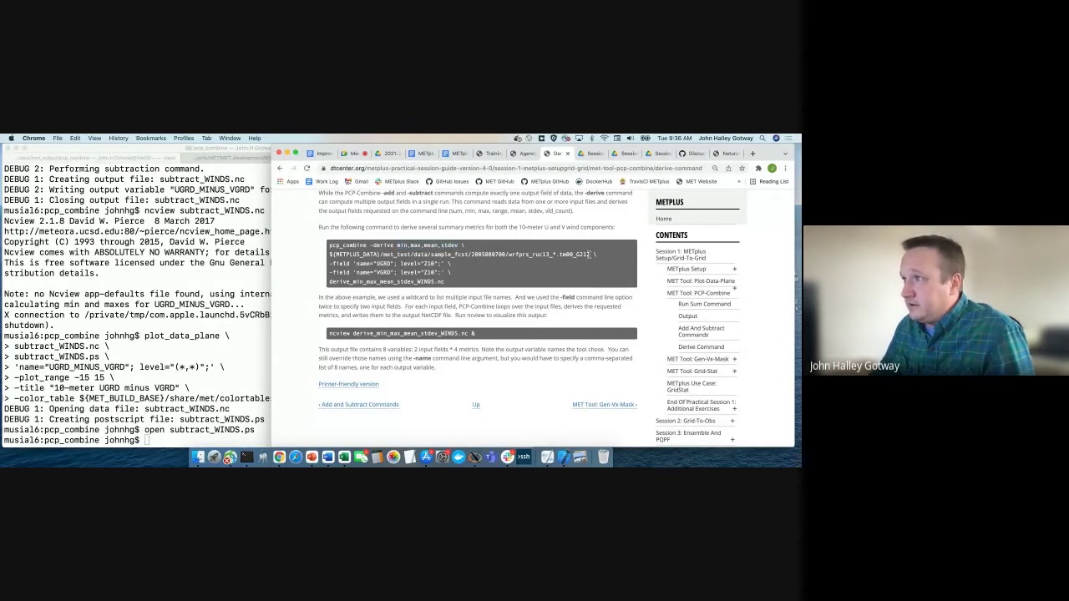
Review the wildcard input path, UGRD/VGRD -field lines and derive_min_max_mean_stdev_WINDS.nc output, then select the command
{"action": "left_click_drag", "start_coordinate": [591, 254], "coordinate": [324, 256]}
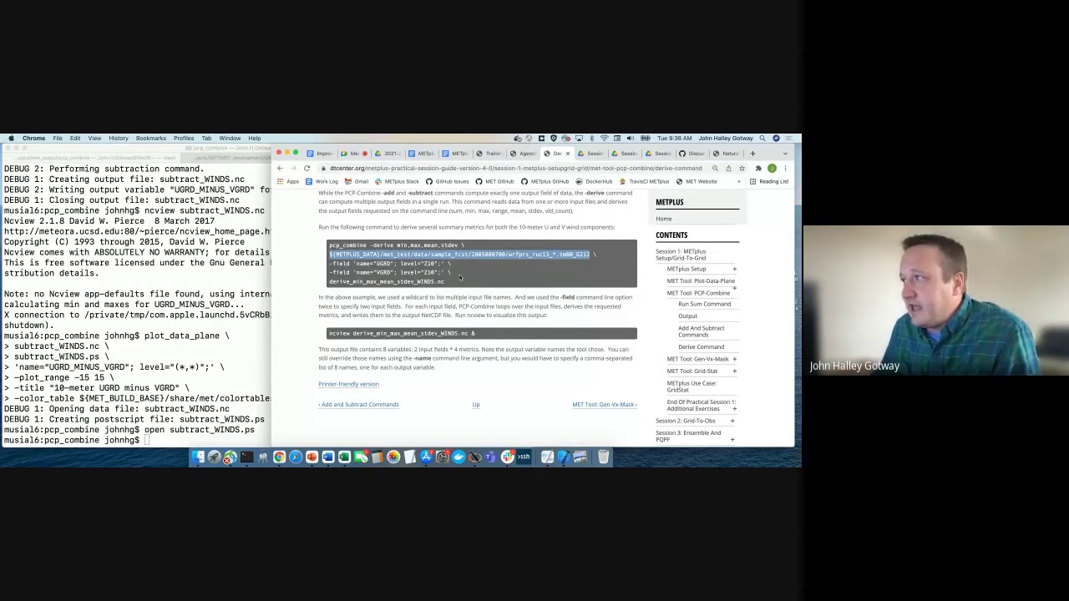
{"action": "left_click_drag", "start_coordinate": [458, 276], "coordinate": [326, 264]}
{"action": "left_click", "coordinate": [326, 263]}
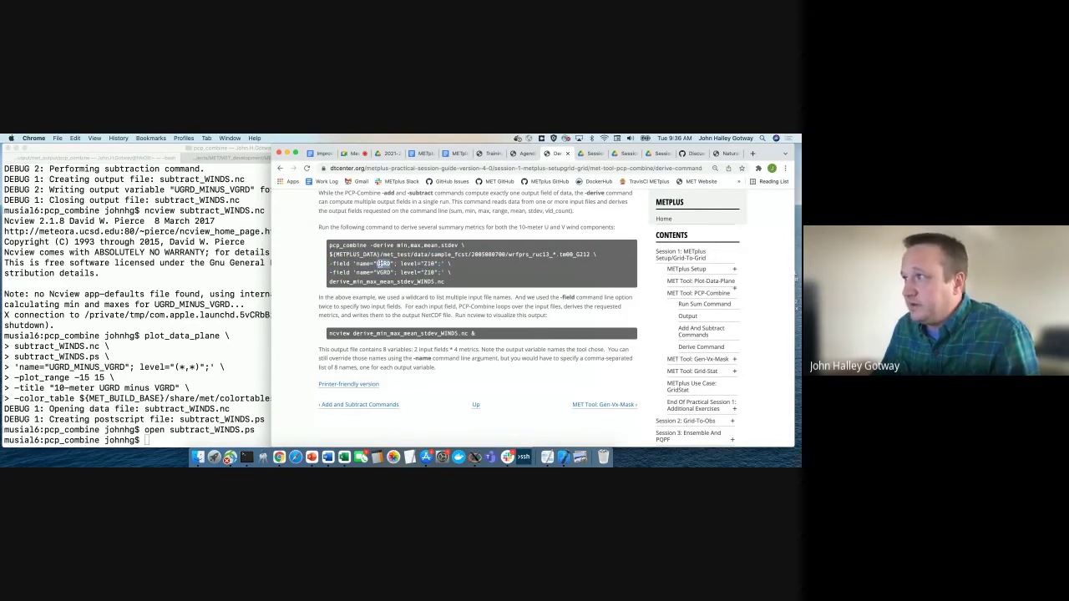
{"action": "triple_click", "coordinate": [381, 272]}
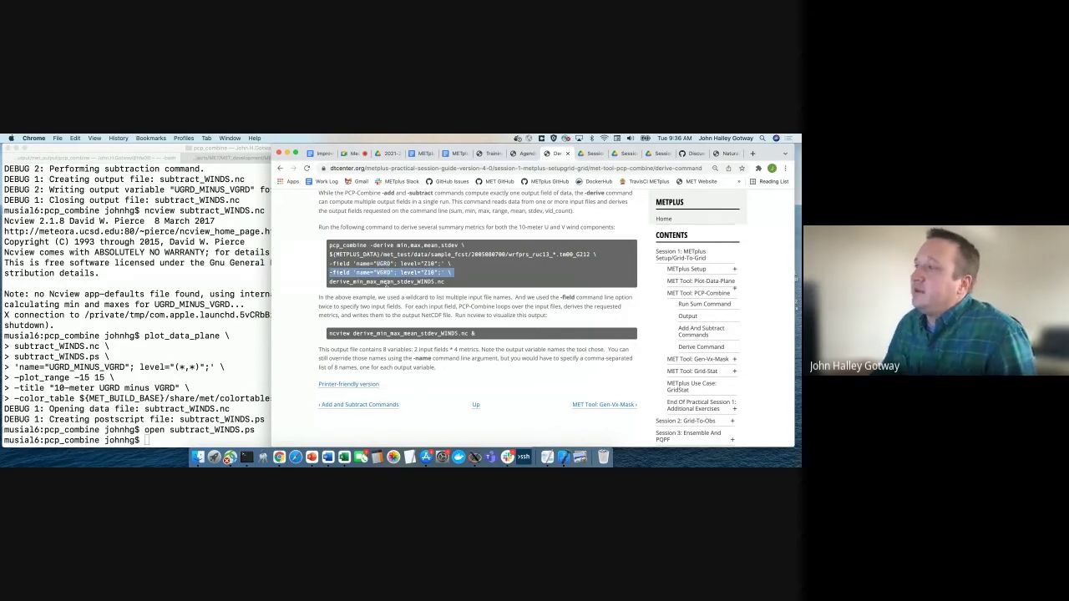
{"action": "triple_click", "coordinate": [388, 282]}
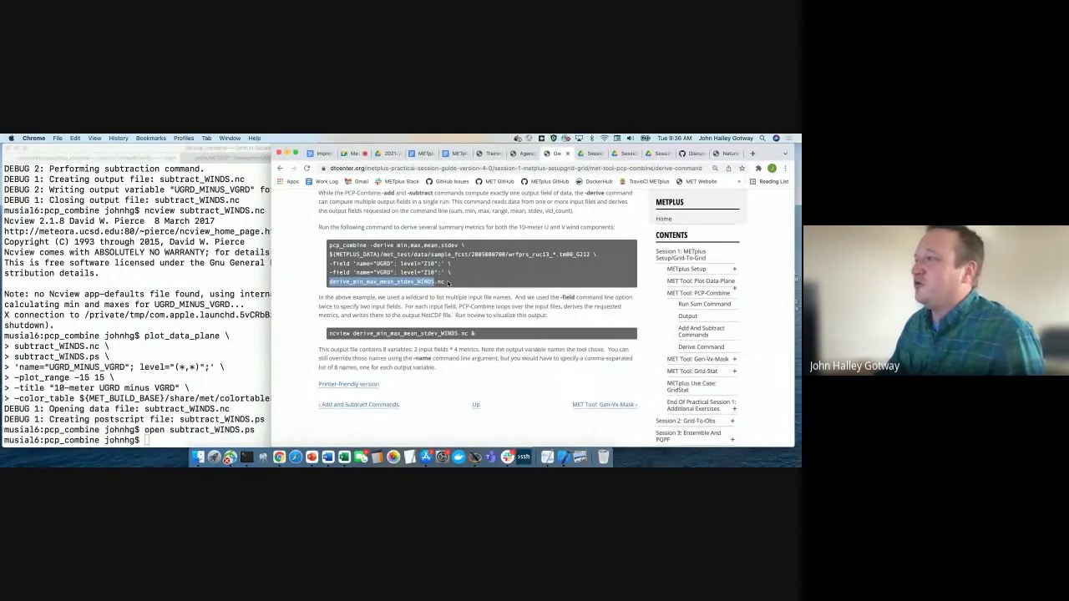
{"action": "left_click_drag", "start_coordinate": [449, 284], "coordinate": [330, 245]}
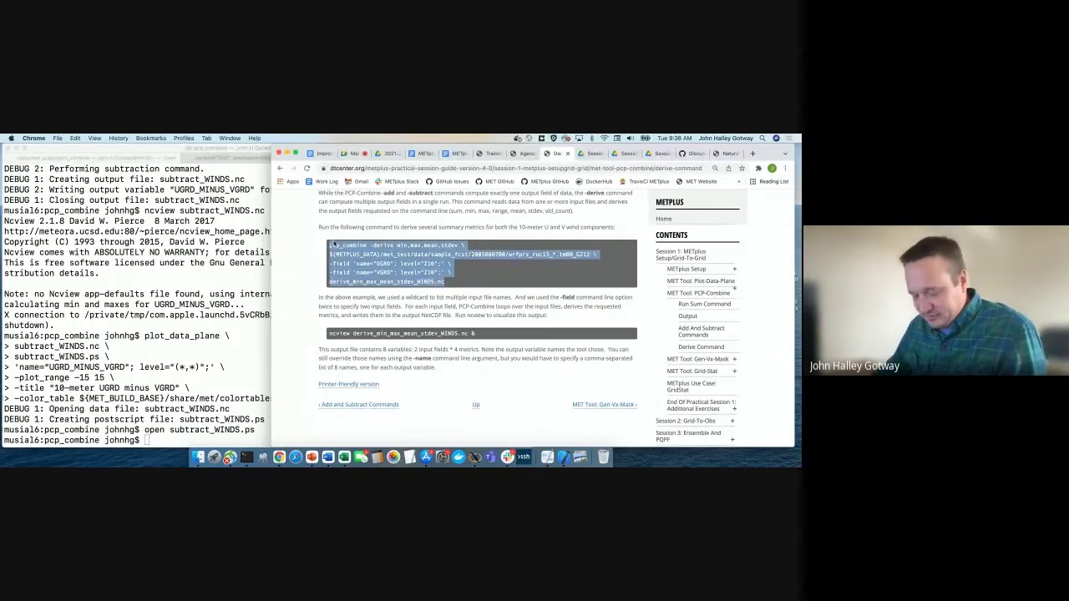
Run the pcp_combine -derive command to write derive_min_max_mean_stdev_WINDS.nc
{"action": "key", "text": "super+c"}
{"action": "left_click", "coordinate": [182, 289]}
{"action": "key", "text": "super+v"}
{"action": "key", "text": "Return"}
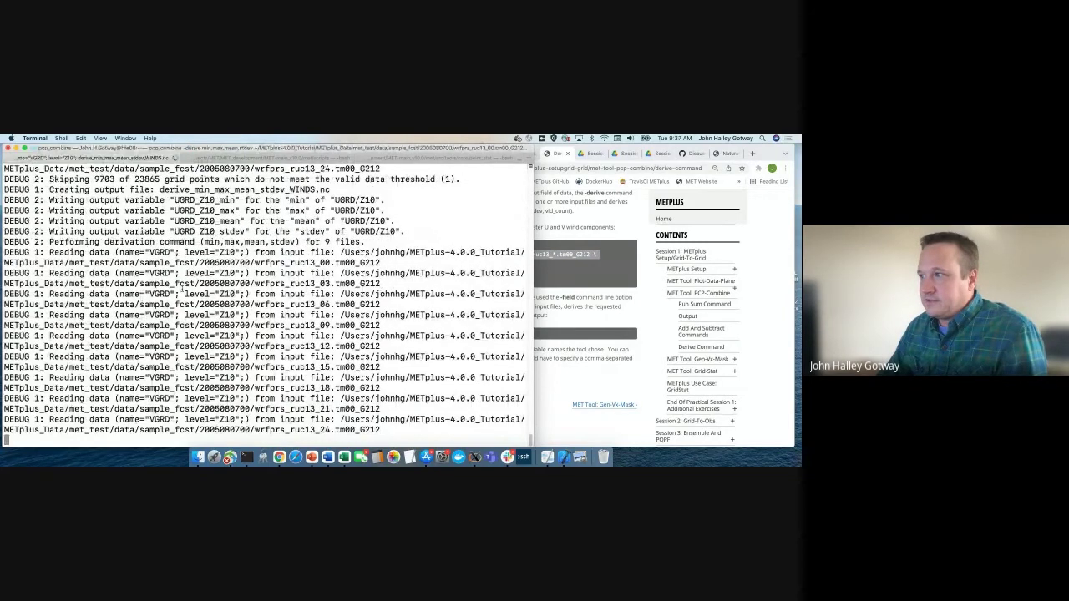
Print the derived file's header with ncdump -h and check UGRD_Z10_min, max, mean and stdev variables
{"action": "type", "text": "ncdump -h"}
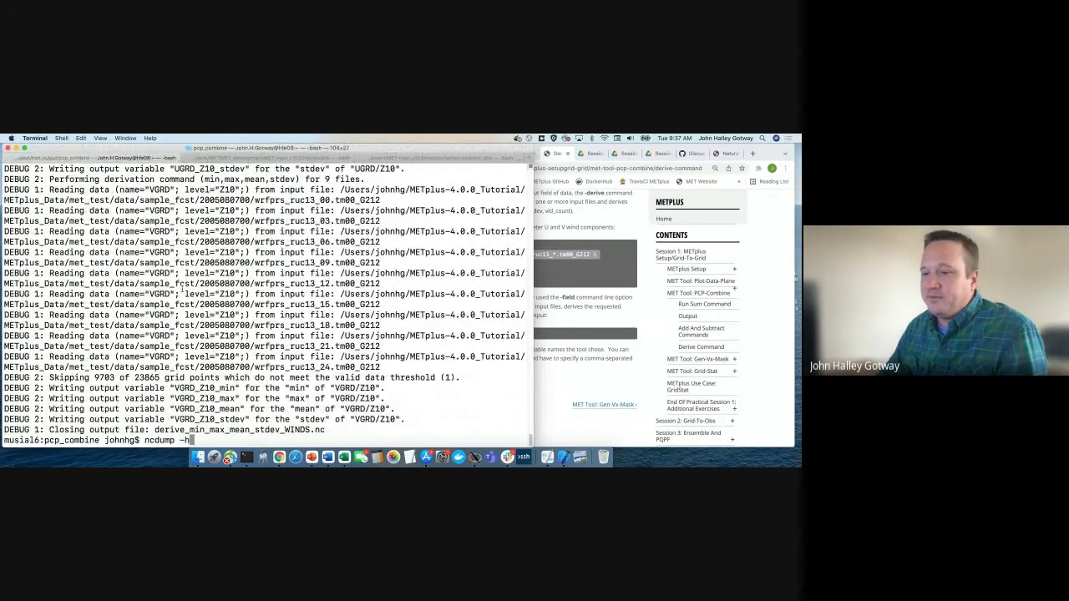
{"action": "double_click", "coordinate": [215, 430]}
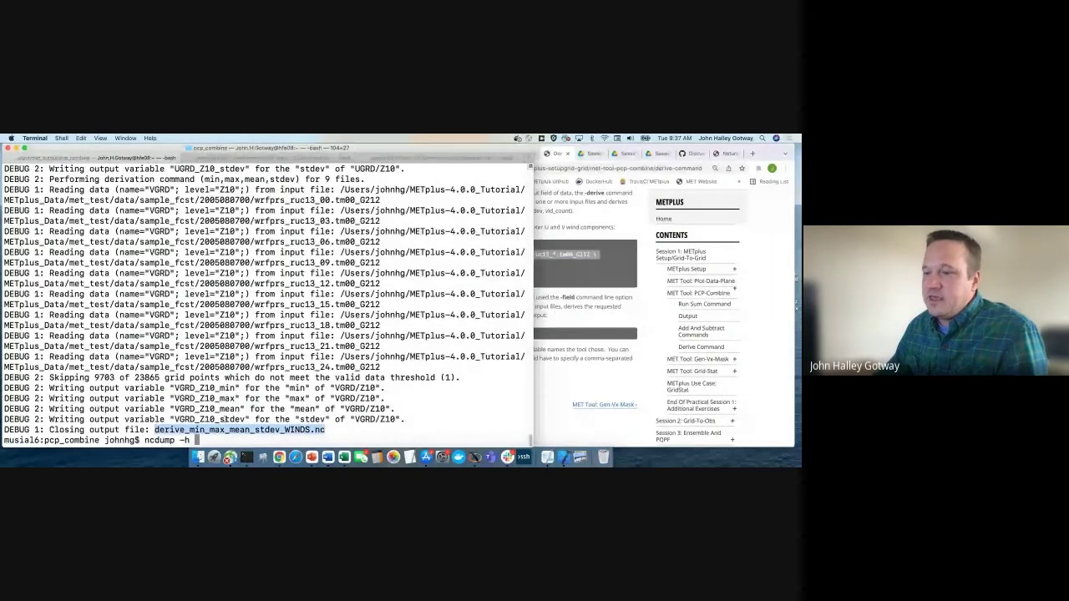
{"action": "key", "text": "super+c"}
{"action": "key", "text": "super+v"}
{"action": "key", "text": "Return"}
{"action": "scroll", "coordinate": [198, 324], "scroll_direction": "up", "scroll_amount": 4}
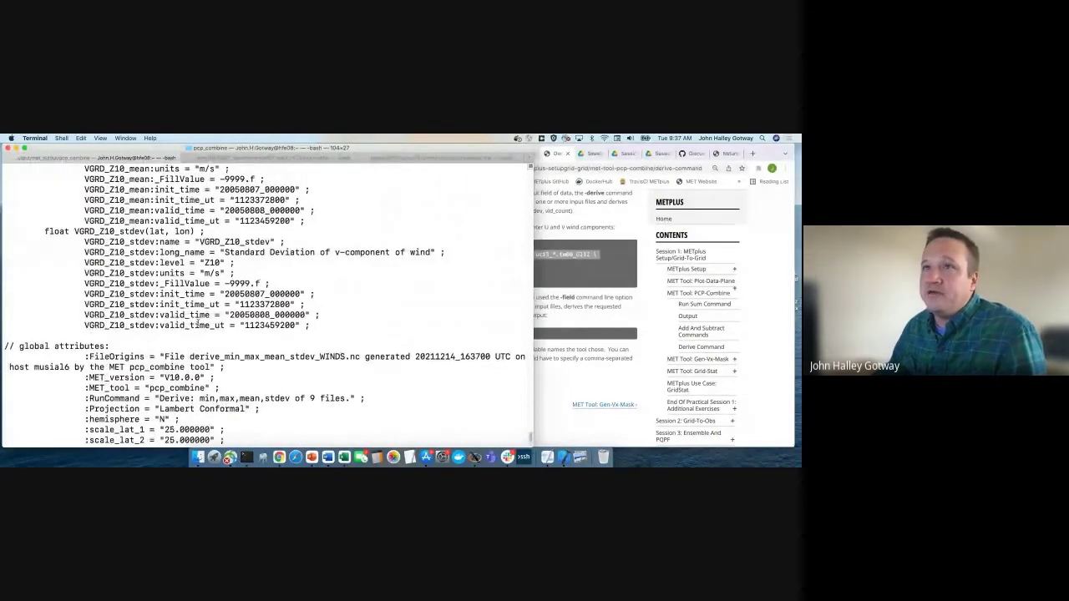
{"action": "scroll", "coordinate": [198, 324], "scroll_direction": "up", "scroll_amount": 15}
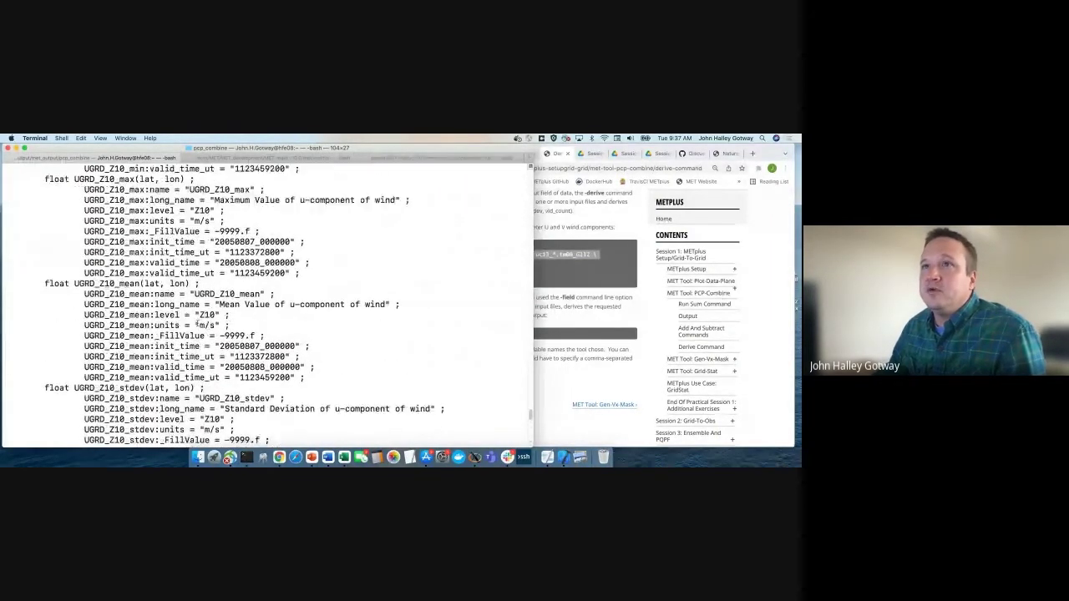
{"action": "scroll", "coordinate": [198, 324], "scroll_direction": "up", "scroll_amount": 8}
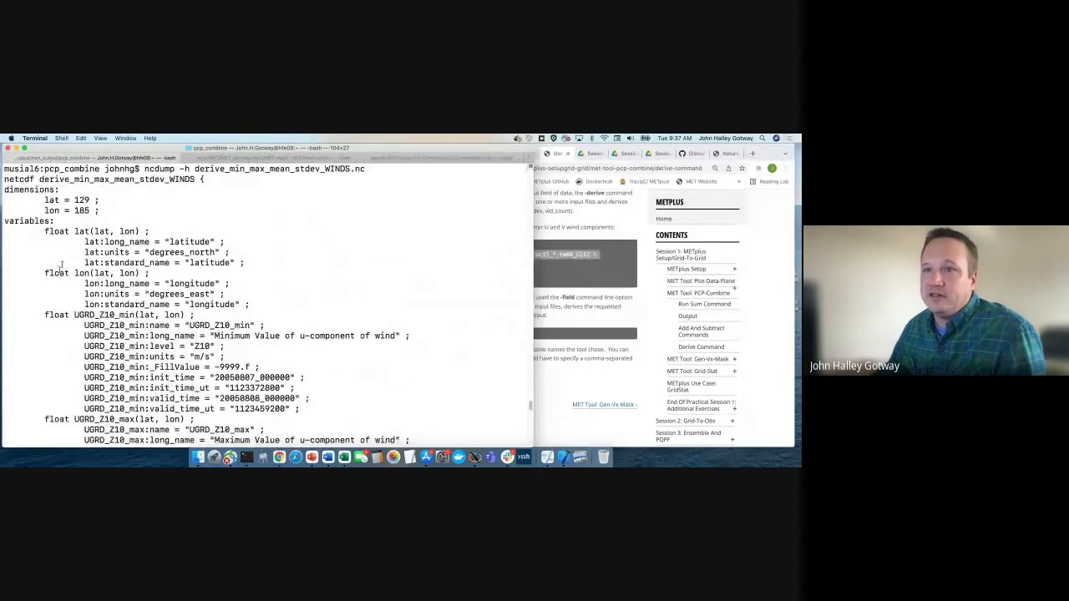
{"action": "scroll", "coordinate": [61, 266], "scroll_direction": "down", "scroll_amount": 1}
{"action": "double_click", "coordinate": [77, 294]}
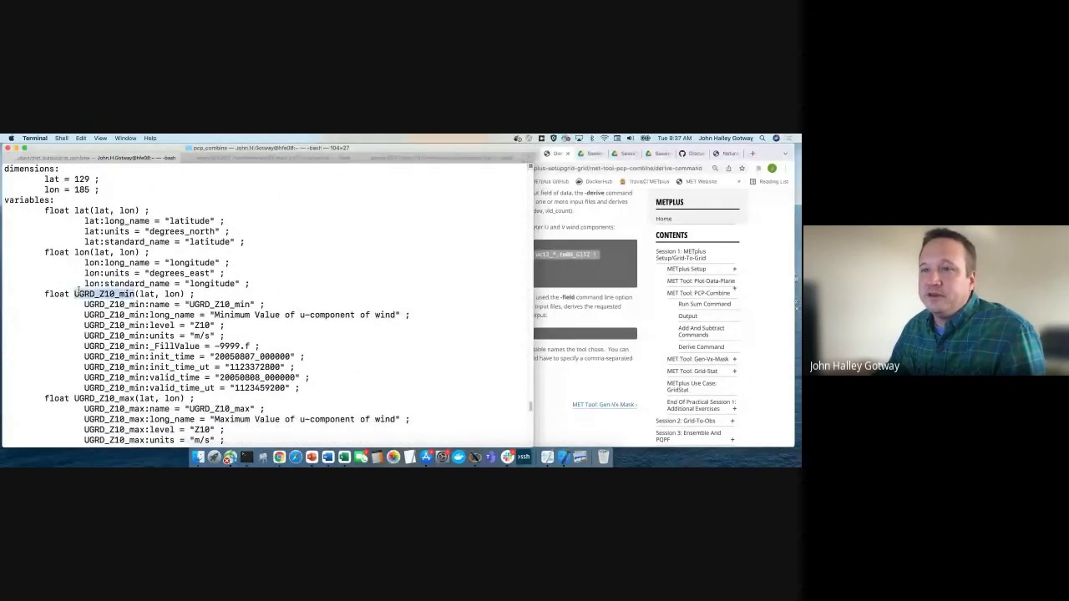
{"action": "scroll", "coordinate": [79, 294], "scroll_direction": "down", "scroll_amount": 6}
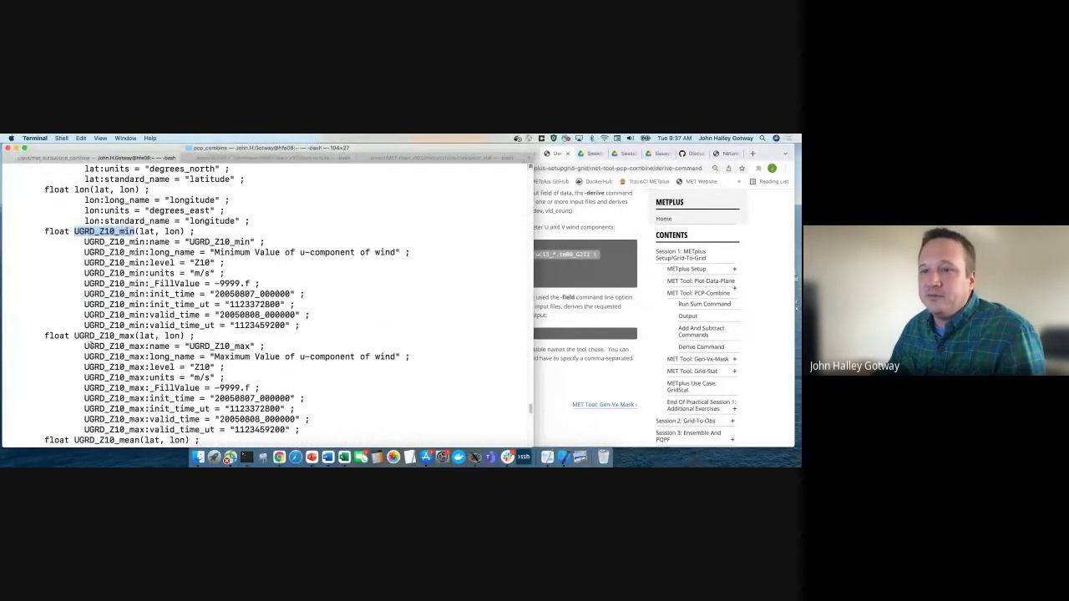
{"action": "double_click", "coordinate": [88, 336]}
{"action": "scroll", "coordinate": [89, 336], "scroll_direction": "down", "scroll_amount": 8}
{"action": "double_click", "coordinate": [84, 356]}
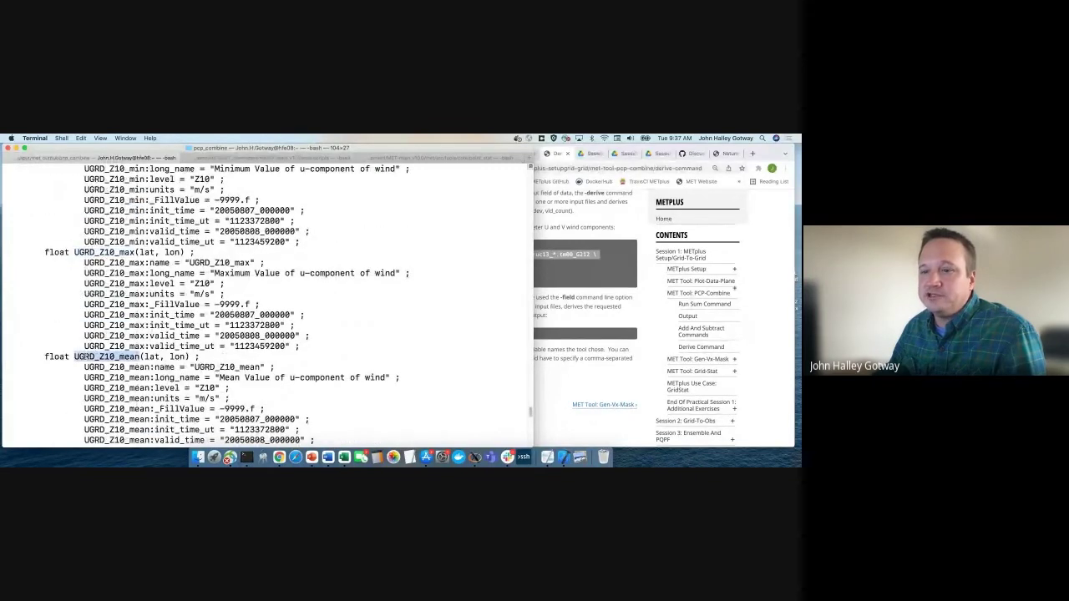
{"action": "scroll", "coordinate": [83, 351], "scroll_direction": "down", "scroll_amount": 11}
{"action": "double_click", "coordinate": [84, 345]}
{"action": "scroll", "coordinate": [84, 345], "scroll_direction": "down", "scroll_amount": 20}
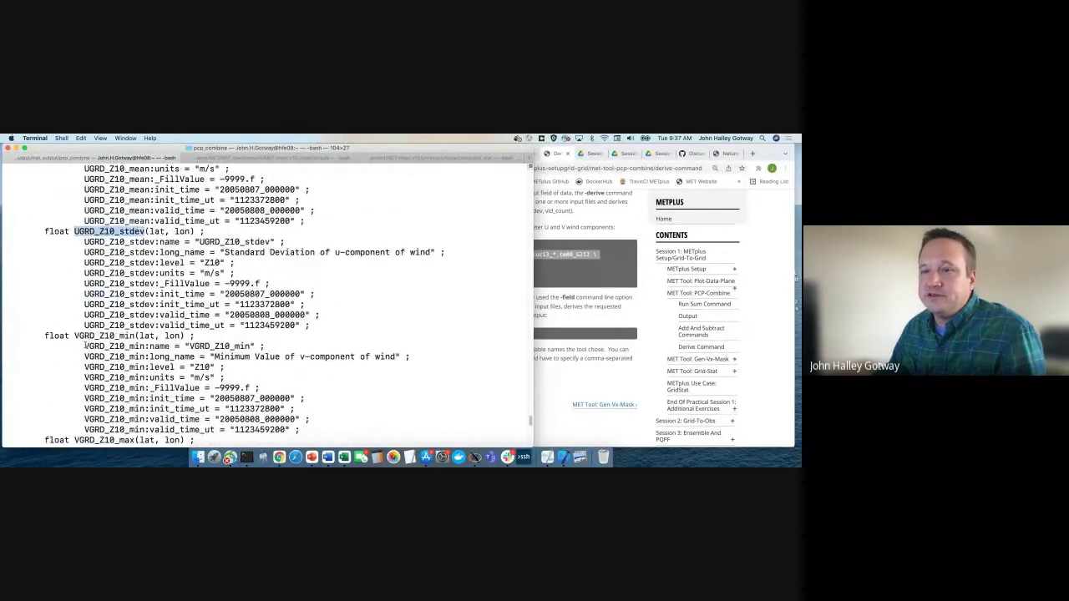
{"action": "scroll", "coordinate": [84, 346], "scroll_direction": "down", "scroll_amount": 8}
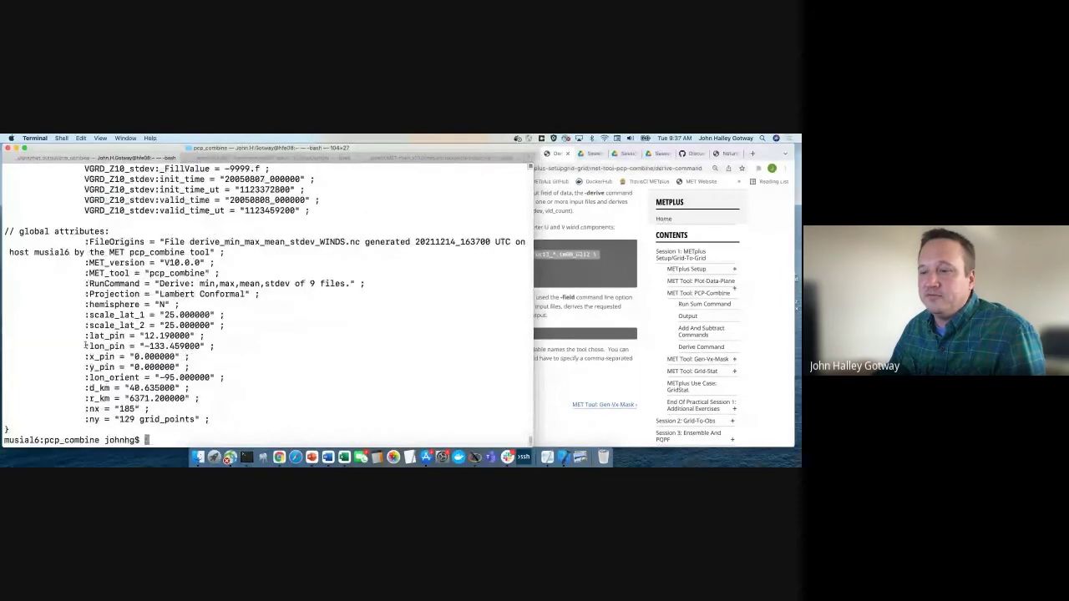
Open derive_min_max_mean_stdev_WINDS.nc in ncview
{"action": "type", "text": "ncview"}
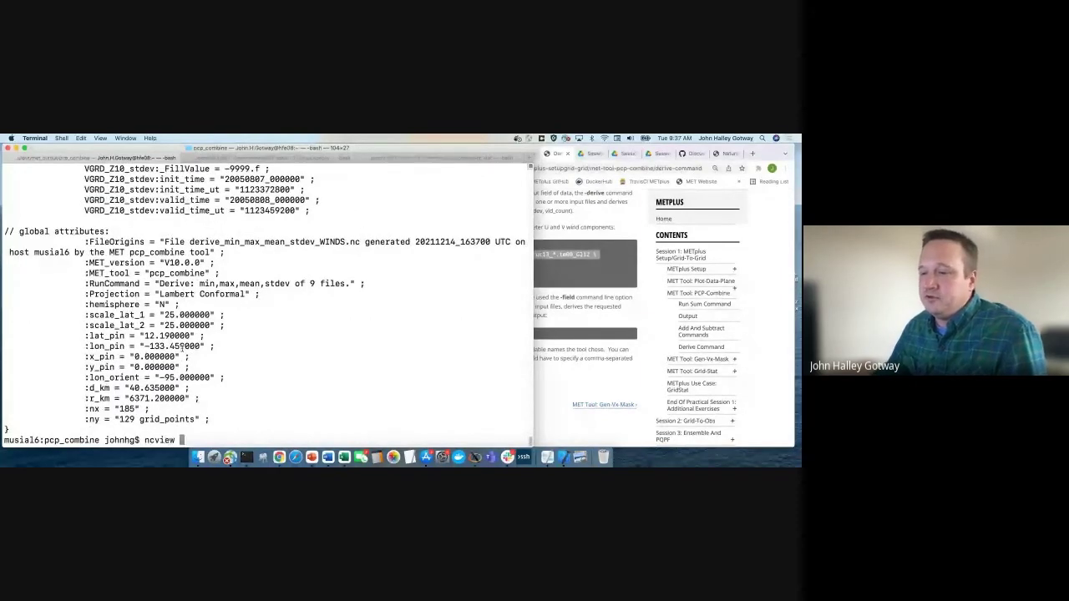
{"action": "scroll", "coordinate": [94, 343], "scroll_direction": "up", "scroll_amount": 5}
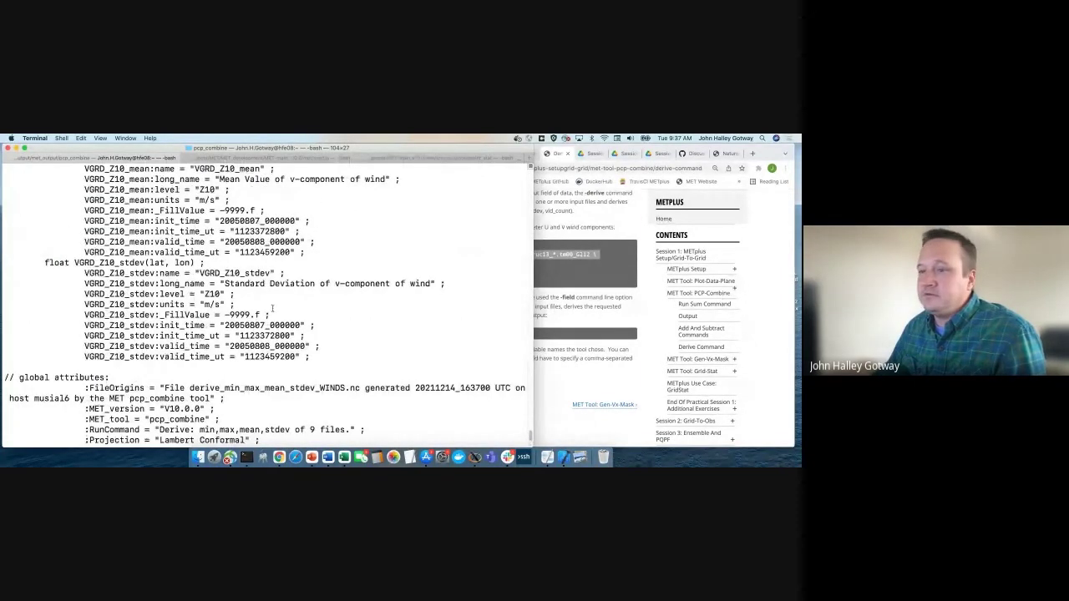
{"action": "scroll", "coordinate": [272, 308], "scroll_direction": "up", "scroll_amount": 20}
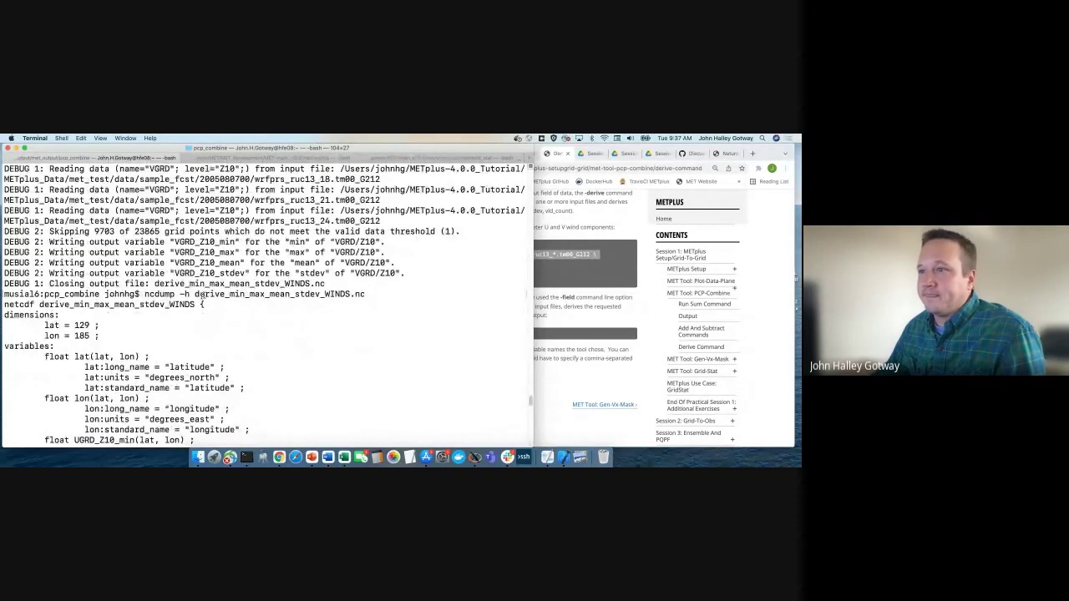
{"action": "double_click", "coordinate": [200, 296]}
{"action": "key", "text": "super+c"}
{"action": "key", "text": "super+v"}
{"action": "key", "text": "Return"}
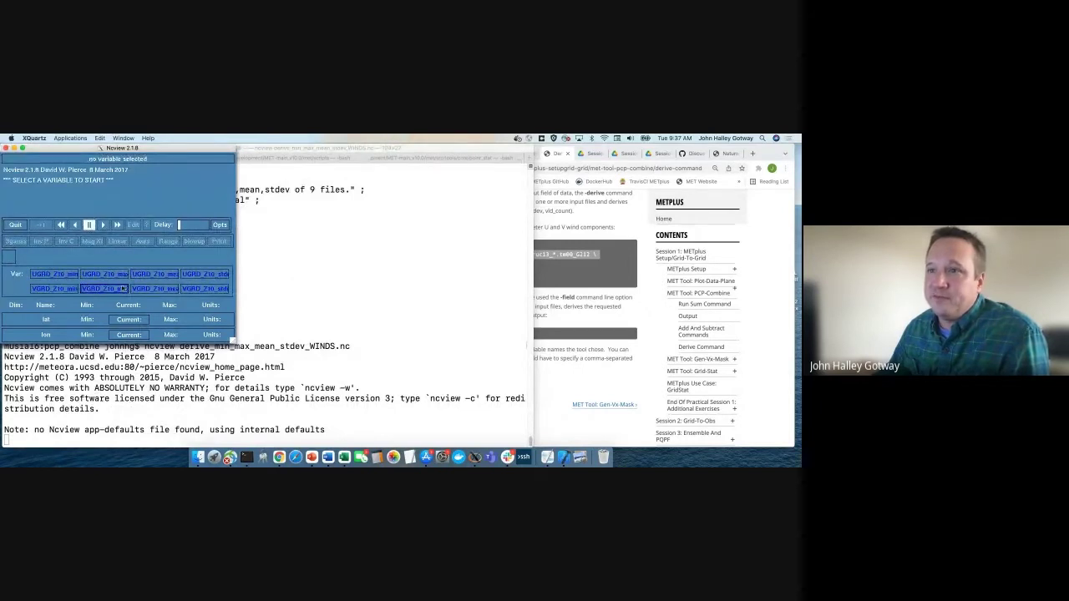
Plot UGRD_Z10_min and UGRD_Z10_max in ncview, then quit and bring the guide forward
{"action": "left_click", "coordinate": [55, 274]}
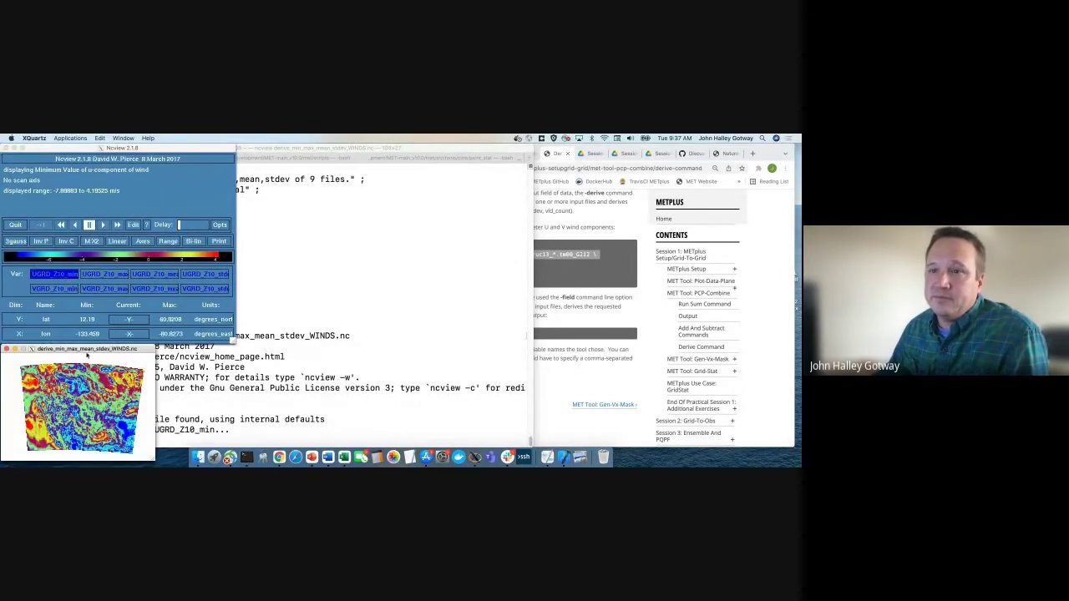
{"action": "left_click_drag", "start_coordinate": [87, 355], "coordinate": [409, 206]}
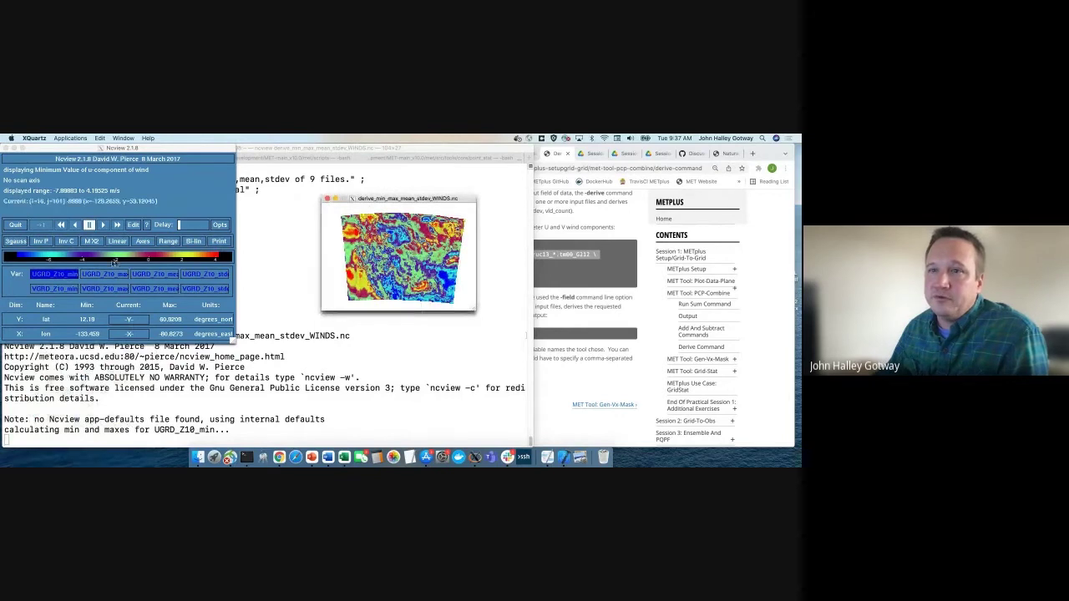
{"action": "left_click", "coordinate": [108, 275]}
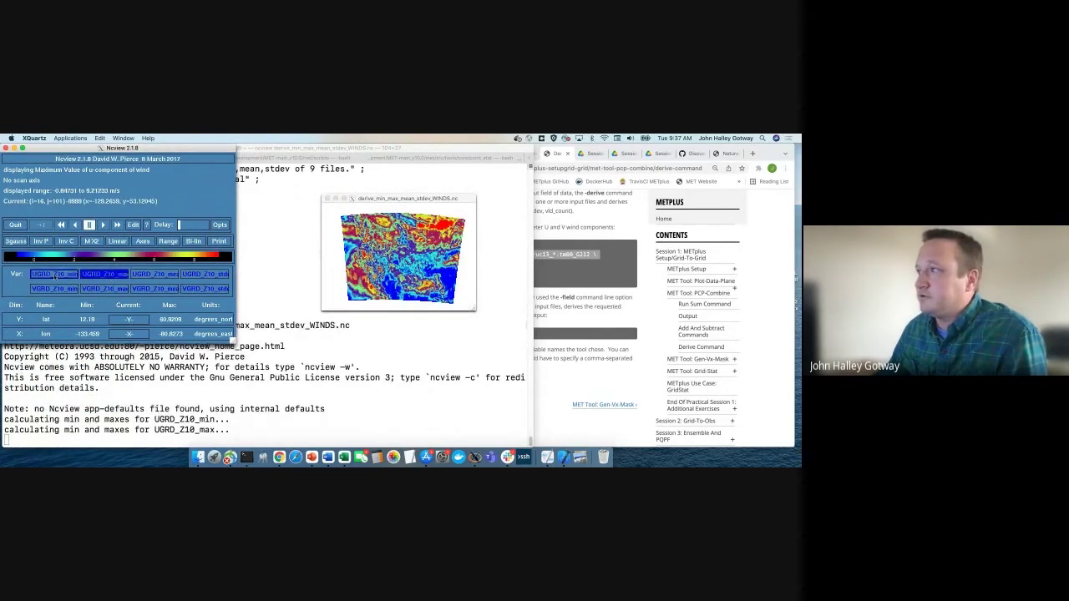
{"action": "left_click", "coordinate": [55, 279]}
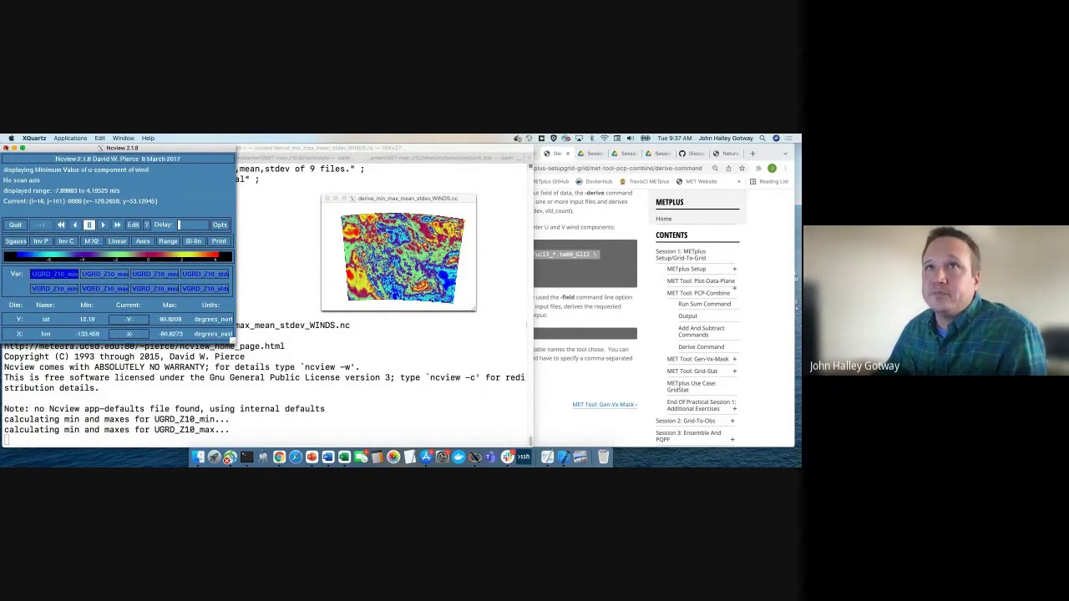
{"action": "left_click", "coordinate": [6, 148]}
{"action": "left_click", "coordinate": [497, 317]}
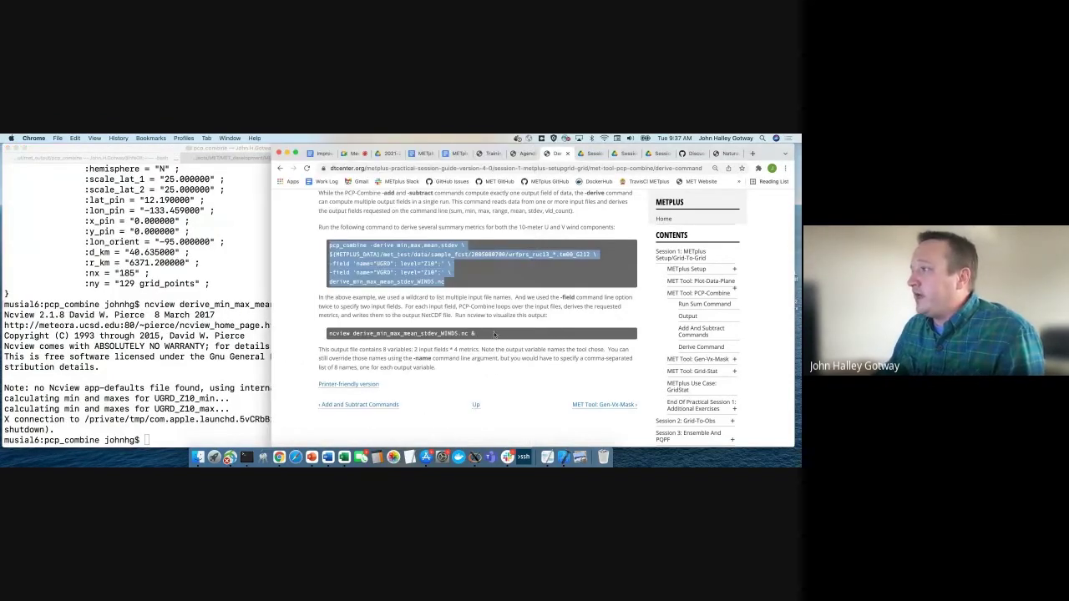
Follow the 'MET Tool: Gen-Vx-Mask' link at the bottom of the Derive Command page
{"action": "scroll", "coordinate": [529, 369], "scroll_direction": "down", "scroll_amount": 1}
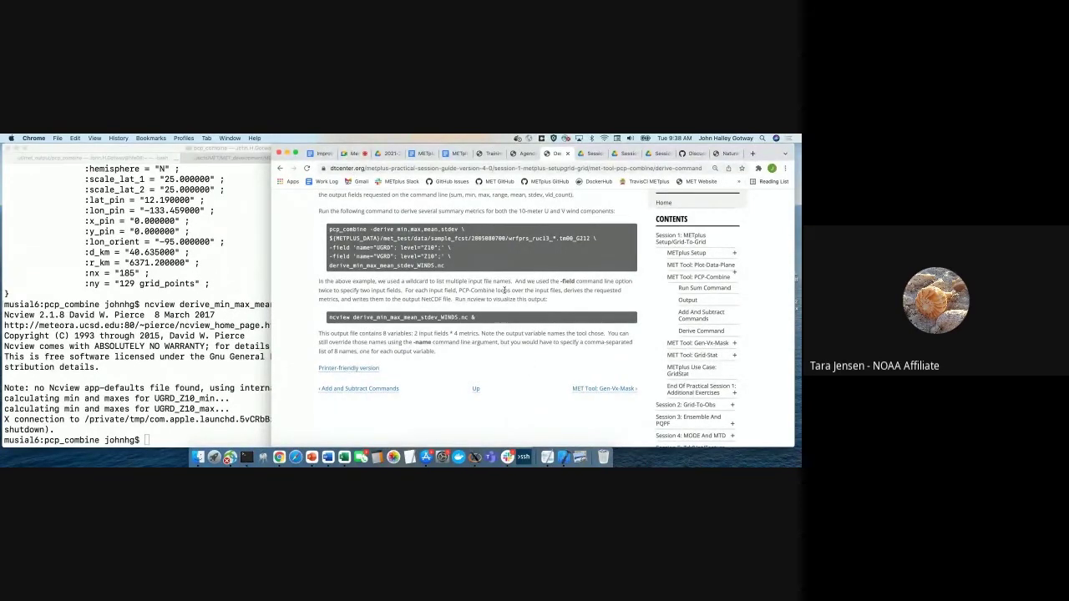
{"action": "left_click", "coordinate": [609, 389]}
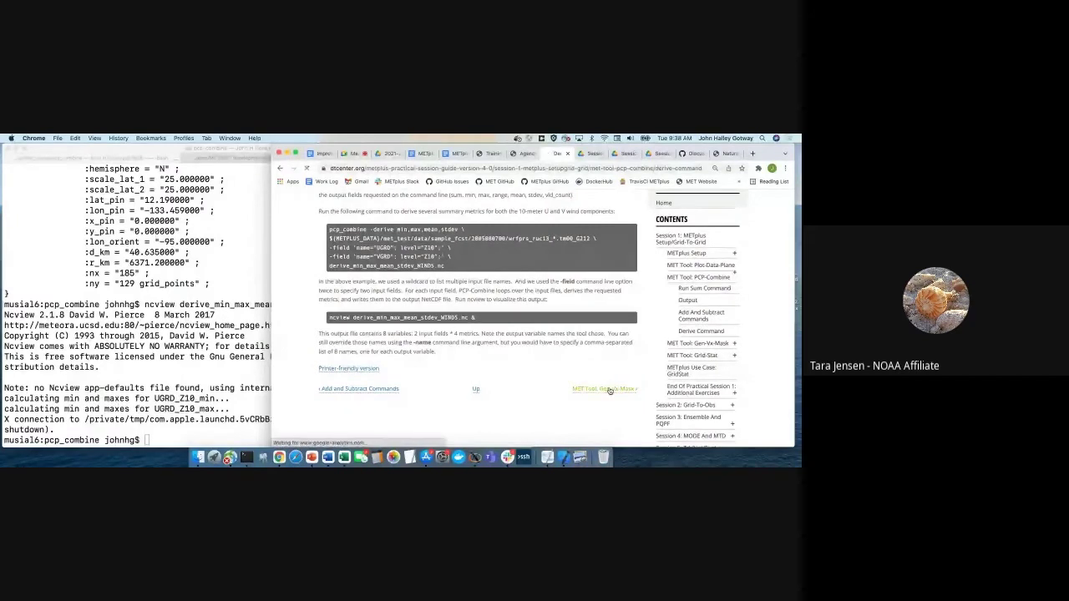
{"action": "scroll", "coordinate": [547, 349], "scroll_direction": "down", "scroll_amount": 1}
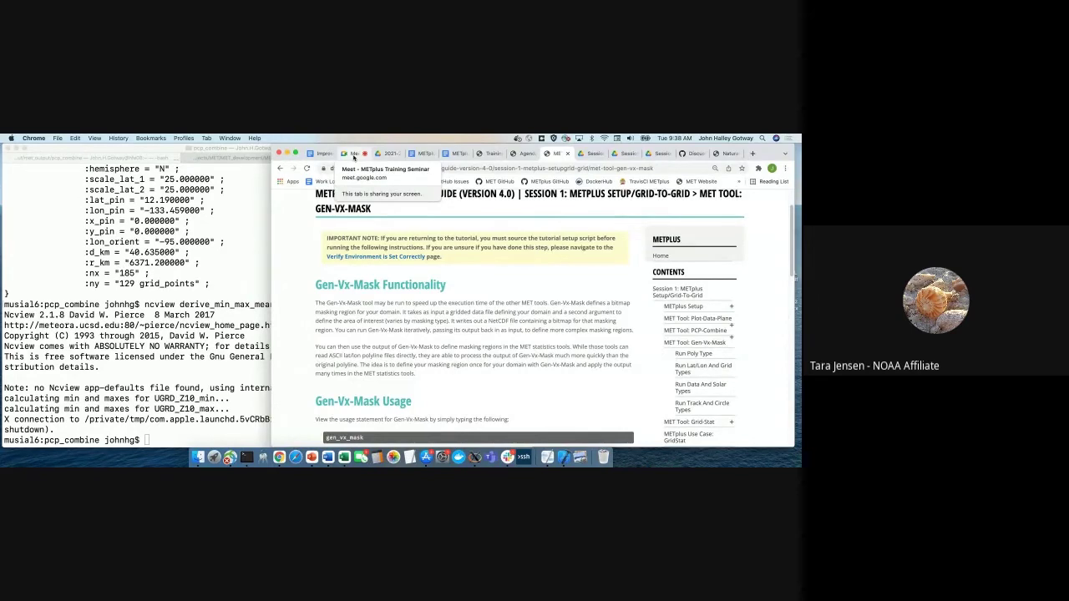
Bring the Google Meet seminar call forward to read the in-call question about computing wind speed with pcp-combine
{"action": "left_click", "coordinate": [355, 157]}
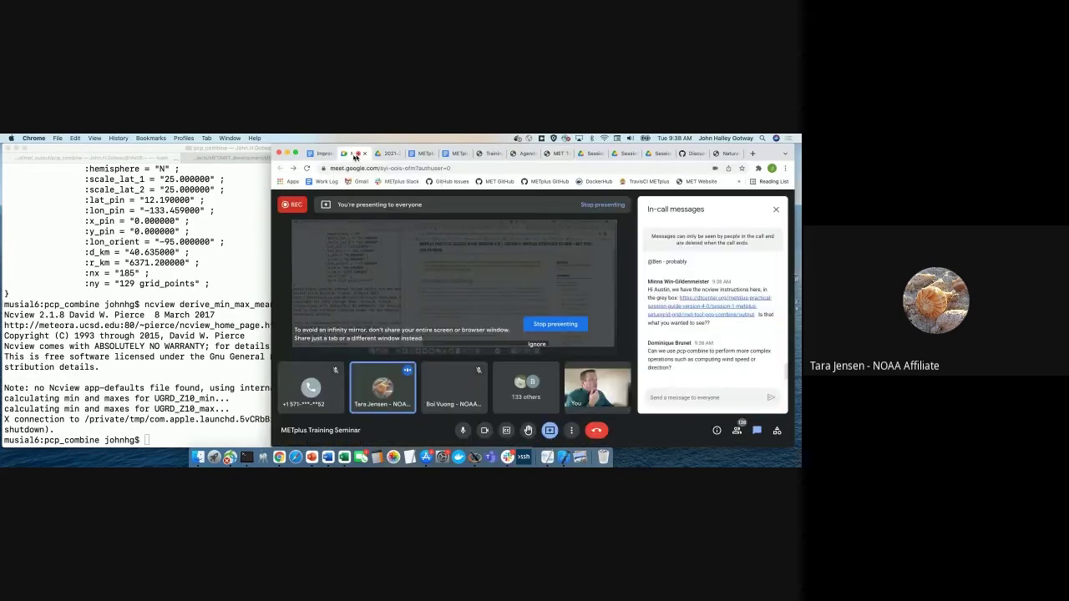
{"action": "key", "text": "super+Tab"}
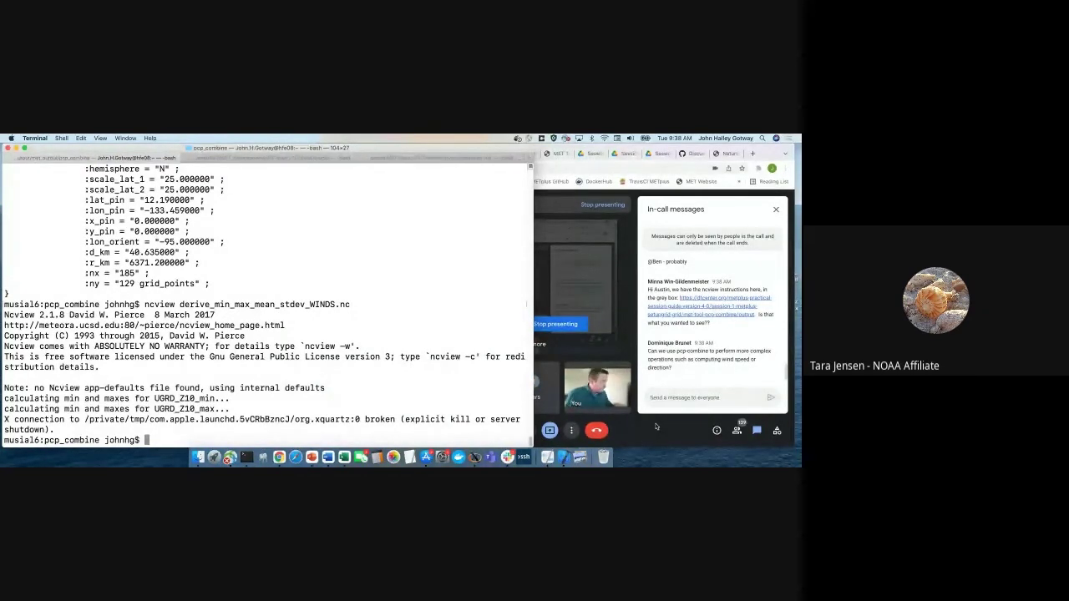
{"action": "left_click", "coordinate": [578, 394]}
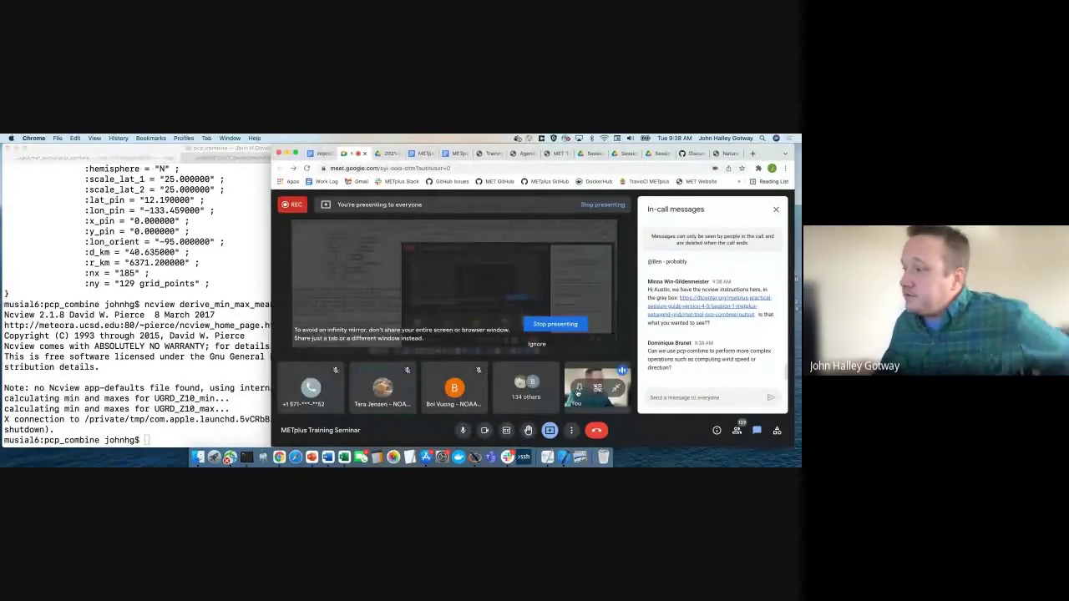
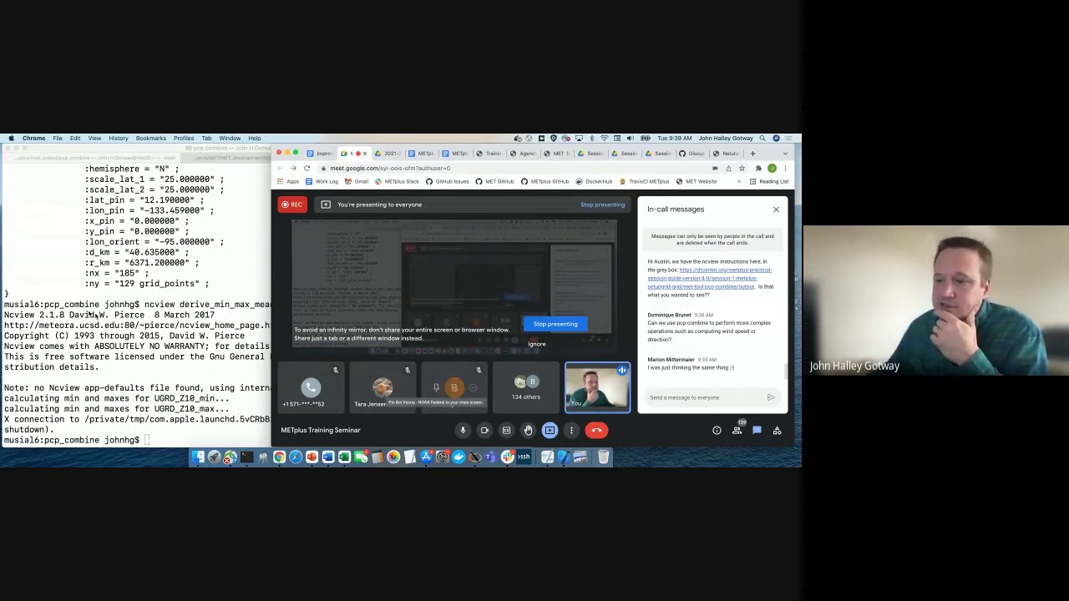
Print the working directory, then enter the wind field names UGRD VGRD WIND WDIR at the prompt
{"action": "left_click", "coordinate": [90, 315]}
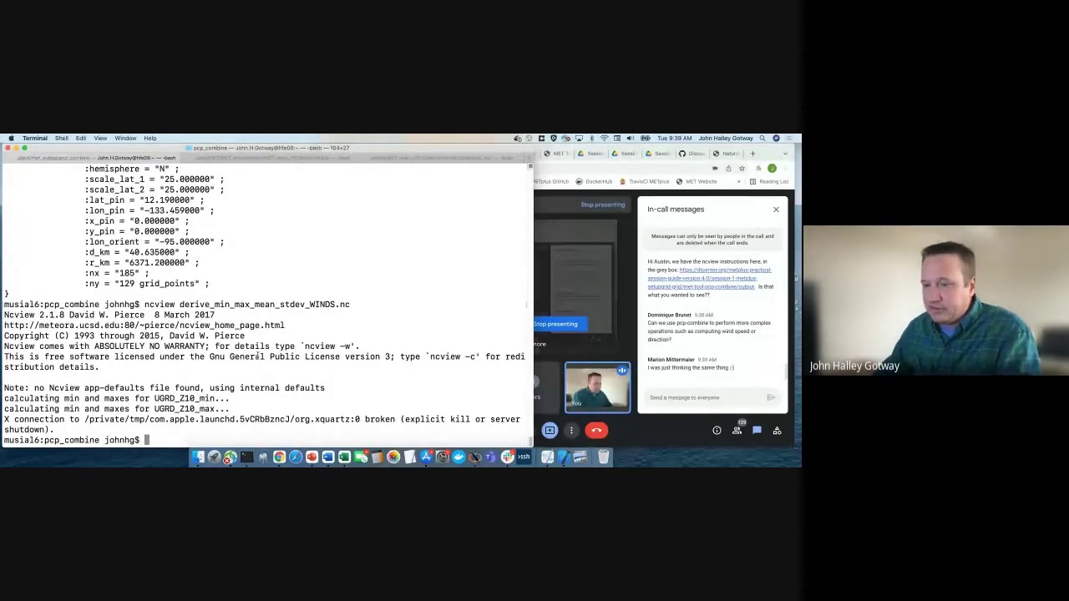
{"action": "type", "text": "pwd"}
{"action": "key", "text": "Return"}
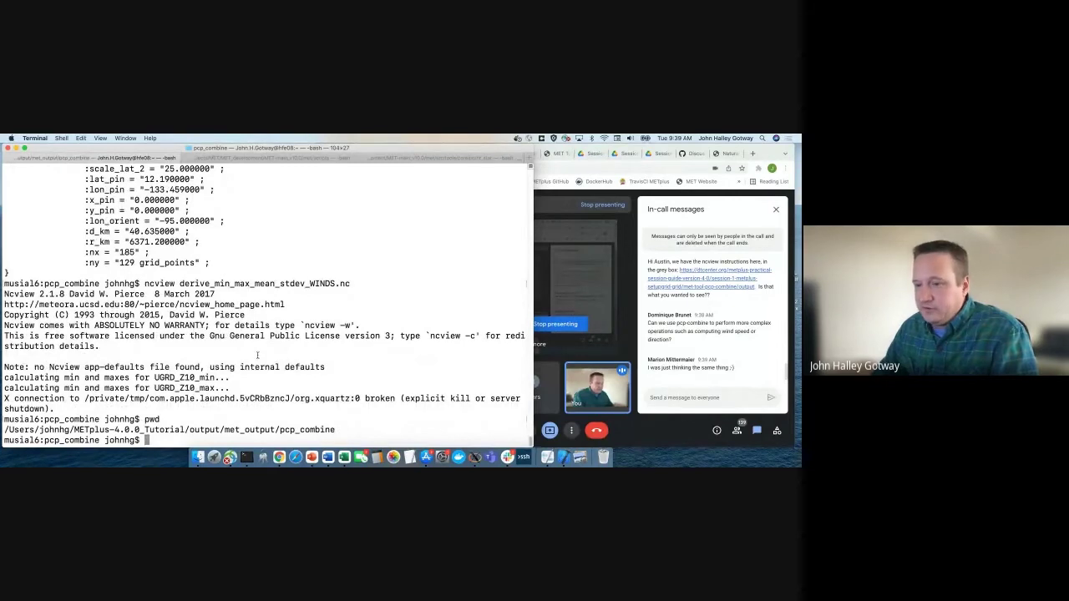
{"action": "type", "text": "UGRD "}
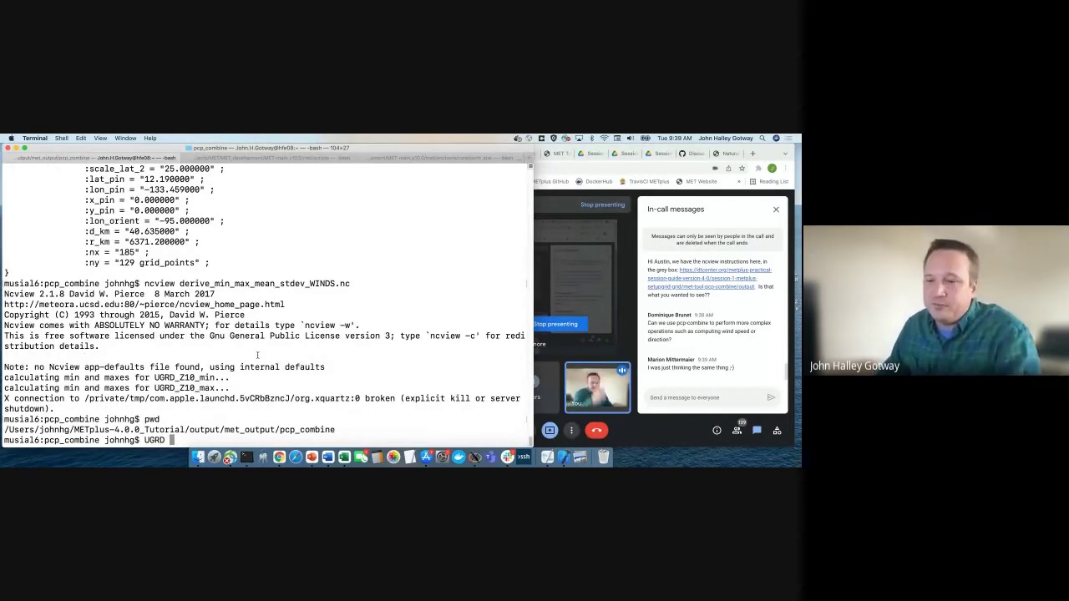
{"action": "type", "text": "VGRD "}
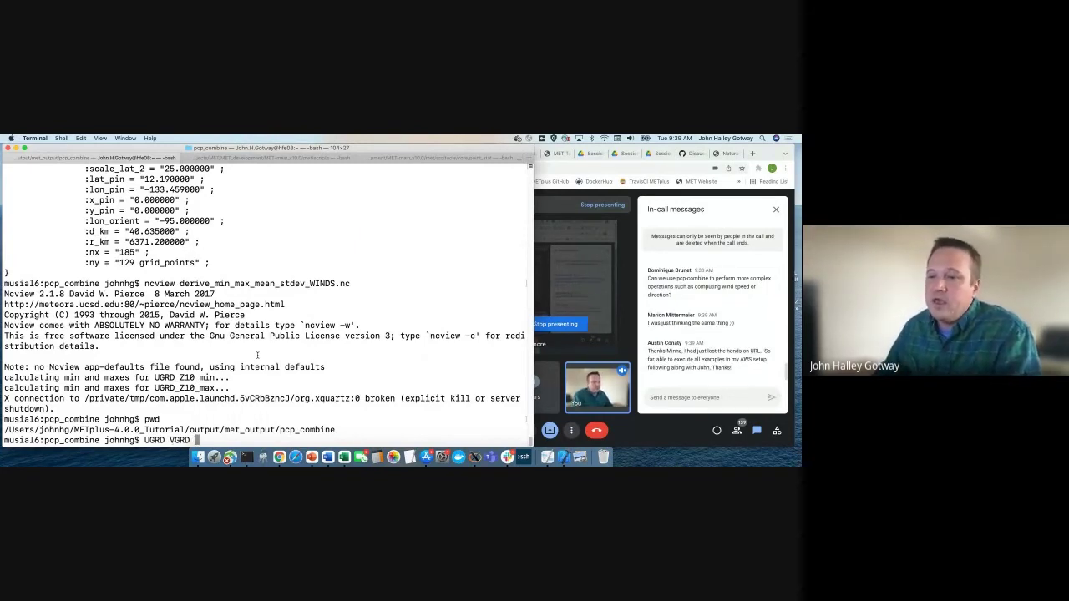
{"action": "type", "text": "WIND"}
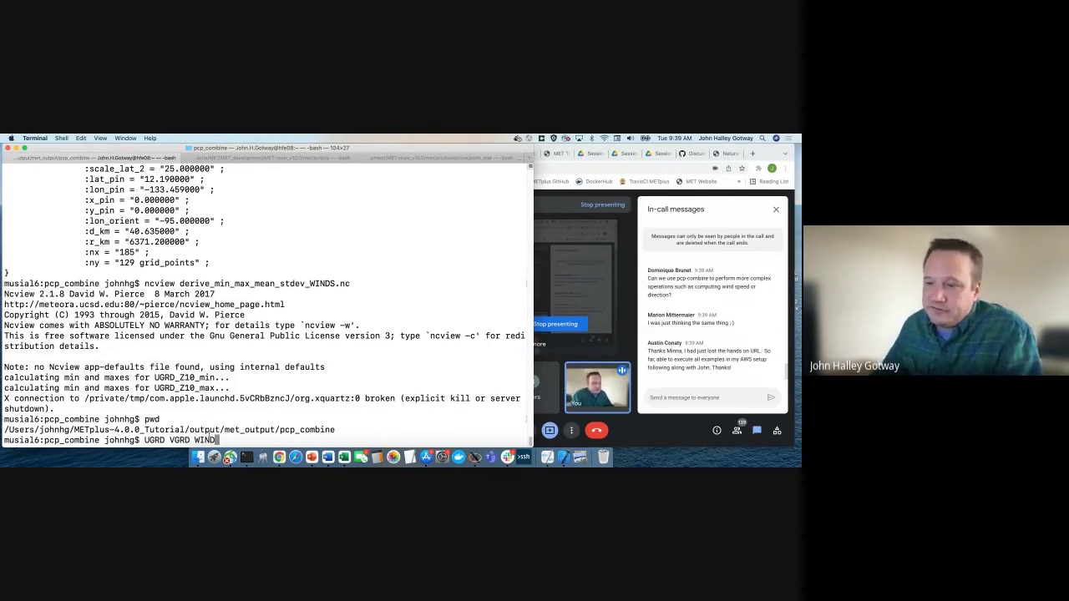
{"action": "double_click", "coordinate": [205, 441]}
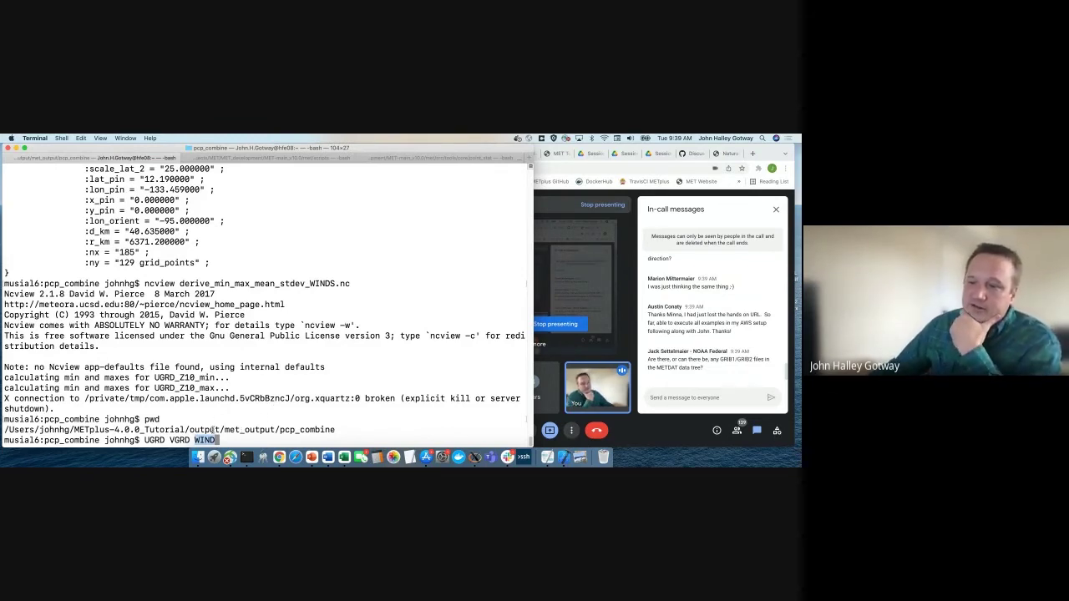
{"action": "left_click_drag", "start_coordinate": [217, 440], "coordinate": [145, 440]}
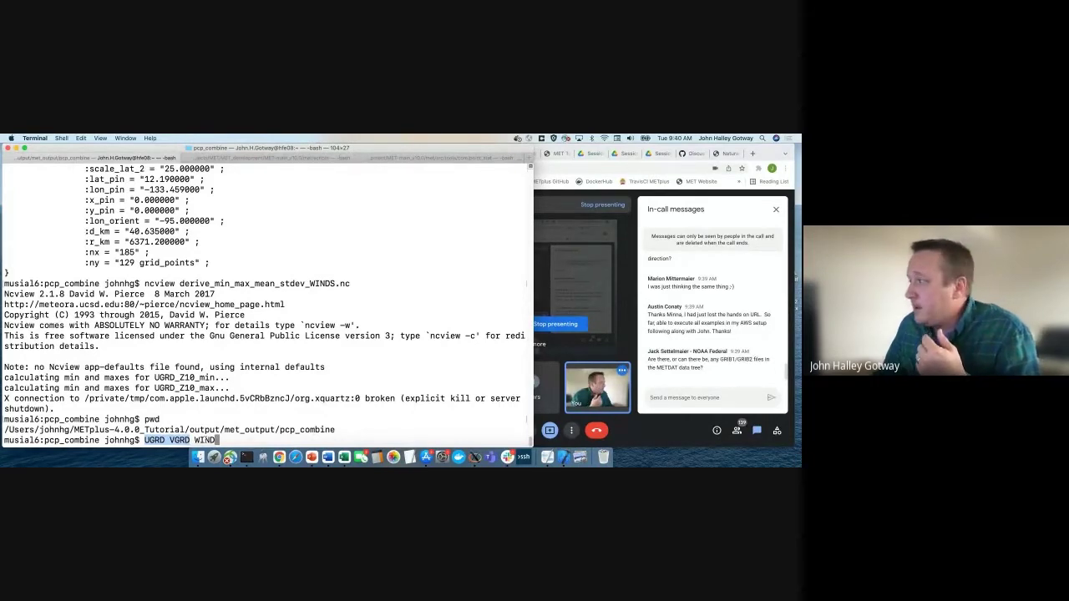
{"action": "type", "text": "WDIR"}
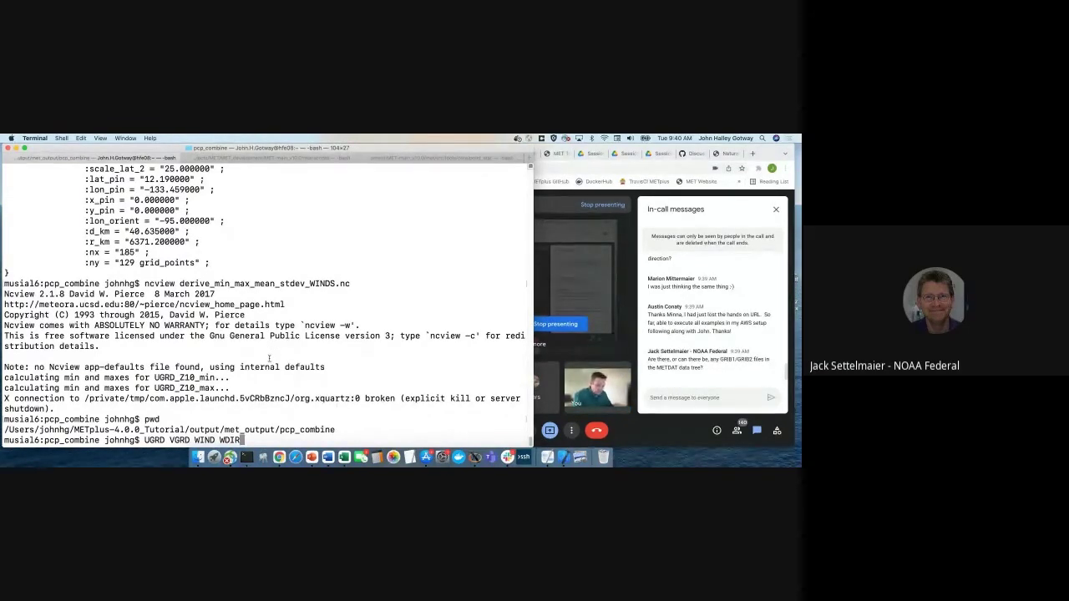
List the pcp_combine output folder, then move up into METplus-4.0.0_Tutorial and list its contents
{"action": "key", "text": "Return"}
{"action": "type", "text": "pwd"}
{"action": "key", "text": "Return"}
{"action": "type", "text": "ls"}
{"action": "key", "text": "Return"}
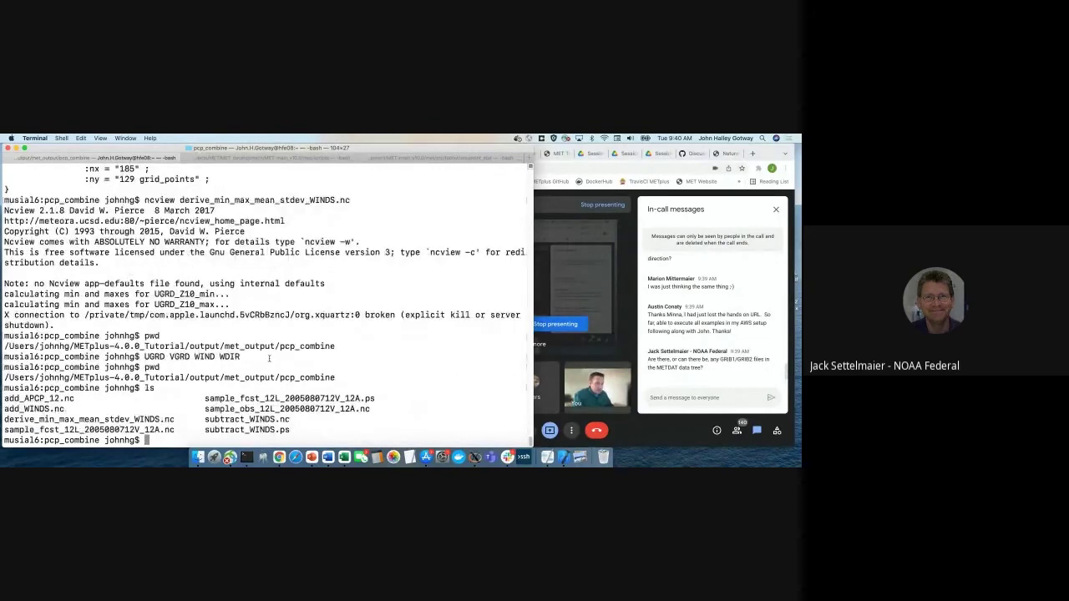
{"action": "type", "text": "cd"}
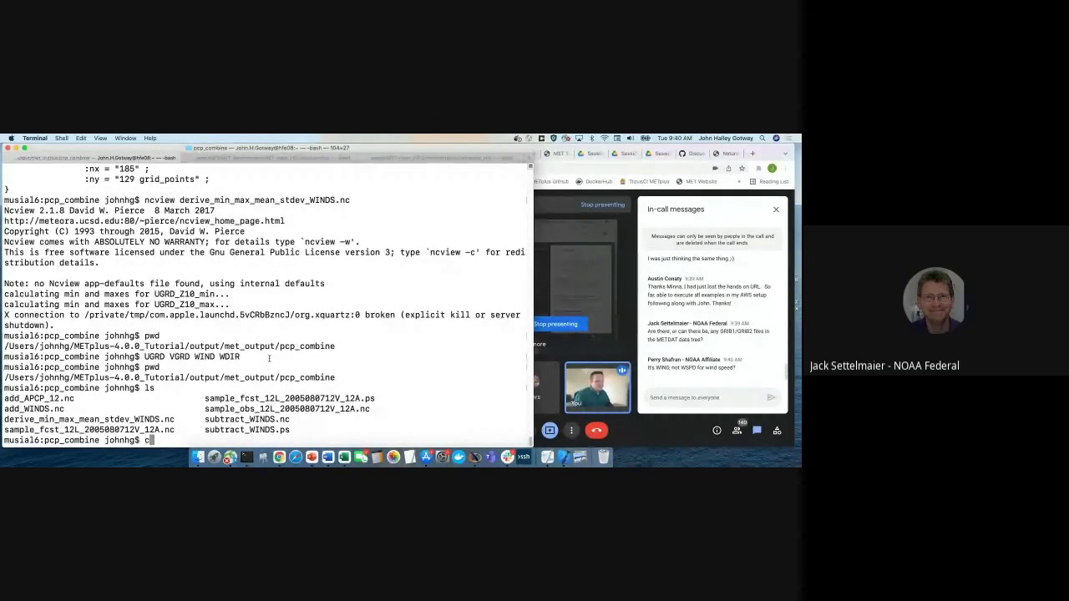
{"action": "type", "text": " ../"}
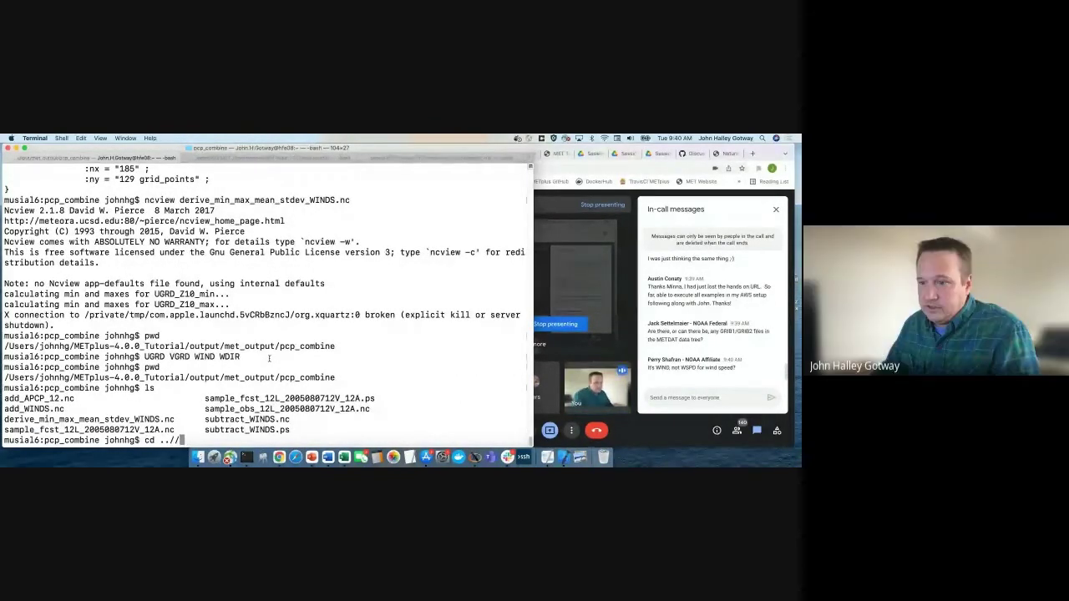
{"action": "type", "text": "../"}
{"action": "key", "text": "Return"}
{"action": "type", "text": "pwd"}
{"action": "key", "text": "Return"}
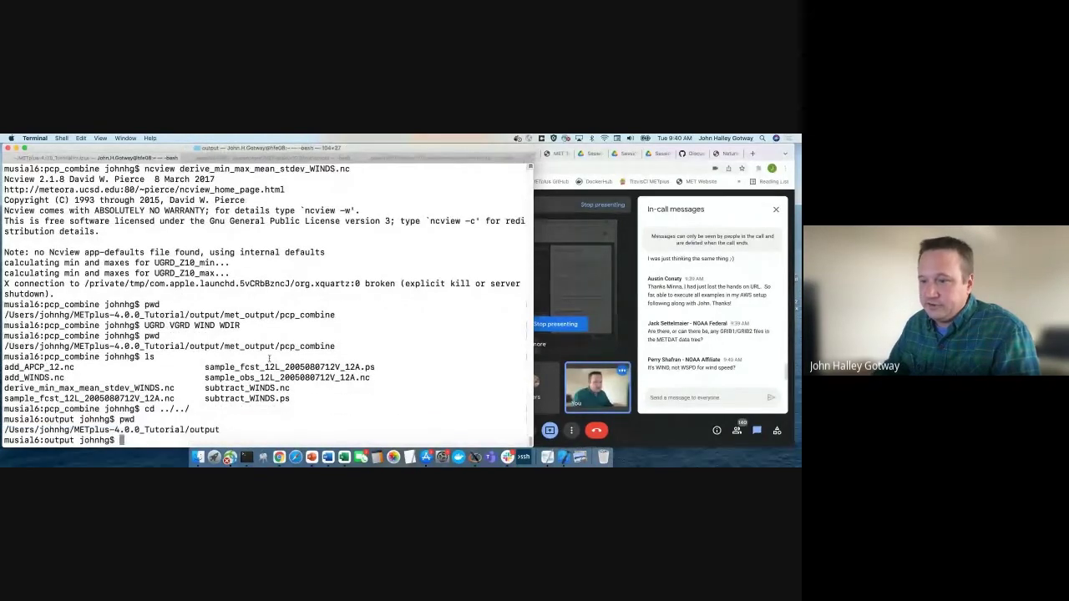
{"action": "type", "text": "cd ../"}
{"action": "key", "text": "Return"}
{"action": "type", "text": "ls"}
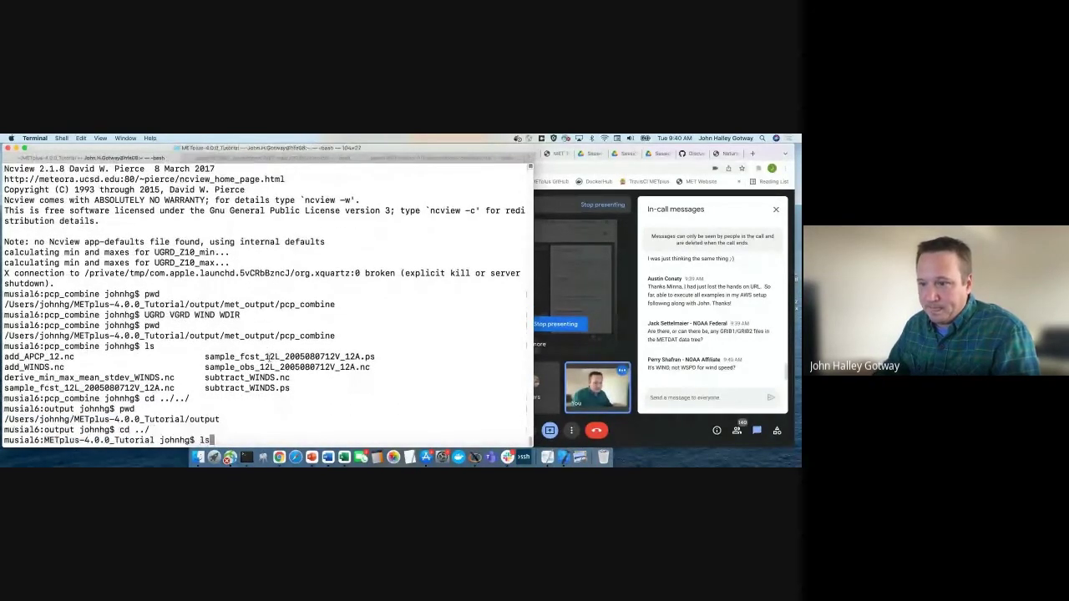
{"action": "key", "text": "Return"}
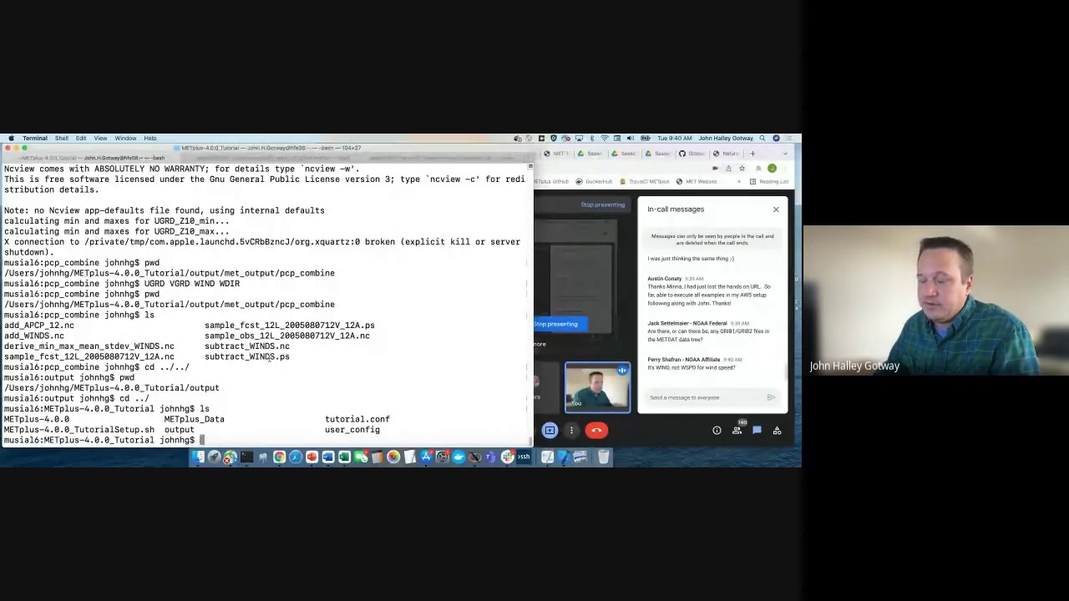
Search METplus_Data for every file matching "*.grib"
{"action": "type", "text": "find "}
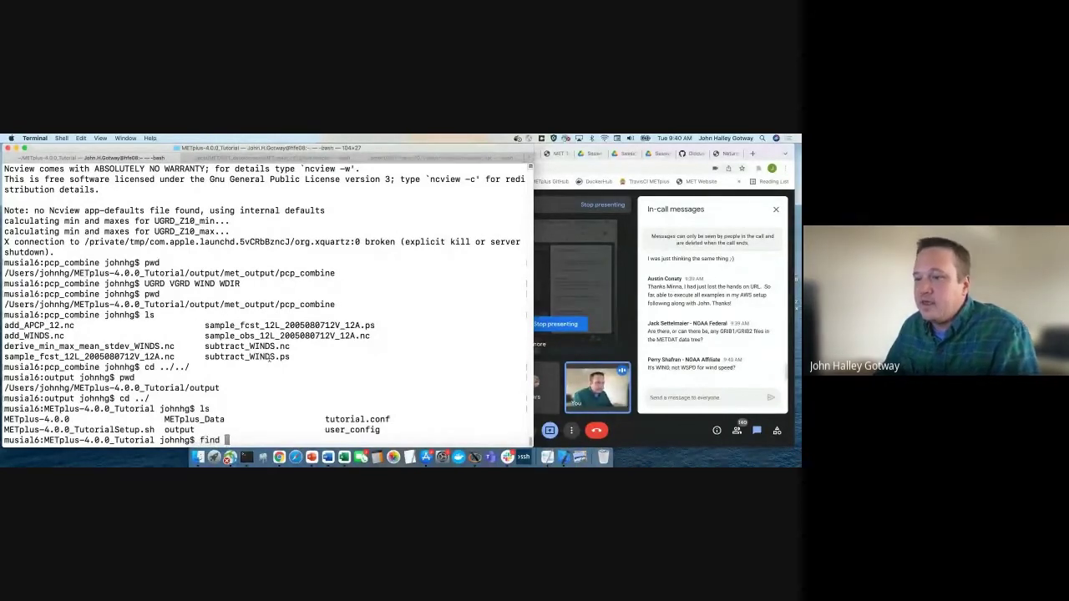
{"action": "type", "text": "./ -name \"*"}
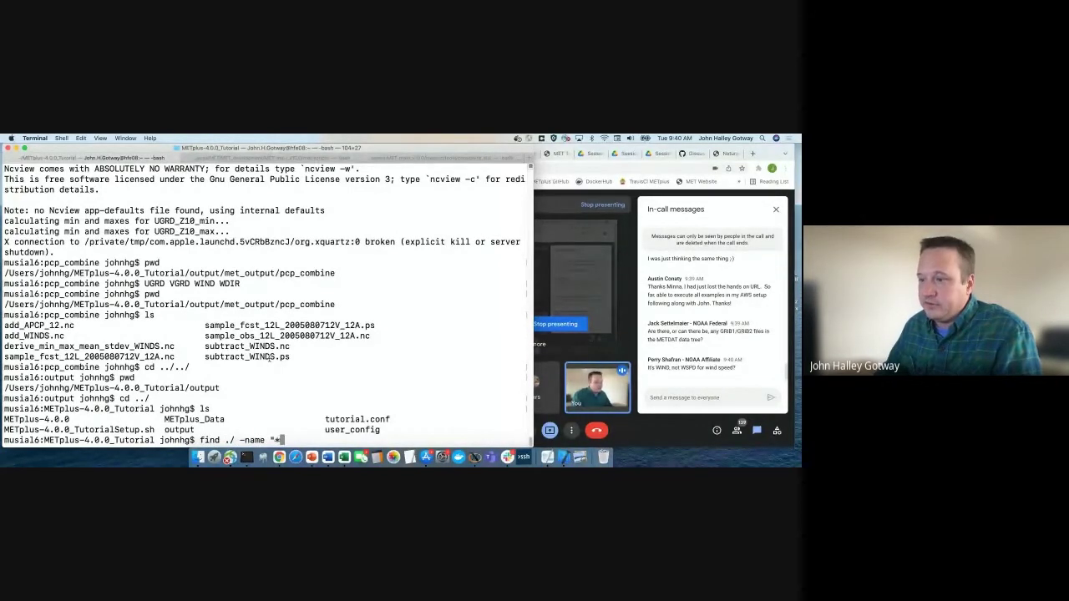
{"action": "type", "text": ".grib"}
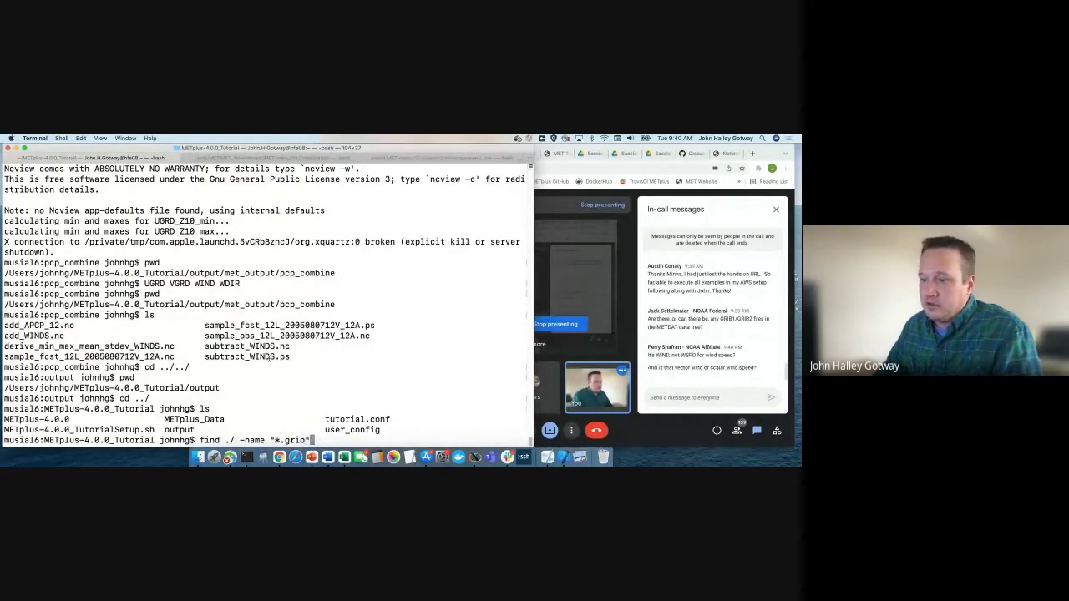
{"action": "key", "text": "BackSpace"}
{"action": "key", "text": "BackSpace"}
{"action": "key", "text": "BackSpace"}
{"action": "key", "text": "BackSpace"}
{"action": "key", "text": "BackSpace"}
{"action": "key", "text": "BackSpace"}
{"action": "key", "text": "BackSpace"}
{"action": "key", "text": "BackSpace"}
{"action": "key", "text": "BackSpace"}
{"action": "key", "text": "BackSpace"}
{"action": "key", "text": "BackSpace"}
{"action": "key", "text": "BackSpace"}
{"action": "key", "text": "BackSpace"}
{"action": "key", "text": "BackSpace"}
{"action": "key", "text": "BackSpace"}
{"action": "key", "text": "BackSpace"}
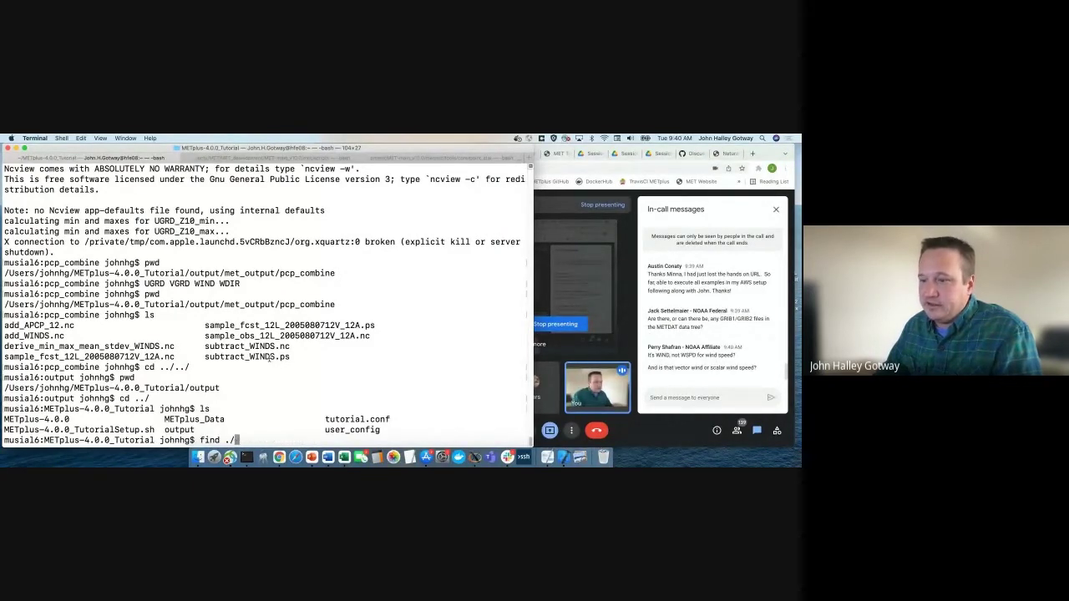
{"action": "type", "text": "METplus_D"}
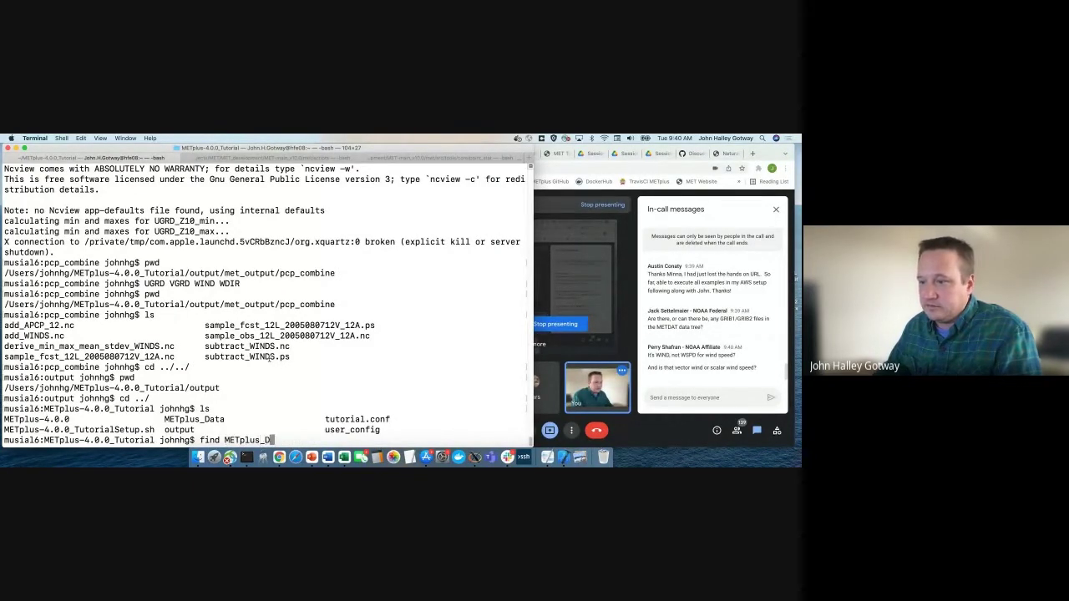
{"action": "type", "text": "ata -name \"*.grib\""}
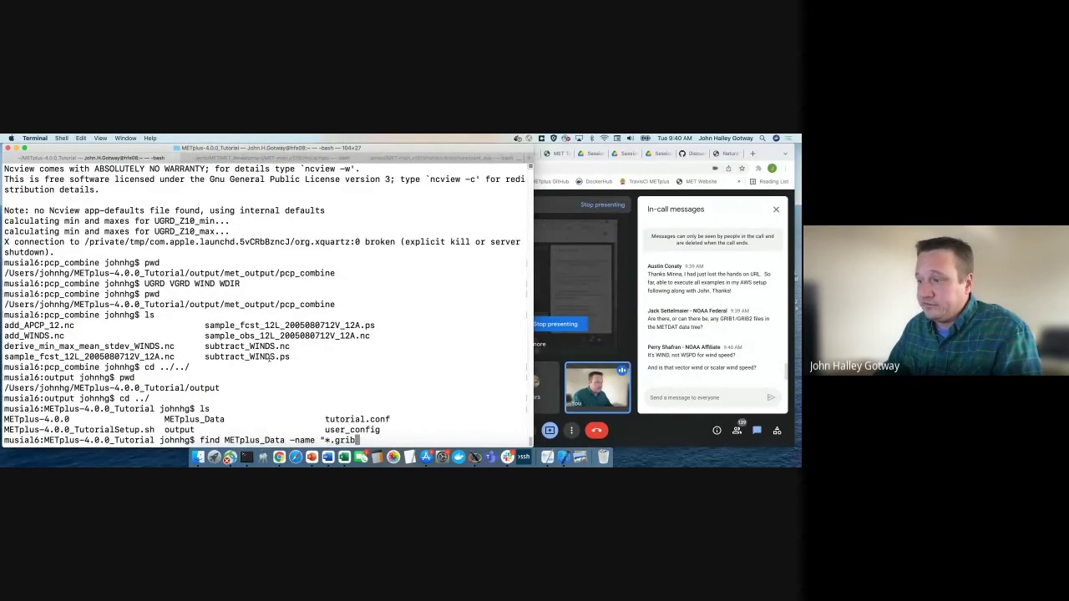
{"action": "key", "text": "Return"}
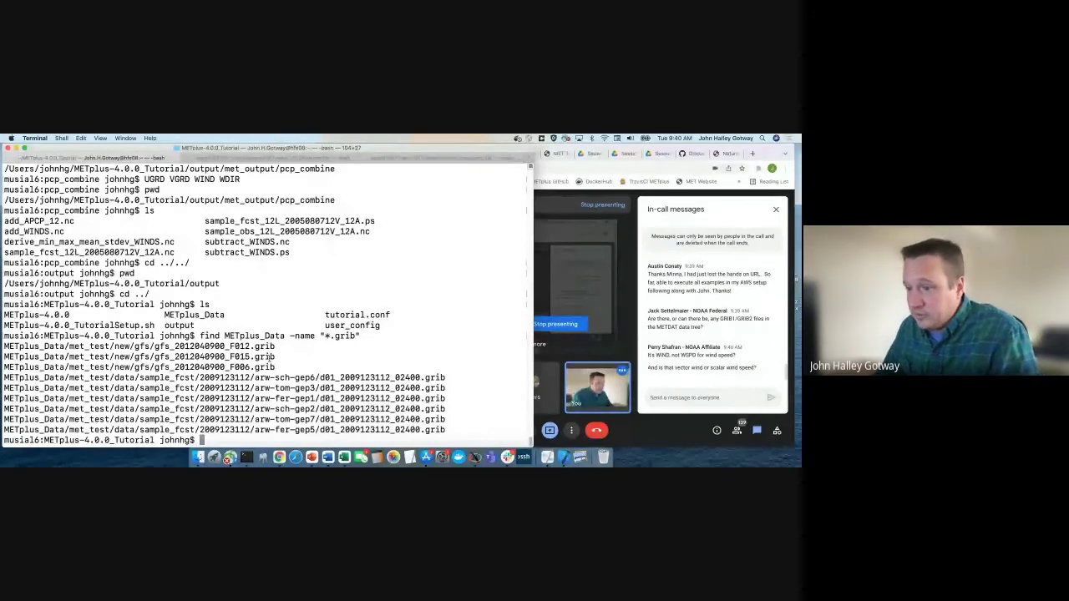
List the wgrib inventory of the arw-sch-gep6 sample GRIB file
{"action": "type", "text": "wgrib"}
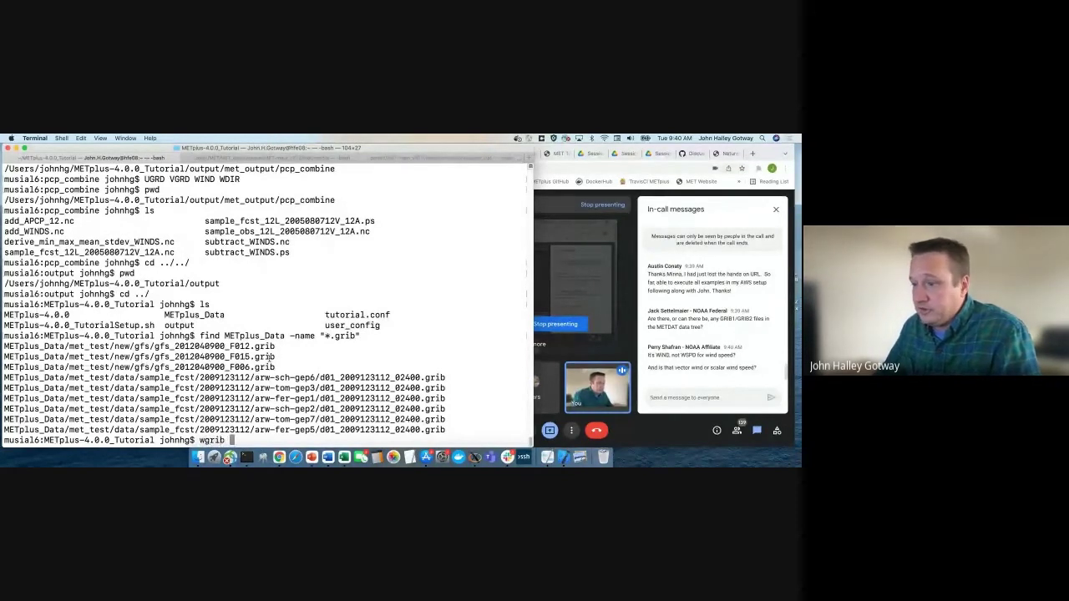
{"action": "triple_click", "coordinate": [453, 376]}
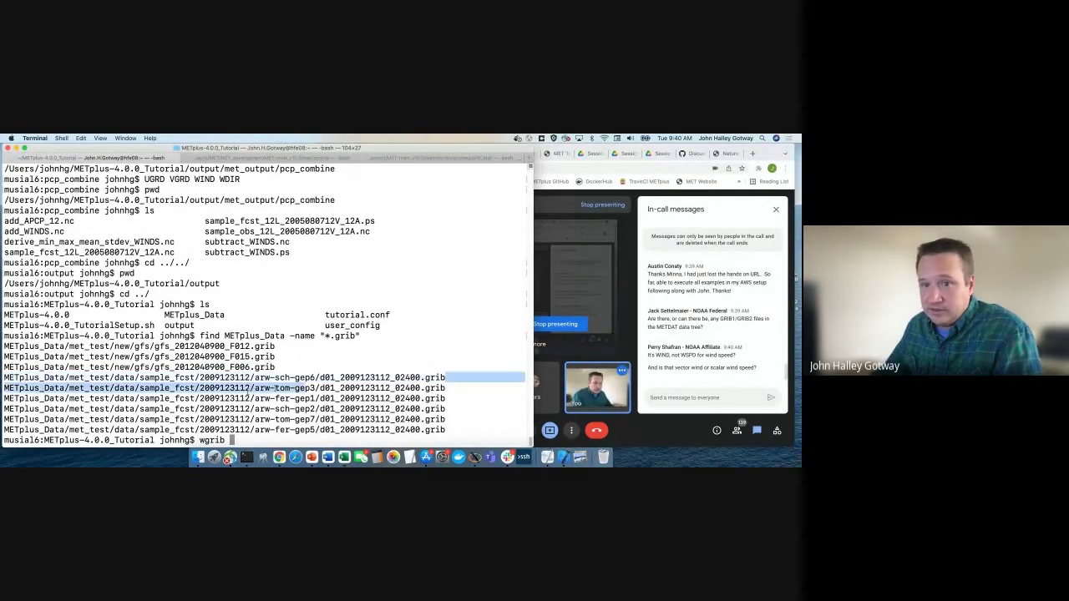
{"action": "key", "text": "super+v"}
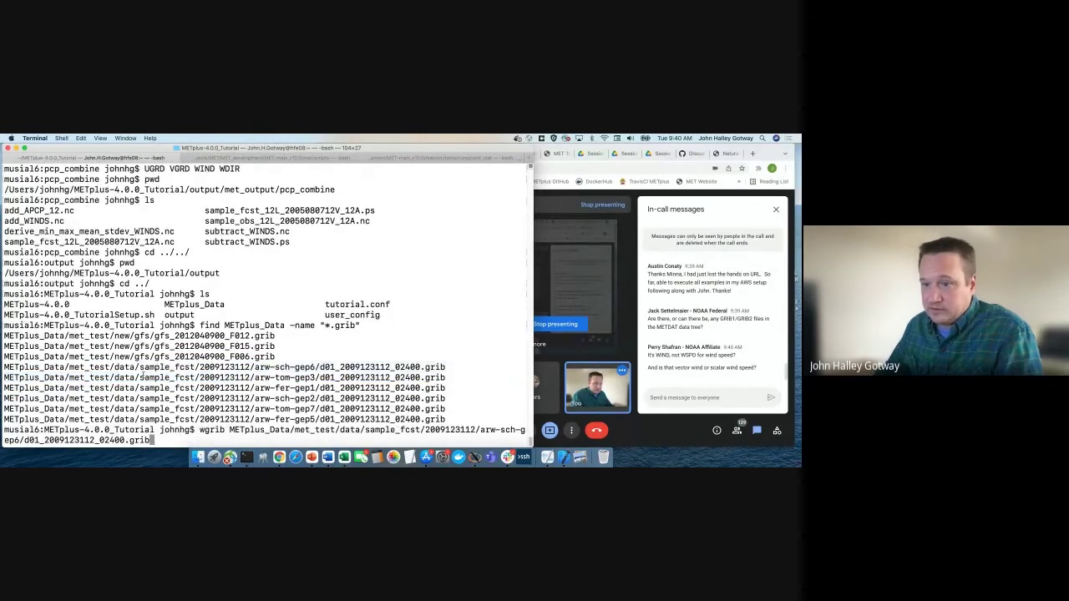
{"action": "key", "text": "Return"}
Grep the inventory for UGRD, VGRD and WIND, showing that no WIND record exists
{"action": "key", "text": "Up"}
{"action": "type", "text": "| grep "}
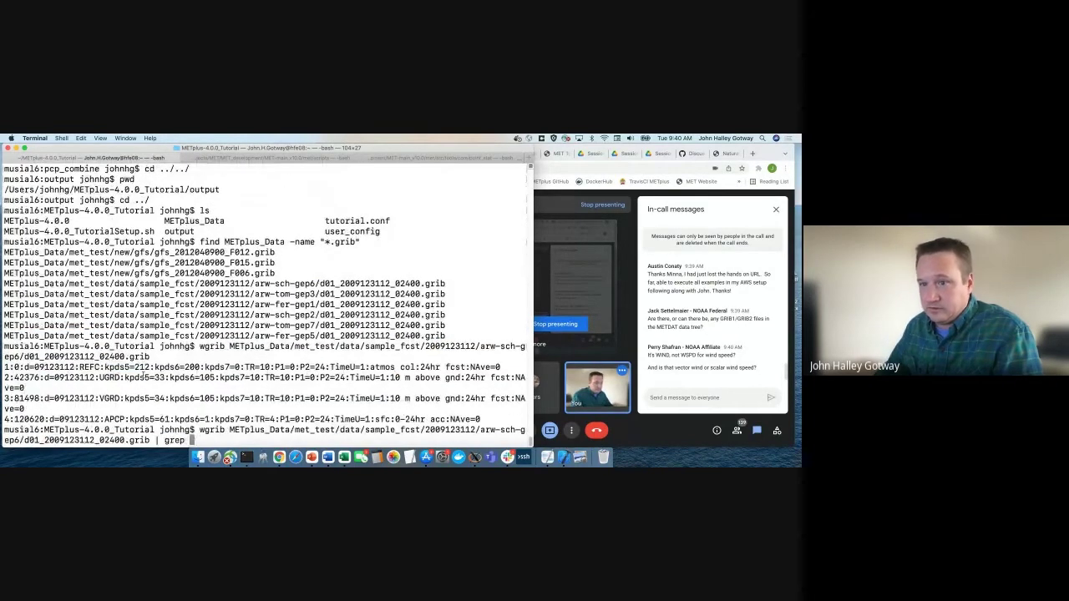
{"action": "type", "text": "UGRD"}
{"action": "key", "text": "Return"}
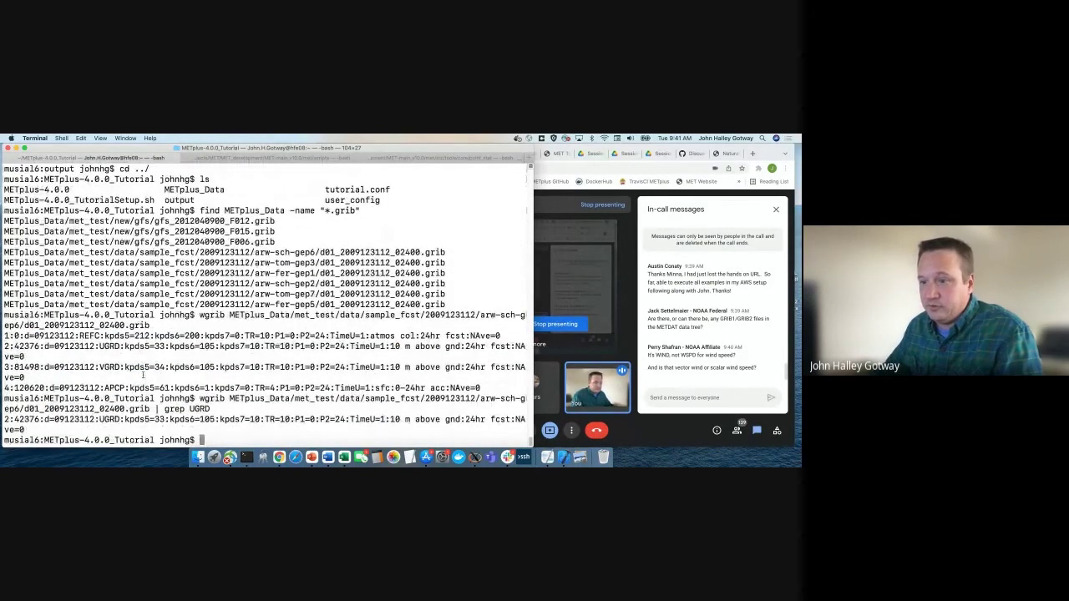
{"action": "key", "text": "Up"}
{"action": "key", "text": "BackSpace"}
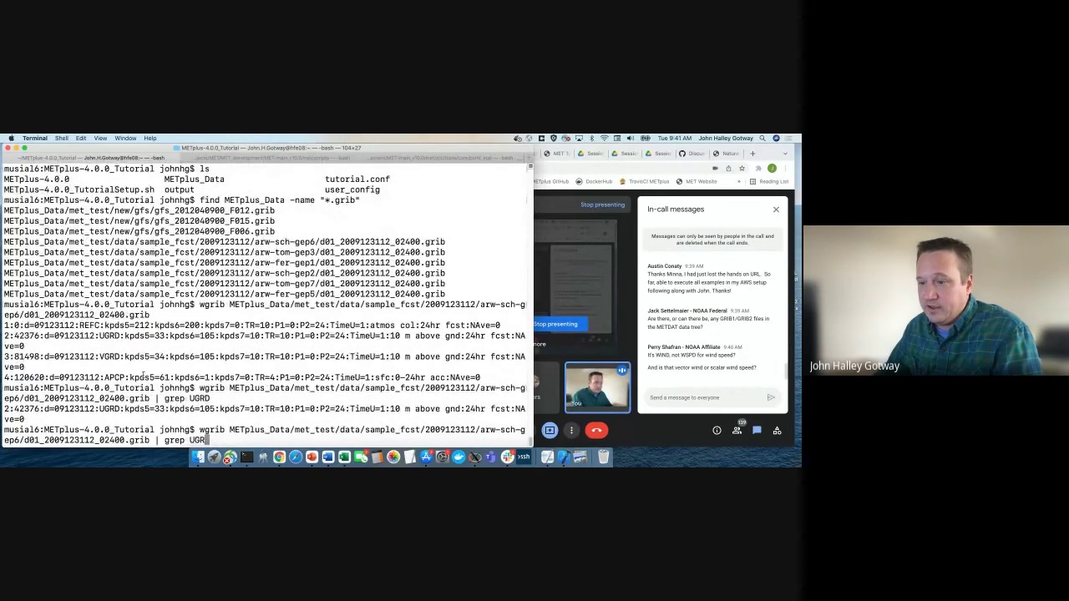
{"action": "key", "text": "BackSpace"}
{"action": "key", "text": "BackSpace"}
{"action": "key", "text": "BackSpace"}
{"action": "type", "text": "VGRD"}
{"action": "key", "text": "Return"}
{"action": "key", "text": "Up"}
{"action": "key", "text": "BackSpace"}
{"action": "key", "text": "BackSpace"}
{"action": "key", "text": "BackSpace"}
{"action": "key", "text": "BackSpace"}
{"action": "type", "text": "WI"}
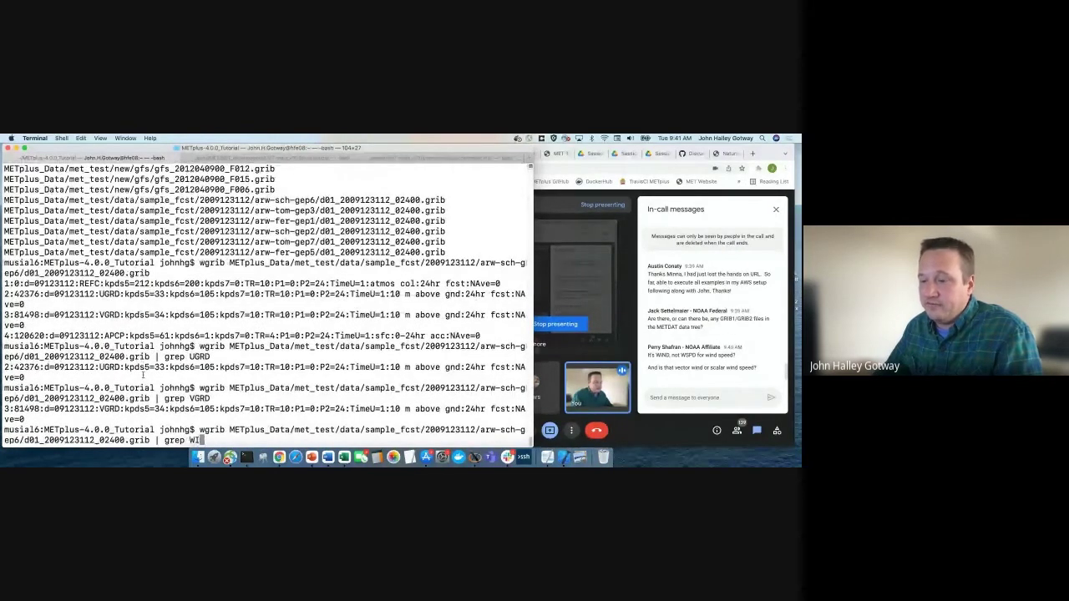
{"action": "type", "text": "ND"}
{"action": "key", "text": "Return"}
{"action": "key", "text": "Return"}
{"action": "key", "text": "Return"}
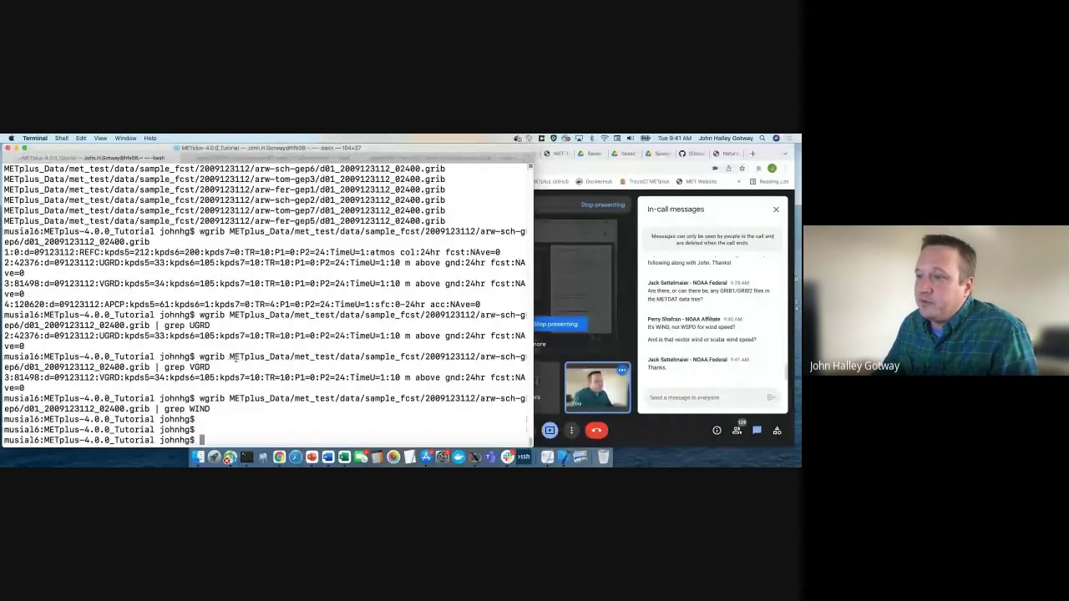
Highlight the sample file path and the WIND filter, then switch to Chrome
{"action": "left_click_drag", "start_coordinate": [231, 357], "coordinate": [152, 367]}
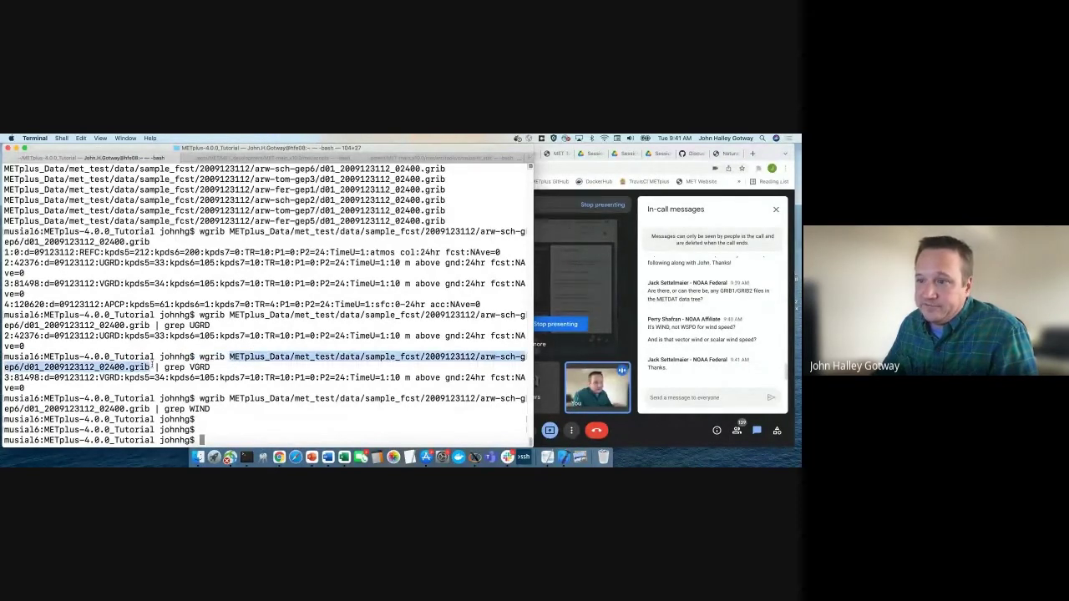
{"action": "double_click", "coordinate": [193, 409]}
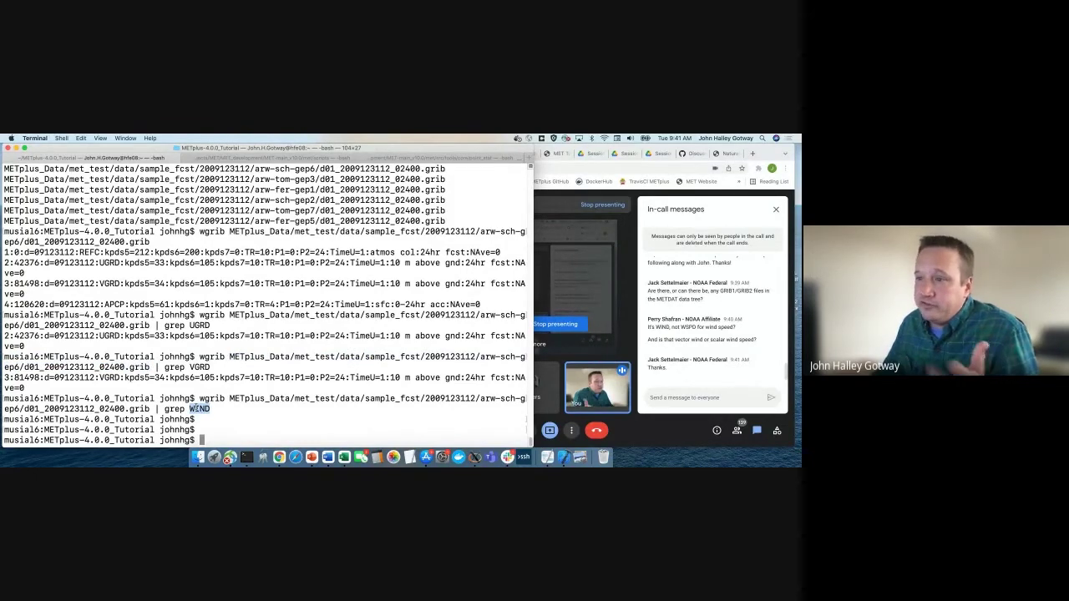
{"action": "key", "text": "super+Tab"}
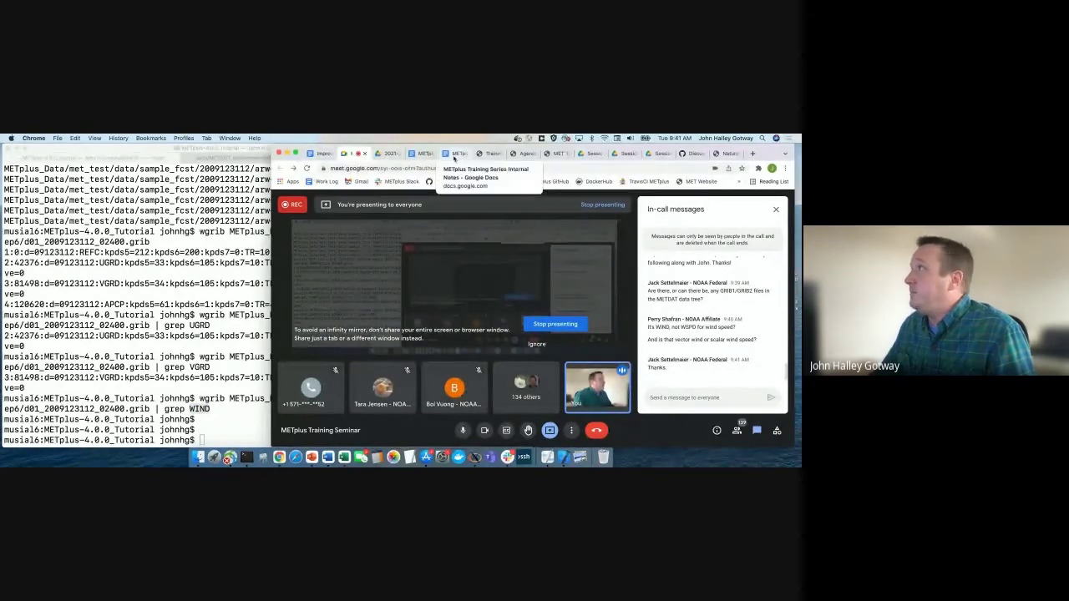
Open the Gen-Vx-Mask practical session page from the METplus agenda and skim its usage section
{"action": "left_click", "coordinate": [730, 153]}
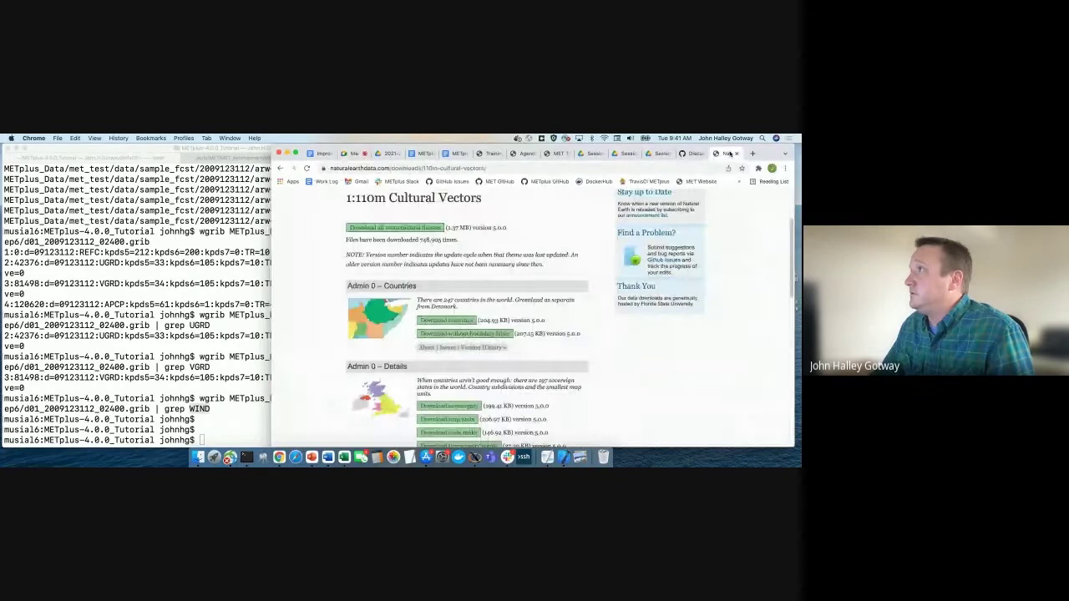
{"action": "left_click", "coordinate": [522, 155]}
{"action": "left_click", "coordinate": [428, 320]}
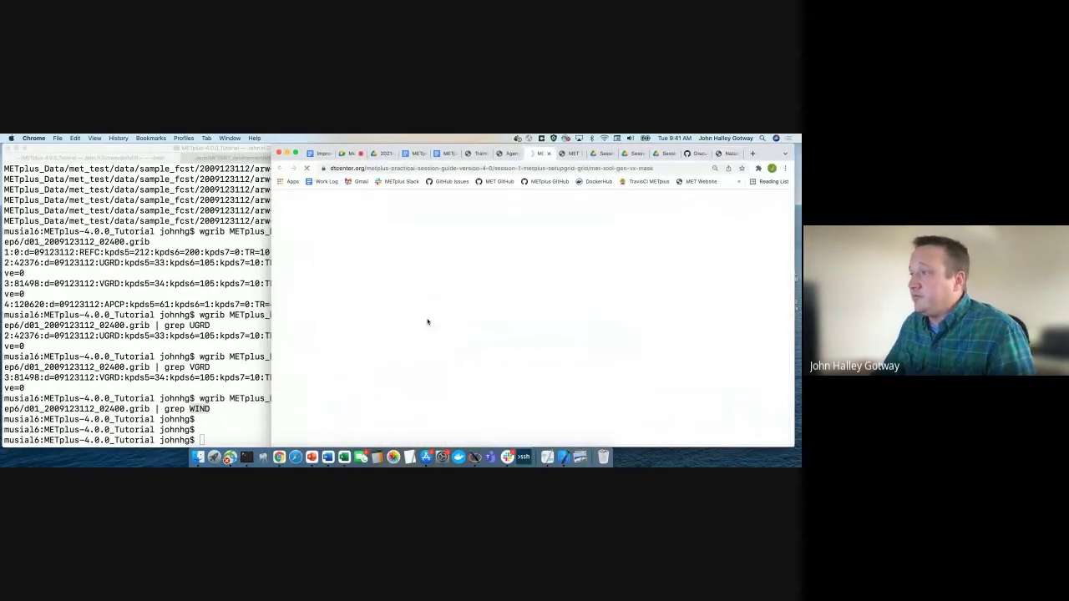
{"action": "scroll", "coordinate": [498, 354], "scroll_direction": "down", "scroll_amount": 3}
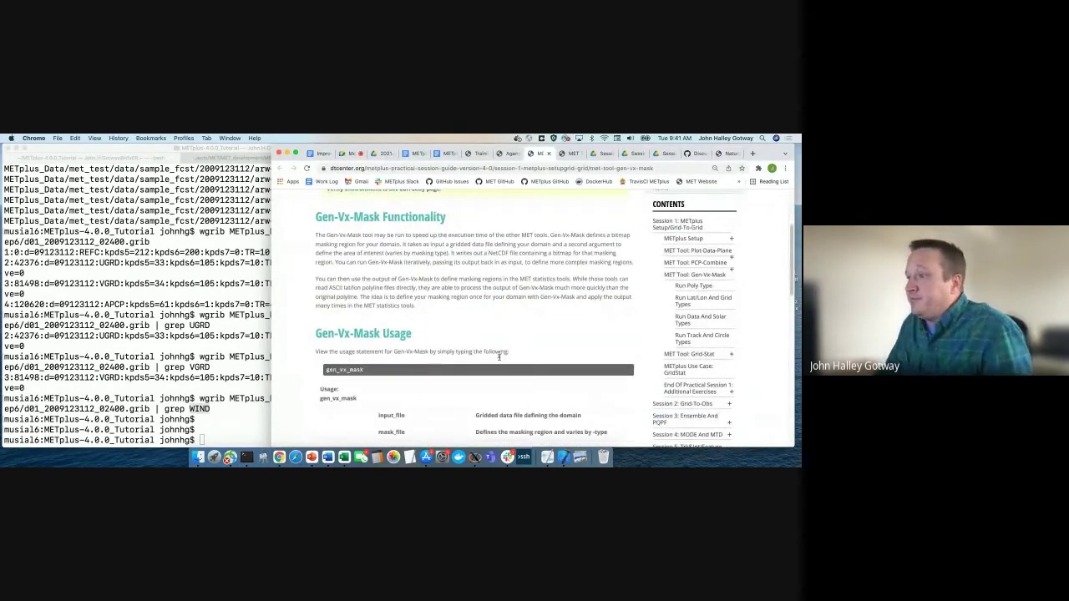
{"action": "scroll", "coordinate": [496, 353], "scroll_direction": "down", "scroll_amount": 1}
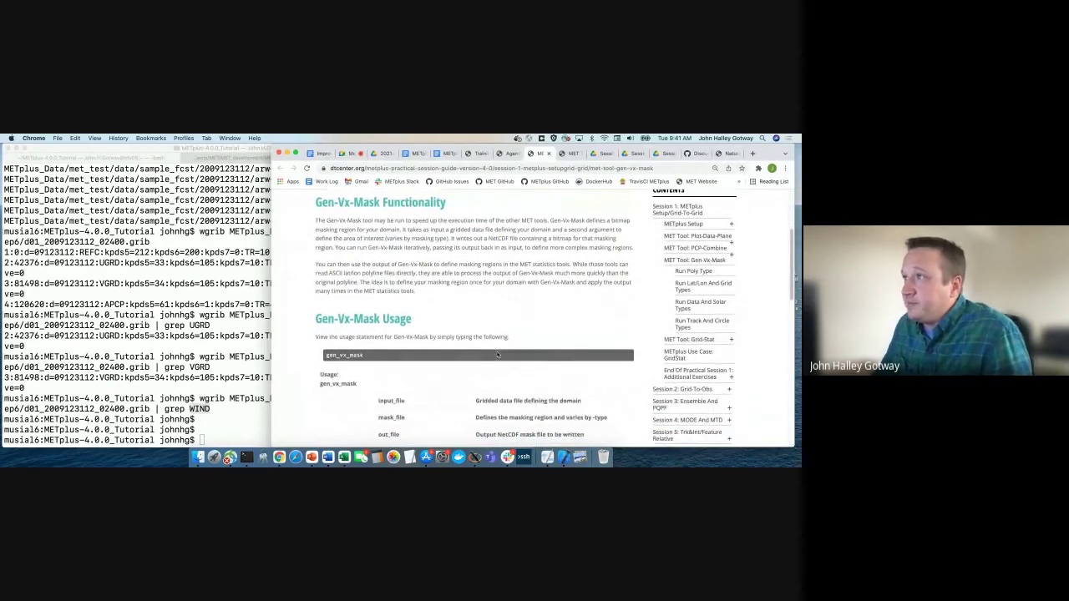
{"action": "scroll", "coordinate": [496, 345], "scroll_direction": "down", "scroll_amount": 3}
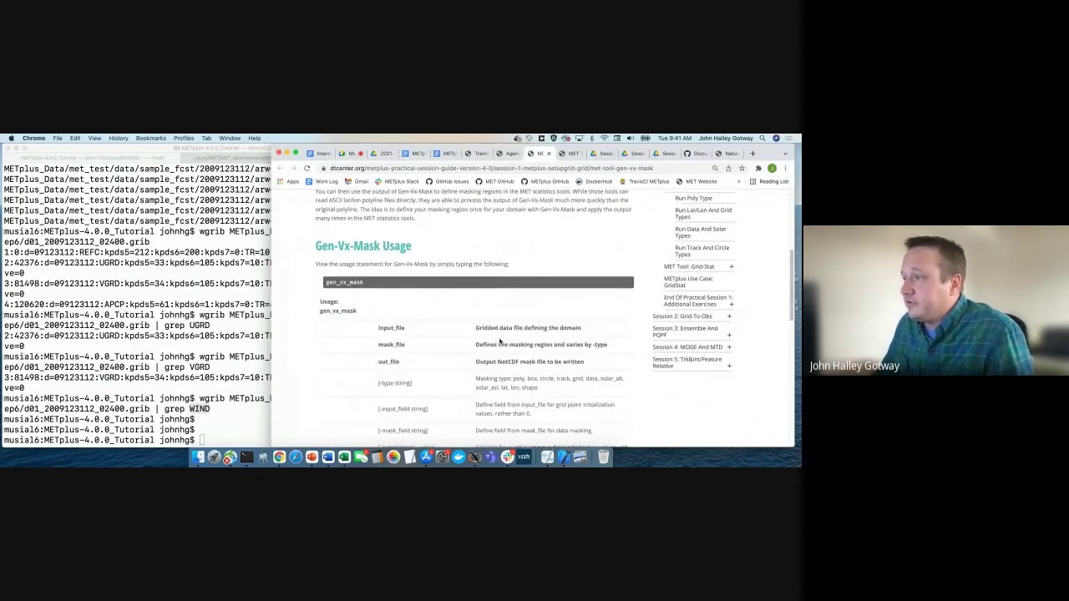
{"action": "scroll", "coordinate": [499, 341], "scroll_direction": "down", "scroll_amount": 5}
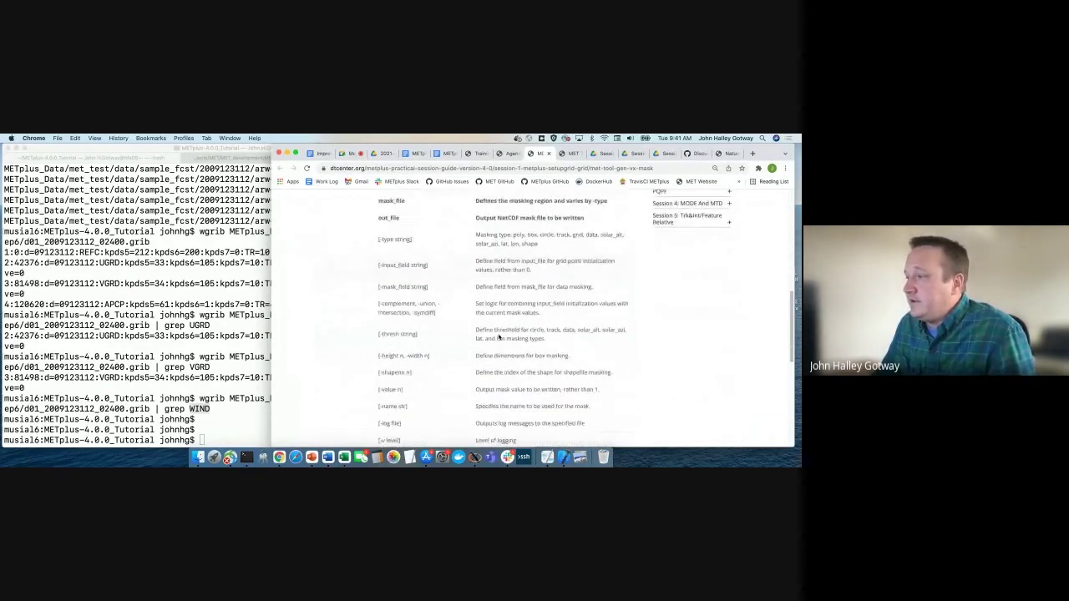
{"action": "scroll", "coordinate": [444, 337], "scroll_direction": "up", "scroll_amount": 5}
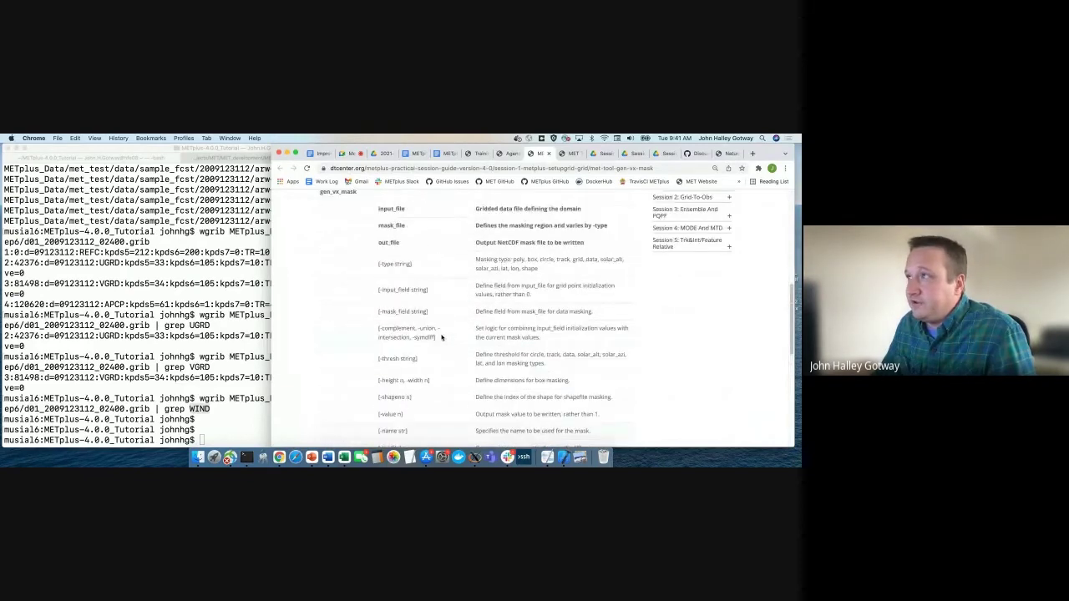
{"action": "scroll", "coordinate": [442, 337], "scroll_direction": "up", "scroll_amount": 3}
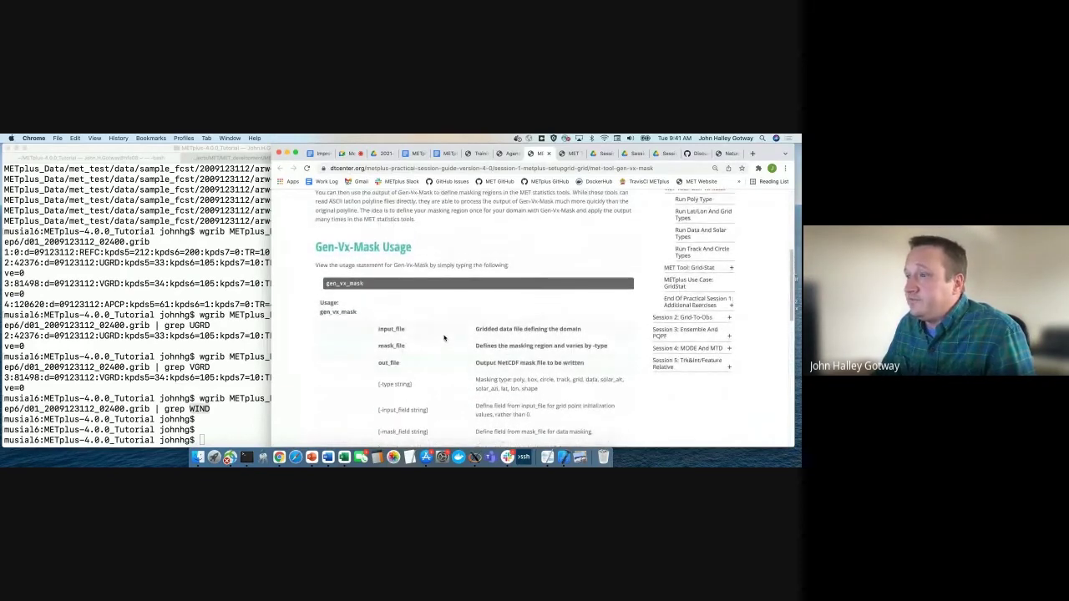
In Terminal, print the working directory and list the tutorial folder's contents
{"action": "left_click", "coordinate": [100, 335]}
{"action": "key", "text": "Return"}
{"action": "type", "text": "pwd"}
{"action": "key", "text": "Return"}
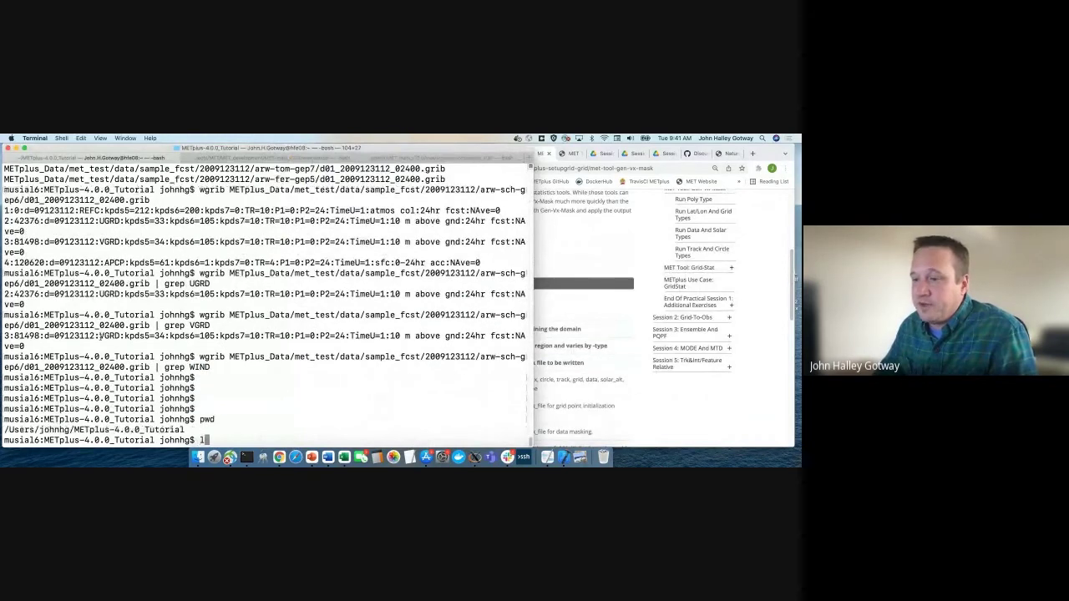
{"action": "type", "text": "ls"}
{"action": "key", "text": "Return"}
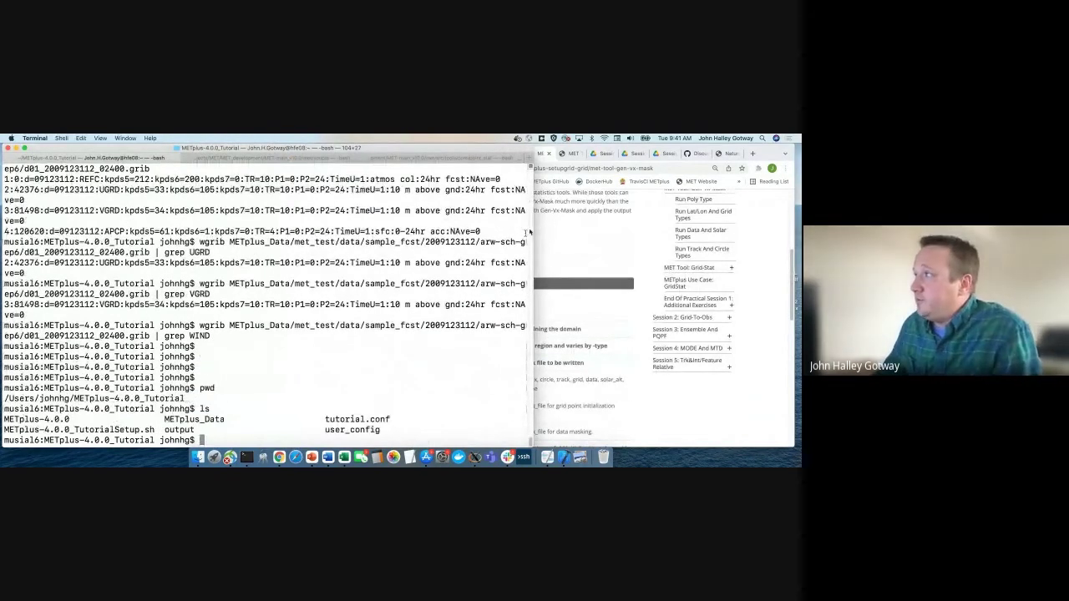
Return to the top of the Gen-Vx-Mask guide page
{"action": "left_click", "coordinate": [562, 251]}
{"action": "scroll", "coordinate": [537, 252], "scroll_direction": "up", "scroll_amount": 3}
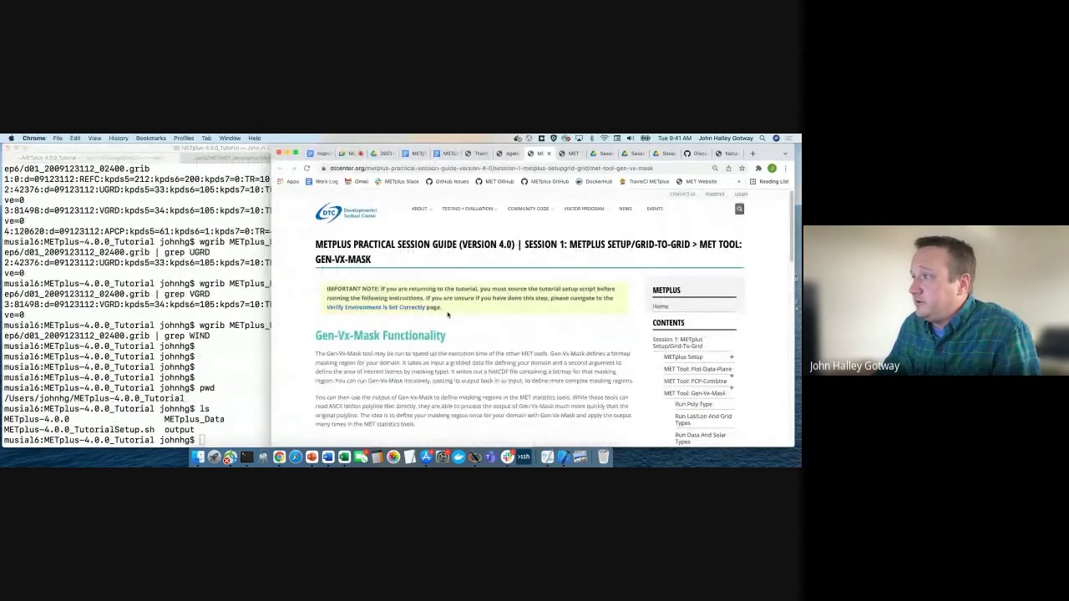
{"action": "left_click_drag", "start_coordinate": [444, 309], "coordinate": [298, 297]}
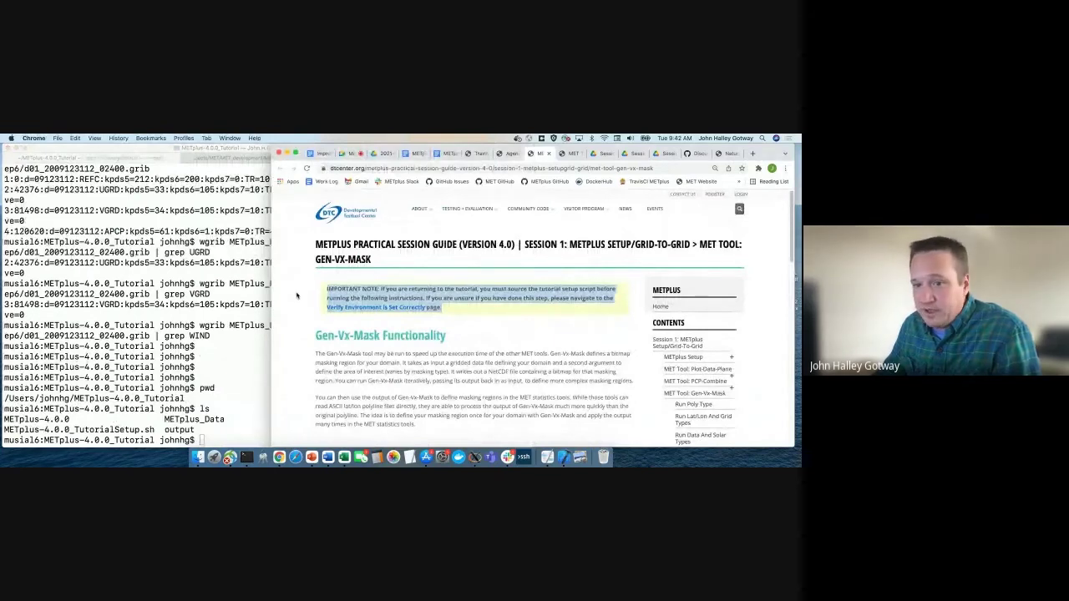
Run gen_vx_mask with no arguments to print its usage statement
{"action": "scroll", "coordinate": [306, 297], "scroll_direction": "down", "scroll_amount": 3}
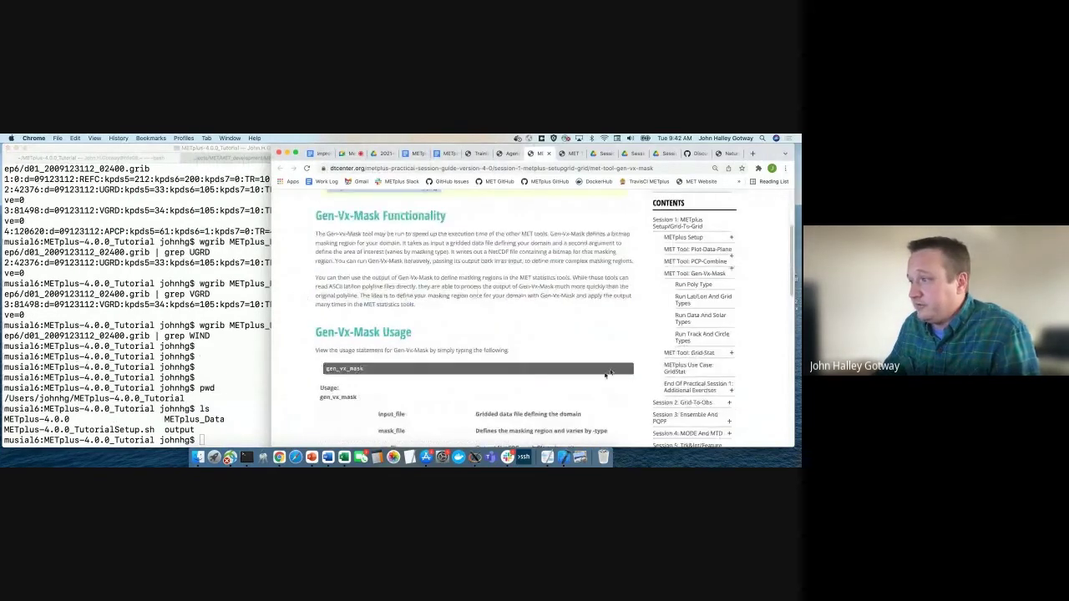
{"action": "left_click_drag", "start_coordinate": [326, 380], "coordinate": [317, 370]}
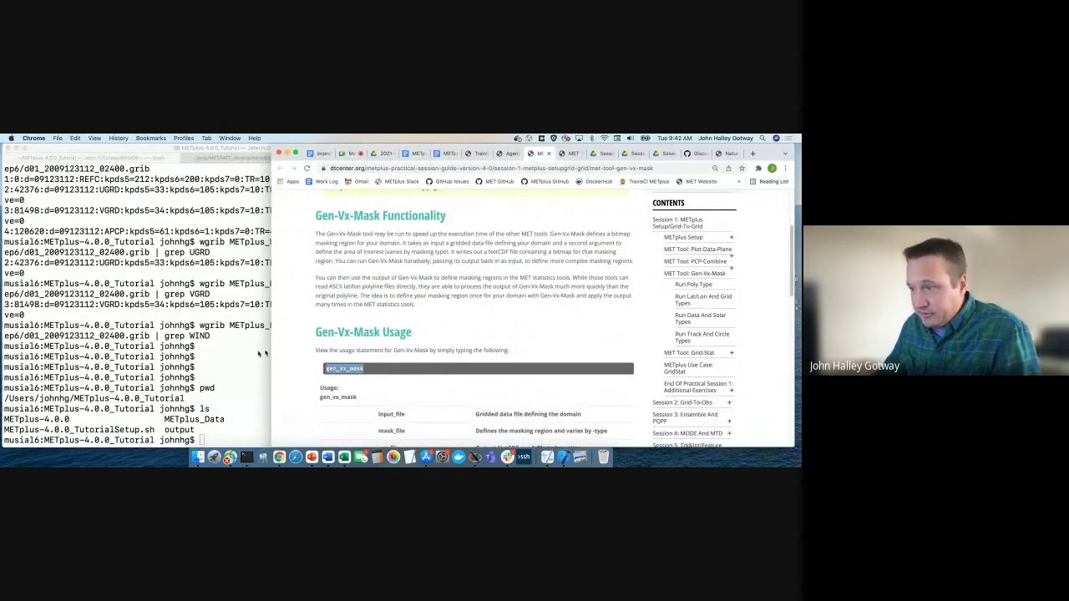
{"action": "left_click", "coordinate": [112, 358]}
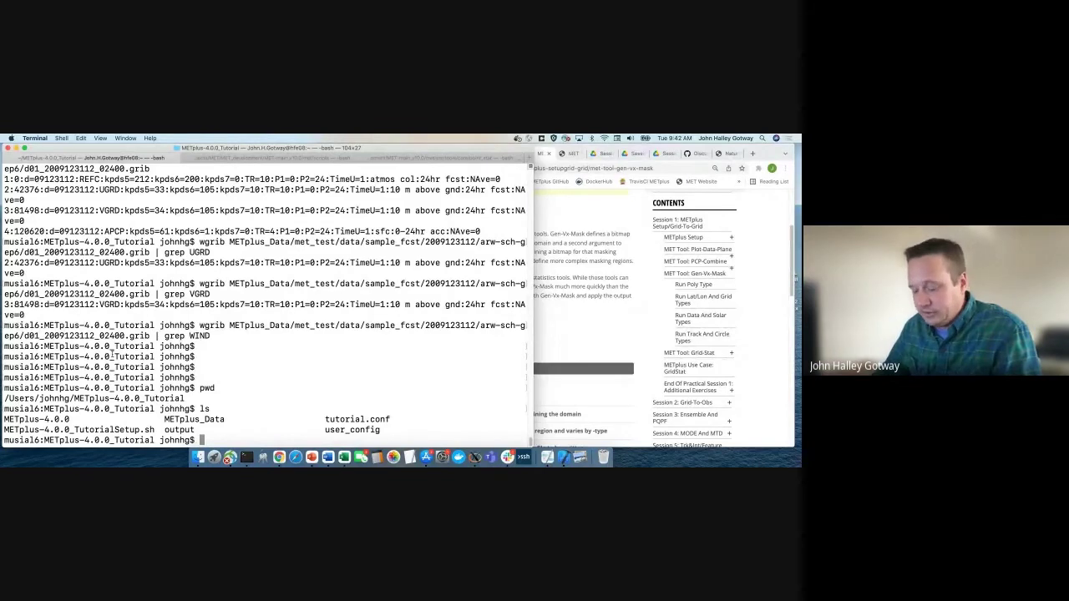
{"action": "type", "text": "gen_vx_mask"}
{"action": "key", "text": "Return"}
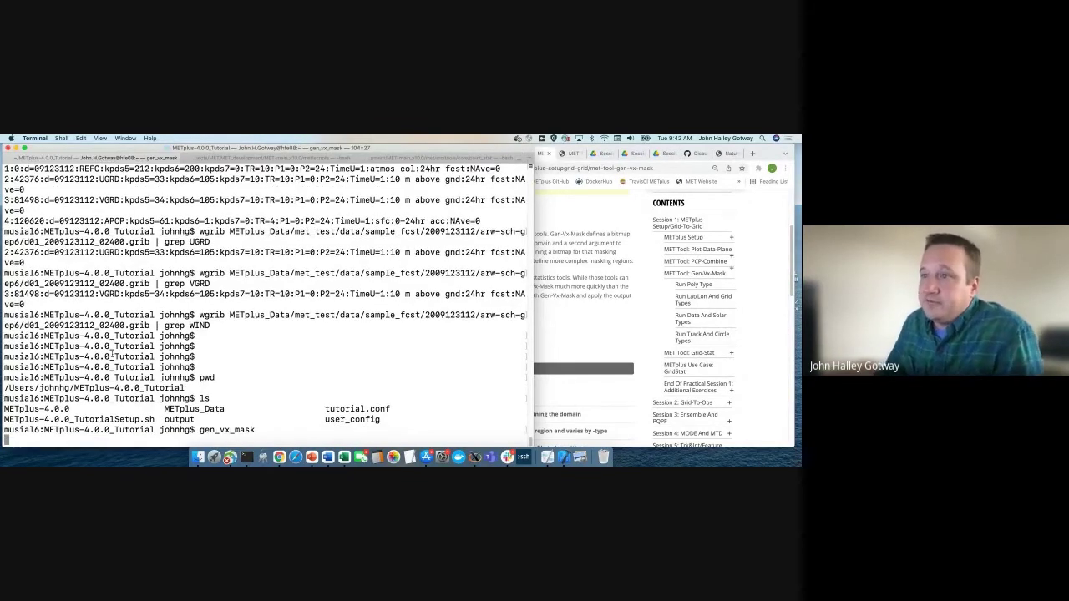
Review the usage output, then scroll down the Gen-Vx-Mask guide toward its next-page link
{"action": "scroll", "coordinate": [370, 304], "scroll_direction": "up", "scroll_amount": 15}
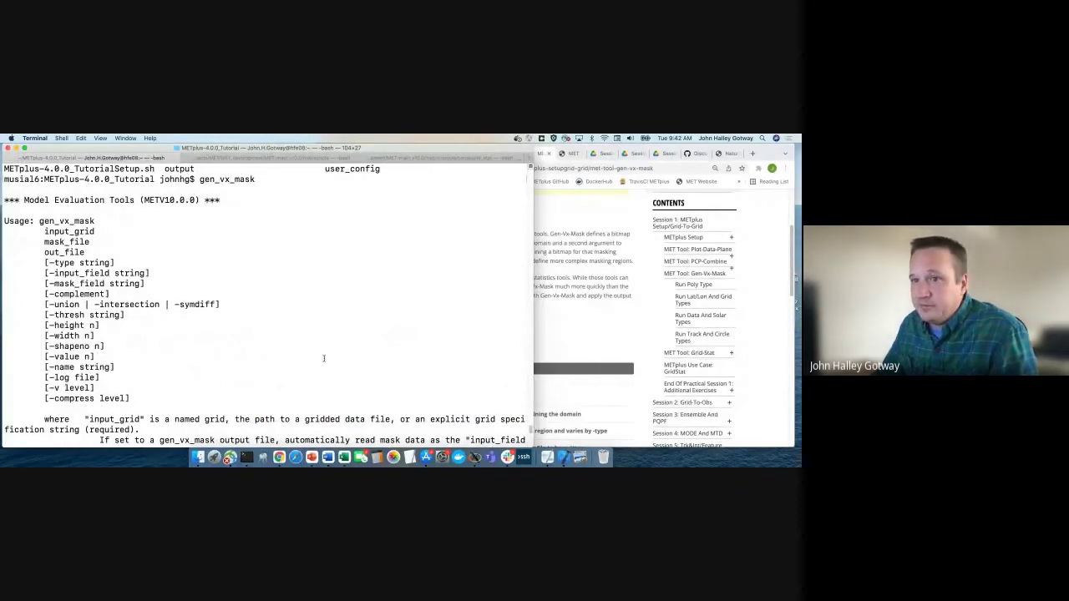
{"action": "left_click", "coordinate": [576, 393]}
{"action": "scroll", "coordinate": [580, 402], "scroll_direction": "down", "scroll_amount": 5}
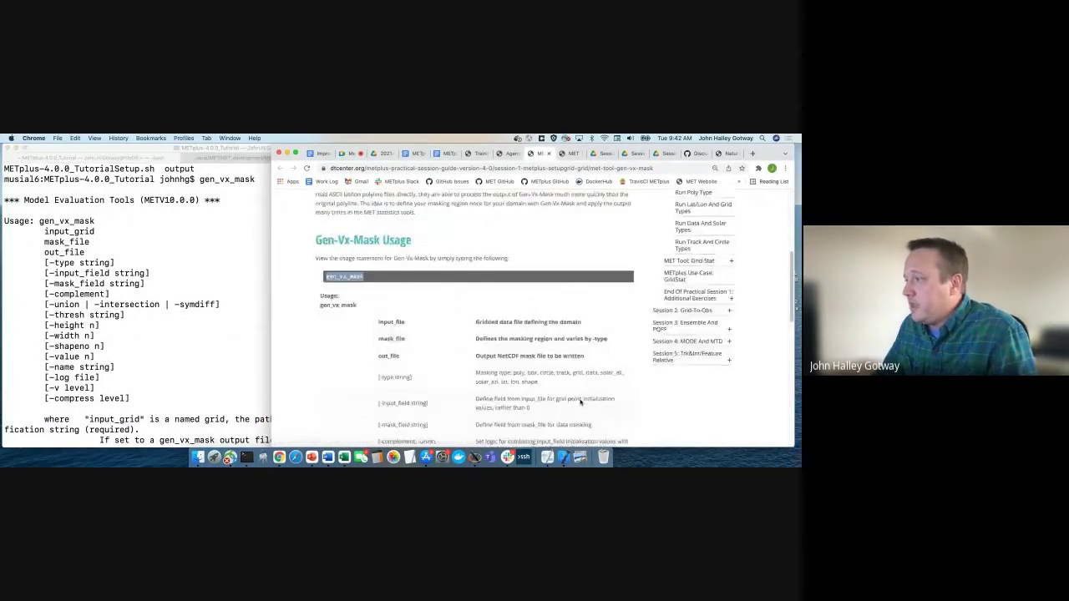
{"action": "scroll", "coordinate": [581, 402], "scroll_direction": "down", "scroll_amount": 10}
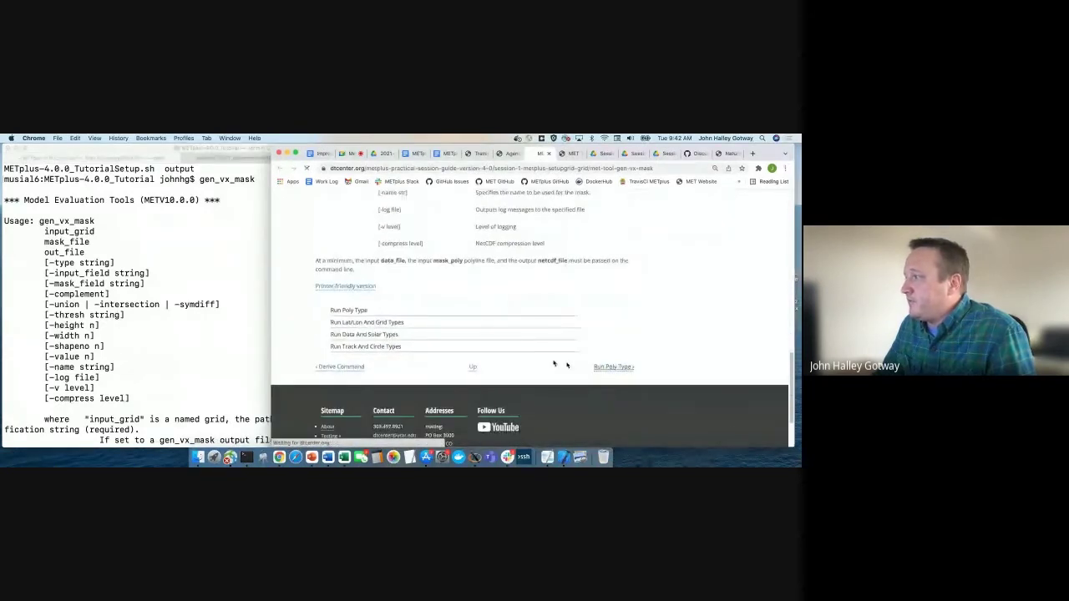
Open the Run Poly Type page, then create and enter the gen_vx_mask output directory
{"action": "left_click", "coordinate": [614, 368]}
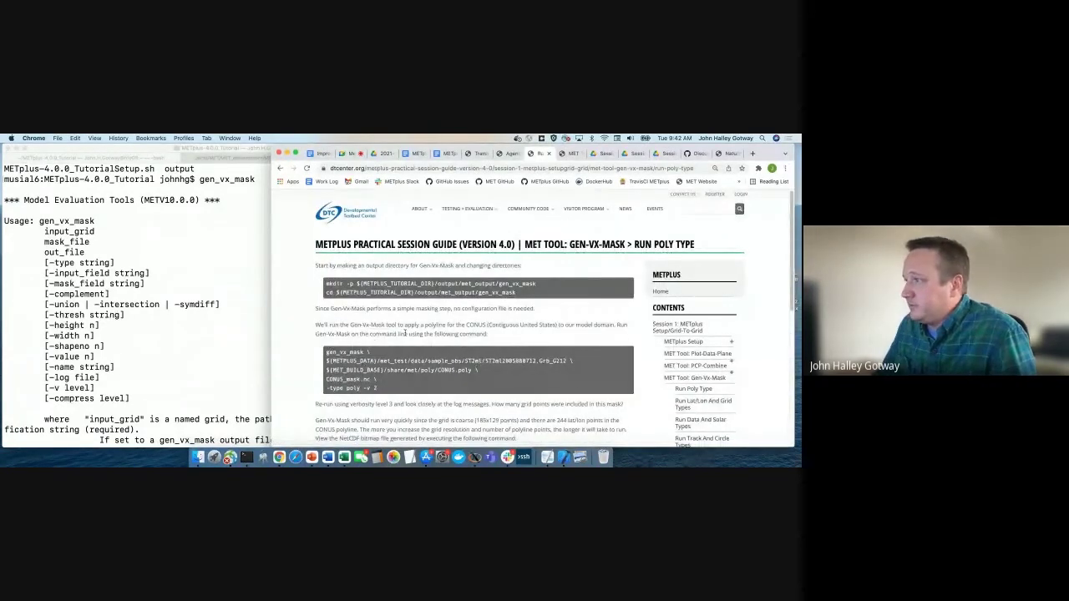
{"action": "left_click_drag", "start_coordinate": [520, 296], "coordinate": [320, 286]}
{"action": "key", "text": "super+c"}
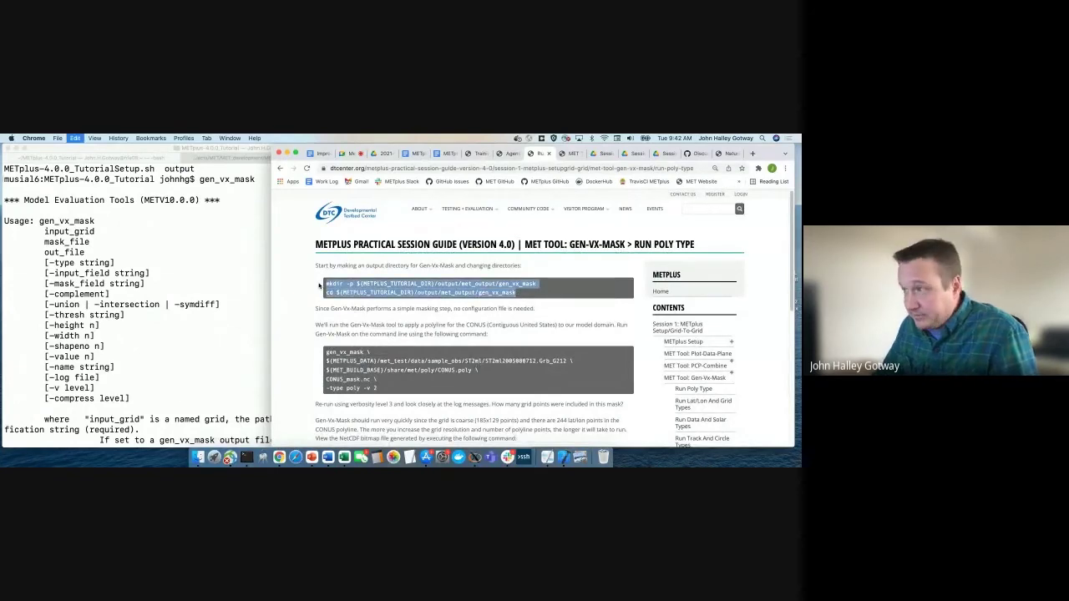
{"action": "left_click", "coordinate": [117, 306]}
{"action": "key", "text": "super+v"}
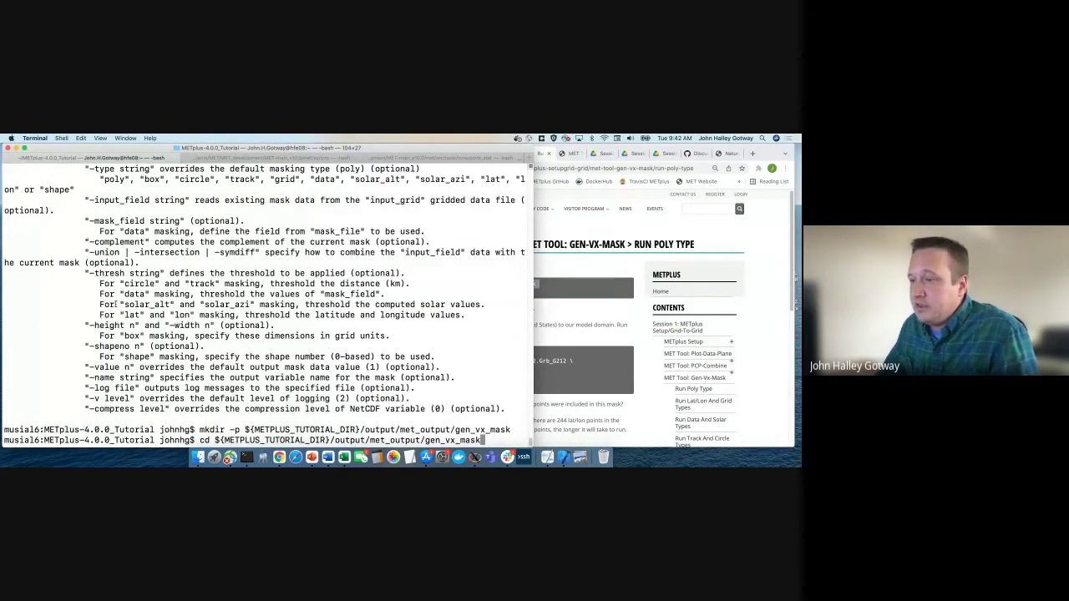
{"action": "key", "text": "Return"}
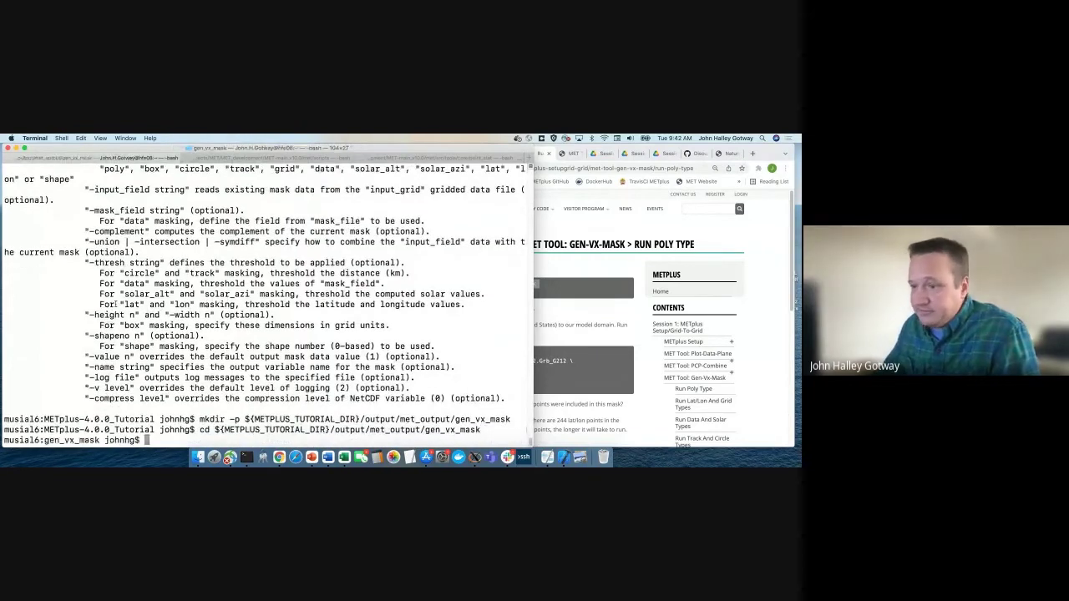
Review the poly example's sample observation data path, CONUS.poly input and CONUS_mask output
{"action": "left_click", "coordinate": [535, 334]}
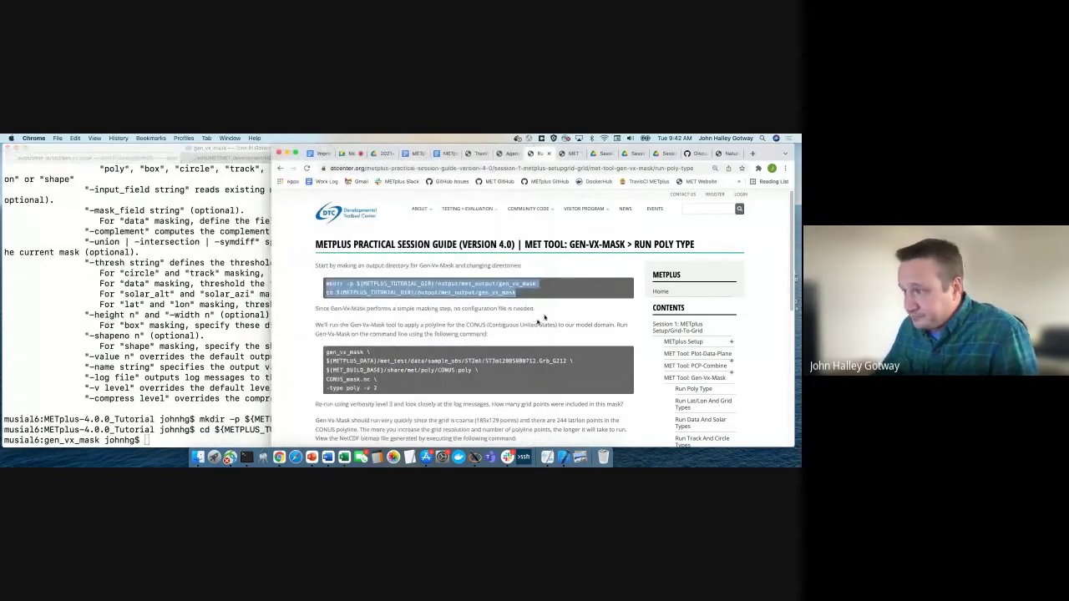
{"action": "scroll", "coordinate": [392, 396], "scroll_direction": "down", "scroll_amount": 1}
{"action": "scroll", "coordinate": [391, 396], "scroll_direction": "down", "scroll_amount": 1}
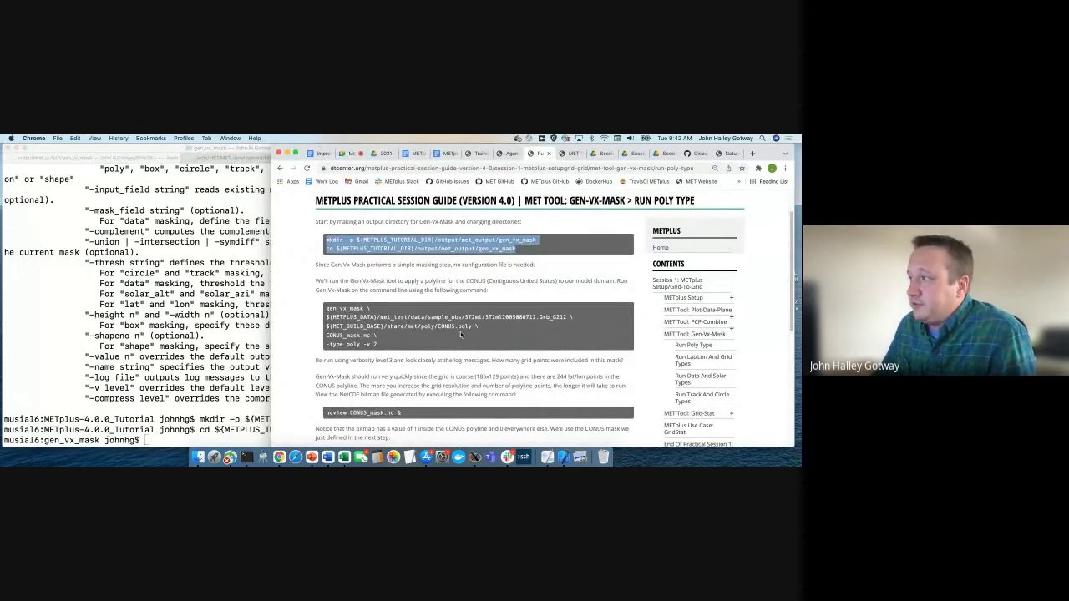
{"action": "left_click_drag", "start_coordinate": [568, 317], "coordinate": [326, 316]}
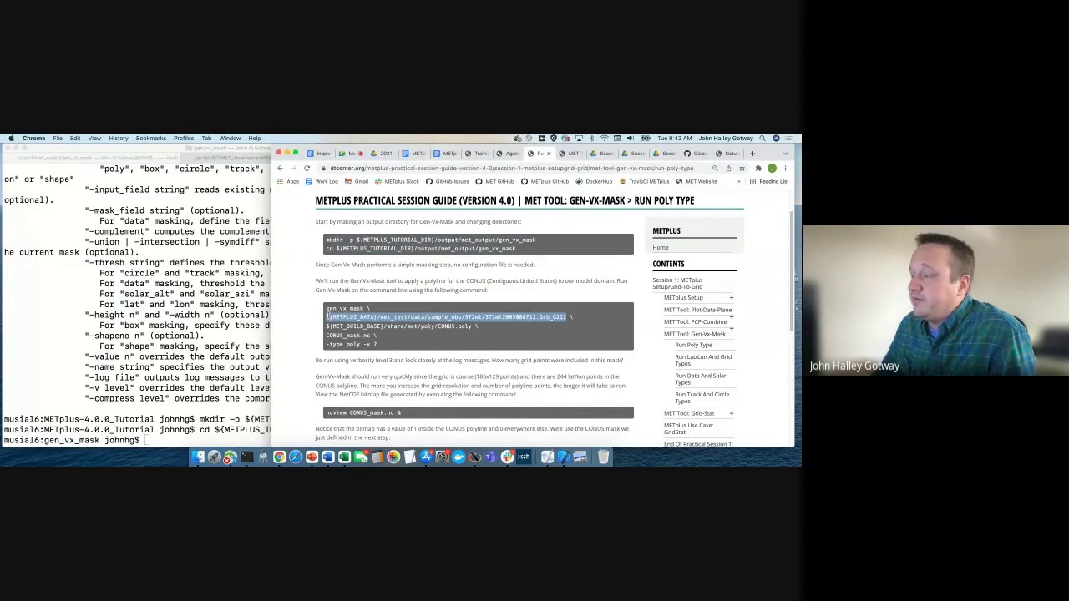
{"action": "double_click", "coordinate": [351, 318]}
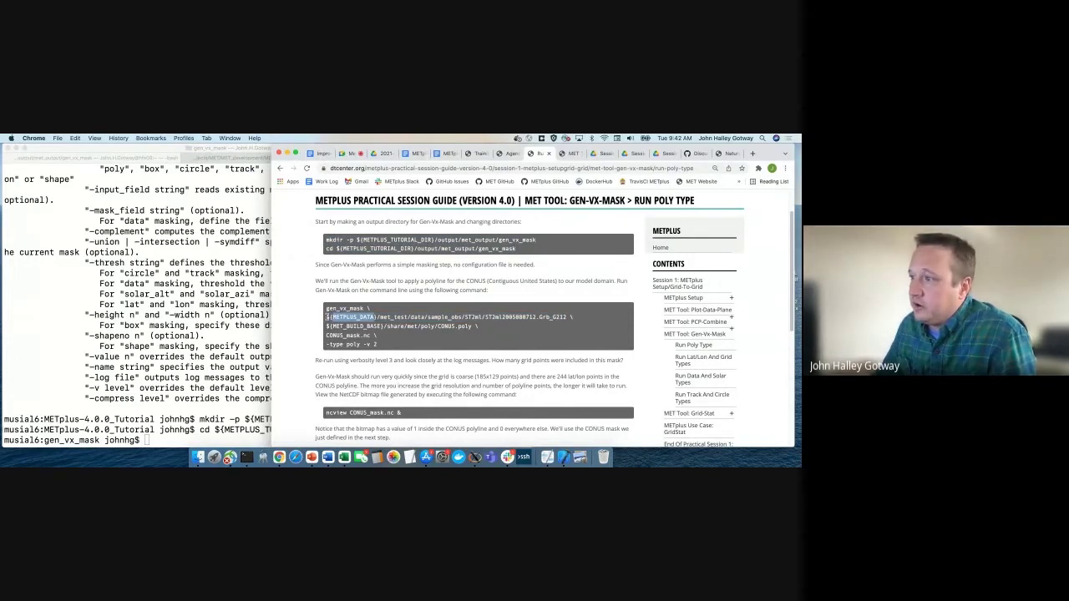
{"action": "left_click", "coordinate": [326, 318]}
{"action": "left_click_drag", "start_coordinate": [326, 317], "coordinate": [577, 323]}
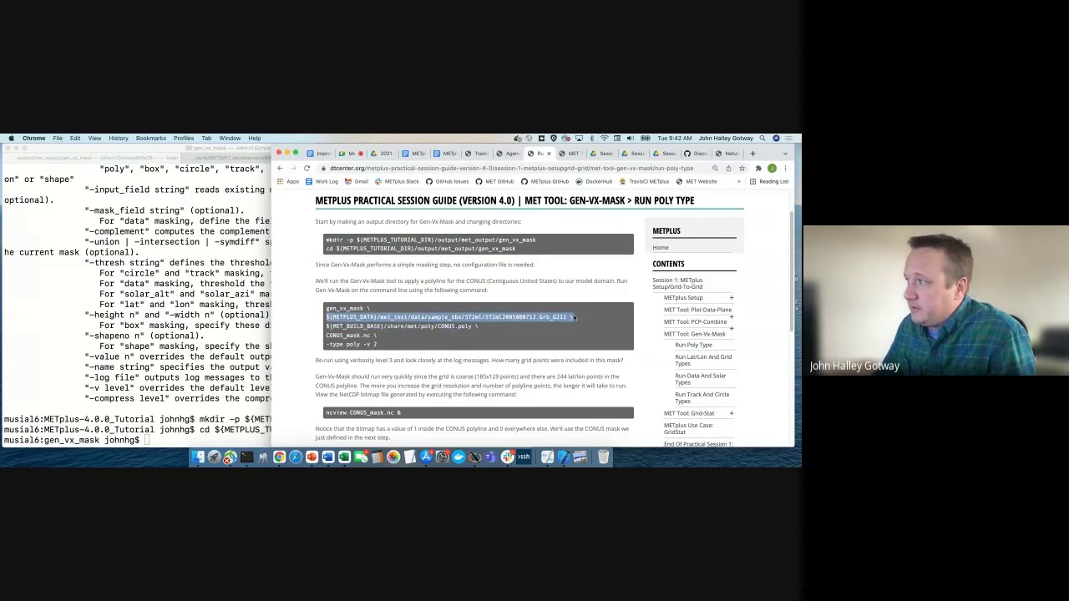
{"action": "left_click_drag", "start_coordinate": [498, 331], "coordinate": [317, 332]}
{"action": "double_click", "coordinate": [337, 335]}
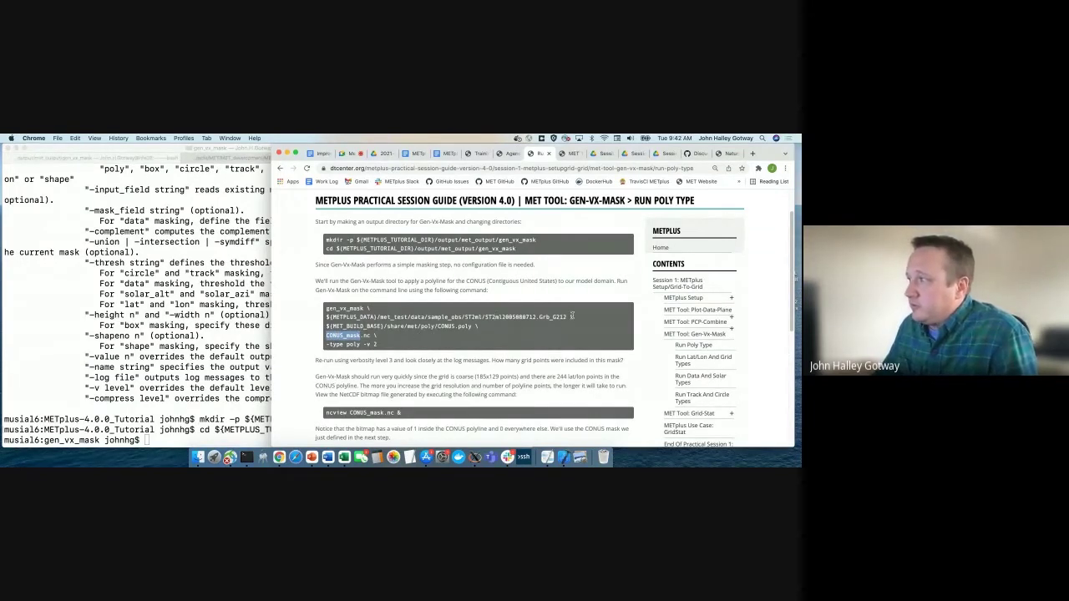
Select the gen_vx_mask poly command, from the input grid through the -type poly and verbosity options
{"action": "left_click_drag", "start_coordinate": [572, 316], "coordinate": [326, 317]}
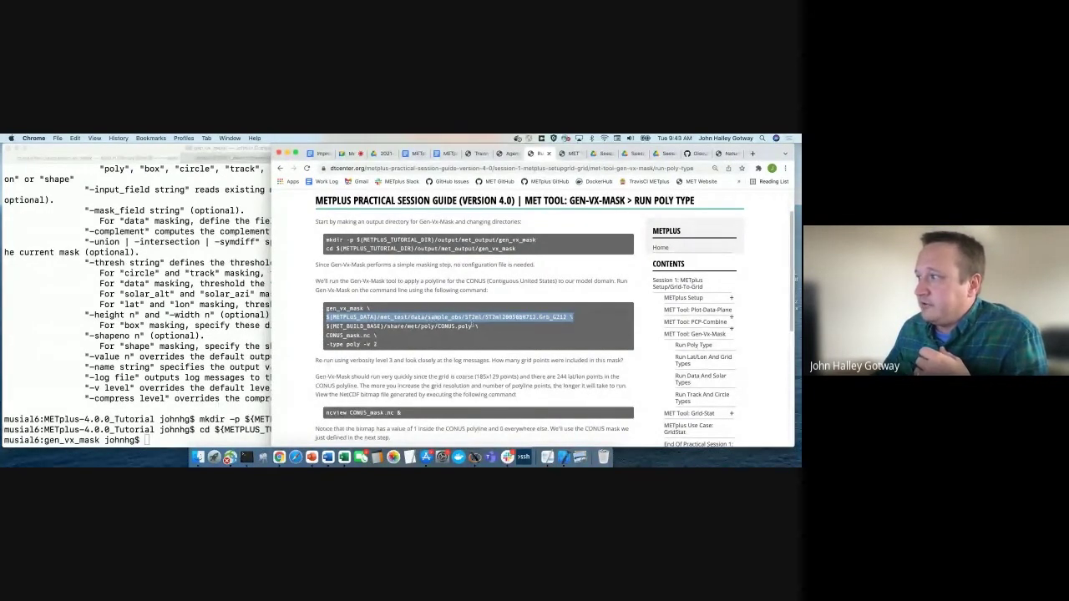
{"action": "left_click_drag", "start_coordinate": [481, 328], "coordinate": [326, 333]}
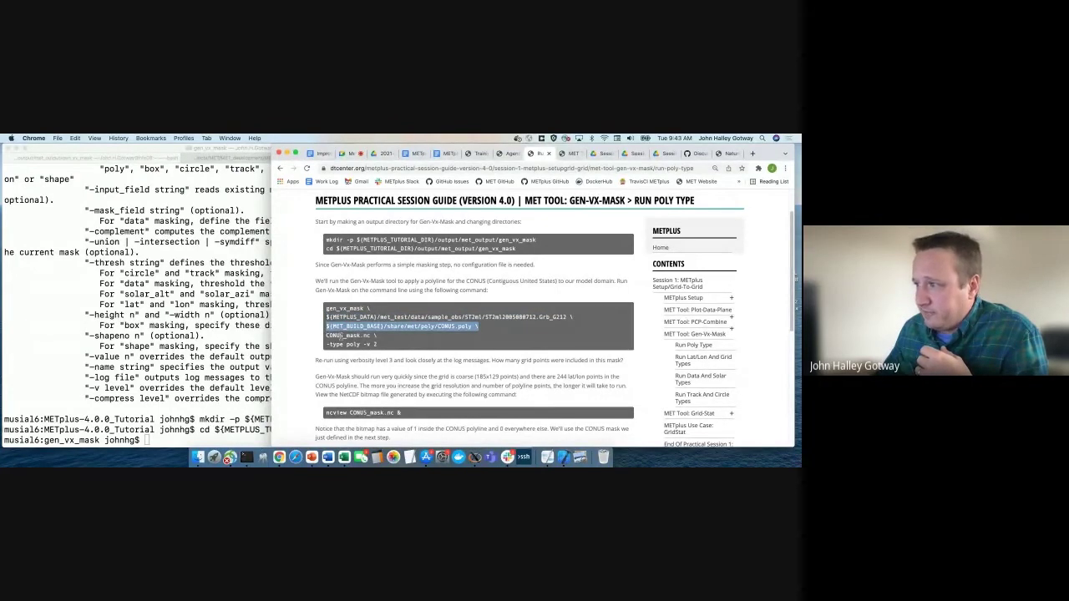
{"action": "double_click", "coordinate": [334, 335]}
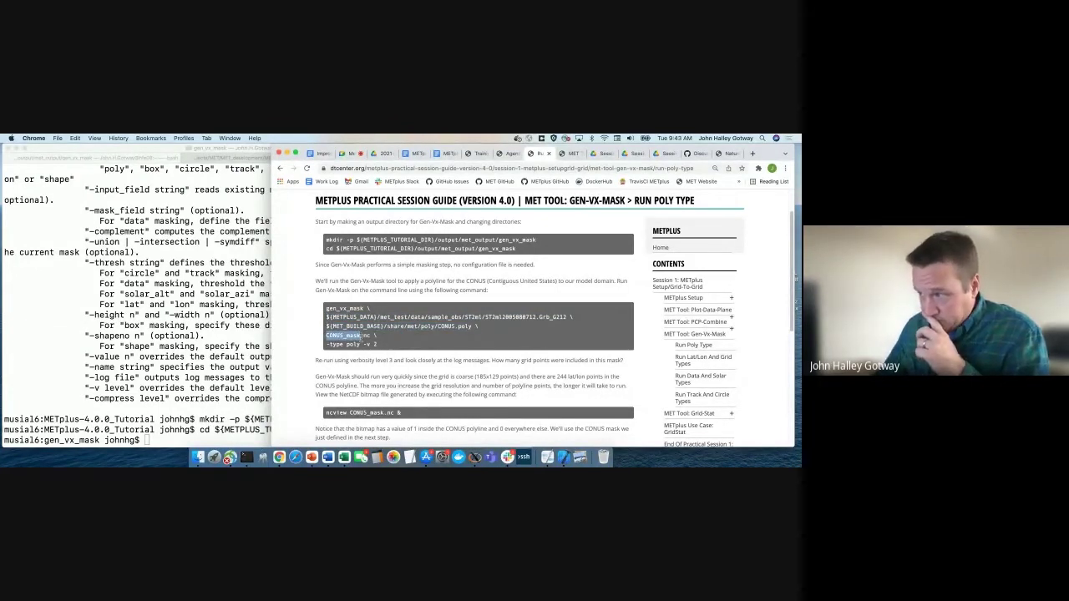
{"action": "left_click_drag", "start_coordinate": [361, 343], "coordinate": [311, 309]}
{"action": "key", "text": "super+c"}
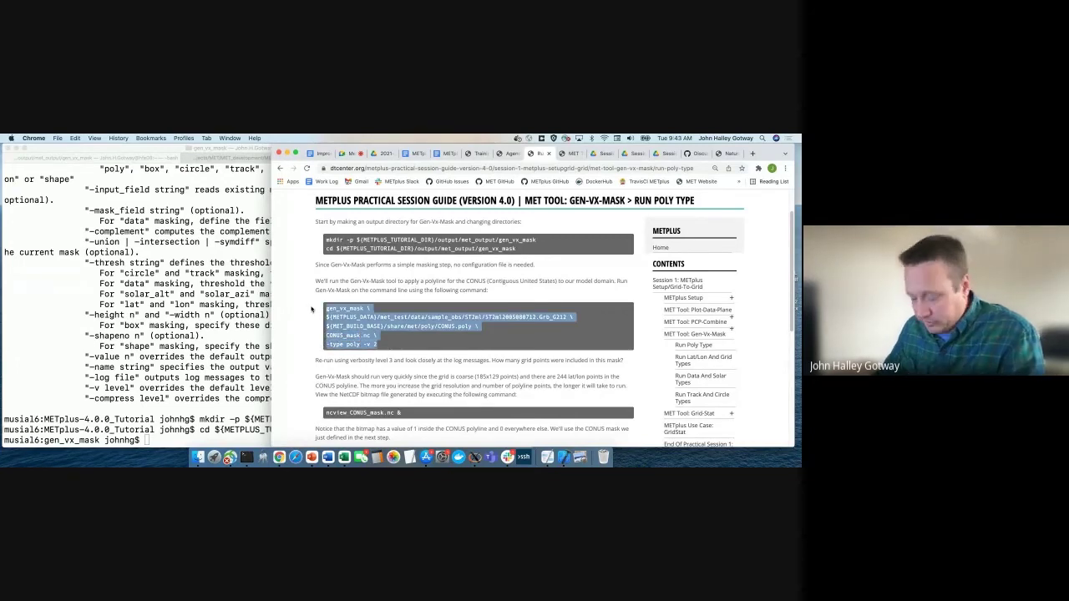
Run the CONUS poly command and note its 185 x 129 grid and 243 masked points
{"action": "left_click", "coordinate": [200, 311]}
{"action": "key", "text": "super+v"}
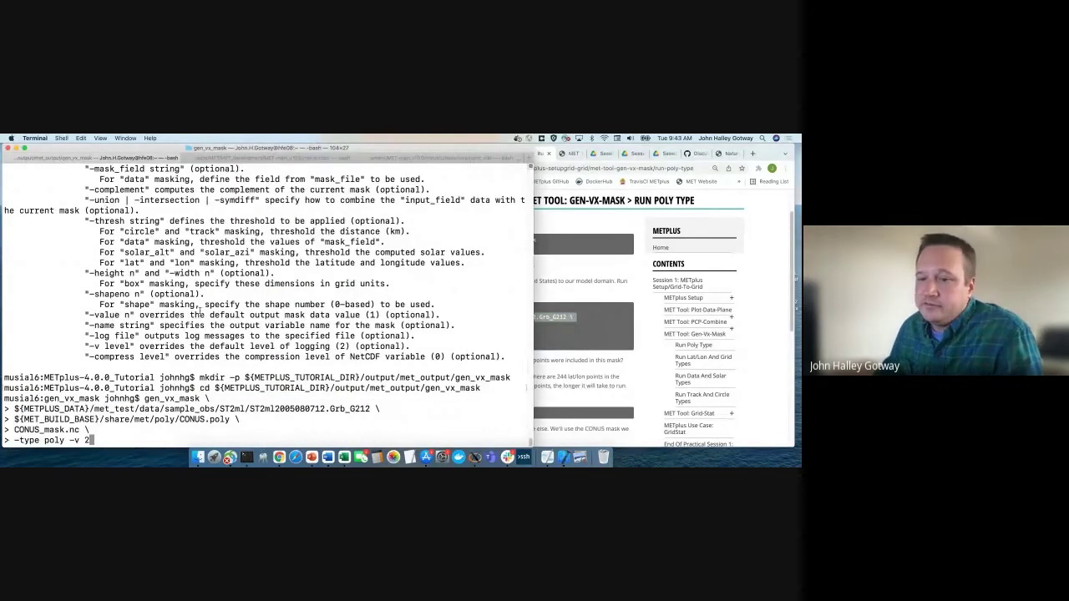
{"action": "key", "text": "Return"}
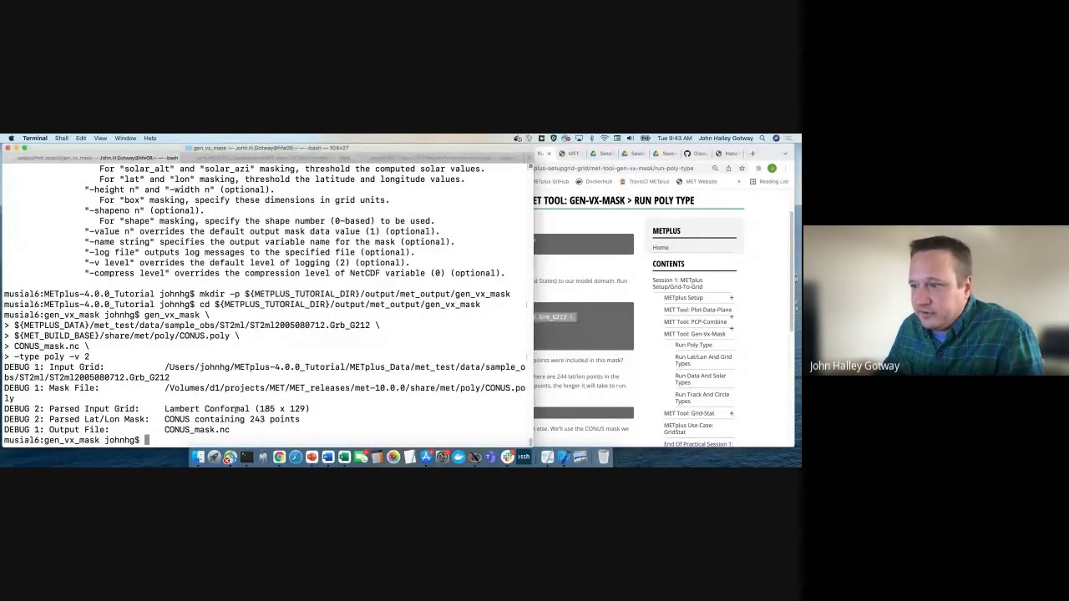
{"action": "left_click_drag", "start_coordinate": [256, 408], "coordinate": [311, 408]}
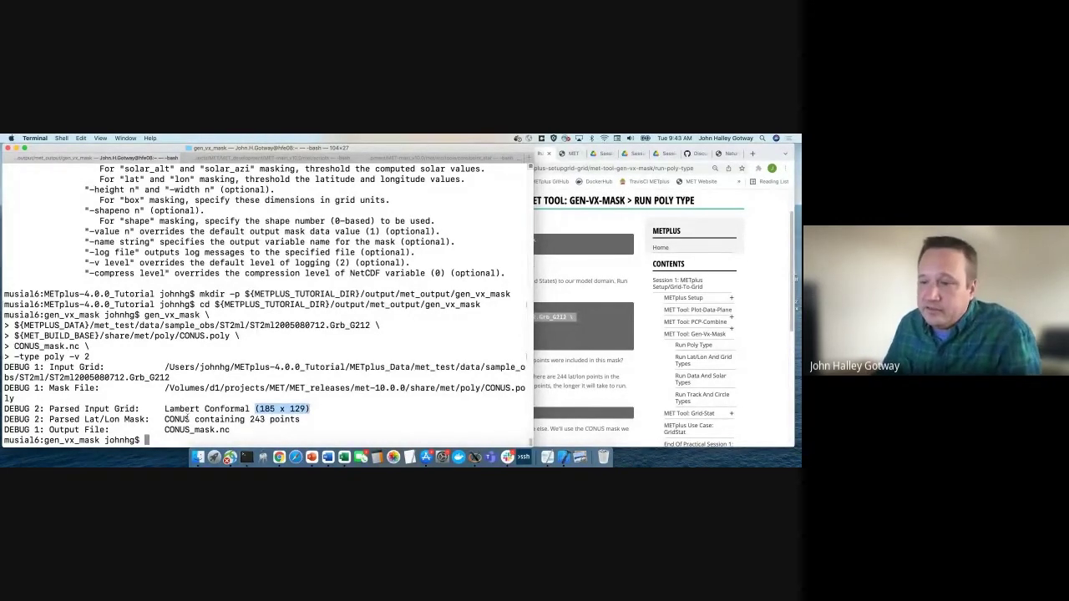
{"action": "double_click", "coordinate": [256, 419]}
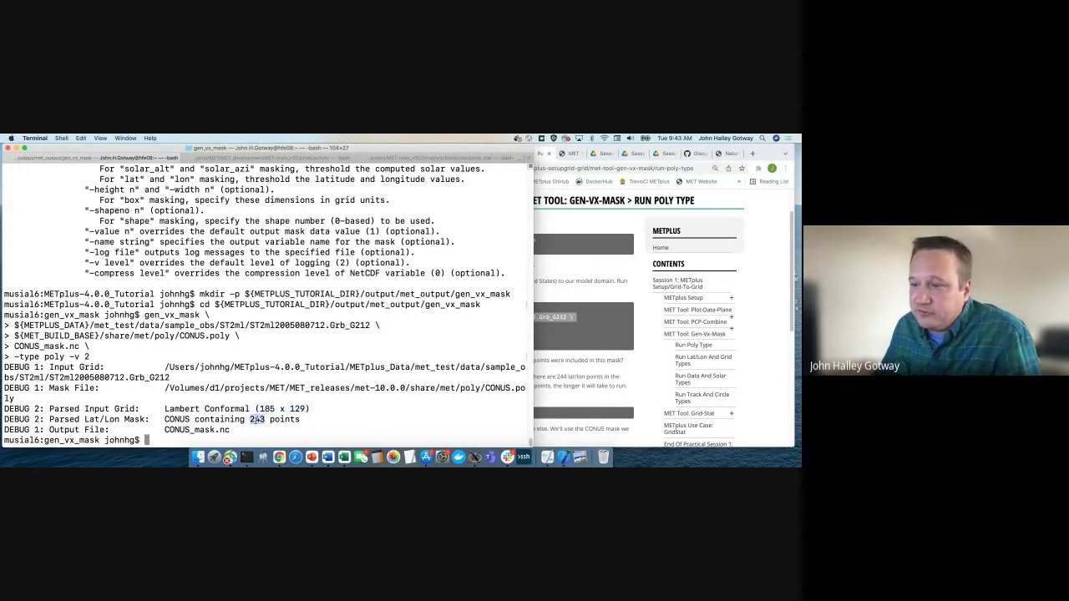
{"action": "left_click", "coordinate": [553, 414]}
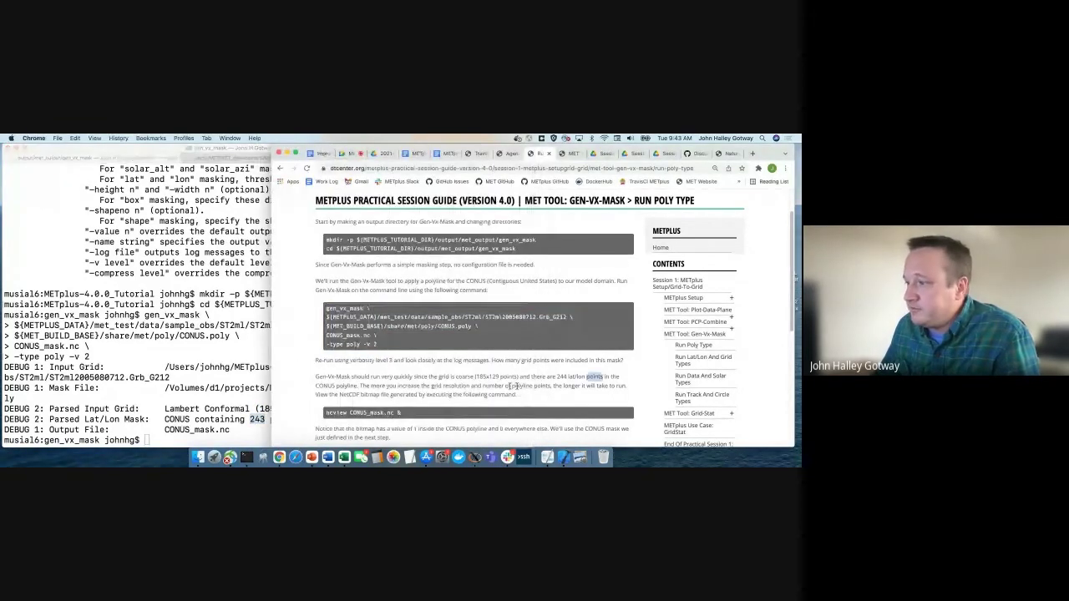
{"action": "scroll", "coordinate": [584, 367], "scroll_direction": "down", "scroll_amount": 1}
{"action": "double_click", "coordinate": [594, 366]}
View CONUS_mask.nc in ncview, close it, and return to the tutorial
{"action": "left_click", "coordinate": [169, 401]}
{"action": "type", "text": "nv"}
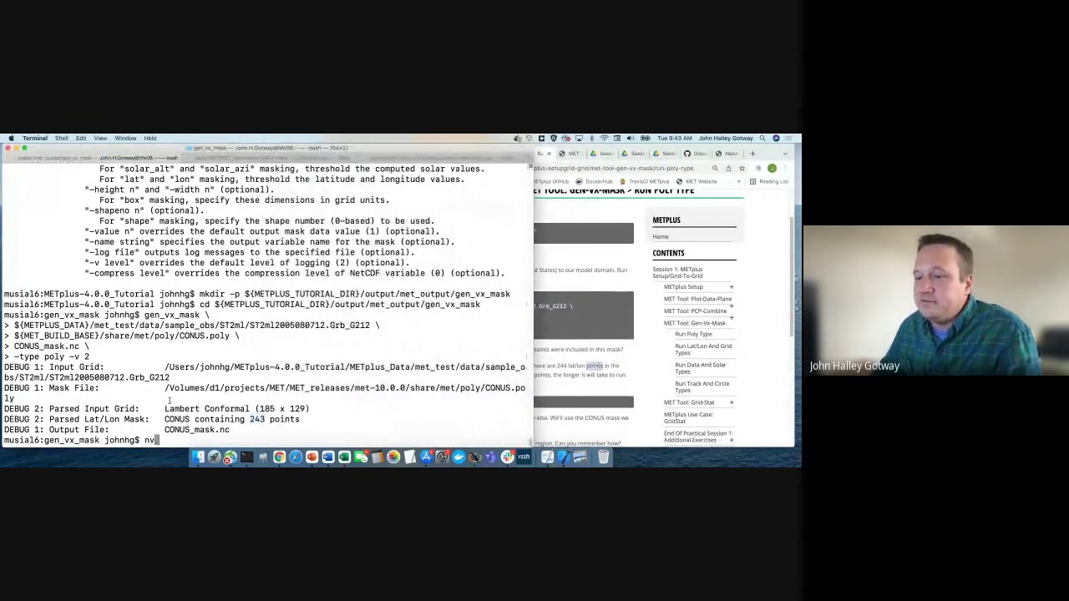
{"action": "type", "text": "view "}
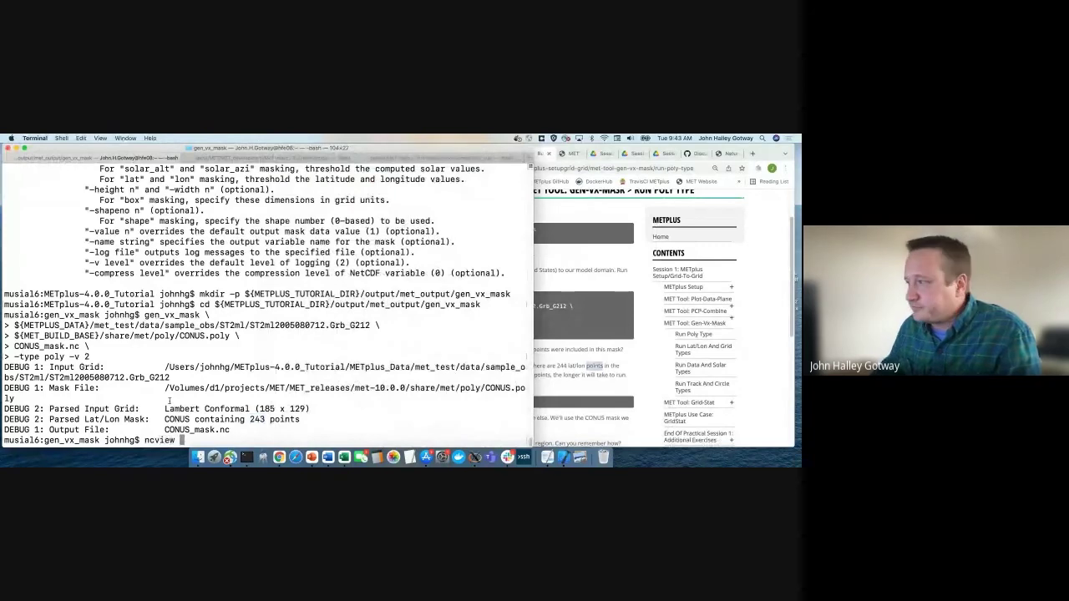
{"action": "type", "text": "CONUS_mask."}
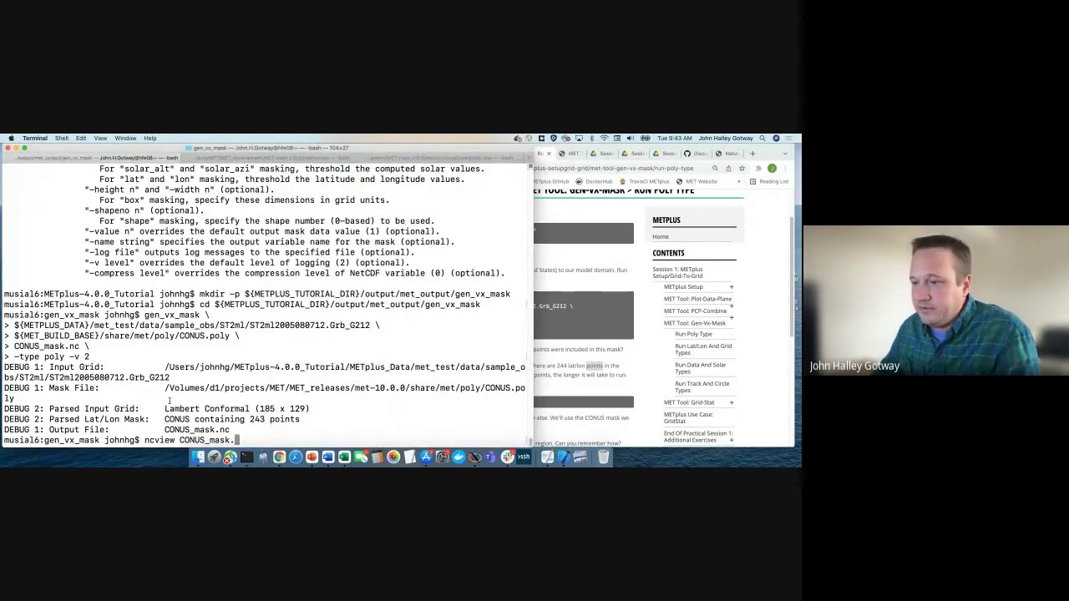
{"action": "type", "text": "nc"}
{"action": "key", "text": "Return"}
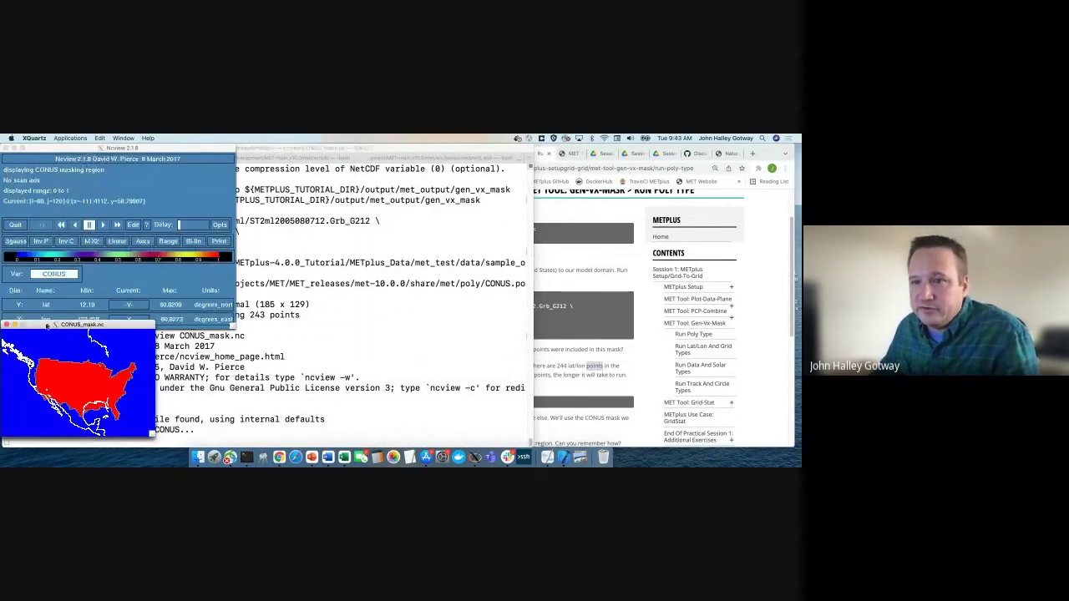
{"action": "left_click", "coordinate": [10, 150]}
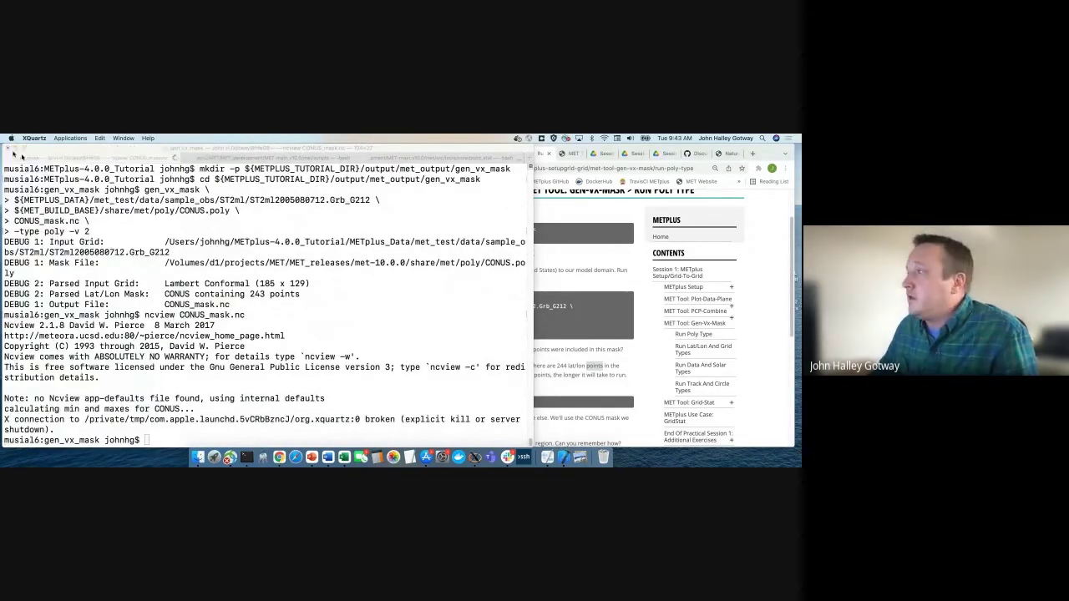
{"action": "key", "text": "super+Tab"}
{"action": "scroll", "coordinate": [474, 365], "scroll_direction": "down", "scroll_amount": 5}
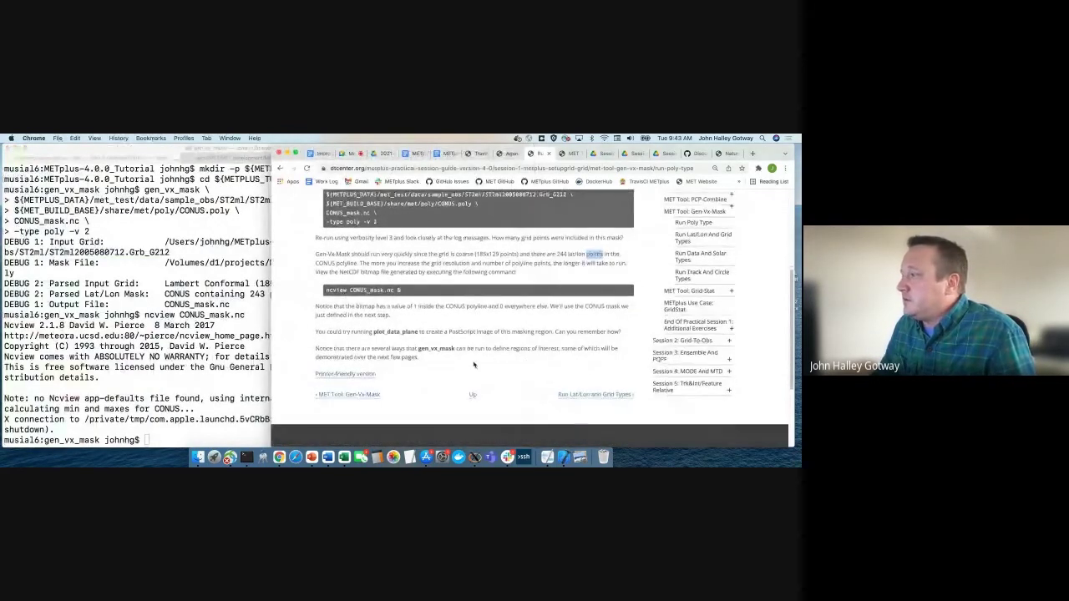
Go to the Run Lat/Lon and Grid Types page and read its note on inspecting output files
{"action": "left_click", "coordinate": [595, 394]}
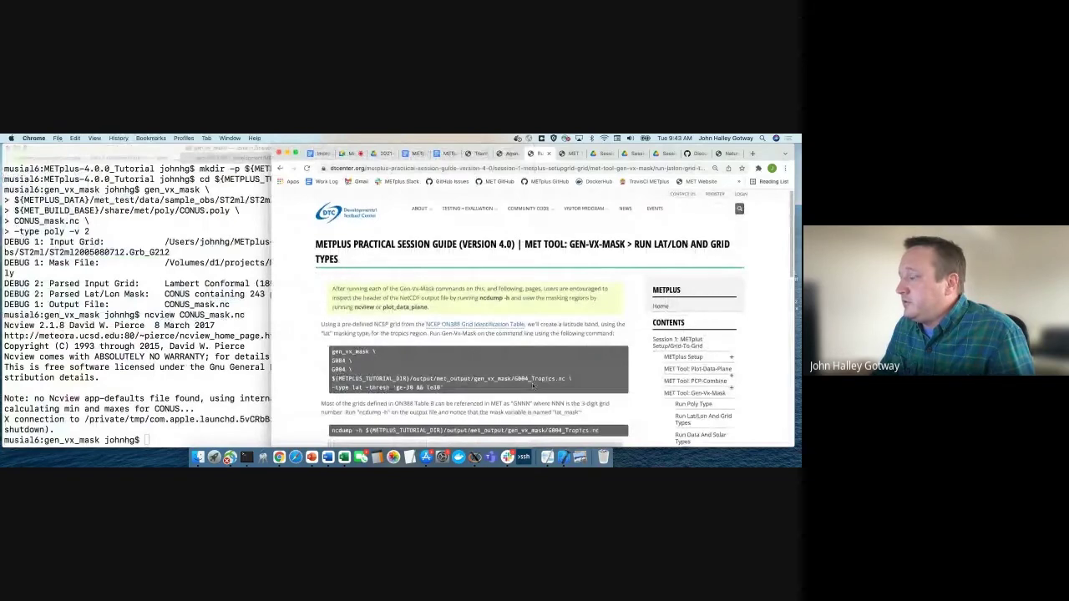
{"action": "scroll", "coordinate": [531, 386], "scroll_direction": "down", "scroll_amount": 3}
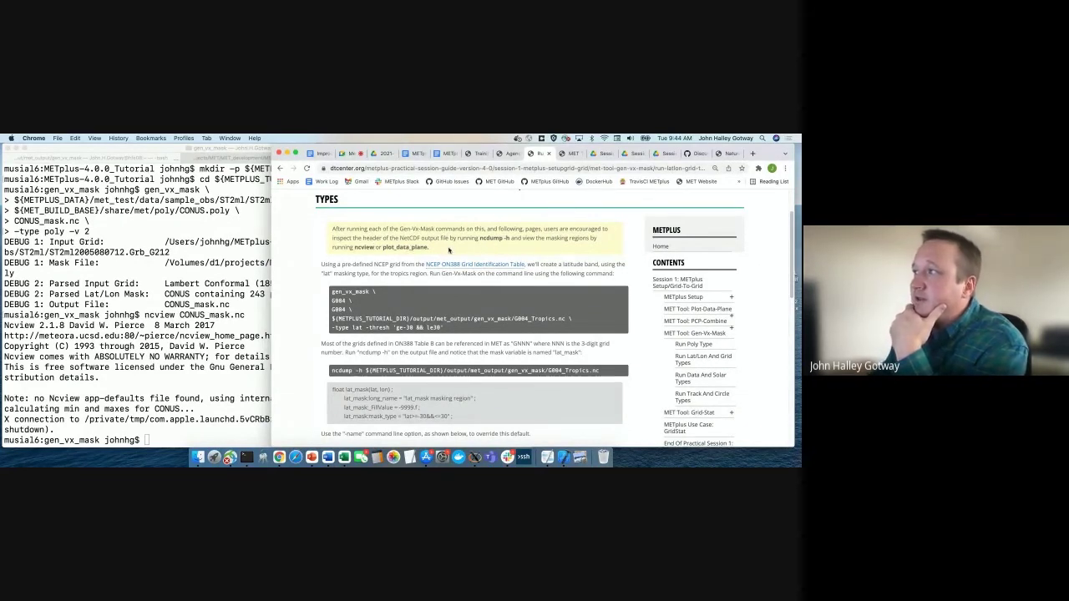
{"action": "left_click_drag", "start_coordinate": [429, 248], "coordinate": [332, 228]}
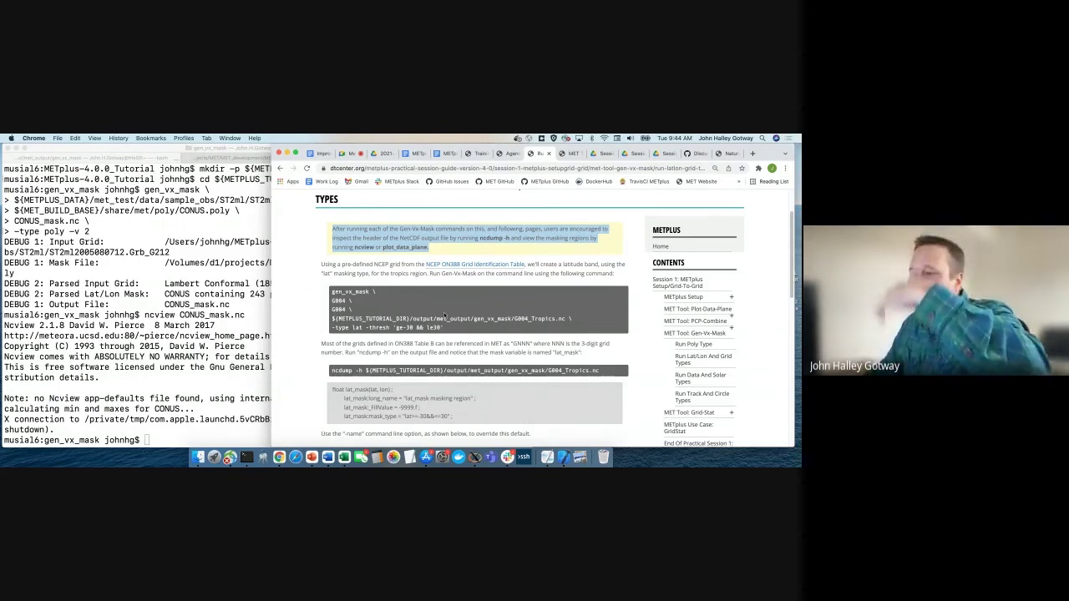
{"action": "left_click", "coordinate": [449, 330]}
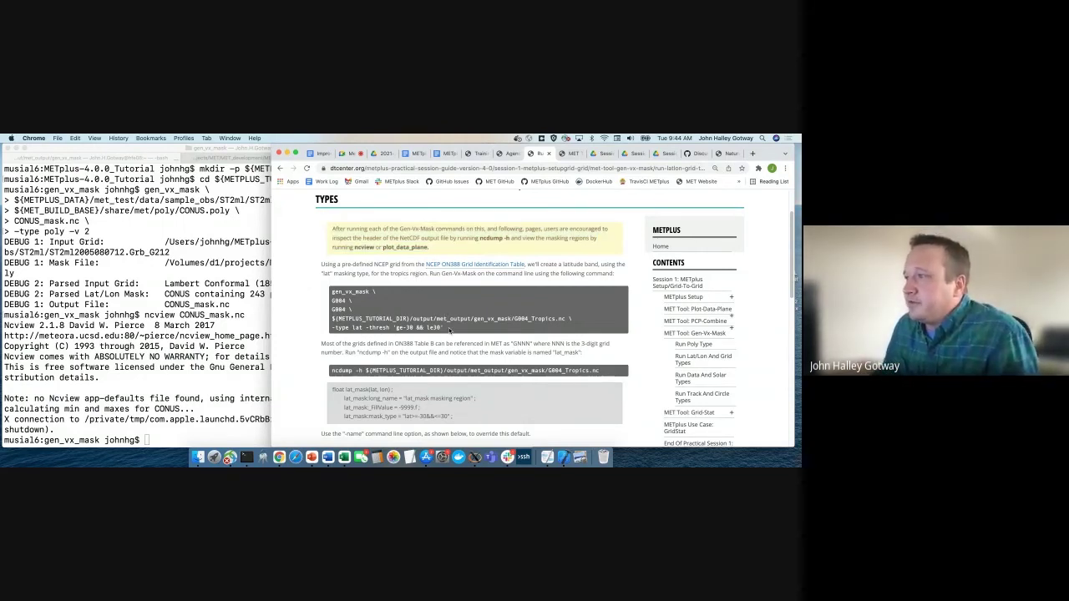
Review the Tropics command's G004 grid, G004_Tropics.nc output, -type lat and 'ge-30 && le30' threshold, then select it
{"action": "left_click_drag", "start_coordinate": [450, 330], "coordinate": [330, 298]}
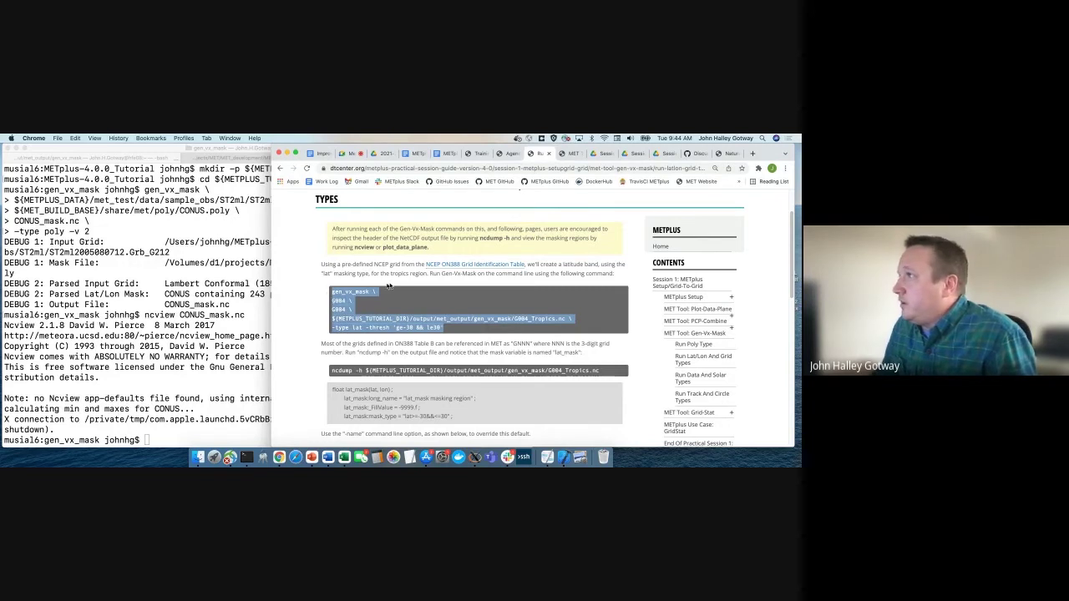
{"action": "left_click", "coordinate": [358, 328]}
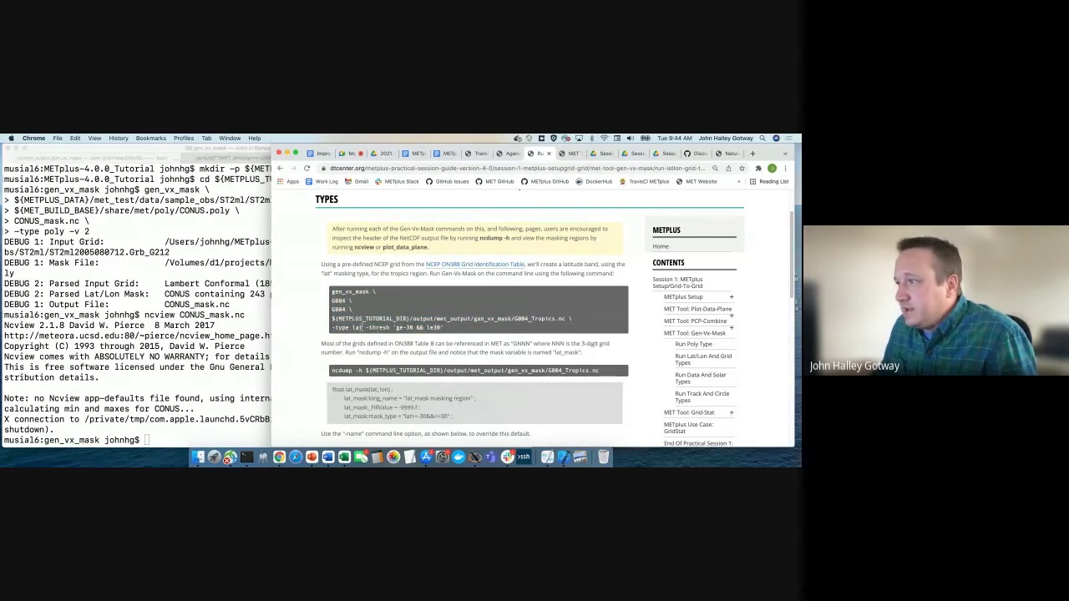
{"action": "left_click_drag", "start_coordinate": [361, 327], "coordinate": [333, 328]}
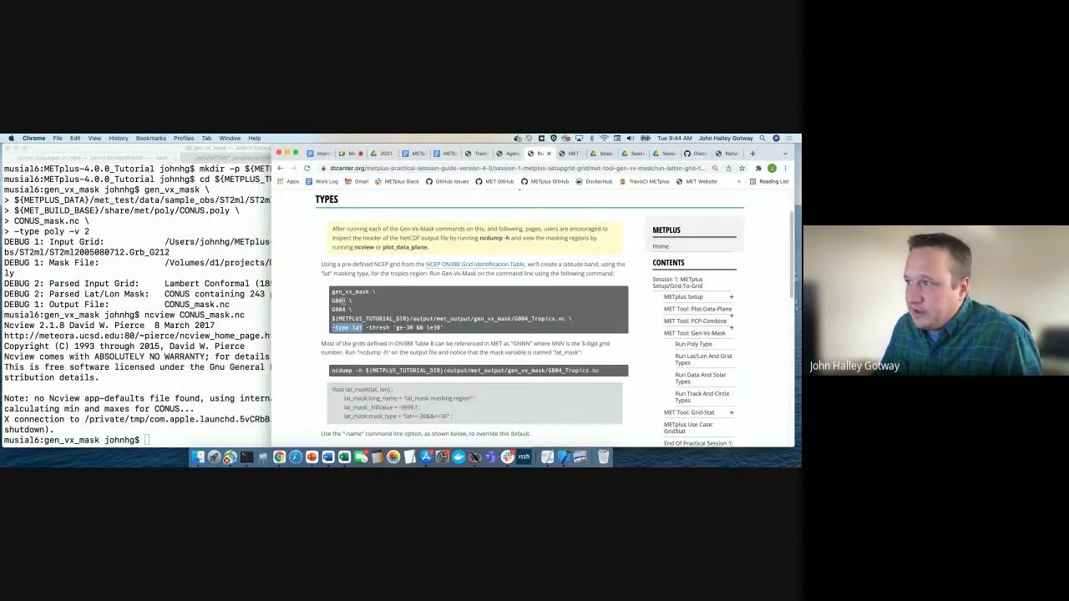
{"action": "double_click", "coordinate": [343, 301]}
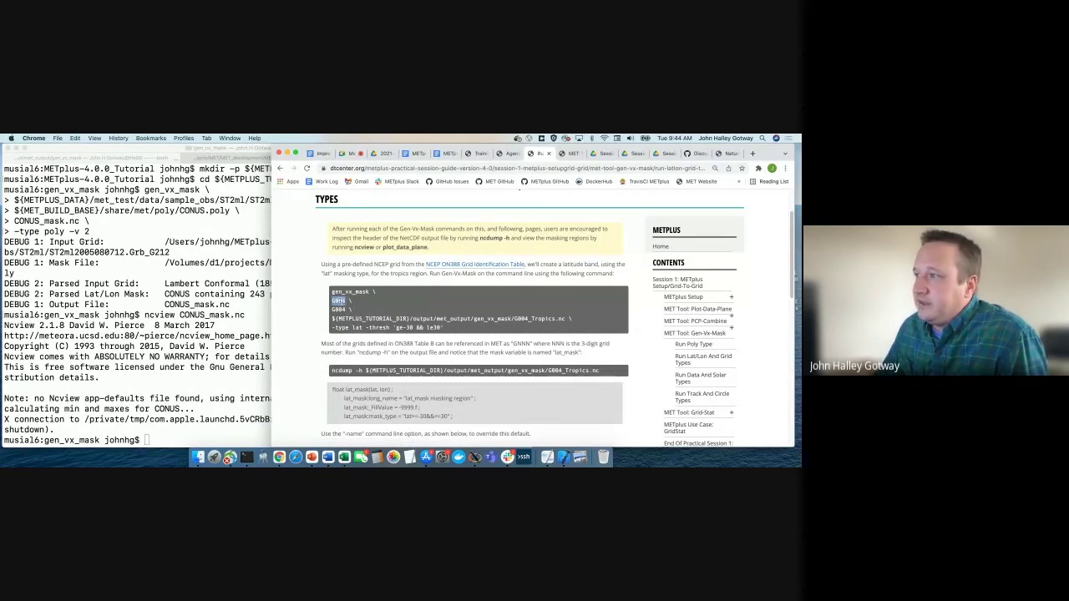
{"action": "double_click", "coordinate": [338, 309]}
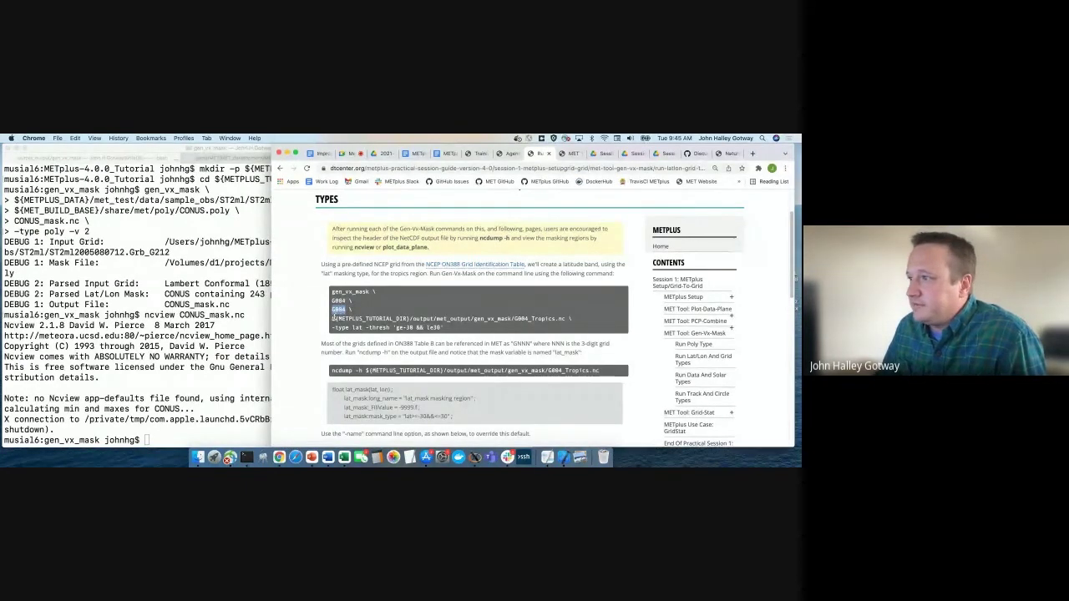
{"action": "left_click_drag", "start_coordinate": [333, 318], "coordinate": [572, 317]}
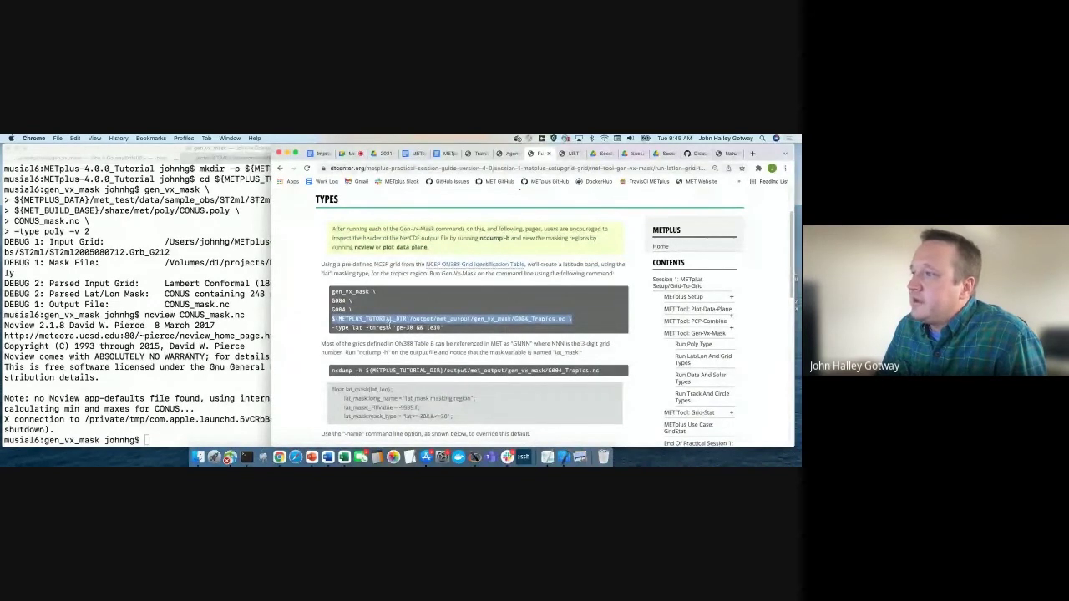
{"action": "left_click_drag", "start_coordinate": [333, 327], "coordinate": [449, 331]}
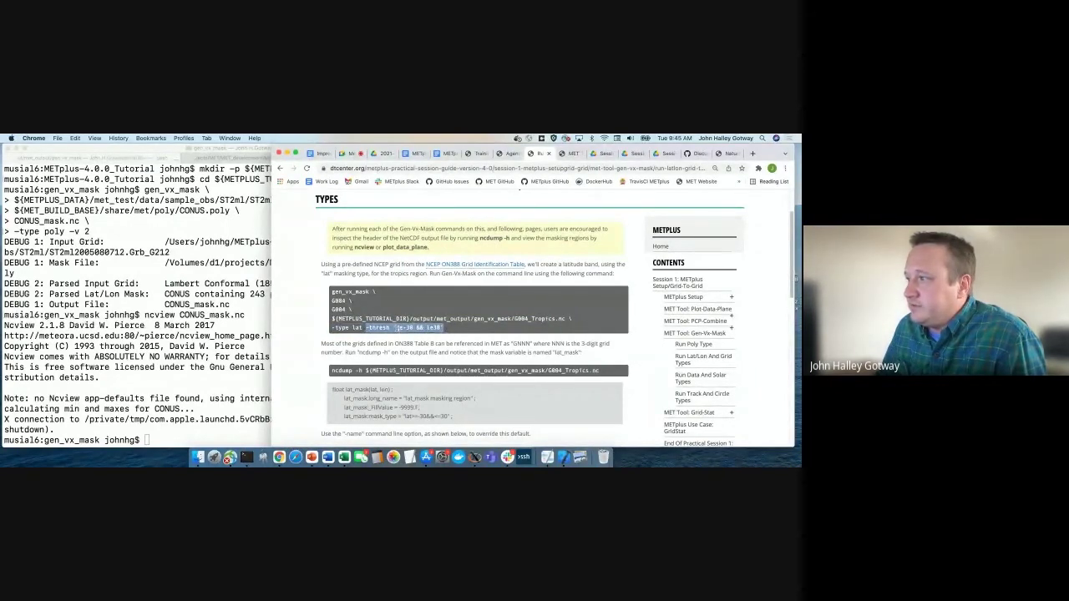
{"action": "left_click", "coordinate": [396, 328]}
{"action": "left_click_drag", "start_coordinate": [397, 327], "coordinate": [451, 329]}
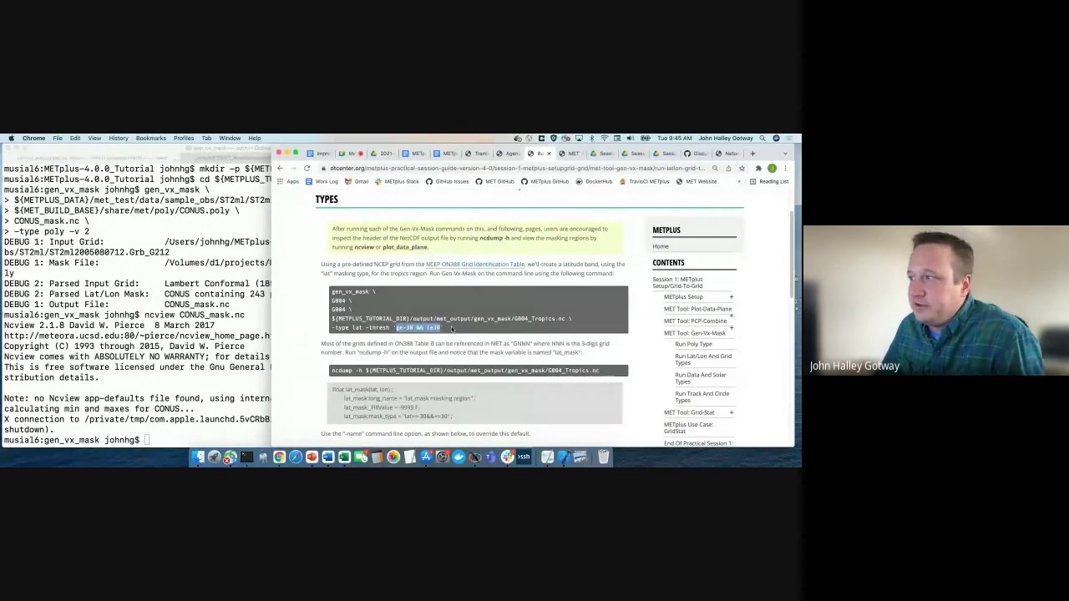
{"action": "left_click", "coordinate": [452, 329]}
{"action": "left_click_drag", "start_coordinate": [445, 328], "coordinate": [332, 292]}
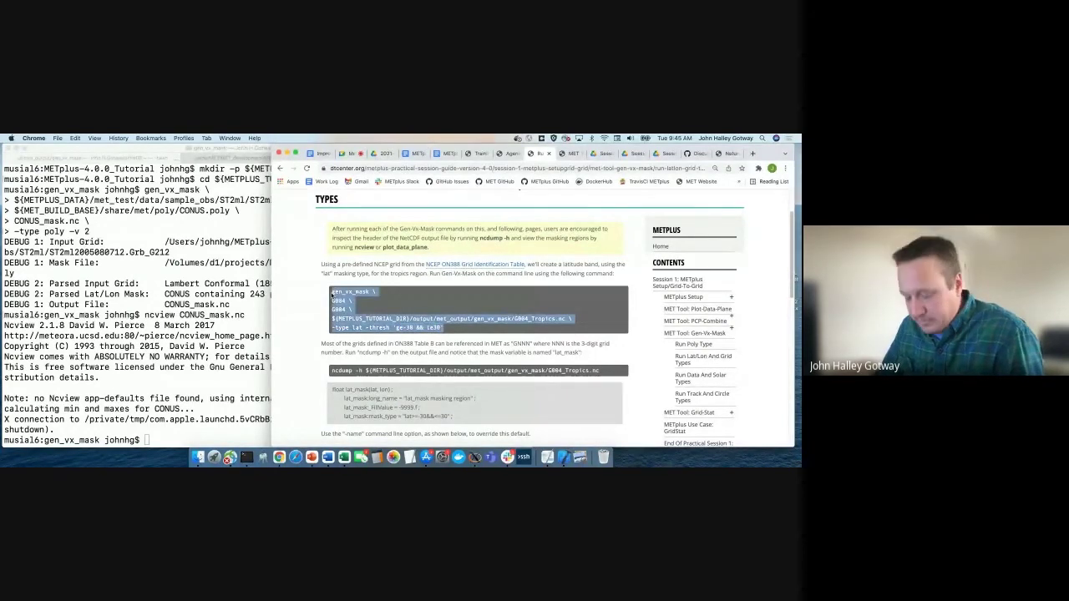
Run the copied gen_vx_mask command to create G004_Tropics.nc on the 720 x 361 grid
{"action": "key", "text": "super+c"}
{"action": "left_click", "coordinate": [221, 298]}
{"action": "key", "text": "super+v"}
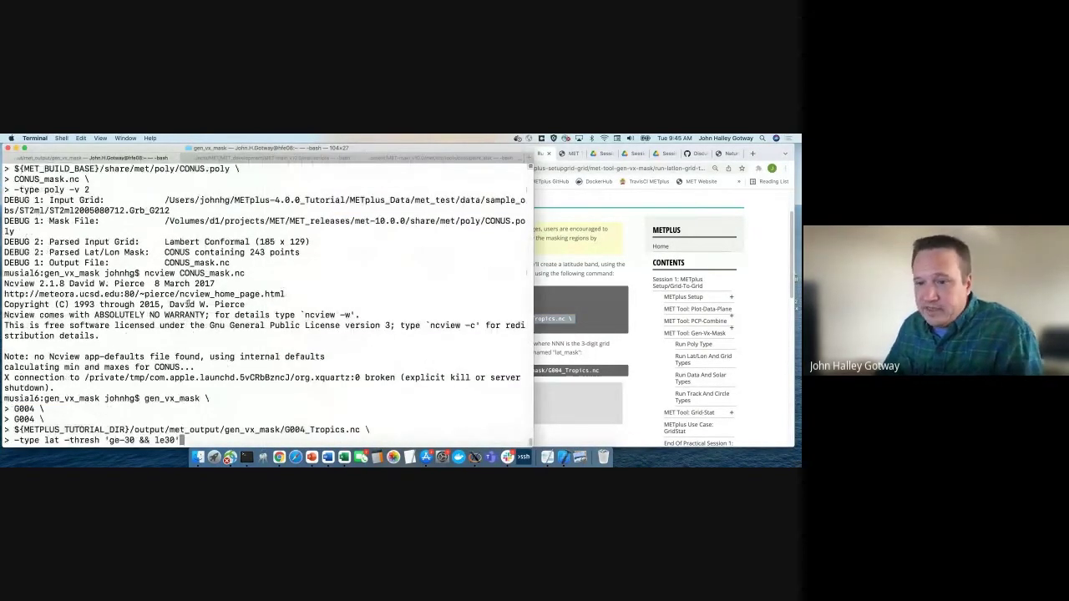
{"action": "key", "text": "Return"}
Open G004_Tropics.nc in ncview to check the red tropical band, then close it
{"action": "type", "text": "ncview"}
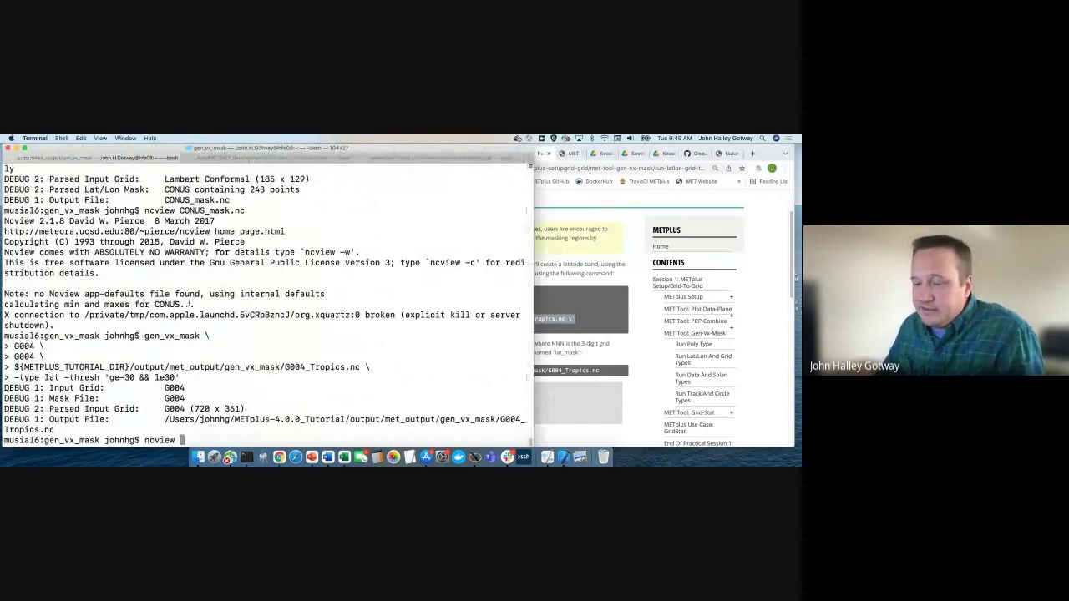
{"action": "left_click_drag", "start_coordinate": [164, 419], "coordinate": [55, 430]}
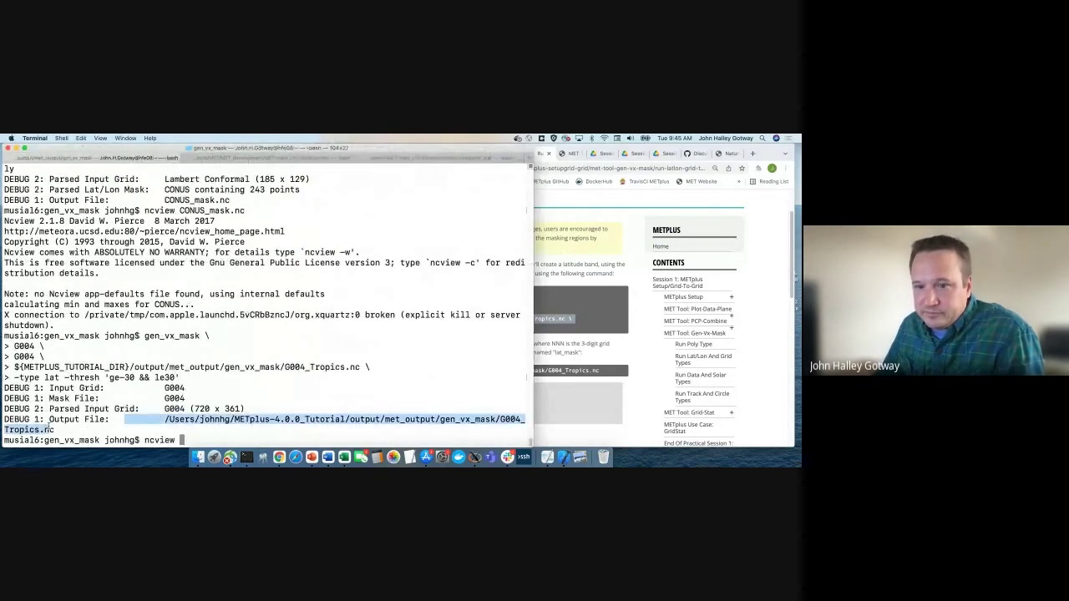
{"action": "key", "text": "super+c"}
{"action": "key", "text": "super+v"}
{"action": "key", "text": "Return"}
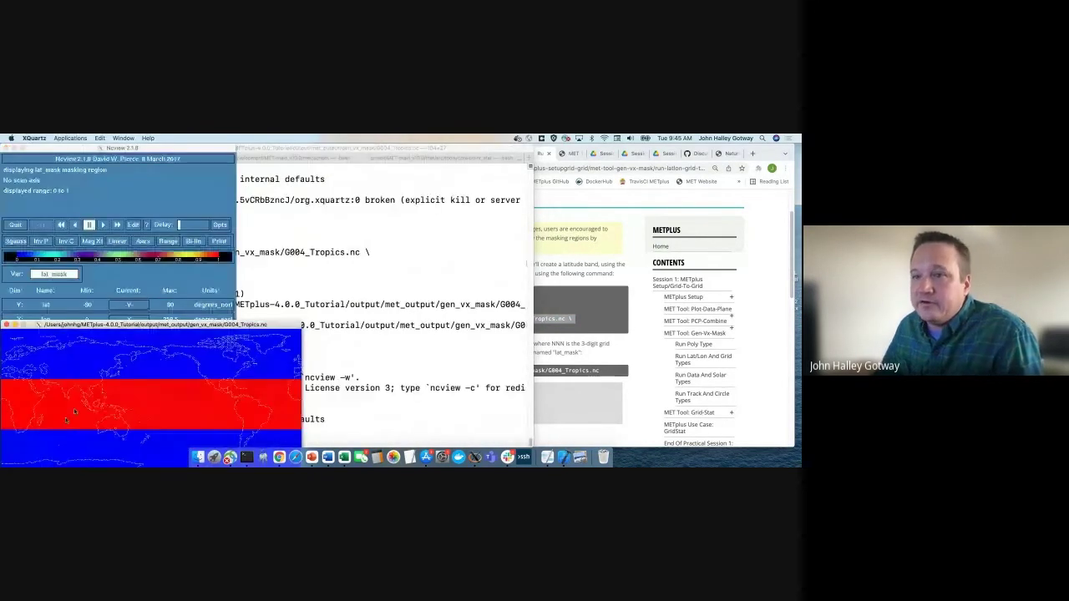
{"action": "left_click_drag", "start_coordinate": [108, 308], "coordinate": [346, 178]}
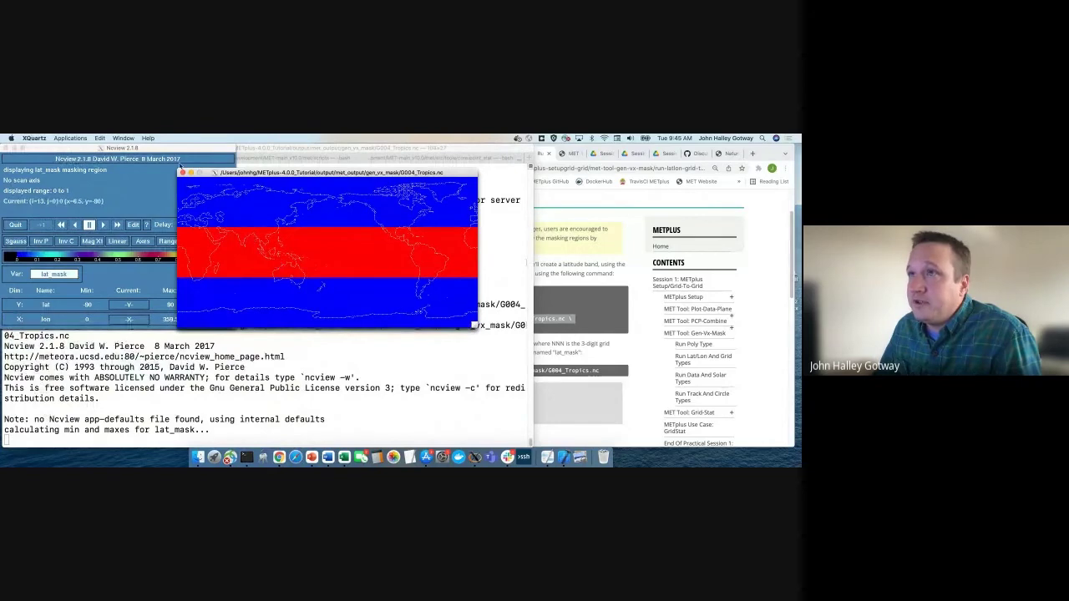
{"action": "left_click", "coordinate": [182, 173]}
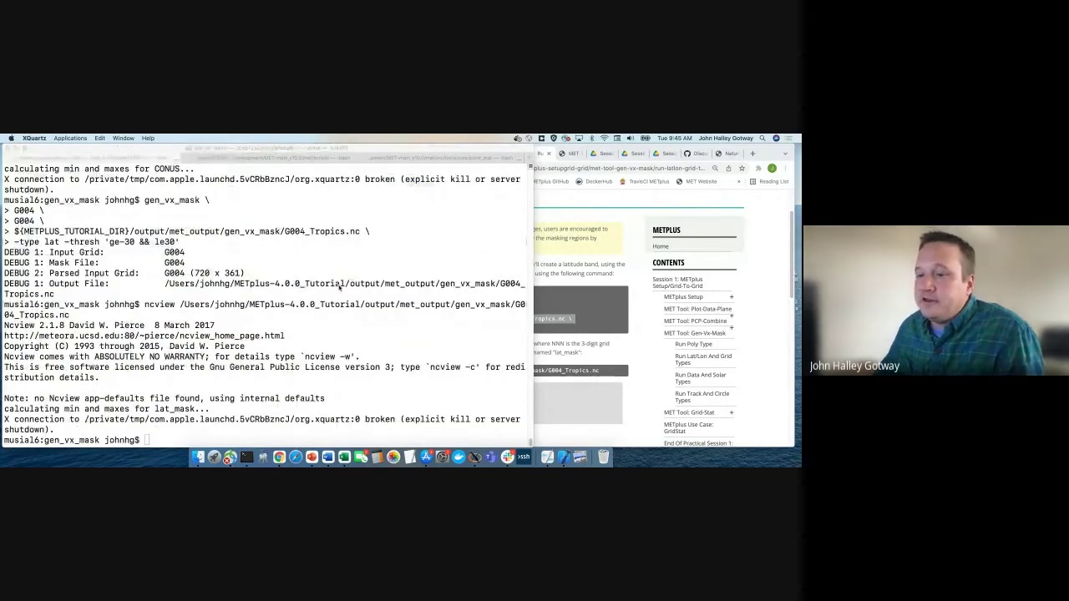
Print the header of G004_Tropics.nc with ncdump -h
{"action": "type", "text": "ncdump -h"}
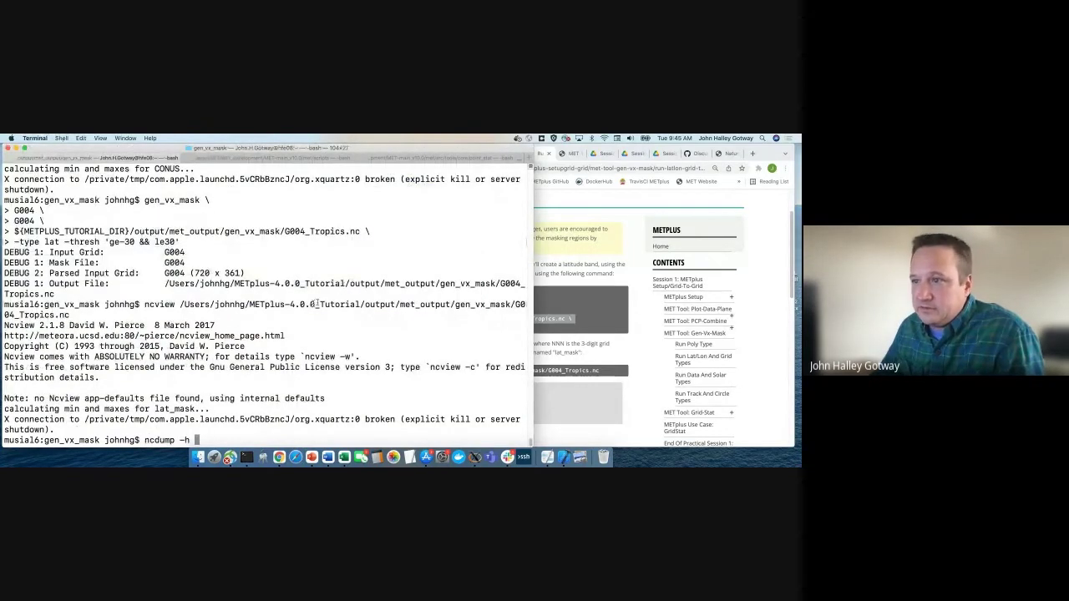
{"action": "key", "text": "super+v"}
{"action": "key", "text": "Return"}
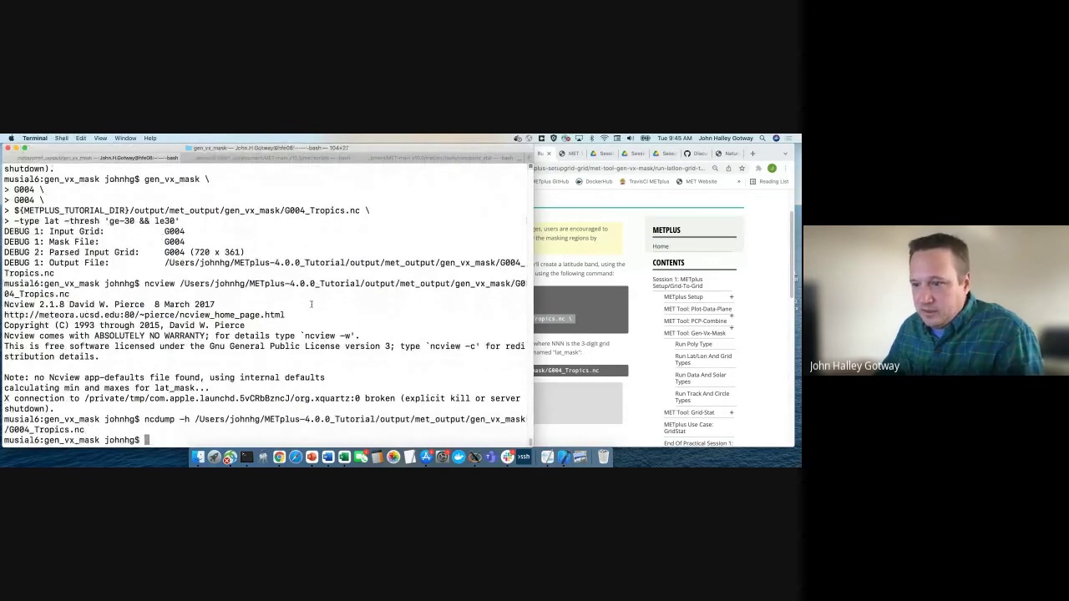
{"action": "type", "text": "ncdump -h"}
{"action": "key", "text": "super+v"}
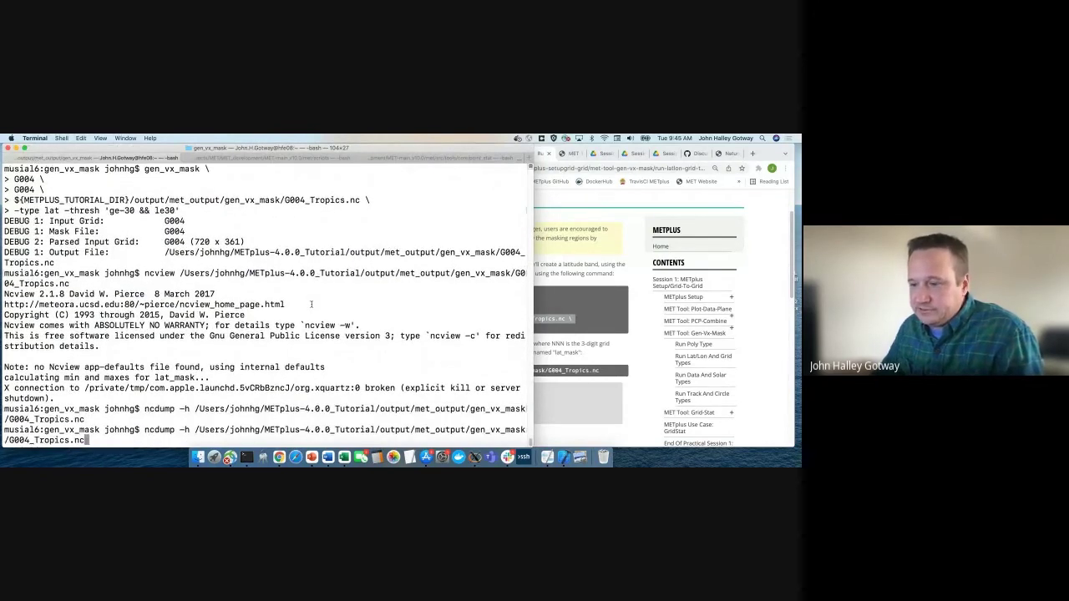
{"action": "key", "text": "Return"}
Highlight the lat_mask variable and its mask_type lat>=-30&&<=30, then scroll the tutorial to the intersection example
{"action": "key", "text": "super+Tab"}
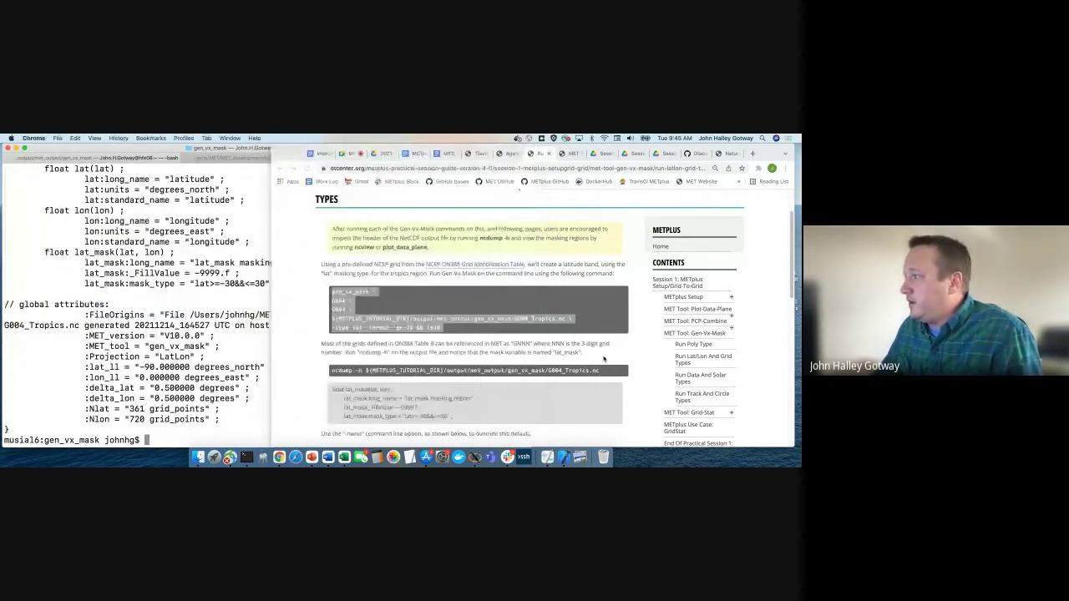
{"action": "scroll", "coordinate": [417, 386], "scroll_direction": "down", "scroll_amount": 1}
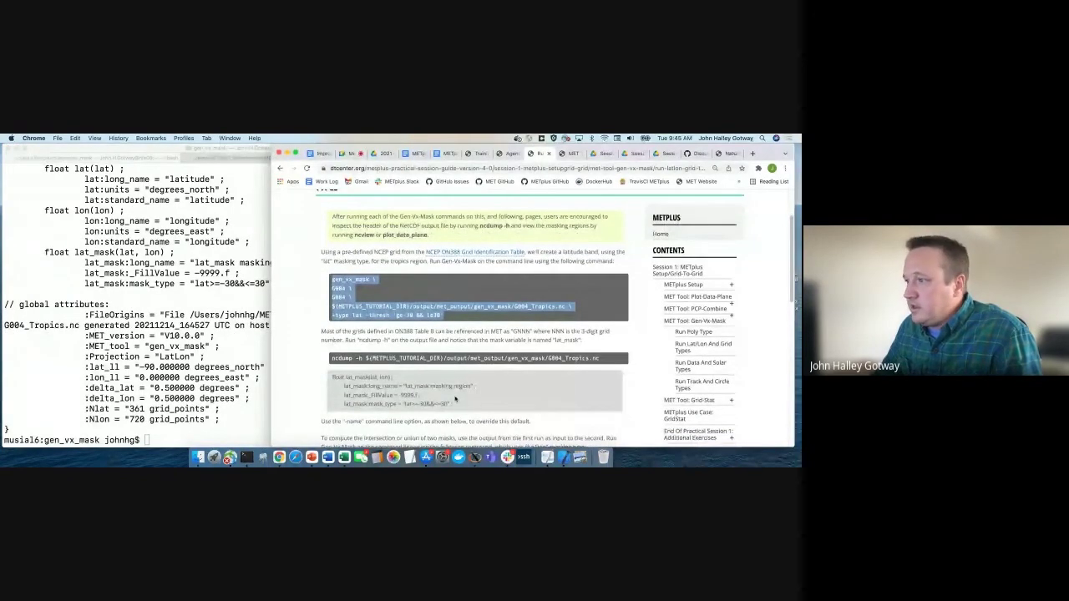
{"action": "scroll", "coordinate": [92, 309], "scroll_direction": "up", "scroll_amount": 2}
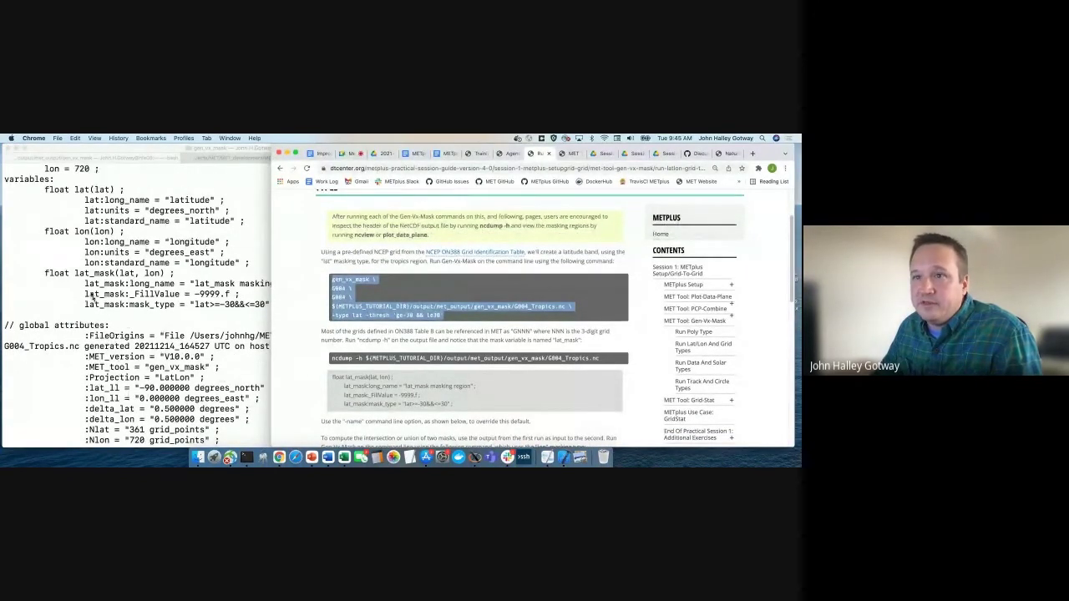
{"action": "scroll", "coordinate": [92, 296], "scroll_direction": "down", "scroll_amount": 2}
{"action": "double_click", "coordinate": [83, 253]}
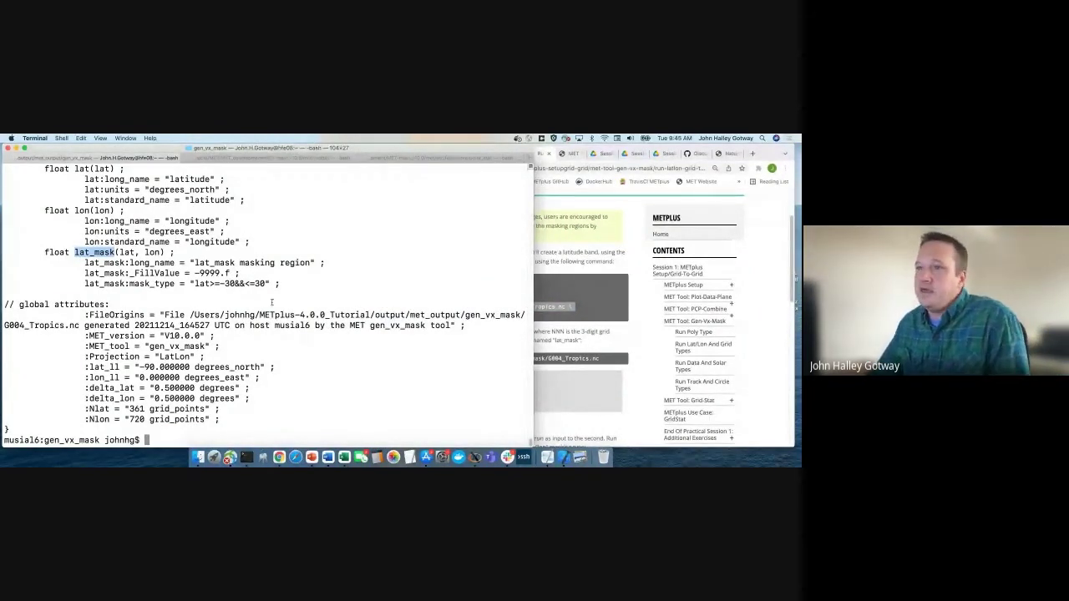
{"action": "left_click_drag", "start_coordinate": [281, 284], "coordinate": [54, 264]}
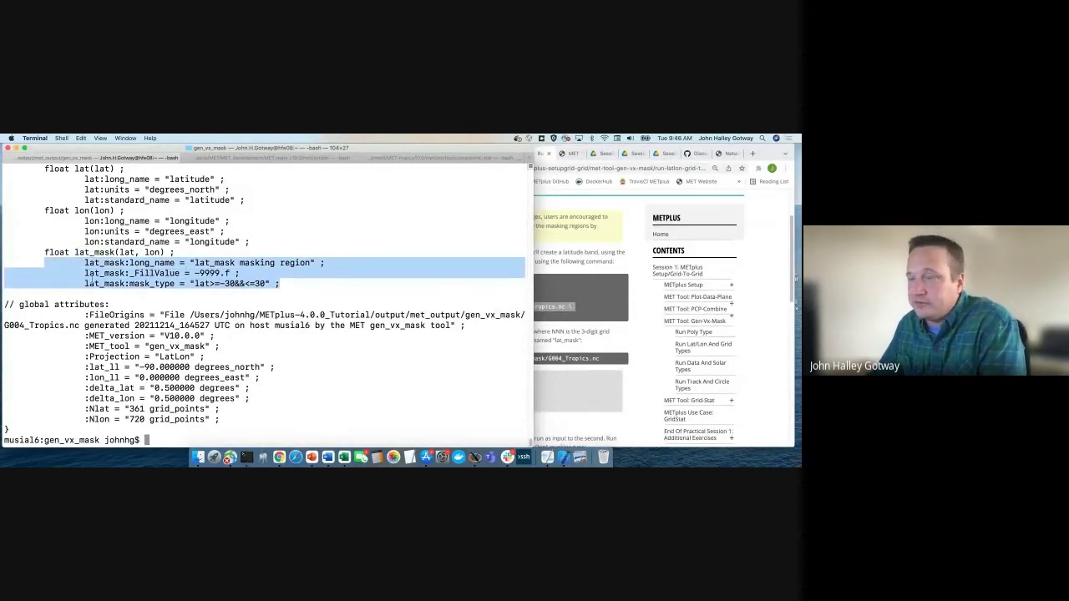
{"action": "left_click", "coordinate": [559, 379]}
{"action": "scroll", "coordinate": [559, 379], "scroll_direction": "down", "scroll_amount": 5}
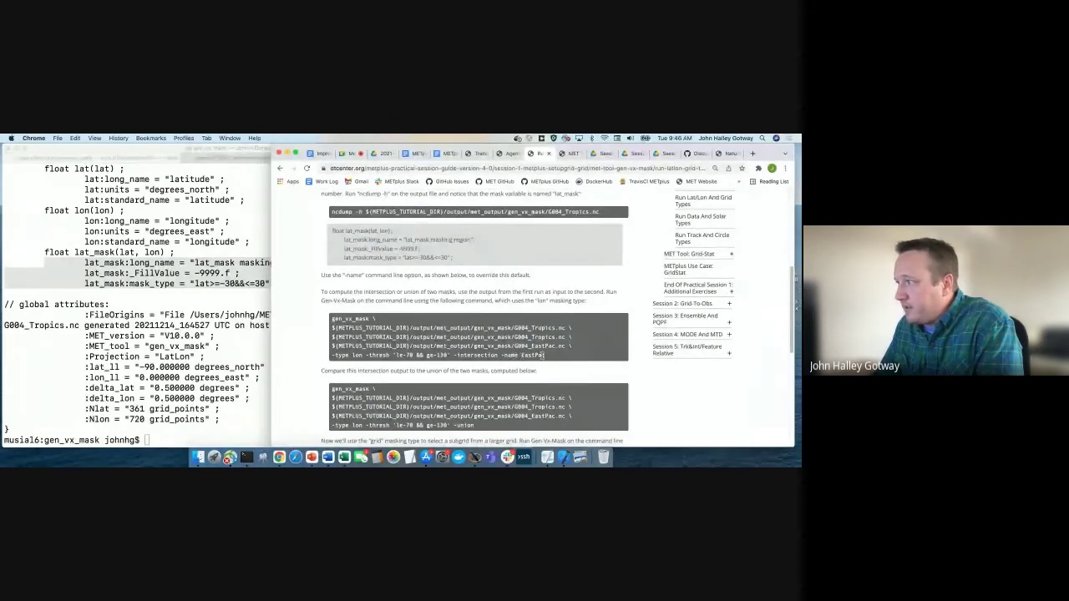
Highlight the command's -name EastPac, Tropics input files, -type lon and threshold le-70 && ge-130
{"action": "left_click_drag", "start_coordinate": [545, 355], "coordinate": [501, 355]}
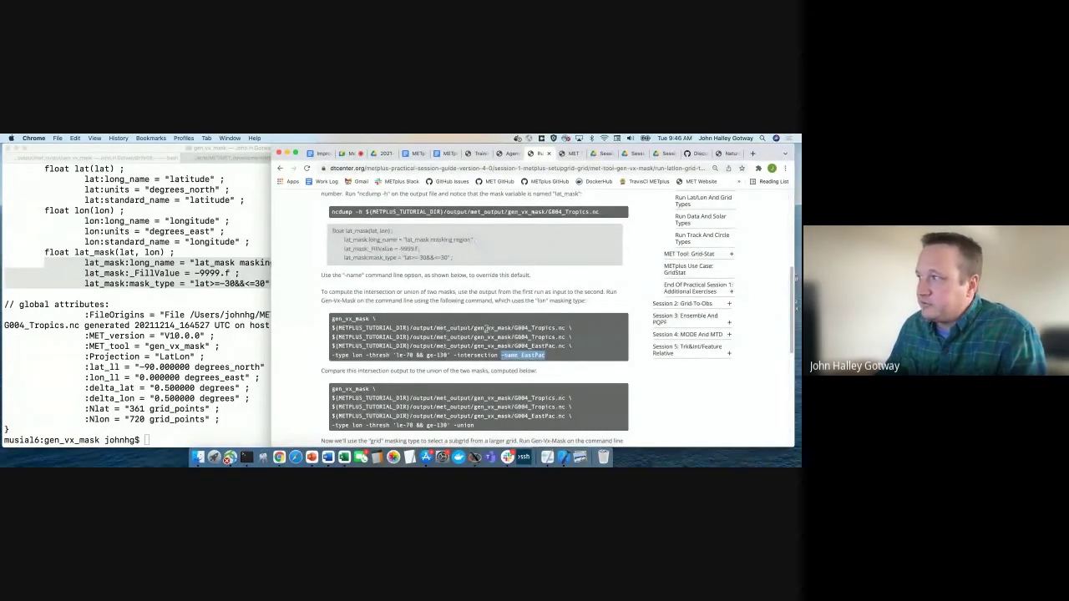
{"action": "left_click", "coordinate": [568, 328]}
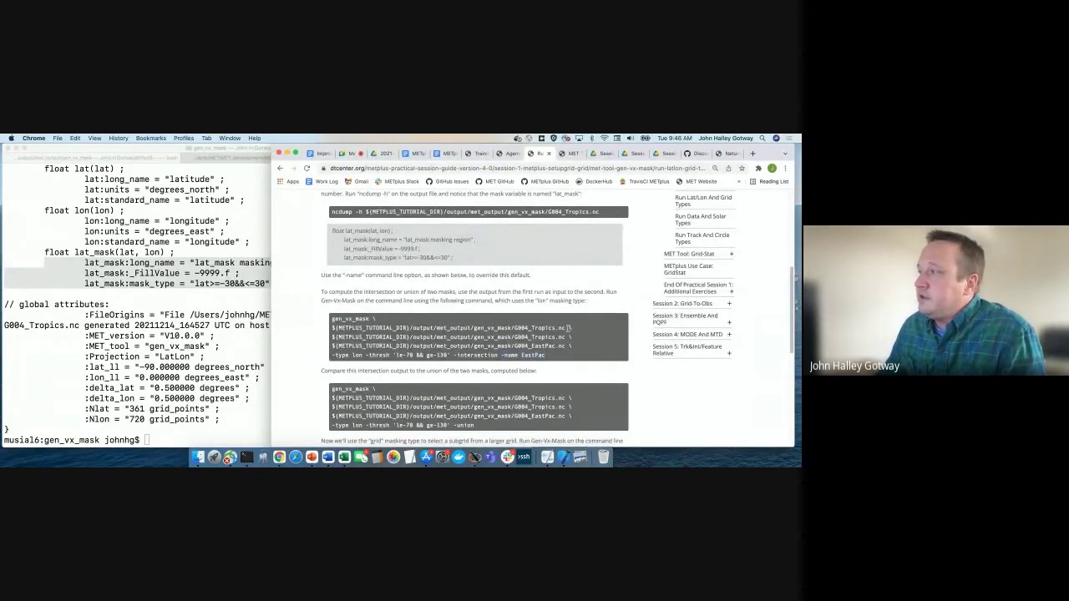
{"action": "left_click_drag", "start_coordinate": [568, 328], "coordinate": [326, 333]}
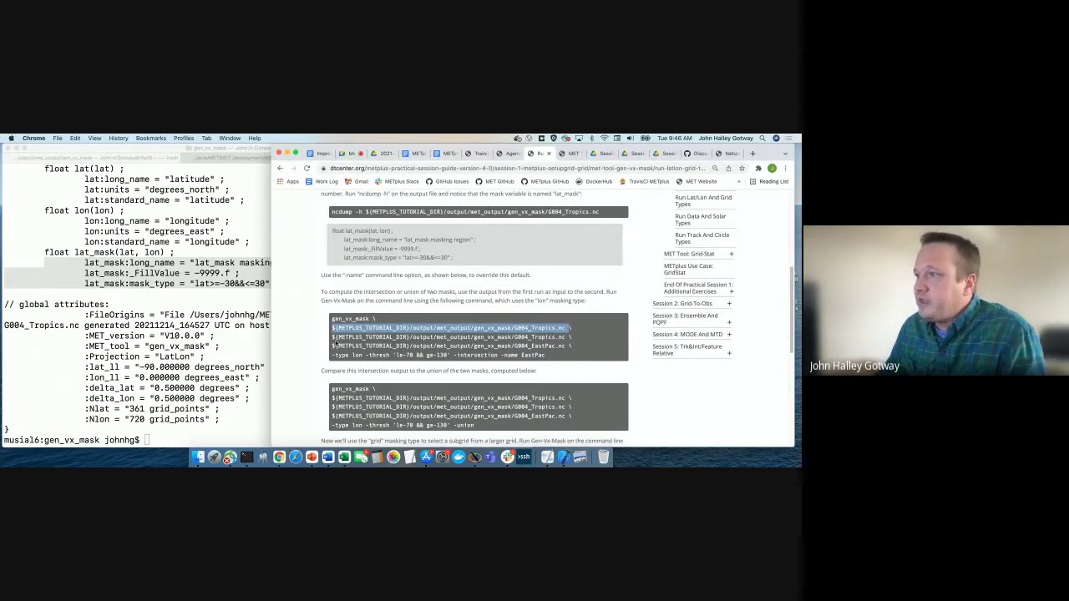
{"action": "left_click_drag", "start_coordinate": [365, 356], "coordinate": [331, 356]}
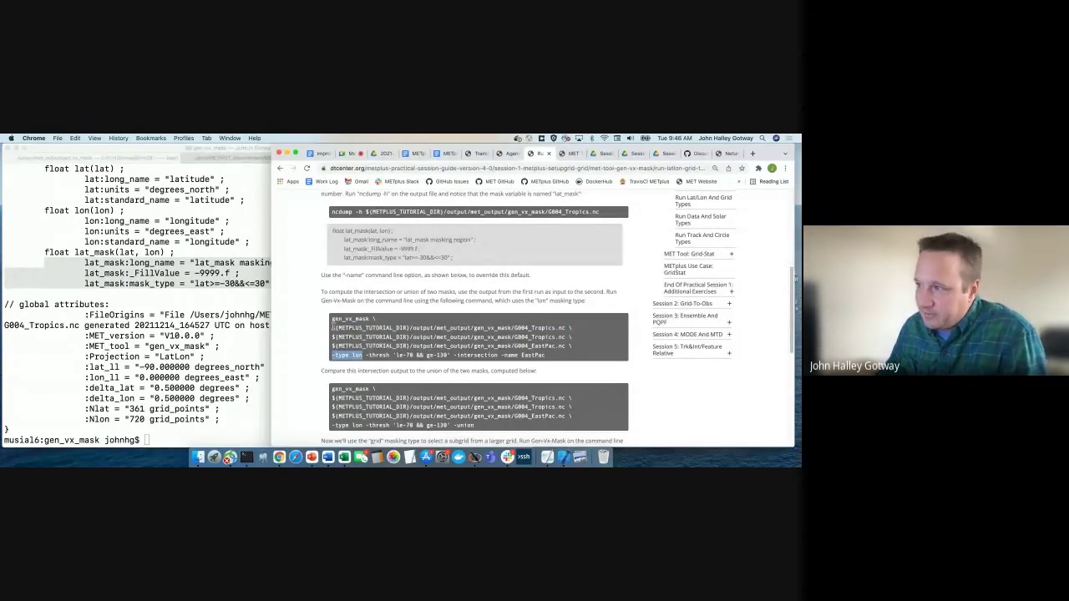
{"action": "left_click", "coordinate": [333, 327]}
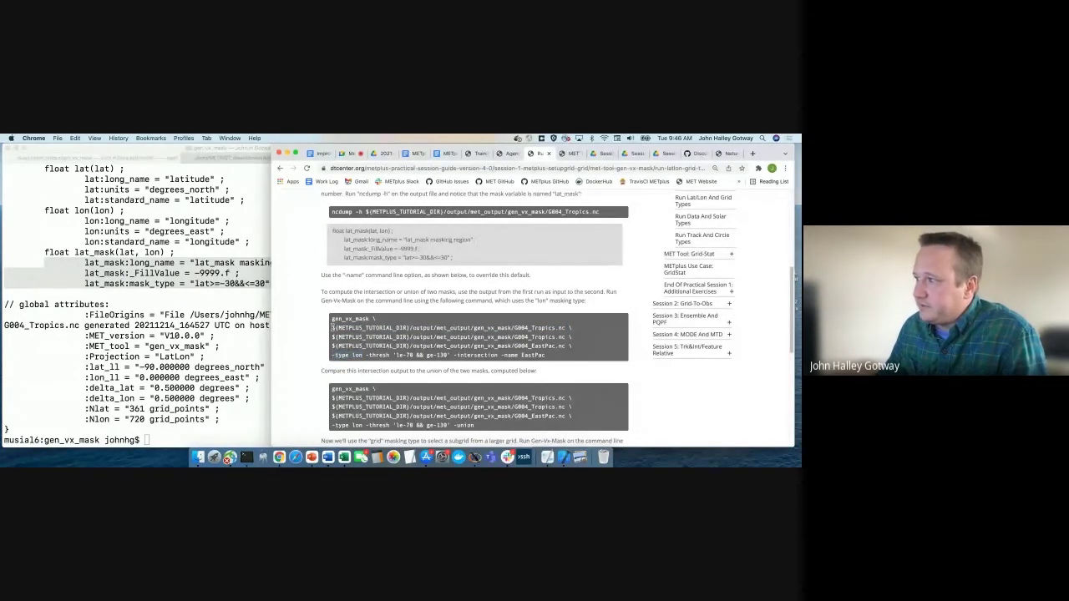
{"action": "left_click_drag", "start_coordinate": [333, 328], "coordinate": [513, 346]}
{"action": "left_click", "coordinate": [565, 346]}
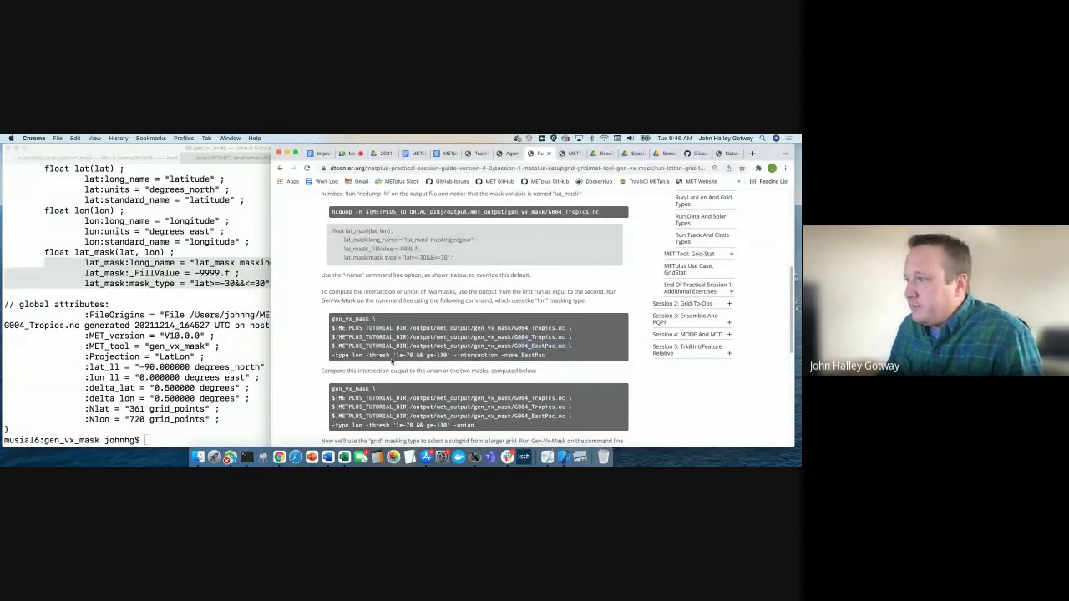
{"action": "left_click", "coordinate": [356, 356]}
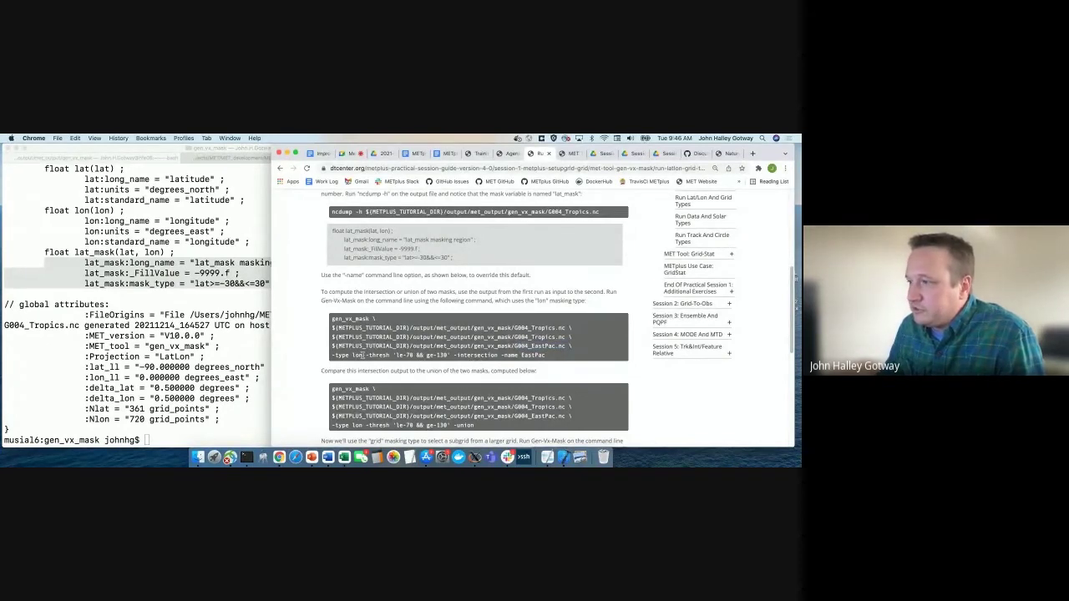
{"action": "left_click_drag", "start_coordinate": [365, 355], "coordinate": [451, 355]}
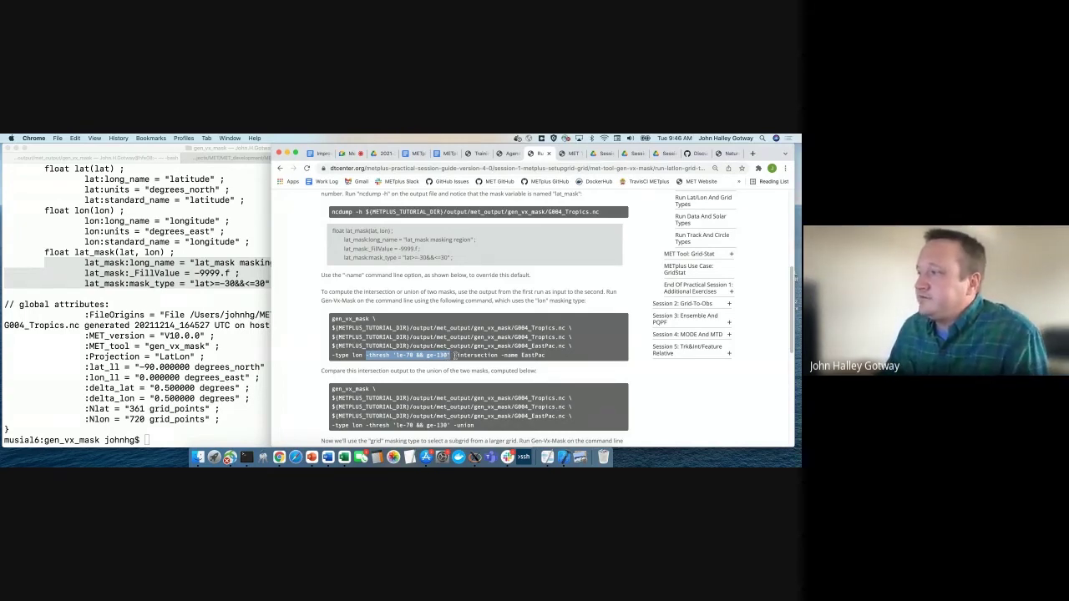
Select and copy the whole five-line gen_vx_mask -intersection command
{"action": "left_click_drag", "start_coordinate": [354, 328], "coordinate": [539, 329]}
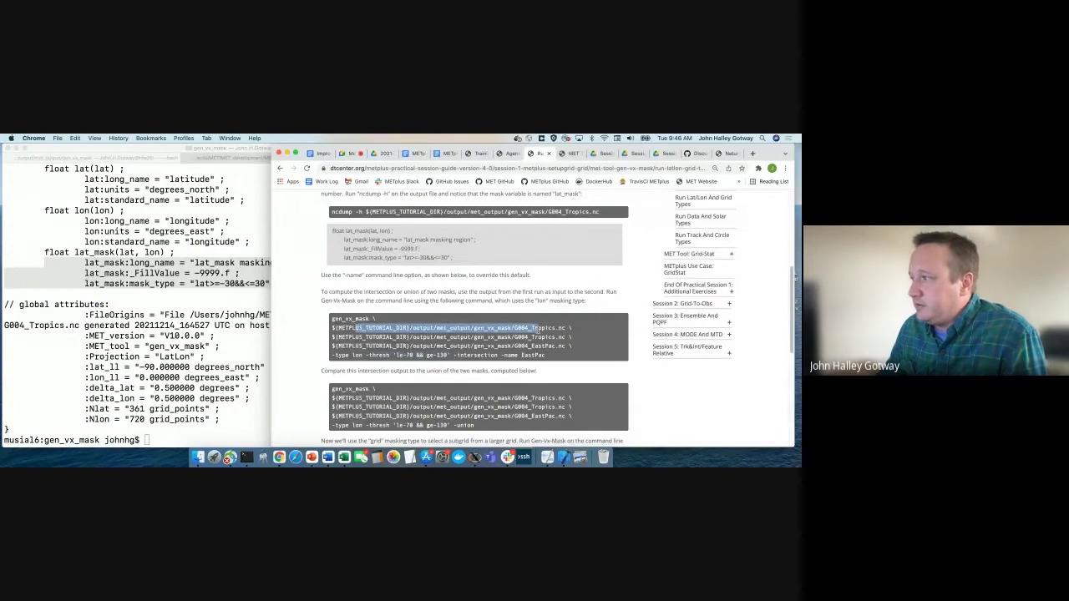
{"action": "left_click_drag", "start_coordinate": [353, 355], "coordinate": [407, 356]}
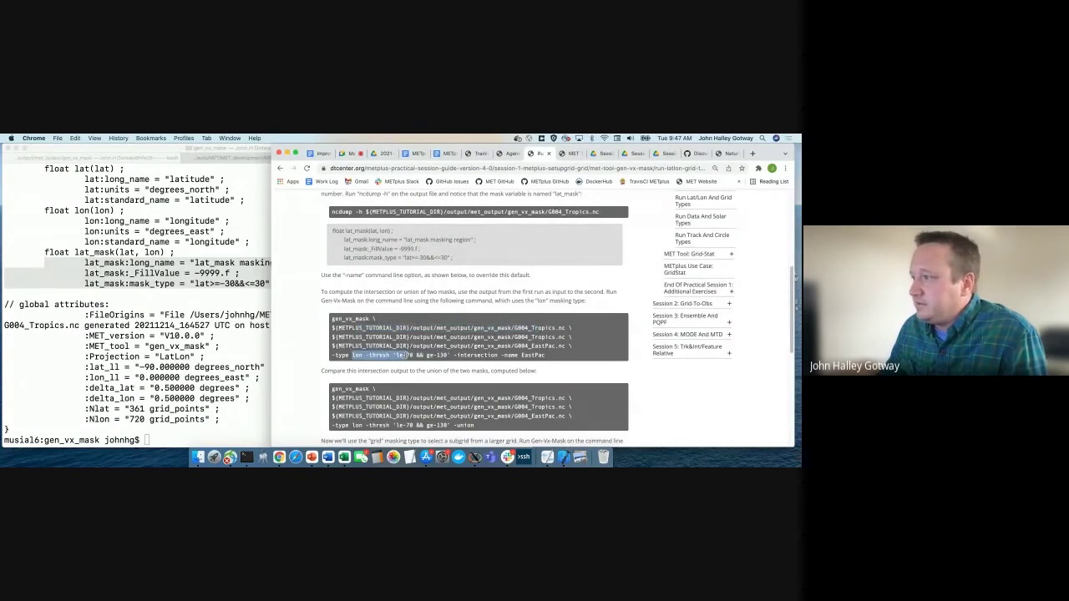
{"action": "double_click", "coordinate": [458, 355]}
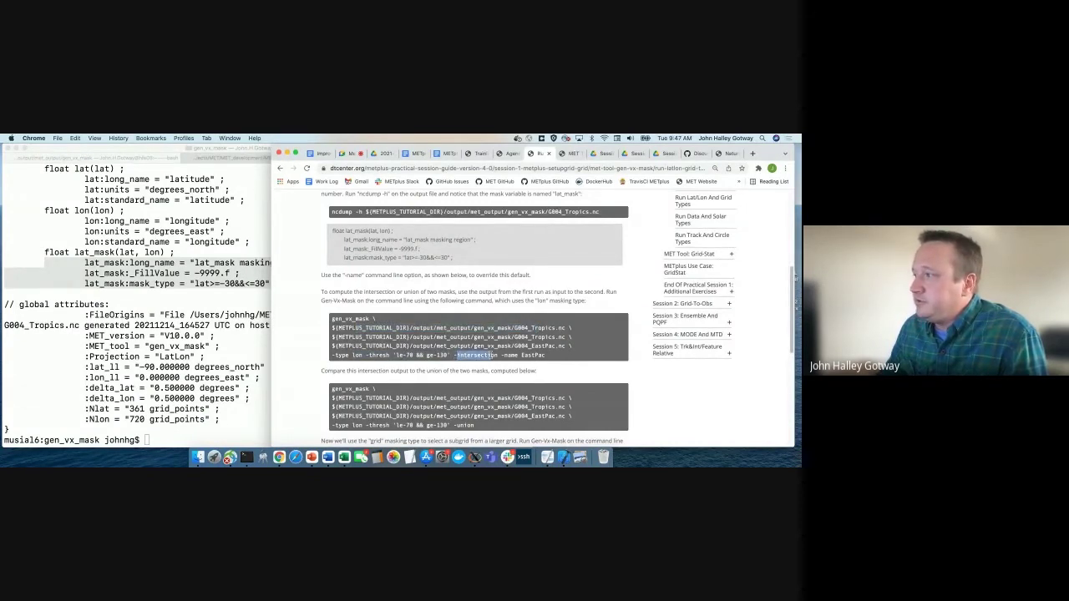
{"action": "left_click_drag", "start_coordinate": [545, 355], "coordinate": [332, 325]}
{"action": "key", "text": "super+c"}
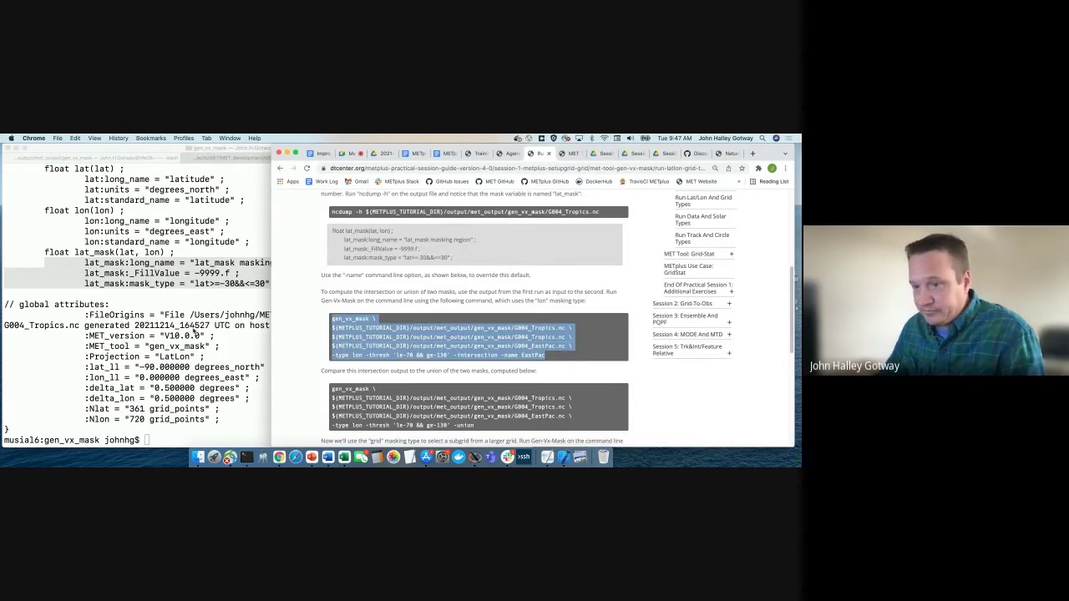
Run the intersection command and view the resulting G004_EastPac.nc in ncview, then close it
{"action": "key", "text": "super+Tab"}
{"action": "key", "text": "super+v"}
{"action": "key", "text": "Return"}
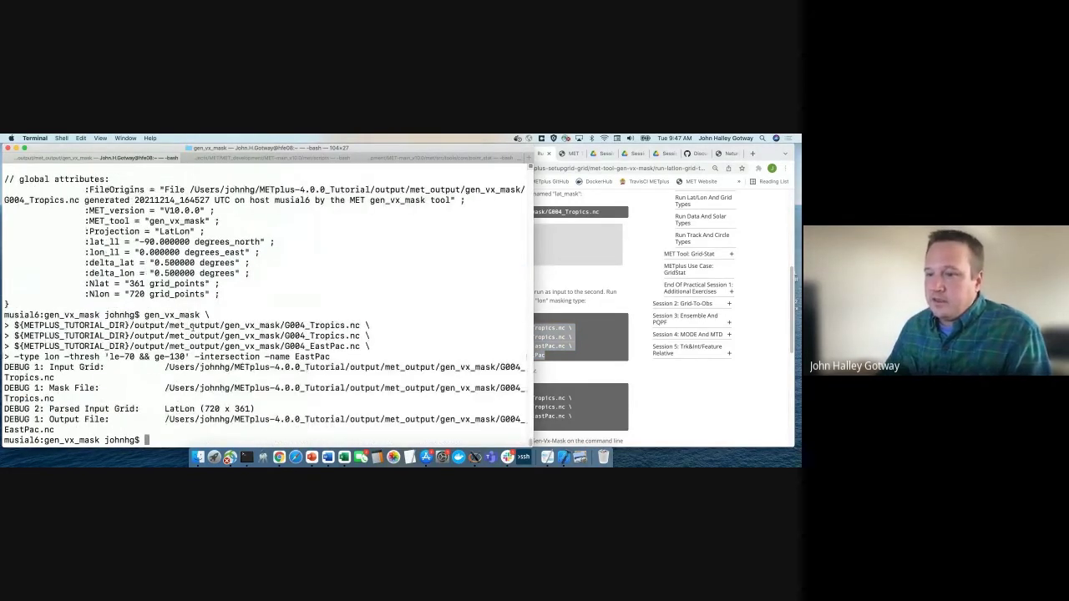
{"action": "type", "text": "ncview"}
{"action": "left_click_drag", "start_coordinate": [163, 419], "coordinate": [53, 429]}
{"action": "key", "text": "super+c"}
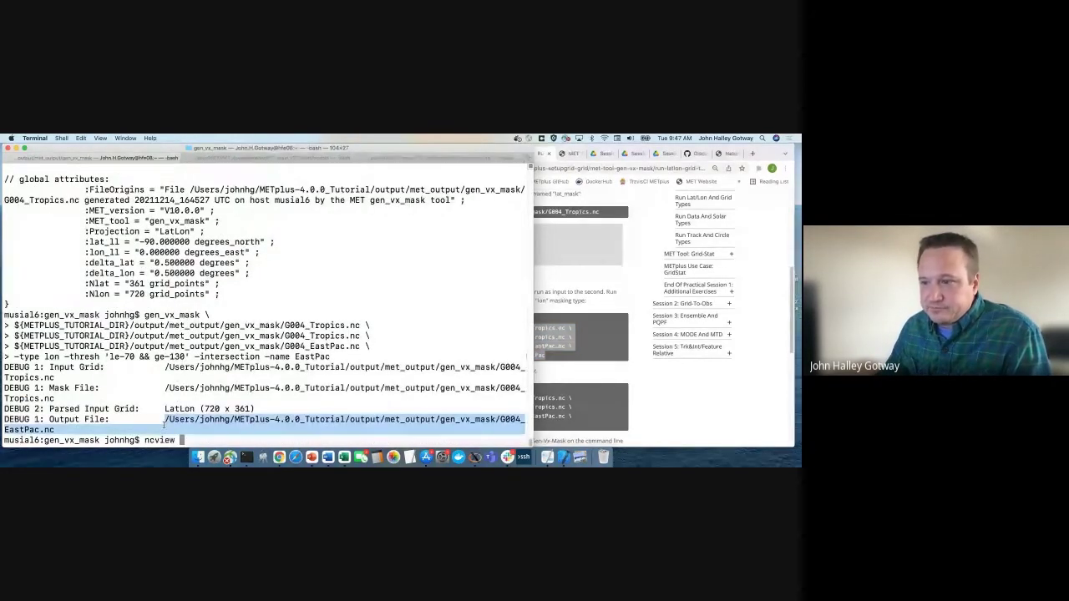
{"action": "key", "text": "super+v"}
{"action": "key", "text": "Return"}
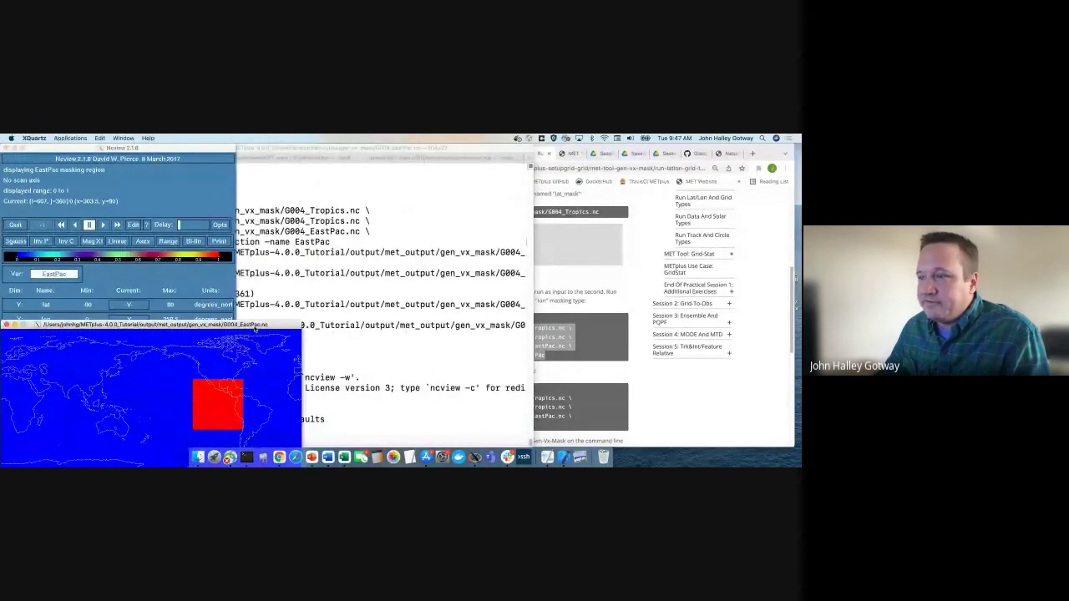
{"action": "left_click_drag", "start_coordinate": [255, 325], "coordinate": [418, 197]}
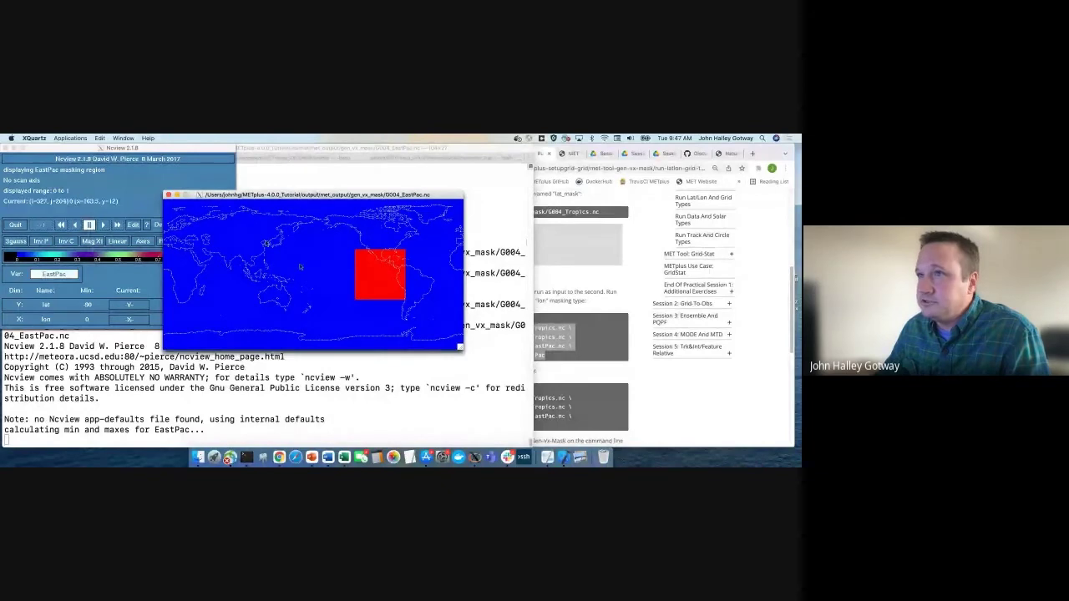
{"action": "left_click", "coordinate": [168, 195]}
Copy the tutorial's gen_vx_mask -union command and run it in Terminal
{"action": "left_click", "coordinate": [538, 389]}
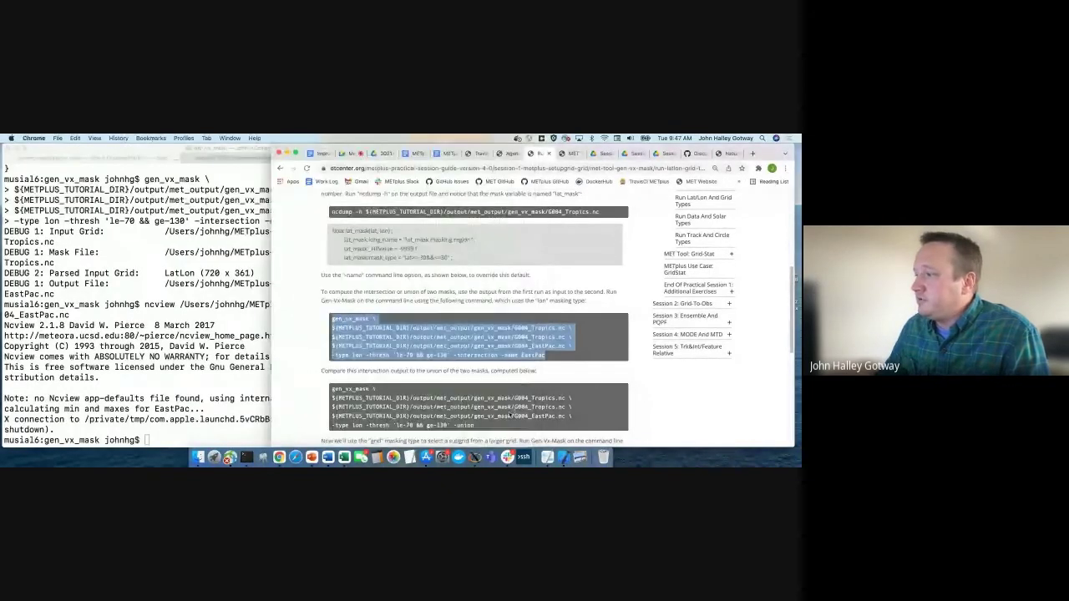
{"action": "scroll", "coordinate": [485, 409], "scroll_direction": "down", "scroll_amount": 2}
{"action": "left_click_drag", "start_coordinate": [477, 389], "coordinate": [333, 352]}
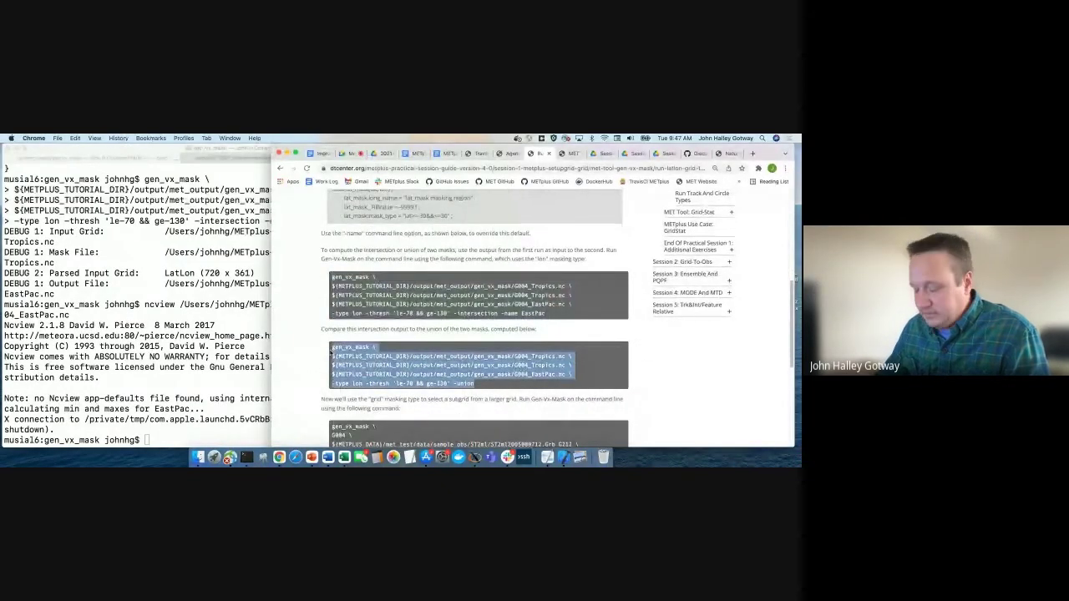
{"action": "key", "text": "super+c"}
{"action": "left_click", "coordinate": [166, 356]}
{"action": "key", "text": "super+v"}
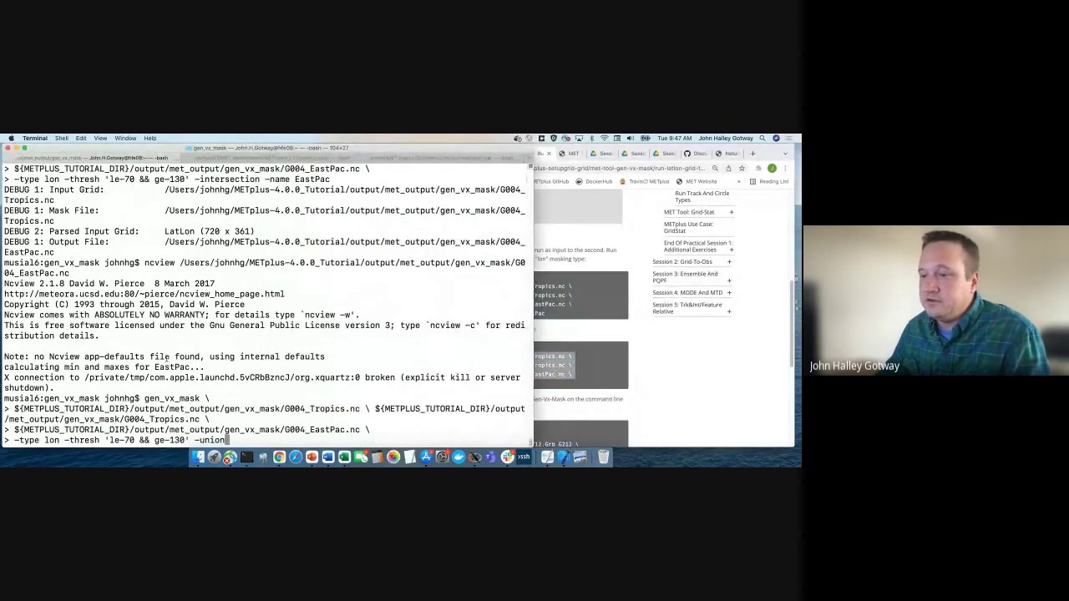
{"action": "key", "text": "Return"}
View the union G004_EastPac.nc red cross mask in ncview, then close it and scroll the tutorial
{"action": "type", "text": "ncview"}
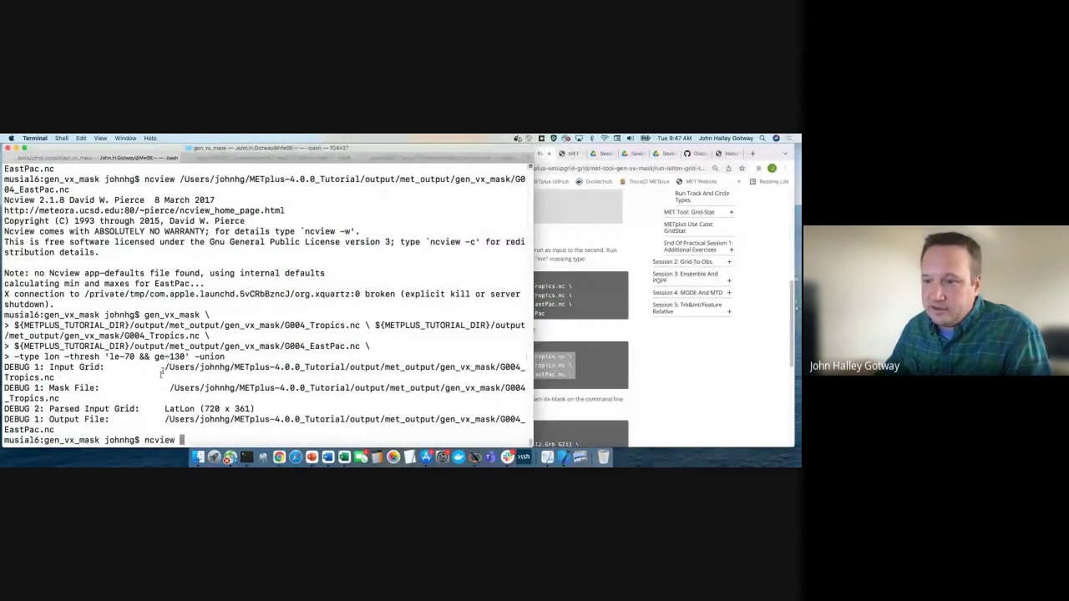
{"action": "double_click", "coordinate": [167, 420]}
{"action": "key", "text": "super+c"}
{"action": "key", "text": "super+v"}
{"action": "key", "text": "Return"}
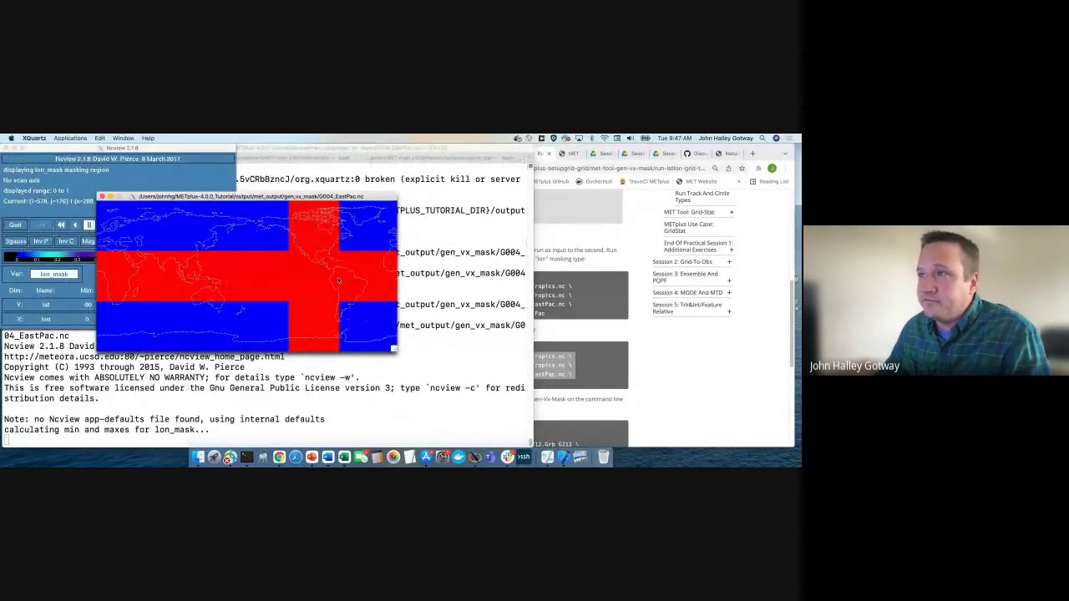
{"action": "left_click", "coordinate": [102, 197]}
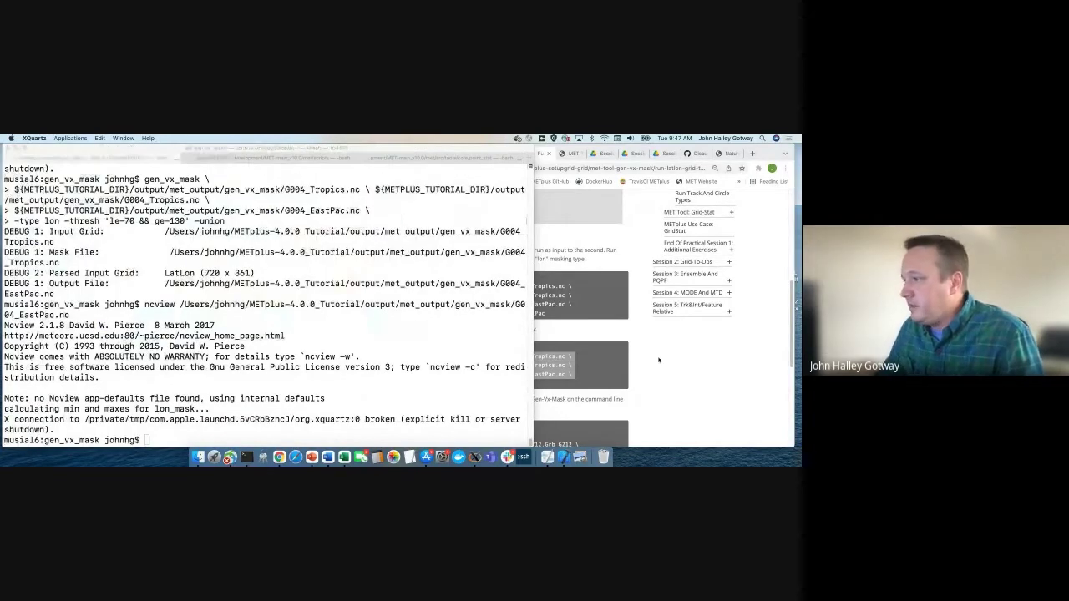
{"action": "left_click", "coordinate": [658, 360]}
{"action": "scroll", "coordinate": [658, 360], "scroll_direction": "down", "scroll_amount": 2}
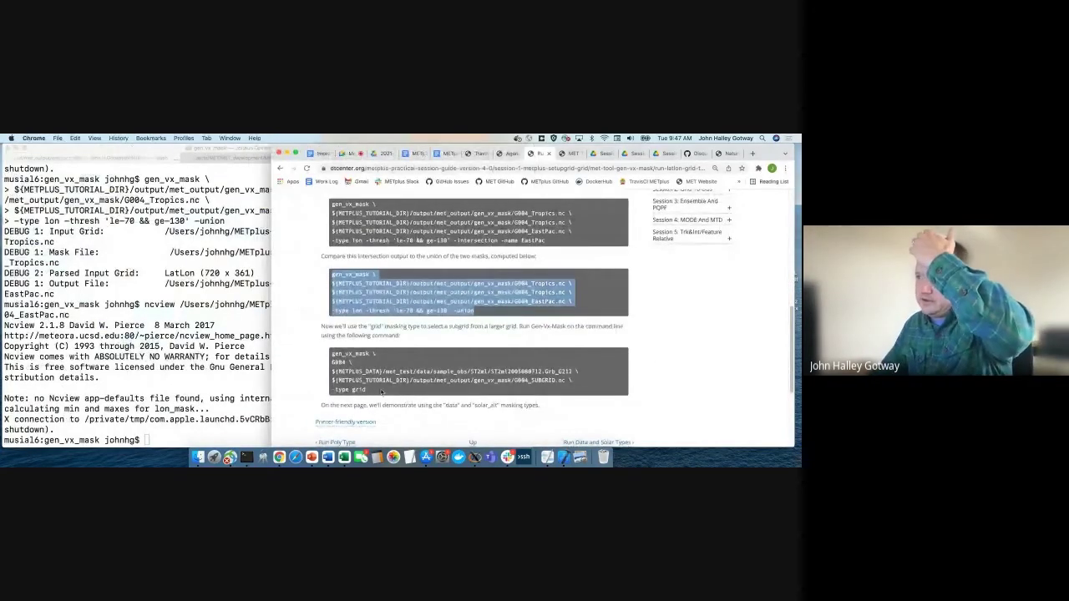
Highlight the -type grid option, G212 mask file, G004 input and output name, then select the whole command
{"action": "left_click_drag", "start_coordinate": [367, 390], "coordinate": [332, 362]}
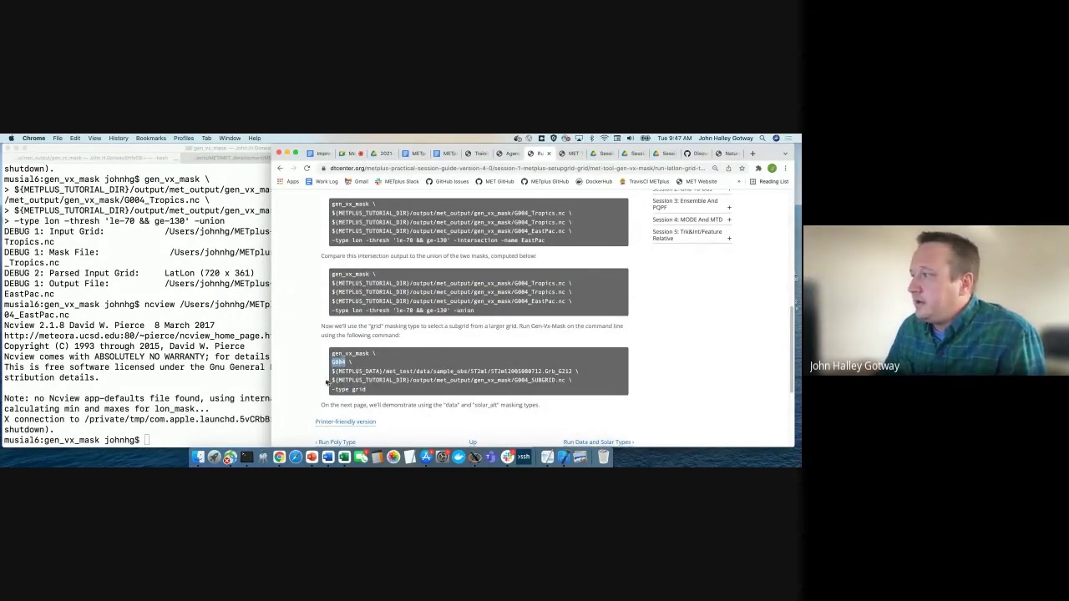
{"action": "left_click_drag", "start_coordinate": [333, 372], "coordinate": [573, 372]}
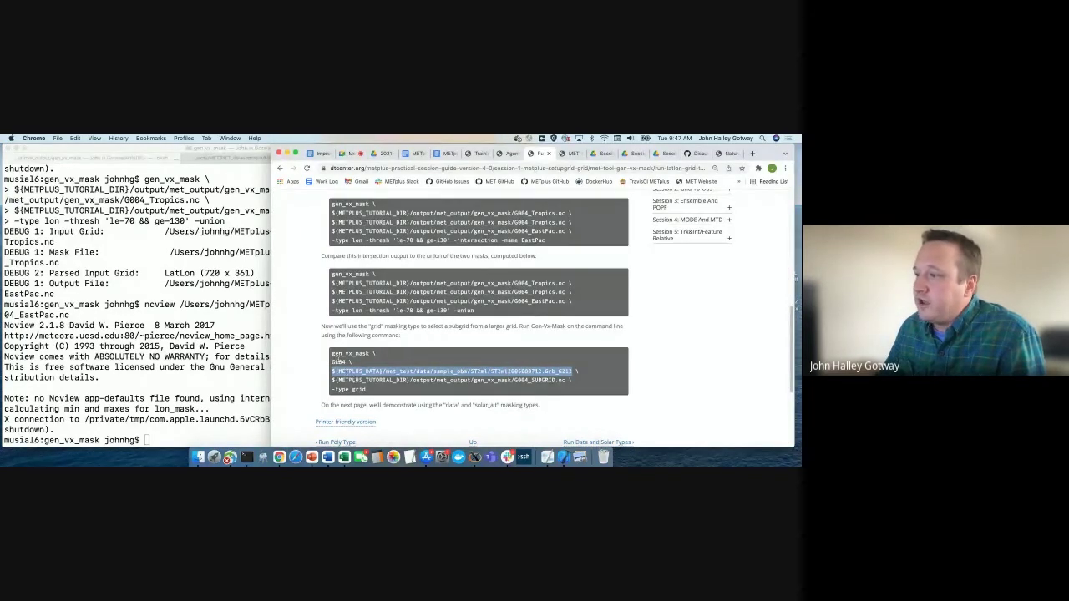
{"action": "double_click", "coordinate": [338, 361]}
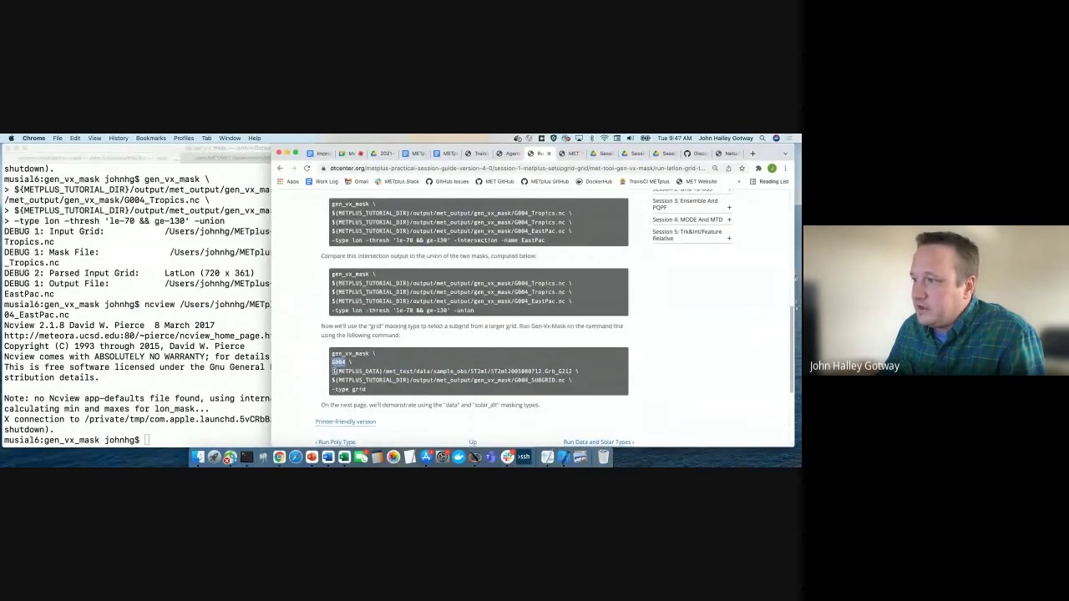
{"action": "left_click_drag", "start_coordinate": [332, 371], "coordinate": [576, 370]}
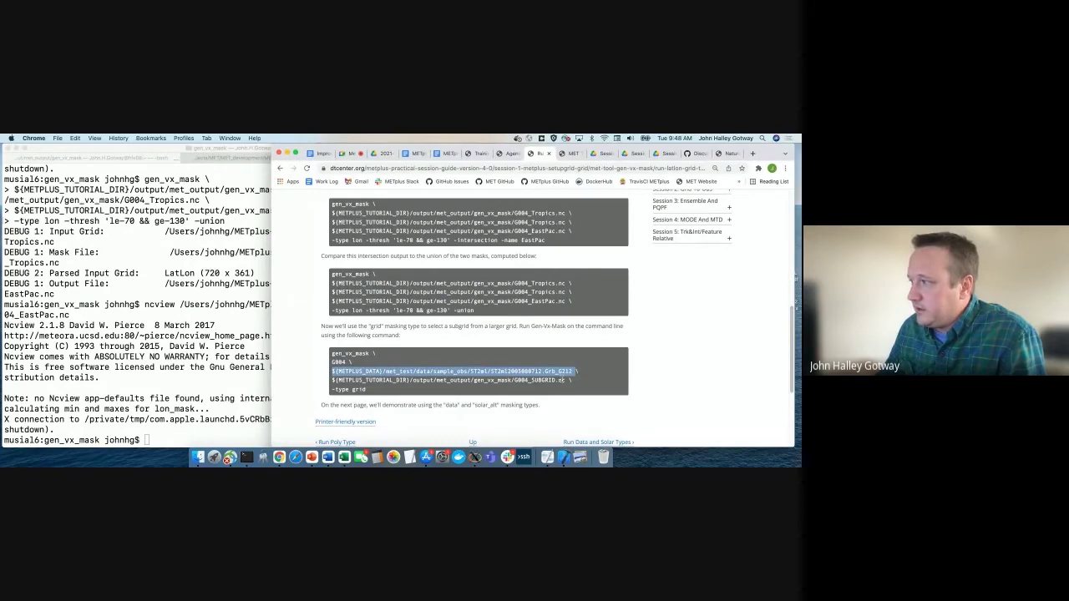
{"action": "double_click", "coordinate": [561, 380]}
{"action": "left_click_drag", "start_coordinate": [320, 390], "coordinate": [331, 359]}
Paste and run the -type grid command to create G004_SUBGRID.nc
{"action": "key", "text": "super+c"}
{"action": "left_click", "coordinate": [212, 373]}
{"action": "key", "text": "super+v"}
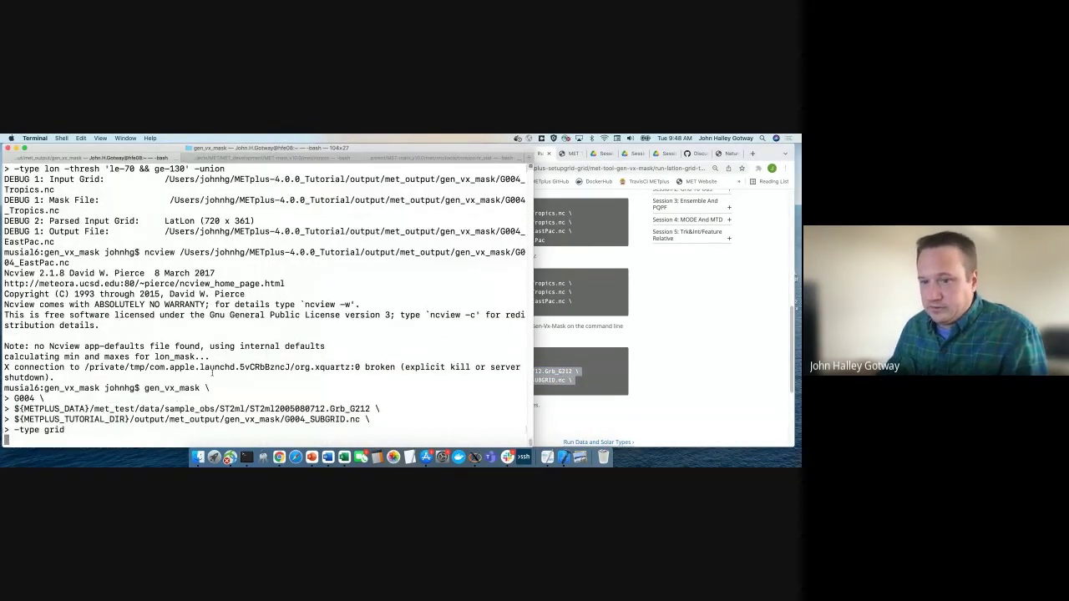
{"action": "key", "text": "Return"}
Open G004_SUBGRID.nc in ncview, accept the min/max notice, inspect the red North American region, and close it
{"action": "type", "text": "ncview"}
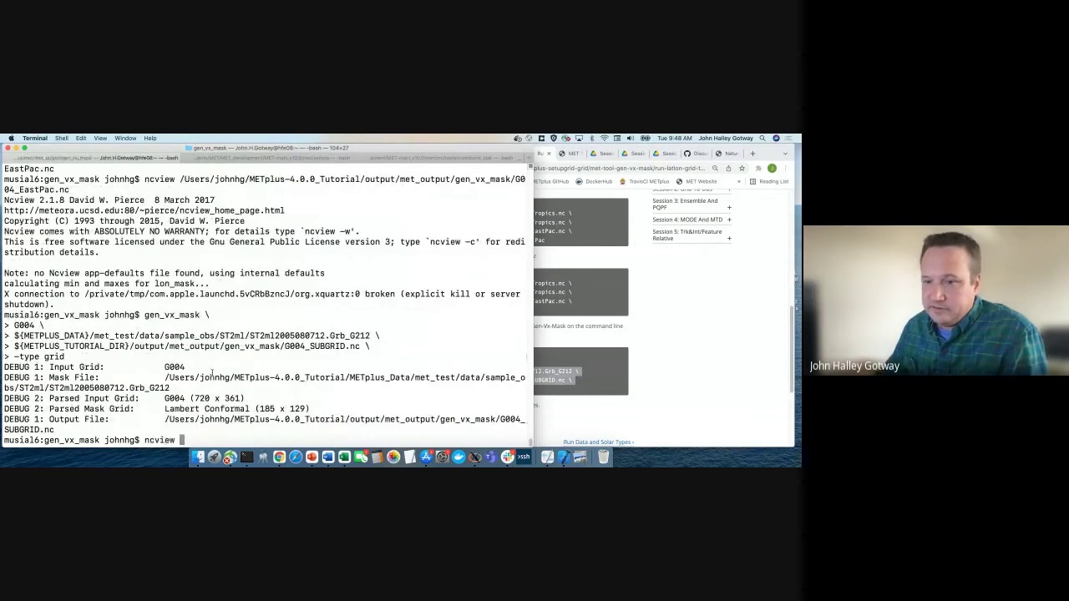
{"action": "left_click_drag", "start_coordinate": [165, 419], "coordinate": [166, 430]}
{"action": "key", "text": "super+c"}
{"action": "key", "text": "super+v"}
{"action": "key", "text": "Return"}
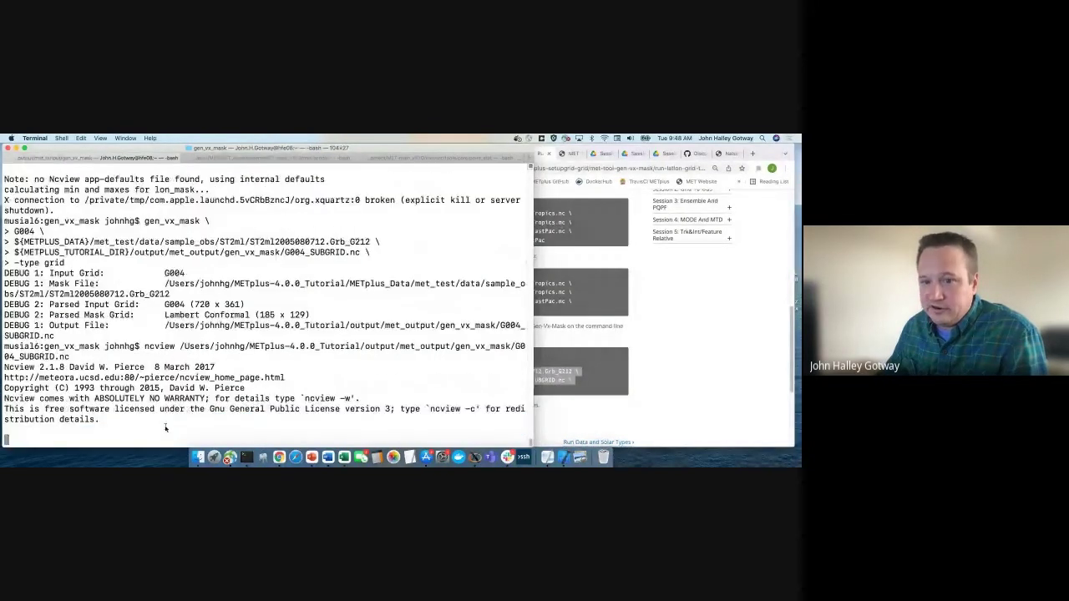
{"action": "left_click", "coordinate": [128, 274]}
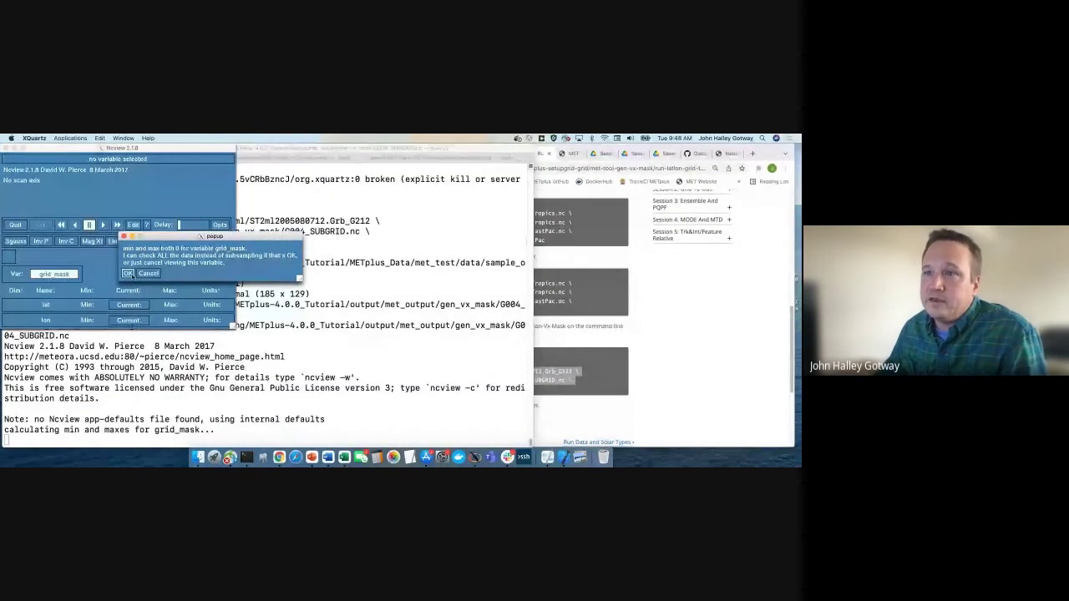
{"action": "left_click_drag", "start_coordinate": [167, 337], "coordinate": [317, 224]}
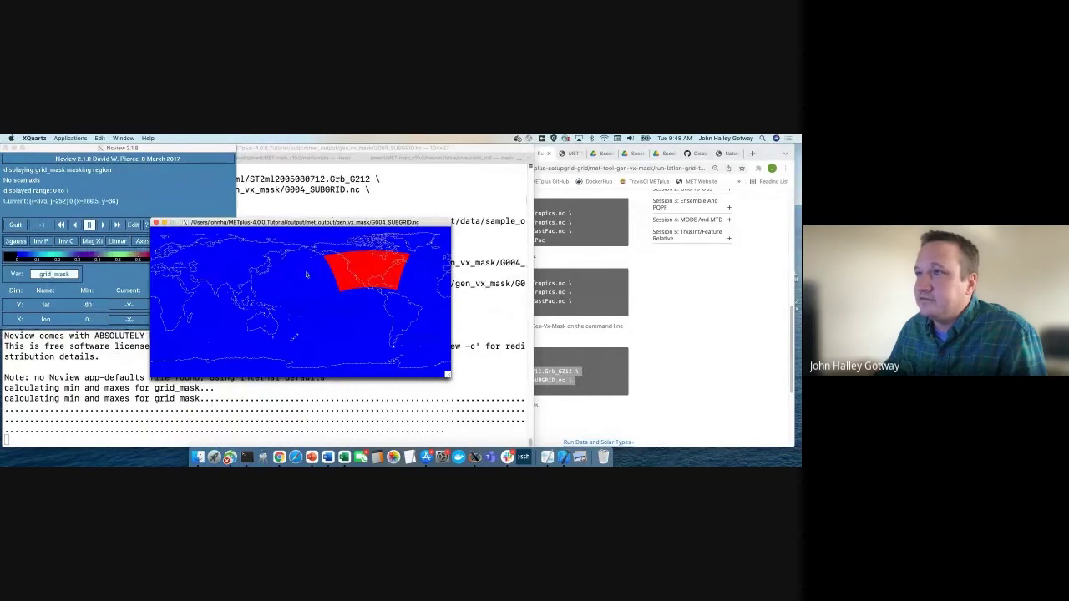
{"action": "key", "text": "super+w"}
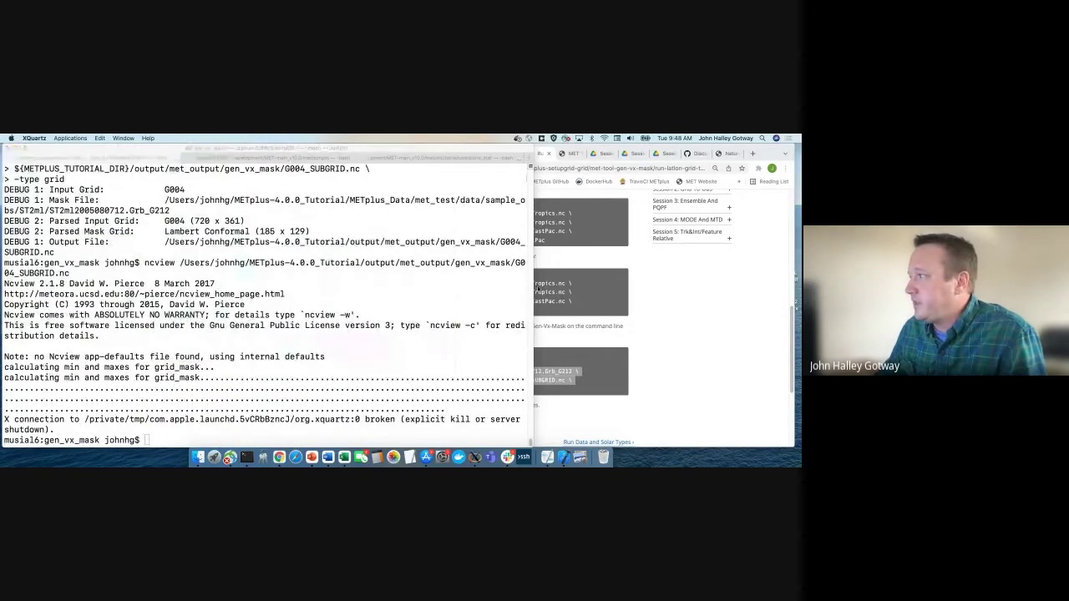
Go to the tutorial's Run Data and Solar Types page and widen the browser window
{"action": "left_click", "coordinate": [564, 284]}
{"action": "scroll", "coordinate": [565, 284], "scroll_direction": "down", "scroll_amount": 3}
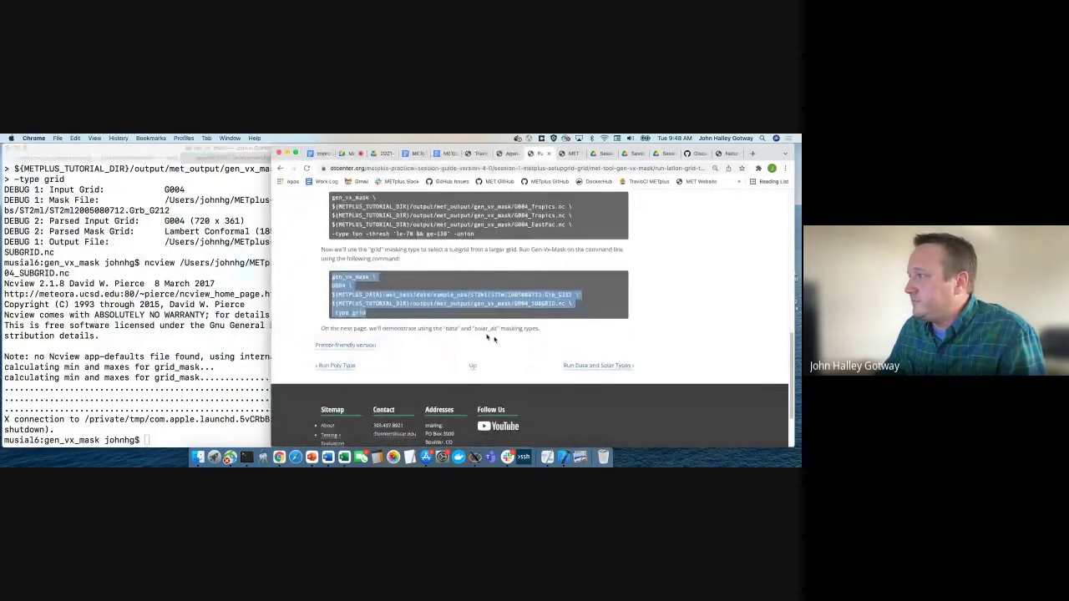
{"action": "left_click", "coordinate": [592, 369]}
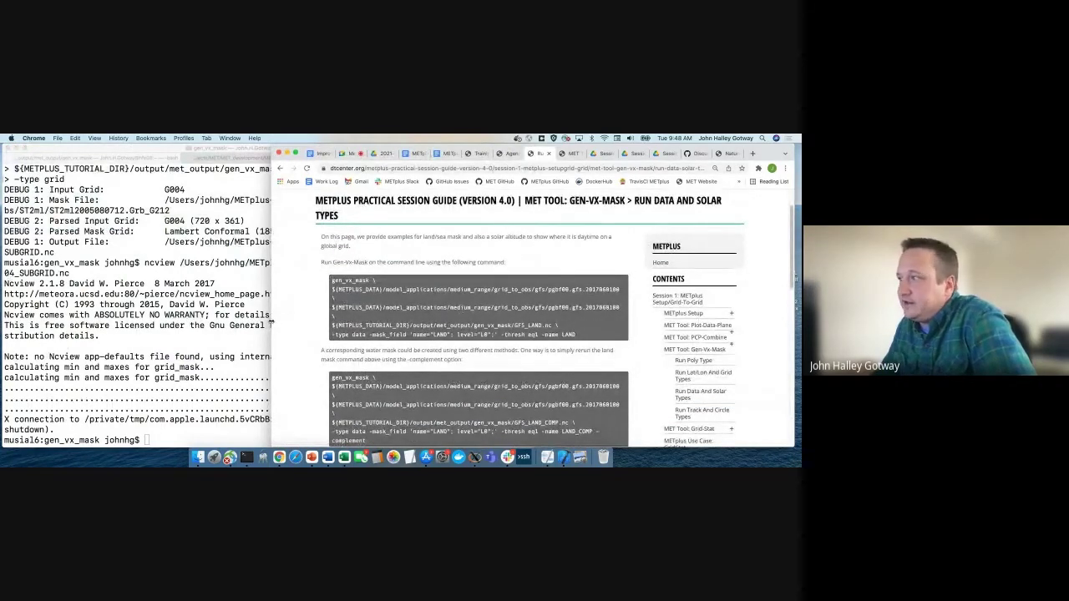
{"action": "mouse_move", "coordinate": [273, 315]}
{"action": "left_mouse_down"}
{"action": "mouse_move", "coordinate": [201, 314]}
{"action": "mouse_move", "coordinate": [256, 316]}
{"action": "left_mouse_up"}
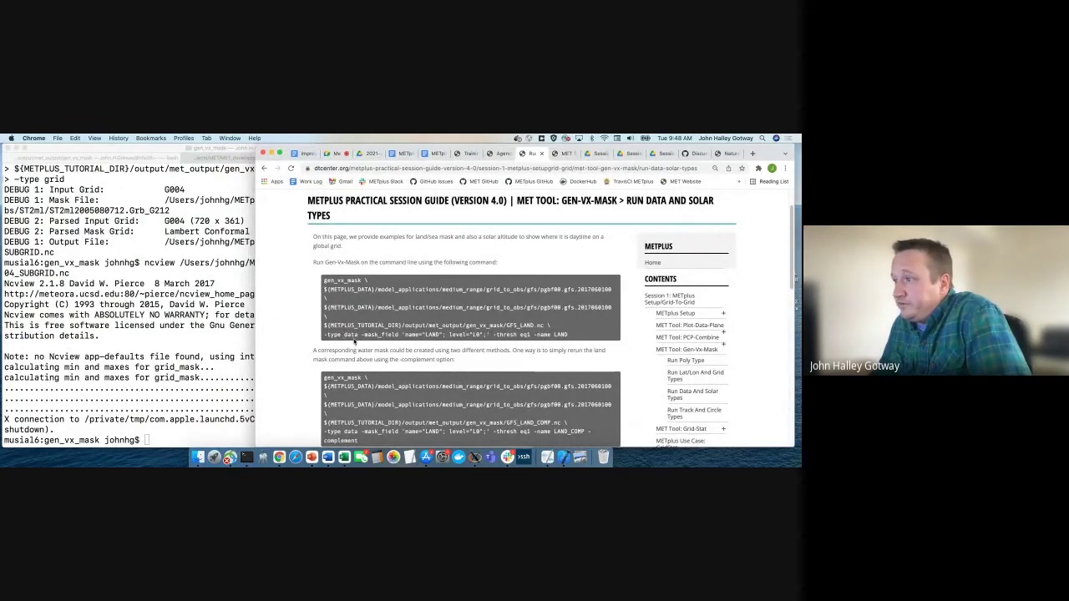
Highlight the -type data option, the -mask_field LAND setting and the two GFS input file lines
{"action": "left_click_drag", "start_coordinate": [358, 334], "coordinate": [320, 334]}
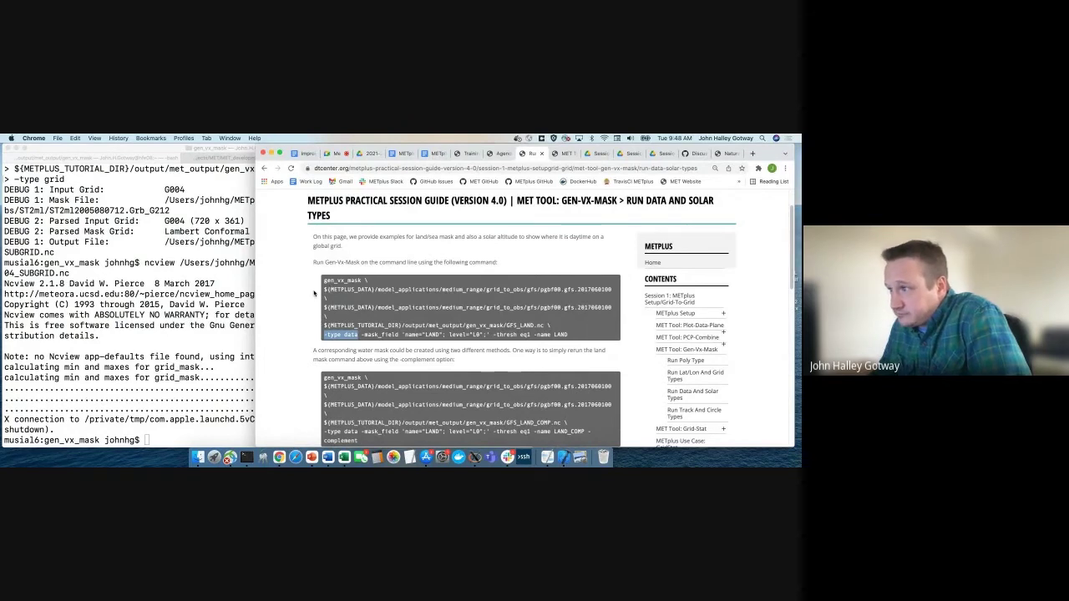
{"action": "left_click", "coordinate": [325, 289]}
{"action": "left_click_drag", "start_coordinate": [325, 289], "coordinate": [331, 298]}
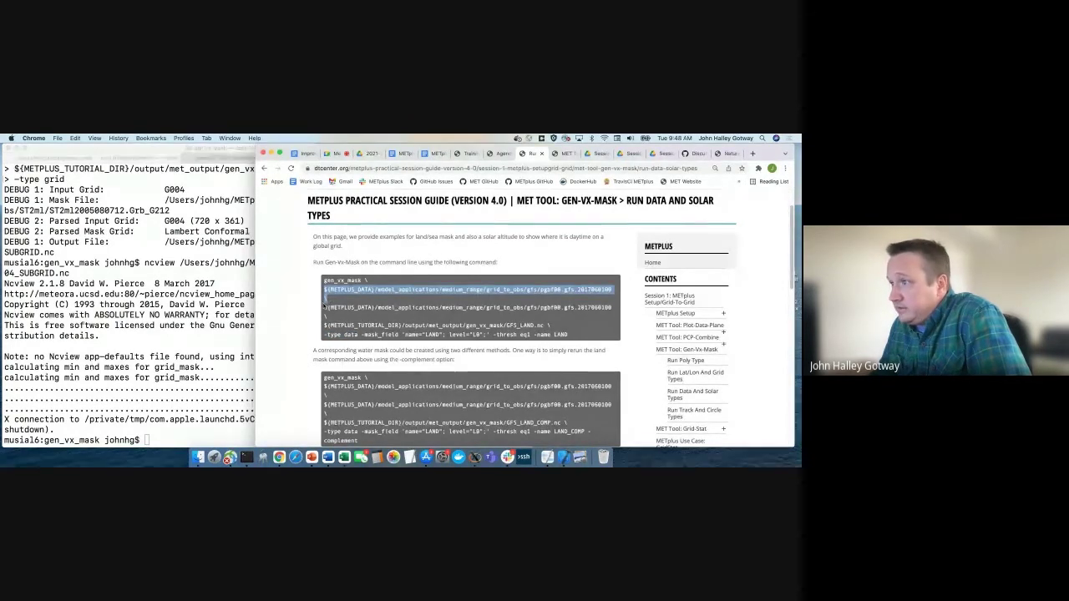
{"action": "left_click", "coordinate": [325, 307]}
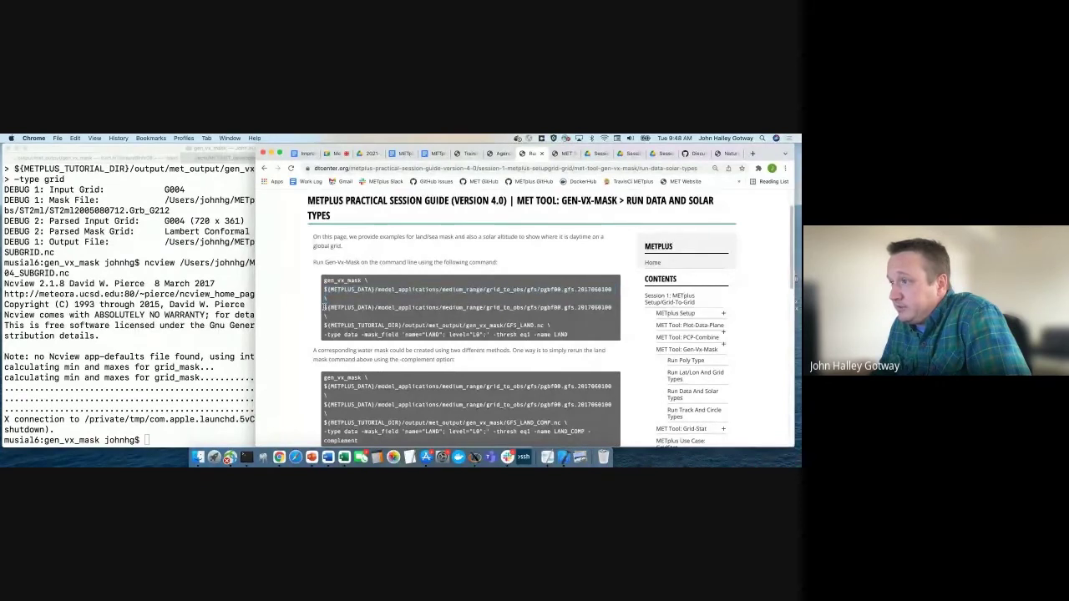
{"action": "left_click_drag", "start_coordinate": [325, 308], "coordinate": [329, 320]}
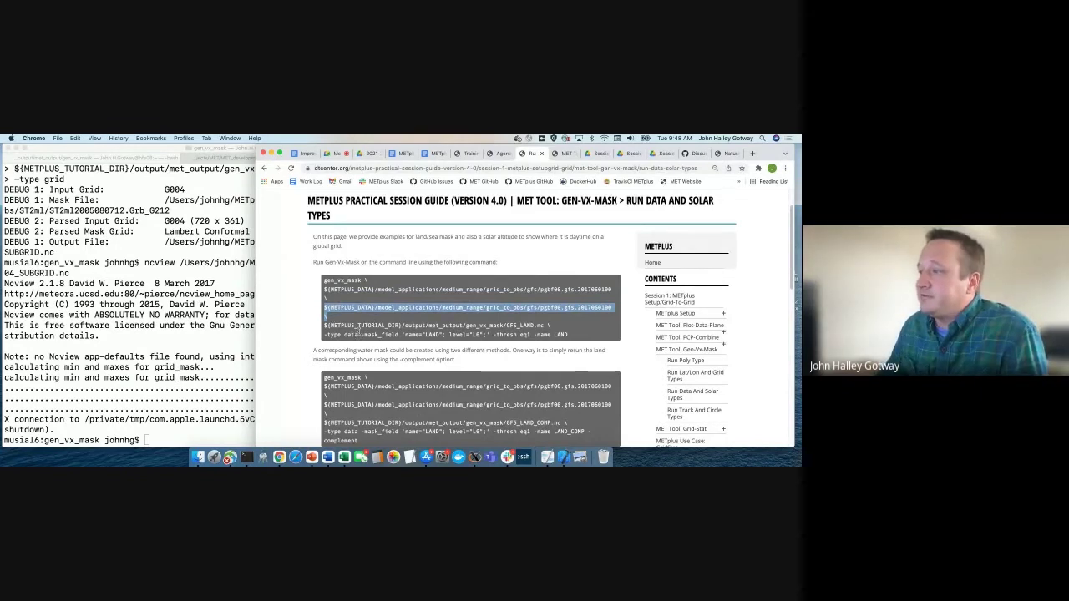
{"action": "left_click_drag", "start_coordinate": [361, 334], "coordinate": [487, 334]}
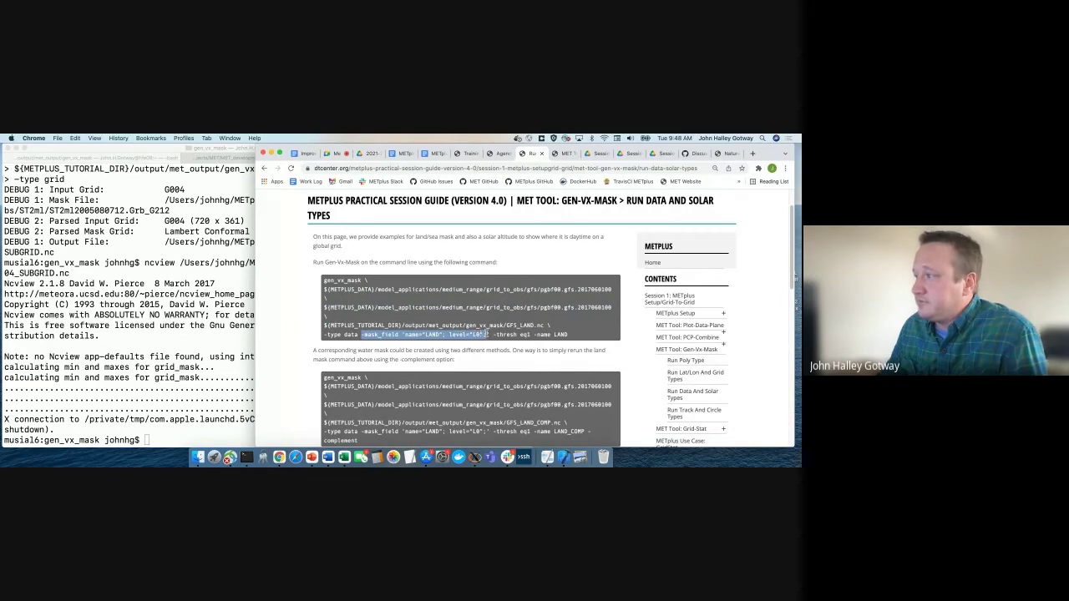
{"action": "triple_click", "coordinate": [324, 289]}
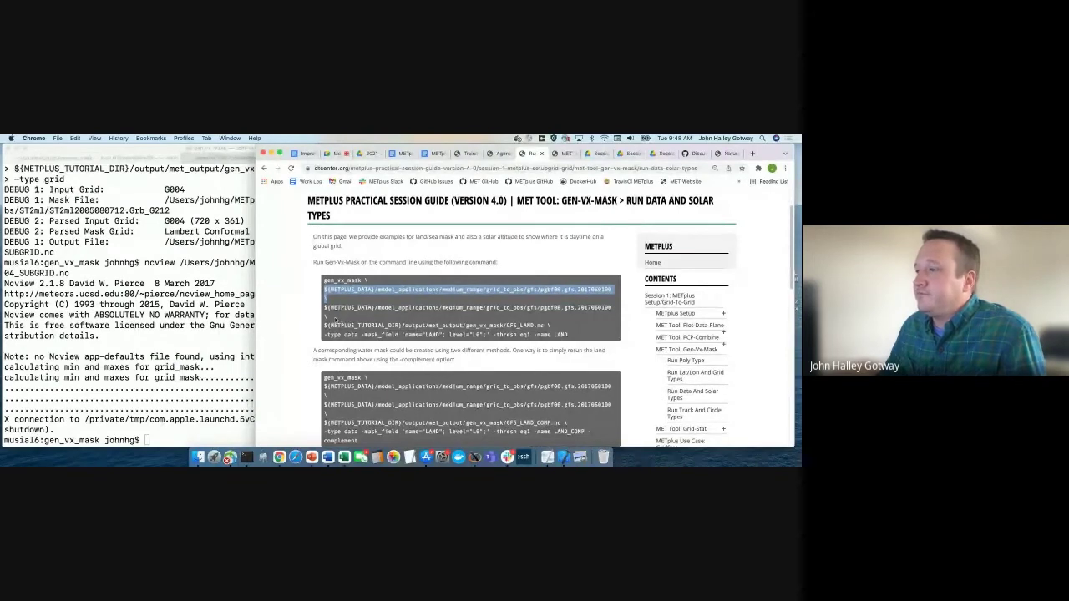
{"action": "left_click", "coordinate": [326, 321]}
{"action": "left_click_drag", "start_coordinate": [311, 319], "coordinate": [314, 314]}
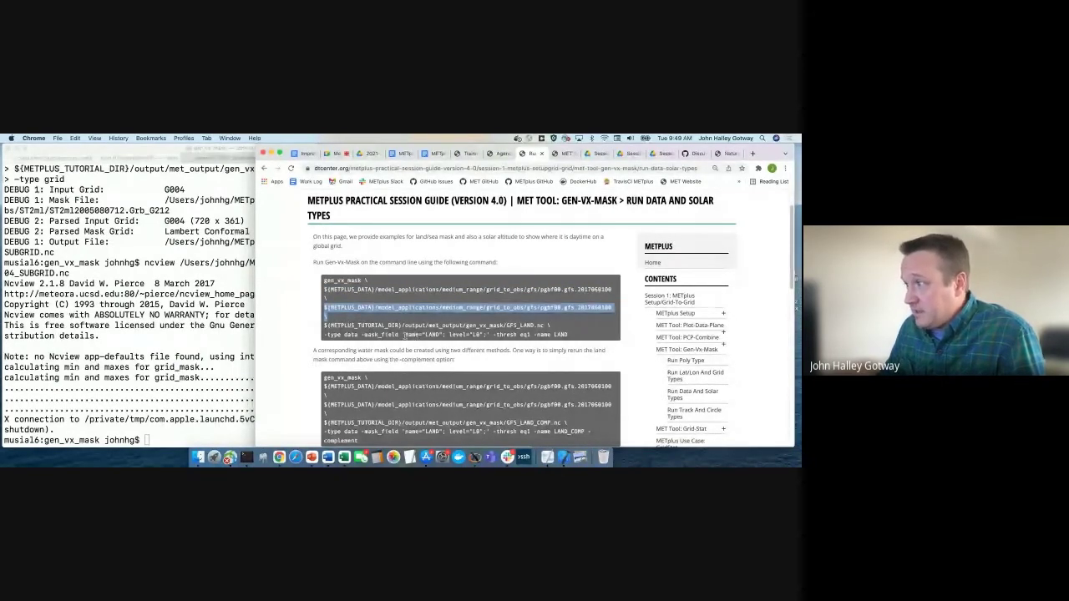
Highlight the LAND field and -thresh eq1, then select the full GFS_LAND command
{"action": "left_click_drag", "start_coordinate": [405, 334], "coordinate": [487, 334]}
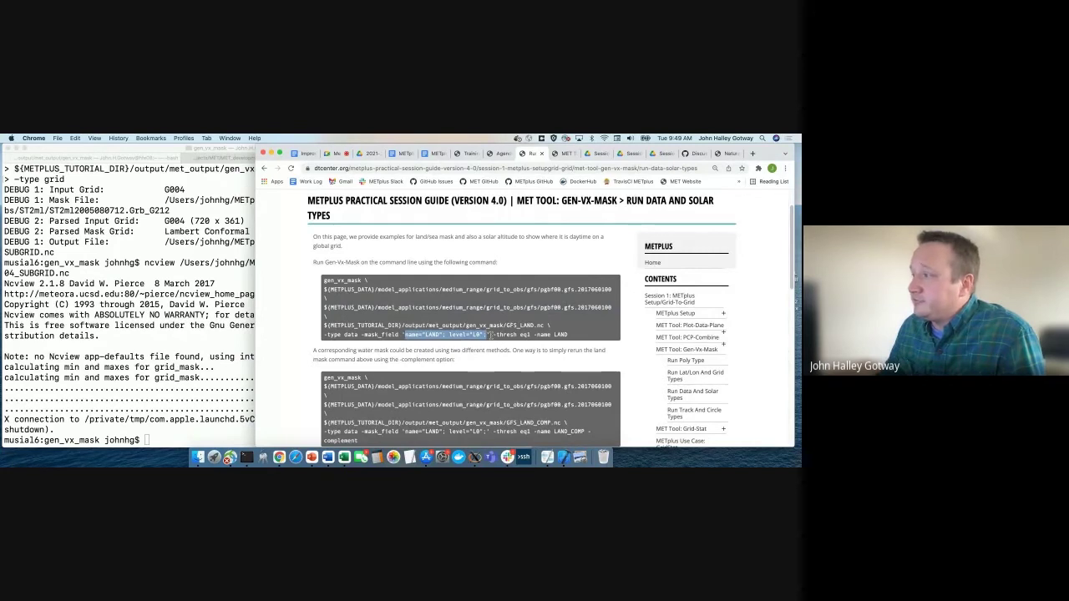
{"action": "left_click_drag", "start_coordinate": [489, 334], "coordinate": [535, 335]}
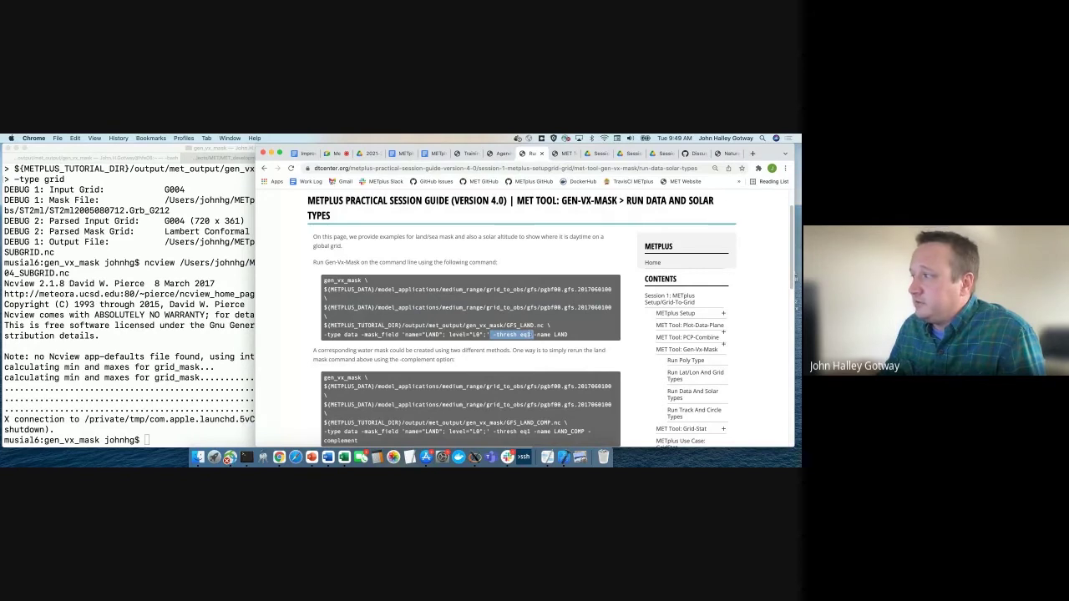
{"action": "left_click", "coordinate": [536, 334]}
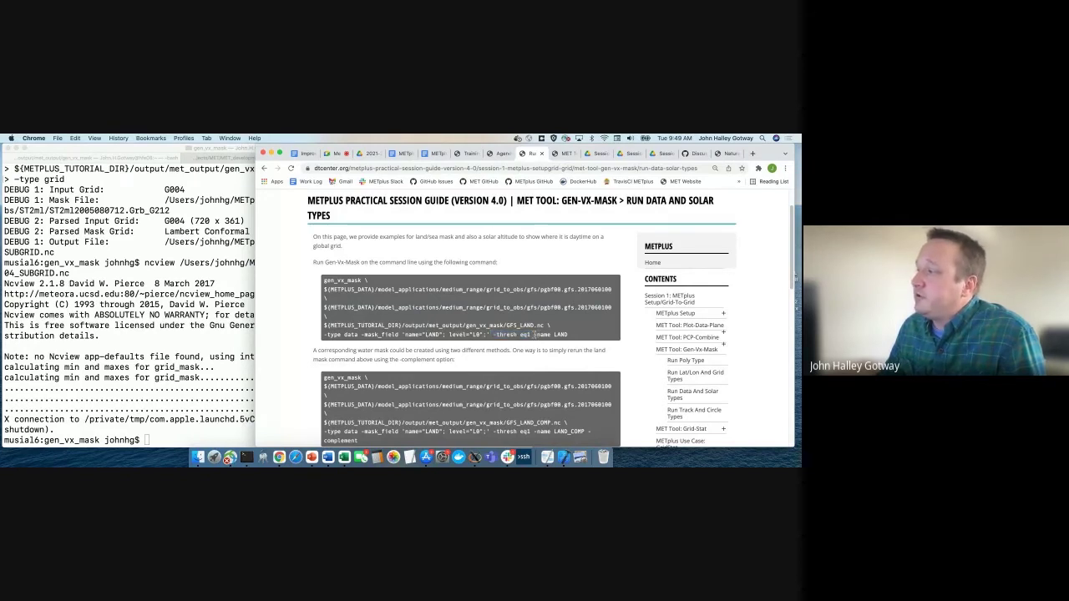
{"action": "left_click_drag", "start_coordinate": [536, 334], "coordinate": [324, 281]}
{"action": "left_click", "coordinate": [569, 334]}
Copy the GFS_LAND land-mask command and run it in Terminal
{"action": "key", "text": "super+c"}
{"action": "left_click", "coordinate": [125, 273]}
{"action": "key", "text": "super+v"}
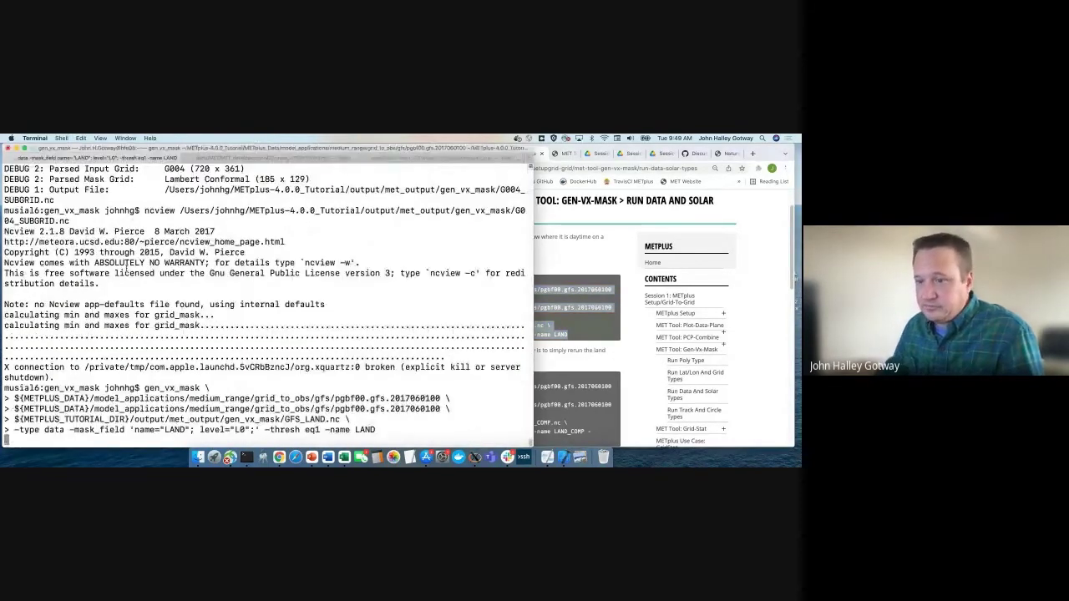
Inspect GFS_LAND.nc's red continents in ncview, then quit and scroll back down the tutorial
{"action": "type", "text": "nvie"}
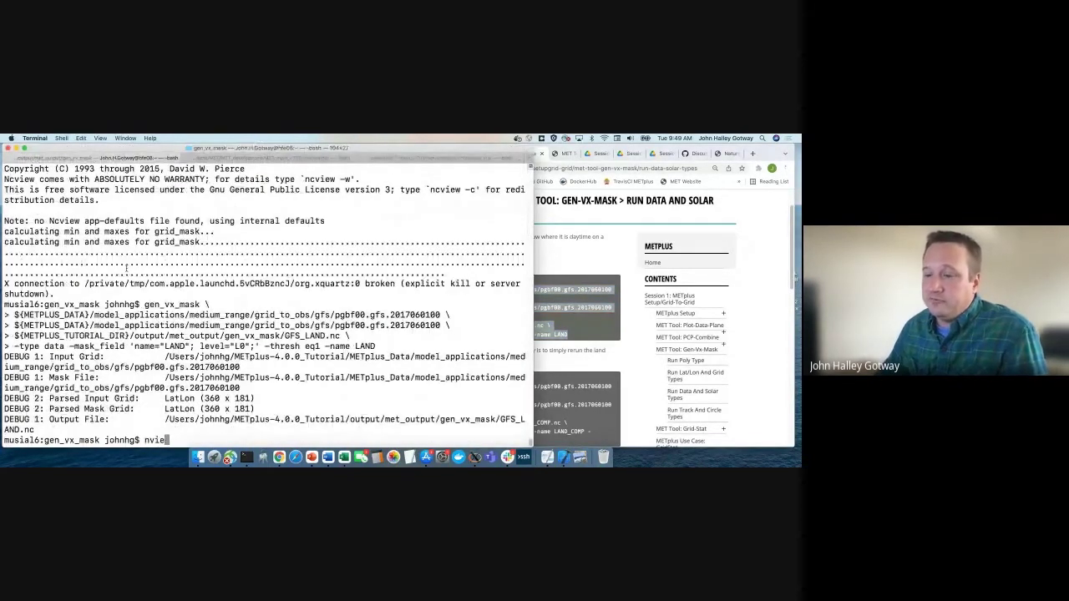
{"action": "key", "text": "BackSpace"}
{"action": "key", "text": "BackSpace"}
{"action": "key", "text": "BackSpace"}
{"action": "type", "text": "cview"}
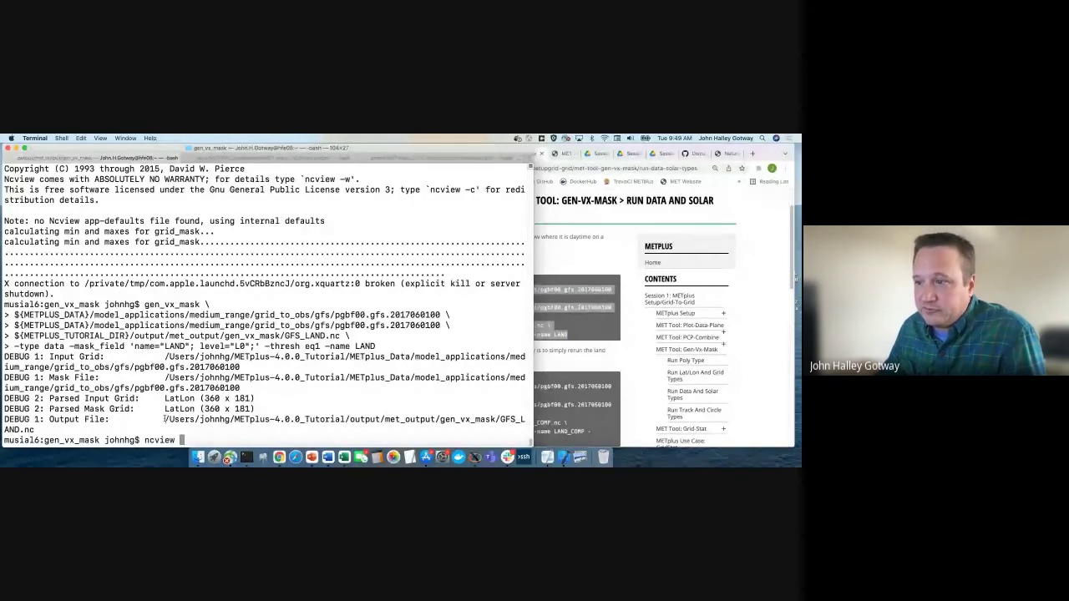
{"action": "left_click_drag", "start_coordinate": [166, 419], "coordinate": [33, 429]}
{"action": "key", "text": "super+c"}
{"action": "key", "text": "super+v"}
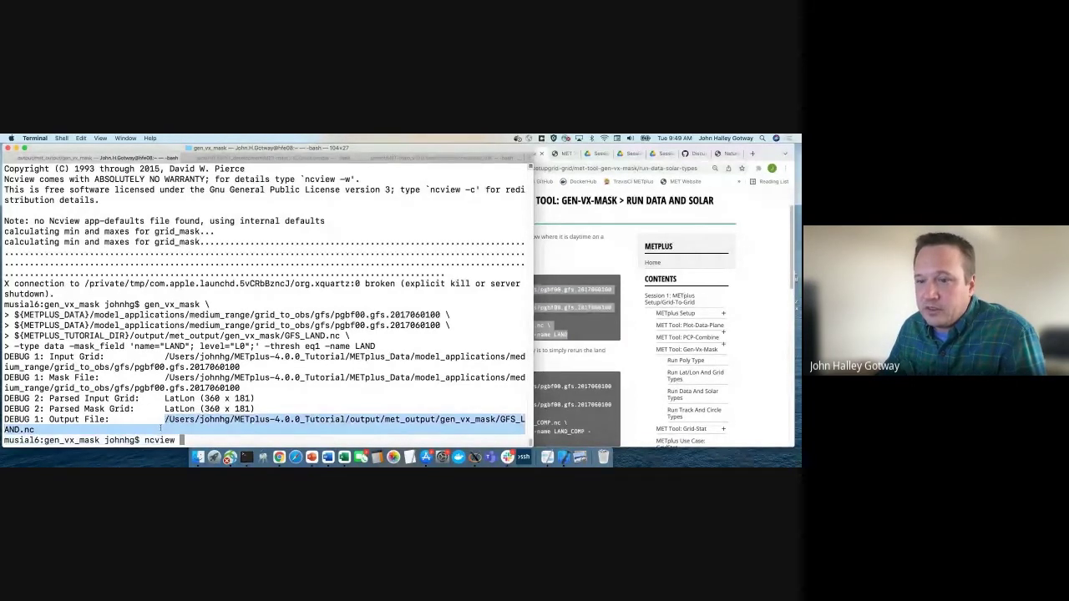
{"action": "key", "text": "Return"}
{"action": "left_click_drag", "start_coordinate": [75, 324], "coordinate": [458, 169]}
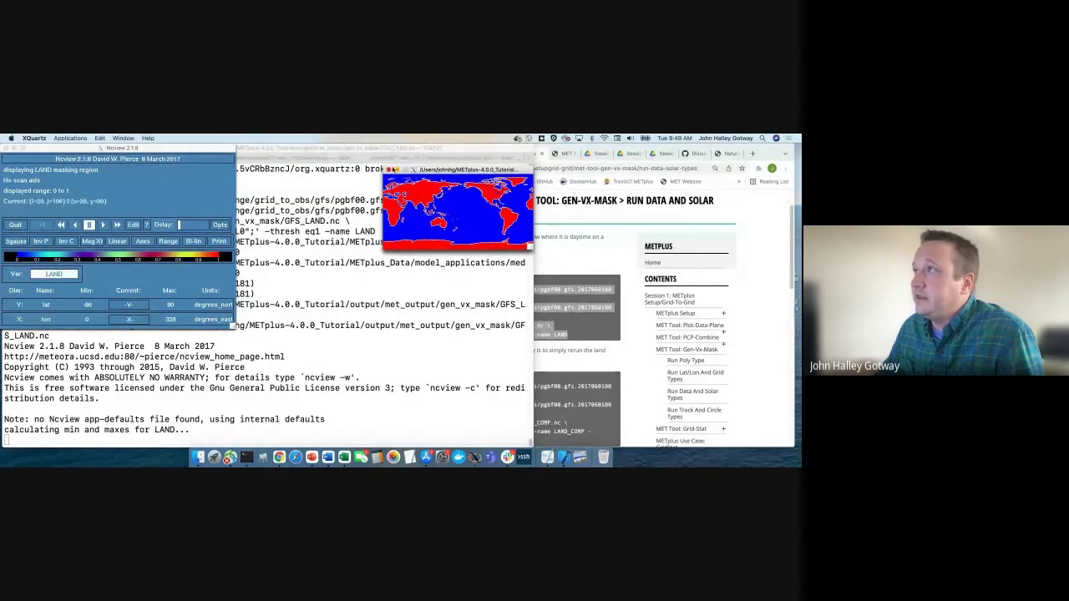
{"action": "left_click", "coordinate": [388, 169]}
{"action": "left_click", "coordinate": [430, 326]}
{"action": "scroll", "coordinate": [431, 326], "scroll_direction": "down", "scroll_amount": 10}
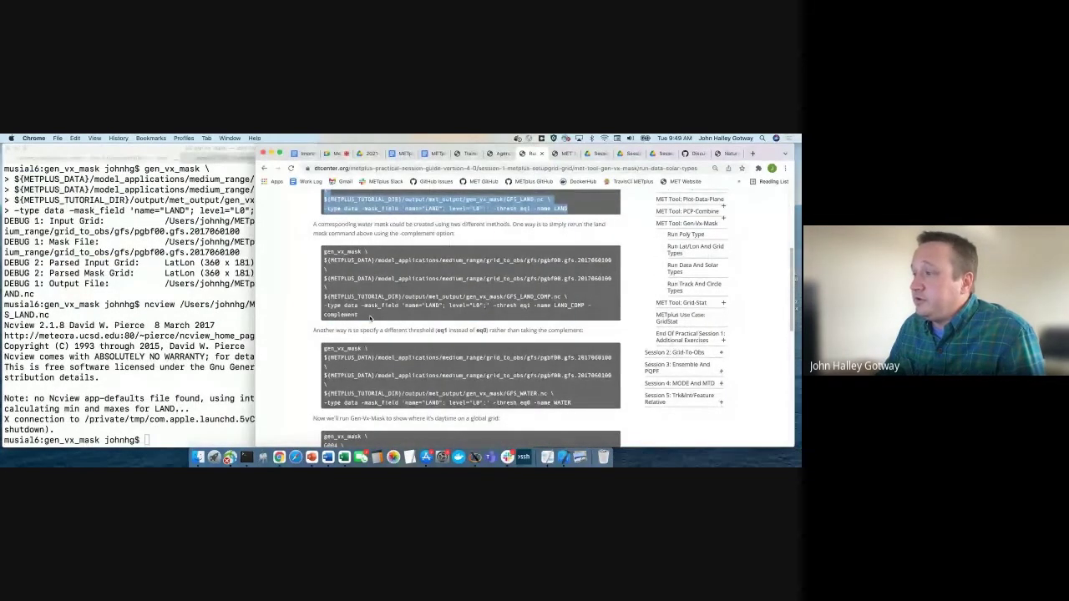
Copy the -complement LAND_COMP command from the tutorial and run it in Terminal
{"action": "left_click", "coordinate": [369, 319]}
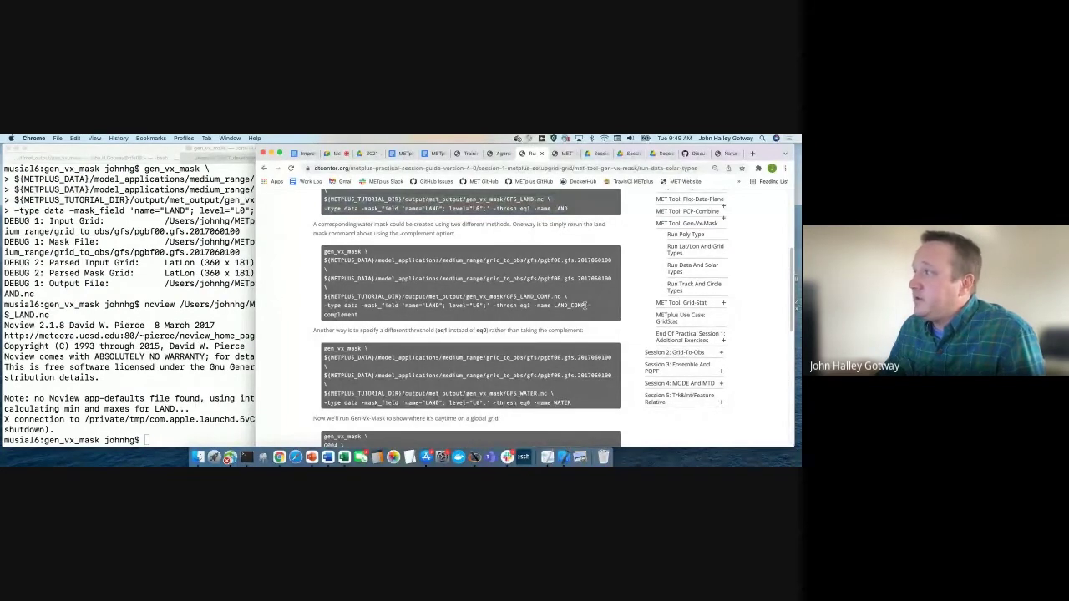
{"action": "left_click_drag", "start_coordinate": [359, 316], "coordinate": [323, 253]}
{"action": "key", "text": "super+c"}
{"action": "left_click", "coordinate": [127, 264]}
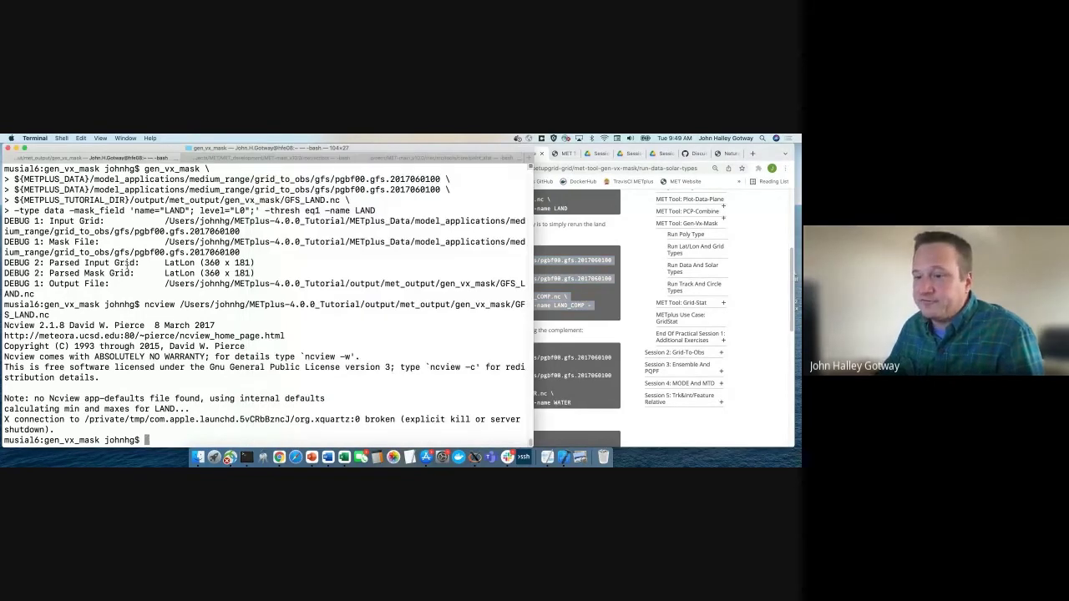
{"action": "key", "text": "super+v"}
{"action": "key", "text": "Return"}
View GFS_LAND_COMP.nc in ncview with red oceans and blue continents, then quit
{"action": "type", "text": "ncview"}
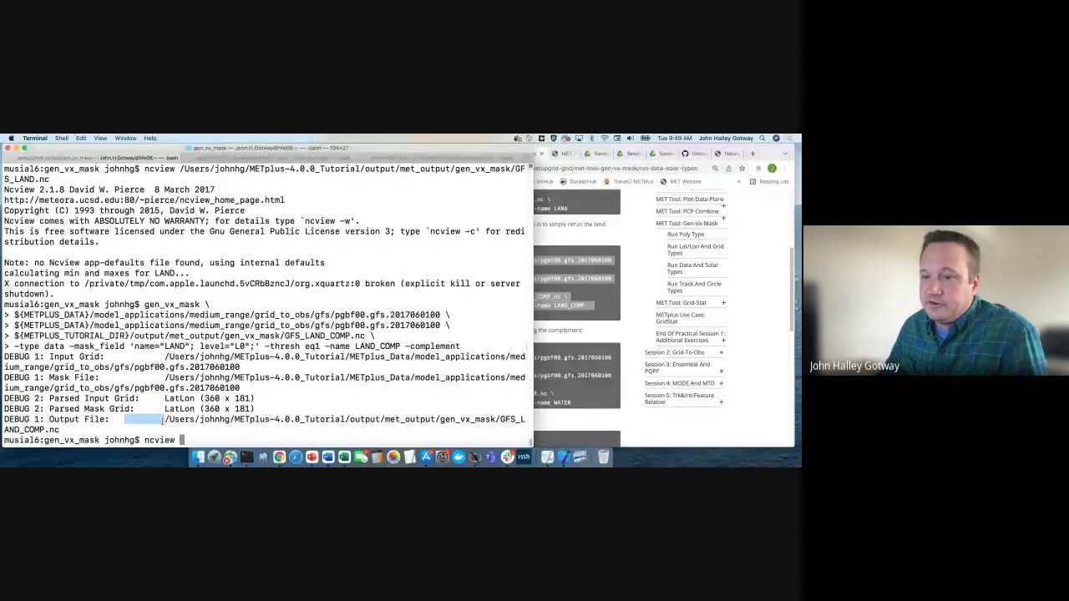
{"action": "left_click_drag", "start_coordinate": [164, 420], "coordinate": [162, 427]}
{"action": "key", "text": "super+c"}
{"action": "key", "text": "super+v"}
{"action": "key", "text": "Return"}
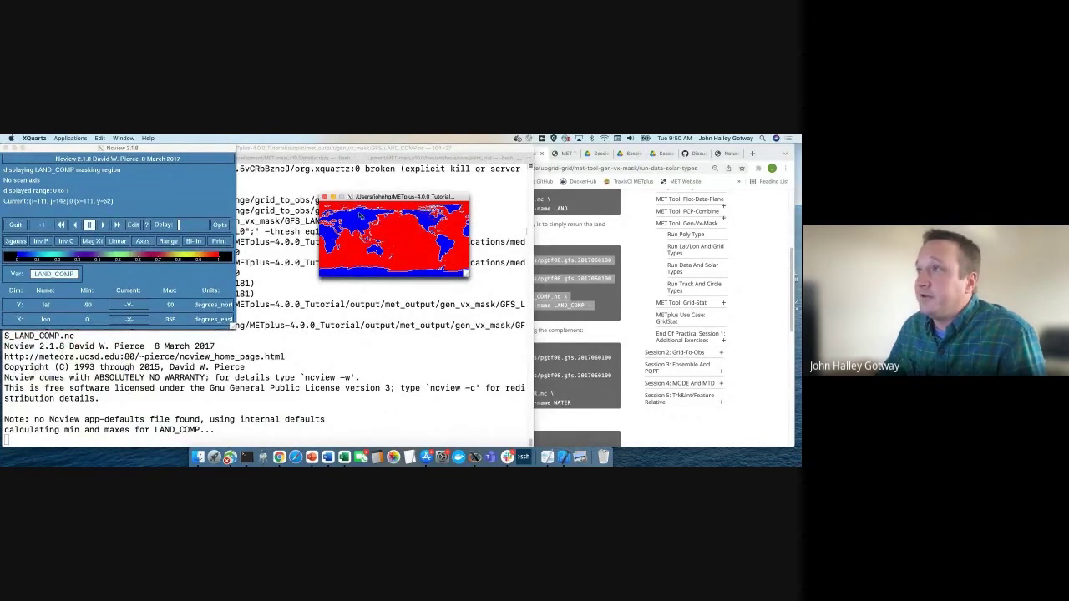
{"action": "left_click", "coordinate": [325, 197]}
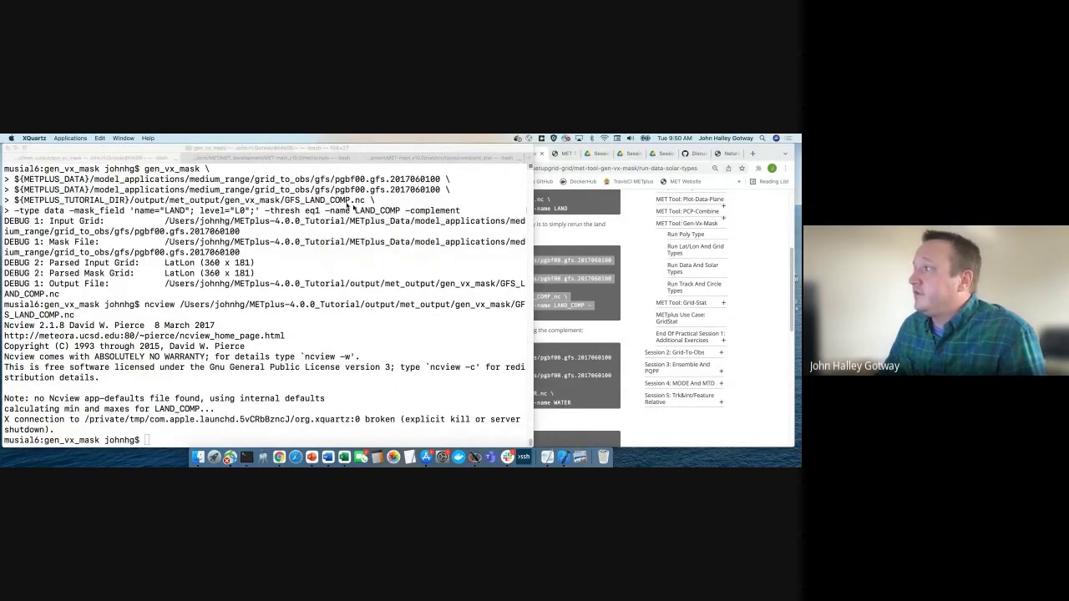
{"action": "left_click", "coordinate": [552, 292]}
Highlight the complement explanation and -thresh eq1, then select the GFS_WATER command
{"action": "left_click_drag", "start_coordinate": [324, 250], "coordinate": [370, 315]}
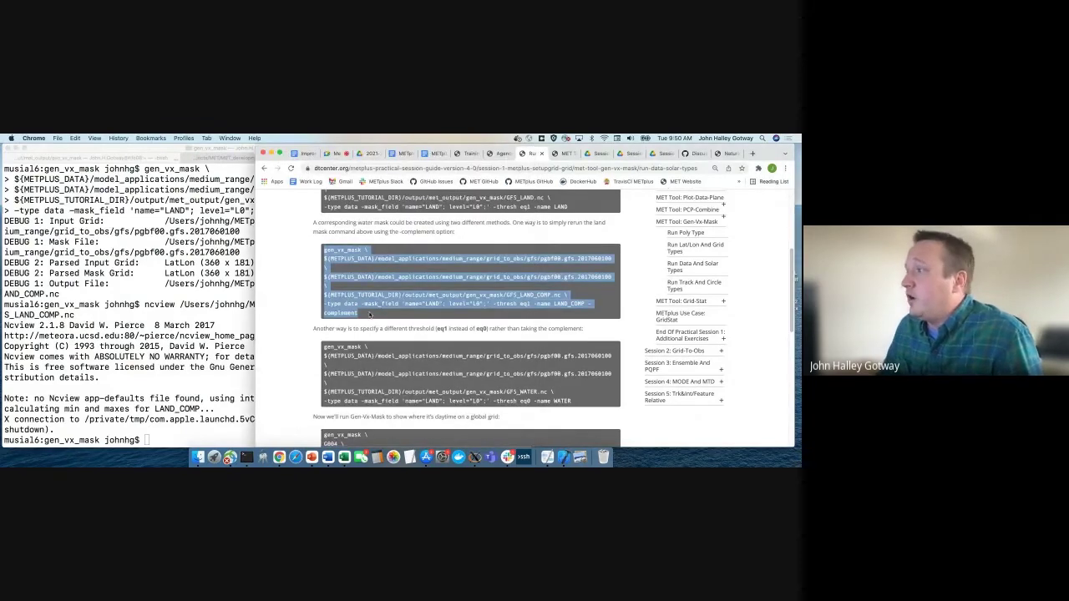
{"action": "scroll", "coordinate": [370, 315], "scroll_direction": "down", "scroll_amount": 2}
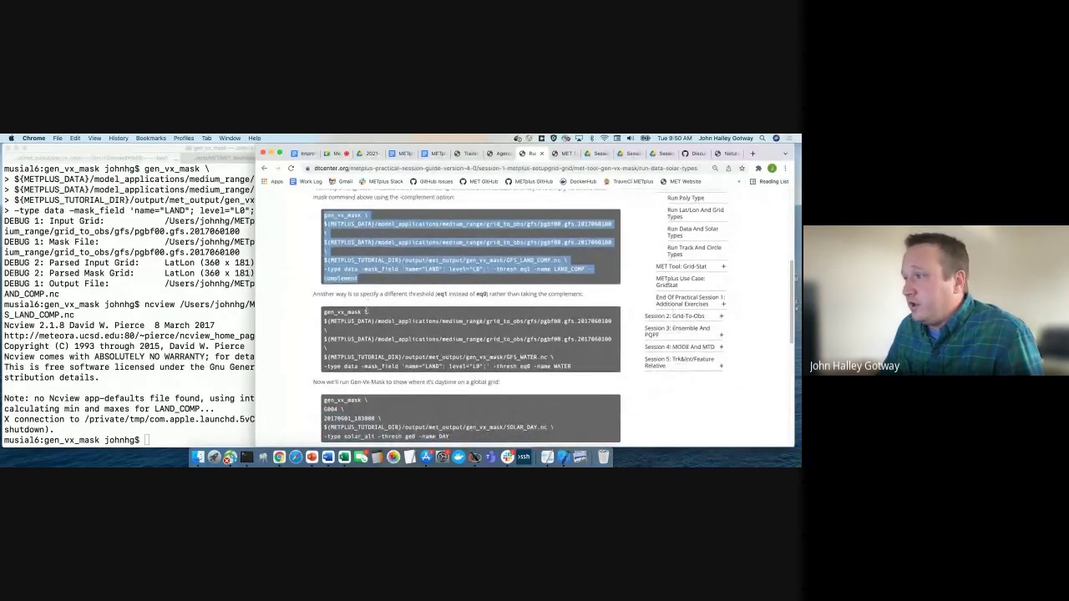
{"action": "scroll", "coordinate": [366, 312], "scroll_direction": "down", "scroll_amount": 1}
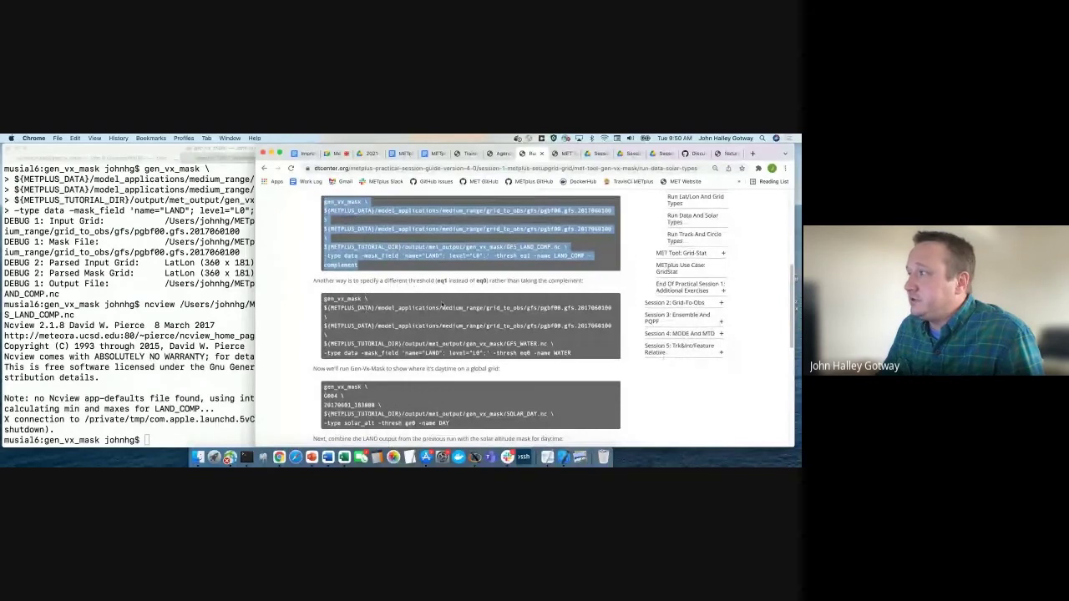
{"action": "left_click_drag", "start_coordinate": [598, 285], "coordinate": [543, 282]}
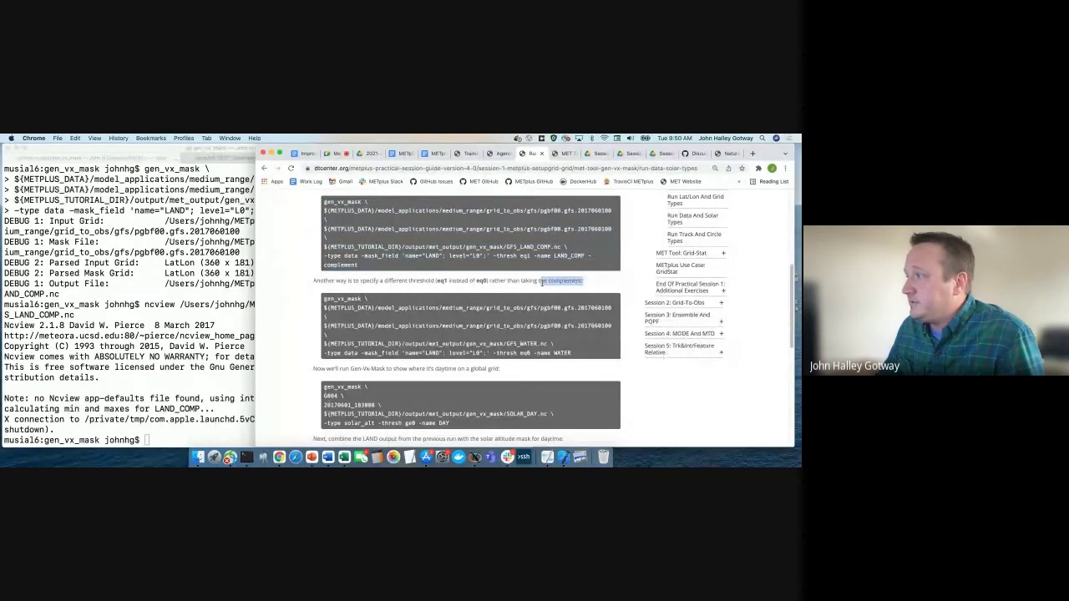
{"action": "left_click", "coordinate": [495, 255]}
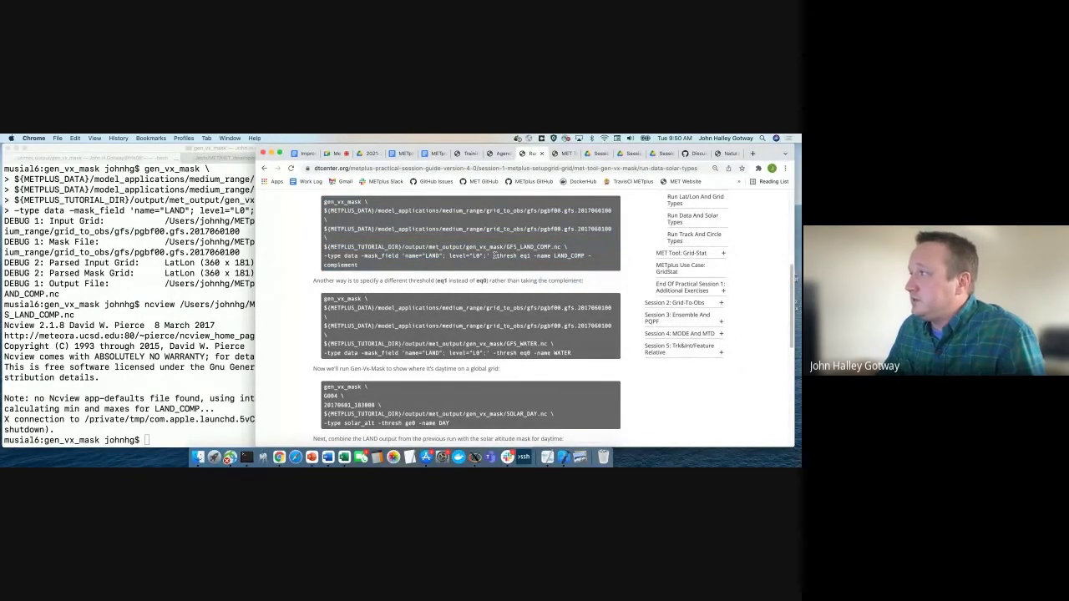
{"action": "left_click_drag", "start_coordinate": [494, 255], "coordinate": [529, 257]}
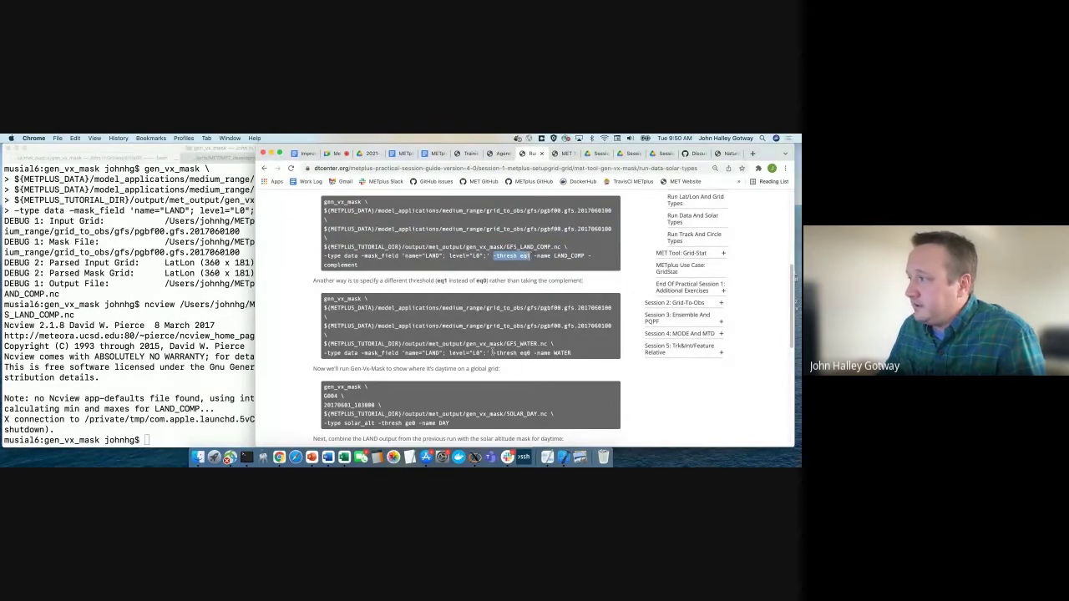
{"action": "left_click_drag", "start_coordinate": [492, 353], "coordinate": [311, 300]}
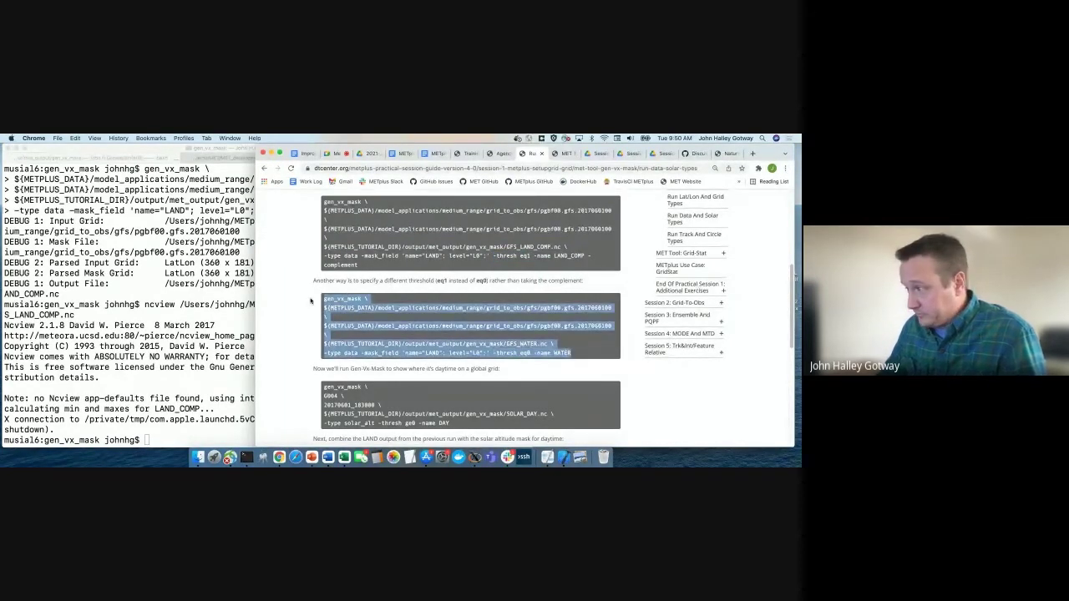
Run the eq0 GFS_WATER command and view the red-ocean WATER mask in ncview, then quit
{"action": "left_click", "coordinate": [201, 310]}
{"action": "key", "text": "super+v"}
{"action": "key", "text": "Return"}
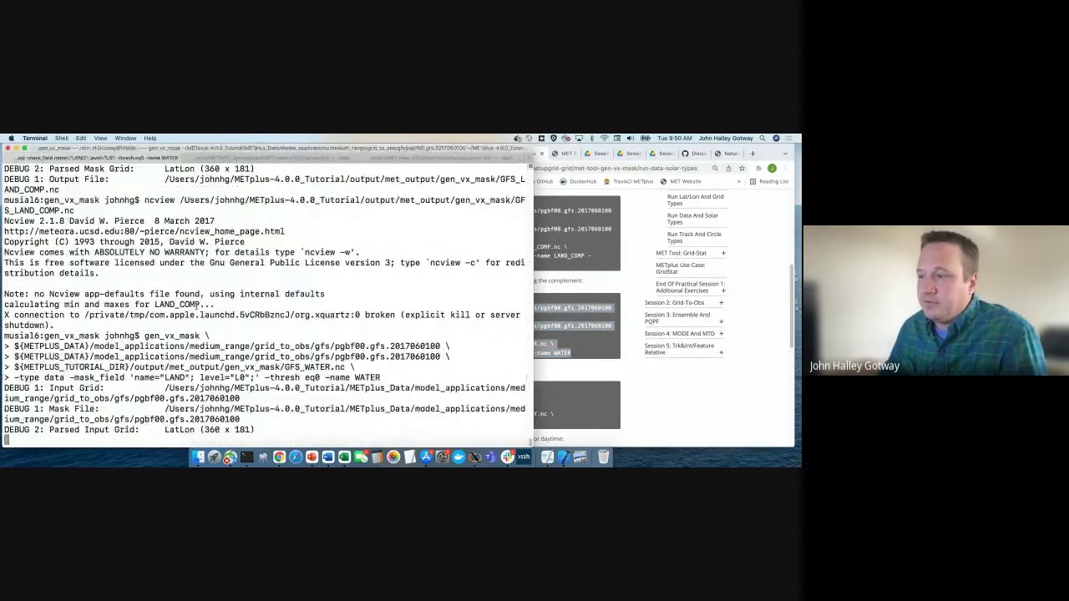
{"action": "type", "text": "ncview"}
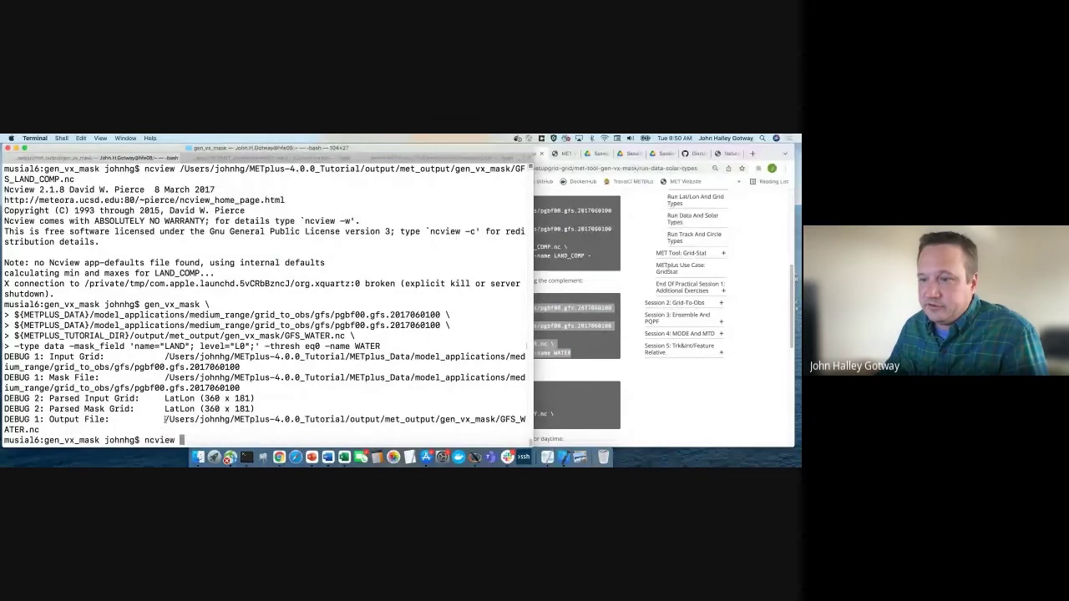
{"action": "key", "text": "super+v"}
{"action": "key", "text": "Return"}
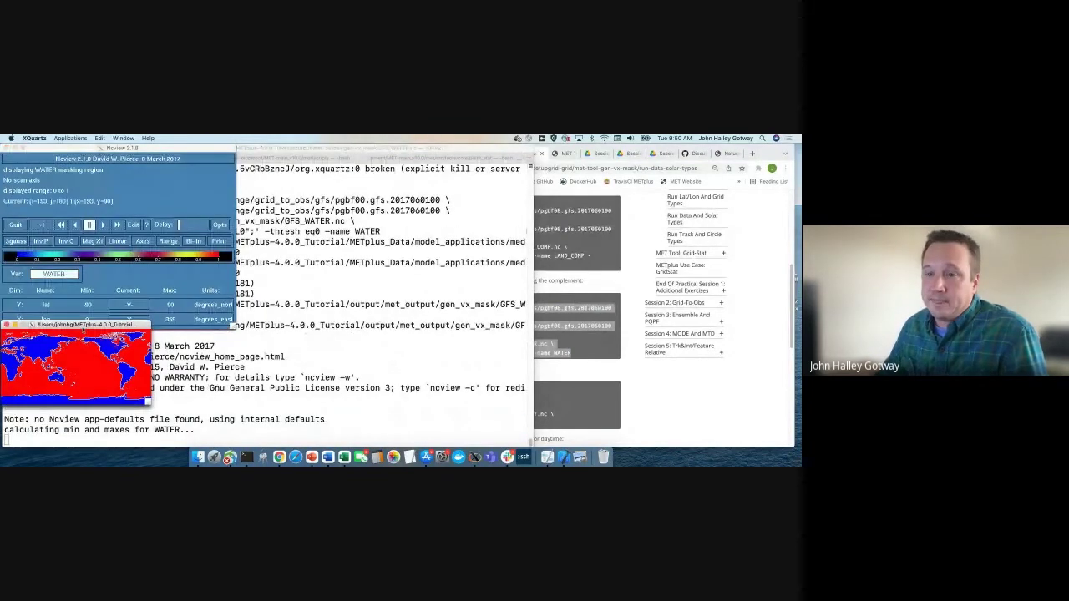
{"action": "key", "text": "super+q"}
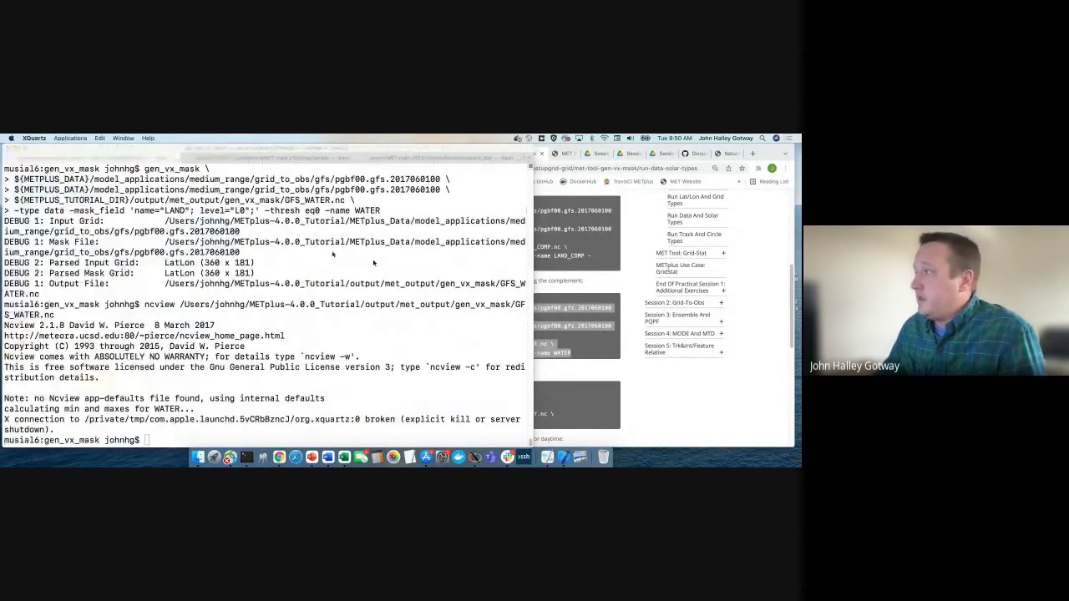
{"action": "left_click", "coordinate": [581, 323]}
Run the tutorial's gen_vx_mask solar_alt command in Terminal to write SOLAR_DAY.nc
{"action": "scroll", "coordinate": [434, 356], "scroll_direction": "down", "scroll_amount": 3}
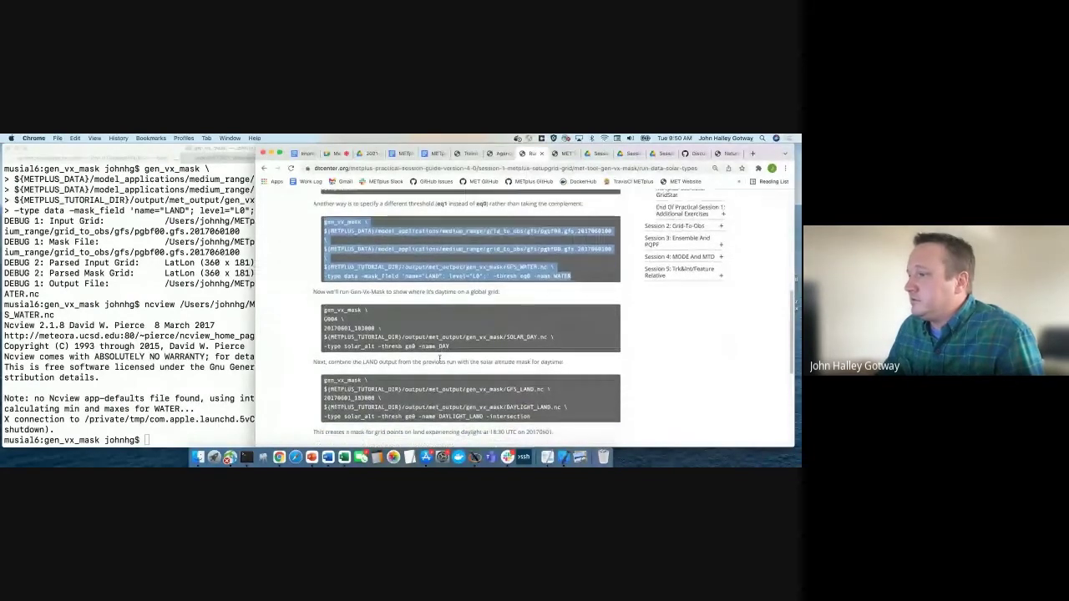
{"action": "scroll", "coordinate": [434, 357], "scroll_direction": "down", "scroll_amount": 1}
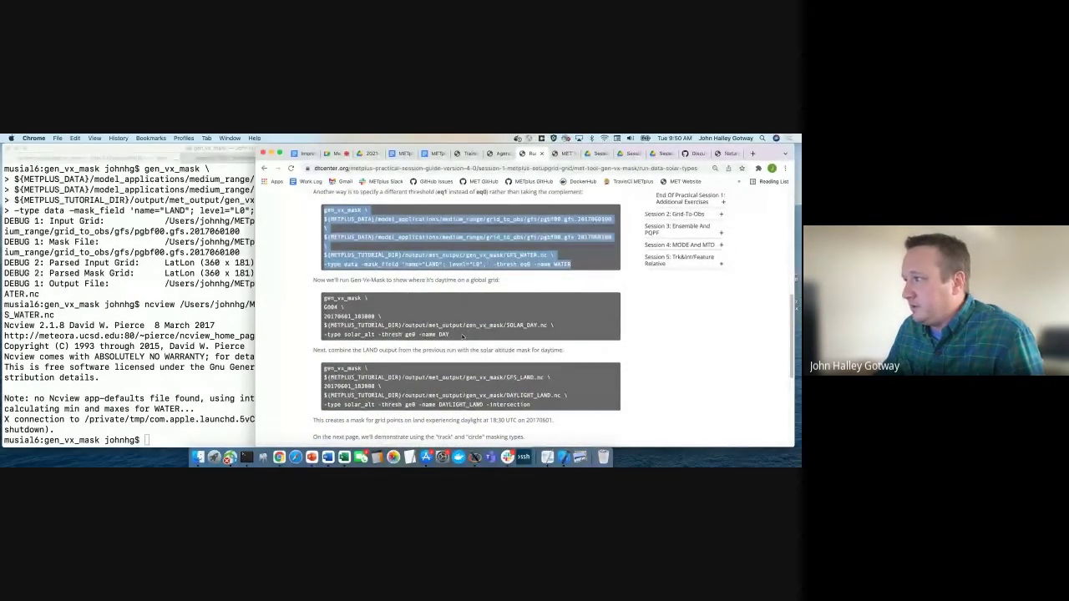
{"action": "left_click_drag", "start_coordinate": [461, 336], "coordinate": [322, 298]}
{"action": "key", "text": "super+c"}
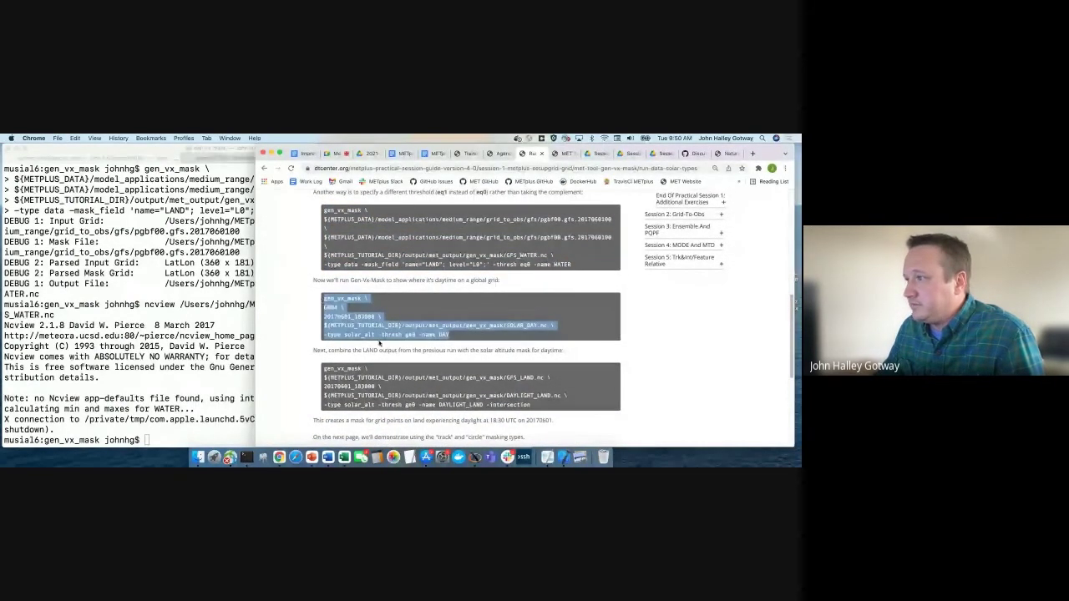
{"action": "left_click_drag", "start_coordinate": [376, 335], "coordinate": [322, 336]}
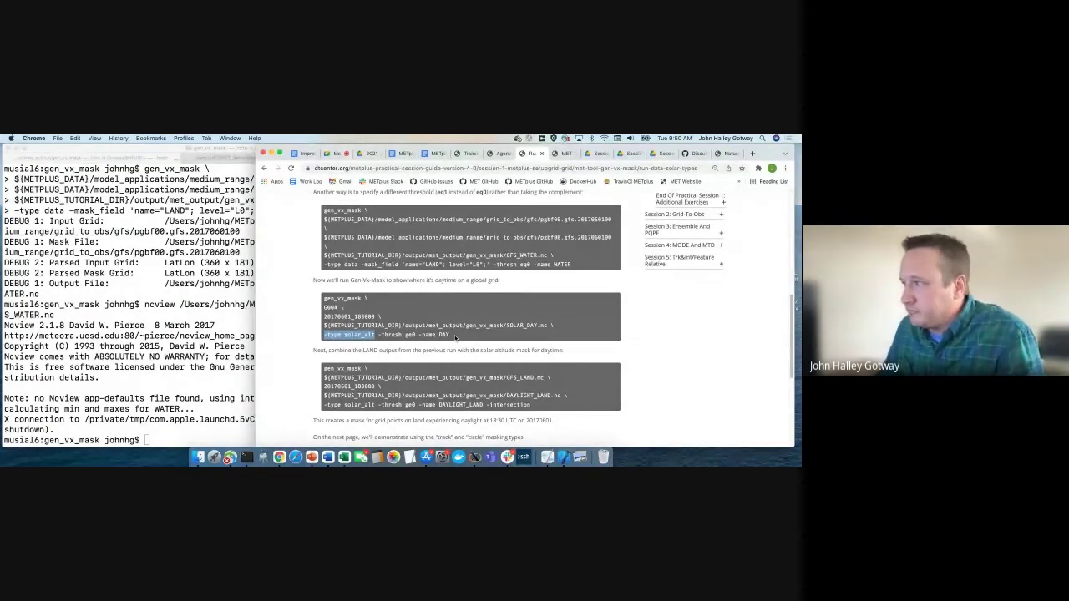
{"action": "left_click_drag", "start_coordinate": [456, 337], "coordinate": [324, 299]}
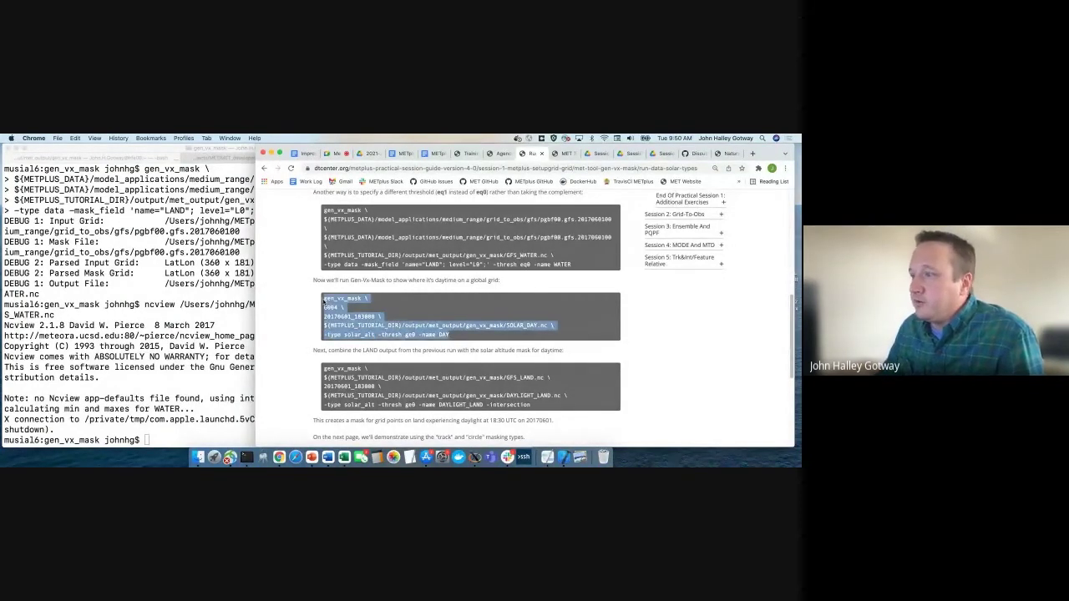
{"action": "left_click", "coordinate": [144, 327]}
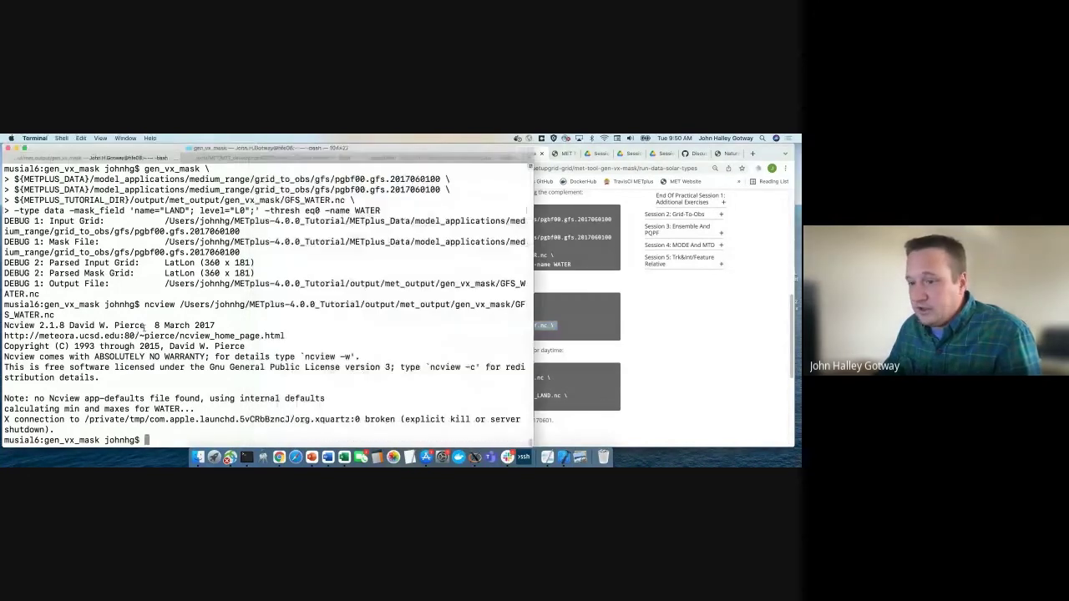
{"action": "key", "text": "super+v"}
{"action": "key", "text": "Return"}
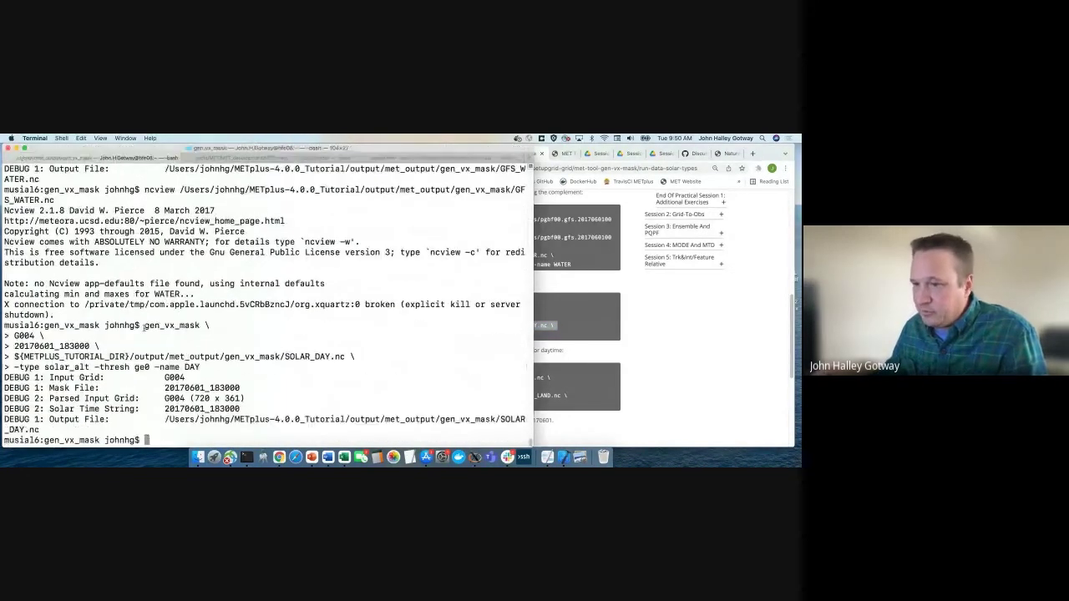
Review the command's G004 grid, 20170601_183000 time, solar_alt type and ge0 threshold
{"action": "key", "text": "super+Tab"}
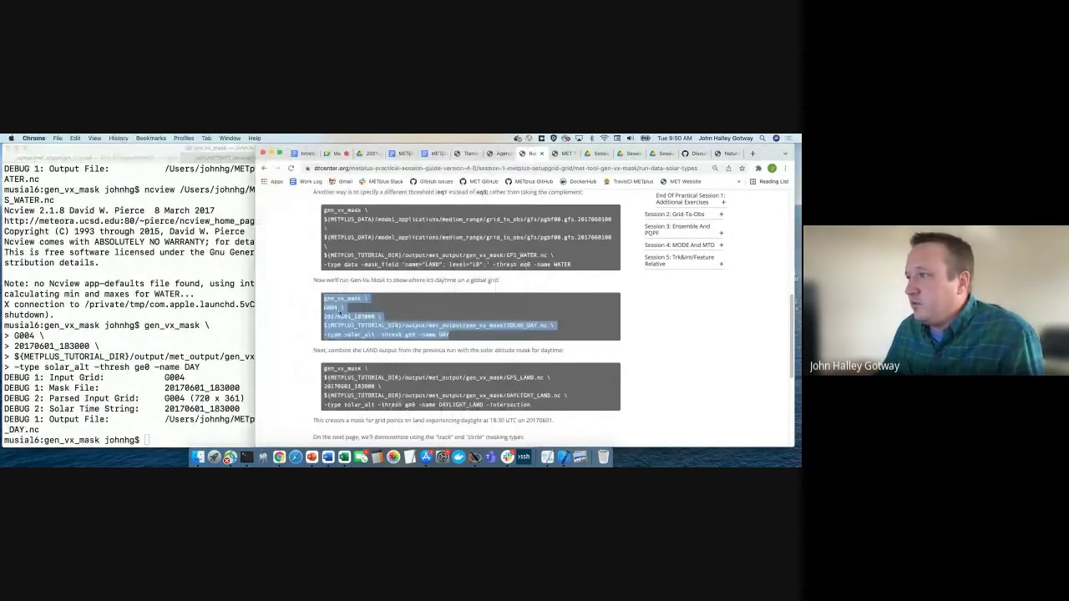
{"action": "double_click", "coordinate": [331, 308]}
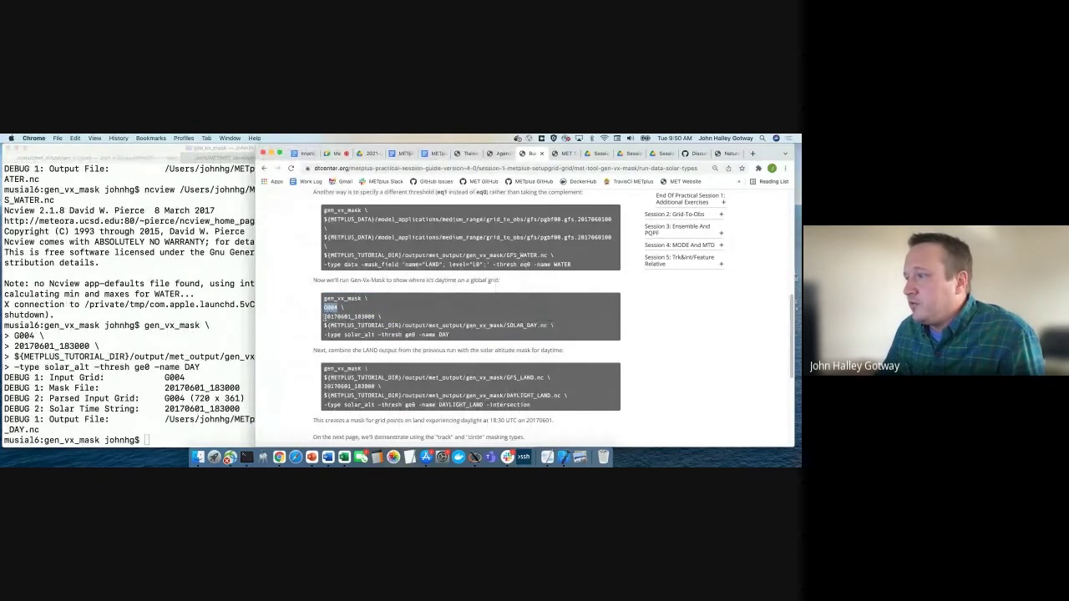
{"action": "left_click_drag", "start_coordinate": [324, 317], "coordinate": [378, 317]}
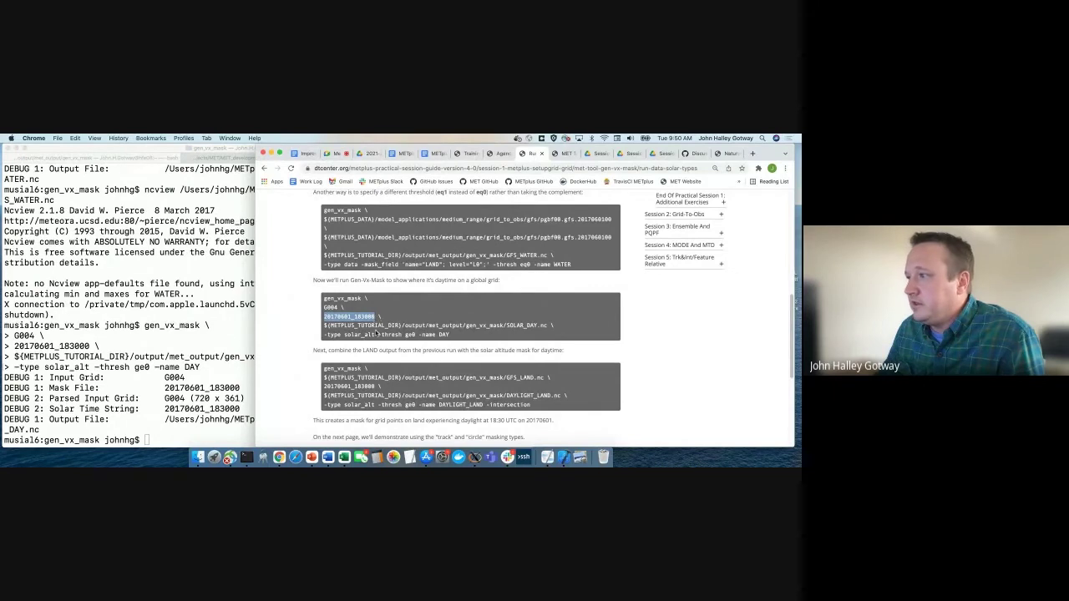
{"action": "double_click", "coordinate": [362, 334]}
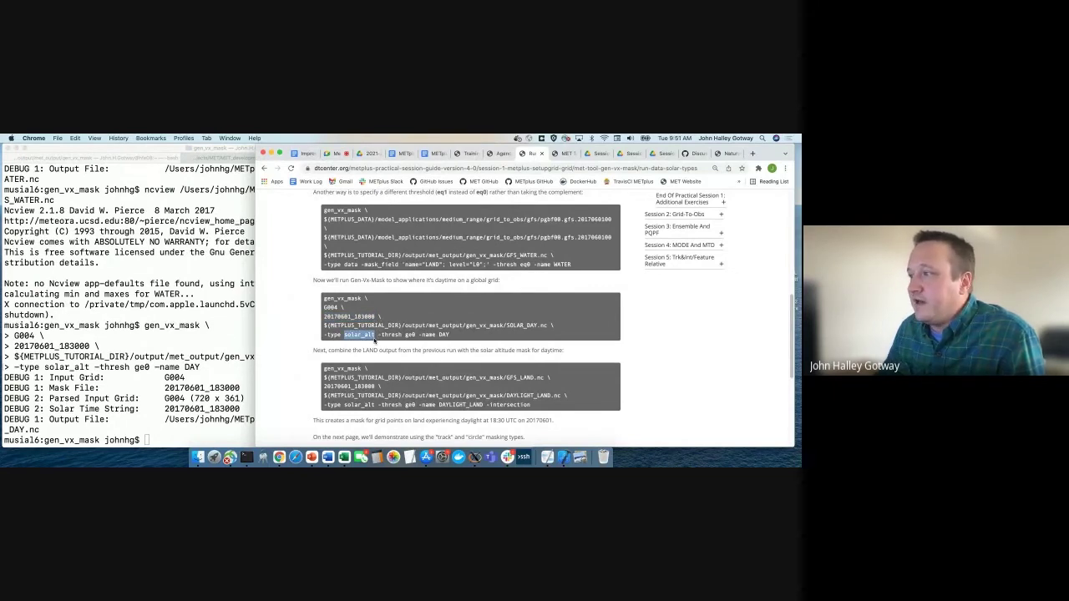
{"action": "left_click_drag", "start_coordinate": [379, 335], "coordinate": [417, 335]}
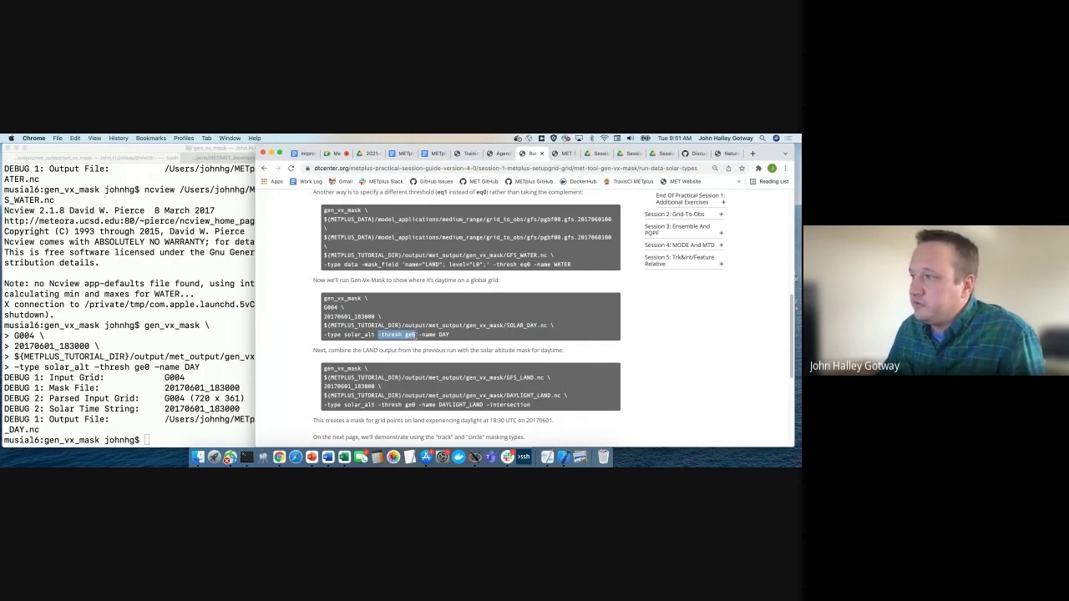
{"action": "left_click", "coordinate": [157, 338]}
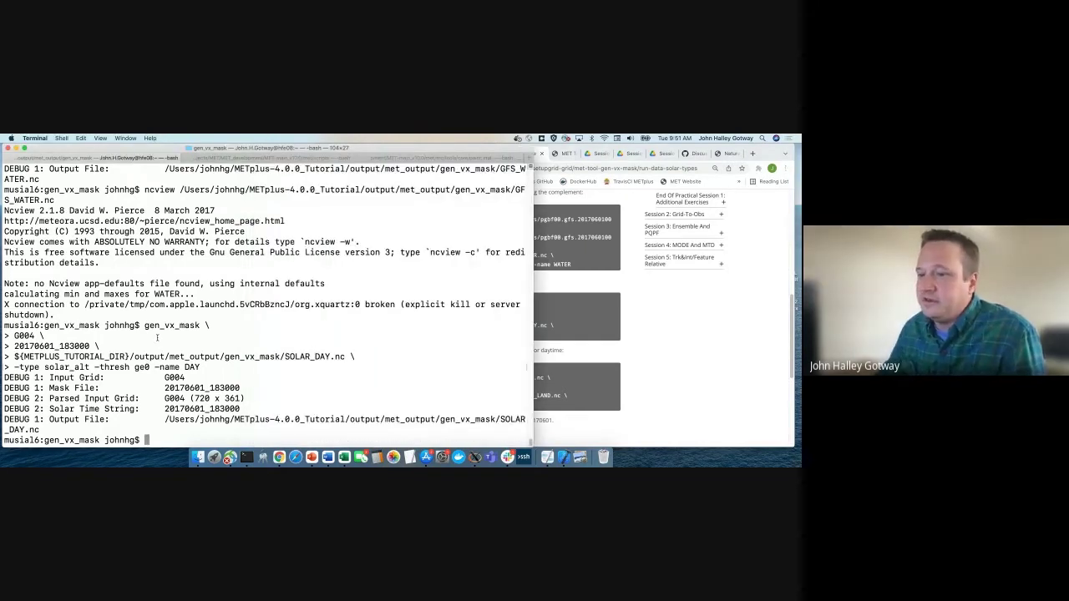
Open SOLAR_DAY.nc in ncview to display the DAY mask map
{"action": "type", "text": "ncview"}
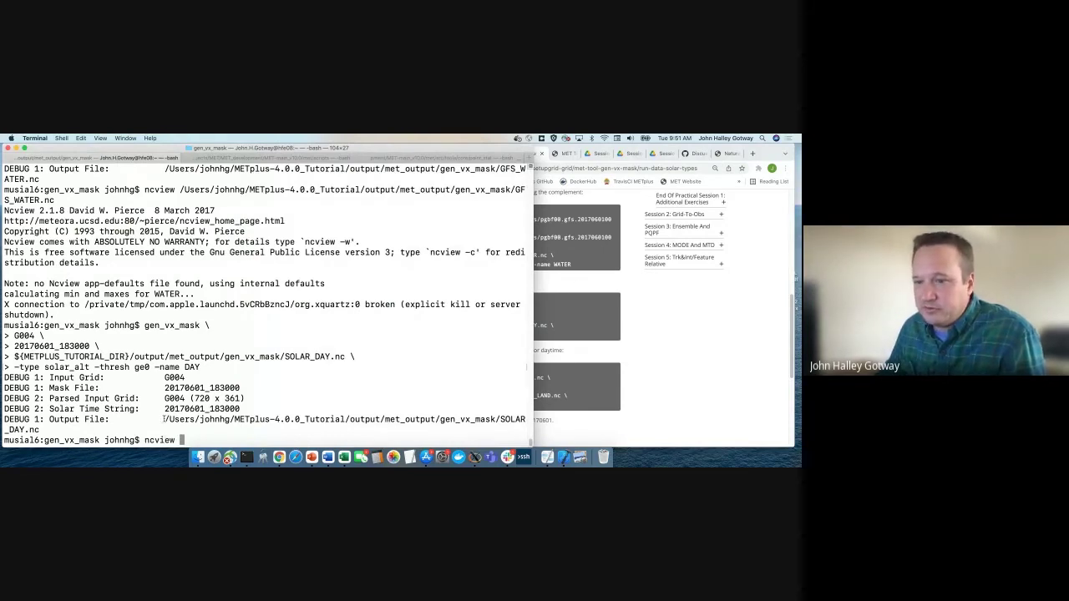
{"action": "double_click", "coordinate": [164, 419]}
{"action": "key", "text": "super+c"}
{"action": "key", "text": "super+v"}
{"action": "key", "text": "Return"}
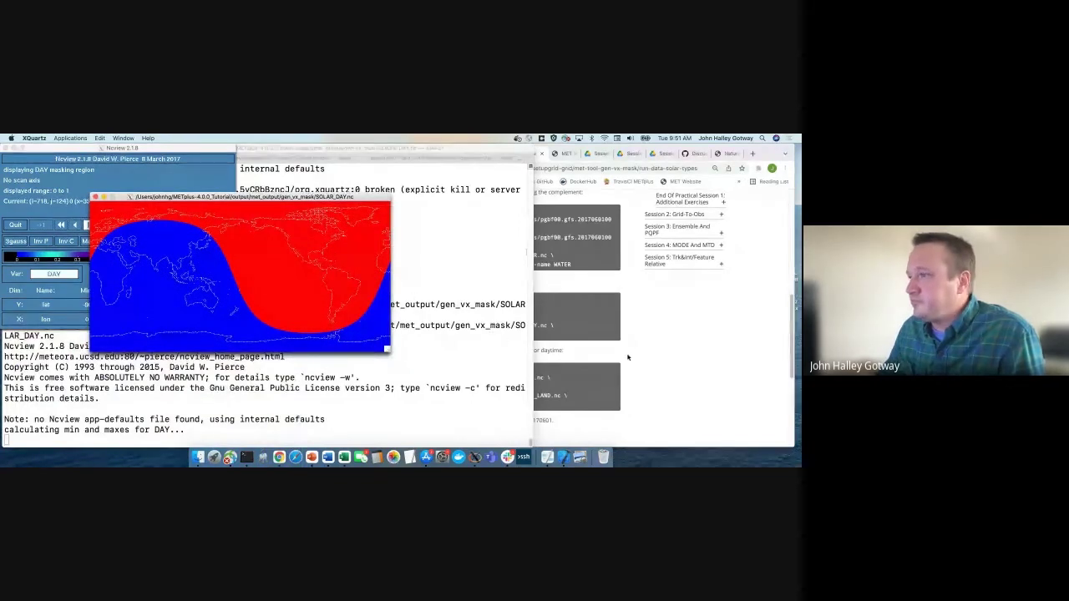
Compare the day/night map with the tutorial page, then quit ncview
{"action": "left_click", "coordinate": [626, 357]}
{"action": "scroll", "coordinate": [521, 369], "scroll_direction": "down", "scroll_amount": 2}
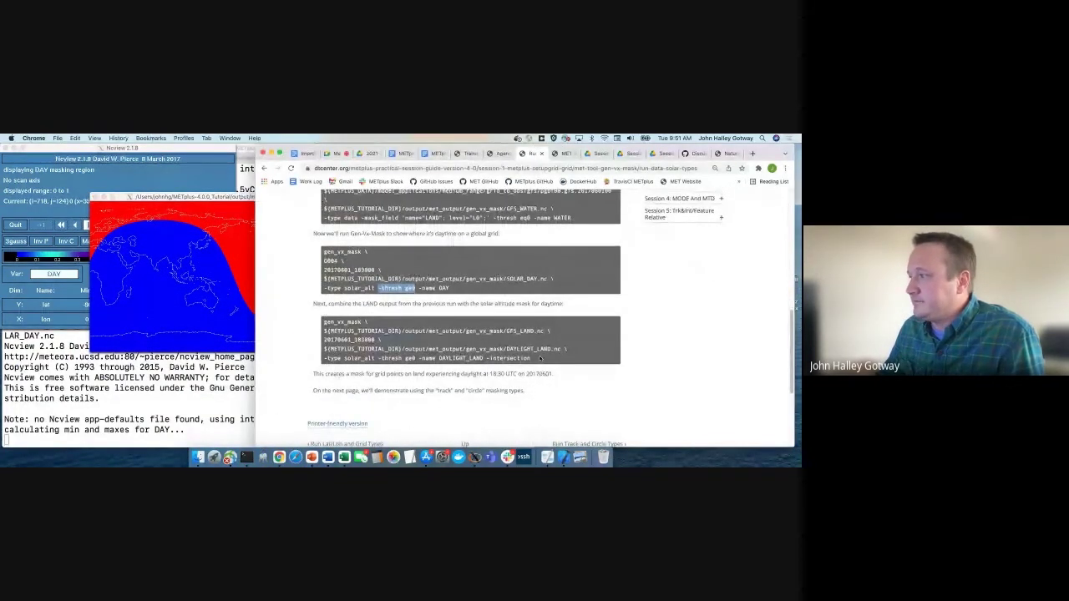
{"action": "left_click", "coordinate": [11, 151]}
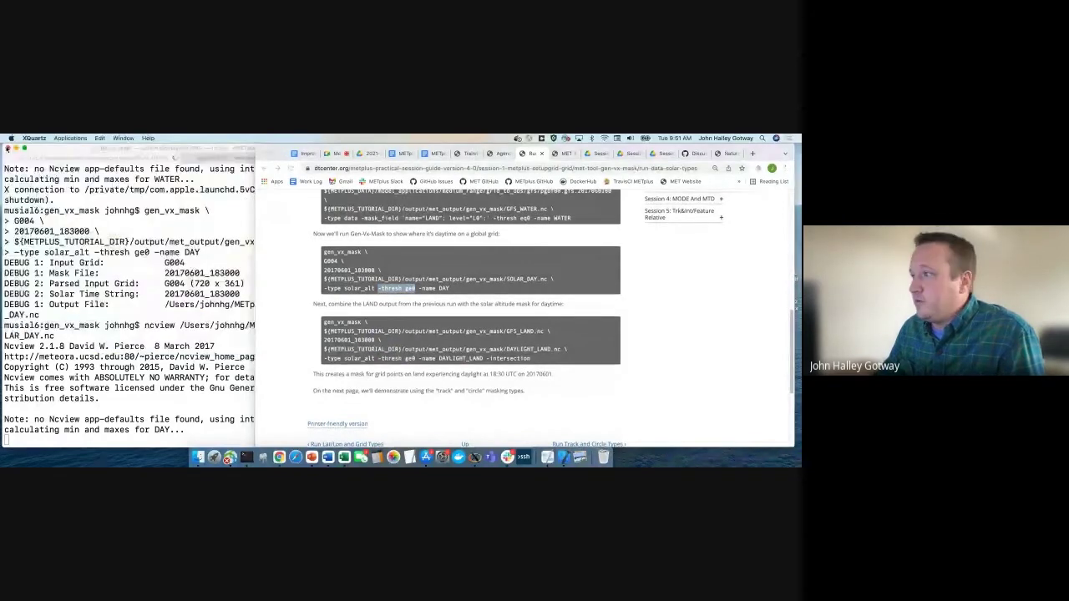
{"action": "left_click", "coordinate": [543, 333]}
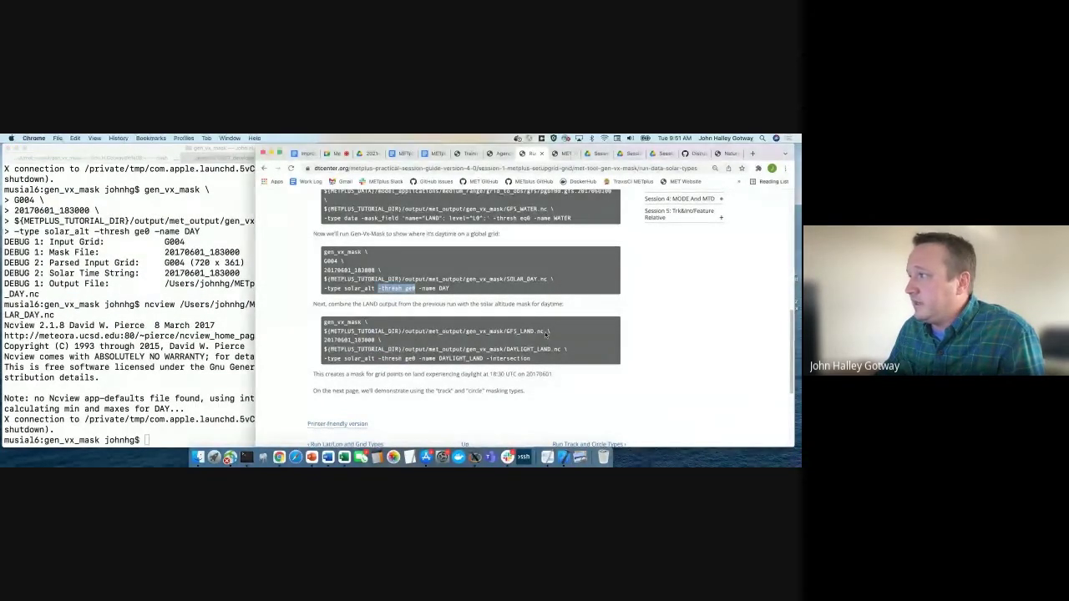
Run the gen_vx_mask -intersection command combining GFS_LAND.nc with solar_alt daytime into DAYLIGHT_LAND.nc
{"action": "left_click_drag", "start_coordinate": [546, 333], "coordinate": [307, 336]}
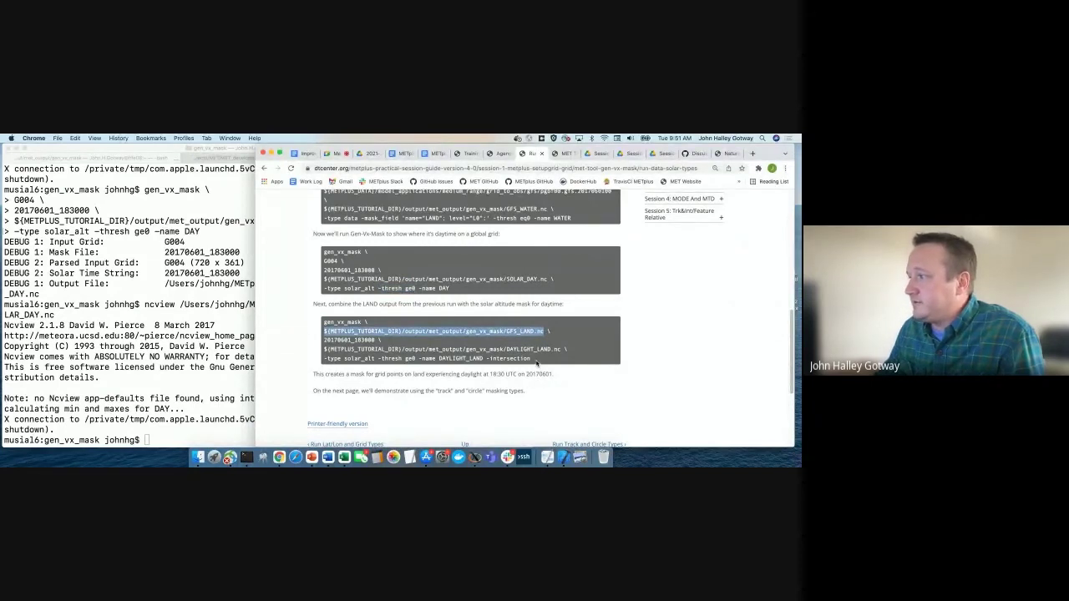
{"action": "left_click_drag", "start_coordinate": [537, 361], "coordinate": [486, 359]}
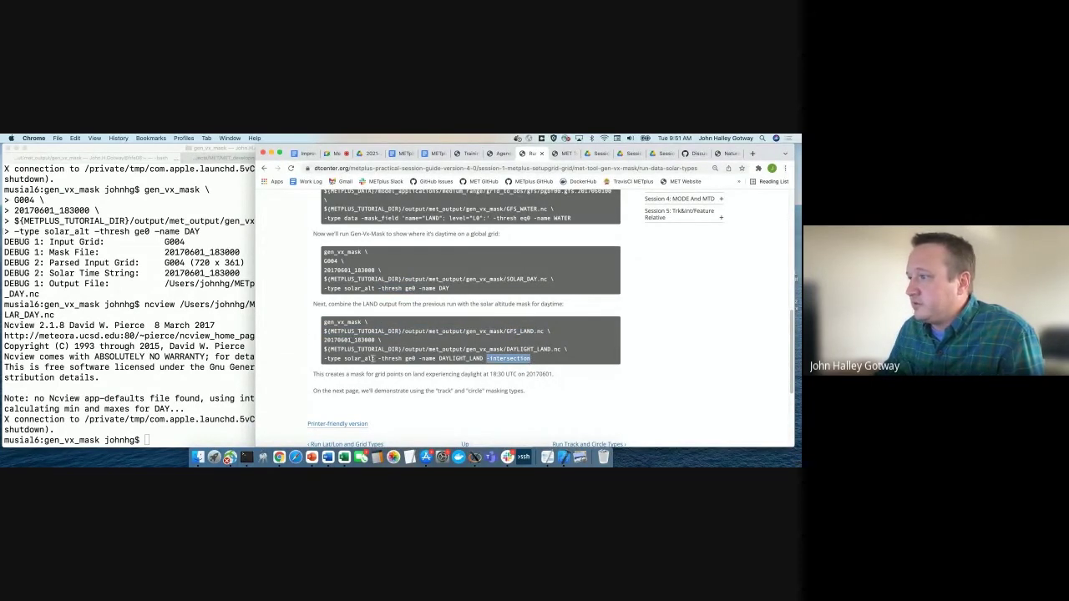
{"action": "left_click_drag", "start_coordinate": [375, 359], "coordinate": [316, 360]}
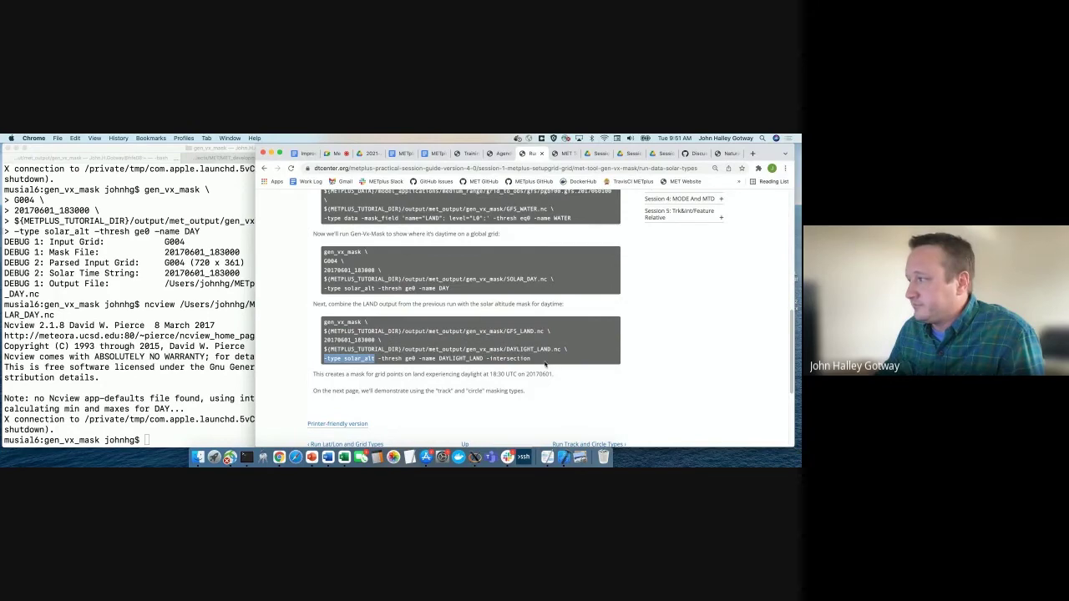
{"action": "left_click_drag", "start_coordinate": [545, 364], "coordinate": [309, 329]}
{"action": "key", "text": "super+c"}
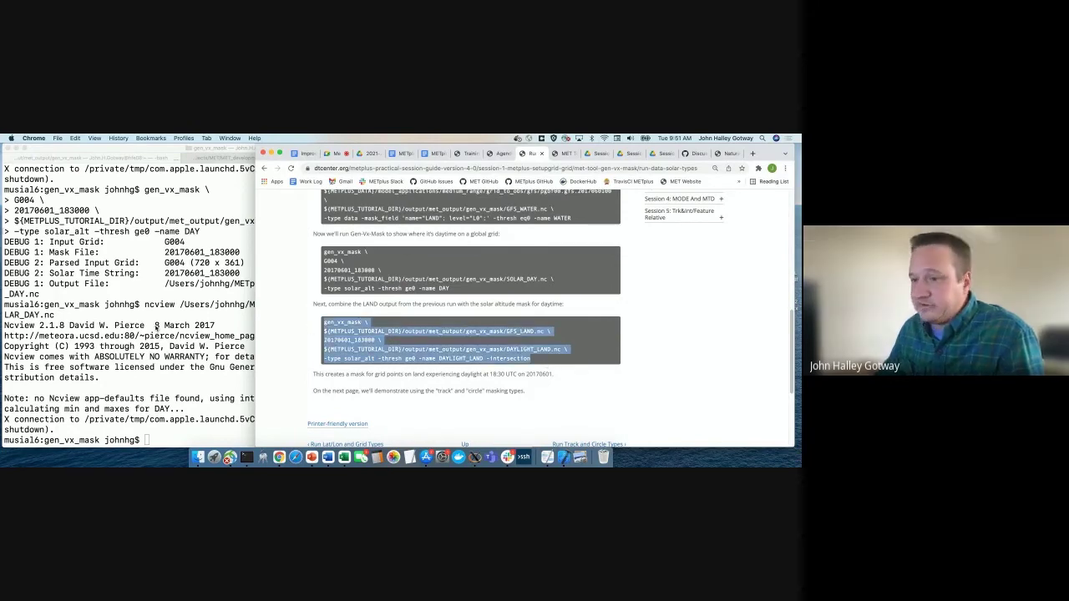
{"action": "left_click", "coordinate": [123, 322]}
{"action": "key", "text": "super+v"}
{"action": "key", "text": "Return"}
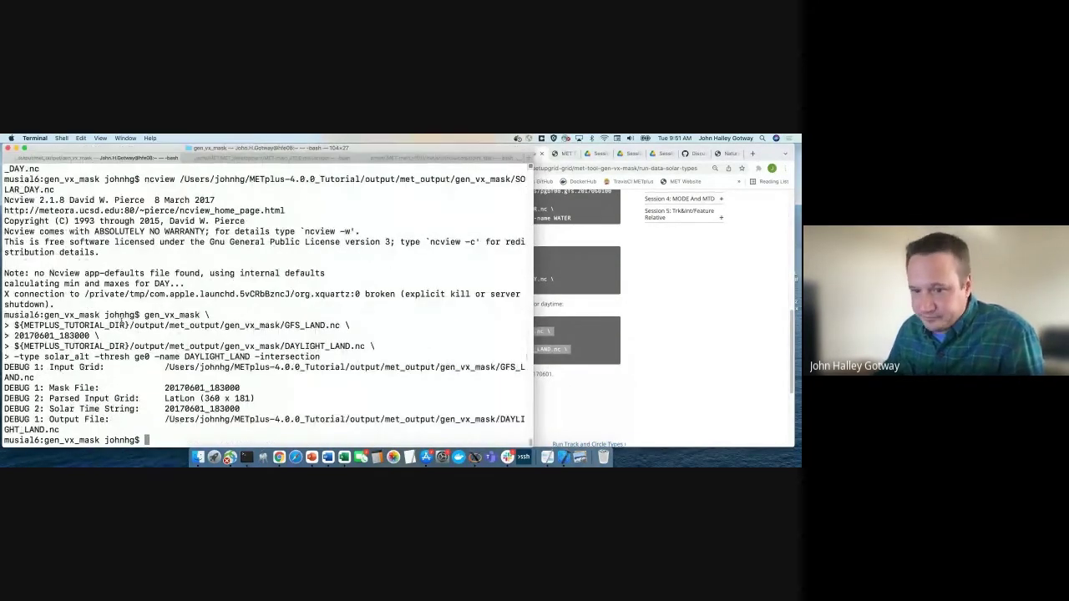
View DAYLIGHT_LAND.nc's sunlit-land mask in ncview, then close it
{"action": "type", "text": "ncview"}
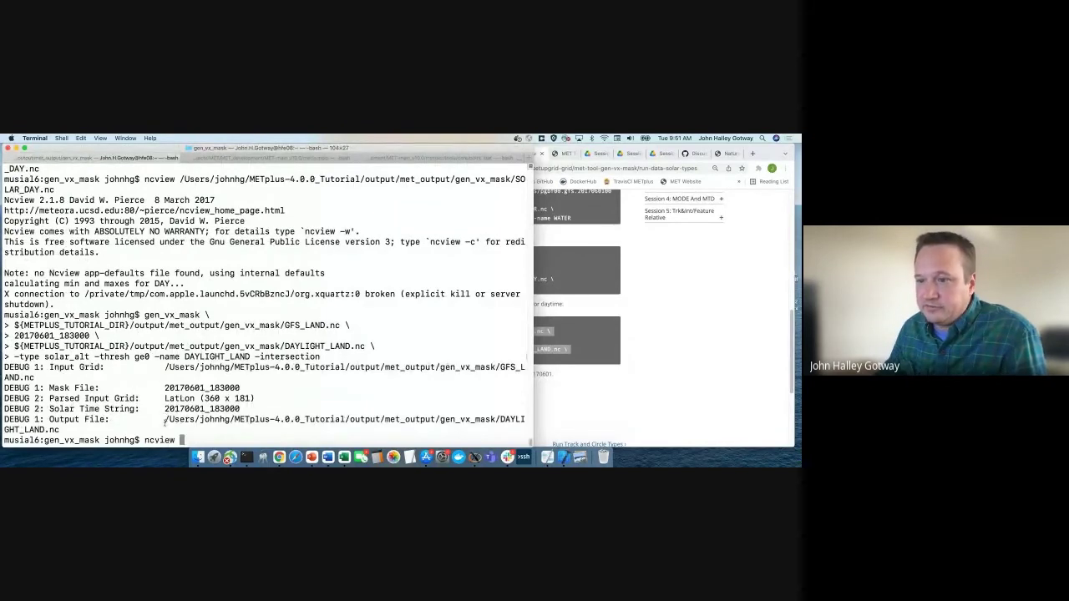
{"action": "left_click_drag", "start_coordinate": [166, 420], "coordinate": [171, 430]}
{"action": "key", "text": "super+v"}
{"action": "key", "text": "Return"}
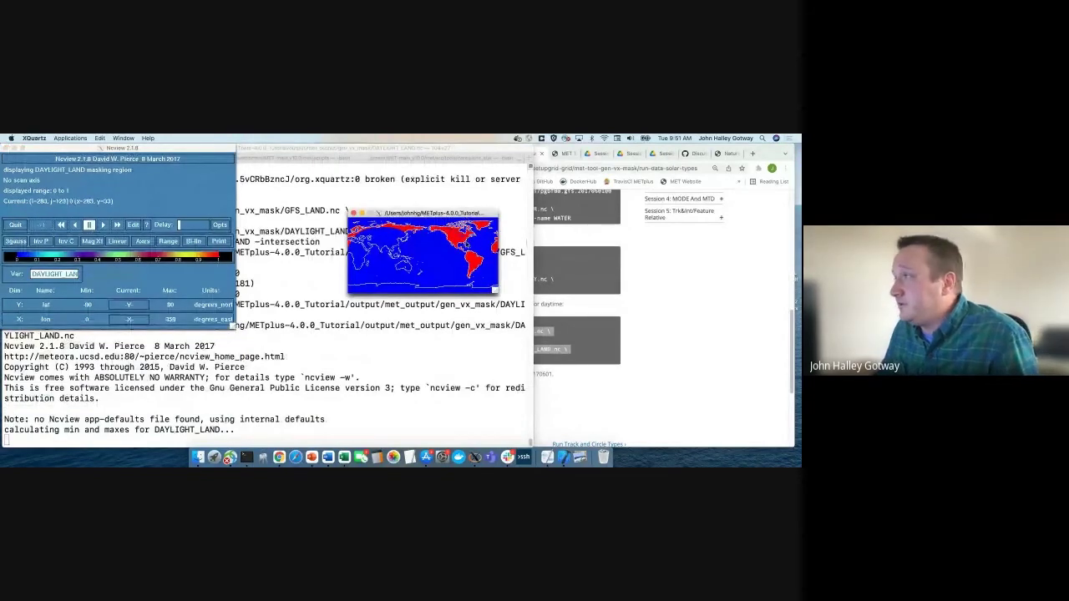
{"action": "left_click", "coordinate": [354, 213]}
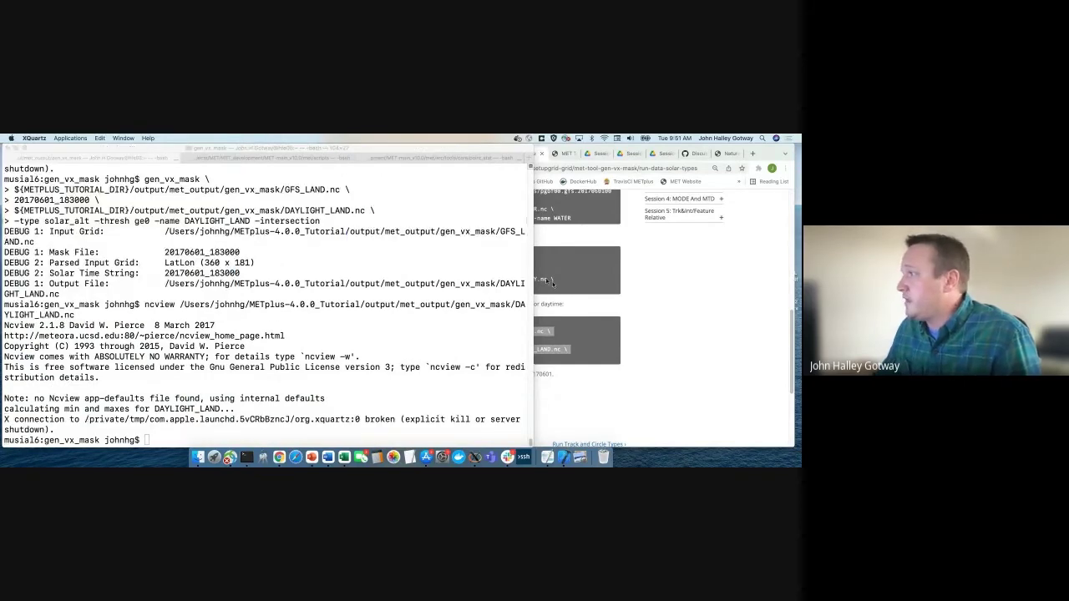
{"action": "left_click", "coordinate": [592, 380]}
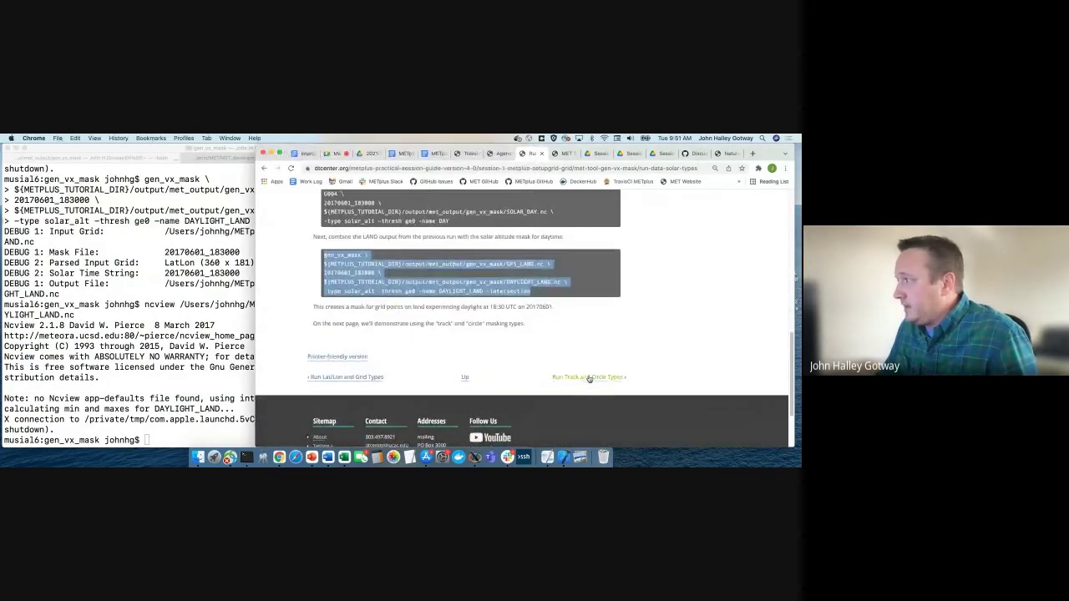
Go to the 'Run Track and Circle Types' tutorial page and scroll through it
{"action": "left_click", "coordinate": [588, 378]}
{"action": "scroll", "coordinate": [365, 340], "scroll_direction": "down", "scroll_amount": 1}
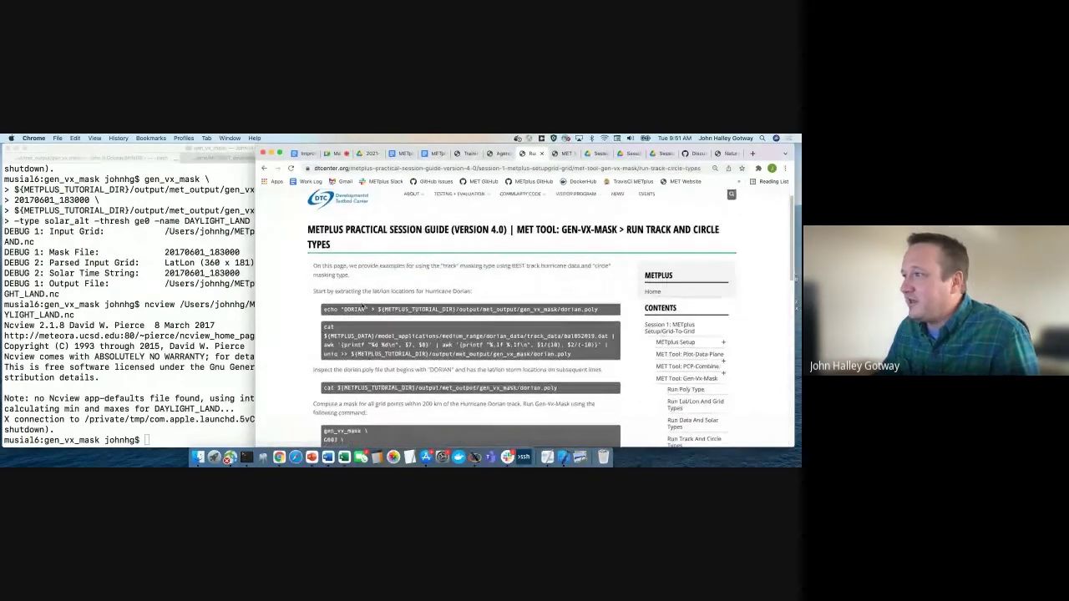
{"action": "scroll", "coordinate": [486, 327], "scroll_direction": "down", "scroll_amount": 3}
{"action": "scroll", "coordinate": [486, 328], "scroll_direction": "down", "scroll_amount": 10}
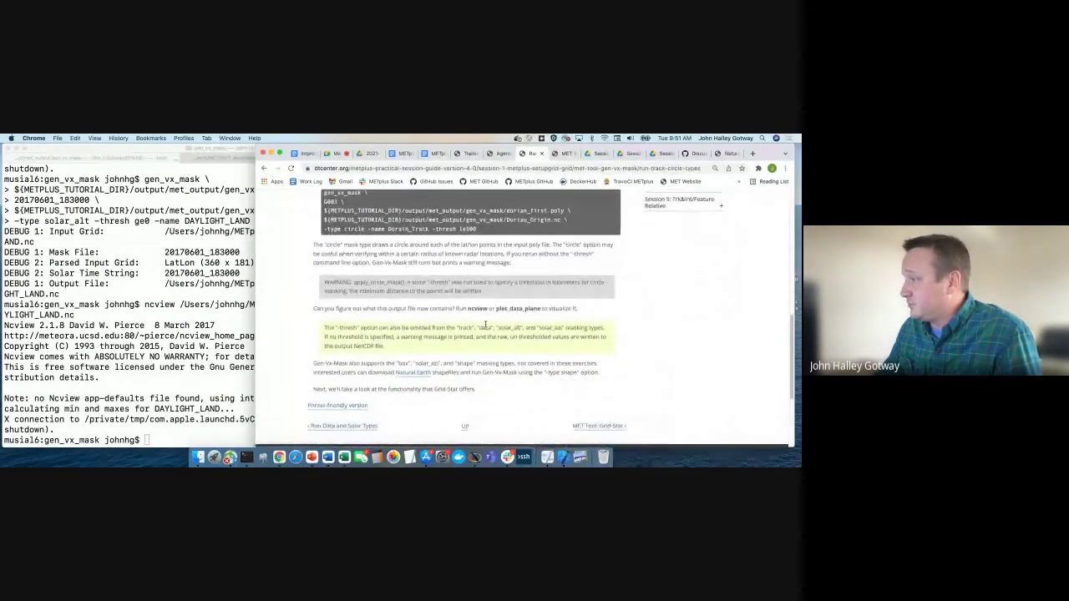
{"action": "scroll", "coordinate": [485, 328], "scroll_direction": "up", "scroll_amount": 10}
{"action": "scroll", "coordinate": [486, 327], "scroll_direction": "up", "scroll_amount": 4}
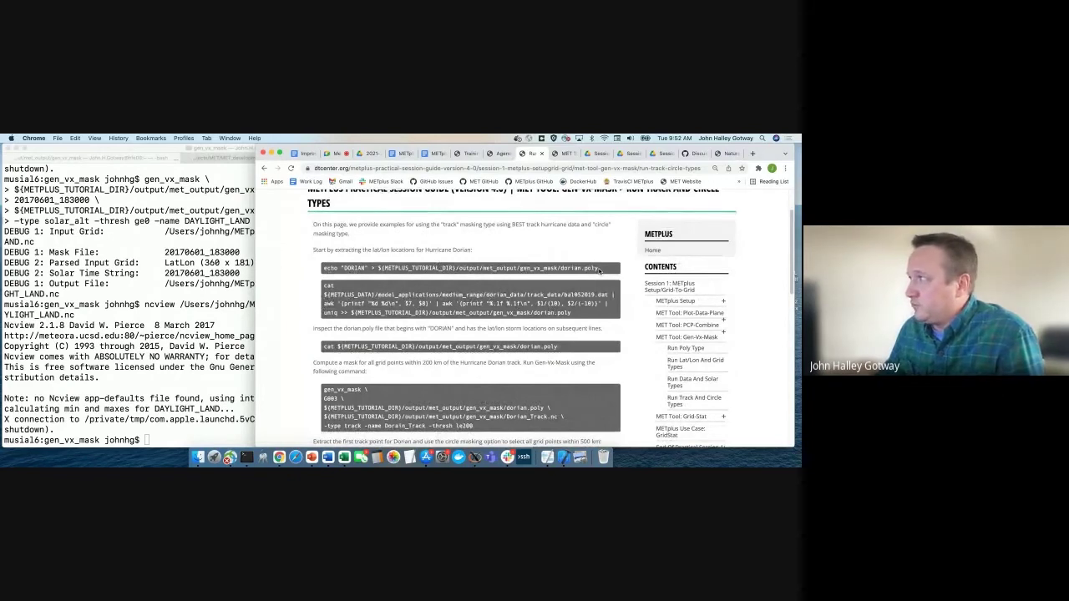
Select the echo "DORIAN" command line, noting the bal052019.dat track data line
{"action": "left_click_drag", "start_coordinate": [598, 270], "coordinate": [326, 268]}
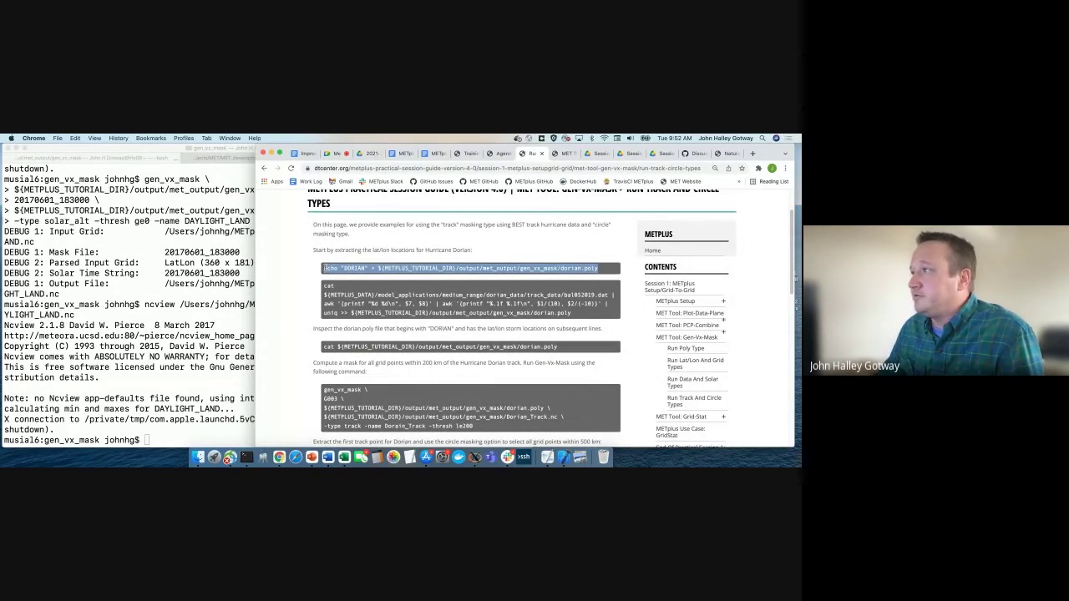
{"action": "left_click", "coordinate": [438, 269]}
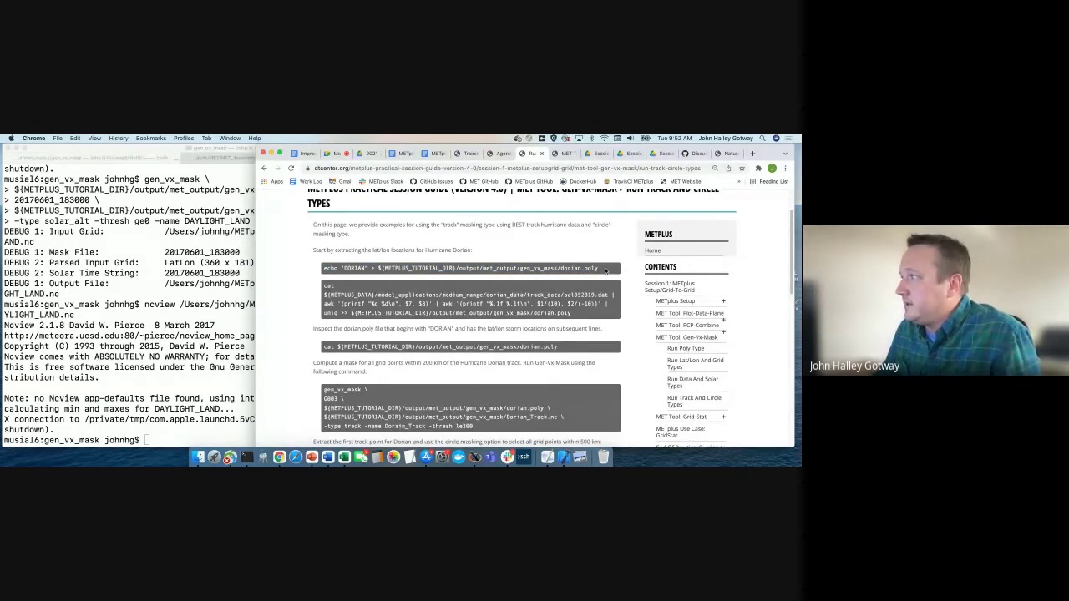
{"action": "left_click_drag", "start_coordinate": [610, 295], "coordinate": [323, 297]}
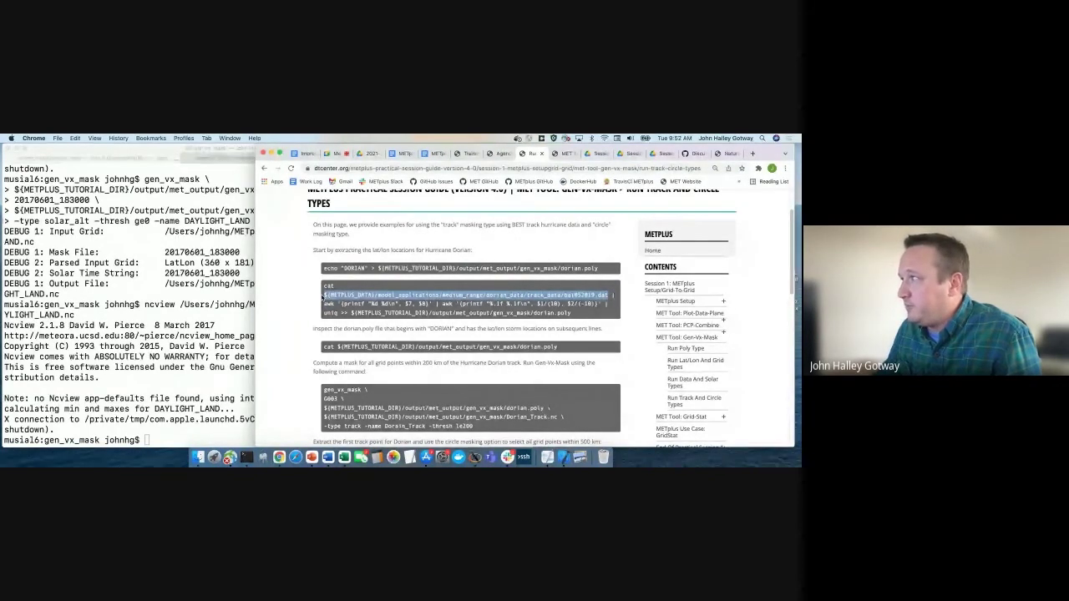
{"action": "left_click_drag", "start_coordinate": [359, 269], "coordinate": [323, 270]}
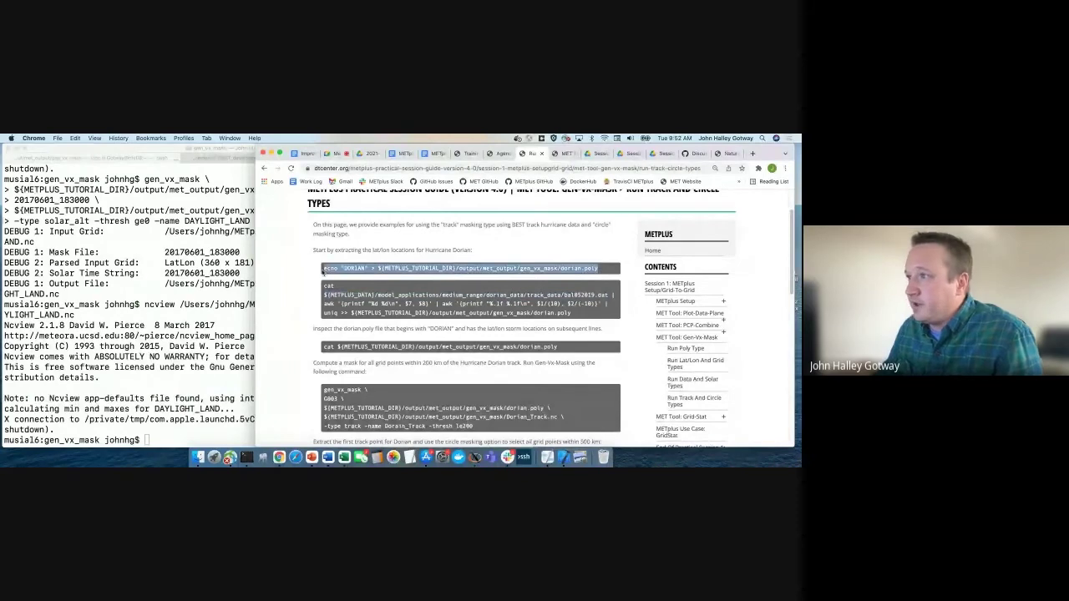
Run the echo "DORIAN" command in Terminal to start dorian.poly
{"action": "key", "text": "super+c"}
{"action": "left_click", "coordinate": [178, 295]}
{"action": "key", "text": "super+v"}
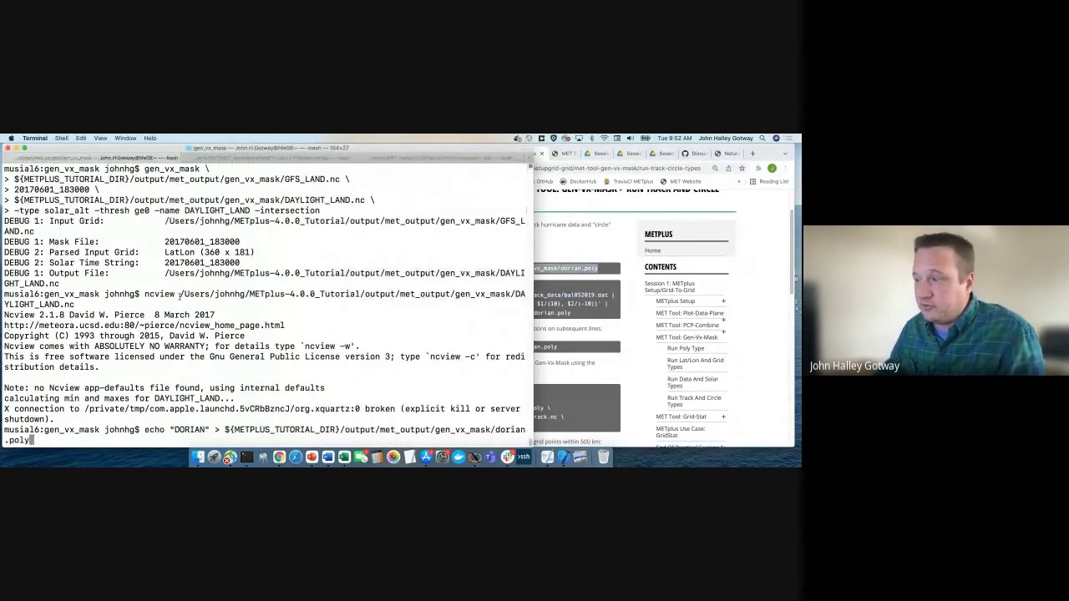
{"action": "key", "text": "Return"}
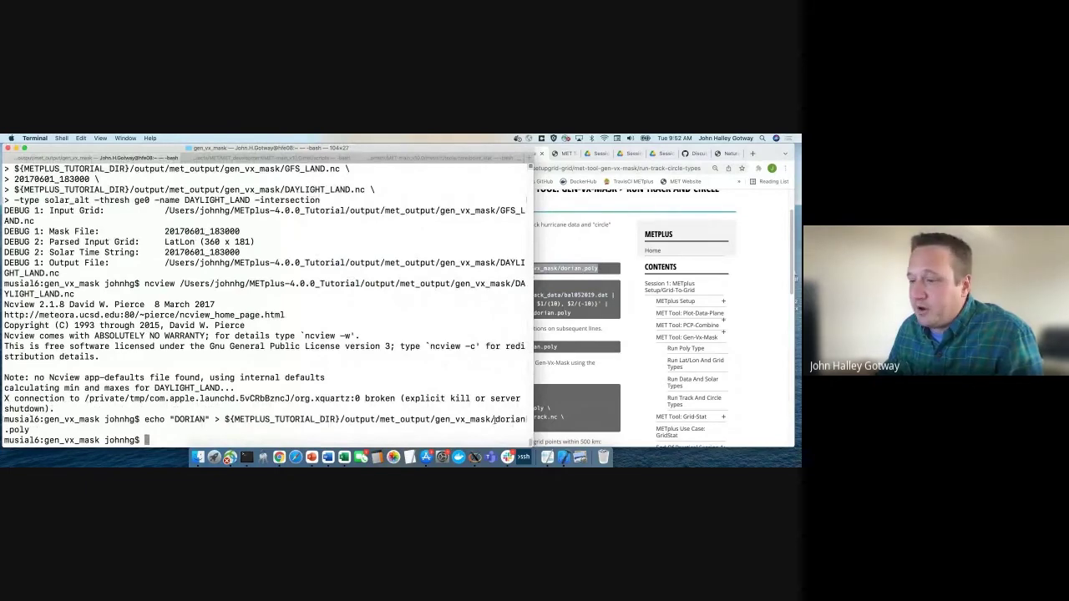
Run the cat/awk/uniq command to append Dorian's bal052019.dat lat/lon points
{"action": "key", "text": "super+Tab"}
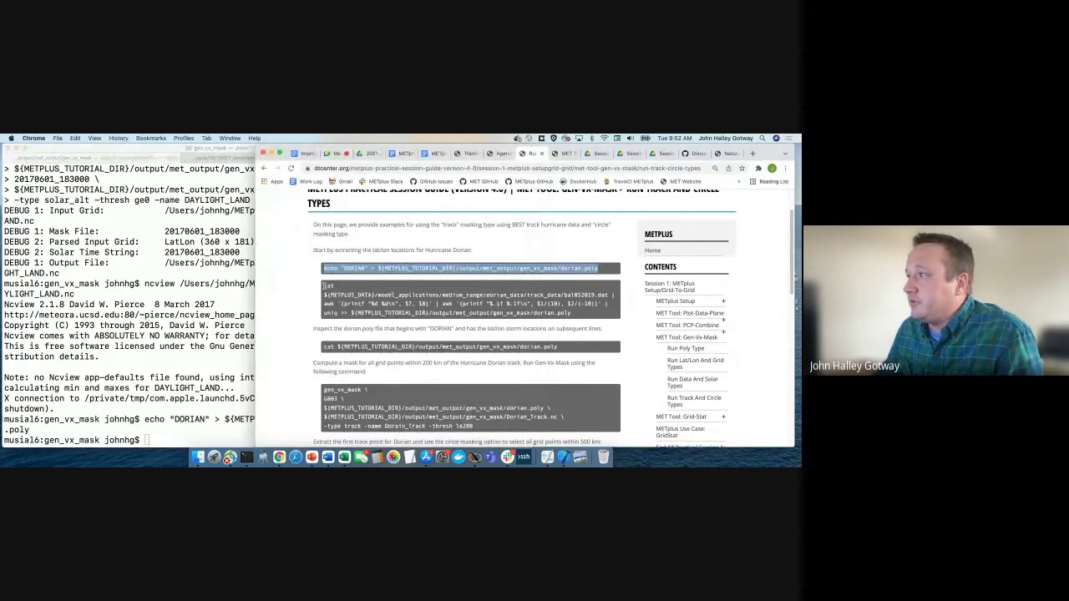
{"action": "left_click_drag", "start_coordinate": [323, 285], "coordinate": [573, 316]}
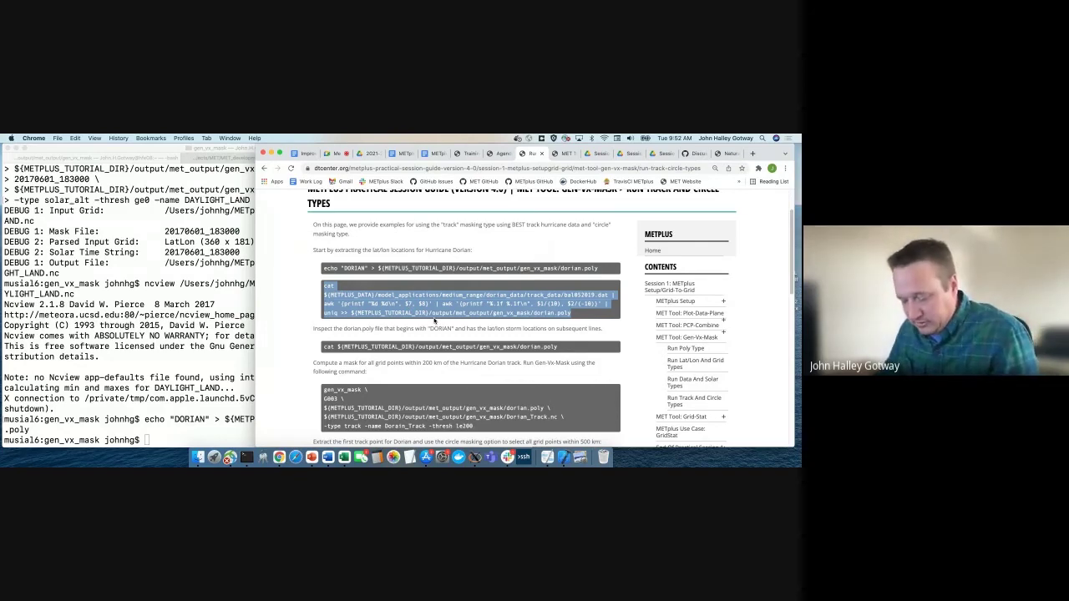
{"action": "left_click", "coordinate": [182, 369]}
{"action": "key", "text": "super+v"}
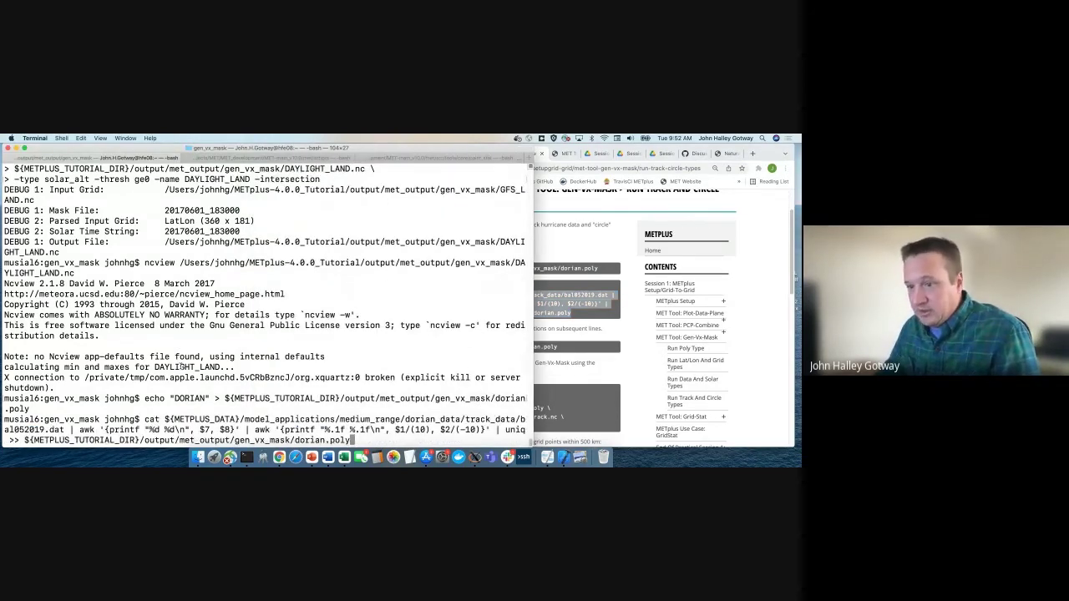
{"action": "key", "text": "Return"}
Print dorian.poly and scroll through its DORIAN header and coordinate pairs
{"action": "type", "text": "cat"}
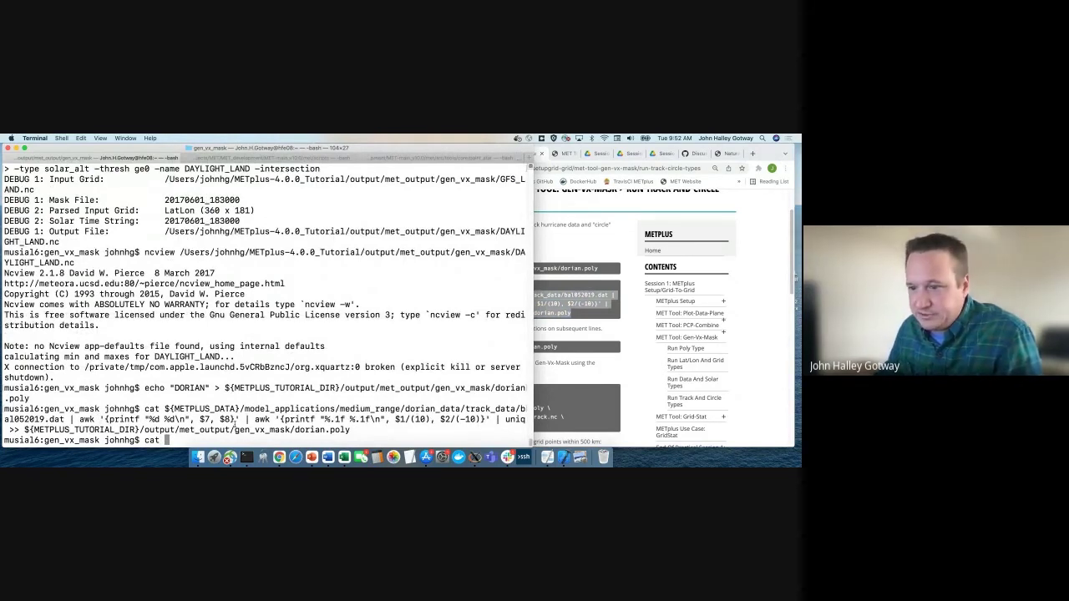
{"action": "left_click_drag", "start_coordinate": [23, 429], "coordinate": [351, 428]}
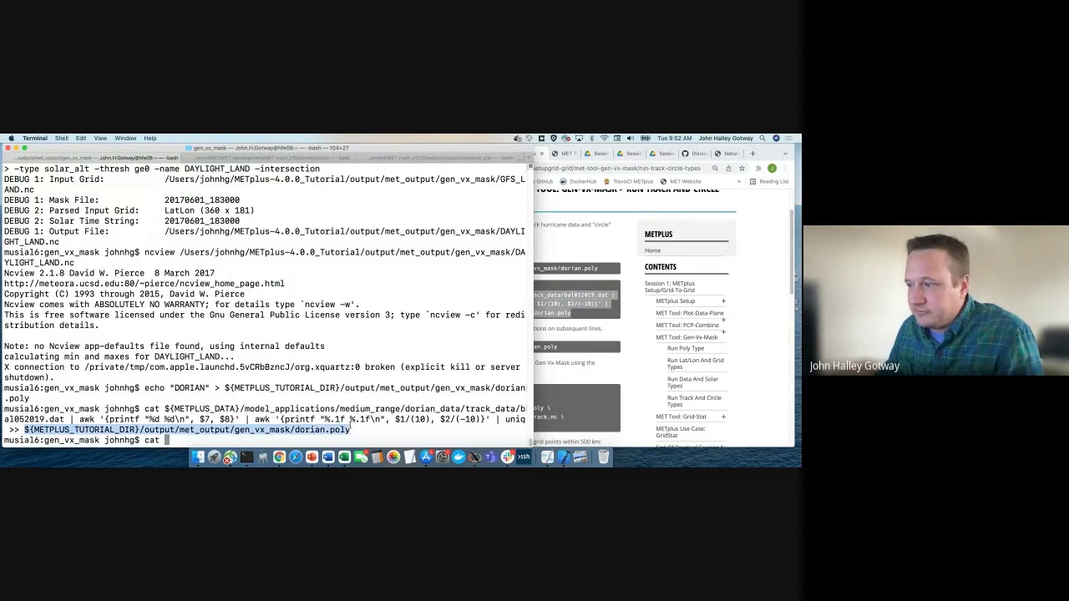
{"action": "key", "text": "super+v"}
{"action": "key", "text": "Return"}
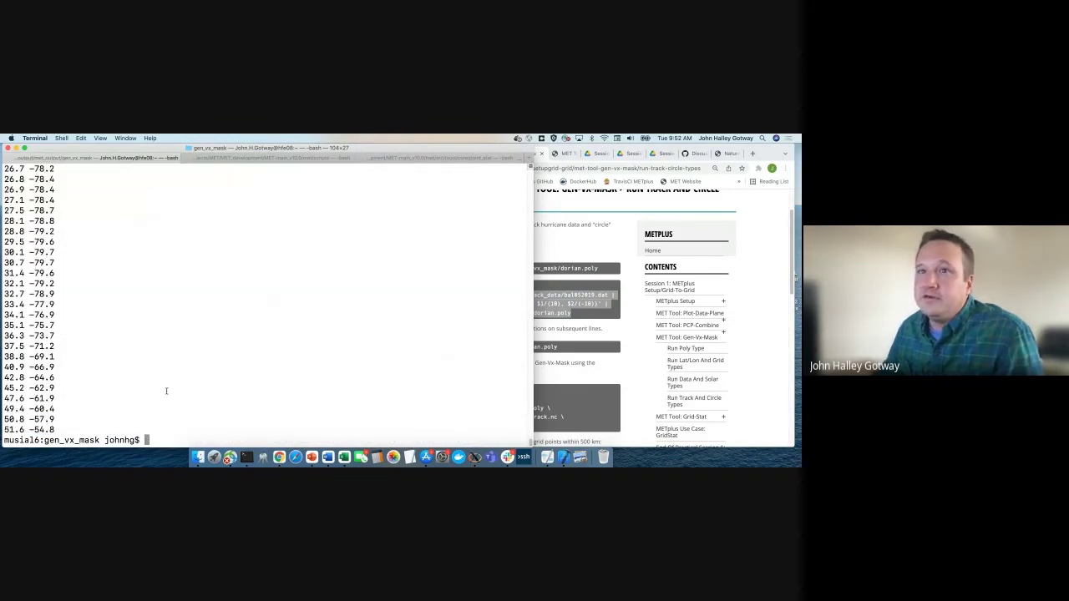
{"action": "scroll", "coordinate": [167, 391], "scroll_direction": "up", "scroll_amount": 10}
{"action": "scroll", "coordinate": [95, 353], "scroll_direction": "down", "scroll_amount": 4}
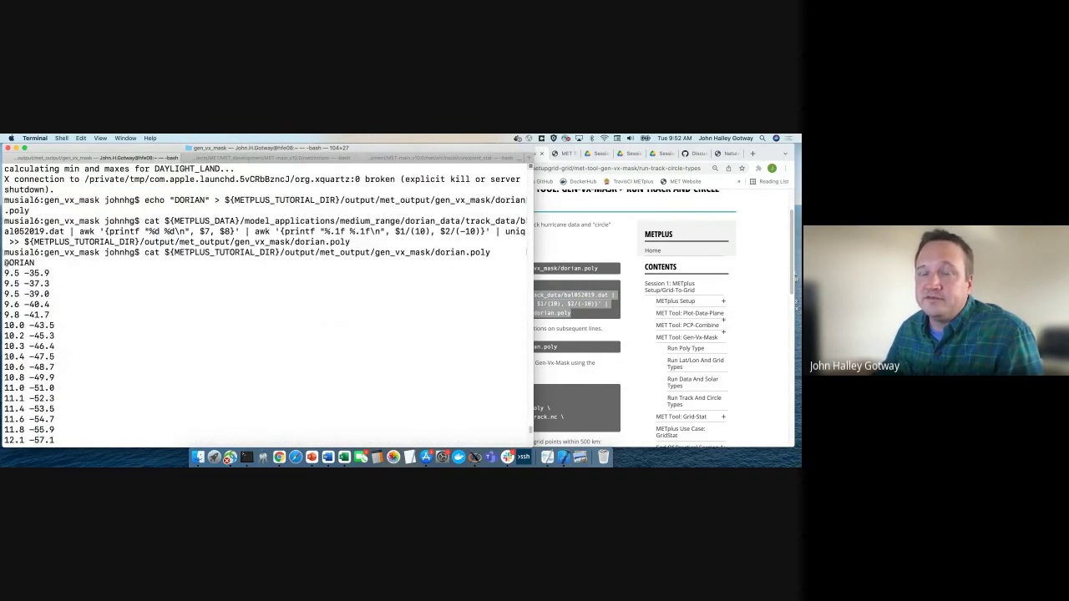
{"action": "double_click", "coordinate": [5, 262]}
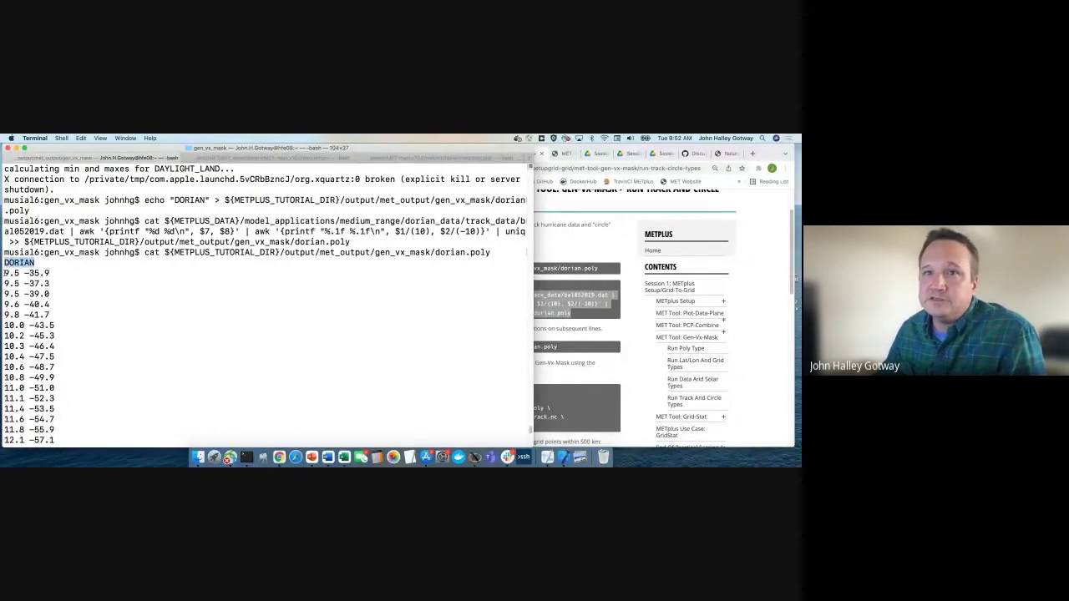
{"action": "scroll", "coordinate": [43, 305], "scroll_direction": "down", "scroll_amount": 5}
{"action": "scroll", "coordinate": [42, 297], "scroll_direction": "down", "scroll_amount": 15}
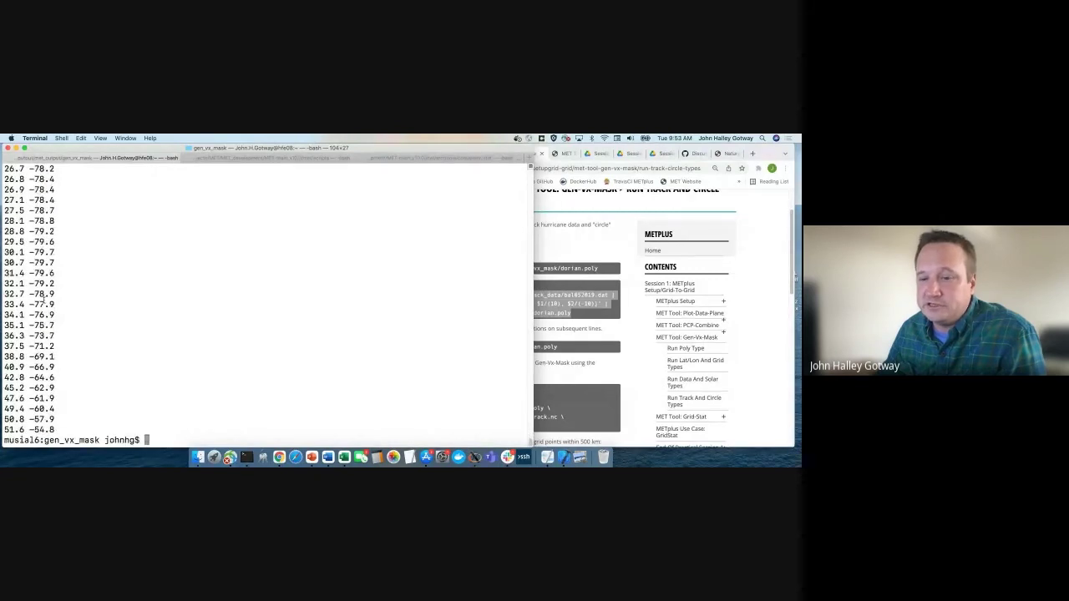
{"action": "left_click", "coordinate": [591, 373]}
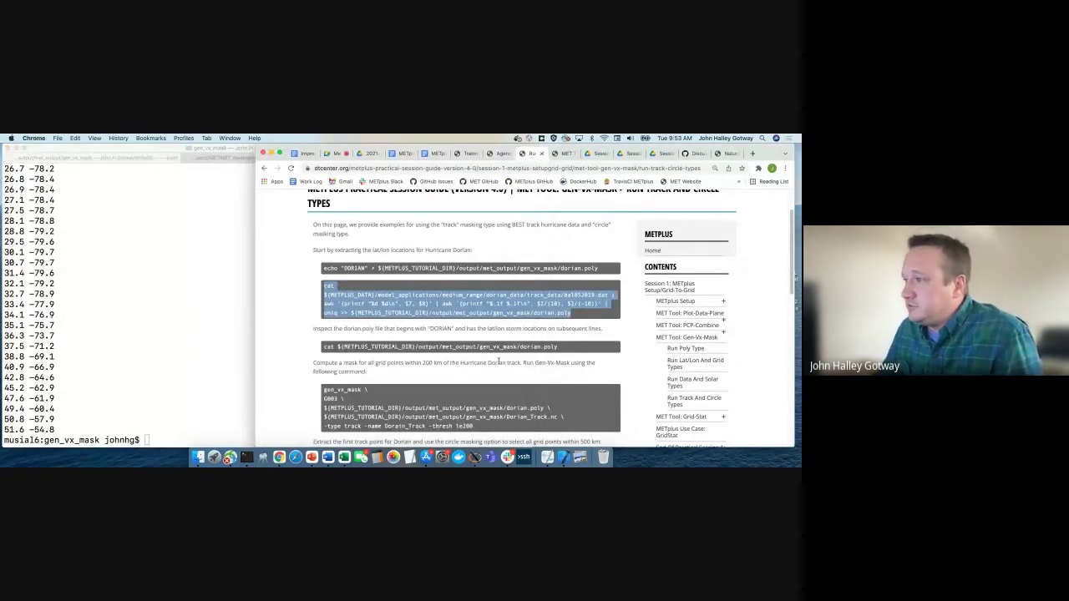
Run the tutorial's gen_vx_mask -type track command on grid G003 in Terminal
{"action": "scroll", "coordinate": [499, 361], "scroll_direction": "down", "scroll_amount": 3}
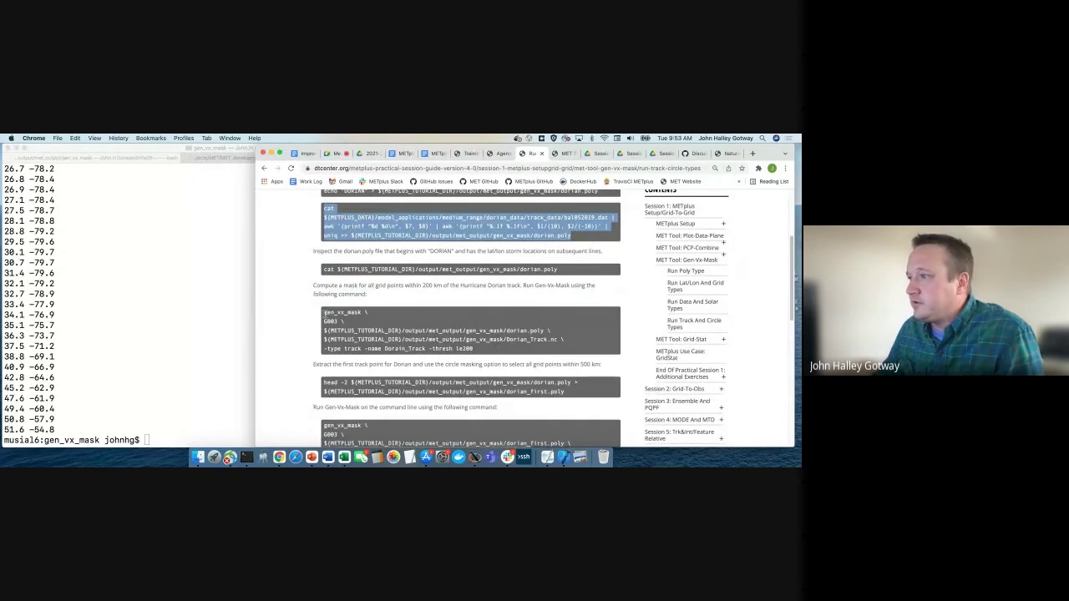
{"action": "left_click_drag", "start_coordinate": [324, 350], "coordinate": [361, 349]}
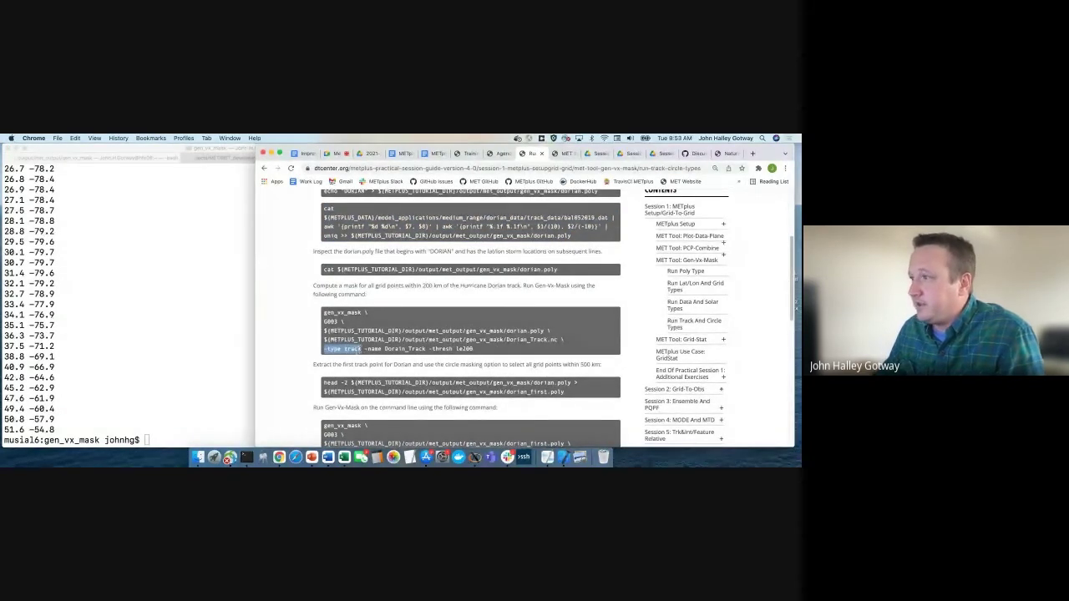
{"action": "double_click", "coordinate": [331, 322]}
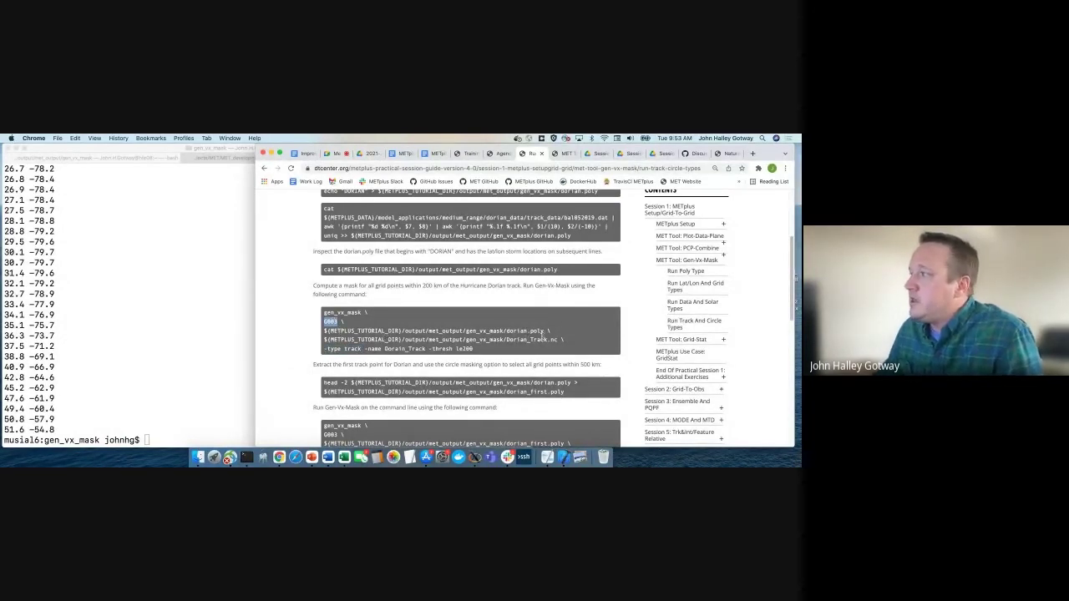
{"action": "left_click_drag", "start_coordinate": [548, 331], "coordinate": [329, 337]}
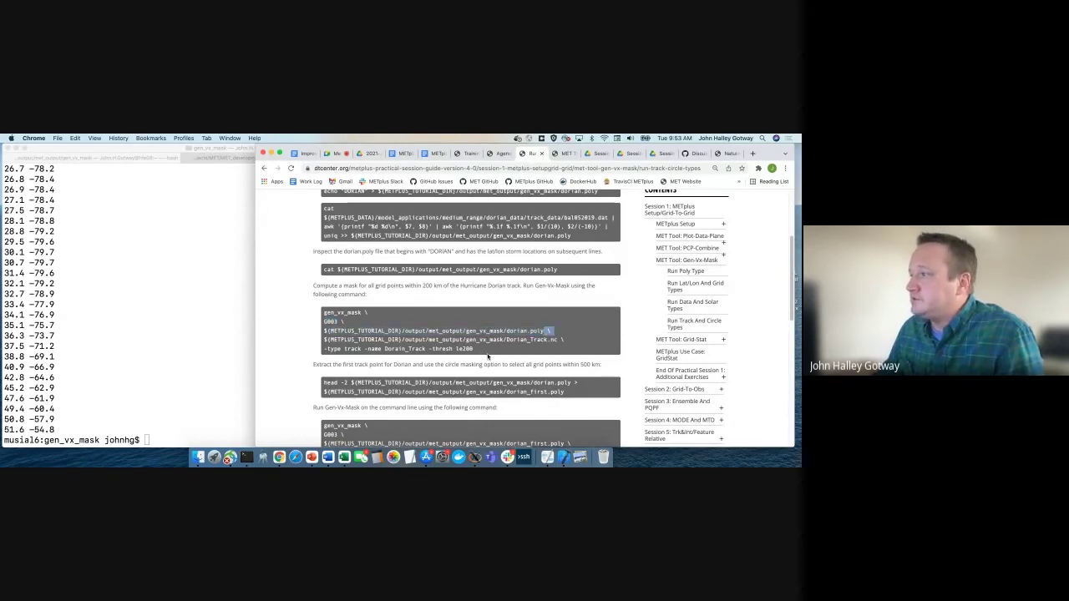
{"action": "left_click_drag", "start_coordinate": [489, 357], "coordinate": [324, 313]}
{"action": "key", "text": "super+c"}
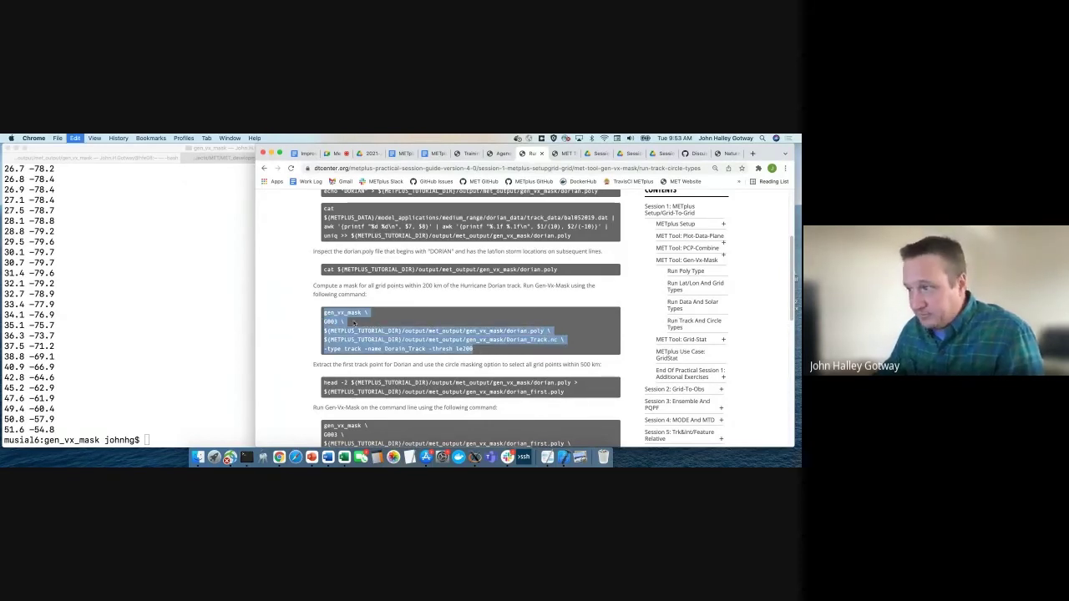
{"action": "left_click", "coordinate": [222, 319]}
{"action": "key", "text": "super+v"}
{"action": "key", "text": "Return"}
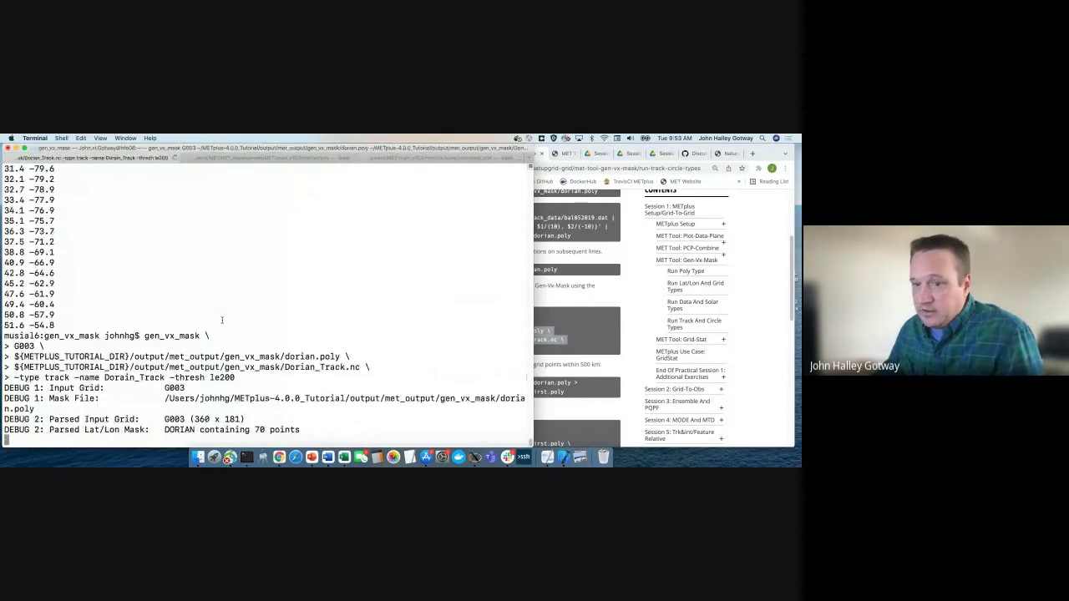
Review the command's Dorian_Track.nc output, misspelled Dorain mask name and -thresh le200
{"action": "key", "text": "super+Tab"}
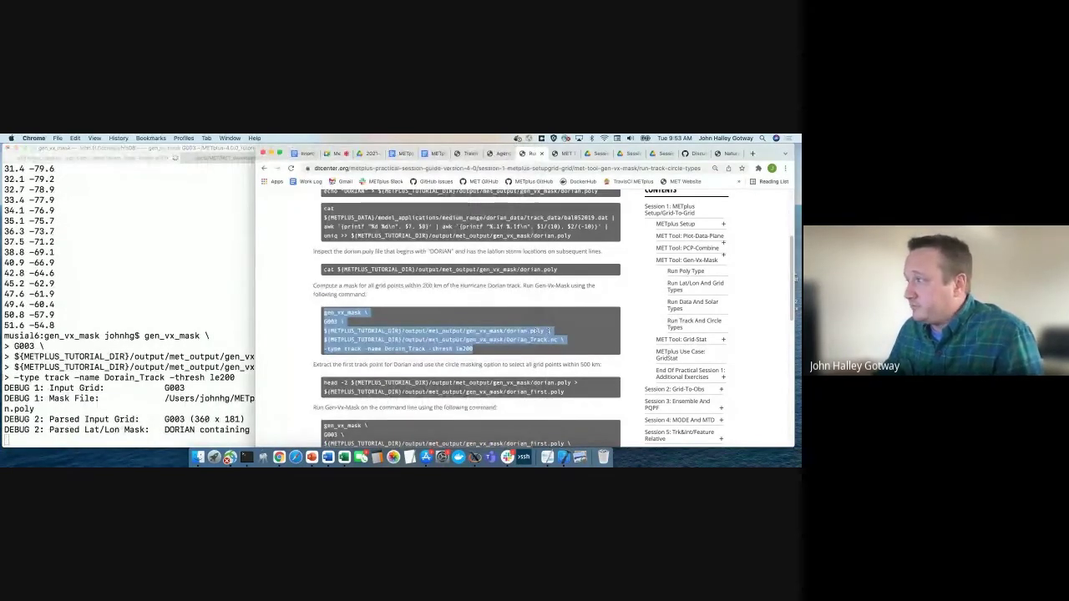
{"action": "left_click", "coordinate": [501, 349]}
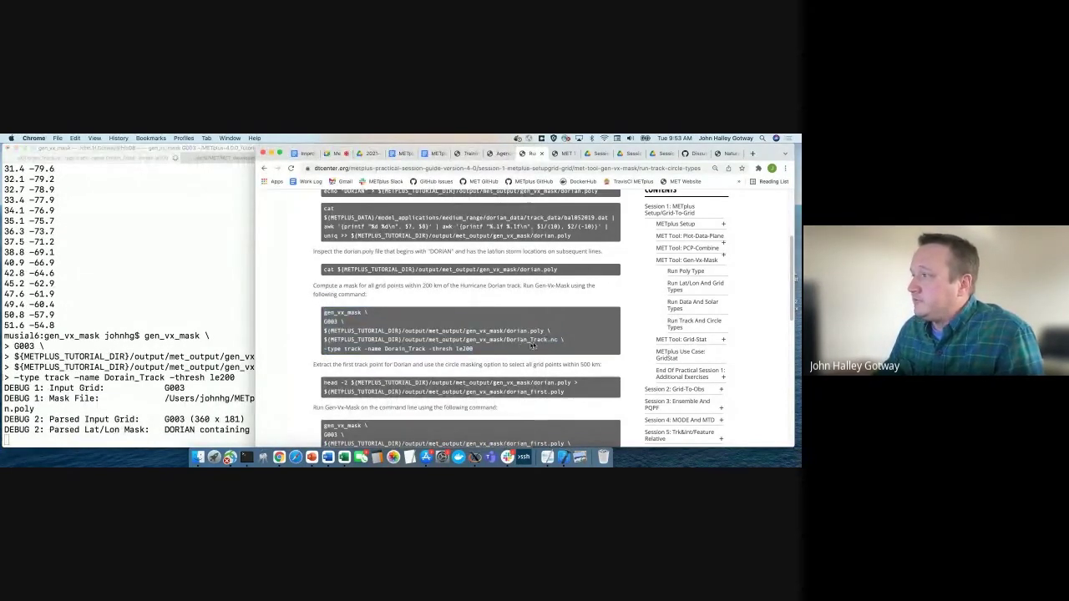
{"action": "left_click_drag", "start_coordinate": [558, 341], "coordinate": [505, 342]}
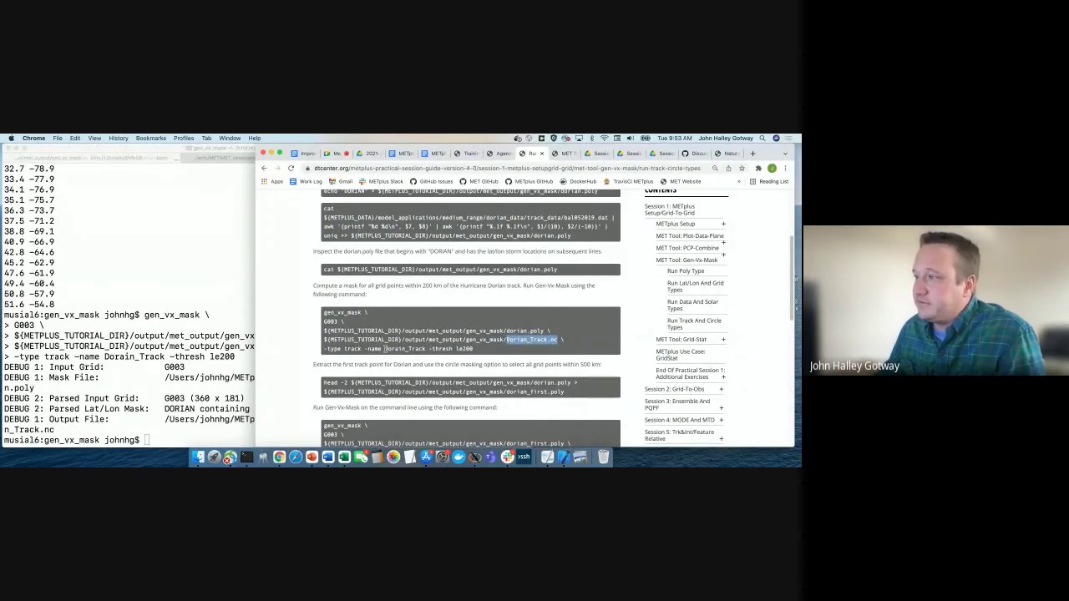
{"action": "left_click_drag", "start_coordinate": [384, 349], "coordinate": [406, 349]}
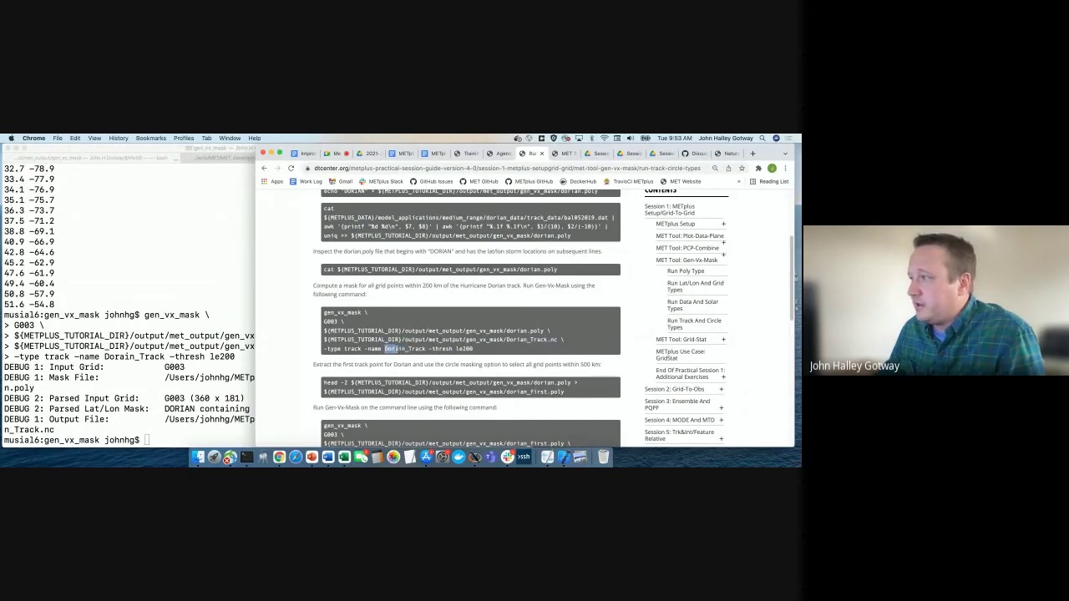
{"action": "left_click", "coordinate": [428, 349]}
{"action": "left_click_drag", "start_coordinate": [429, 349], "coordinate": [473, 349]}
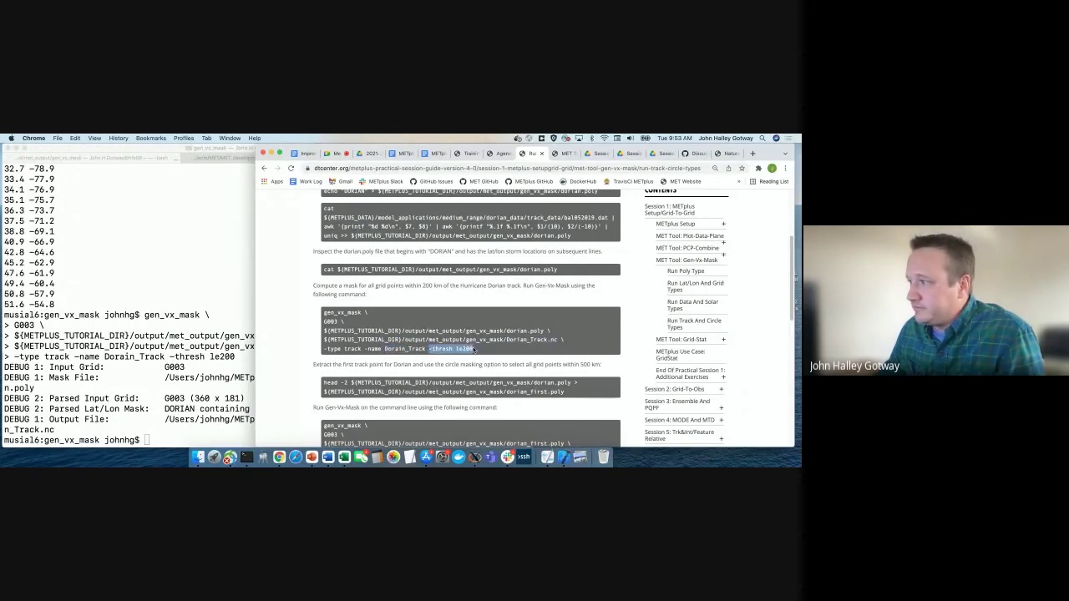
Open Dorian_Track.nc in ncview and accept the min/max prompt
{"action": "left_click", "coordinate": [176, 318]}
{"action": "type", "text": "ncvi"}
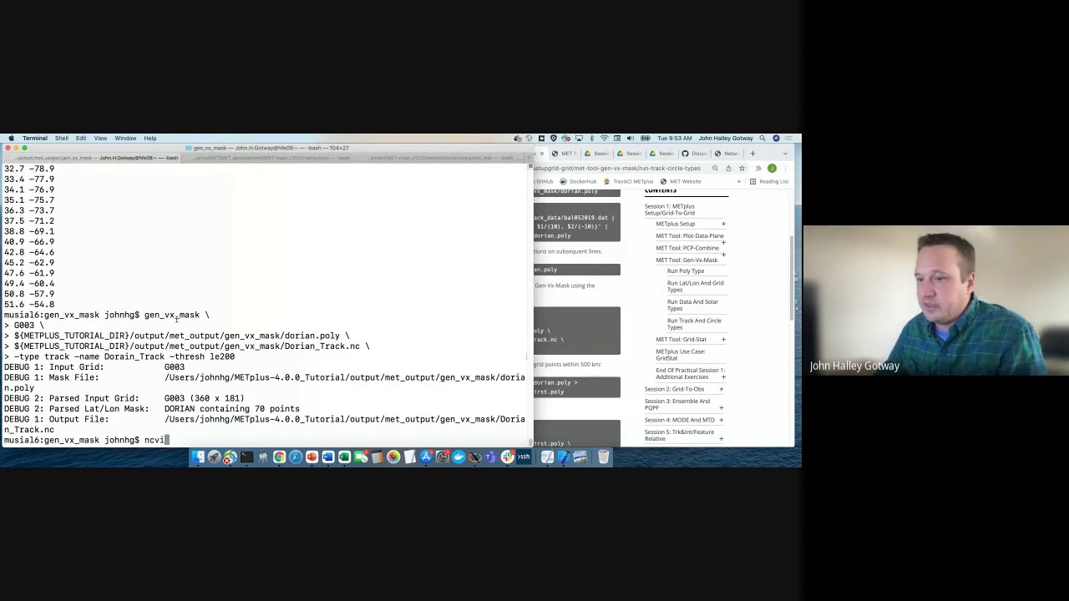
{"action": "type", "text": "ew"}
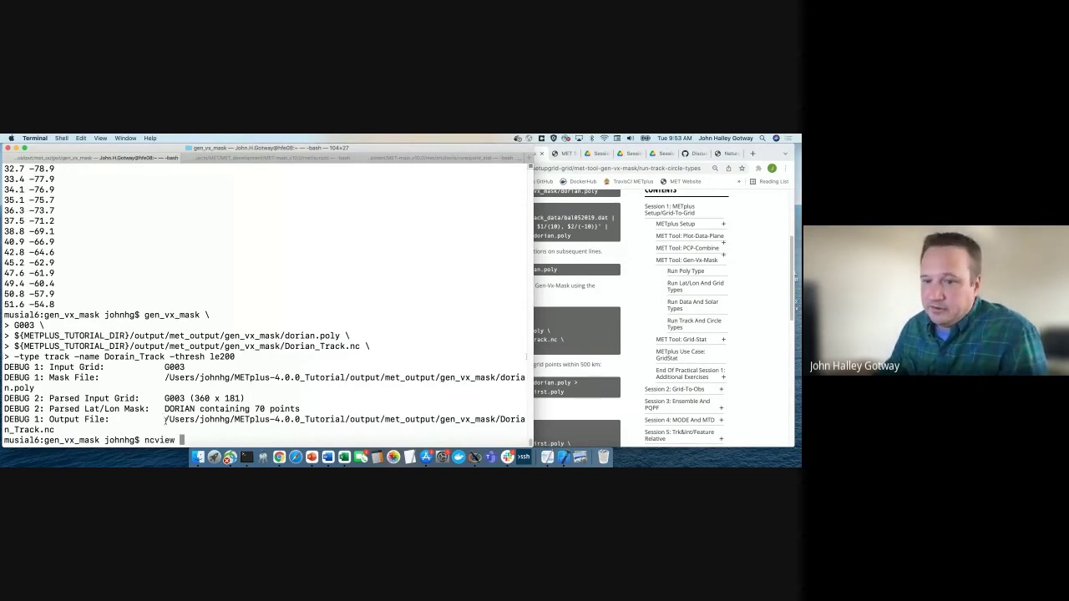
{"action": "double_click", "coordinate": [165, 422]}
{"action": "key", "text": "super+c"}
{"action": "key", "text": "super+v"}
{"action": "key", "text": "Return"}
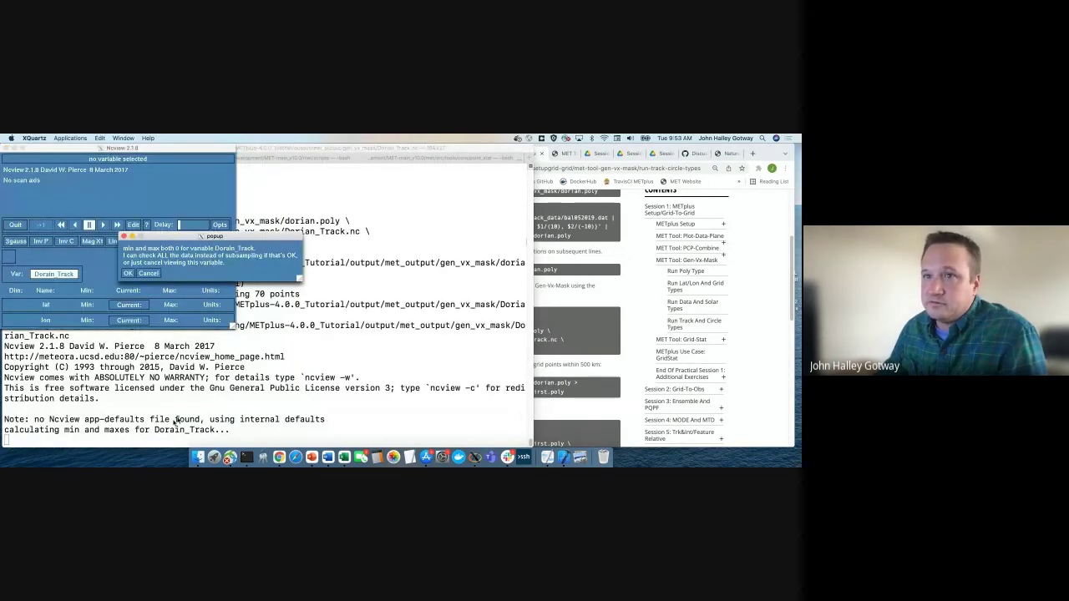
{"action": "left_click", "coordinate": [128, 274]}
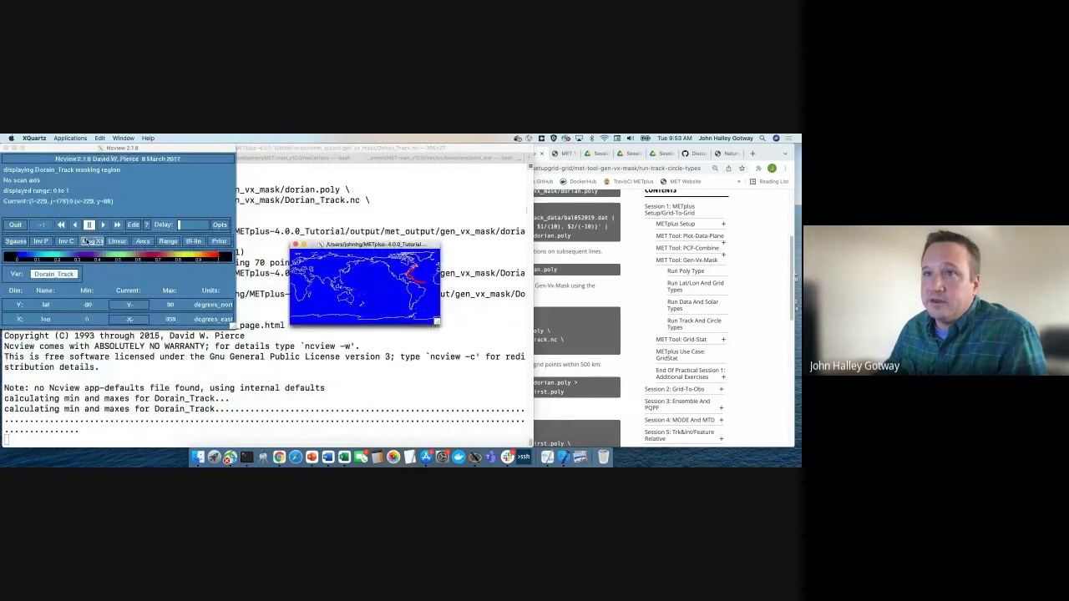
Enlarge the track mask map twice and reposition its window
{"action": "left_click", "coordinate": [91, 241]}
{"action": "left_click", "coordinate": [91, 240]}
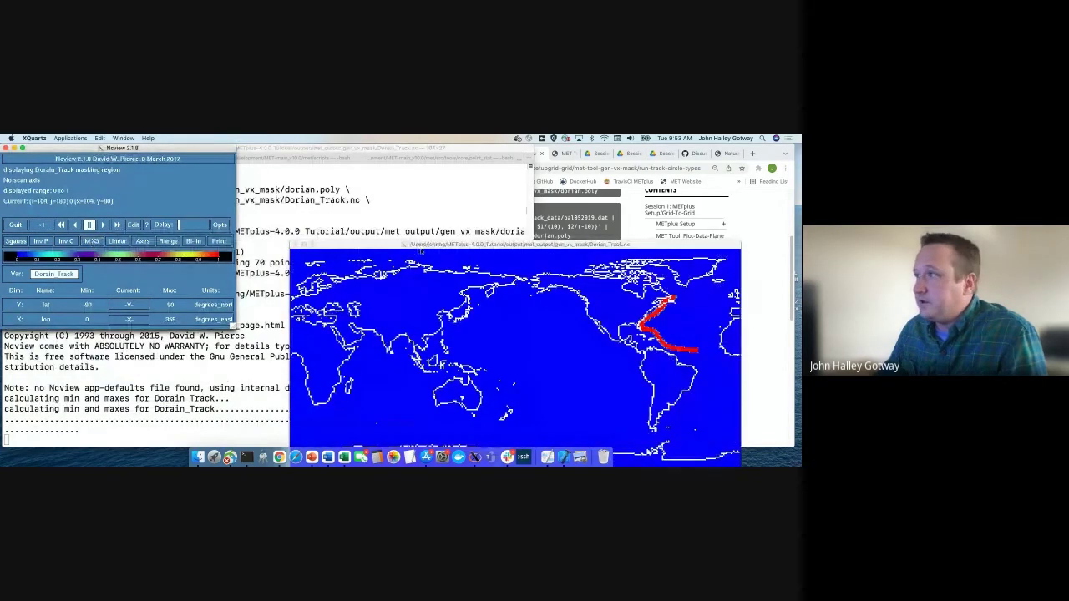
{"action": "left_click_drag", "start_coordinate": [421, 252], "coordinate": [207, 167]}
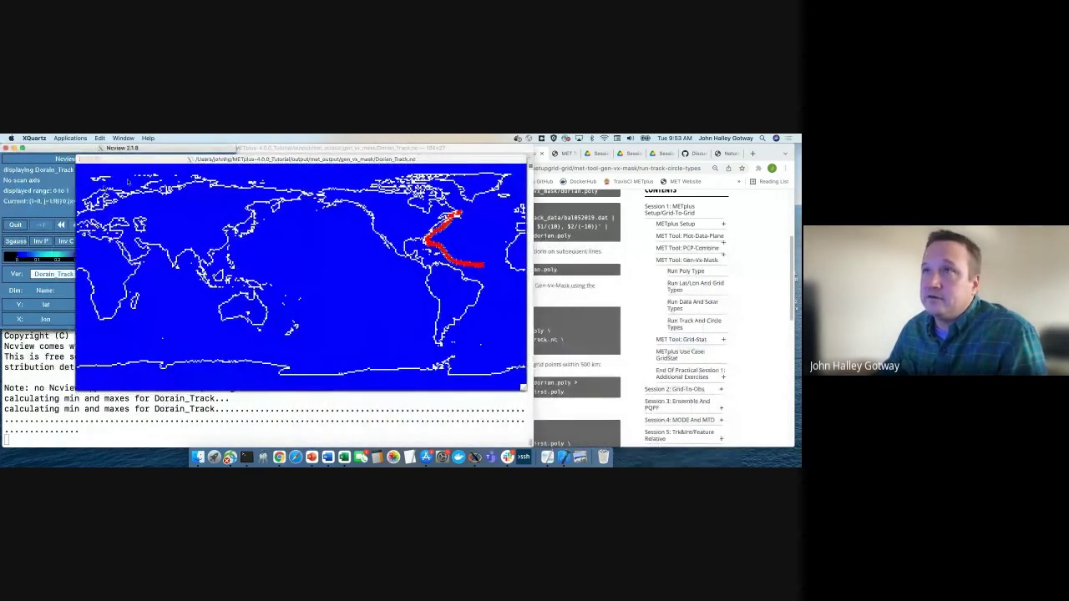
{"action": "left_click_drag", "start_coordinate": [134, 158], "coordinate": [308, 175]}
{"action": "left_click", "coordinate": [194, 242]}
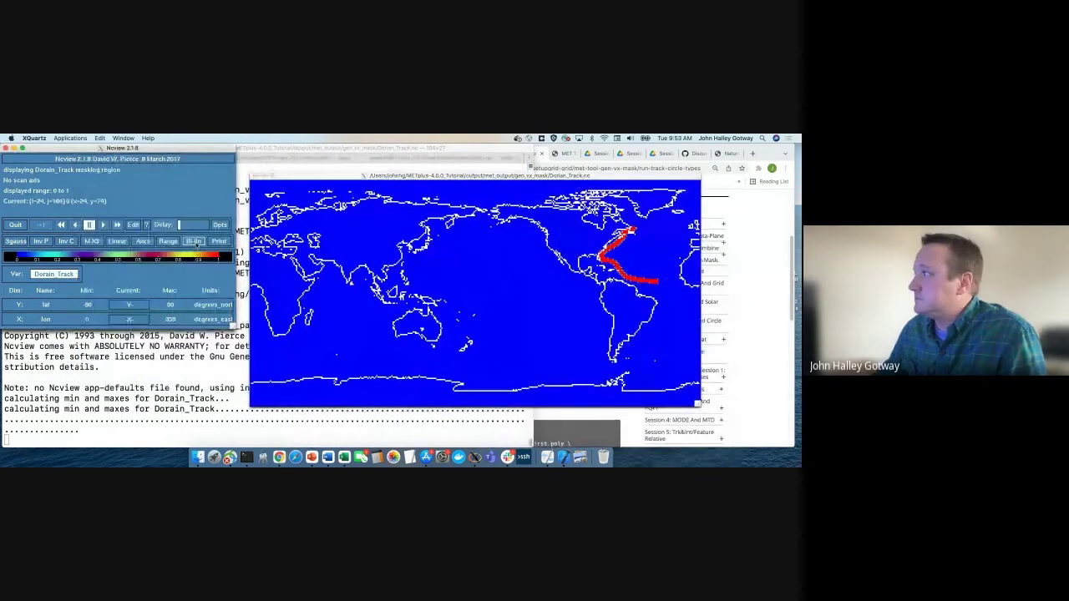
{"action": "left_click", "coordinate": [195, 242]}
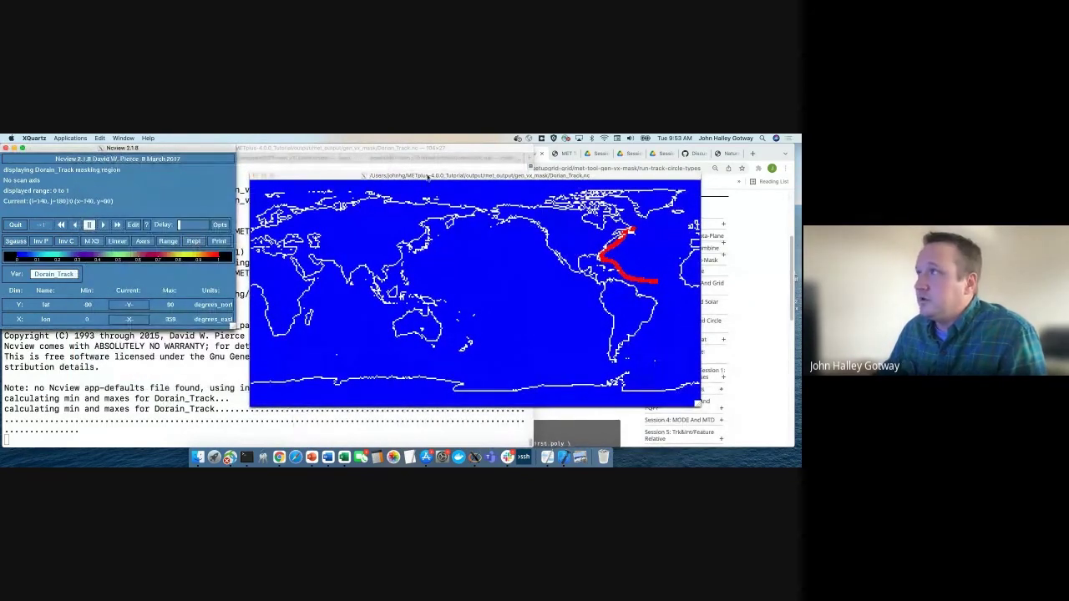
{"action": "left_click_drag", "start_coordinate": [430, 174], "coordinate": [289, 174]}
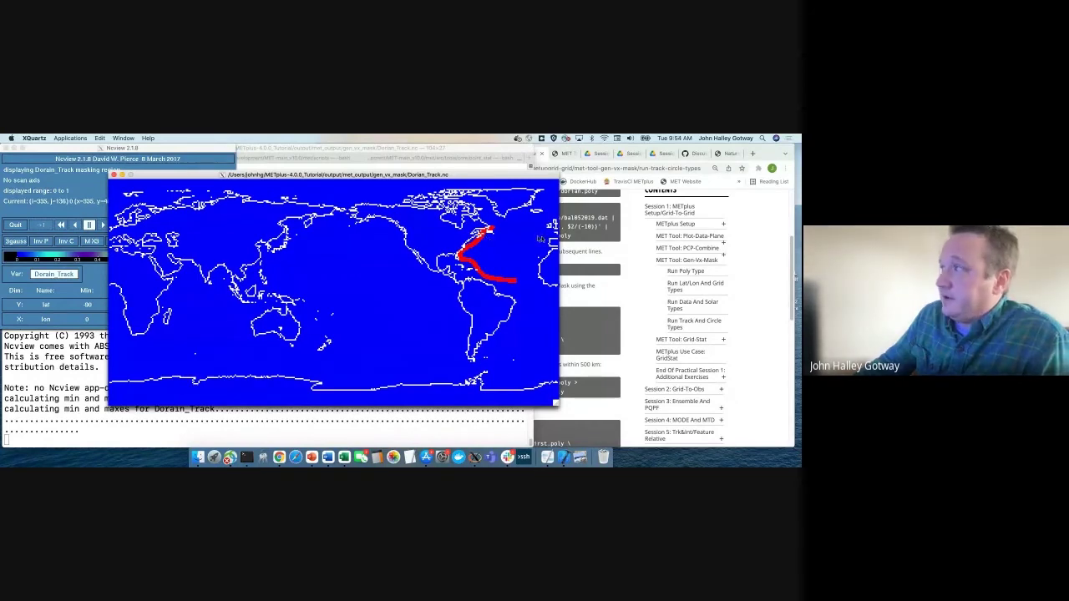
Close ncview and run the tutorial's head -2 command to create dorian_first.poly
{"action": "left_click", "coordinate": [114, 175]}
{"action": "left_click", "coordinate": [583, 340]}
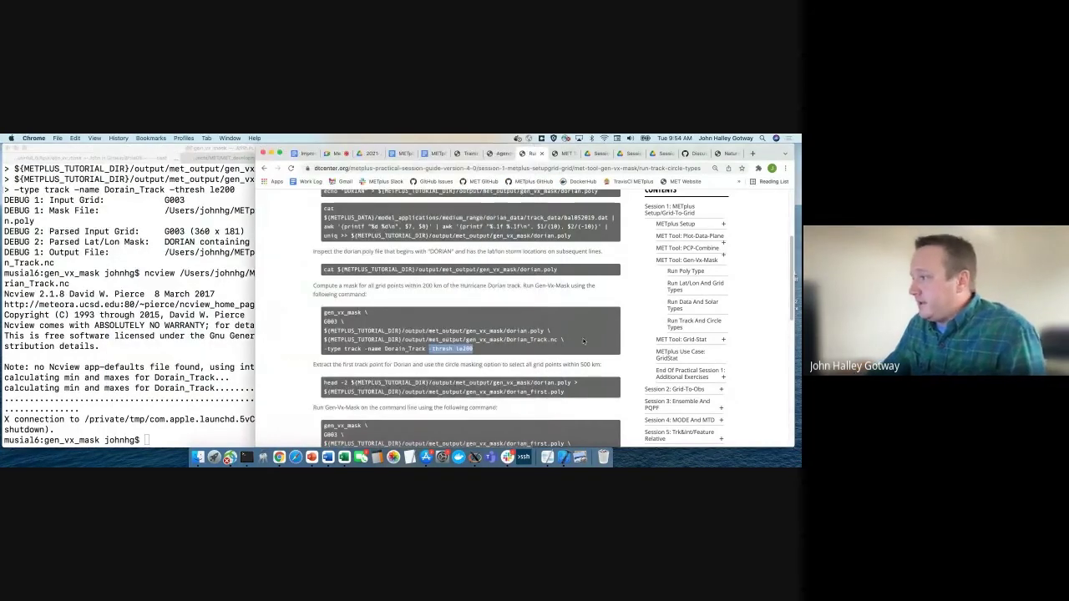
{"action": "scroll", "coordinate": [583, 341], "scroll_direction": "down", "scroll_amount": 3}
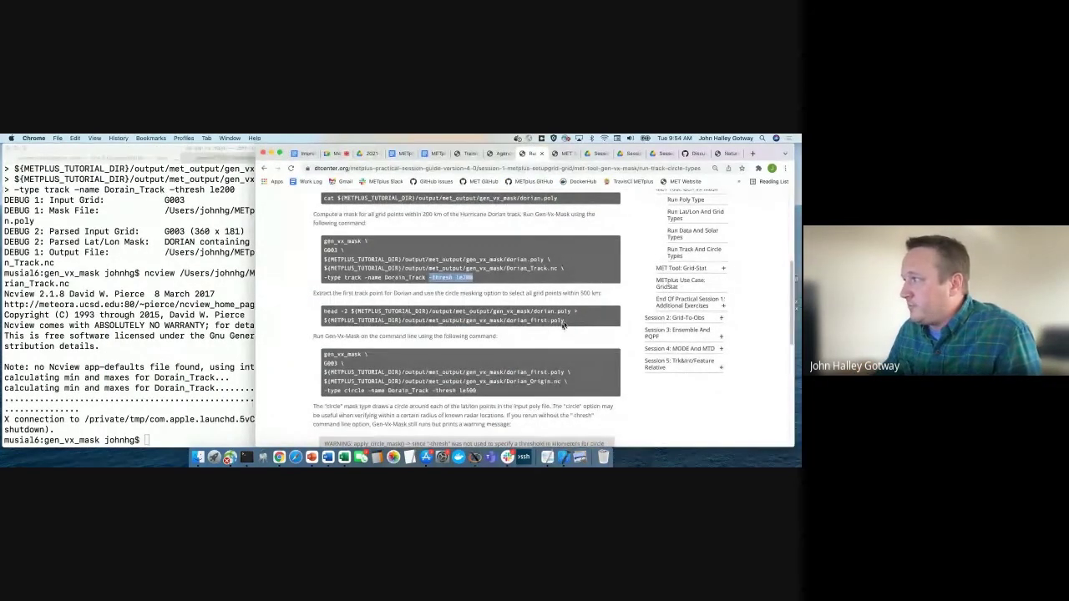
{"action": "left_click_drag", "start_coordinate": [568, 323], "coordinate": [316, 316]}
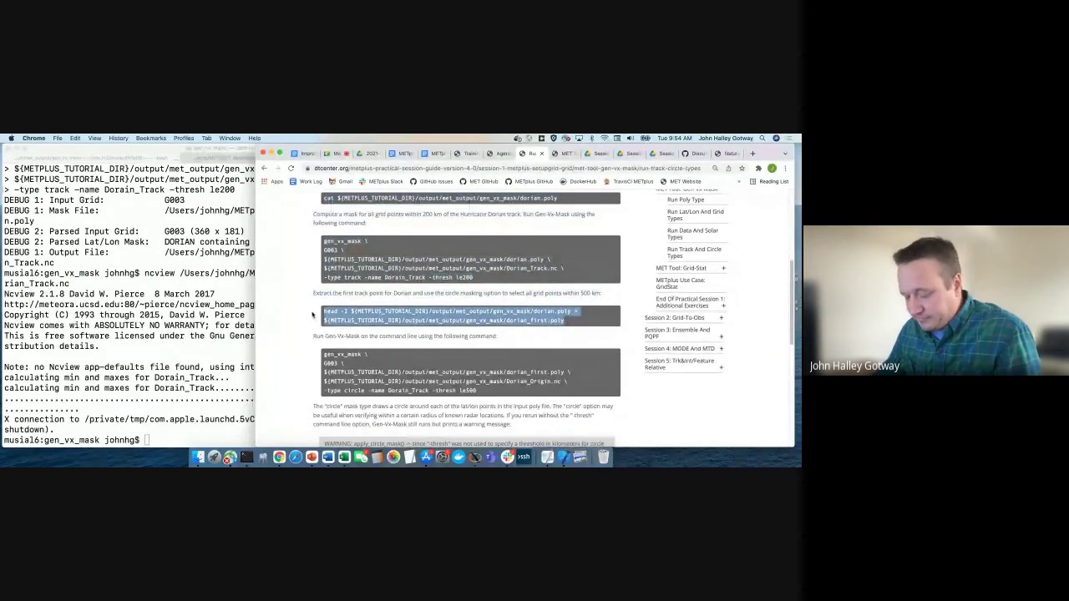
{"action": "key", "text": "super+c"}
{"action": "left_click", "coordinate": [148, 355]}
{"action": "key", "text": "super+v"}
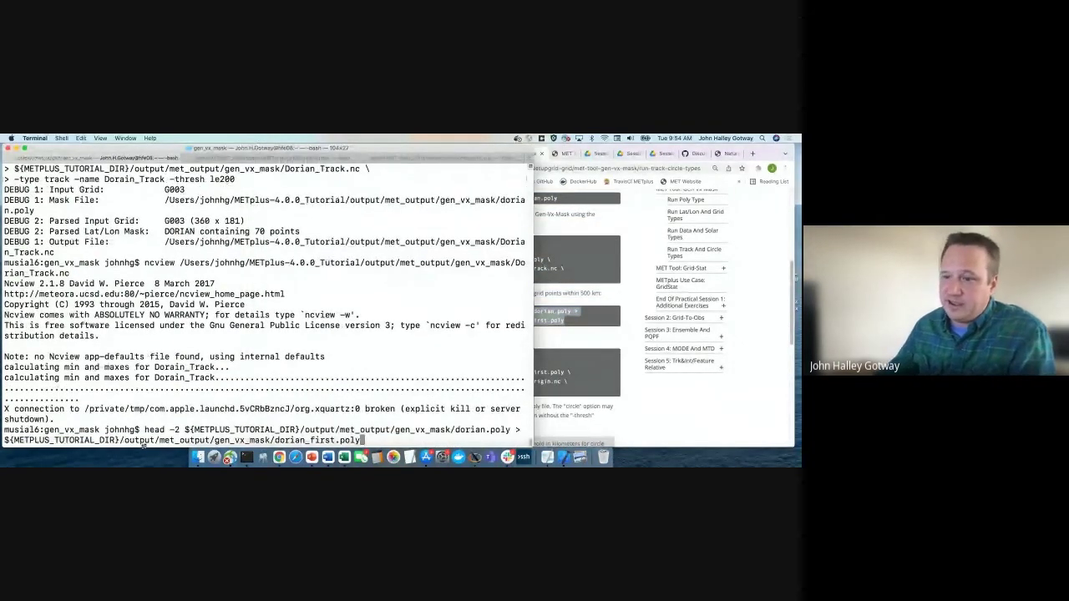
{"action": "left_click_drag", "start_coordinate": [143, 431], "coordinate": [183, 430]}
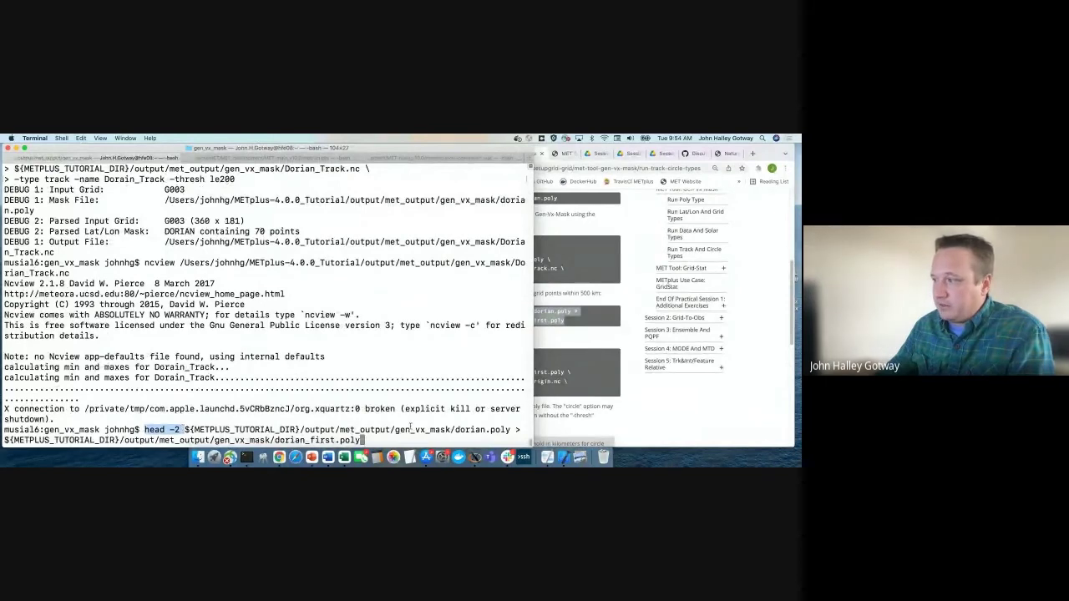
{"action": "left_click_drag", "start_coordinate": [276, 440], "coordinate": [368, 440]}
{"action": "key", "text": "Return"}
Print dorian_first.poly, showing DORIAN and the first point 9.5 -35.9
{"action": "type", "text": "cat"}
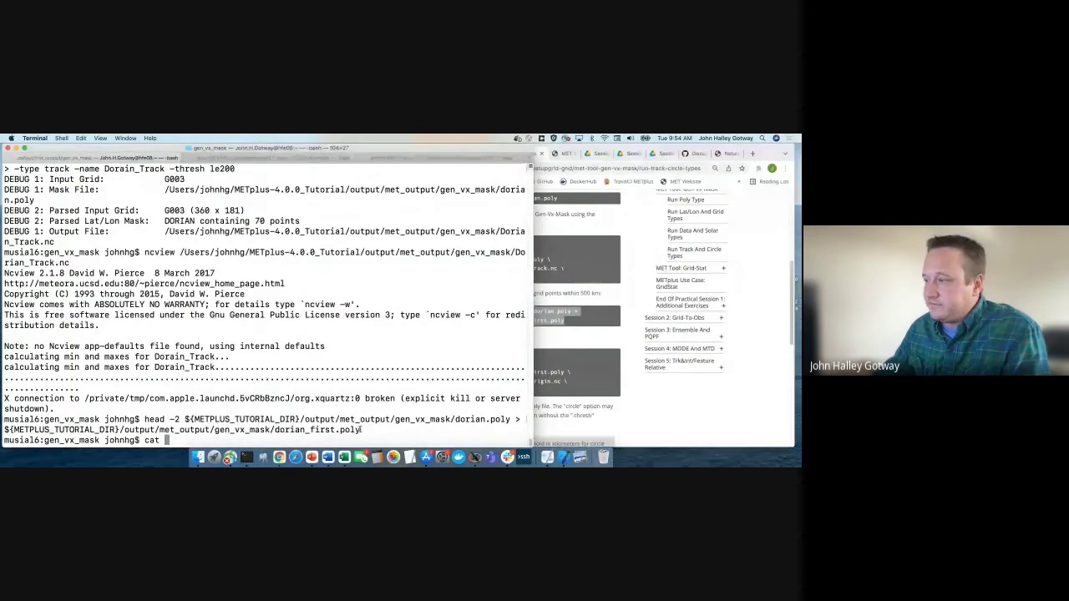
{"action": "left_click_drag", "start_coordinate": [361, 429], "coordinate": [2, 431]}
{"action": "key", "text": "super+c"}
{"action": "key", "text": "super+v"}
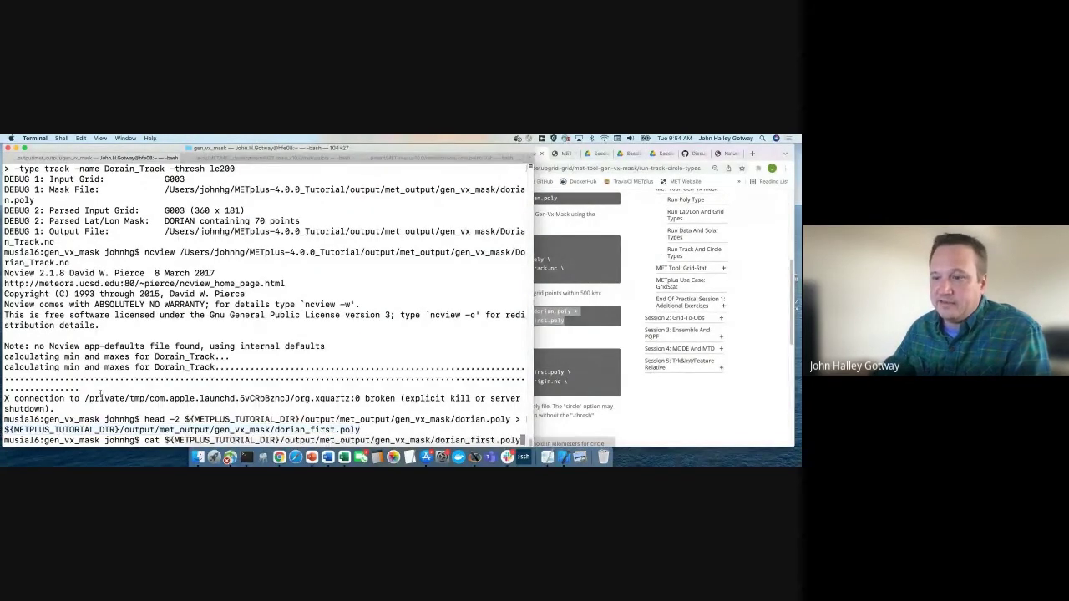
{"action": "key", "text": "Return"}
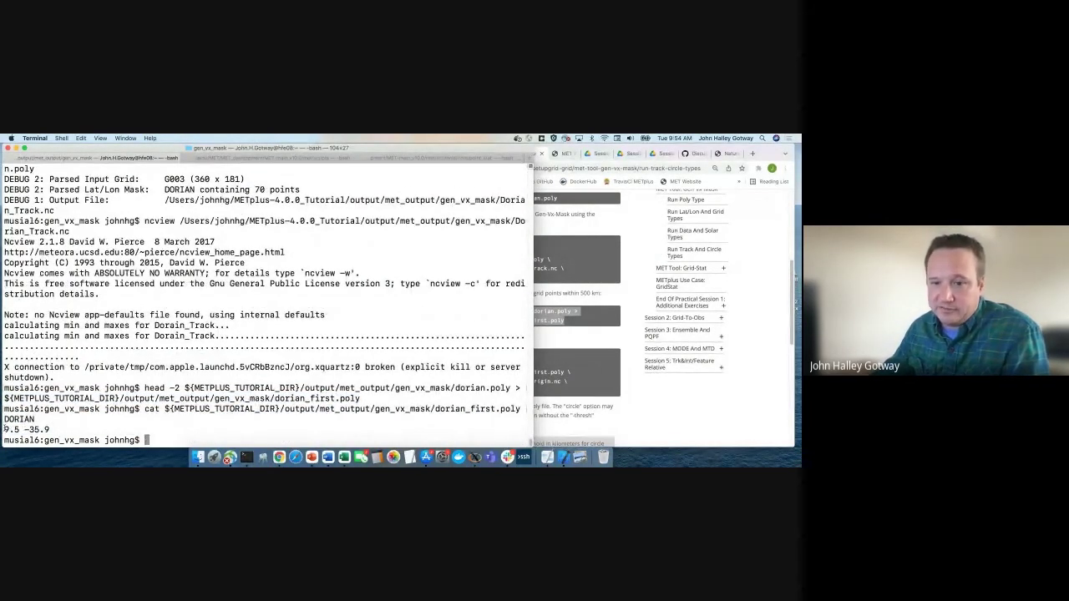
{"action": "left_click", "coordinate": [573, 405]}
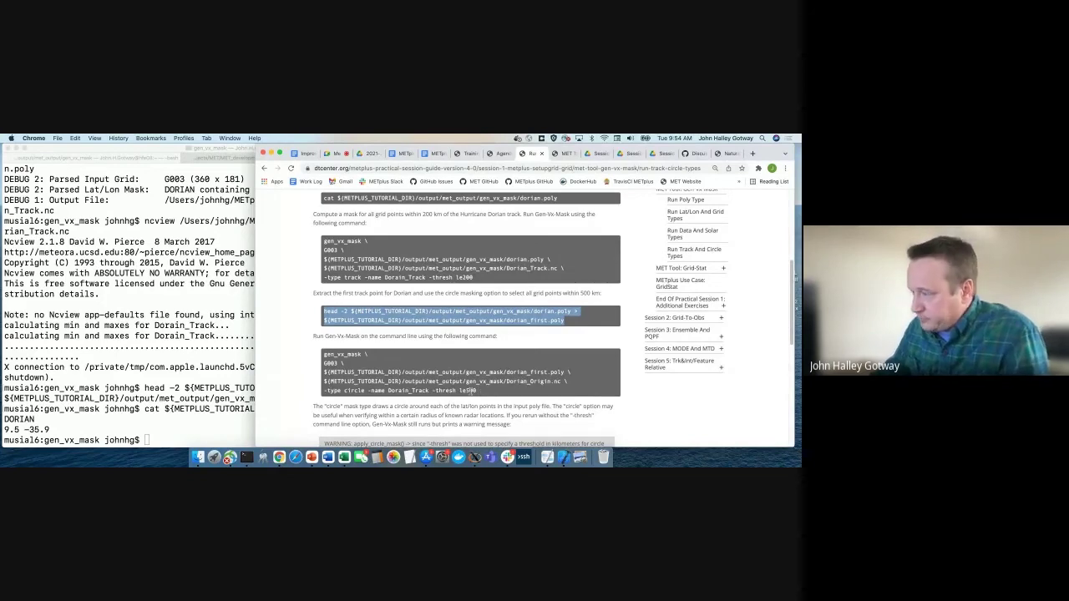
Run the tutorial's gen_vx_mask -type circle command with -thresh le500 in Terminal
{"action": "double_click", "coordinate": [471, 390]}
{"action": "left_click_drag", "start_coordinate": [489, 393], "coordinate": [321, 355]}
{"action": "key", "text": "super+c"}
{"action": "left_click", "coordinate": [224, 365]}
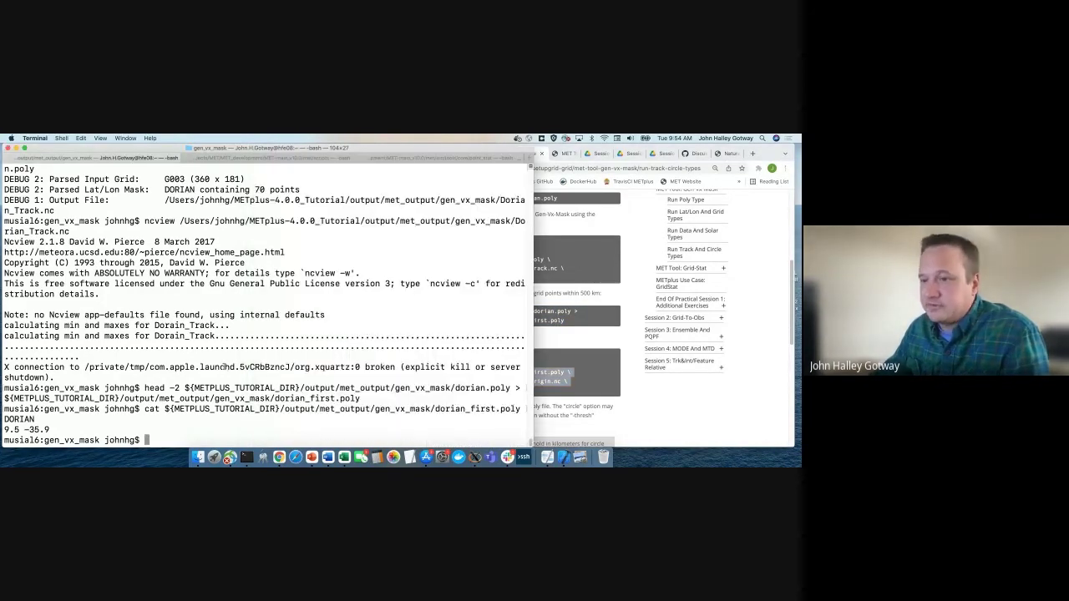
{"action": "key", "text": "super+v"}
Open the Dorian_Origin.nc output in ncview
{"action": "type", "text": "ncview"}
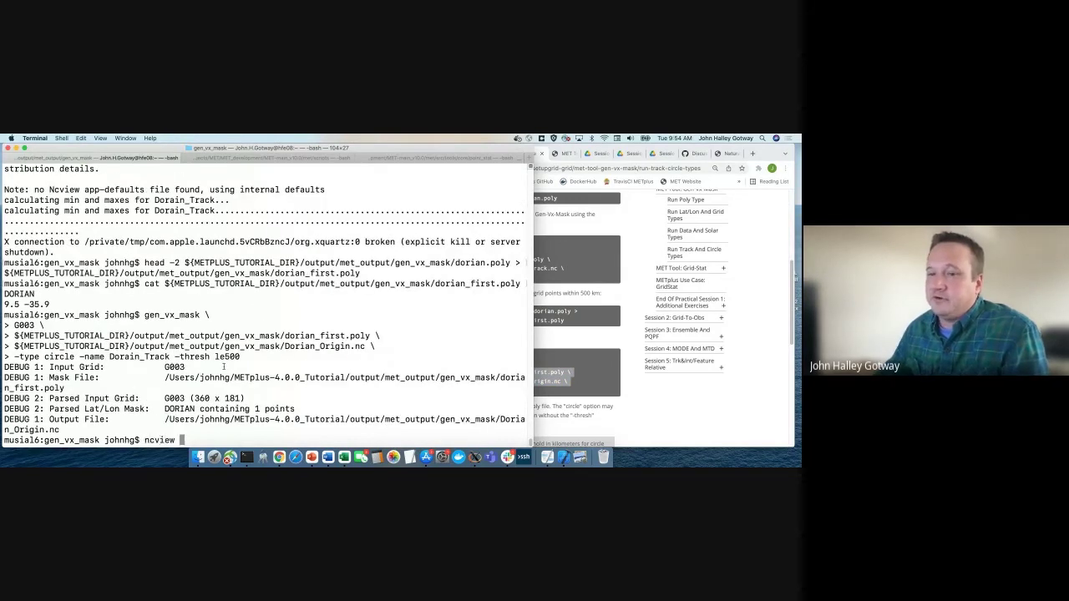
{"action": "left_click_drag", "start_coordinate": [162, 419], "coordinate": [59, 430]}
{"action": "key", "text": "super+c"}
{"action": "key", "text": "super+v"}
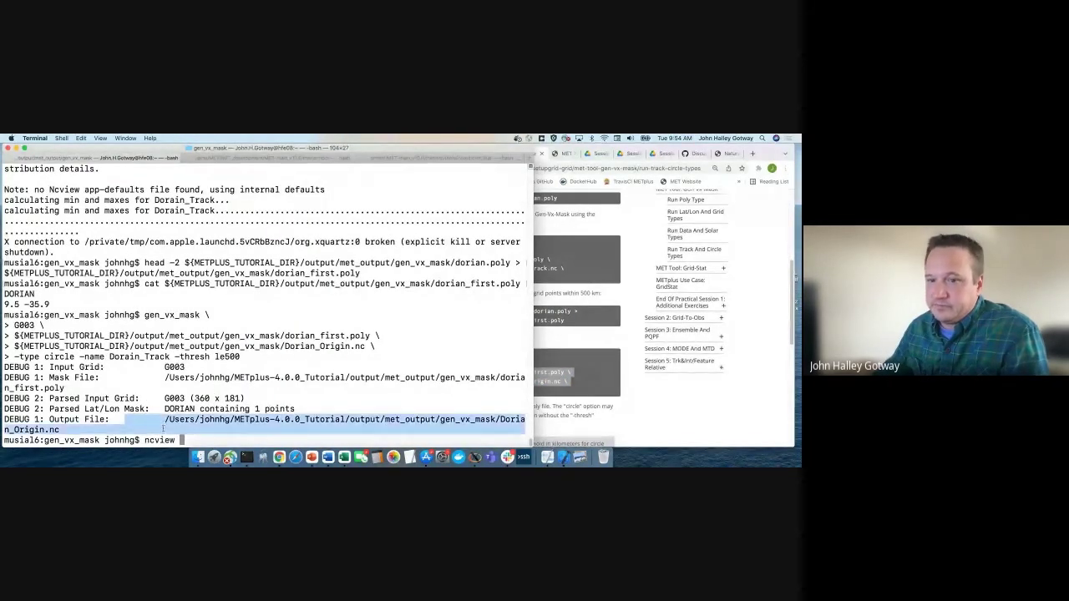
{"action": "key", "text": "Return"}
Dismiss the min/max notice, magnify the Dorian_Origin map to X2, and reposition it
{"action": "left_click", "coordinate": [128, 273]}
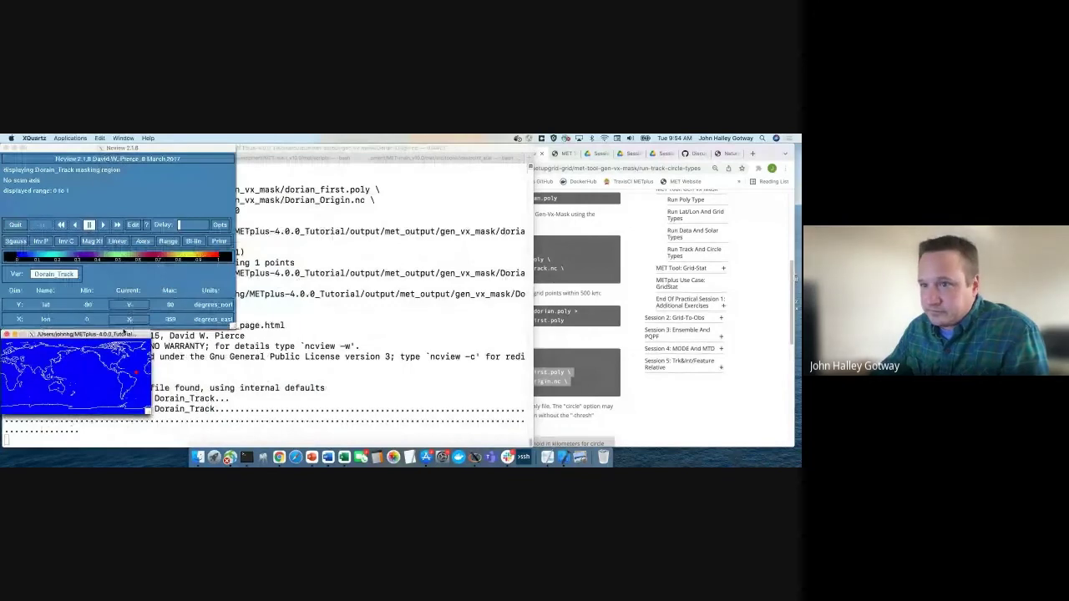
{"action": "left_click", "coordinate": [92, 242]}
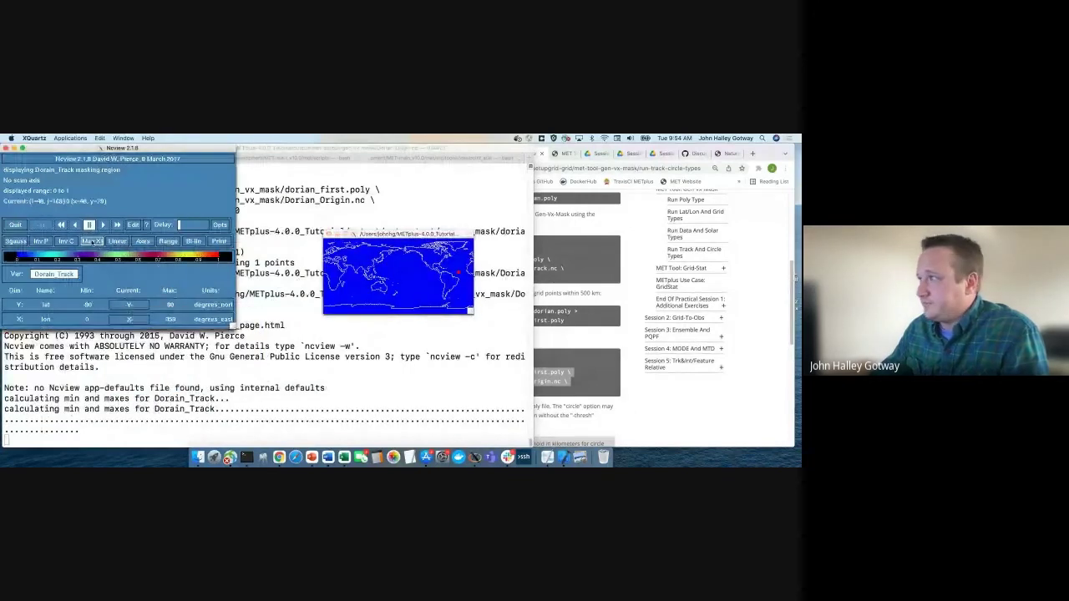
{"action": "left_click_drag", "start_coordinate": [401, 235], "coordinate": [261, 230]}
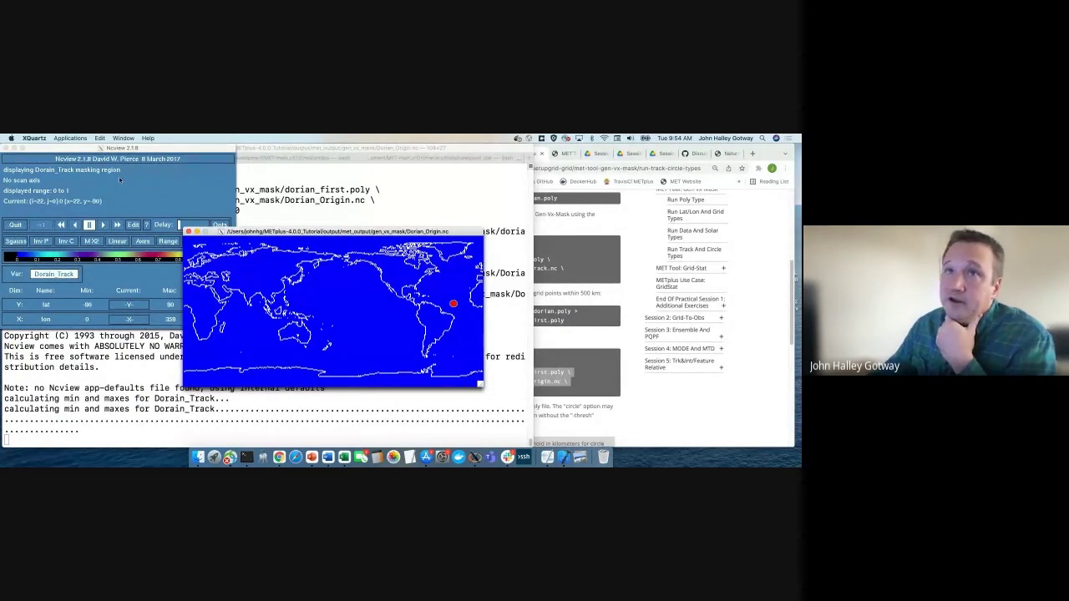
Close ncview and locate the '-thresh le500' option the tutorial says to omit from the circle mask
{"action": "left_click", "coordinate": [5, 148]}
{"action": "left_click", "coordinate": [579, 343]}
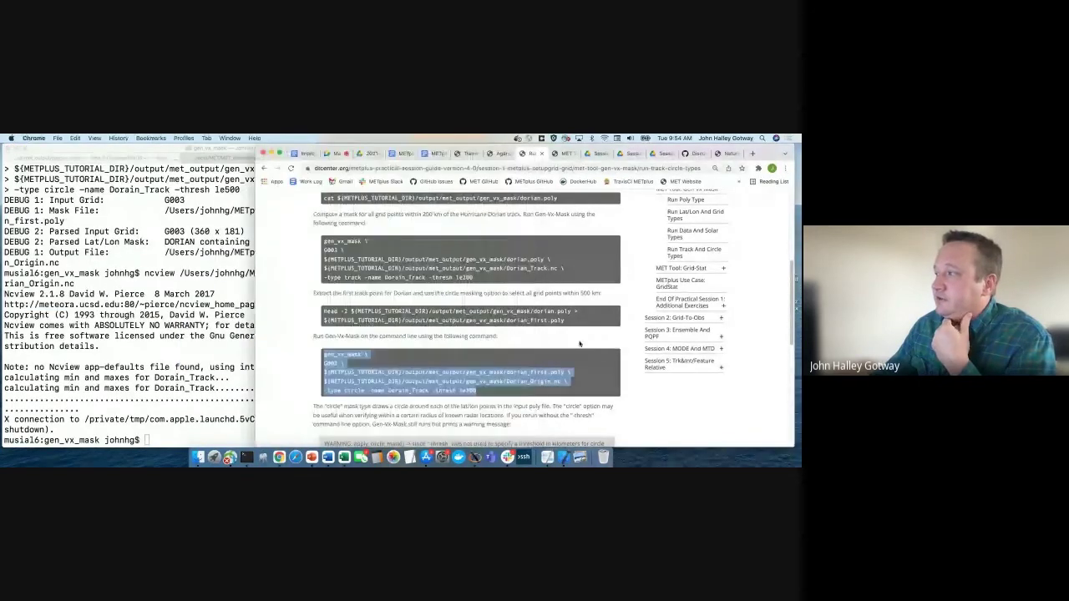
{"action": "scroll", "coordinate": [580, 343], "scroll_direction": "down", "scroll_amount": 3}
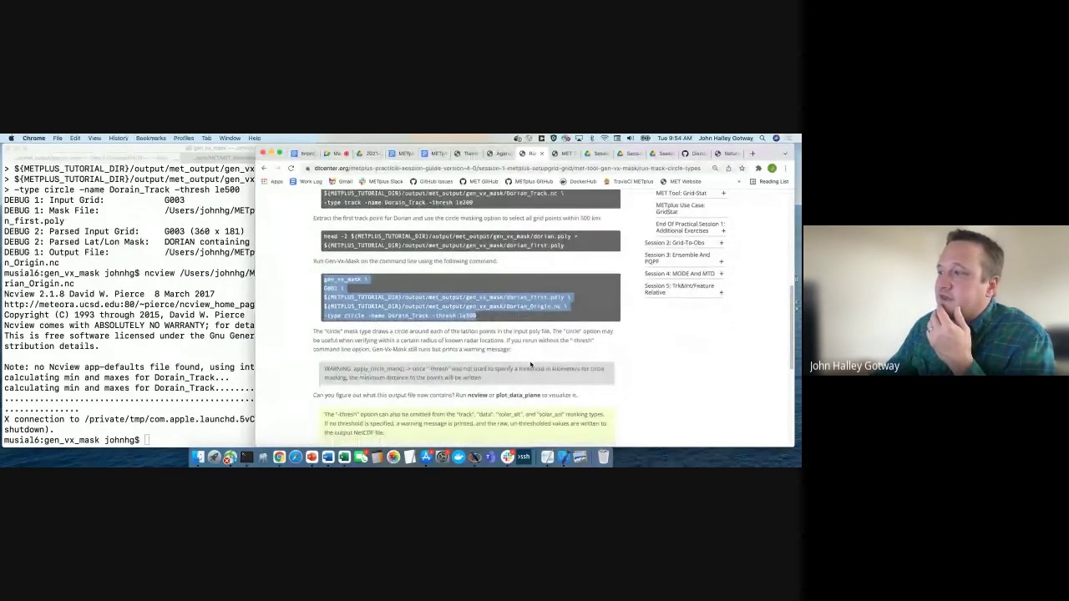
{"action": "scroll", "coordinate": [531, 365], "scroll_direction": "down", "scroll_amount": 2}
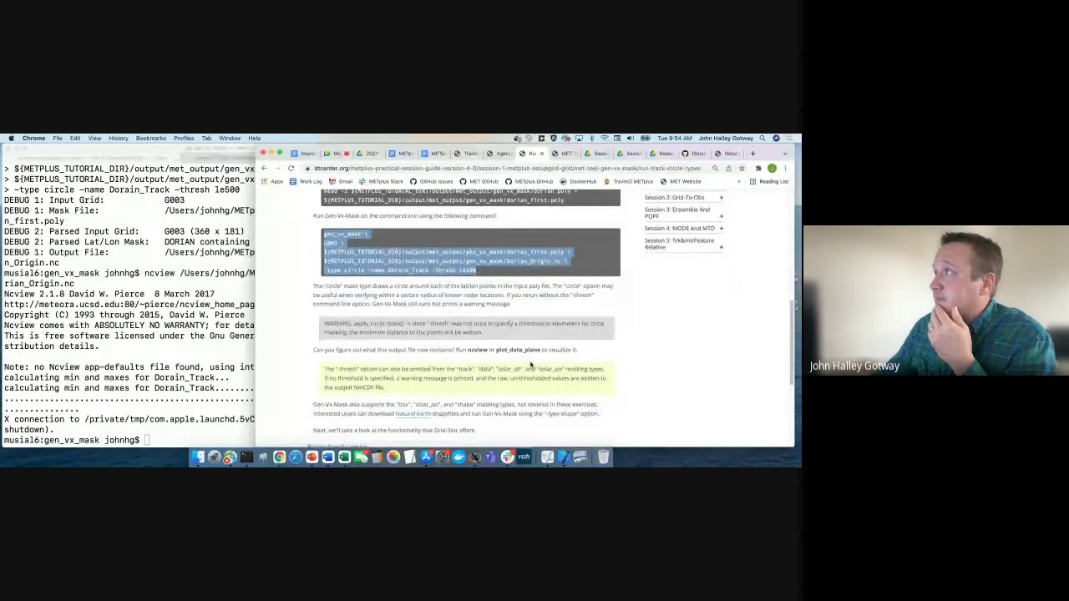
{"action": "scroll", "coordinate": [530, 365], "scroll_direction": "down", "scroll_amount": 3}
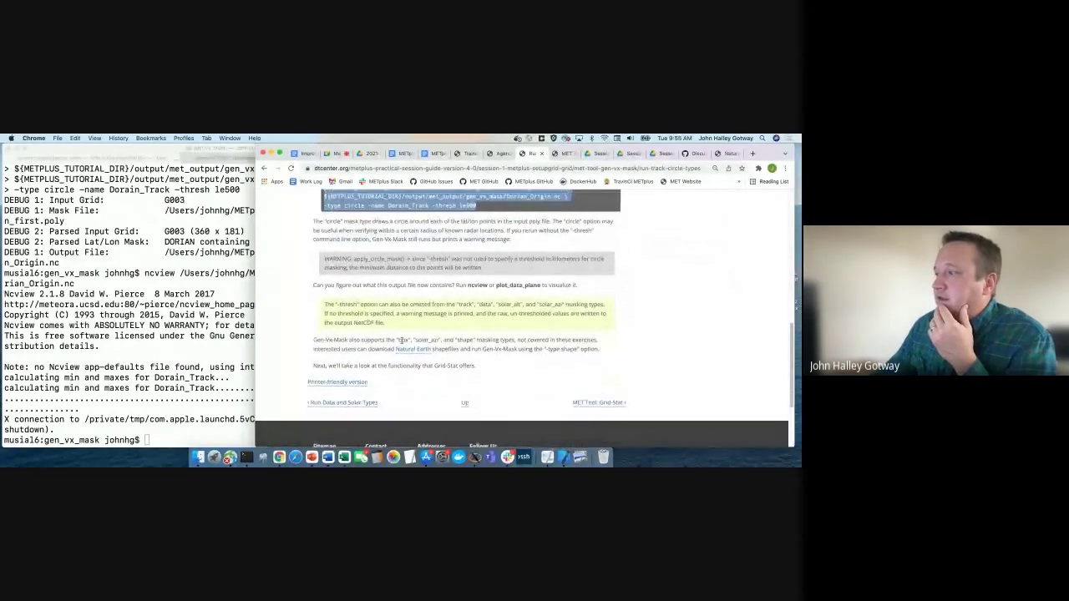
{"action": "scroll", "coordinate": [376, 339], "scroll_direction": "up", "scroll_amount": 1}
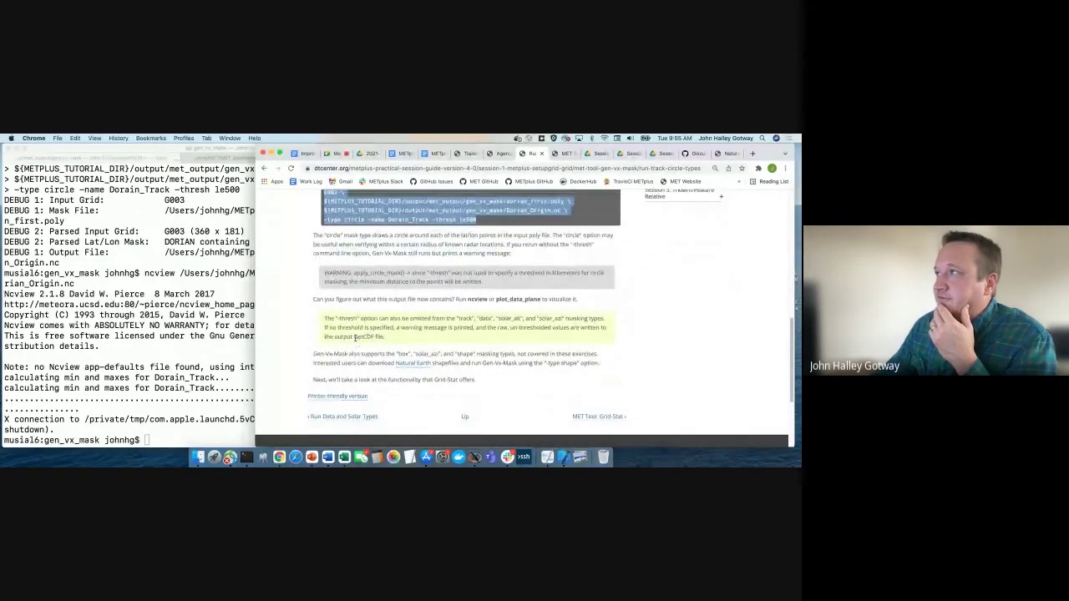
{"action": "left_click_drag", "start_coordinate": [477, 221], "coordinate": [426, 222]}
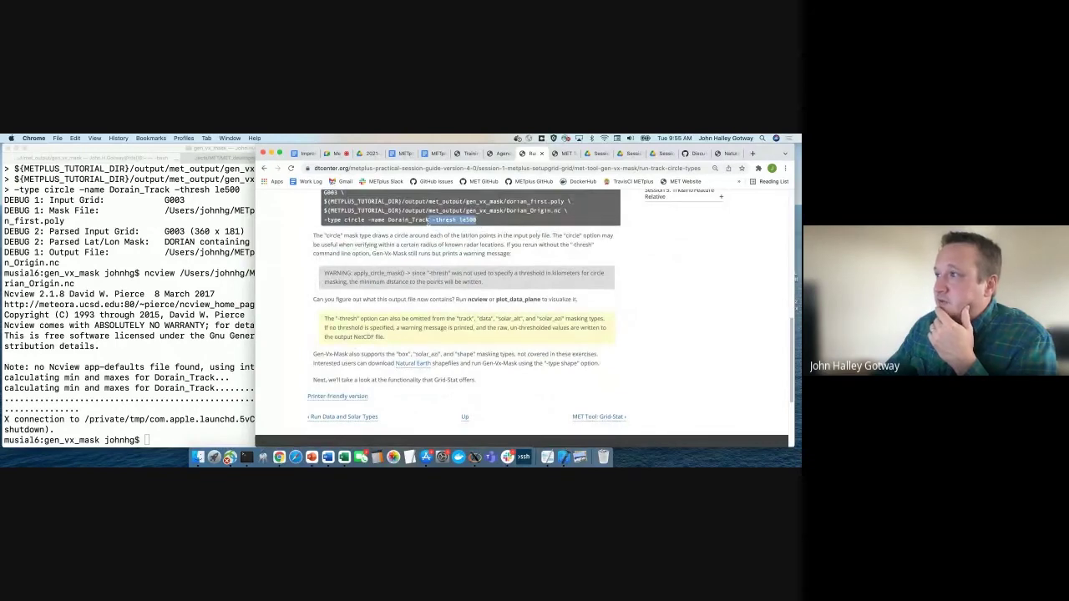
{"action": "left_click", "coordinate": [195, 325]}
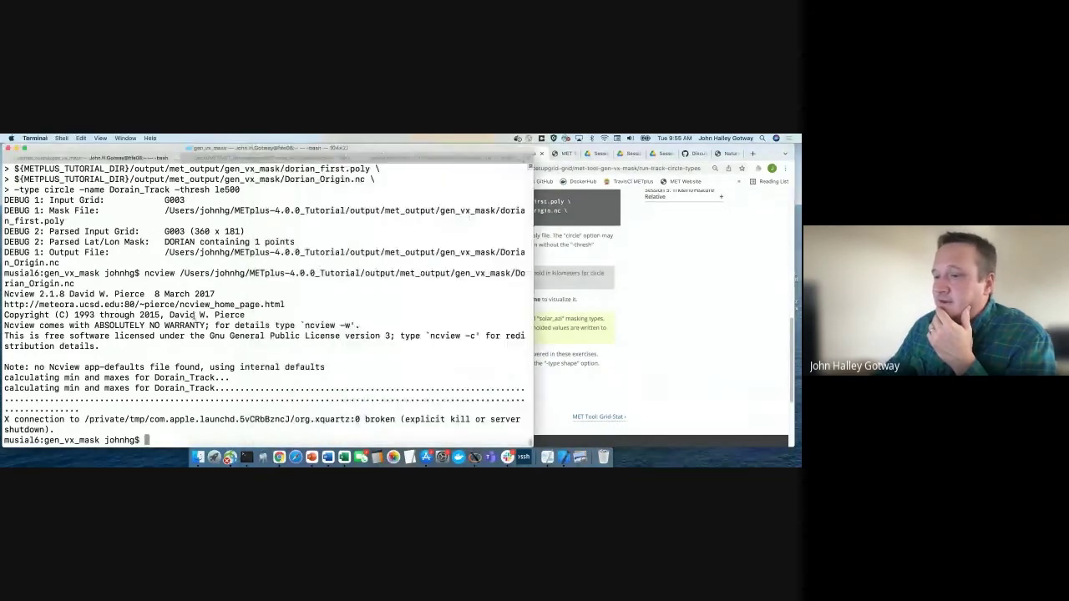
Rerun the previous Dorian circle-mask command with '-thresh le500' removed, noting the minimum-distance warning
{"action": "key", "text": "Up"}
{"action": "key", "text": "Up"}
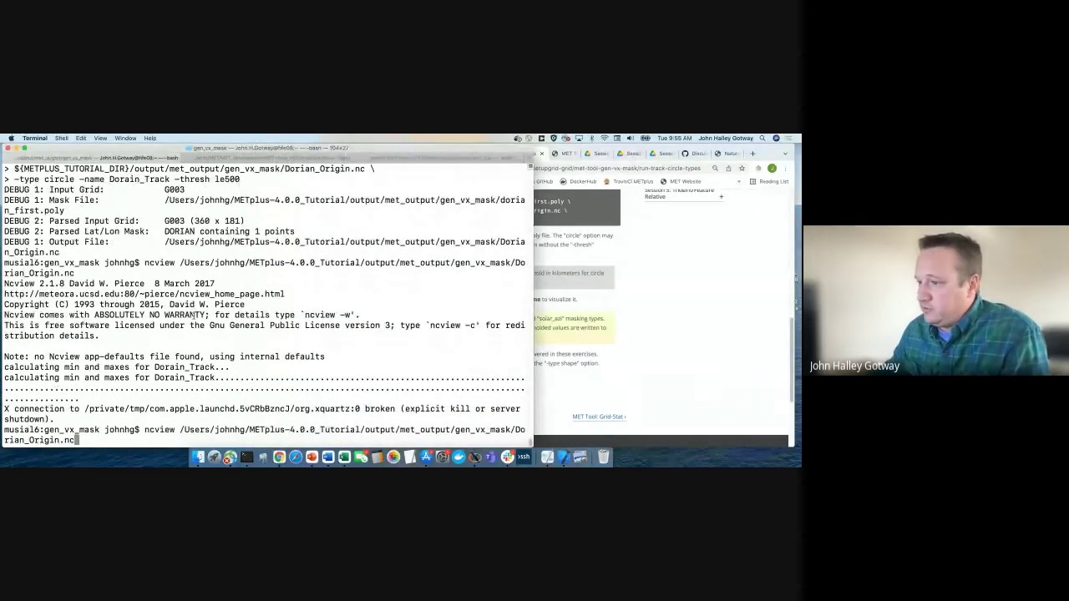
{"action": "key", "text": "ctrl+w"}
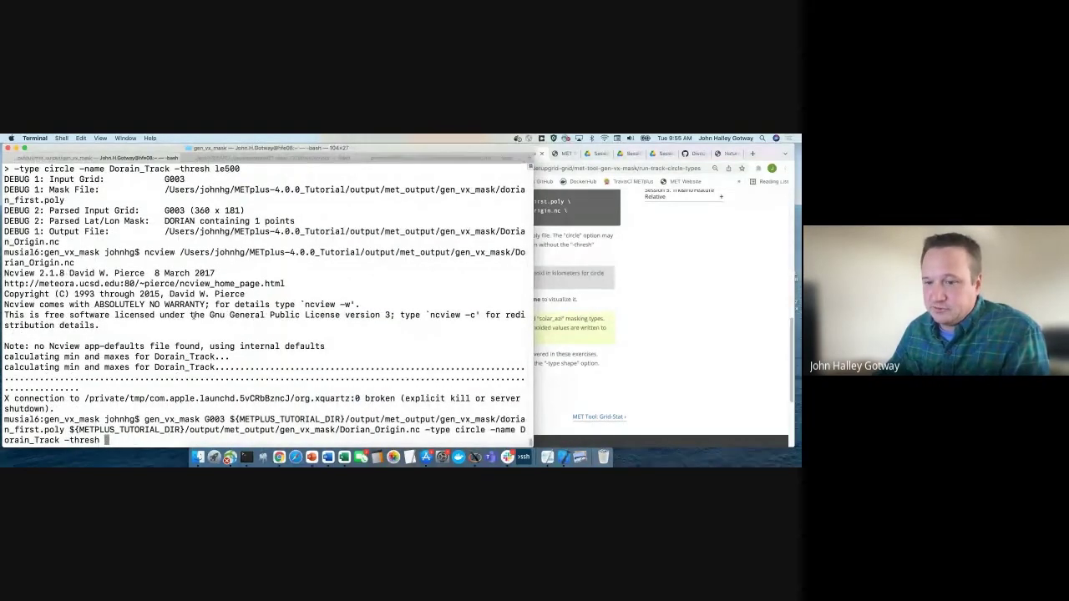
{"action": "key", "text": "ctrl+w"}
{"action": "key", "text": "Return"}
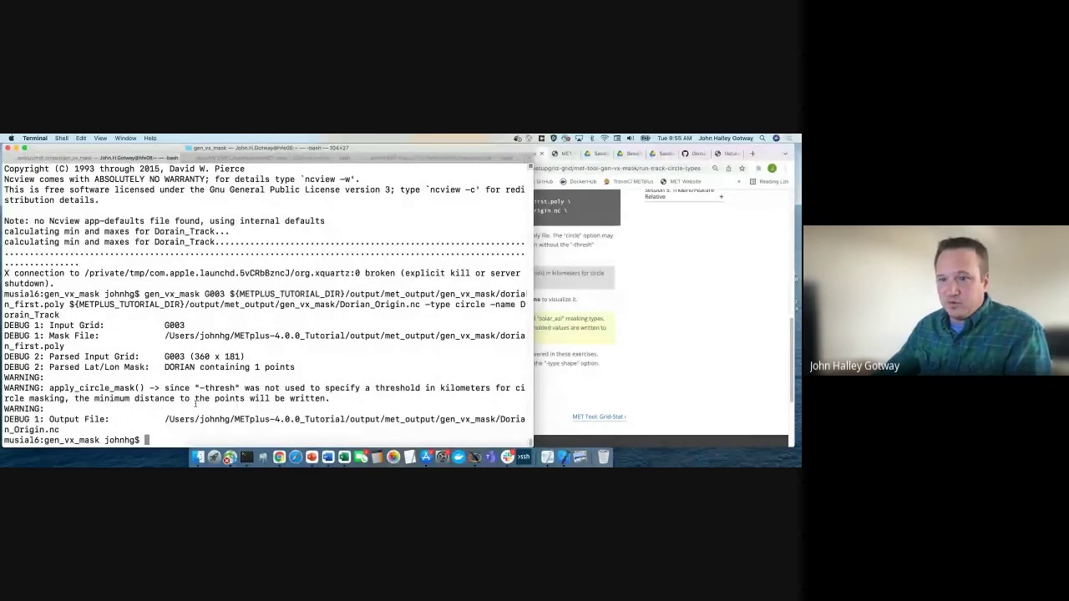
{"action": "left_click_drag", "start_coordinate": [47, 409], "coordinate": [2, 379]}
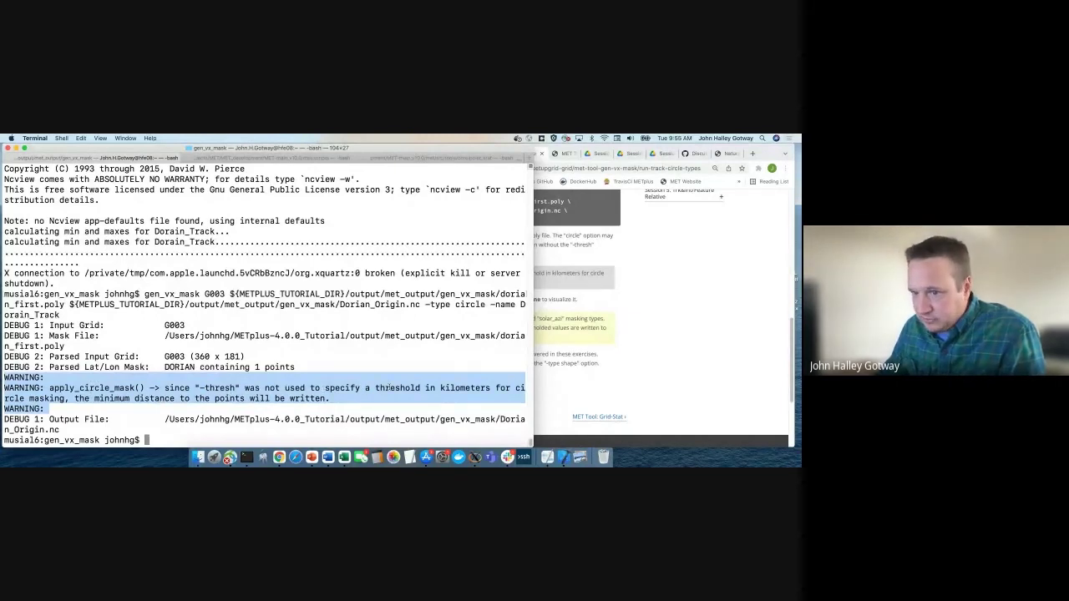
Open the regenerated Dorian_Origin.nc in ncview
{"action": "left_click", "coordinate": [194, 415]}
{"action": "type", "text": "ncview"}
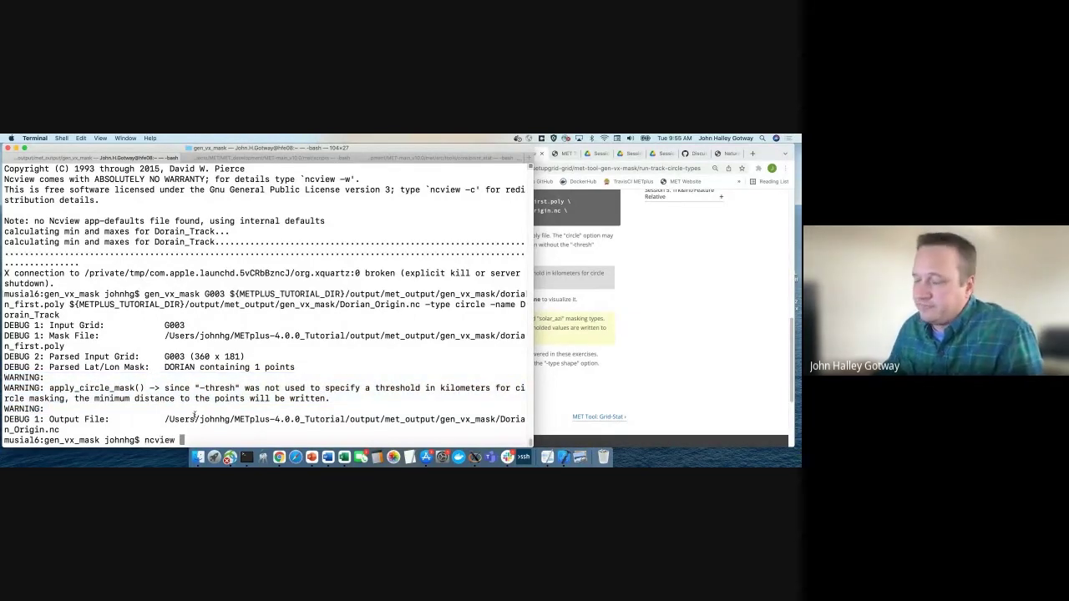
{"action": "double_click", "coordinate": [165, 420]}
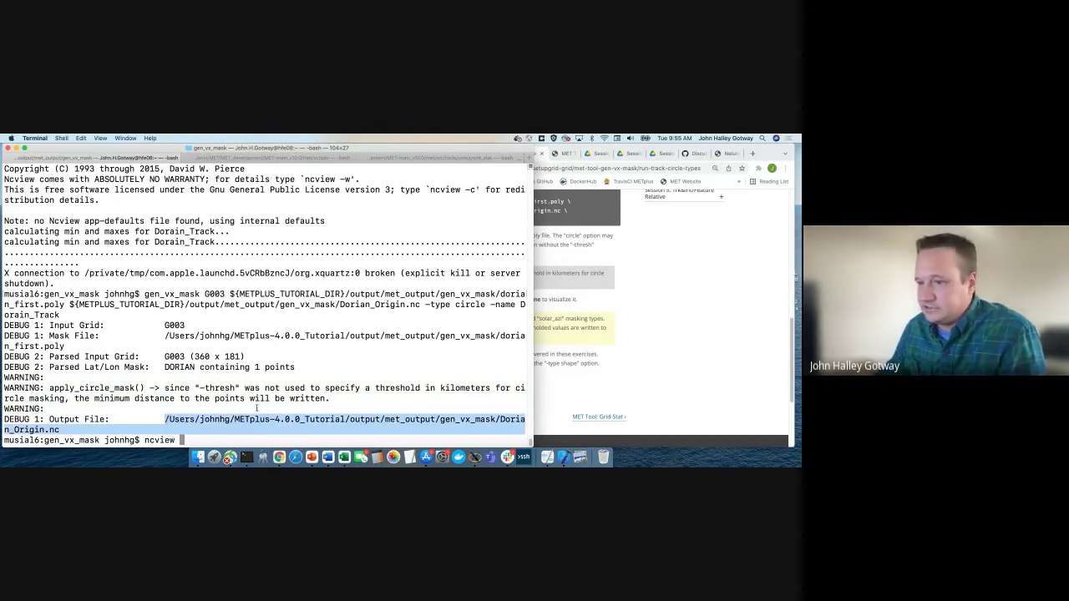
{"action": "type", "text": "/Users/johnhg/METplus-4.0.0_Tutorial/output/met_output/gen_vx_mask/Dorian_Origin.nc"}
{"action": "key", "text": "Return"}
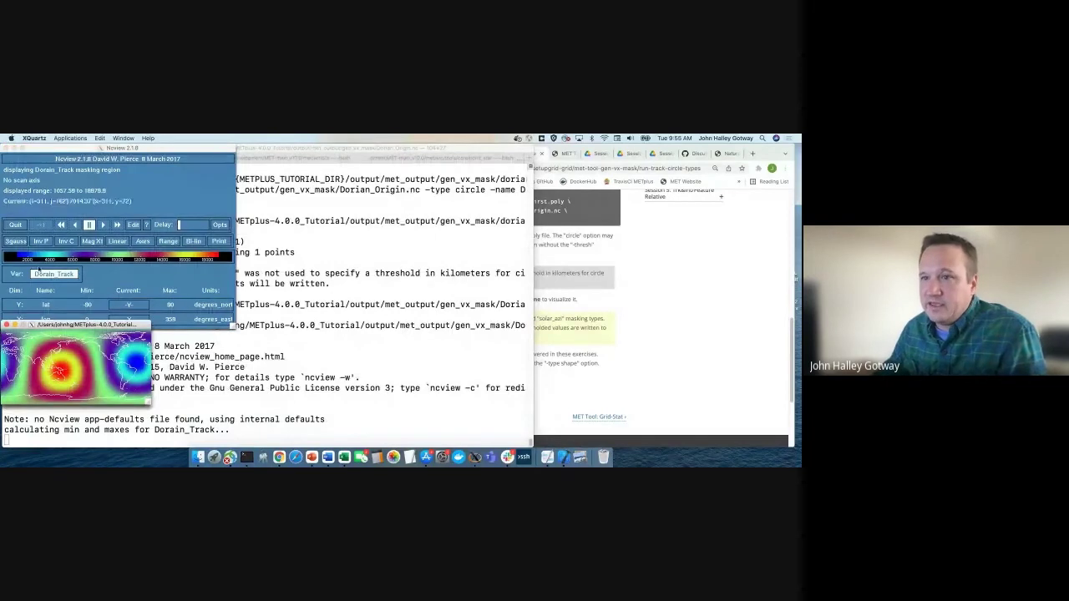
View the Dorian_Origin.nc distance map (1057.38–18879.8), then quit ncview and return to the tutorial
{"action": "left_click_drag", "start_coordinate": [75, 324], "coordinate": [241, 225]}
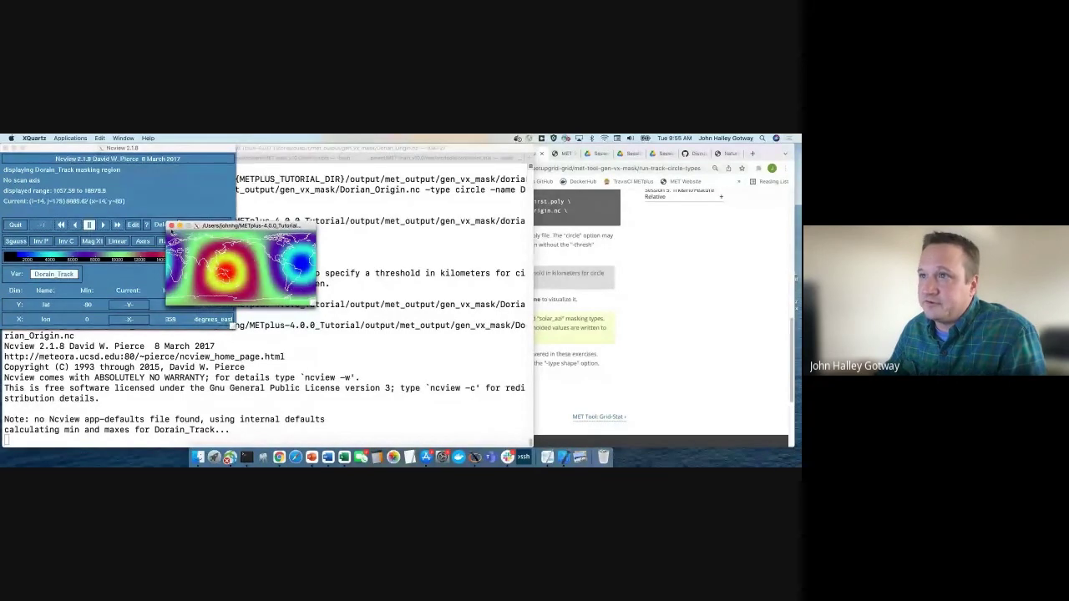
{"action": "left_click", "coordinate": [172, 225]}
{"action": "left_click", "coordinate": [562, 386]}
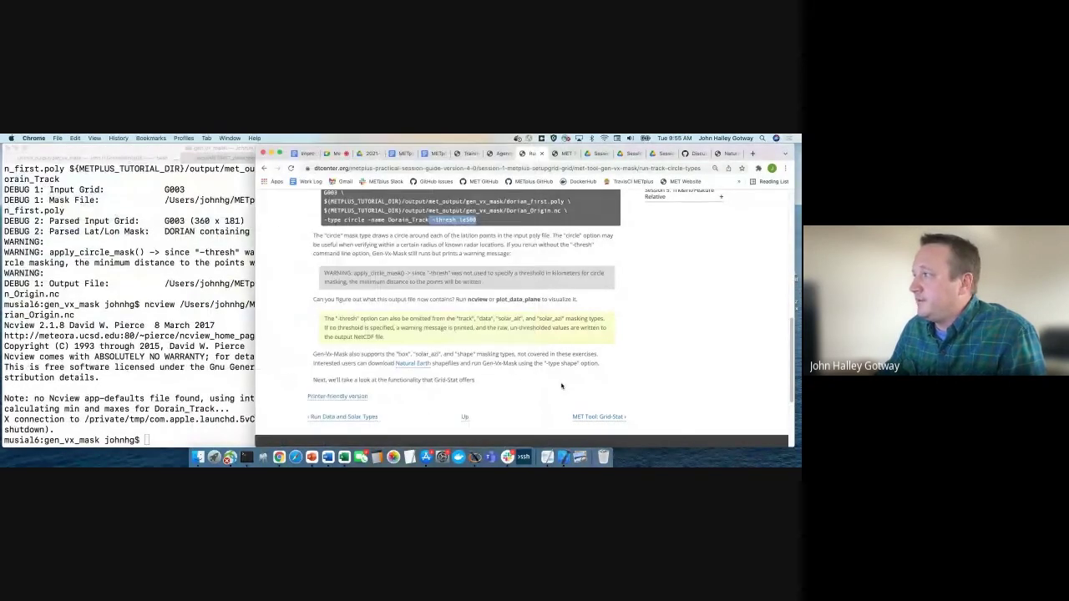
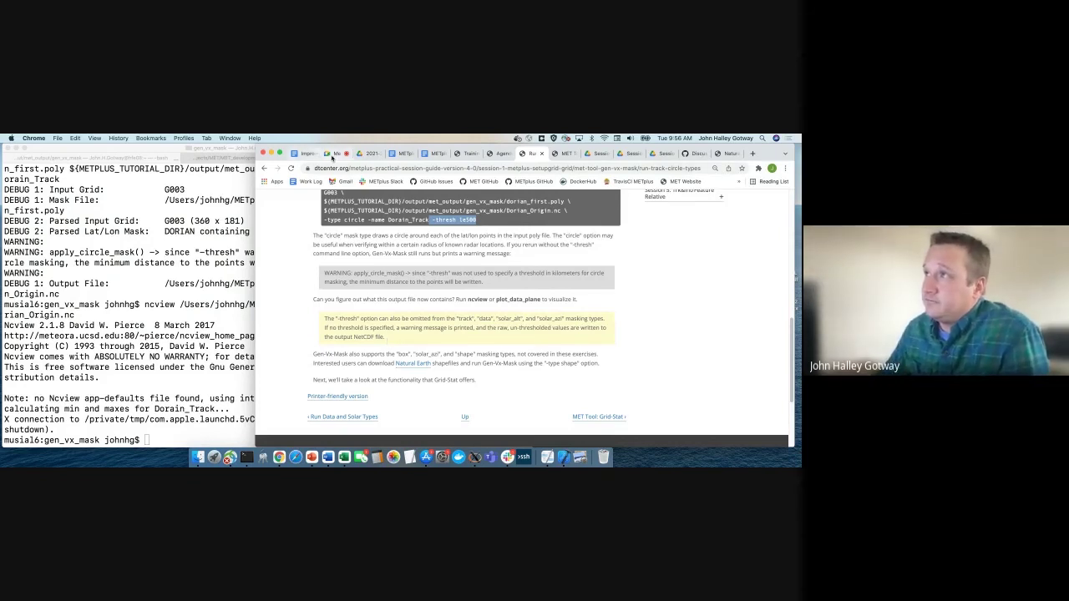
Switch to Google Meet and scroll back through earlier attendee questions on gen_vx_mask and GRIB output
{"action": "left_click", "coordinate": [332, 155]}
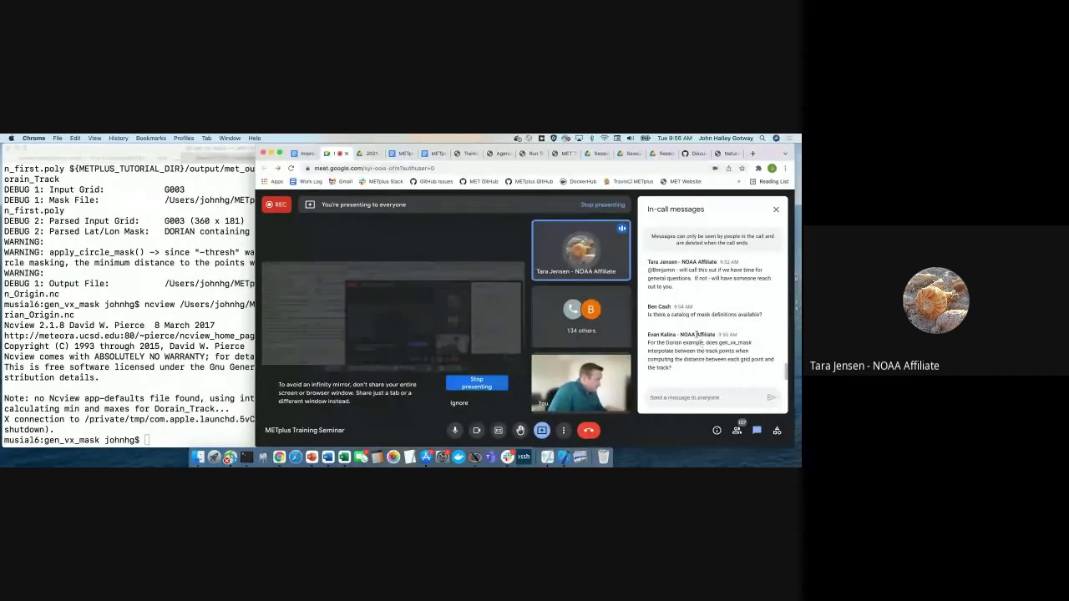
{"action": "scroll", "coordinate": [696, 337], "scroll_direction": "up", "scroll_amount": 1}
{"action": "scroll", "coordinate": [696, 337], "scroll_direction": "up", "scroll_amount": 3}
{"action": "scroll", "coordinate": [697, 333], "scroll_direction": "up", "scroll_amount": 1}
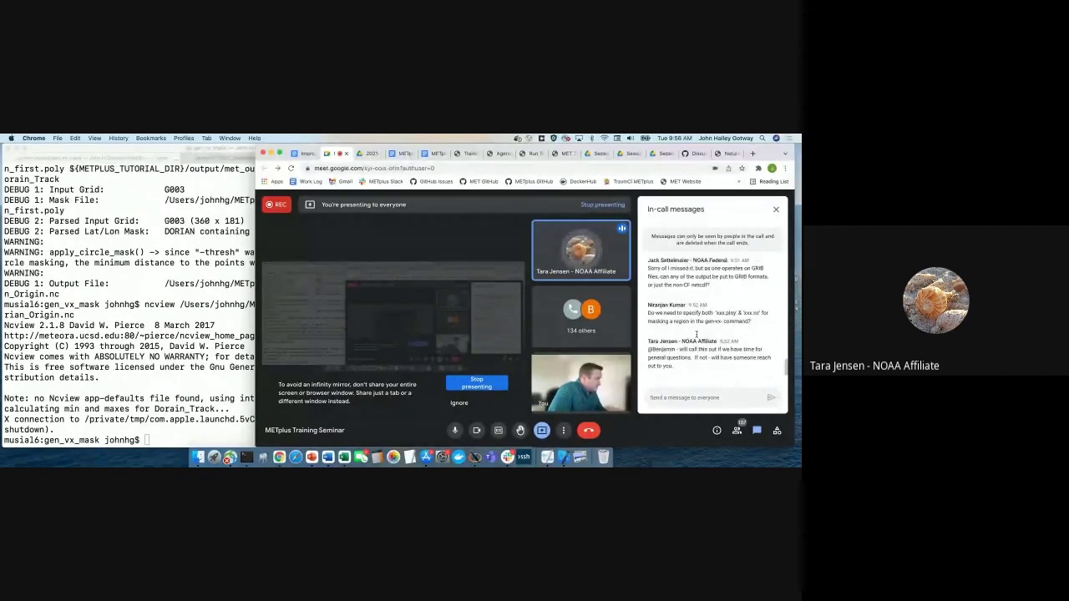
{"action": "scroll", "coordinate": [696, 337], "scroll_direction": "up", "scroll_amount": 3}
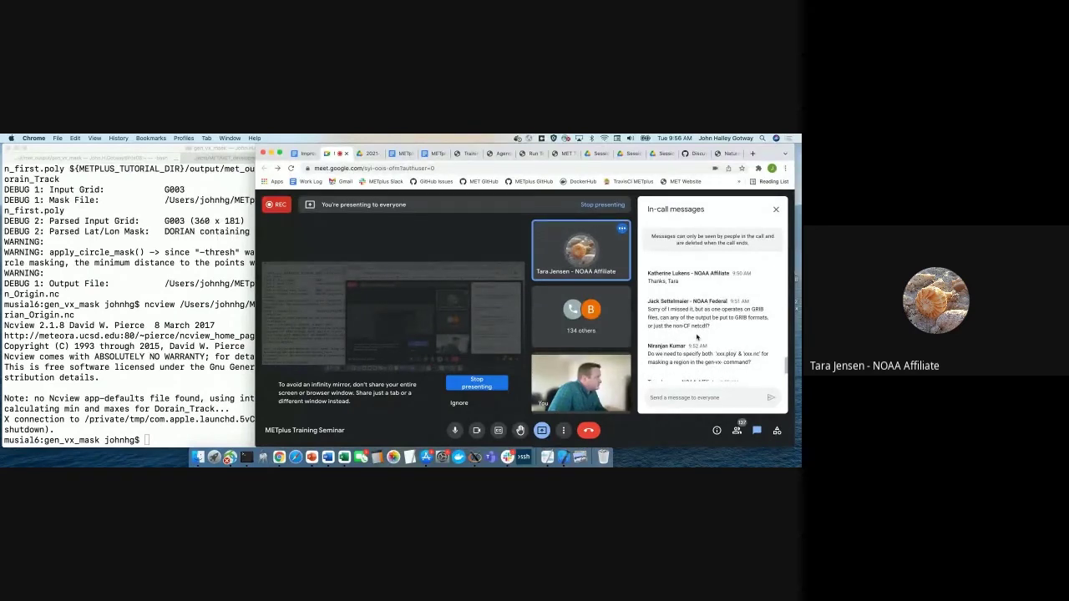
{"action": "scroll", "coordinate": [696, 337], "scroll_direction": "up", "scroll_amount": 4}
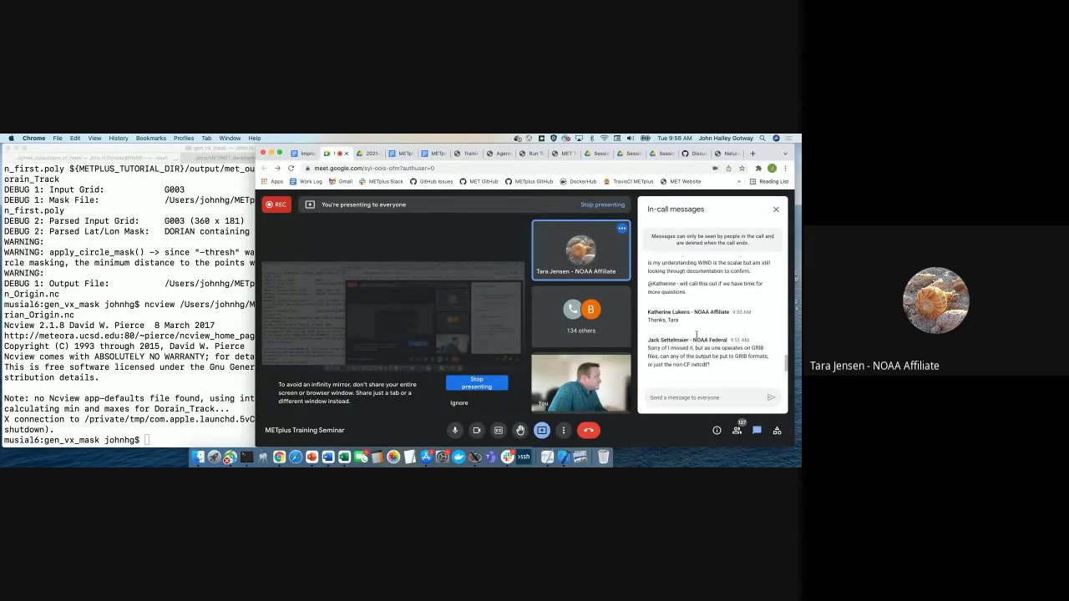
{"action": "scroll", "coordinate": [697, 336], "scroll_direction": "up", "scroll_amount": 1}
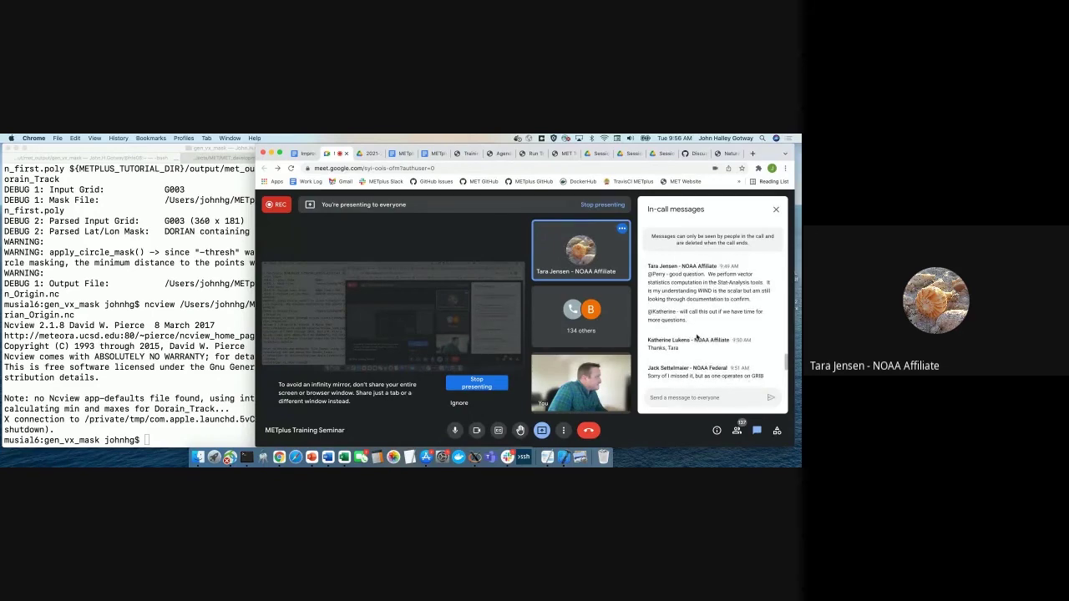
{"action": "scroll", "coordinate": [696, 337], "scroll_direction": "up", "scroll_amount": 5}
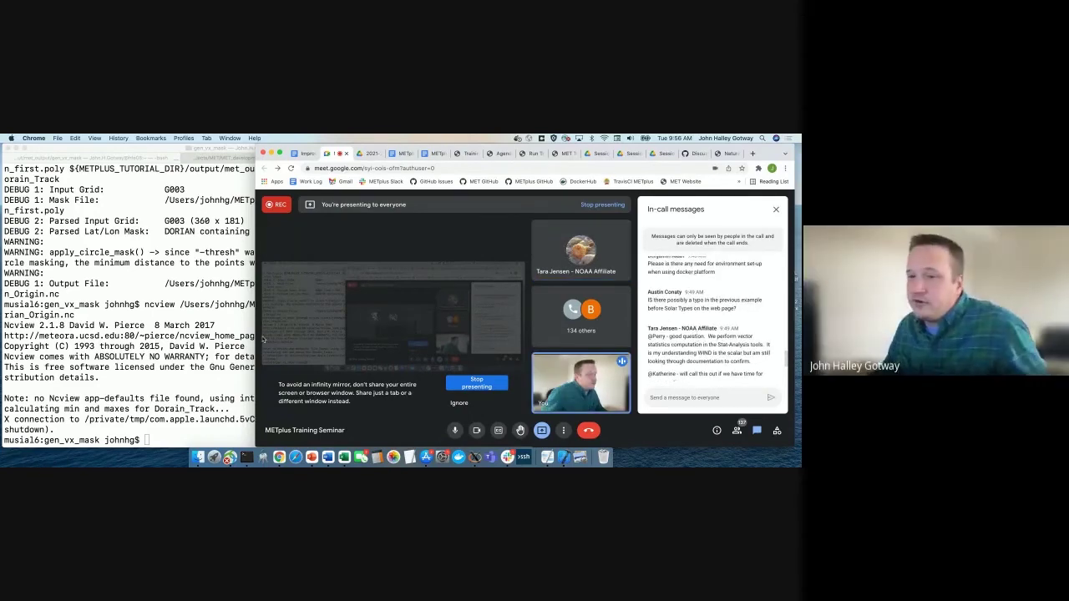
Run ncdump -h on G004_EastPac.nc to display its header
{"action": "left_click", "coordinate": [162, 361]}
{"action": "type", "text": "ncv"}
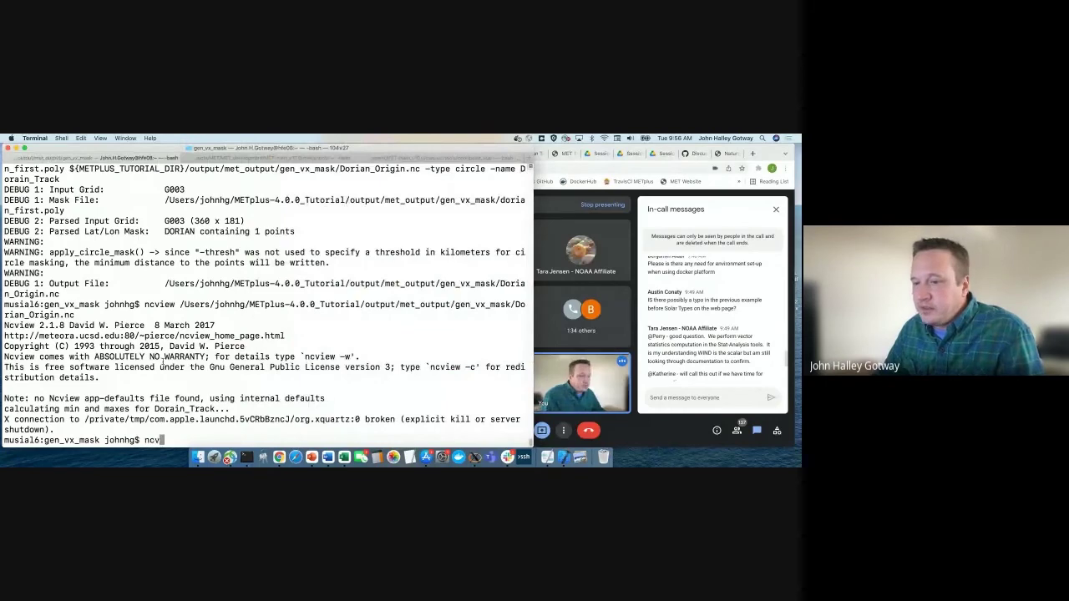
{"action": "key", "text": "BackSpace"}
{"action": "type", "text": "dump"}
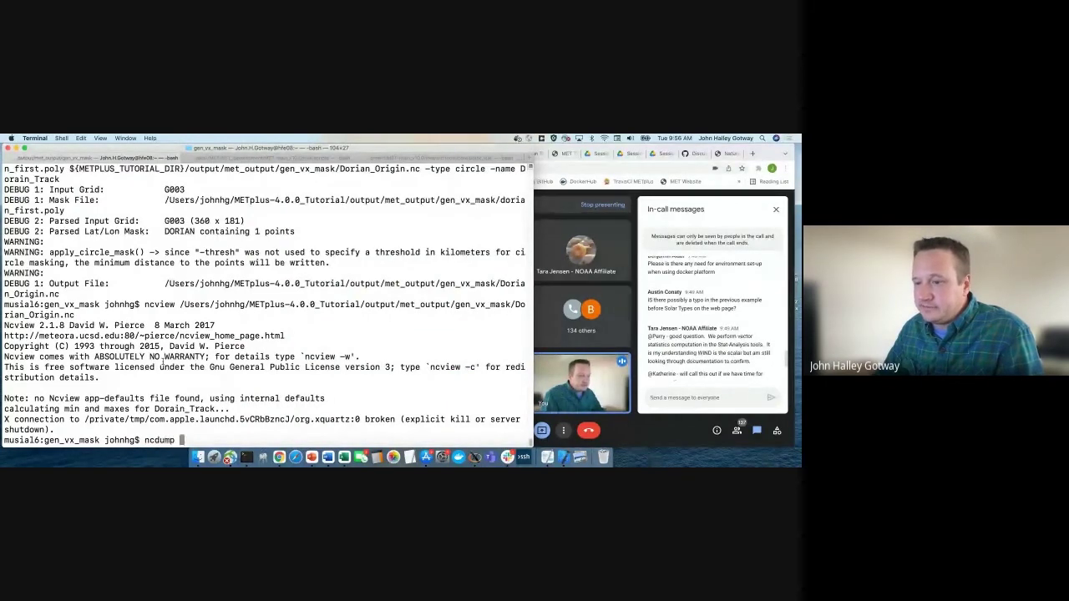
{"action": "type", "text": "-h"}
{"action": "key", "text": "Tab"}
{"action": "key", "text": "Tab"}
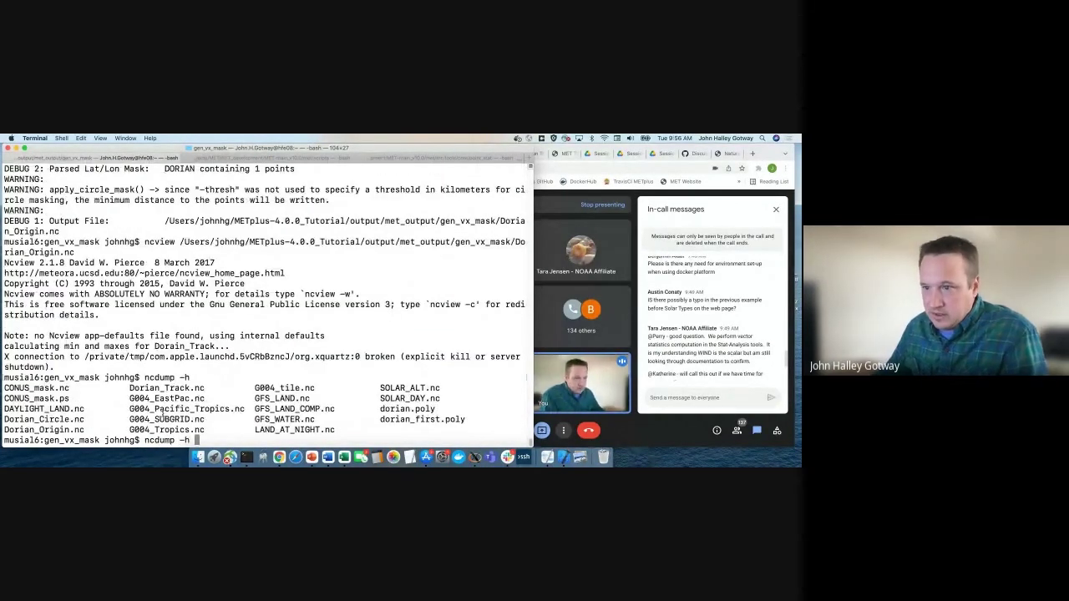
{"action": "double_click", "coordinate": [167, 398]}
{"action": "key", "text": "super+c"}
{"action": "key", "text": "super+v"}
{"action": "key", "text": "Return"}
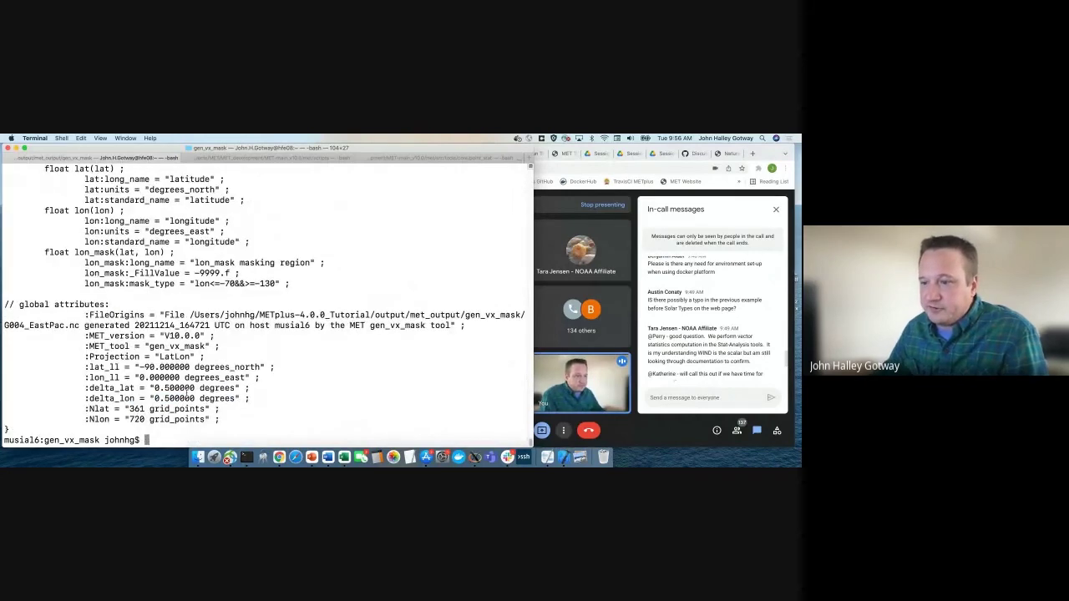
{"action": "scroll", "coordinate": [156, 310], "scroll_direction": "up", "scroll_amount": 3}
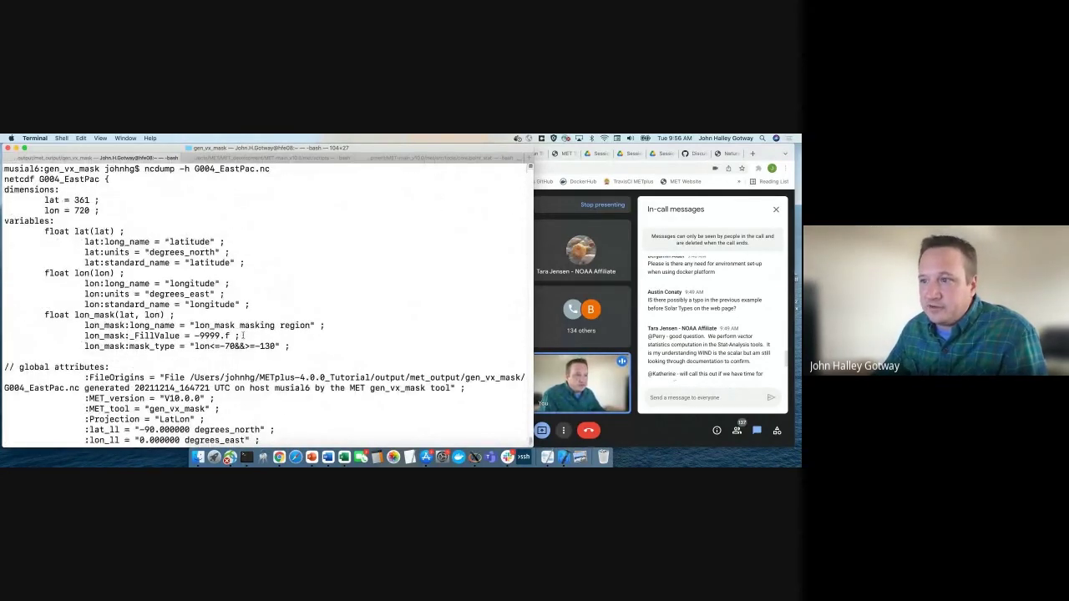
Highlight the lon_mask:_FillValue = -9999 line in the header output
{"action": "left_click_drag", "start_coordinate": [241, 336], "coordinate": [39, 335]}
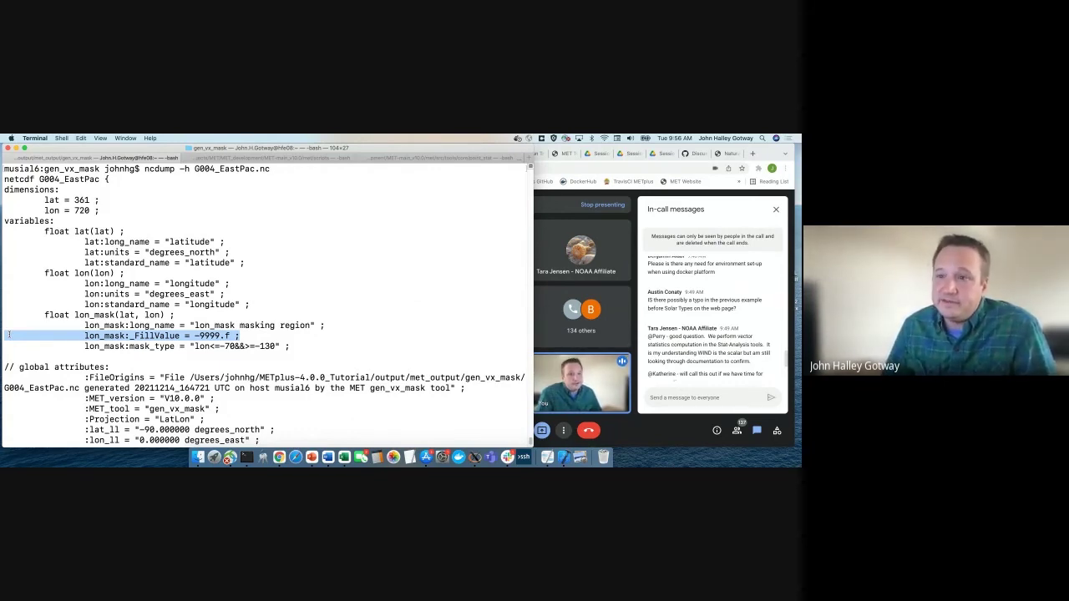
{"action": "double_click", "coordinate": [155, 335]}
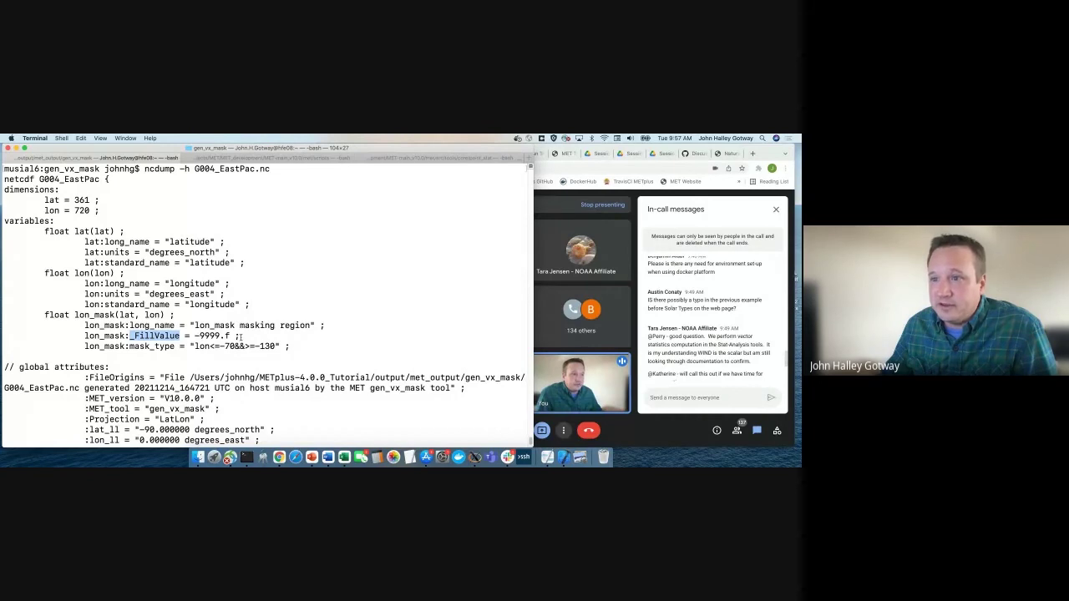
{"action": "left_click_drag", "start_coordinate": [240, 335], "coordinate": [4, 337]}
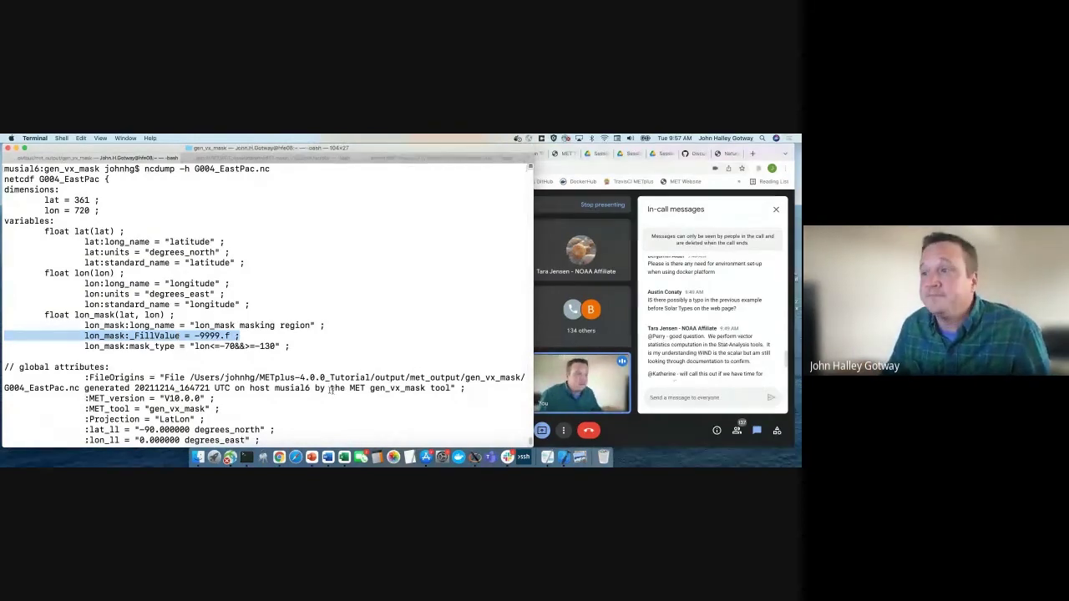
{"action": "left_click", "coordinate": [685, 365]}
{"action": "scroll", "coordinate": [685, 365], "scroll_direction": "down", "scroll_amount": 3}
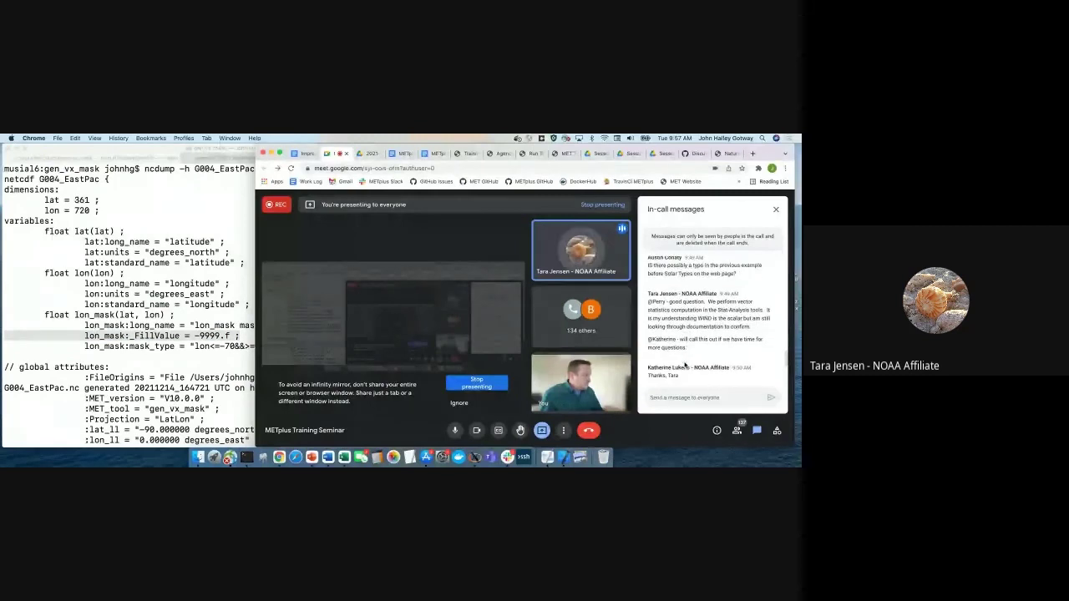
{"action": "scroll", "coordinate": [685, 365], "scroll_direction": "down", "scroll_amount": 5}
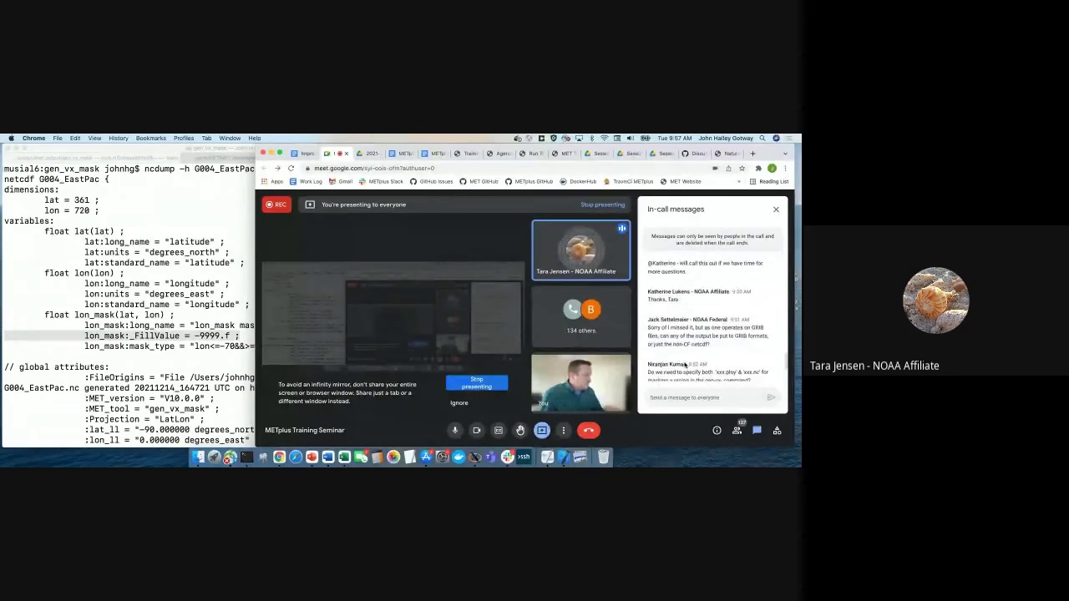
{"action": "scroll", "coordinate": [685, 365], "scroll_direction": "down", "scroll_amount": 2}
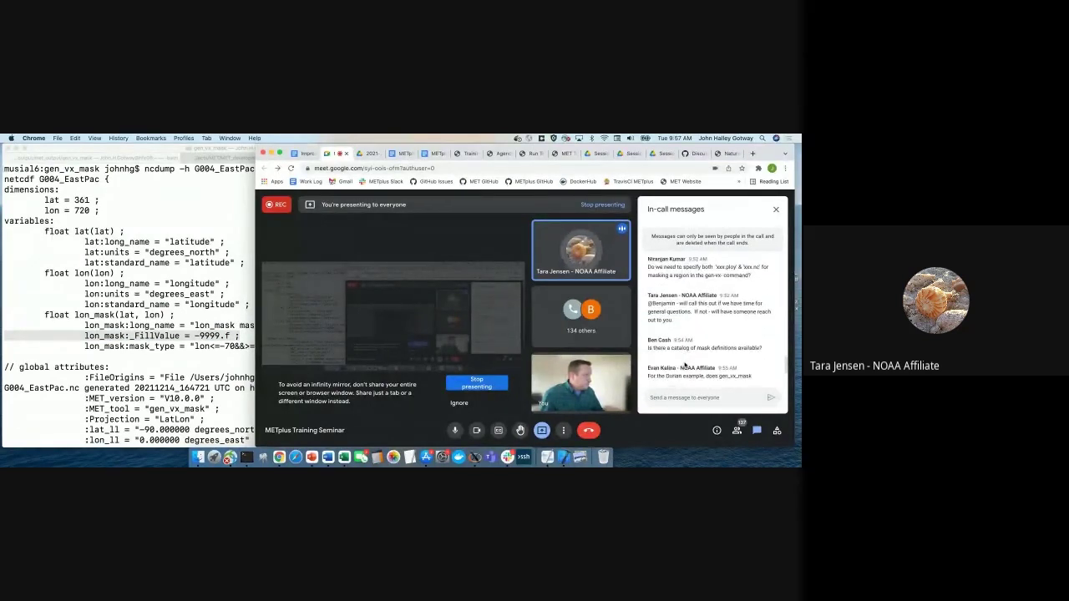
{"action": "left_click", "coordinate": [101, 385]}
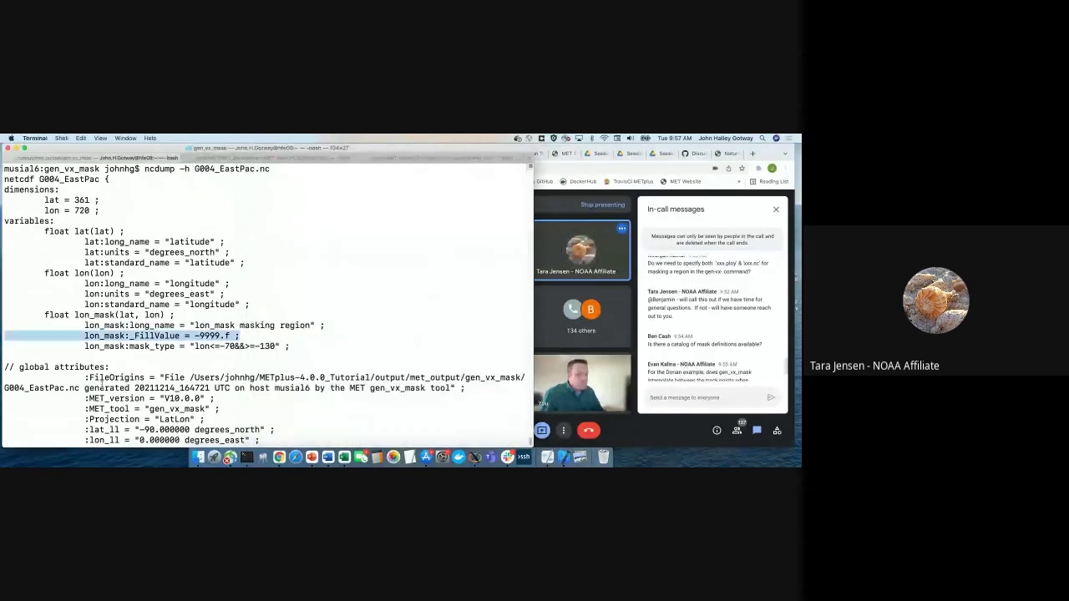
Print the working directory, list the home directory, and return home after trying the MET base directory
{"action": "key", "text": "Return"}
{"action": "key", "text": "Return"}
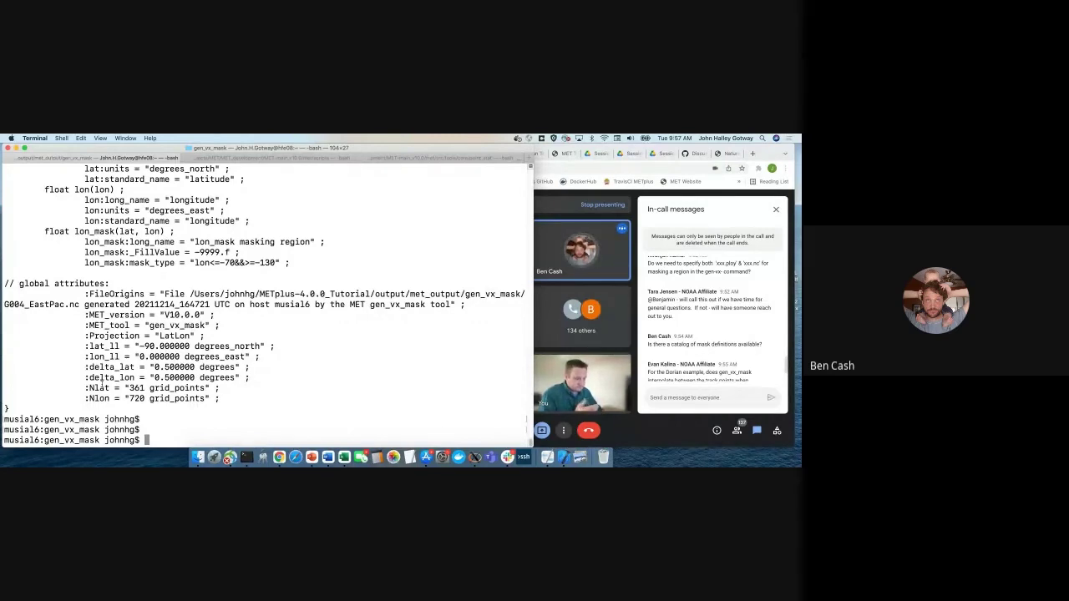
{"action": "type", "text": "pwd"}
{"action": "key", "text": "Return"}
{"action": "type", "text": "cd "}
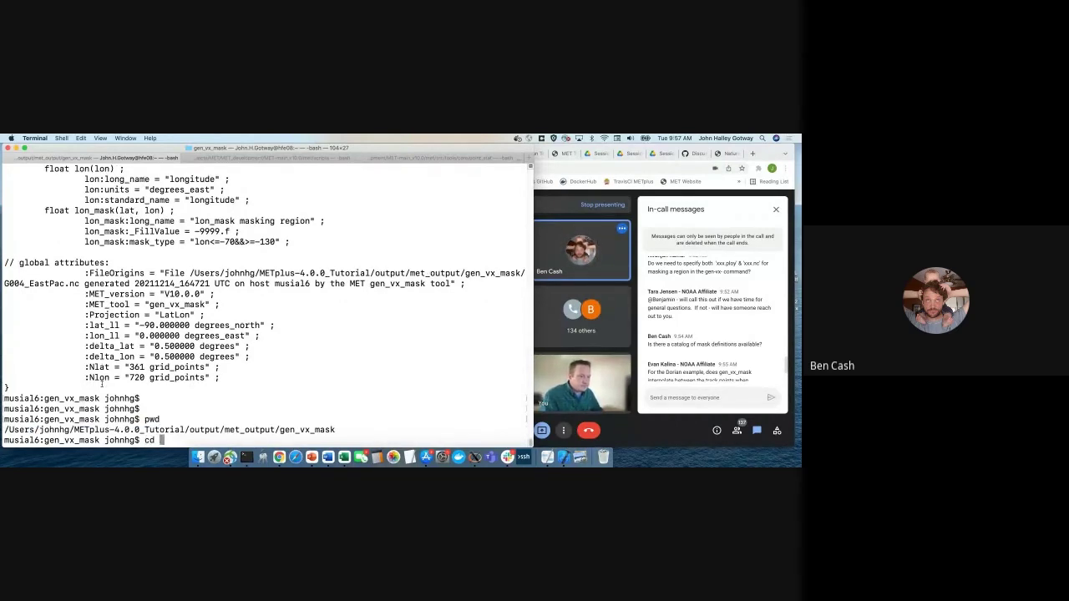
{"action": "type", "text": "$HOME; ls"}
{"action": "key", "text": "Return"}
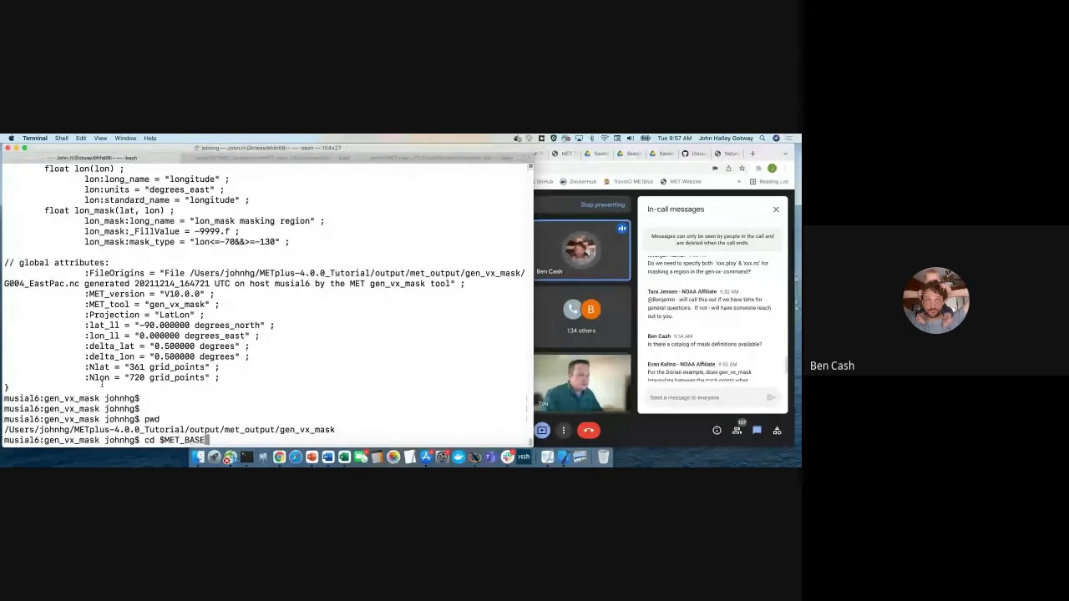
{"action": "type", "text": "cd "}
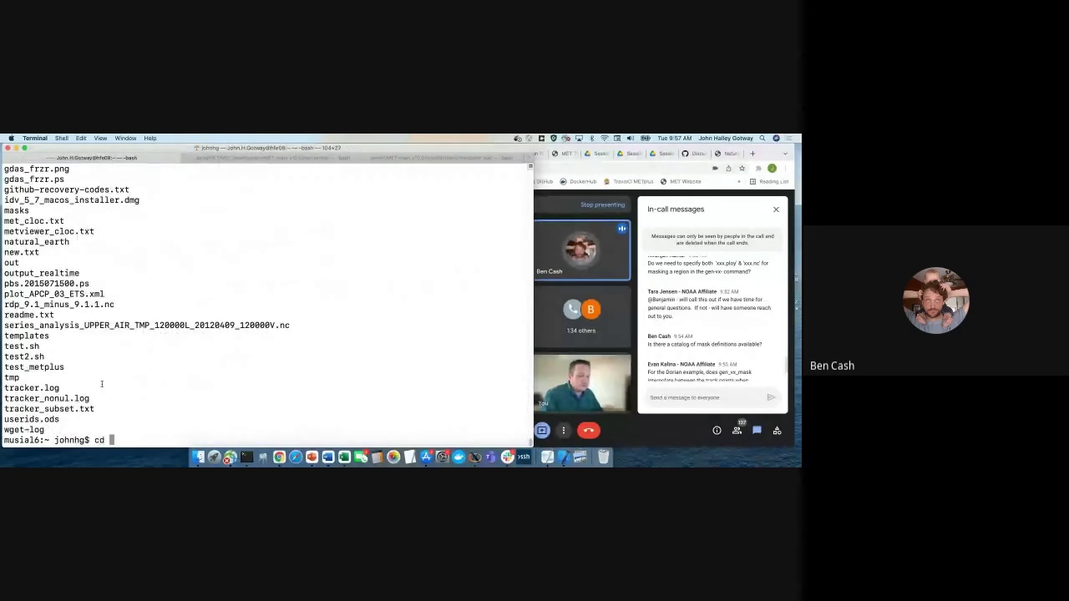
{"action": "type", "text": "ME"}
{"action": "key", "text": "BackSpace"}
{"action": "key", "text": "BackSpace"}
{"action": "key", "text": "BackSpace"}
{"action": "key", "text": "BackSpace"}
{"action": "key", "text": "BackSpace"}
{"action": "type", "text": "pwd"}
{"action": "key", "text": "Return"}
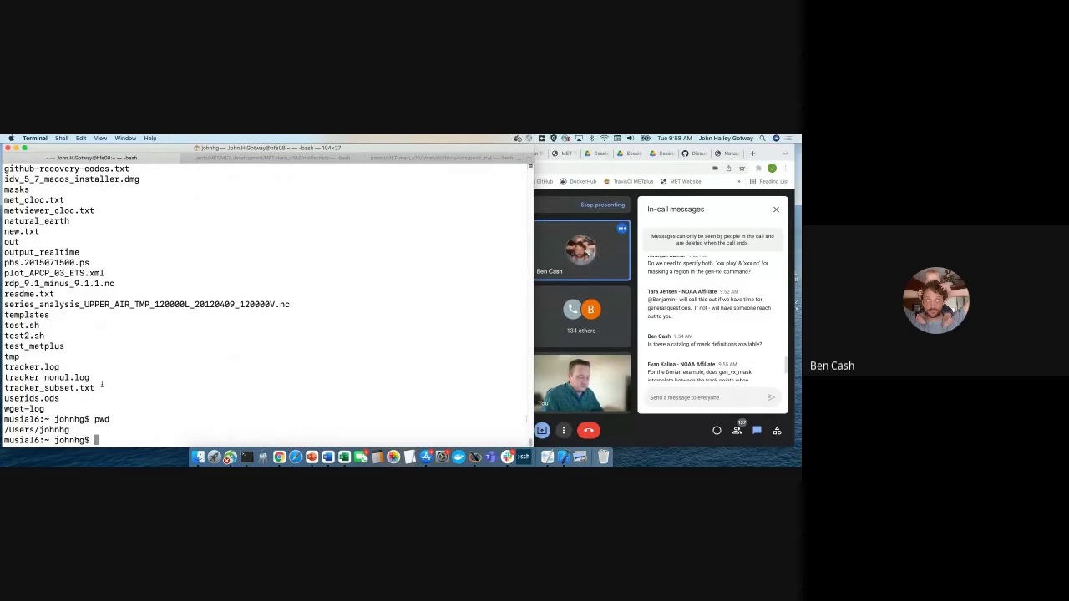
{"action": "type", "text": "cd $MET_B"}
{"action": "key", "text": "Return"}
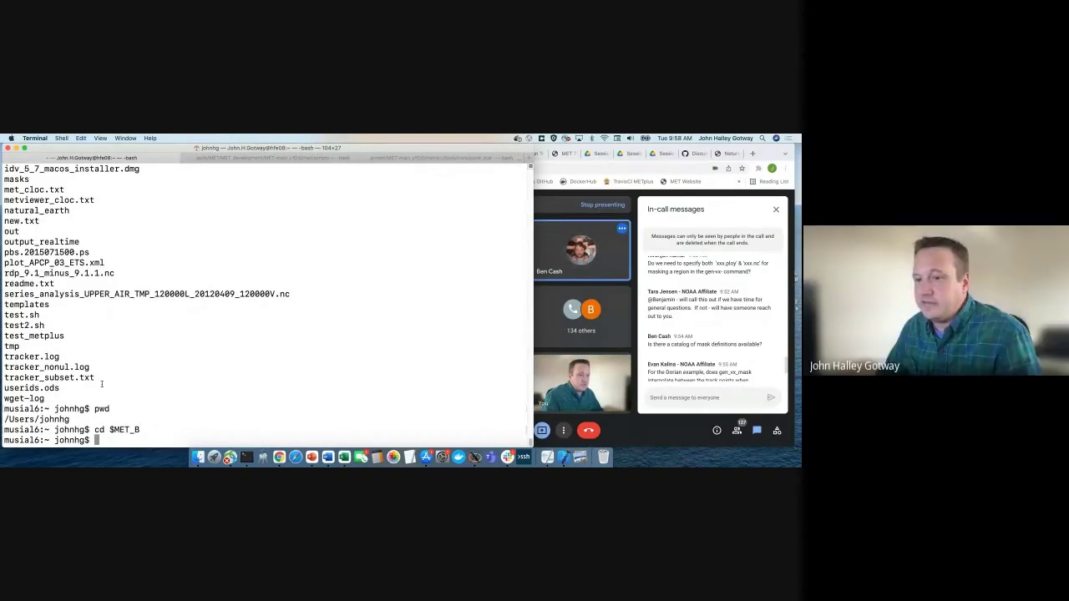
{"action": "type", "text": "cd"}
{"action": "key", "text": "Return"}
Change into METplus-4.0.0_Tutorial and list its contents
{"action": "type", "text": "cd M"}
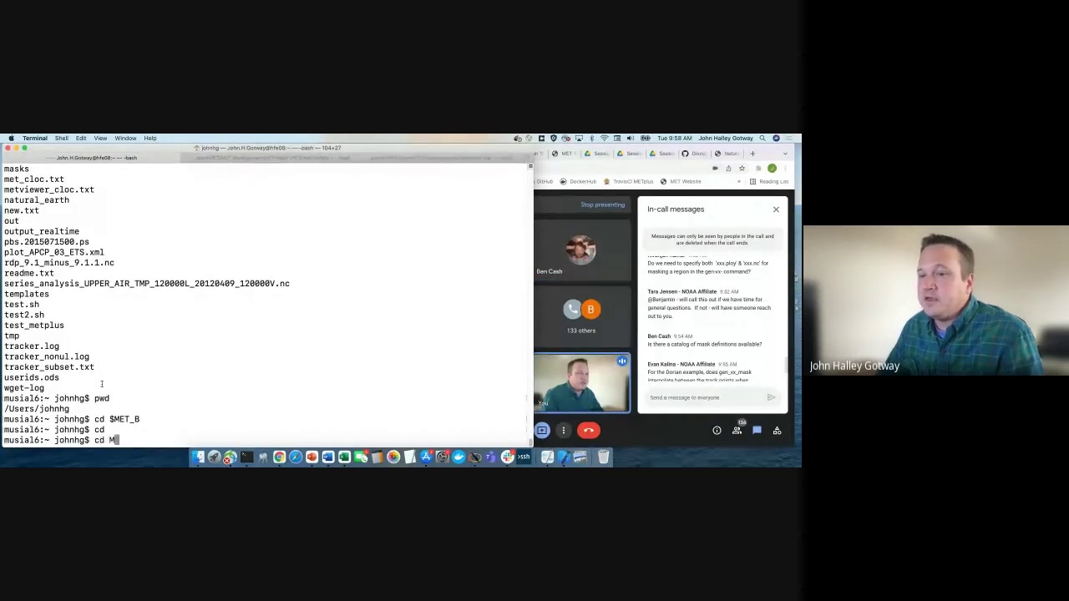
{"action": "type", "text": "ETplus-"}
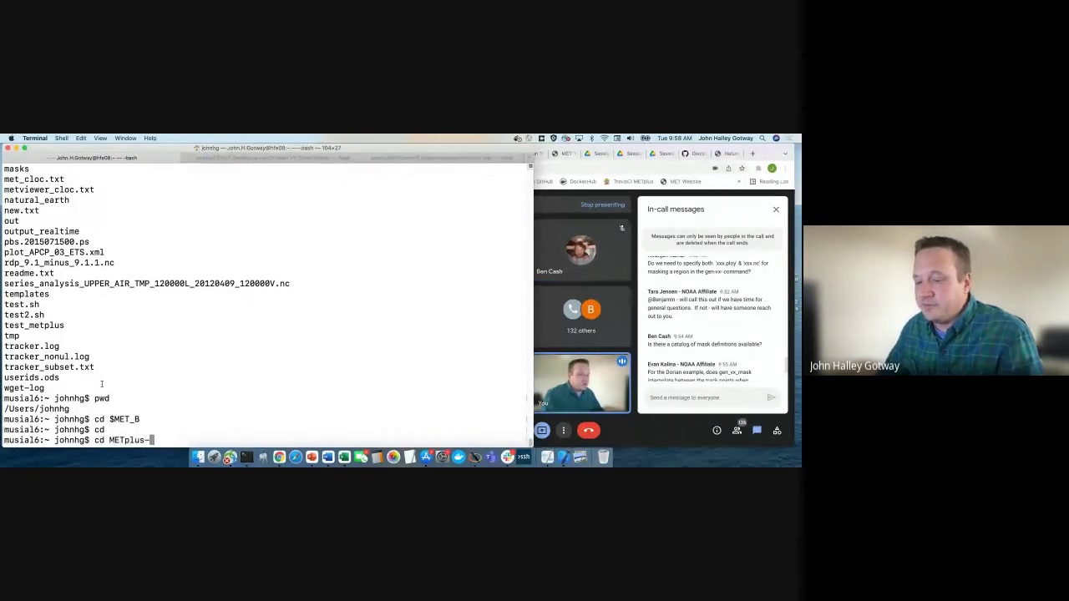
{"action": "key", "text": "Tab"}
{"action": "key", "text": "Return"}
{"action": "type", "text": "ls"}
{"action": "key", "text": "Return"}
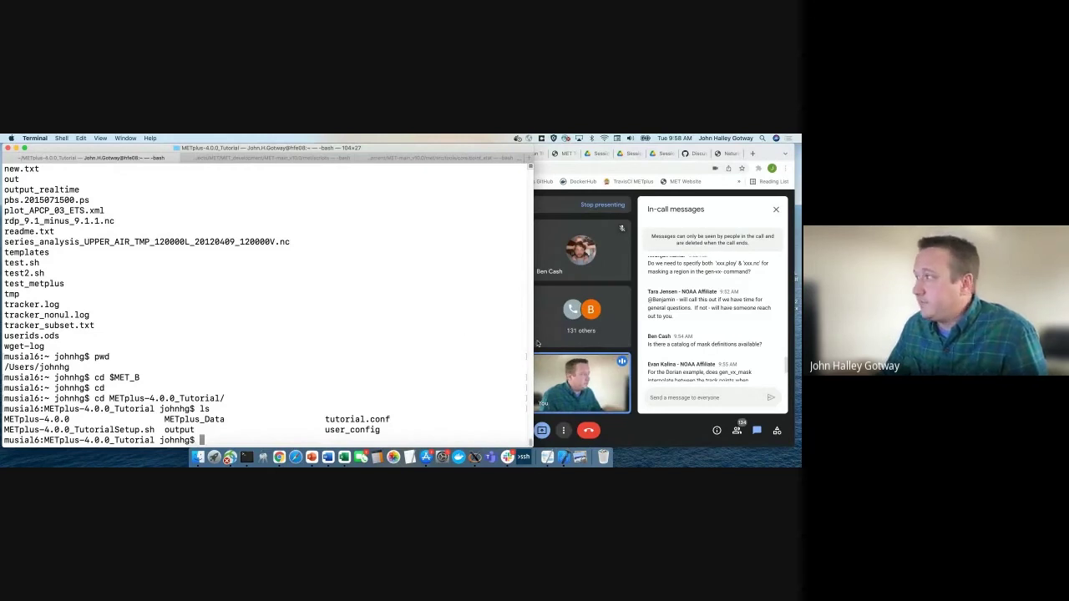
Search for Natural Earth shapefiles and open its Downloads page with 1:10m, 1:50m and 1:110m data
{"action": "left_click", "coordinate": [727, 156]}
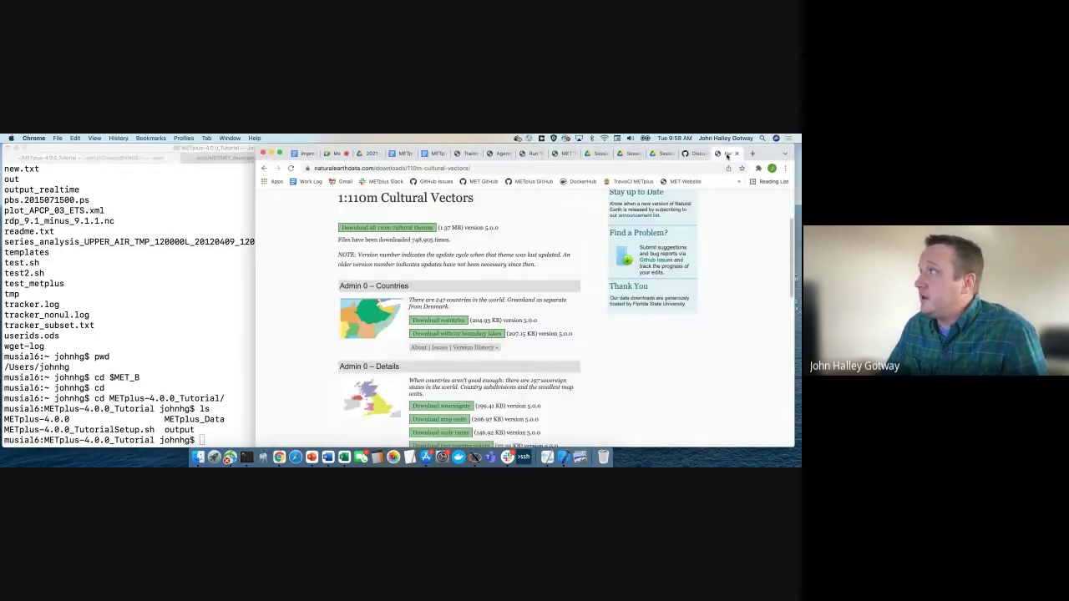
{"action": "scroll", "coordinate": [360, 276], "scroll_direction": "up", "scroll_amount": 3}
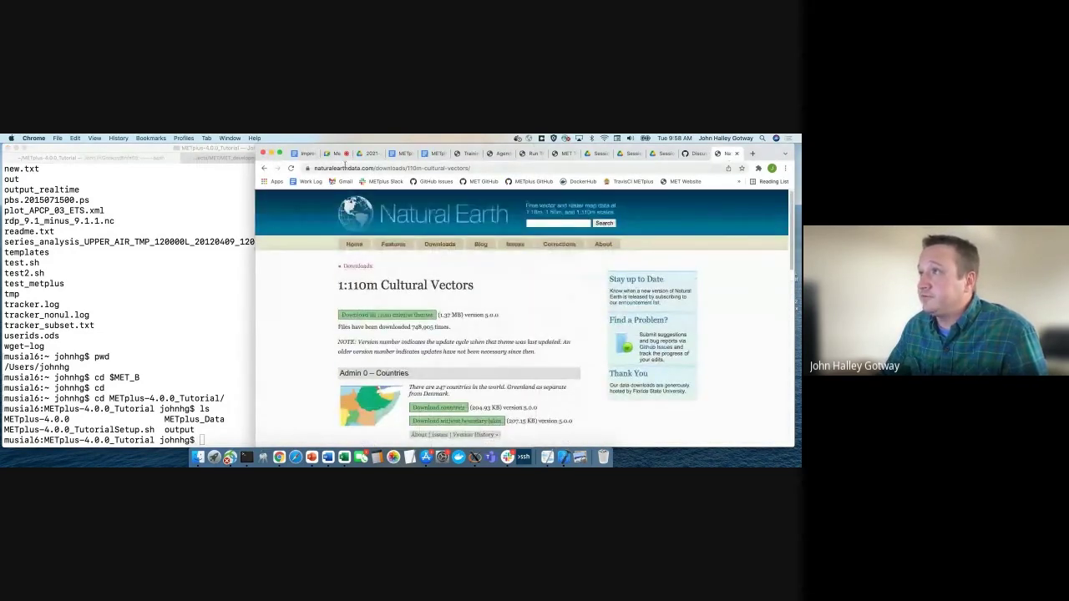
{"action": "left_click", "coordinate": [345, 166]}
{"action": "type", "text": "natural"}
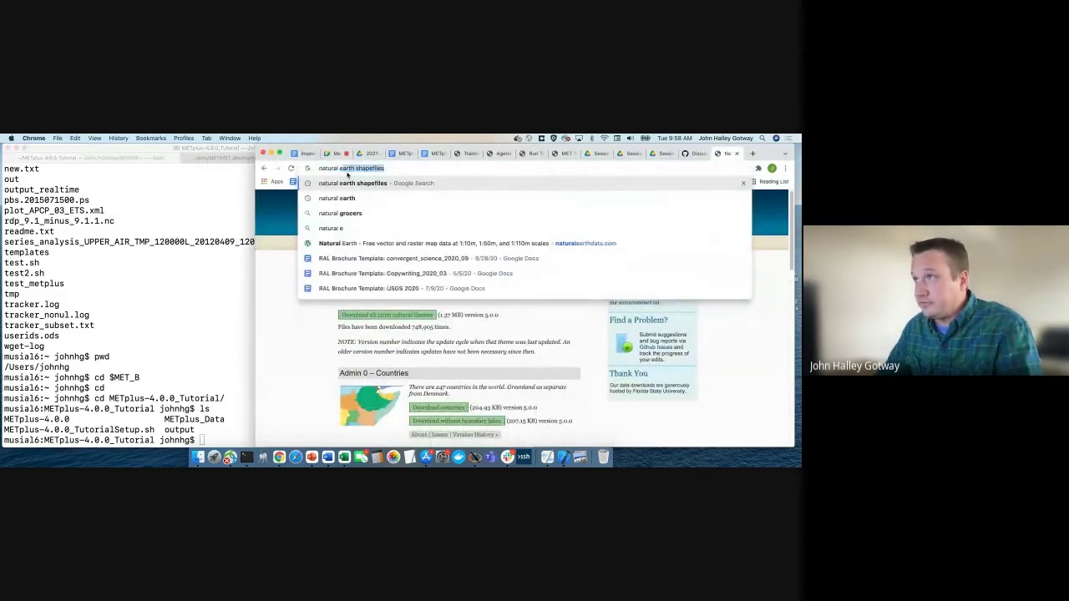
{"action": "key", "text": "Return"}
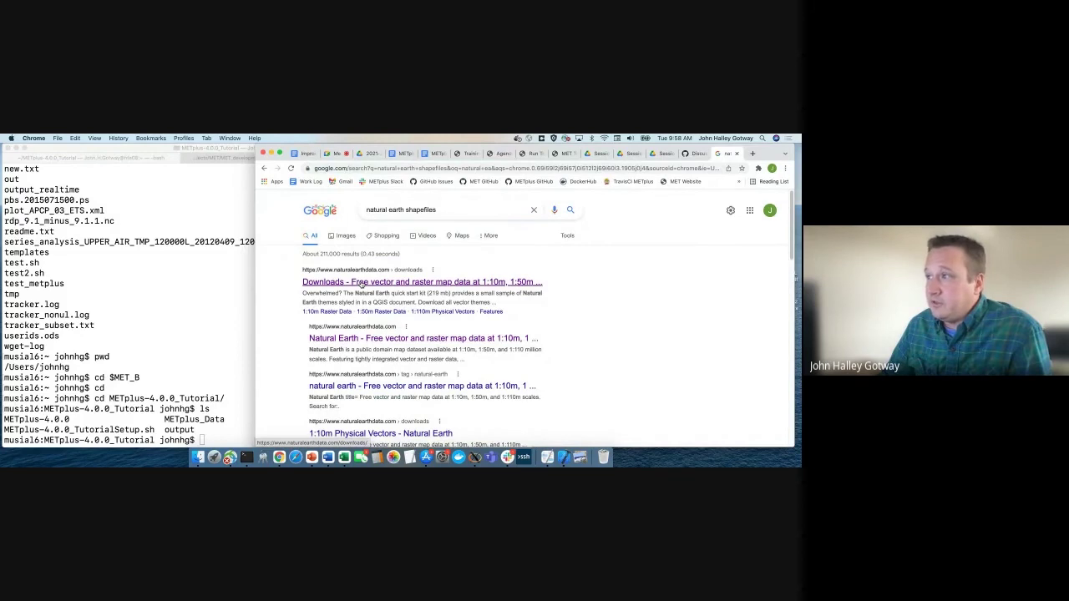
{"action": "left_click", "coordinate": [360, 284]}
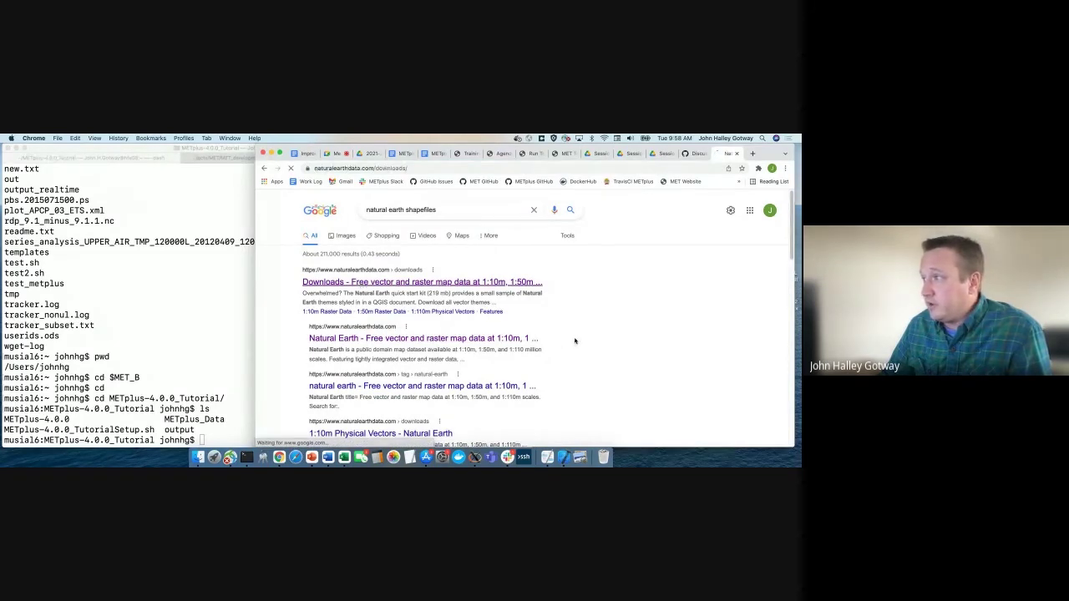
{"action": "scroll", "coordinate": [641, 337], "scroll_direction": "down", "scroll_amount": 3}
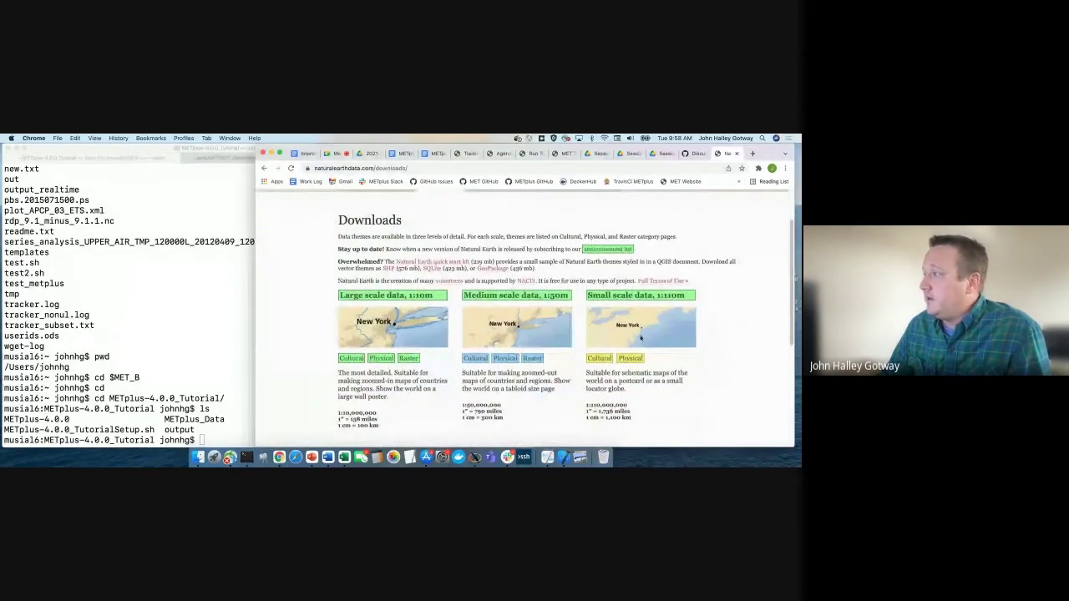
{"action": "scroll", "coordinate": [549, 392], "scroll_direction": "down", "scroll_amount": 2}
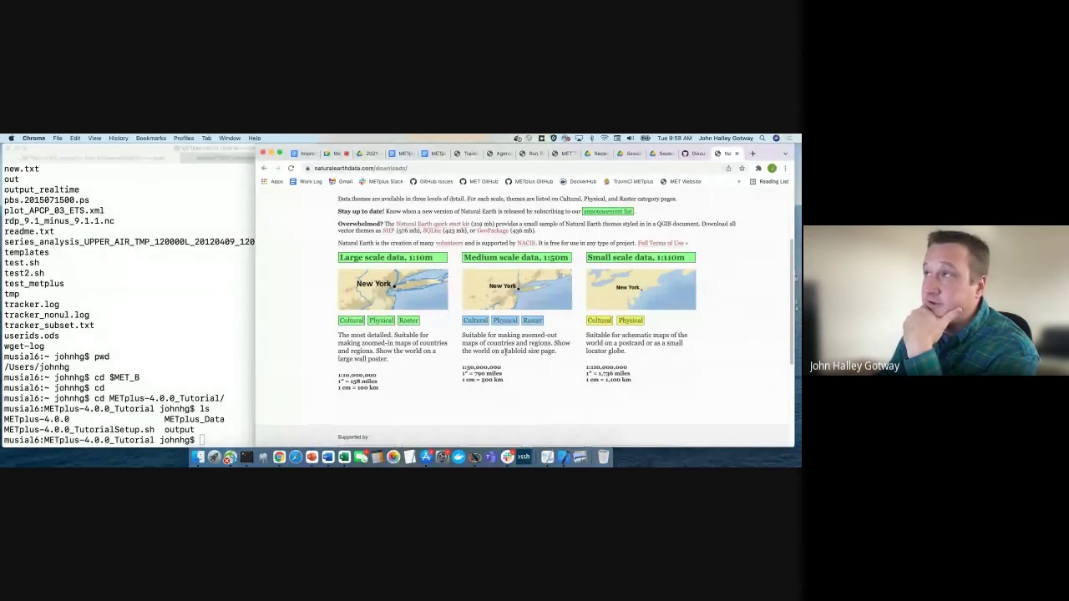
Locate grid_stat with which, go up two levels, list the directory and print the path
{"action": "left_click", "coordinate": [183, 338]}
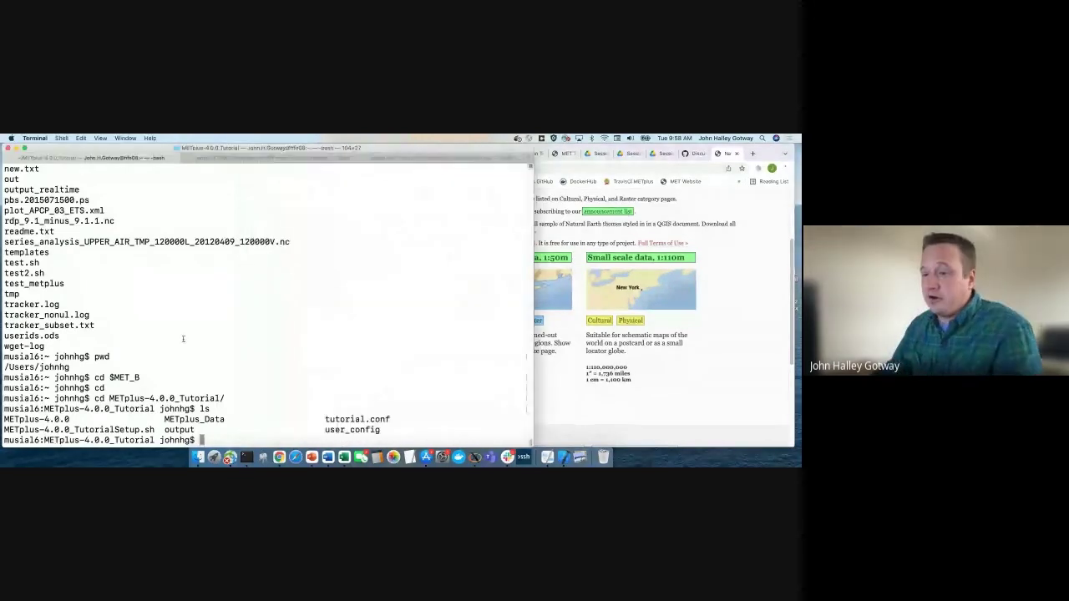
{"action": "type", "text": "which g"}
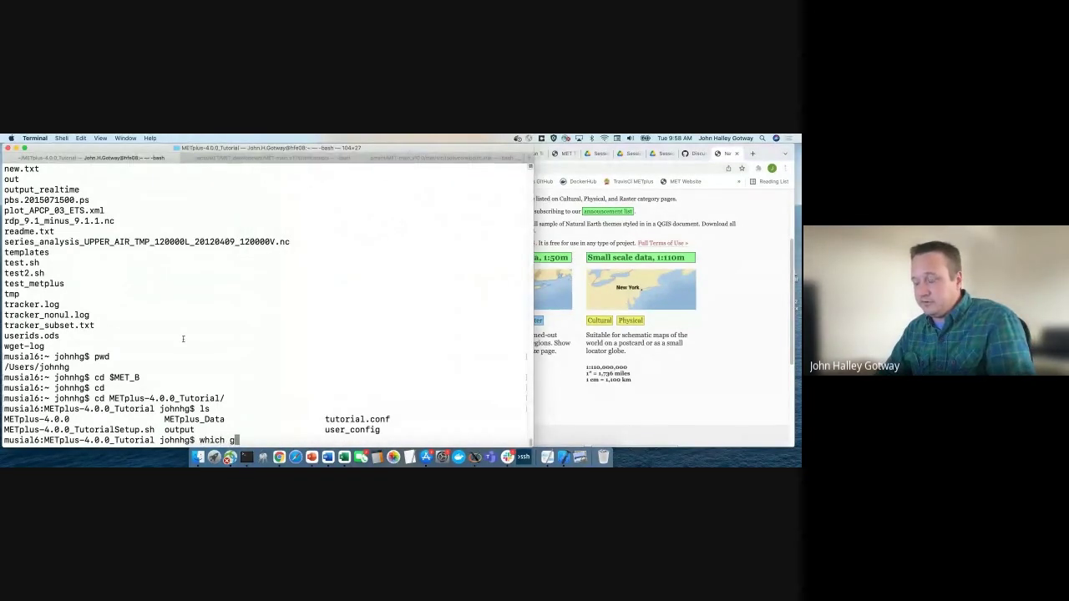
{"action": "type", "text": "rid_stat"}
{"action": "key", "text": "Return"}
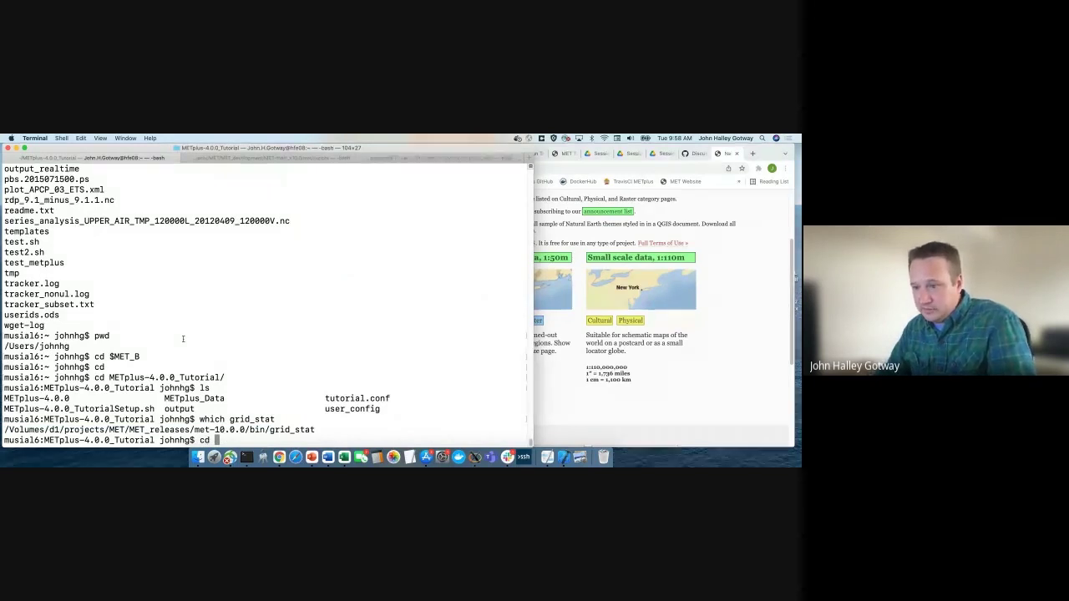
{"action": "type", "text": "cd ../../"}
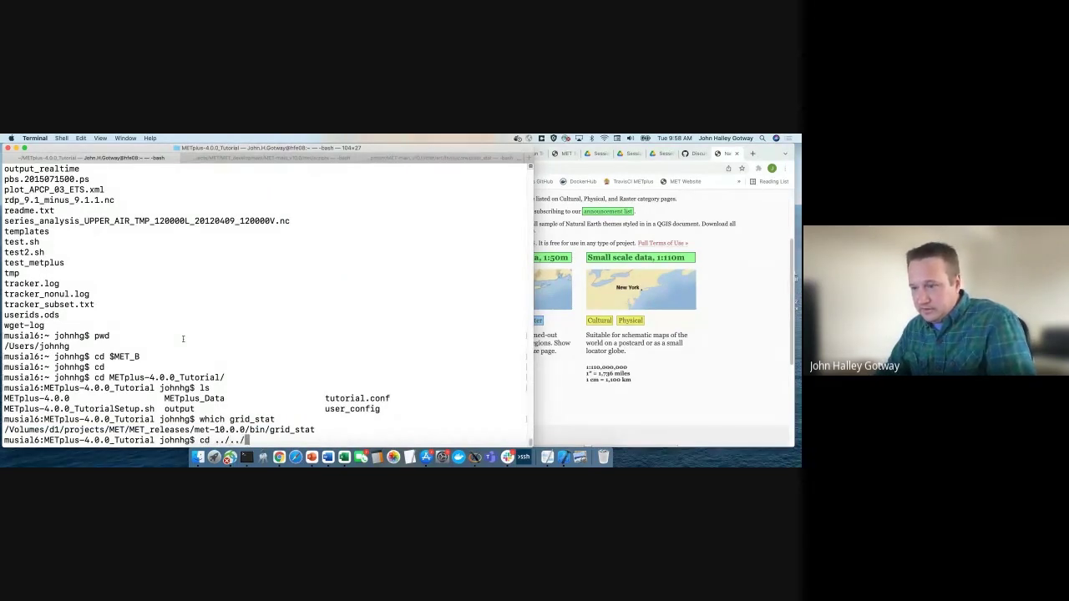
{"action": "key", "text": "Return"}
{"action": "type", "text": "ls"}
{"action": "key", "text": "Return"}
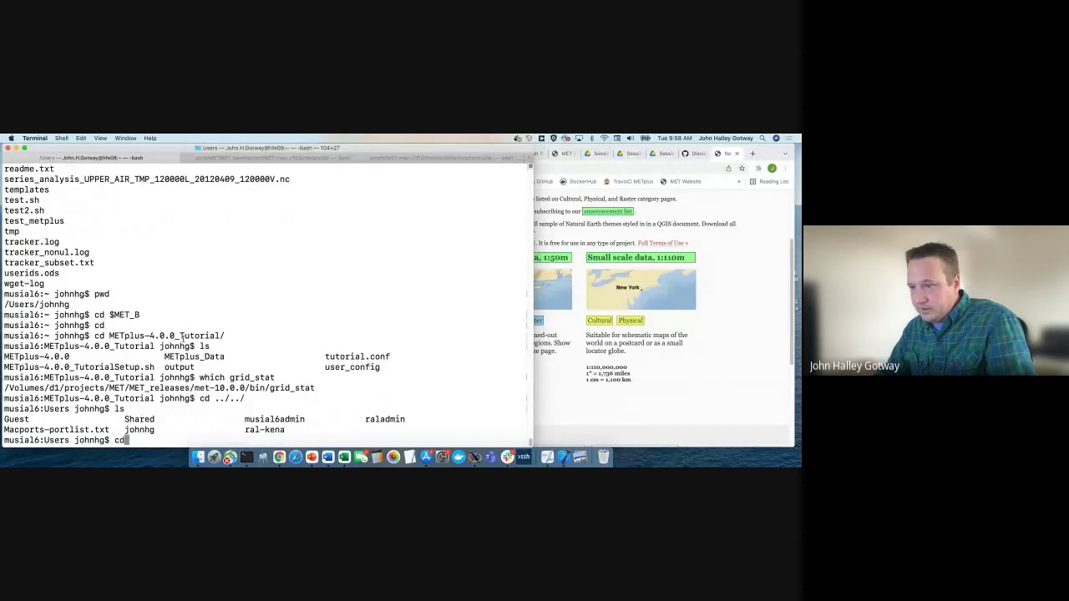
{"action": "key", "text": "BackSpace"}
{"action": "key", "text": "BackSpace"}
{"action": "type", "text": "pwd"}
{"action": "key", "text": "Return"}
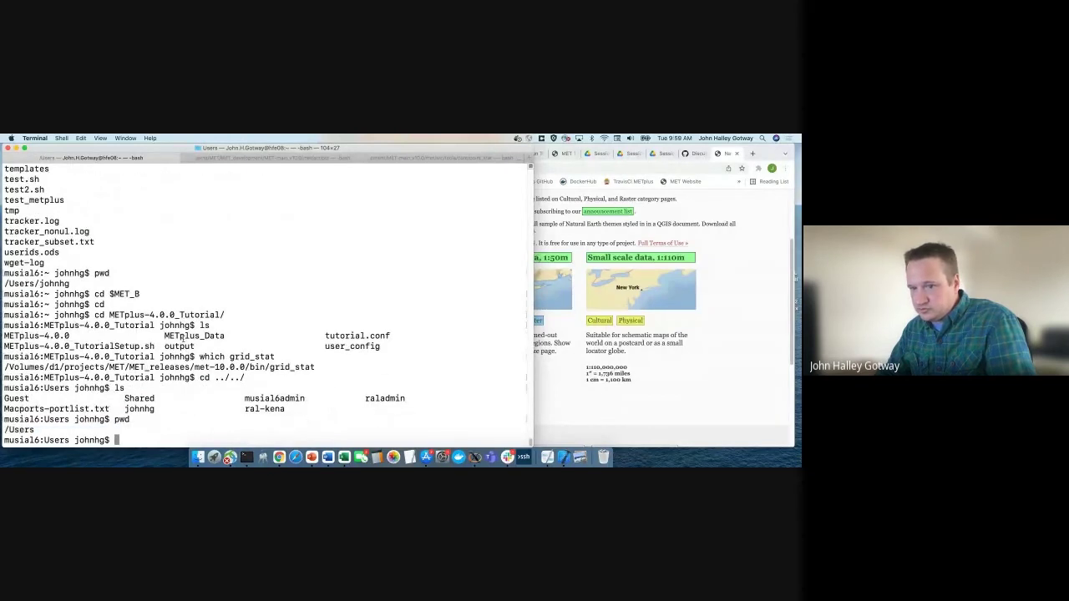
Change into /Volumes/d1/projects/MET/MET_releases/met-10.0.0/ using the pasted path and list it
{"action": "type", "text": "cd"}
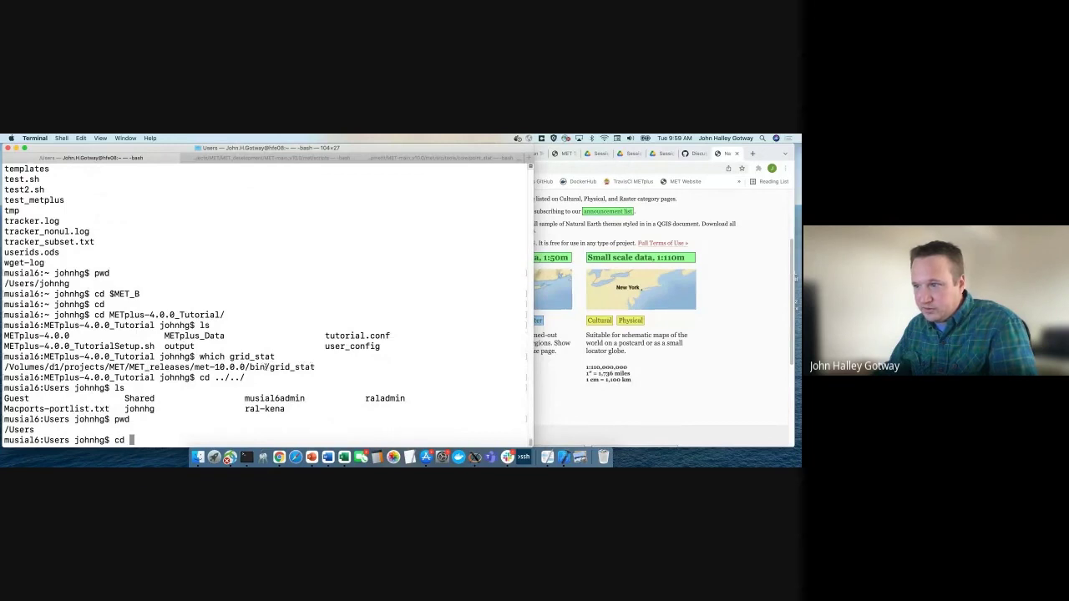
{"action": "left_click_drag", "start_coordinate": [267, 367], "coordinate": [2, 368]}
{"action": "type", "text": "/Volumes/d1/projects/MET/MET_releases/met-10.0.0/bin"}
{"action": "key", "text": "BackSpace"}
{"action": "key", "text": "BackSpace"}
{"action": "key", "text": "BackSpace"}
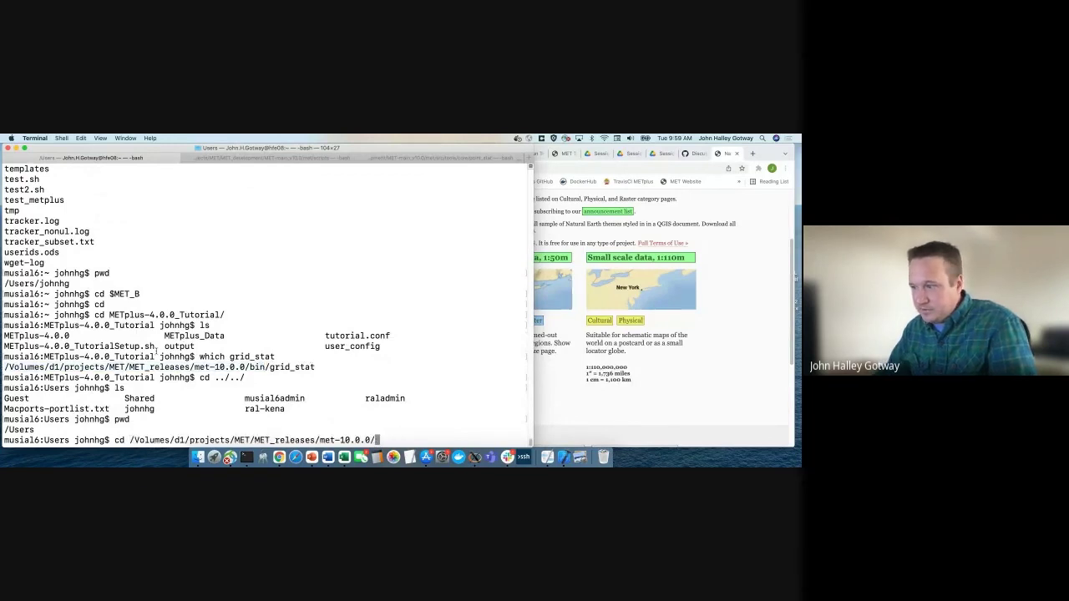
{"action": "type", "text": "met/sh"}
{"action": "key", "text": "BackSpace"}
{"action": "key", "text": "BackSpace"}
{"action": "key", "text": "BackSpace"}
{"action": "key", "text": "BackSpace"}
{"action": "key", "text": "BackSpace"}
{"action": "key", "text": "BackSpace"}
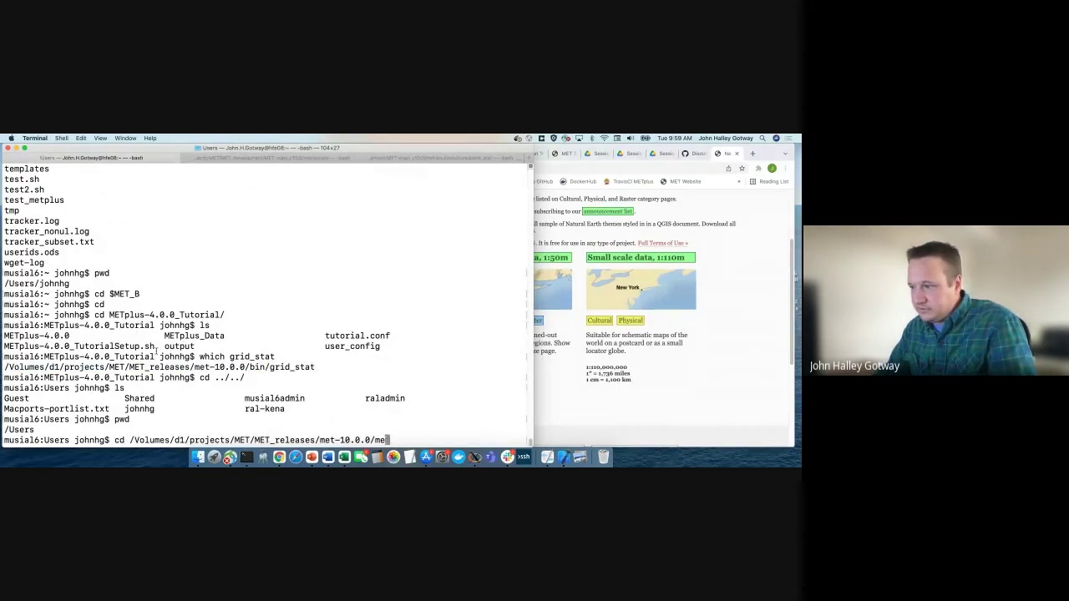
{"action": "key", "text": "Return"}
{"action": "type", "text": "ls"}
{"action": "key", "text": "Return"}
Change into share/met, list its contents and print its path
{"action": "type", "text": "cd met"}
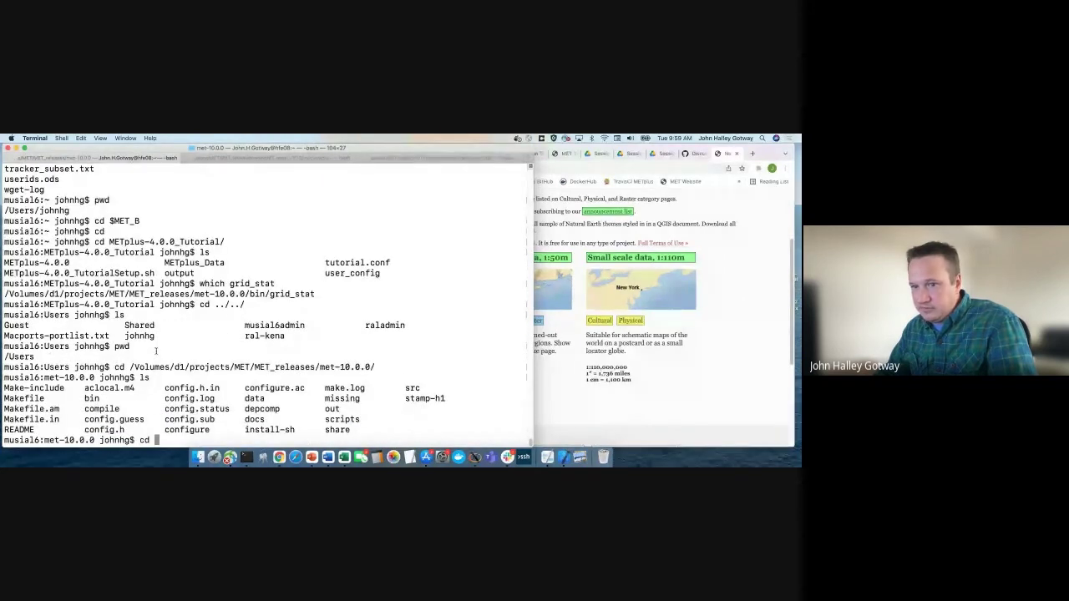
{"action": "key", "text": "BackSpace"}
{"action": "key", "text": "BackSpace"}
{"action": "key", "text": "BackSpace"}
{"action": "key", "text": "BackSpace"}
{"action": "type", "text": "share/met/"}
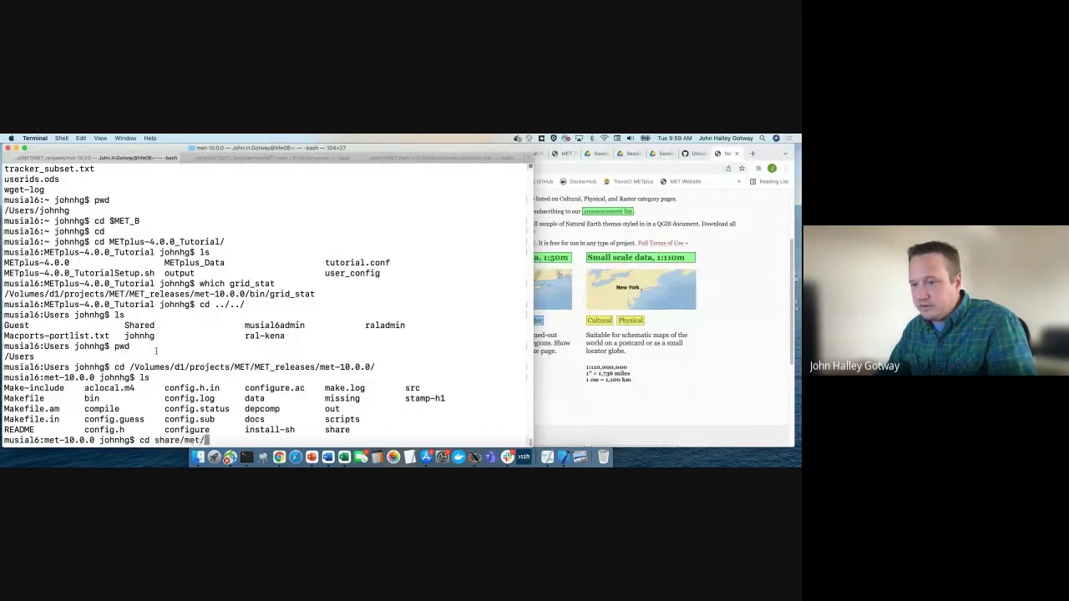
{"action": "key", "text": "Return"}
{"action": "type", "text": "ls"}
{"action": "key", "text": "Return"}
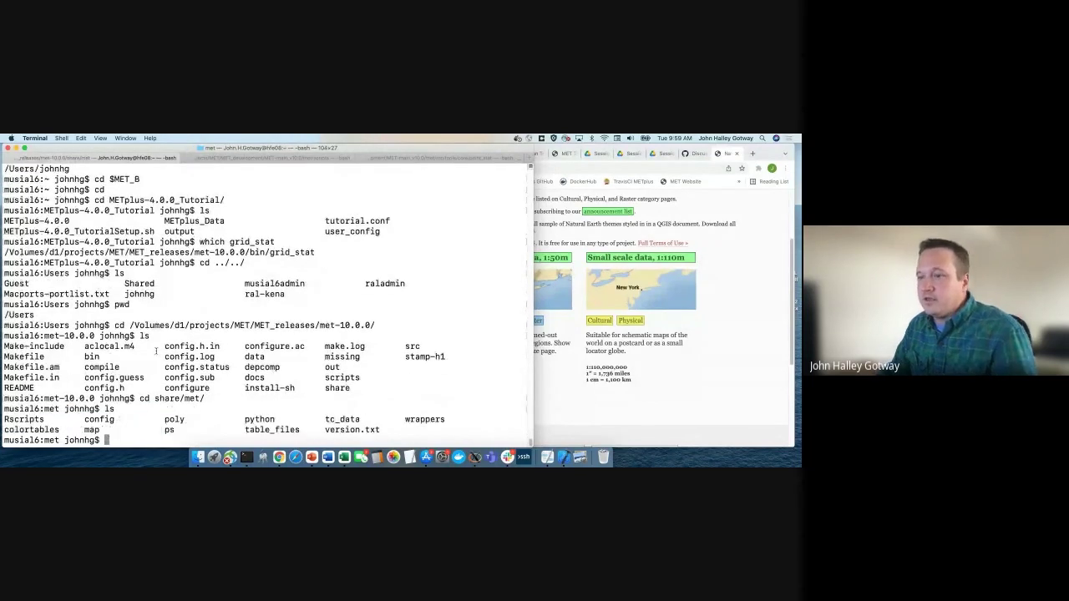
{"action": "type", "text": "ls"}
{"action": "key", "text": "BackSpace"}
{"action": "key", "text": "BackSpace"}
{"action": "key", "text": "BackSpace"}
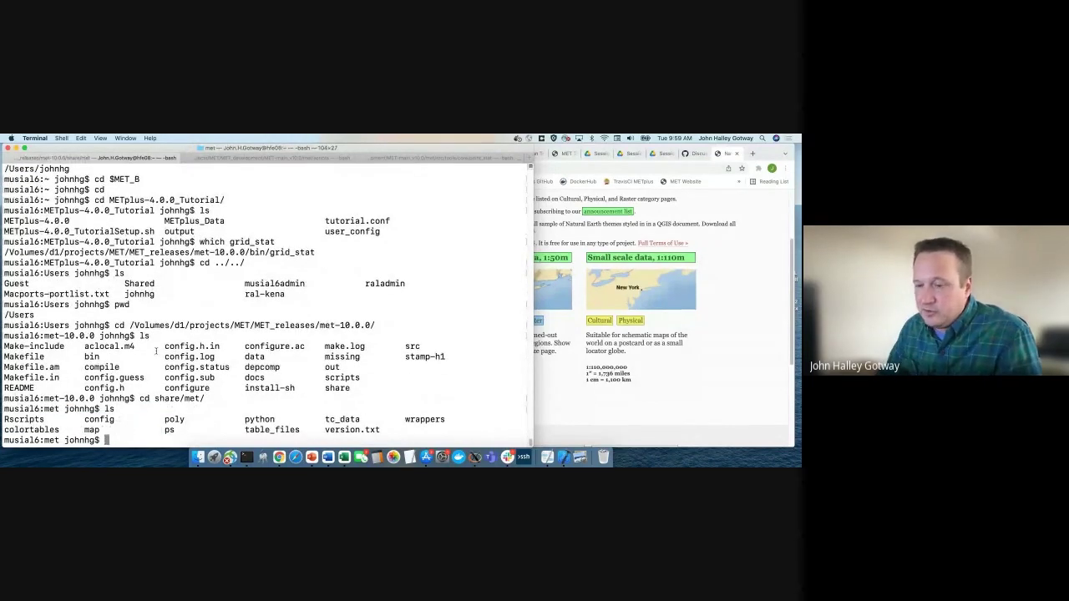
{"action": "type", "text": "pw"}
{"action": "key", "text": "BackSpace"}
{"action": "key", "text": "BackSpace"}
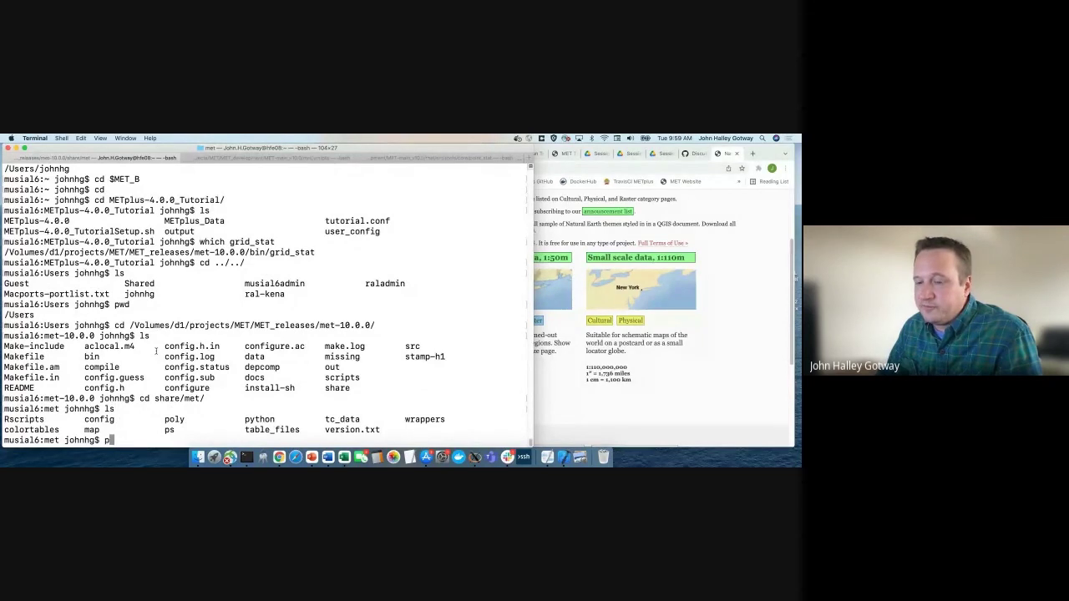
{"action": "type", "text": "pwd"}
{"action": "key", "text": "Return"}
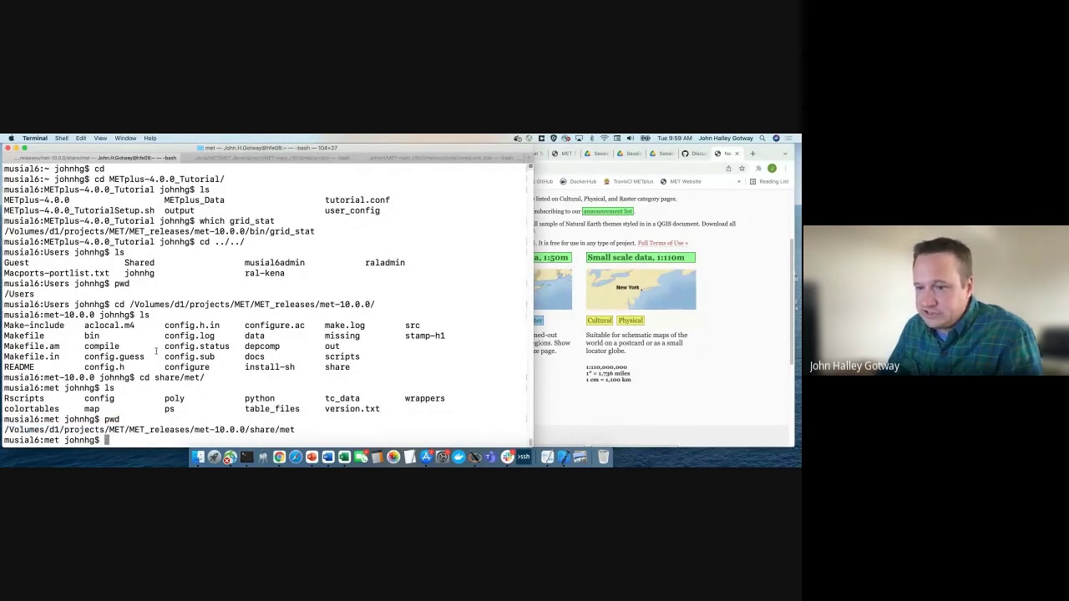
List the polygon files in the poly folder with ls poly
{"action": "left_click_drag", "start_coordinate": [250, 430], "coordinate": [302, 427]}
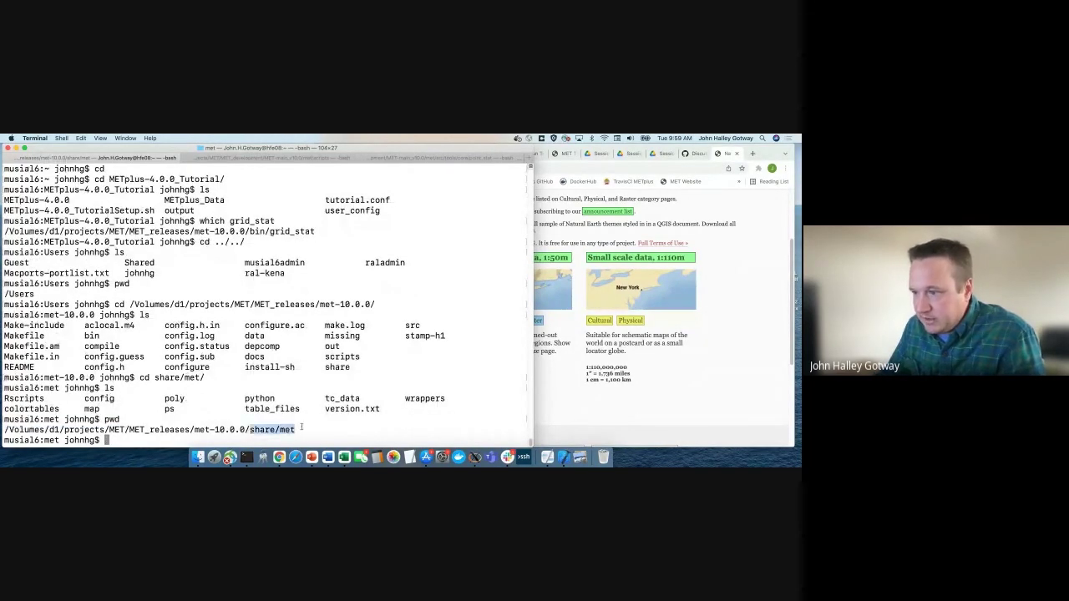
{"action": "left_click", "coordinate": [300, 428]}
{"action": "type", "text": "pwd"}
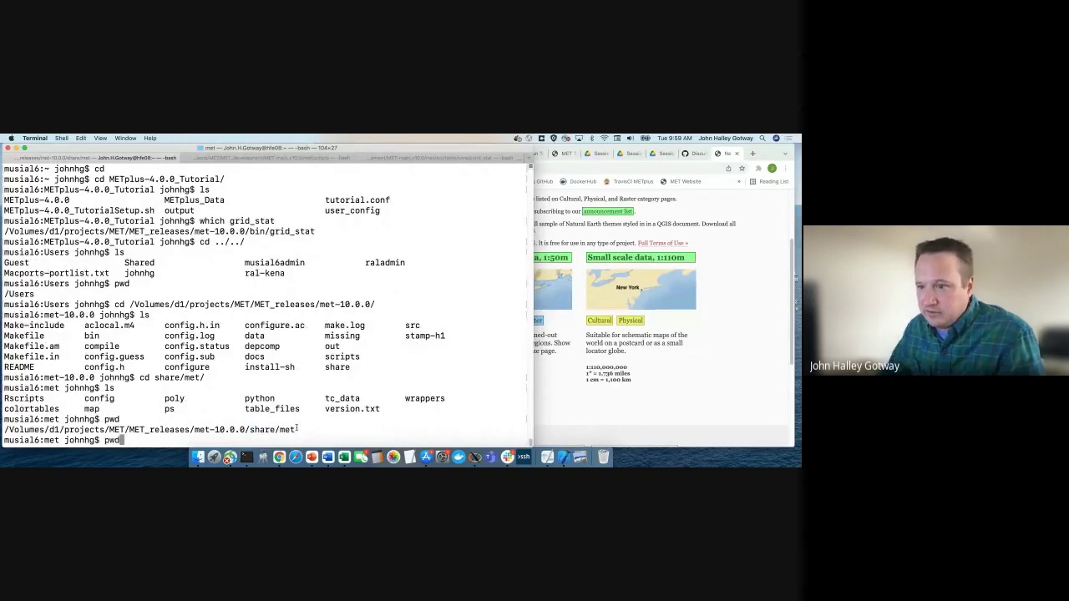
{"action": "key", "text": "BackSpace"}
{"action": "key", "text": "BackSpace"}
{"action": "key", "text": "BackSpace"}
{"action": "type", "text": "ls poly"}
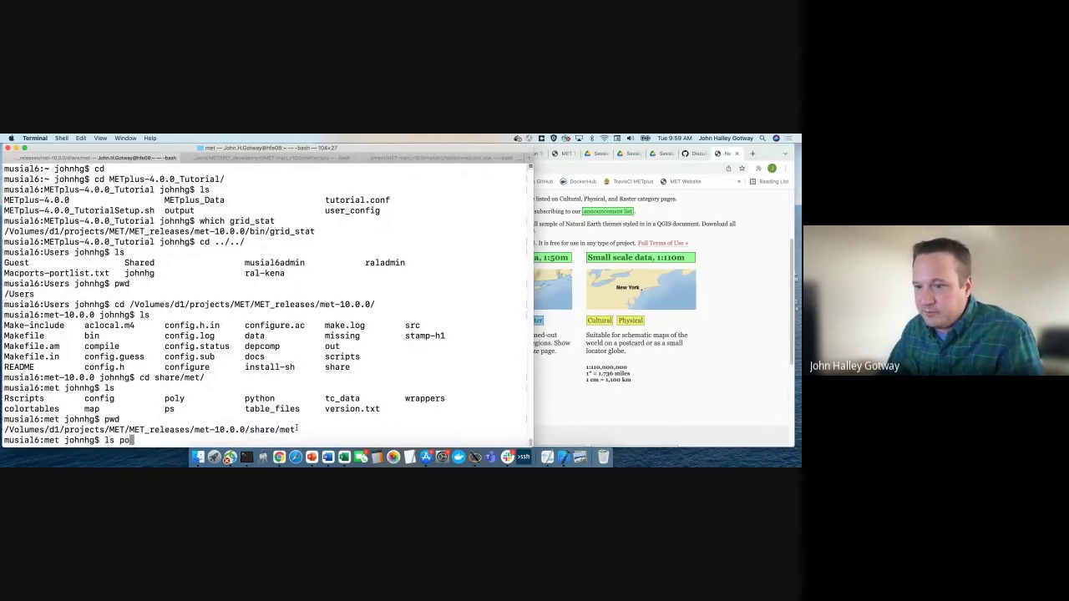
{"action": "key", "text": "Return"}
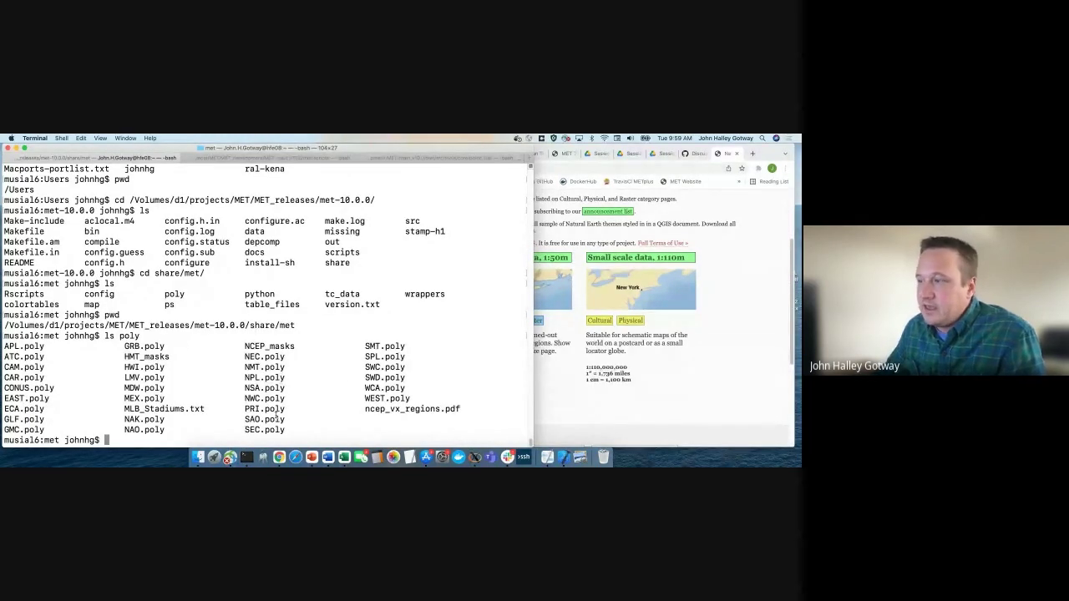
{"action": "key", "text": "Up"}
{"action": "key", "text": "Return"}
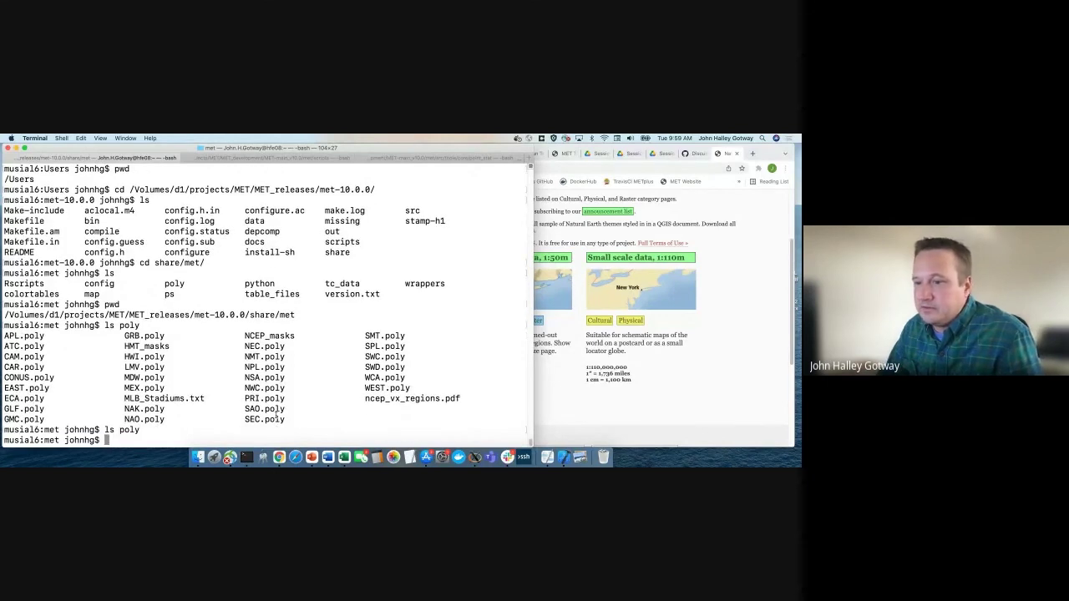
Enter poly/, list it, and build the command open ncep_vx_regions.pdf
{"action": "type", "text": "cd poly/"}
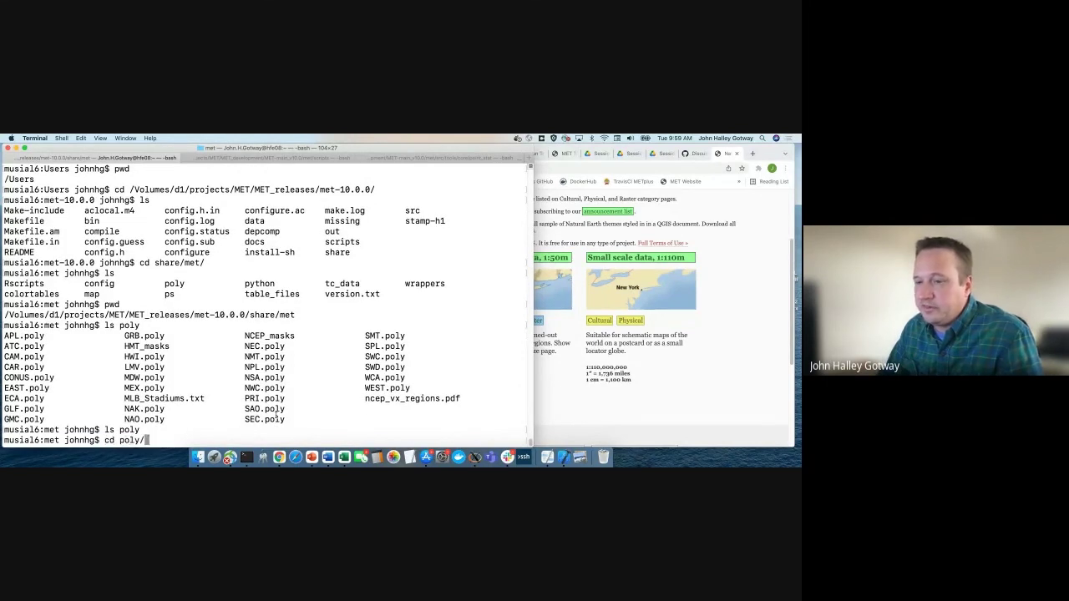
{"action": "key", "text": "Return"}
{"action": "type", "text": "ls"}
{"action": "key", "text": "Return"}
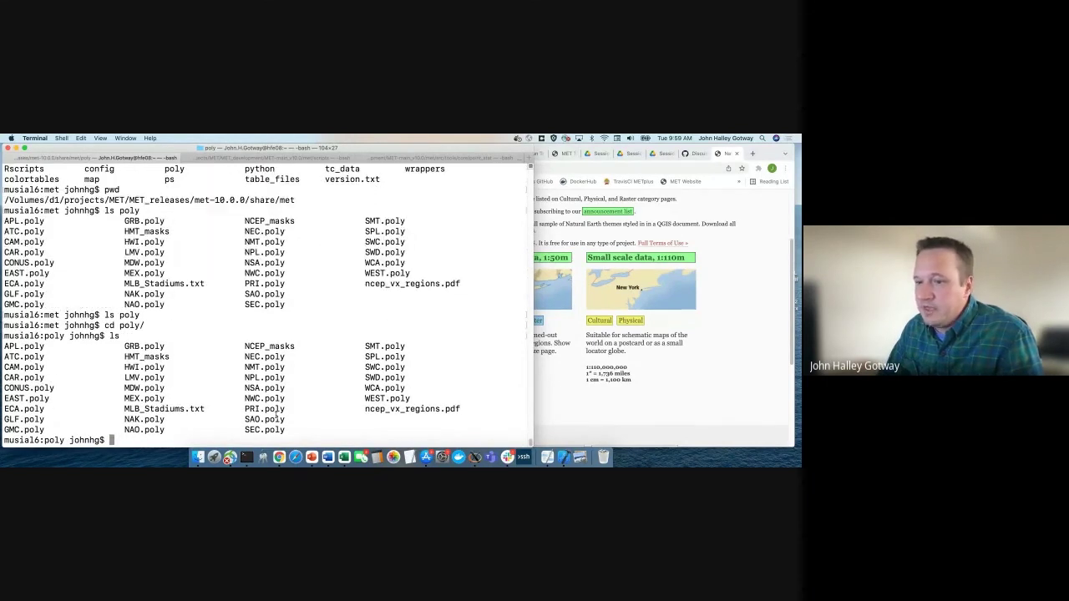
{"action": "type", "text": "open"}
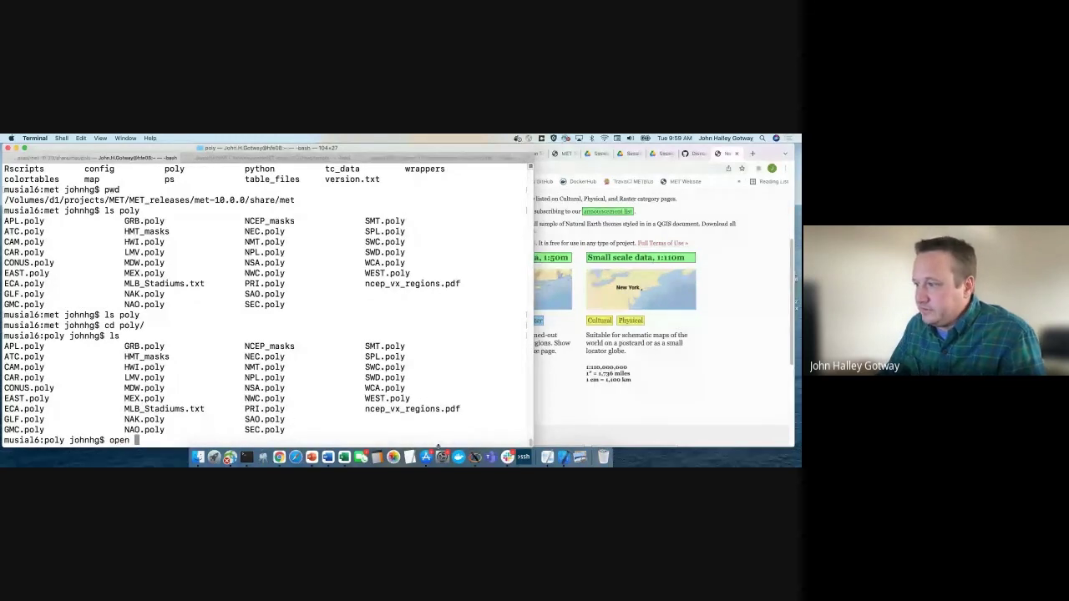
{"action": "double_click", "coordinate": [409, 409]}
{"action": "key", "text": "super+c"}
{"action": "key", "text": "super+v"}
Open ncep_vx_regions.pdf in Preview, scroll through the NCEP region map, then close it
{"action": "key", "text": "Return"}
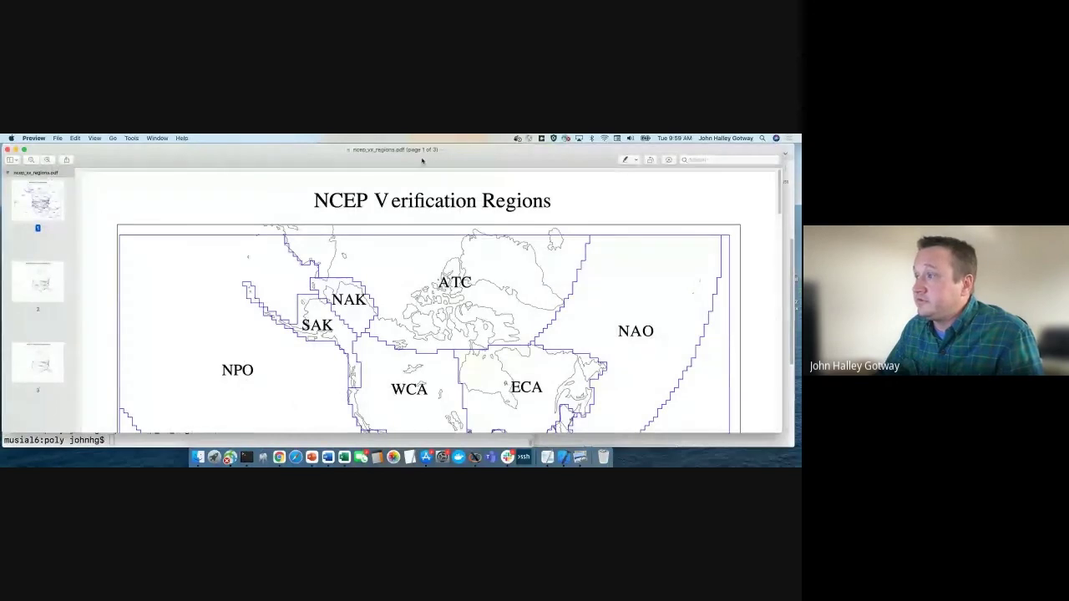
{"action": "scroll", "coordinate": [433, 311], "scroll_direction": "down", "scroll_amount": 5}
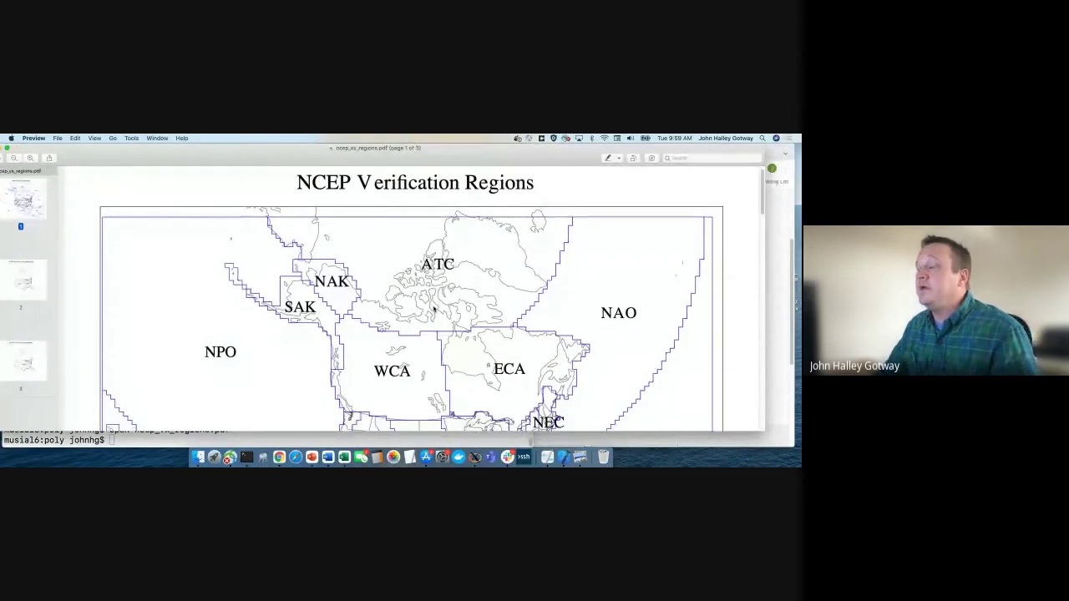
{"action": "scroll", "coordinate": [434, 311], "scroll_direction": "down", "scroll_amount": 3}
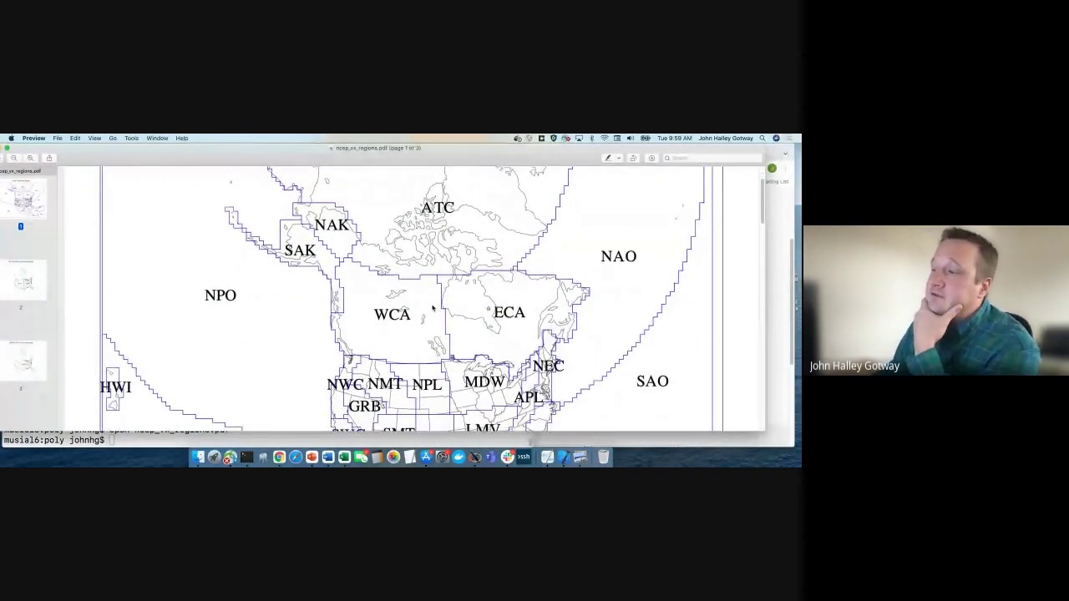
{"action": "scroll", "coordinate": [434, 311], "scroll_direction": "down", "scroll_amount": 2}
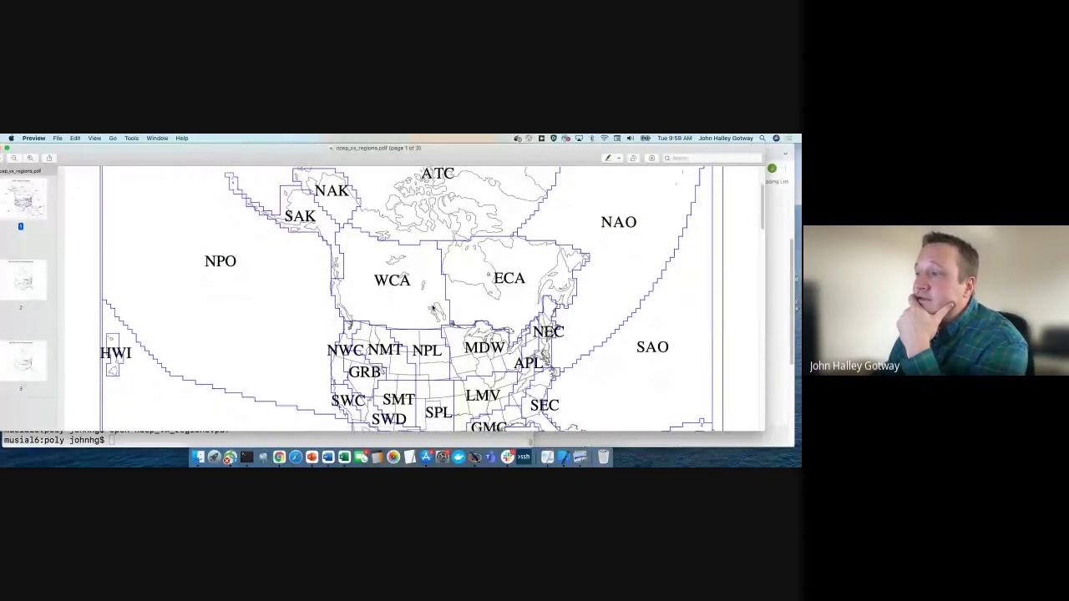
{"action": "scroll", "coordinate": [433, 309], "scroll_direction": "down", "scroll_amount": 4}
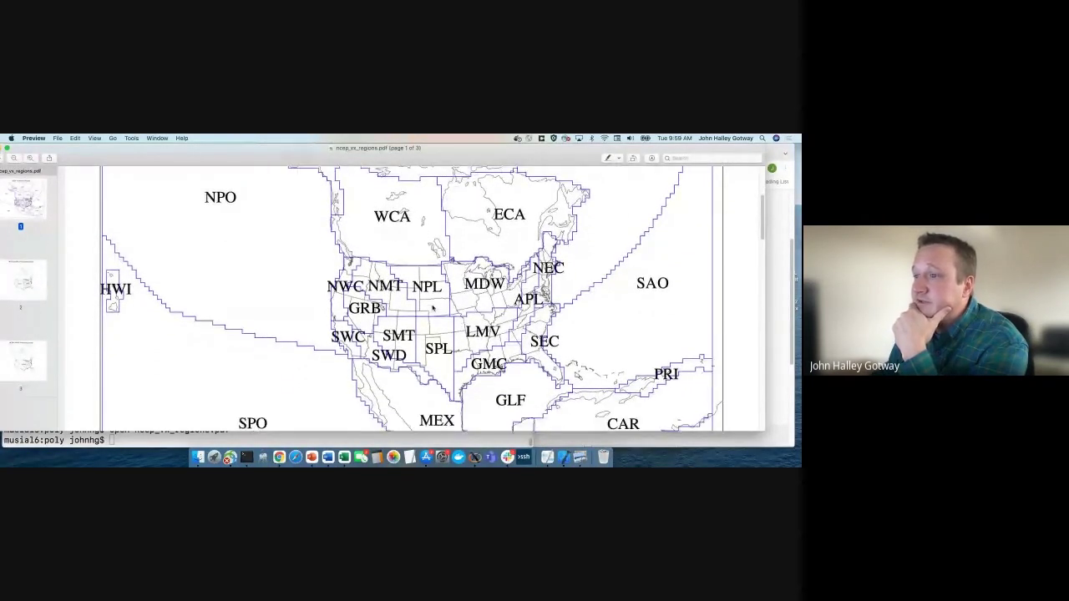
{"action": "scroll", "coordinate": [433, 309], "scroll_direction": "down", "scroll_amount": 2}
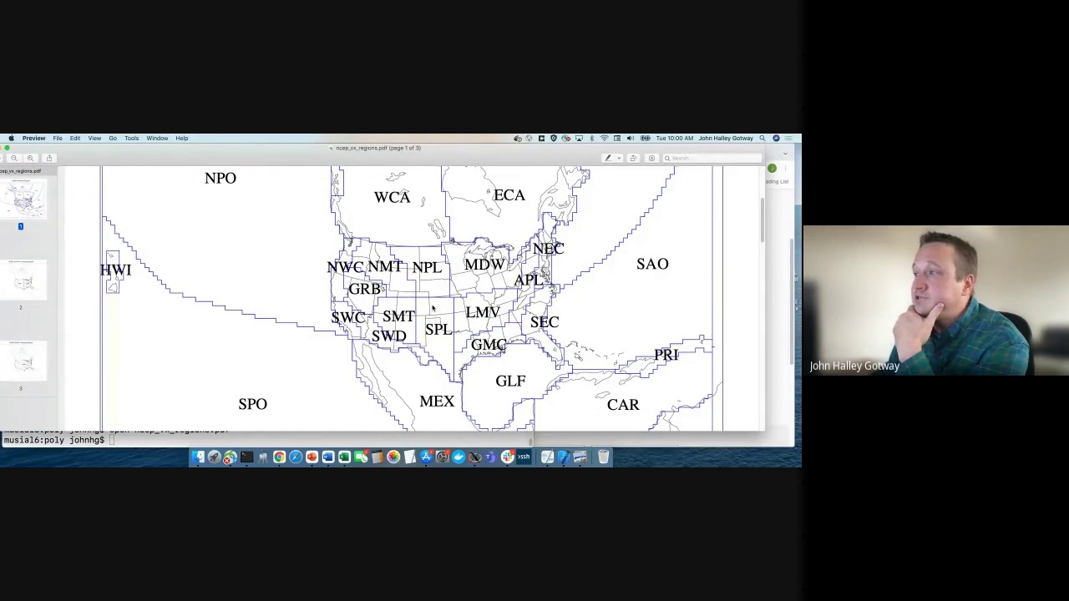
{"action": "scroll", "coordinate": [433, 309], "scroll_direction": "down", "scroll_amount": 1}
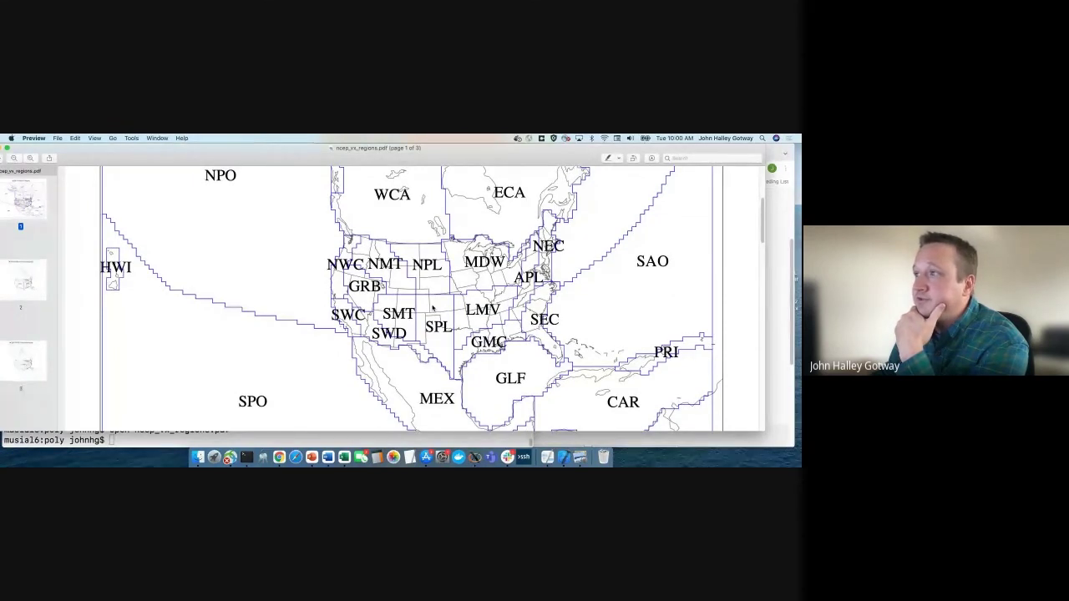
{"action": "left_click_drag", "start_coordinate": [2, 150], "coordinate": [43, 151]}
{"action": "left_click", "coordinate": [36, 148]}
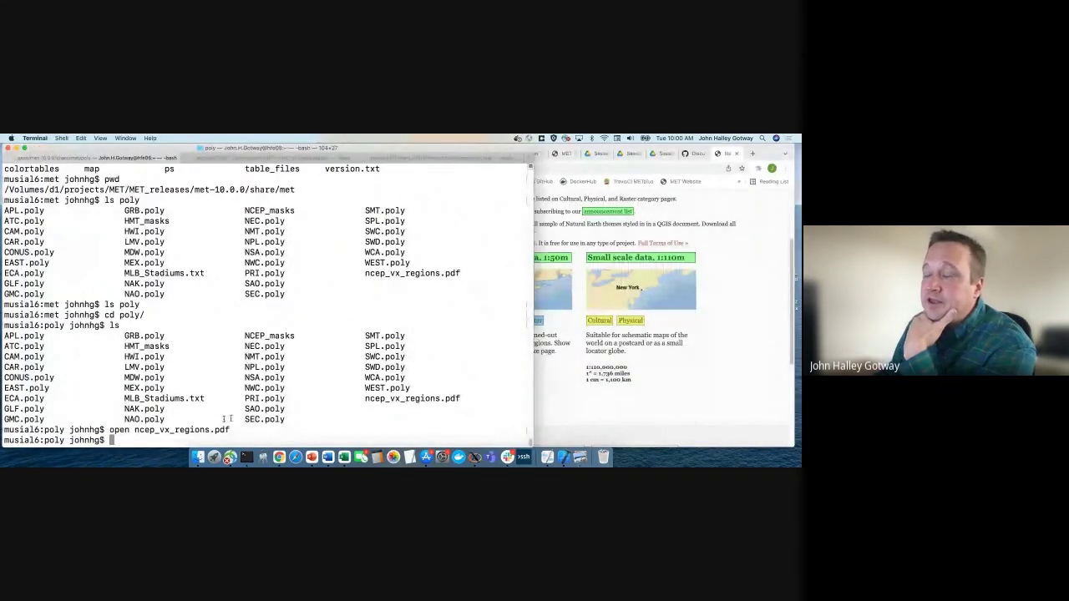
Bring up the Google Meet call and scroll down to the newest attendee messages
{"action": "left_click", "coordinate": [561, 409]}
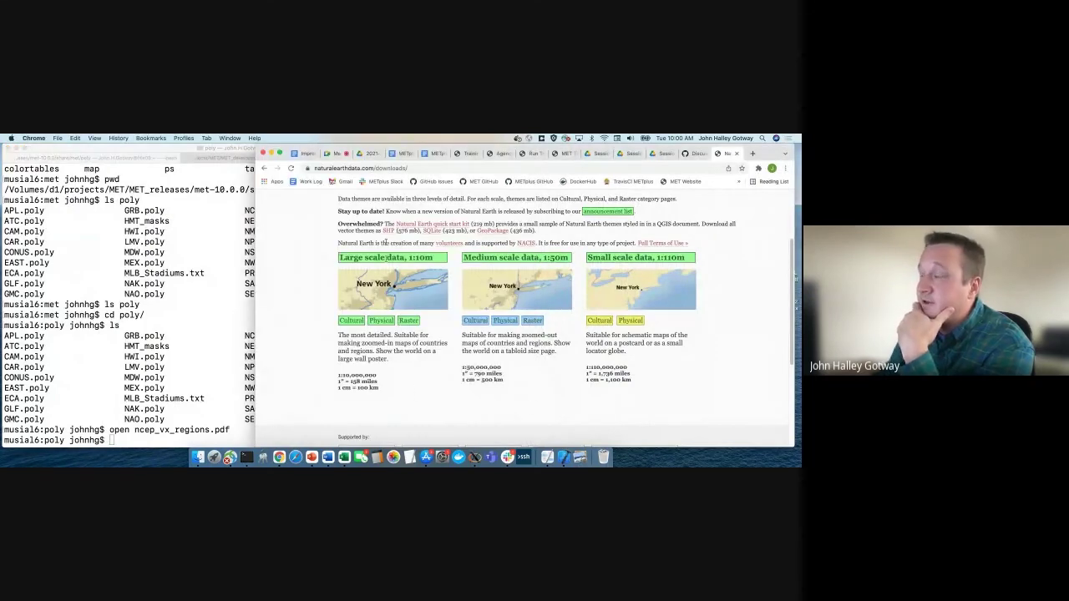
{"action": "left_click", "coordinate": [335, 153]}
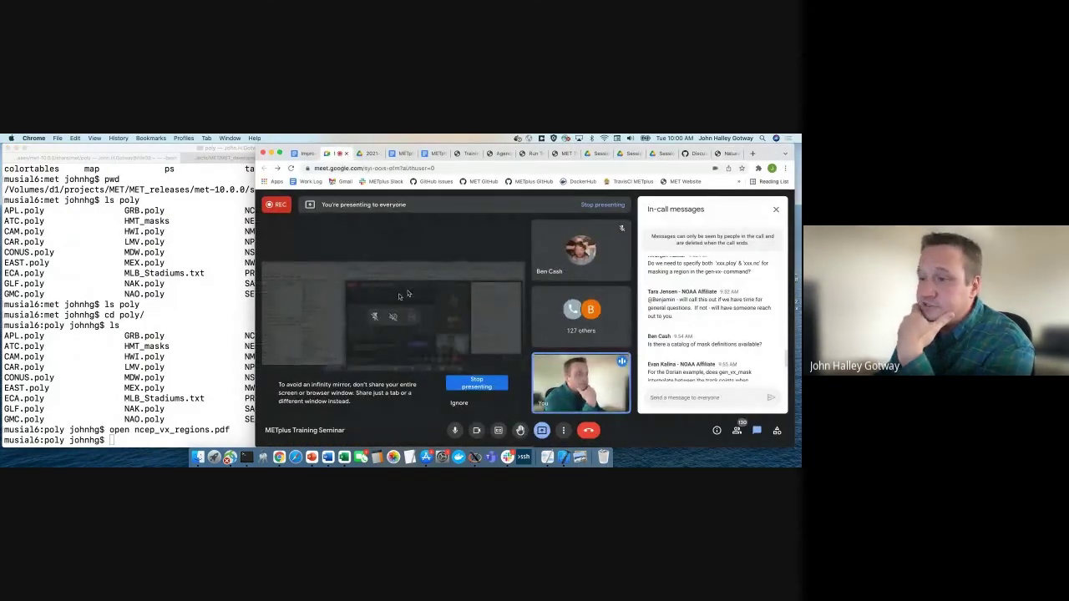
{"action": "left_click", "coordinate": [215, 330]}
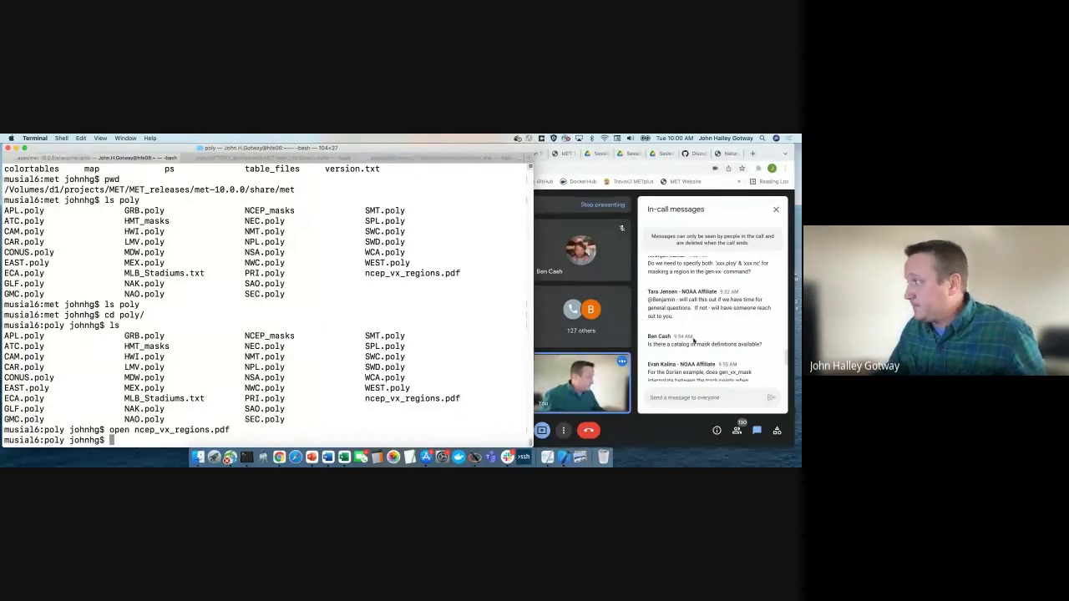
{"action": "scroll", "coordinate": [693, 340], "scroll_direction": "down", "scroll_amount": 3}
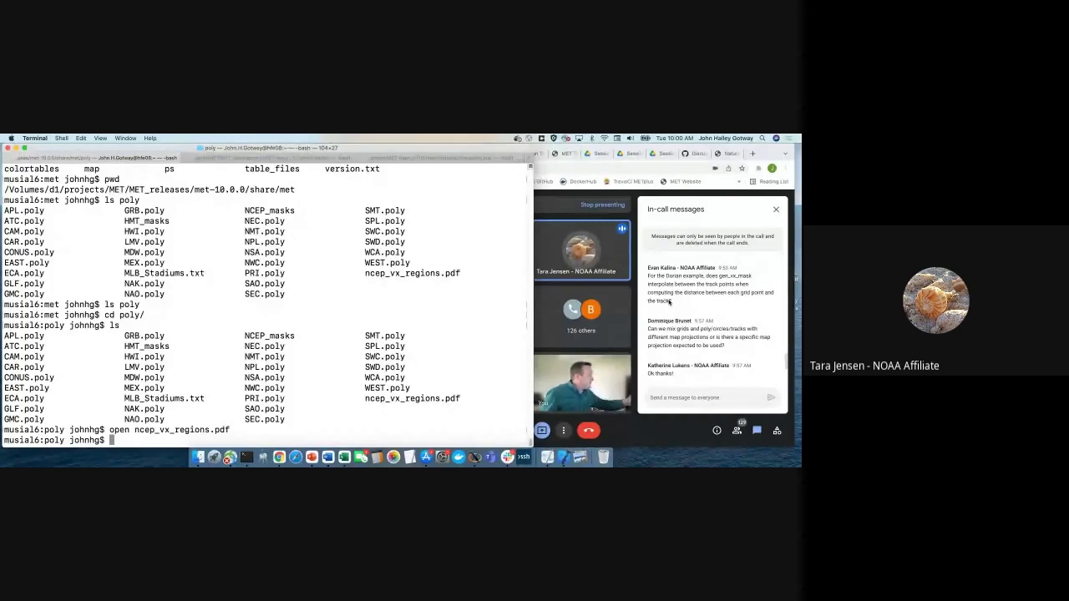
Type a chat reply addressing the attendee, 'it DOES interpolate', then stop presenting
{"action": "left_click", "coordinate": [685, 397]}
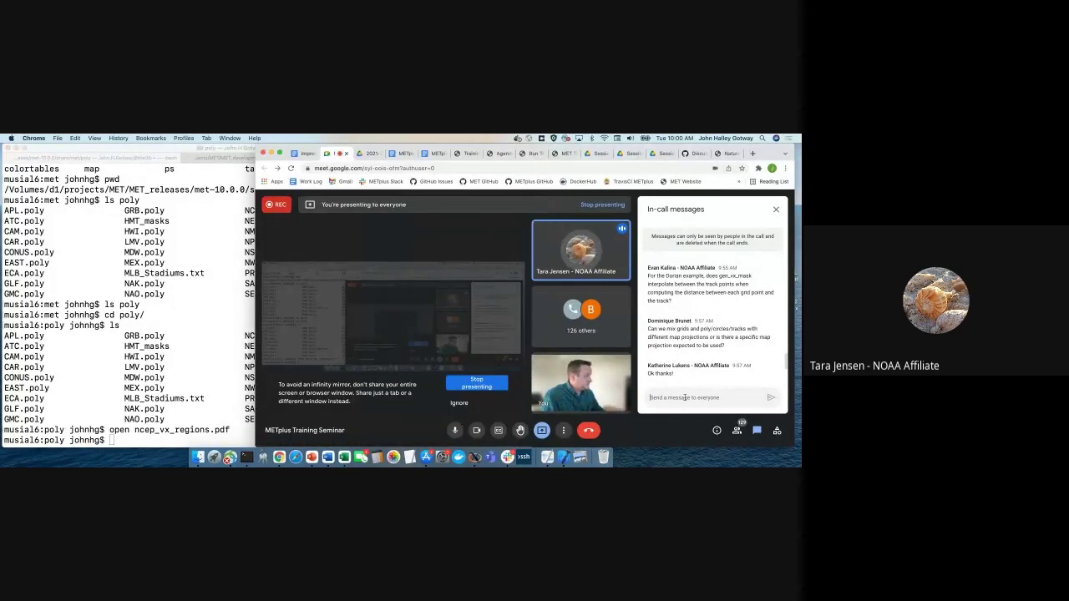
{"action": "type", "text": "Evan, yes,"}
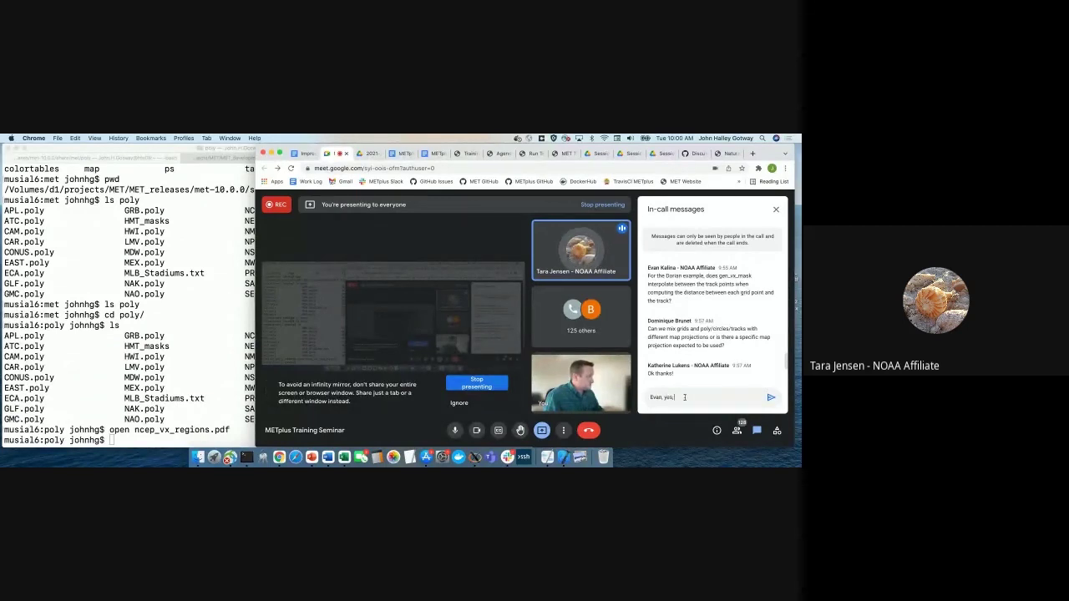
{"action": "type", "text": "the minim"}
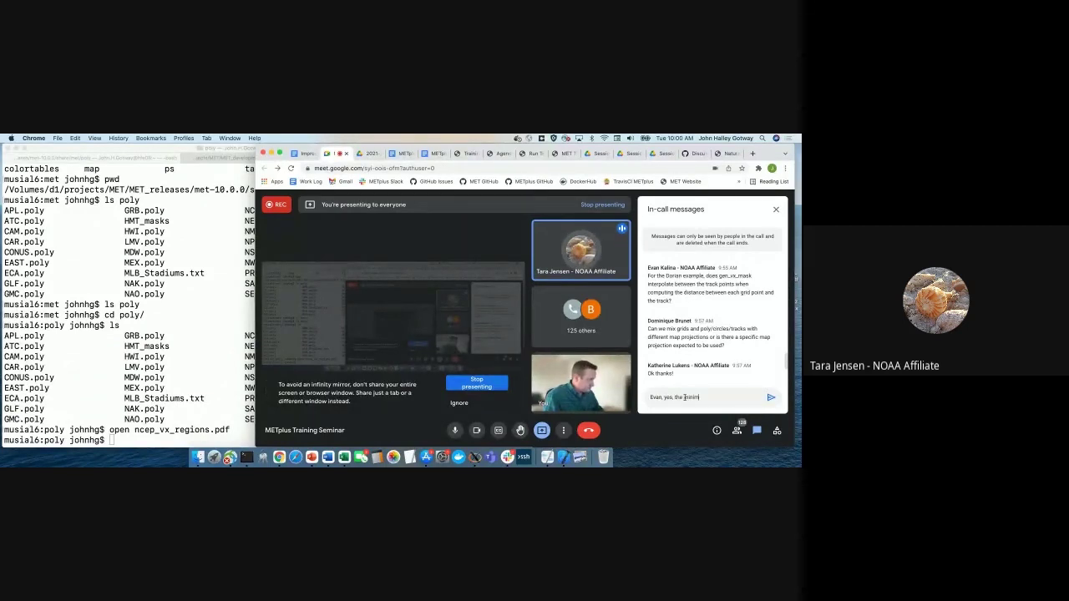
{"action": "type", "text": "um distance"}
{"action": "key", "text": "BackSpace"}
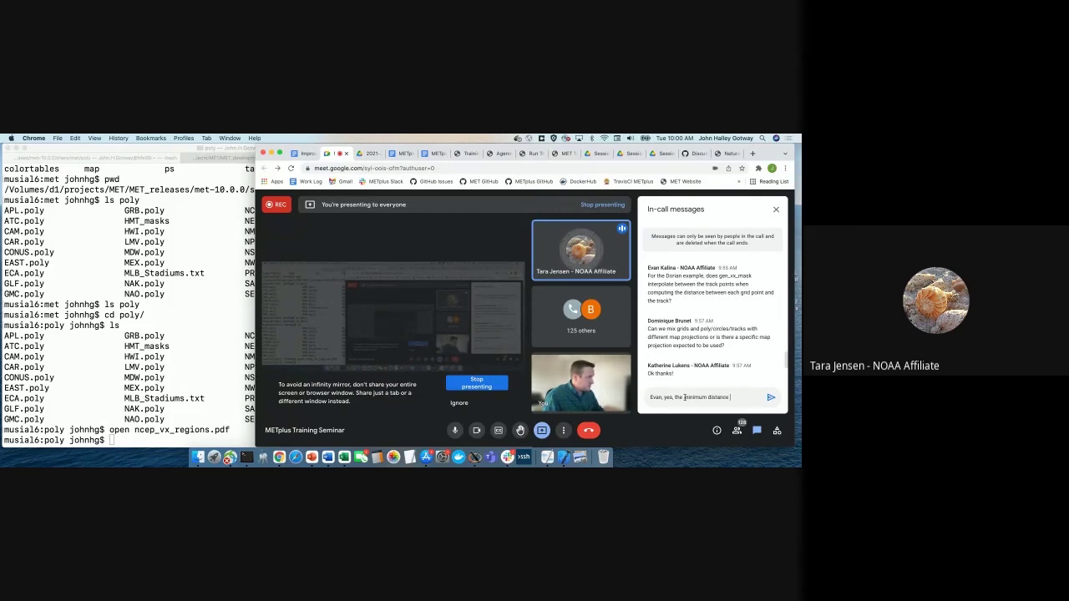
{"action": "key", "text": "BackSpace"}
{"action": "key", "text": "BackSpace"}
{"action": "key", "text": "BackSpace"}
{"action": "key", "text": "BackSpace"}
{"action": "key", "text": "BackSpace"}
{"action": "key", "text": "BackSpace"}
{"action": "key", "text": "BackSpace"}
{"action": "key", "text": "BackSpace"}
{"action": "key", "text": "BackSpace"}
{"action": "key", "text": "BackSpace"}
{"action": "key", "text": "BackSpace"}
{"action": "key", "text": "BackSpace"}
{"action": "key", "text": "BackSpace"}
{"action": "key", "text": "BackSpace"}
{"action": "key", "text": "BackSpace"}
{"action": "key", "text": "BackSpace"}
{"action": "key", "text": "BackSpace"}
{"action": "key", "text": "BackSpace"}
{"action": "key", "text": "BackSpace"}
{"action": "key", "text": "BackSpace"}
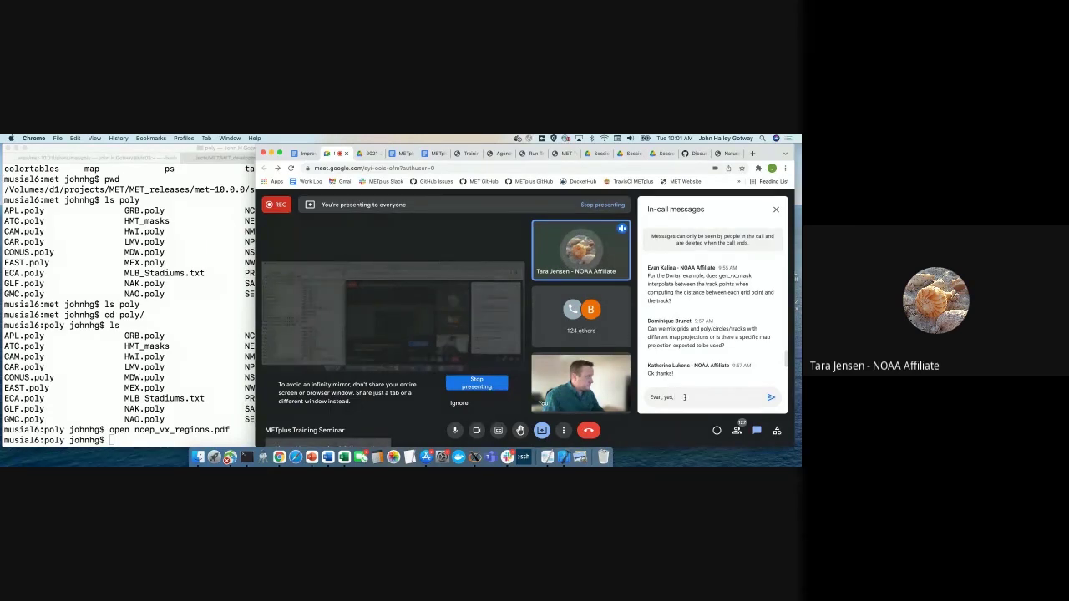
{"action": "type", "text": "it DOES interpol"}
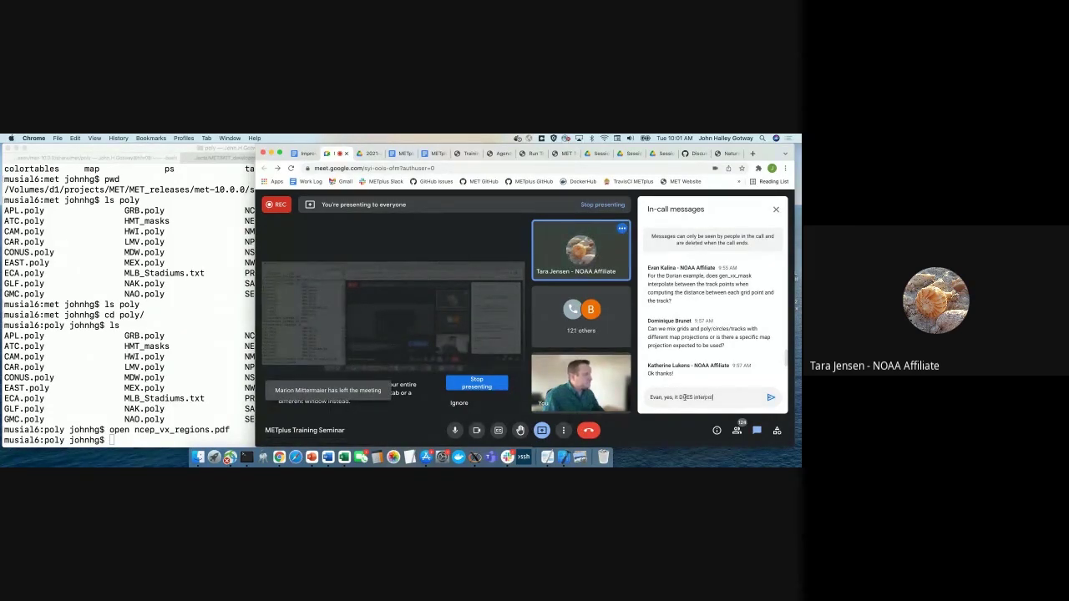
{"action": "type", "text": "ate"}
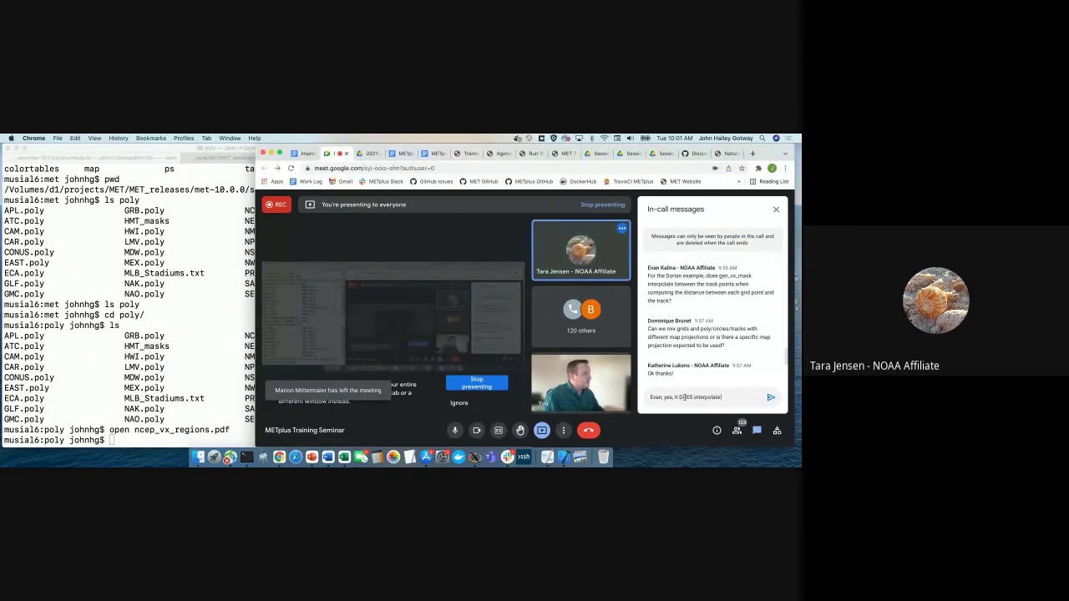
{"action": "left_click", "coordinate": [457, 385]}
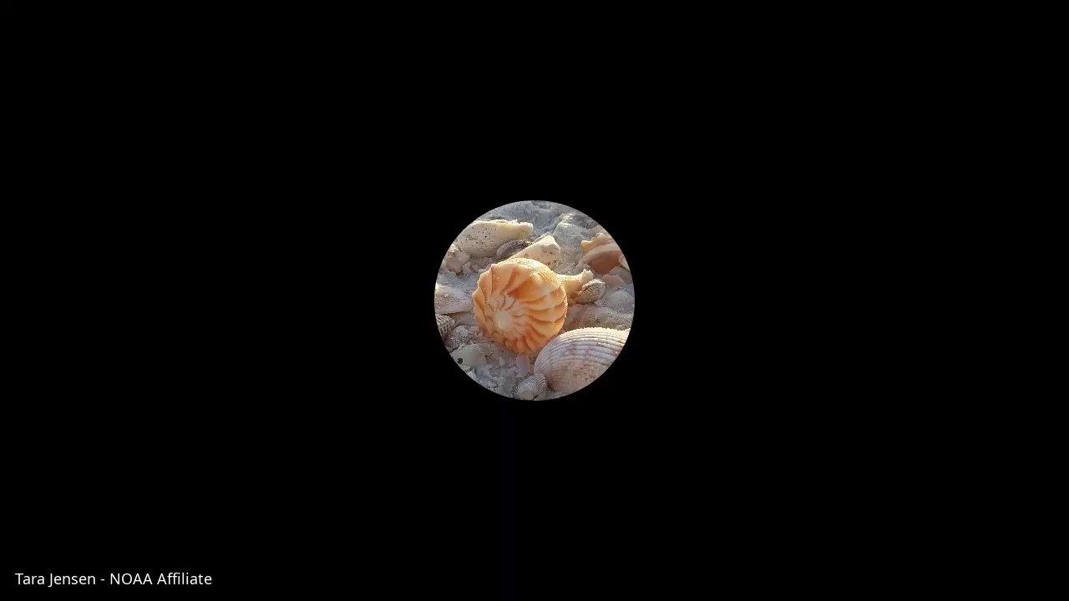